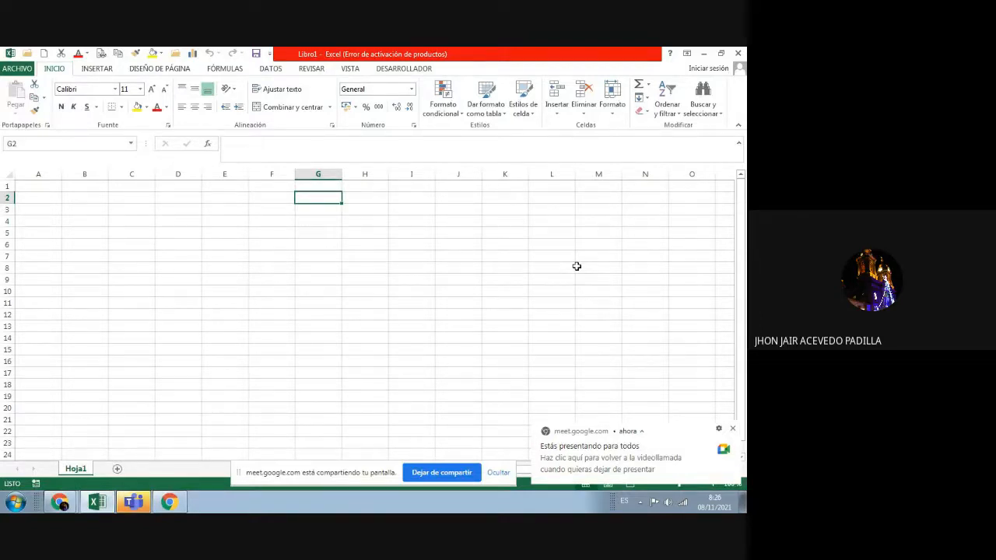
Step: Dismiss the screen-sharing notification and bring the Google Meet call window in front of Libro1
left_click(733, 430)
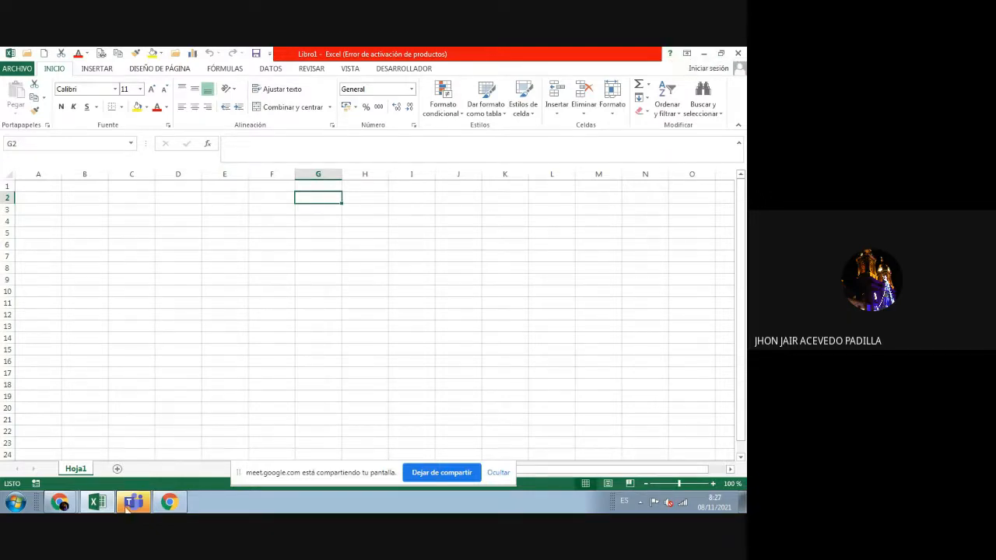
left_click(64, 504)
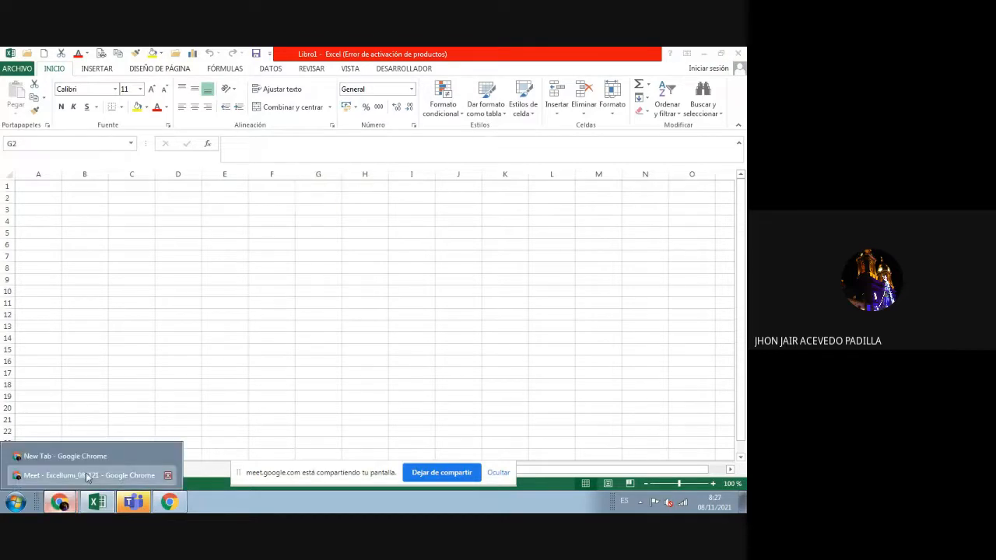
left_click(82, 475)
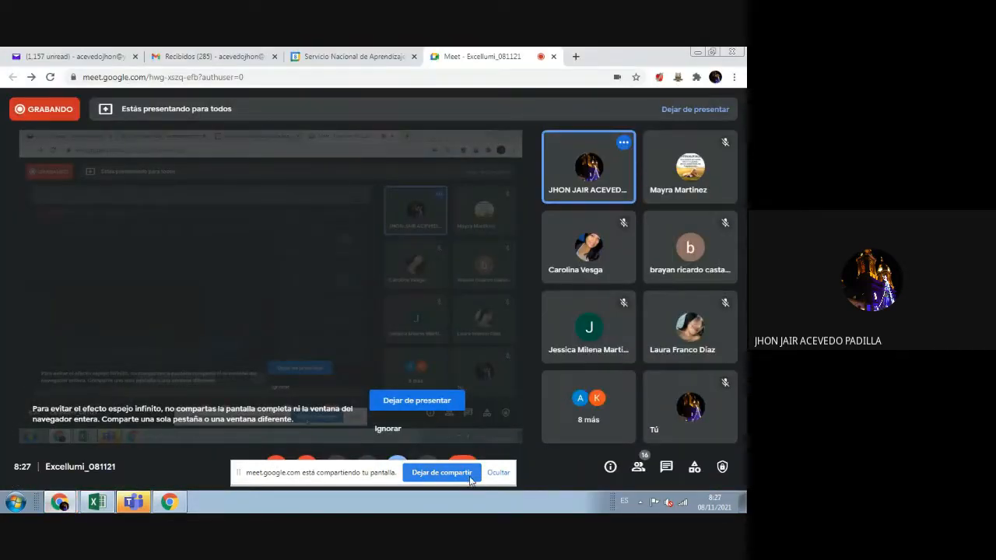
Step: Hide Meet's sharing notice bar, toggle the microphone on and off, and return to Excel
left_click(498, 472)
left_click(275, 467)
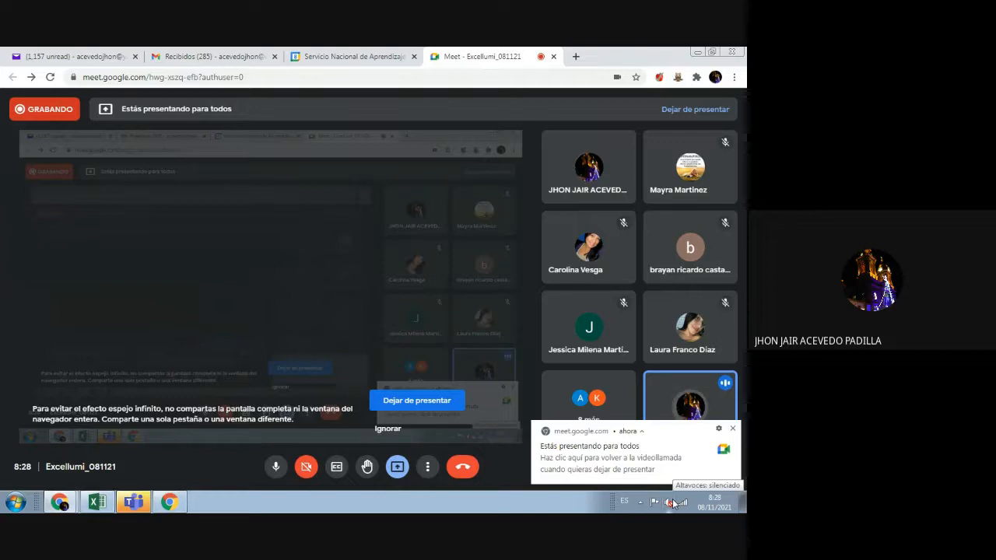
left_click(276, 467)
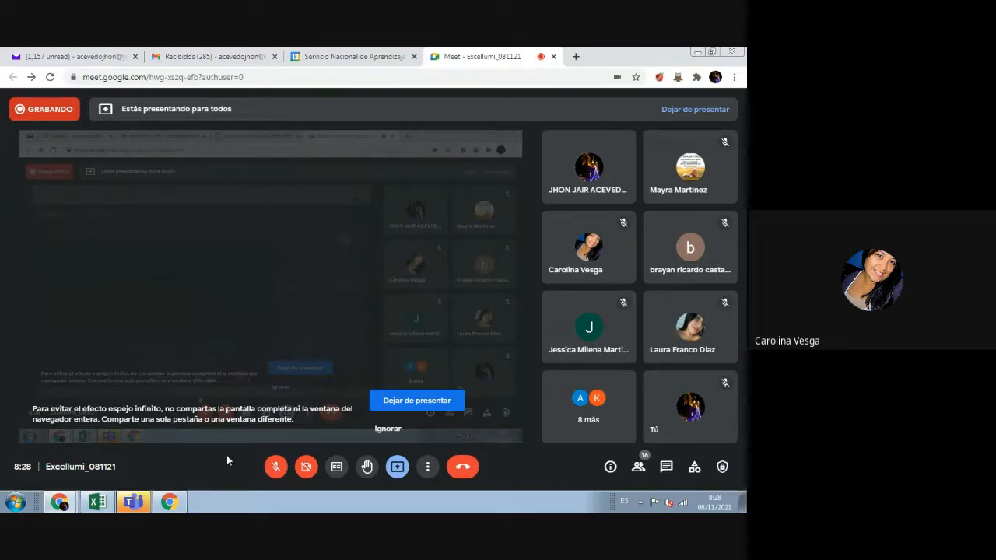
left_click(105, 505)
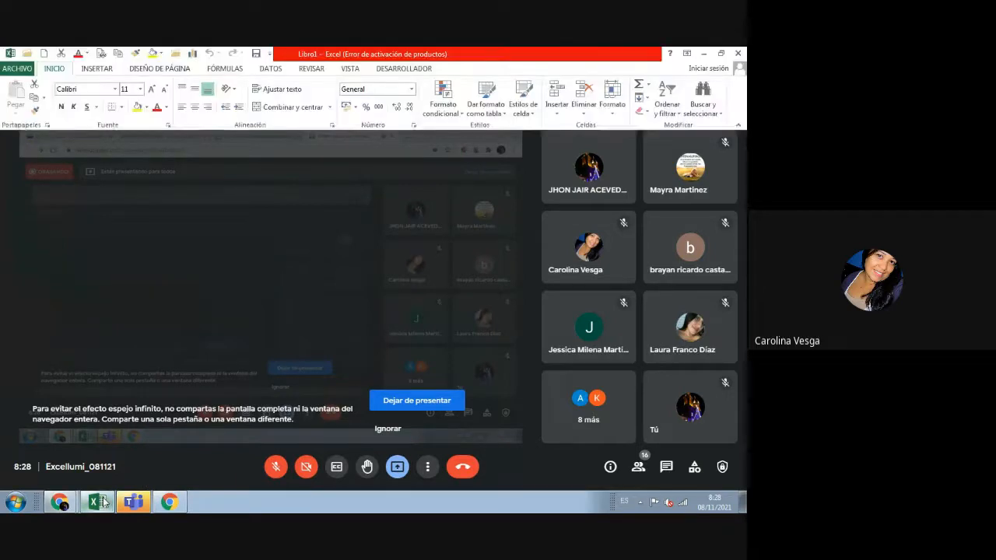
Step: Select cell F10, switch to the Meet call, and toggle the microphone on and off
left_click(257, 288)
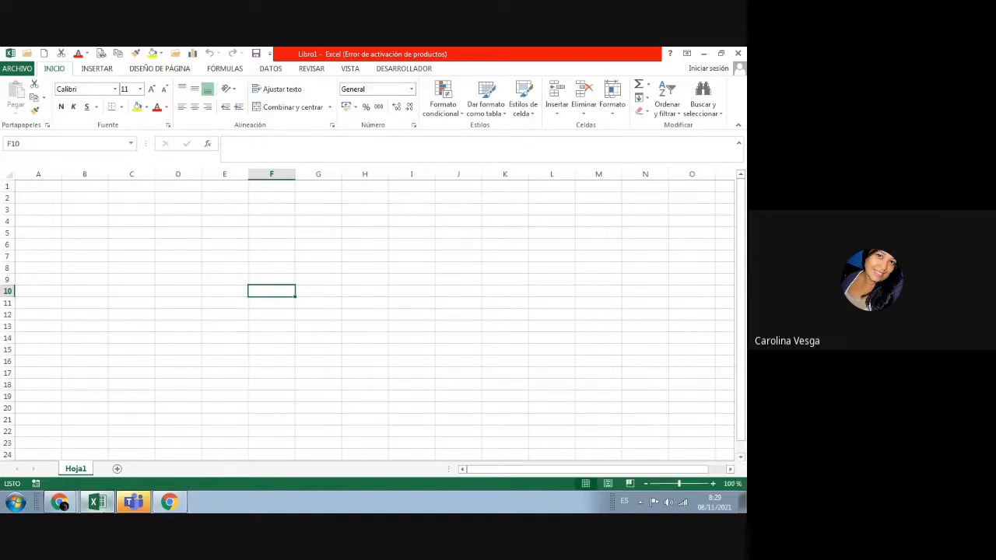
mouse_move(67, 506)
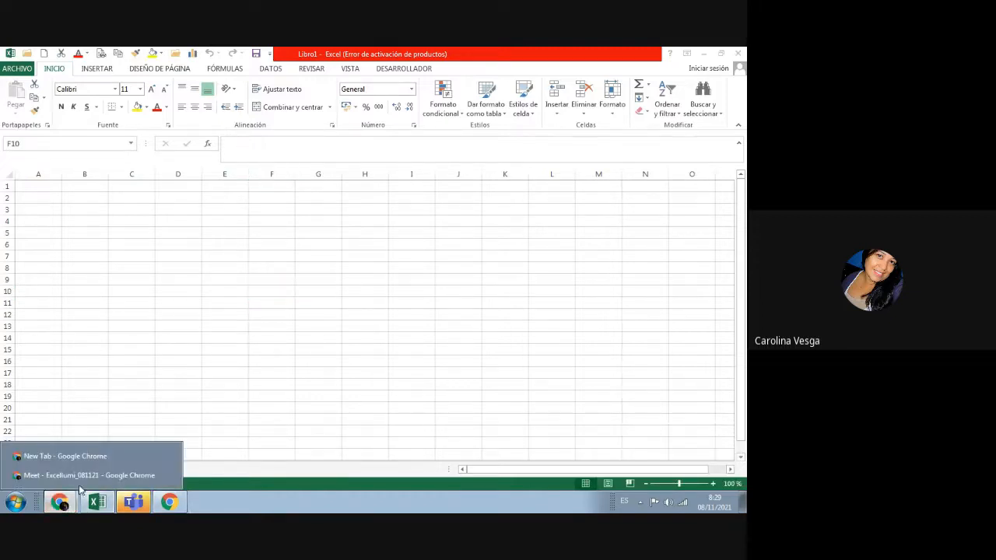
left_click(94, 475)
mouse_move(266, 362)
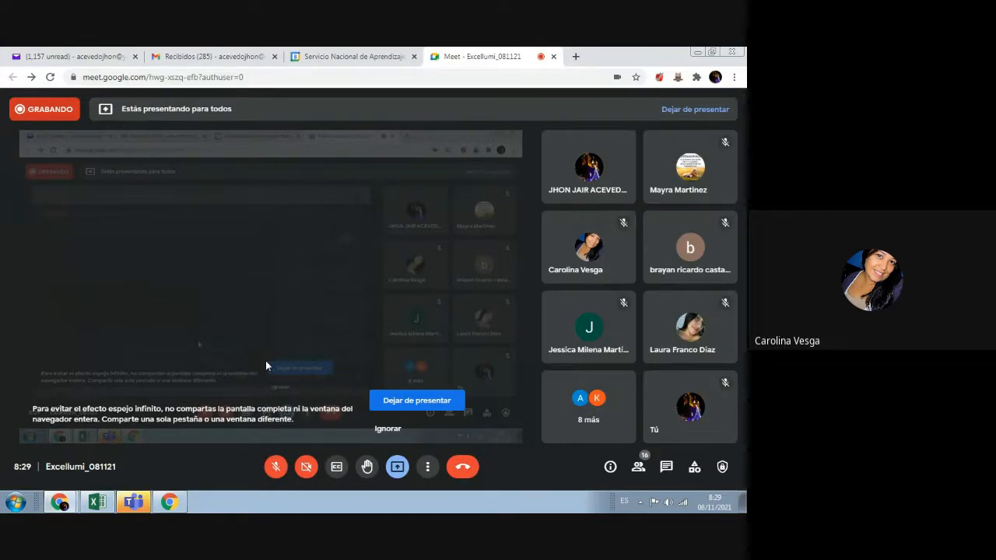
left_click(276, 468)
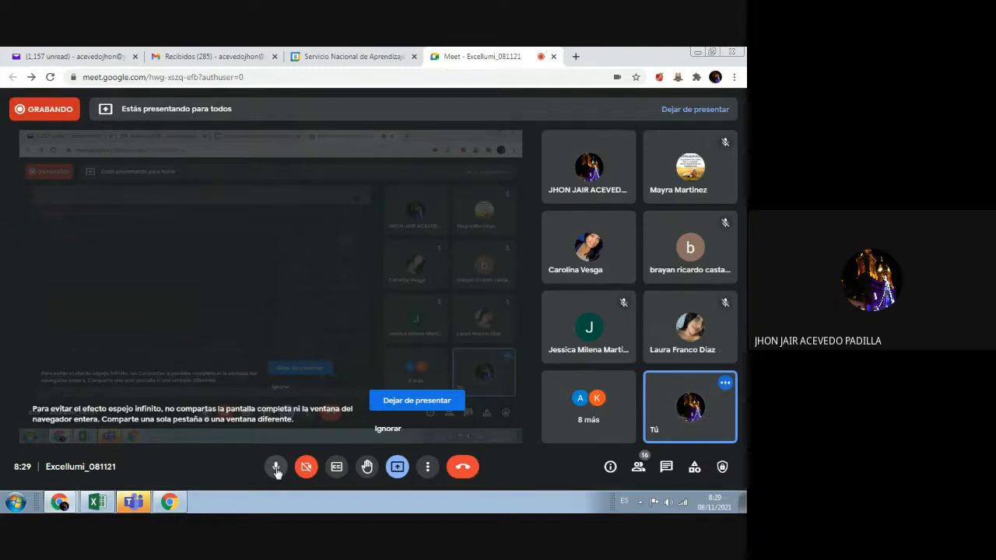
left_click(276, 468)
Step: Bring Excel forward, check its taskbar recent-files list, then return to the Meet call window
left_click(96, 502)
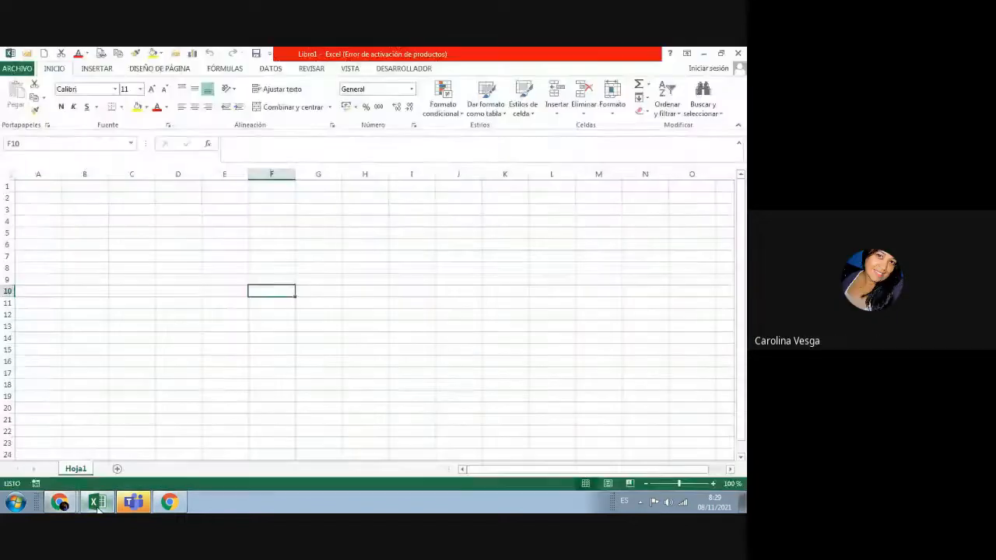
right_click(97, 502)
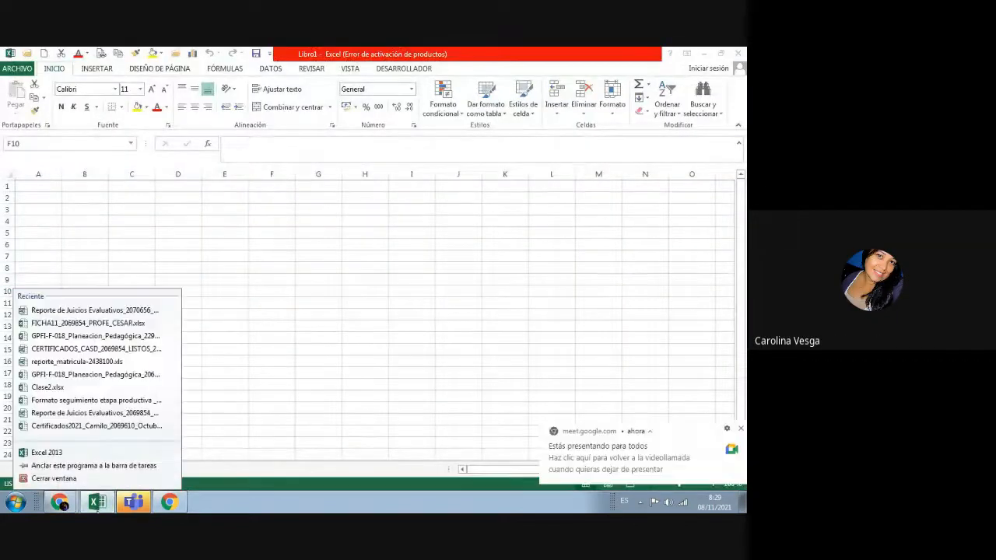
left_click(169, 502)
left_click(62, 502)
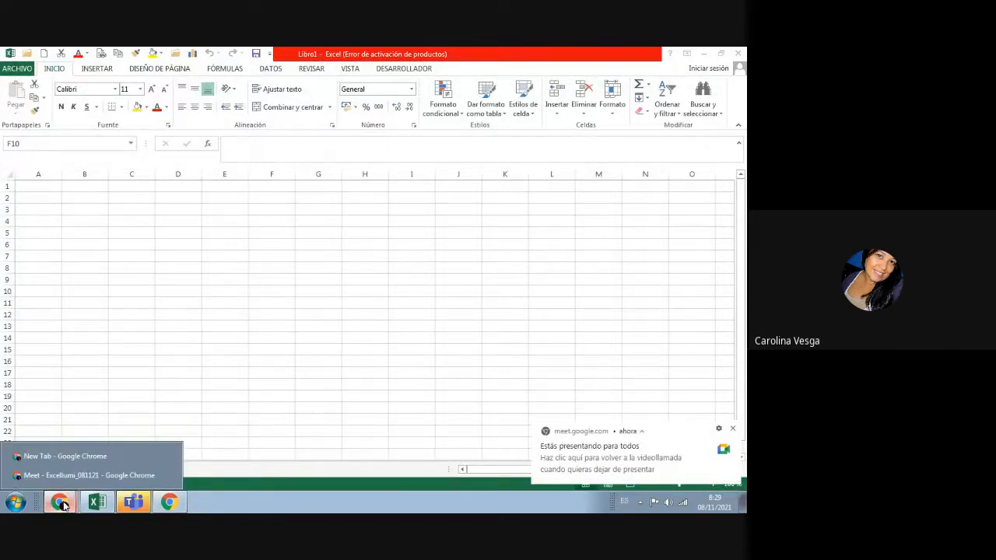
left_click(107, 475)
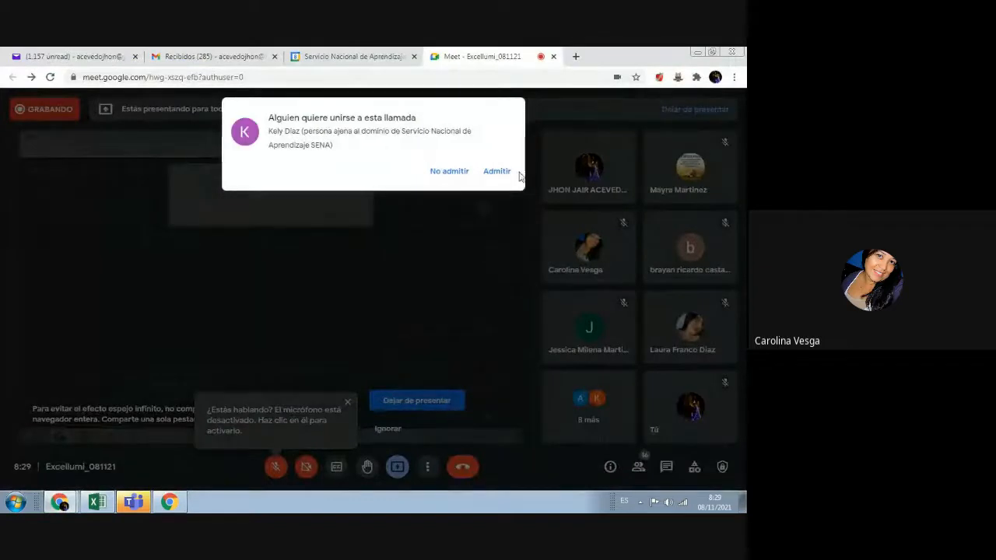
Step: Admit the waiting participant, dismiss the '¿Estás hablando?' reminder, and unmute the microphone
left_click(501, 172)
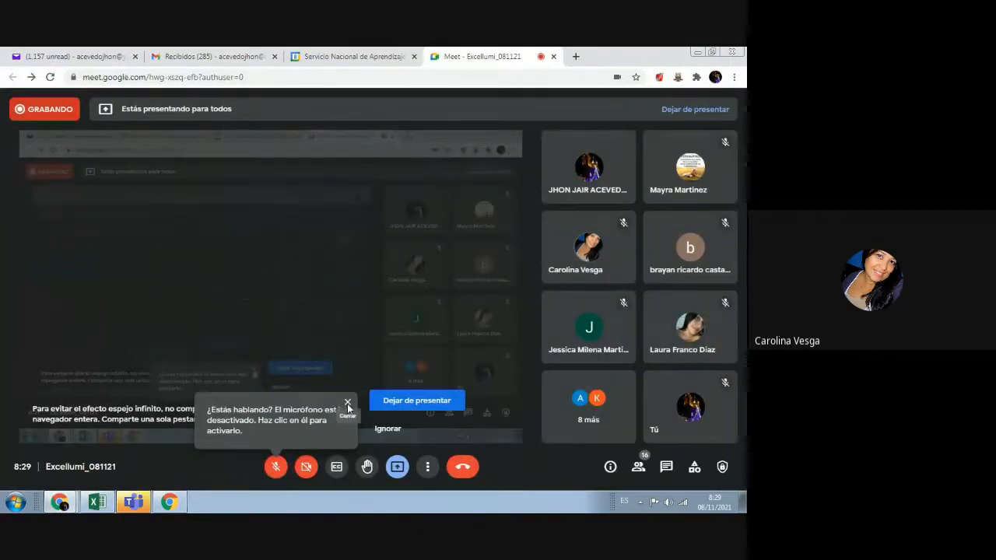
left_click(347, 402)
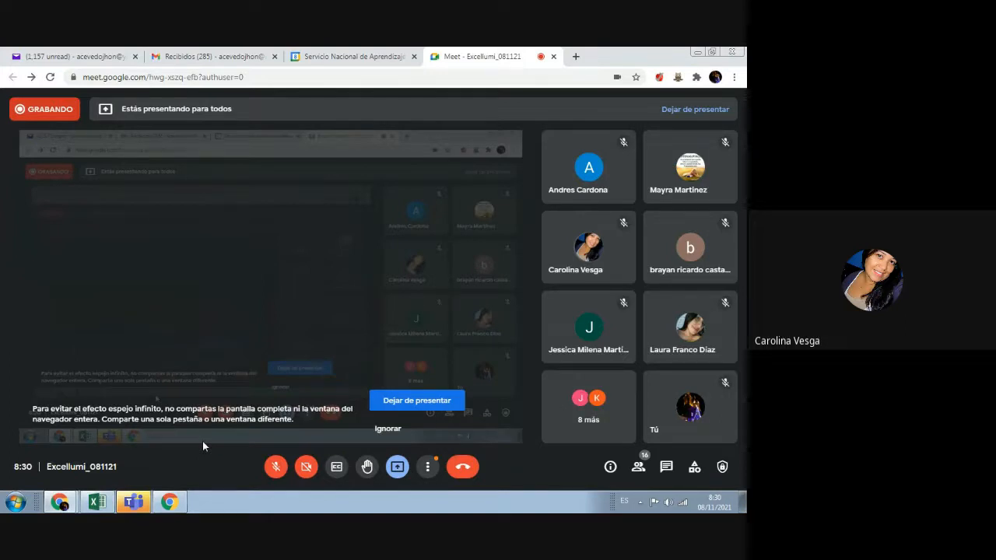
left_click(275, 467)
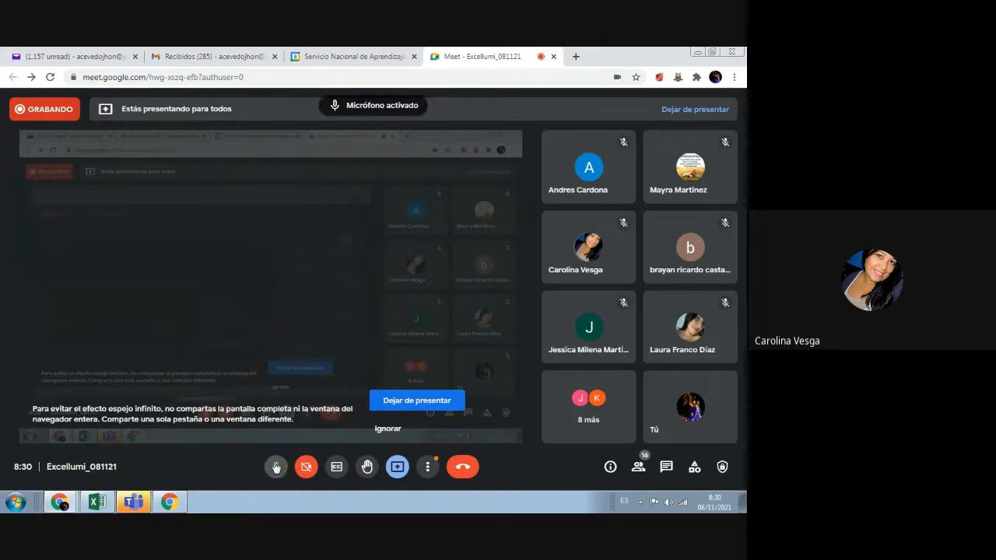
Step: Return to Excel, dismiss the presenting notification, and briefly check the Meet window
left_click(96, 504)
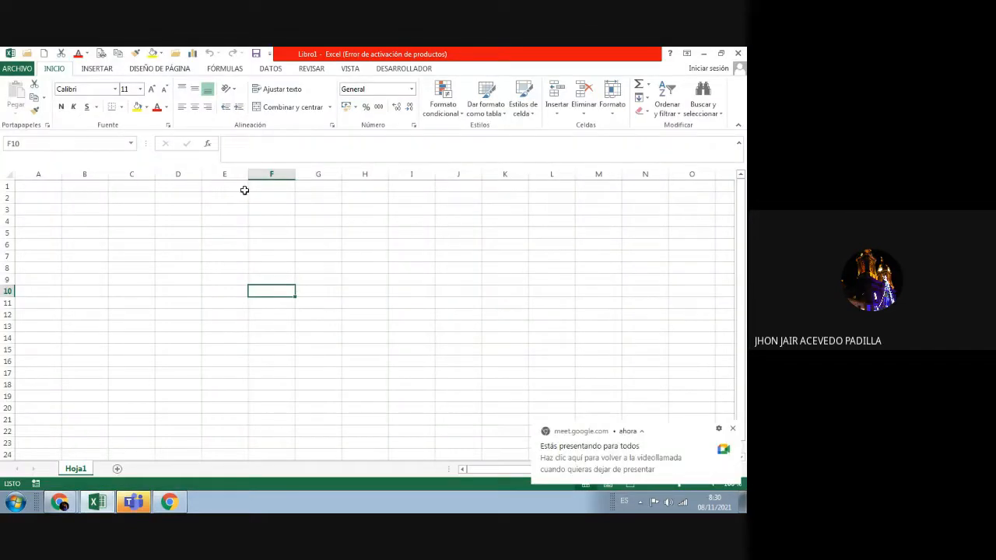
left_click(52, 185)
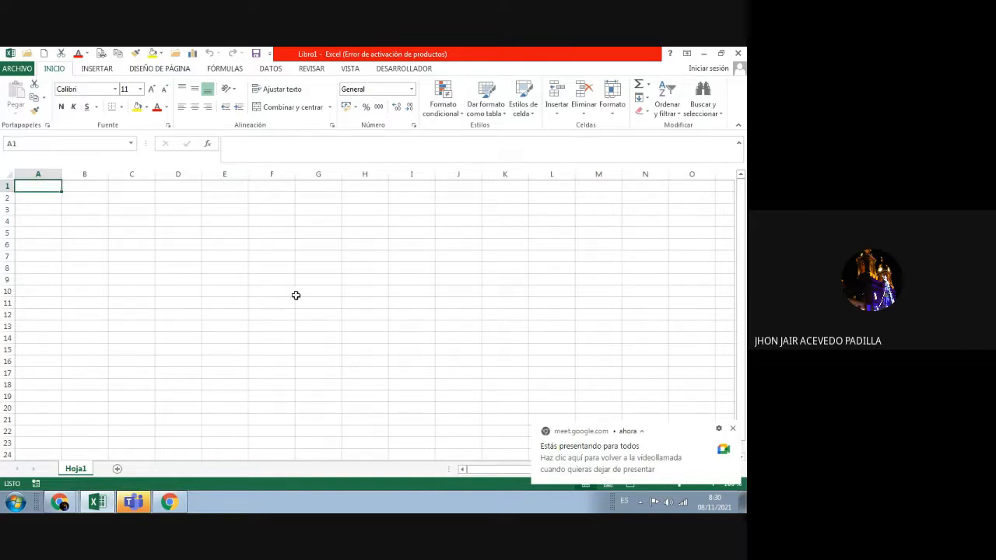
left_click(731, 429)
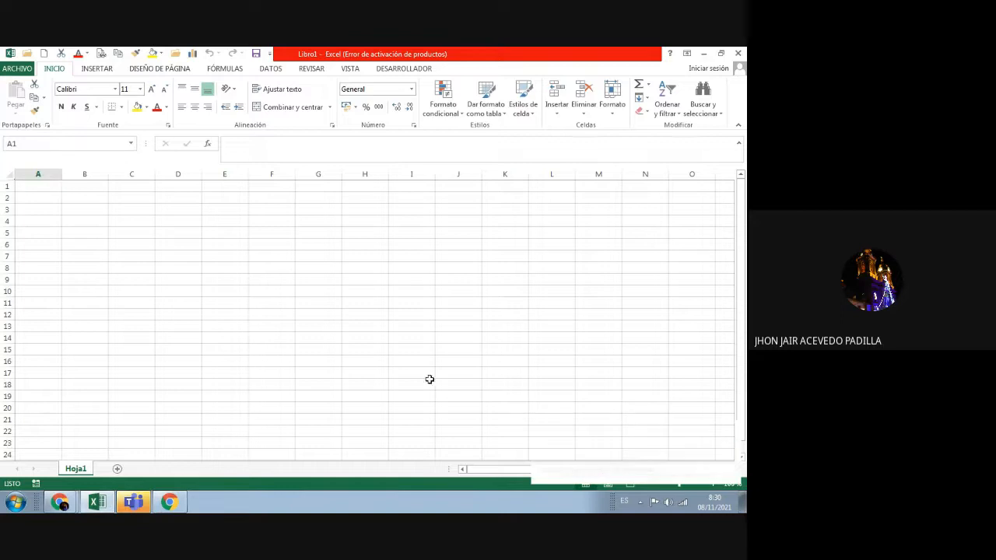
mouse_move(62, 504)
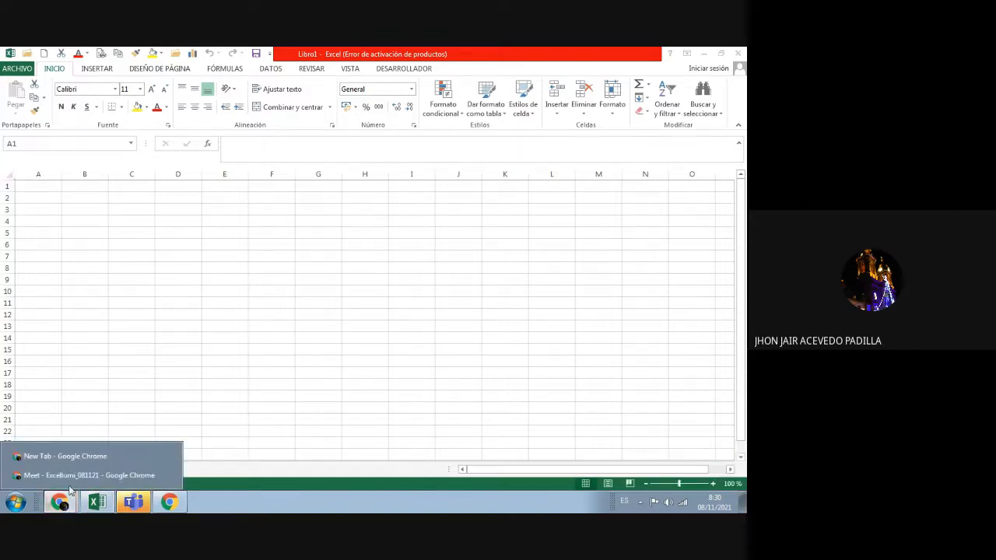
left_click(87, 468)
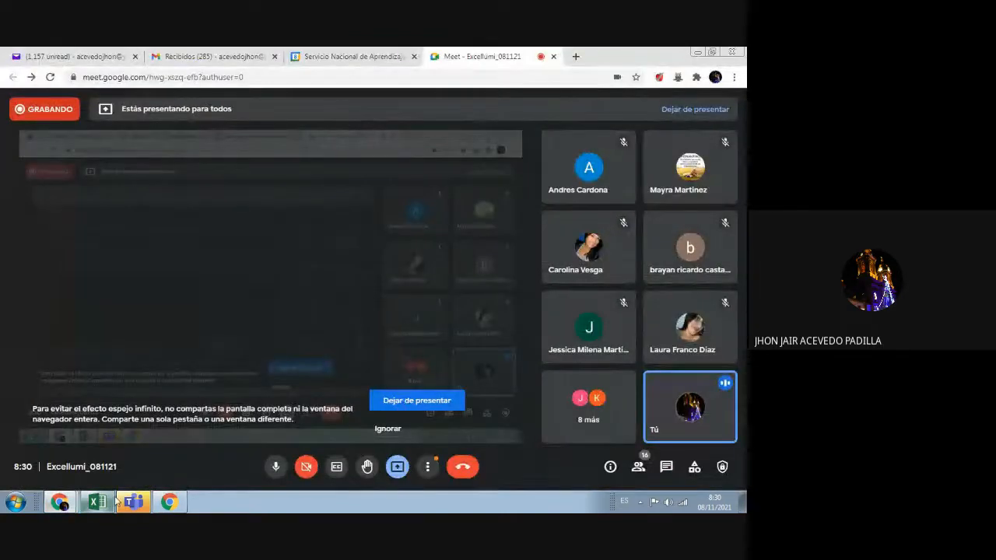
left_click(96, 502)
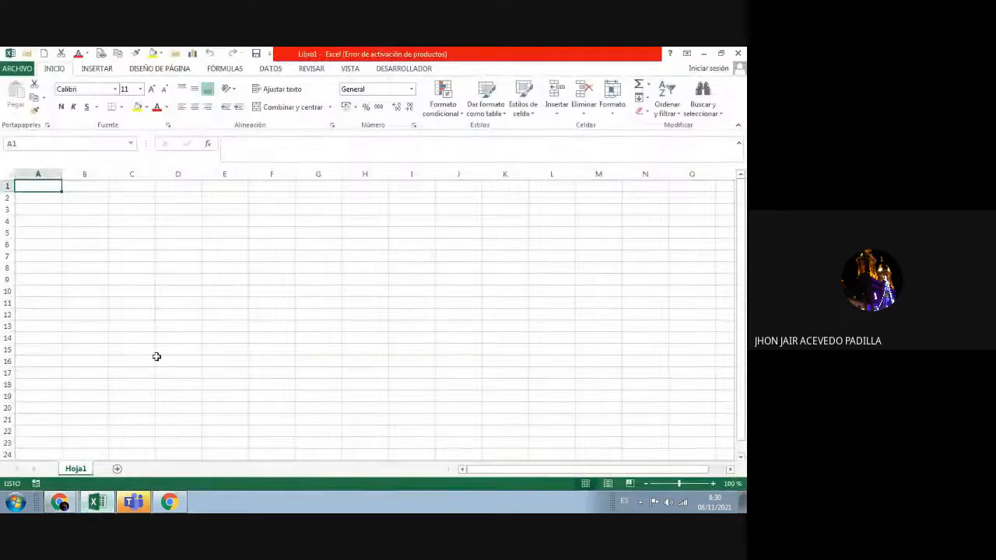
Step: Type the headers nombre, apellido, identificacion, celular and correo across A2:E2
left_click(47, 195)
type("nombre")
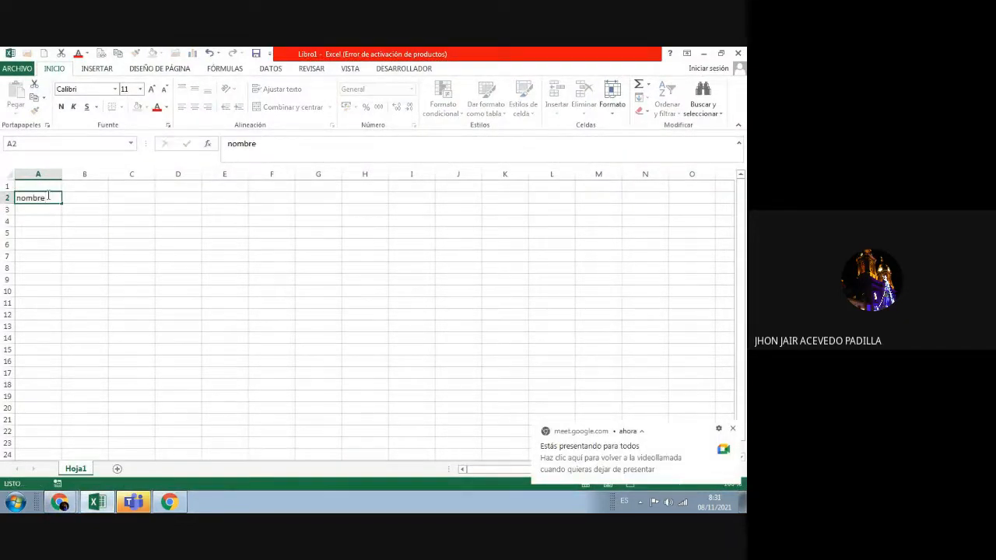
key("Tab")
type("apellido")
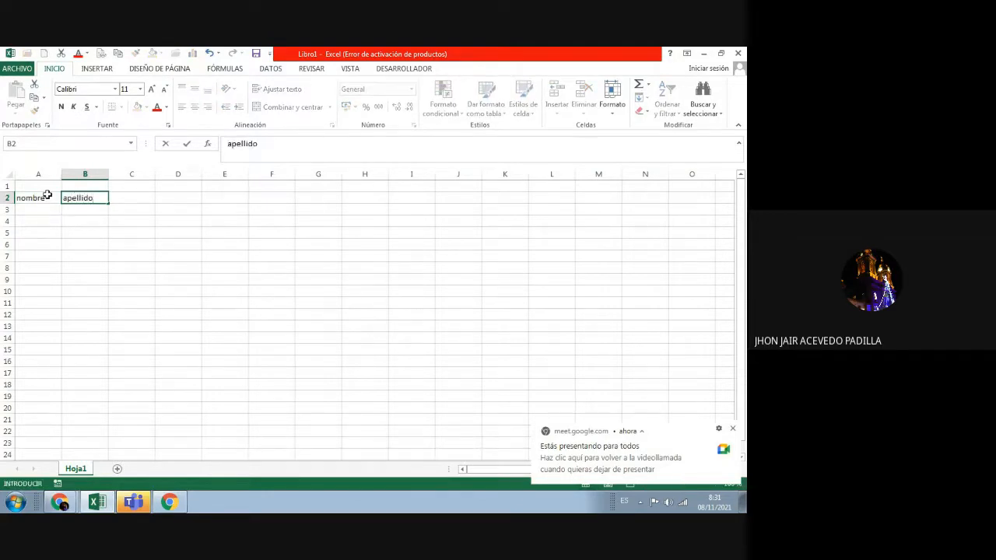
key("Tab")
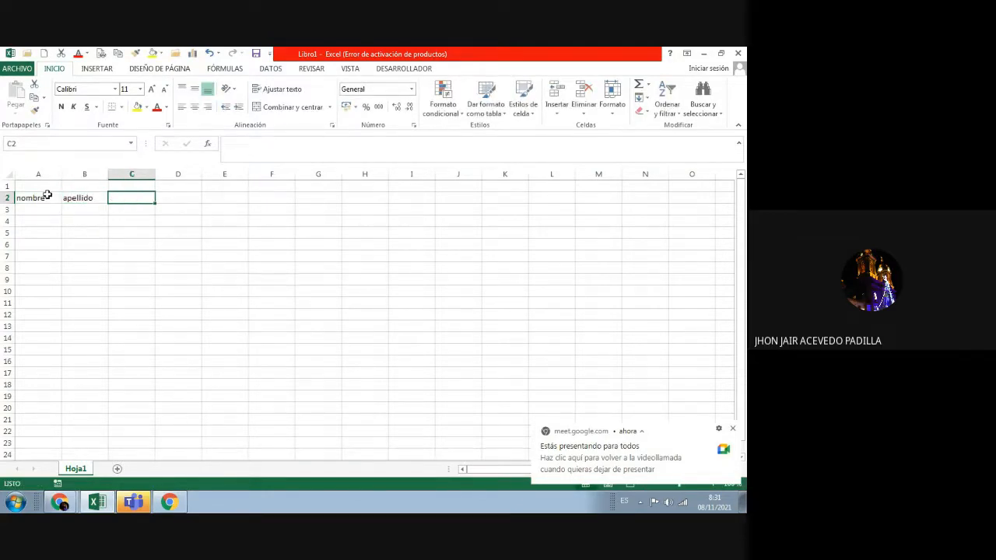
type("identi")
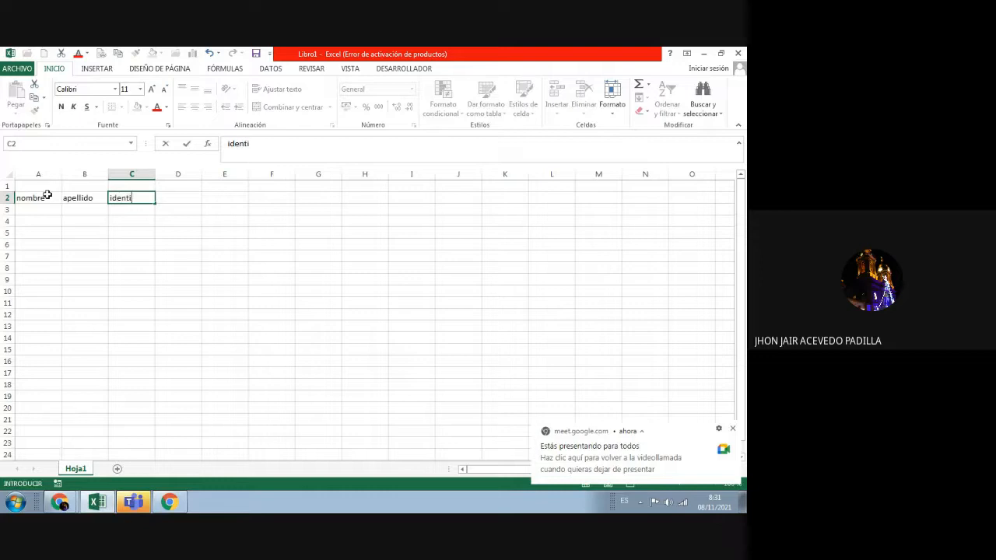
type("ficacion")
key("Tab")
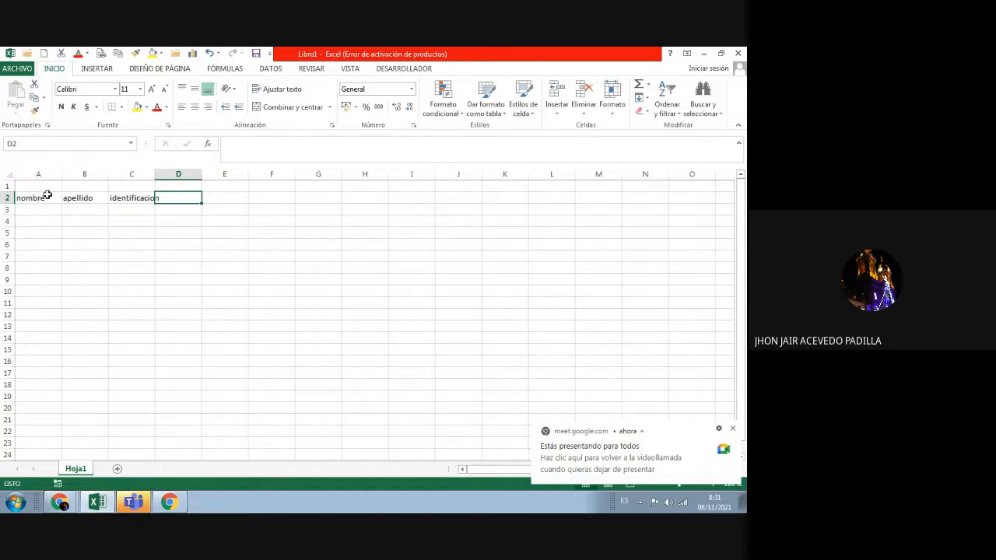
type("cekyka")
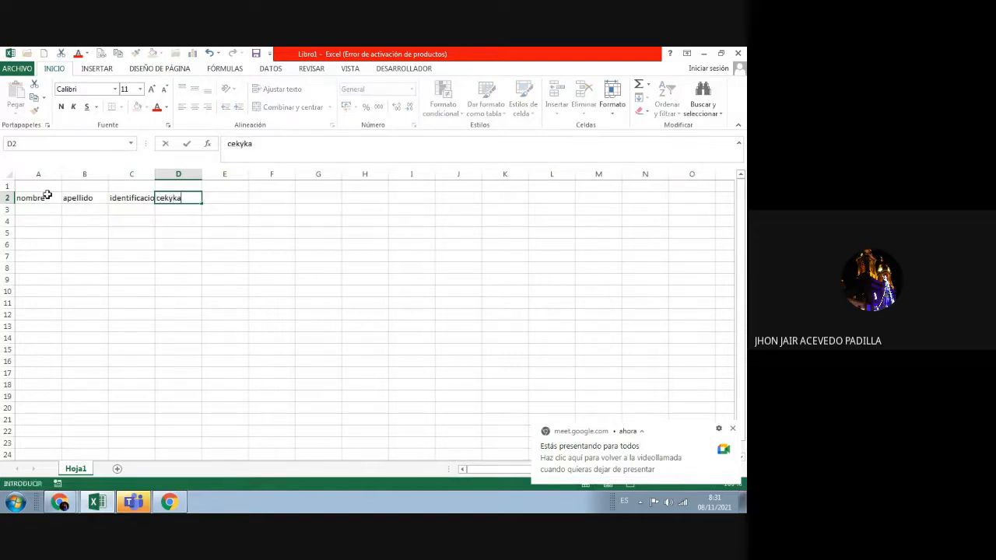
key("BackSpace")
key("BackSpace")
key("BackSpace")
key("BackSpace")
type("lular")
key("Tab")
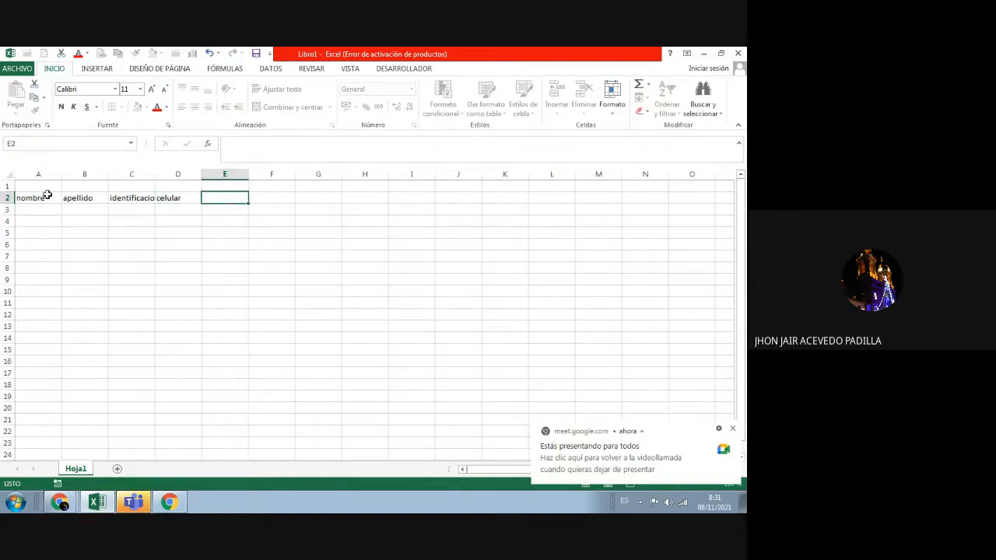
type("correo")
key("Tab")
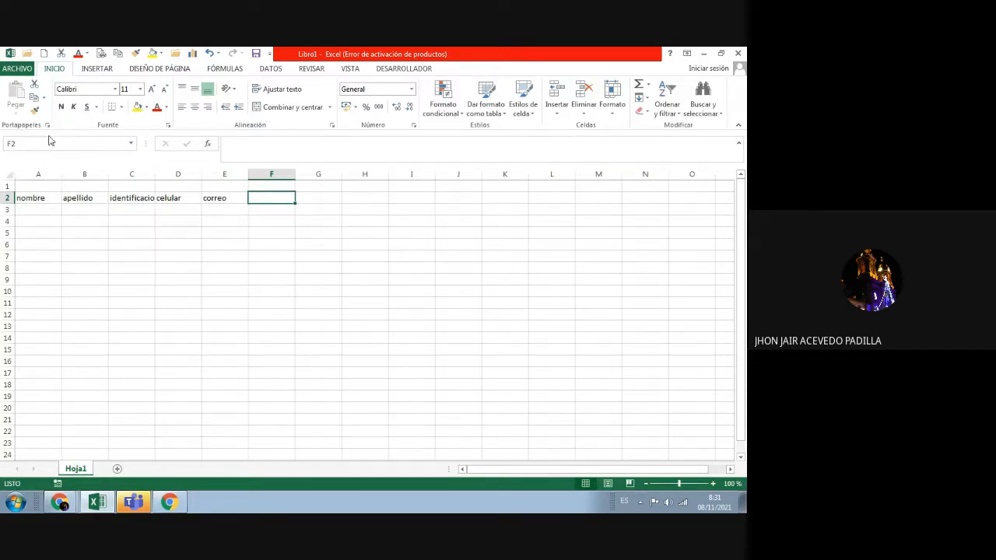
Step: Widen columns A and E, then enlarge the A2:E2 header text to 12 point
left_click_drag(61, 172, 199, 173)
left_click_drag(289, 174, 318, 174)
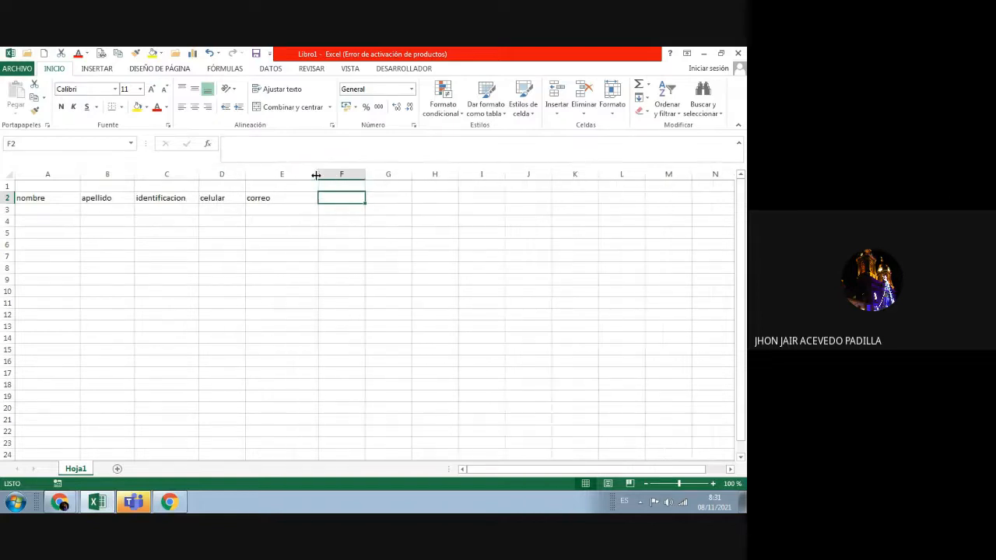
left_click(70, 200)
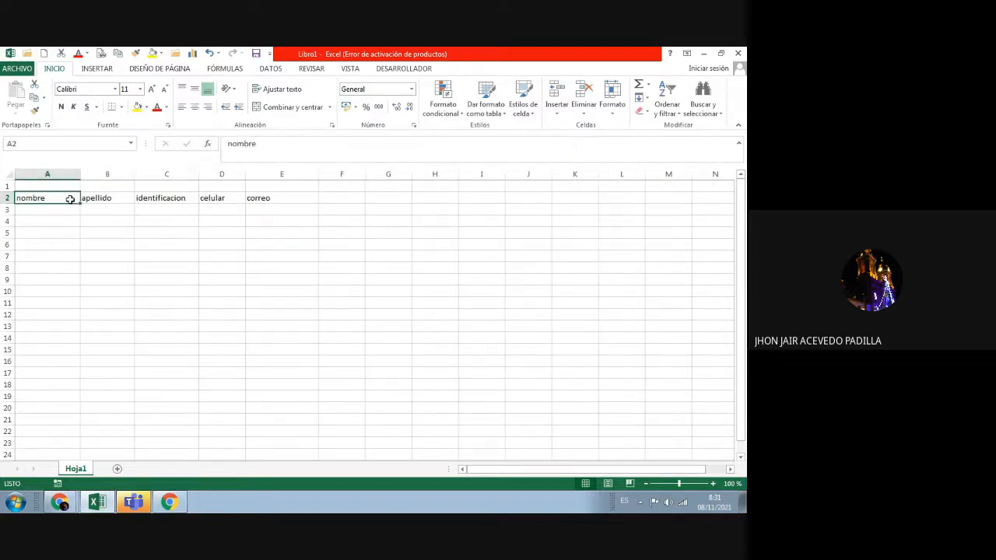
left_click_drag(269, 198, 39, 196)
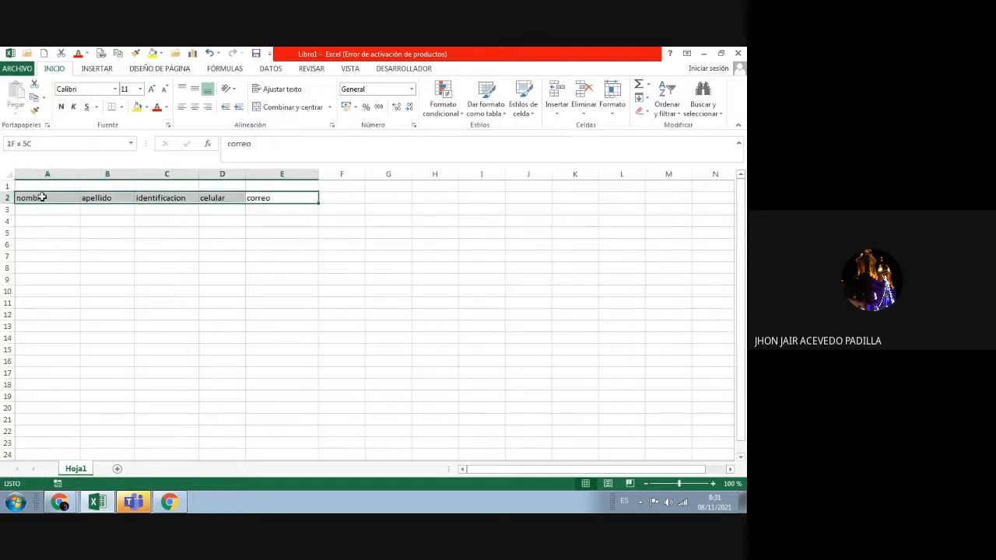
left_click(153, 89)
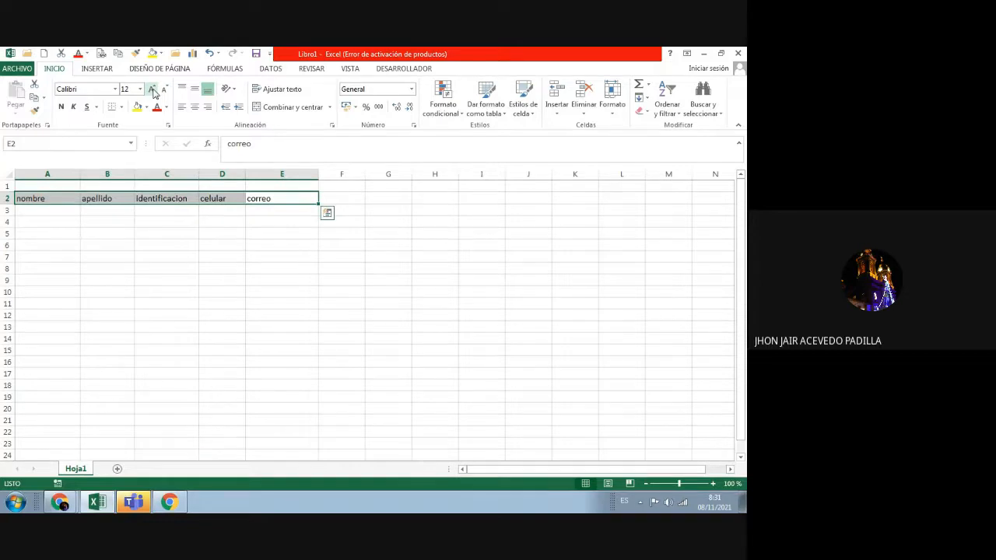
left_click(129, 210)
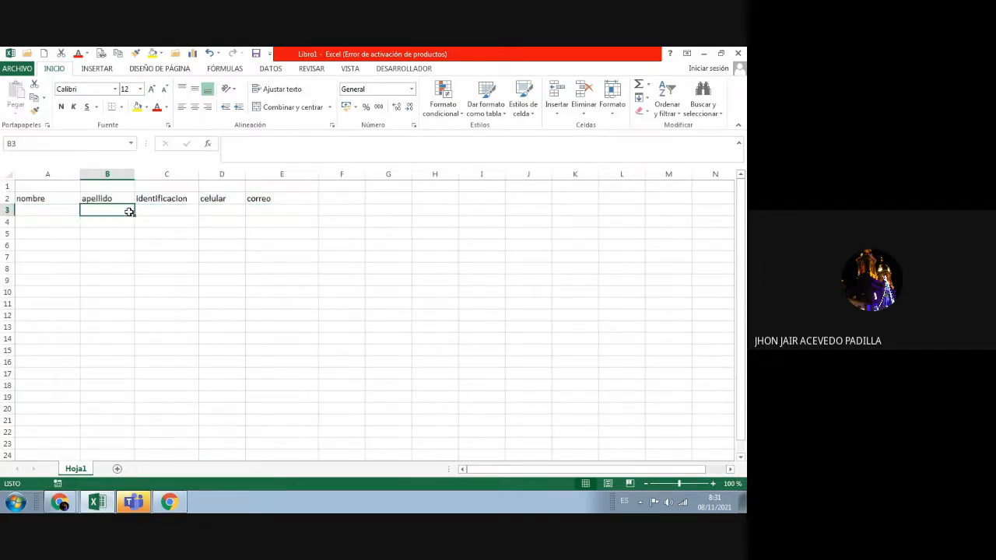
Step: Enter the first names and surnames of the two contacts in A3:B4
left_click(50, 212)
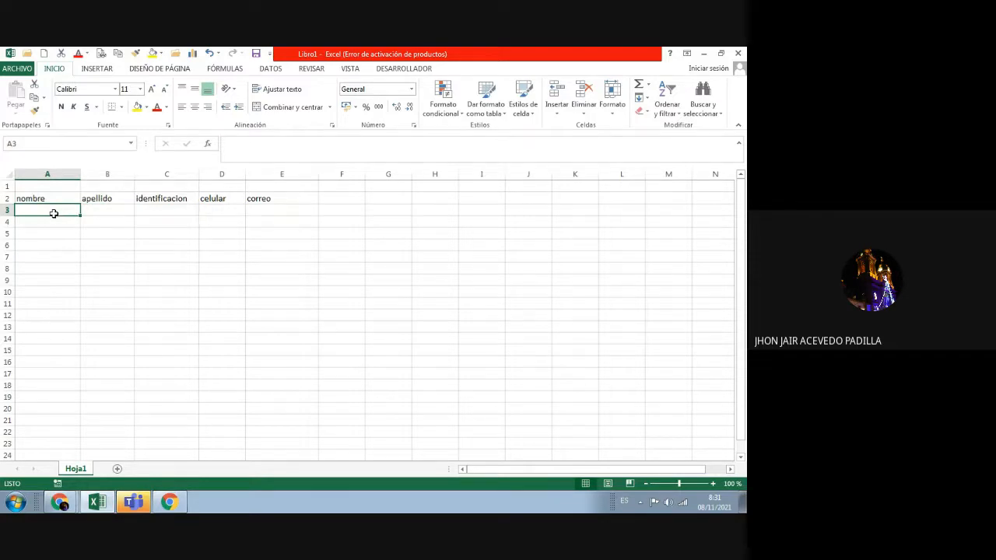
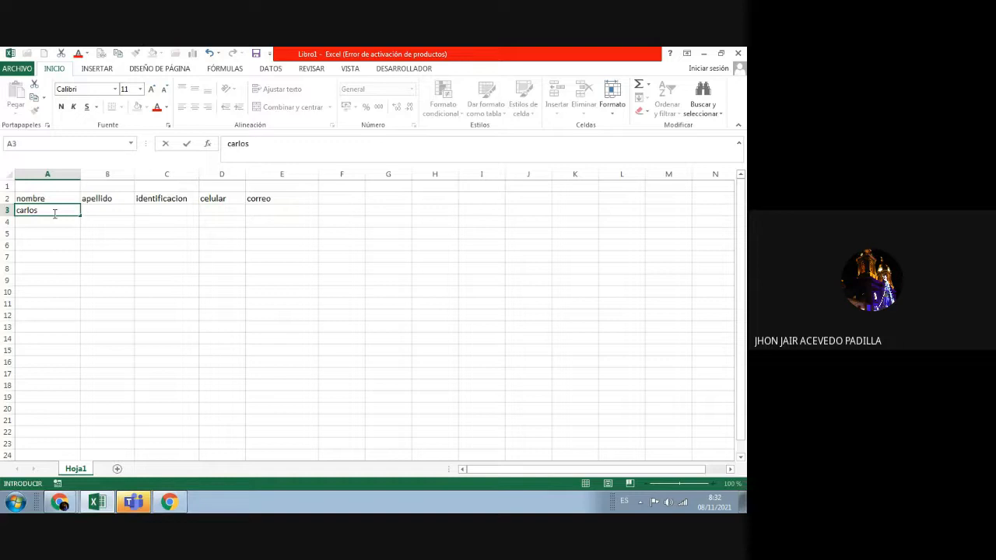
key("Tab")
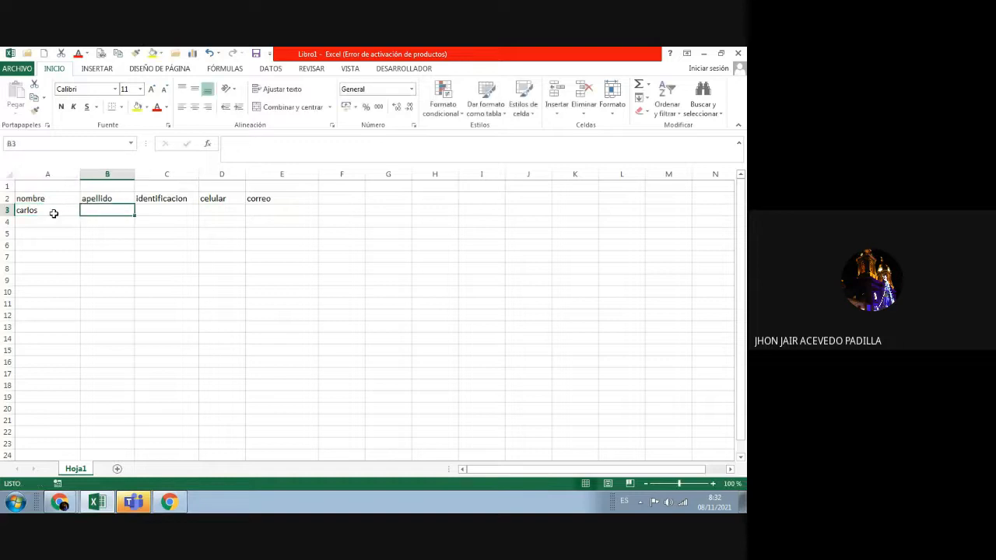
key("Return")
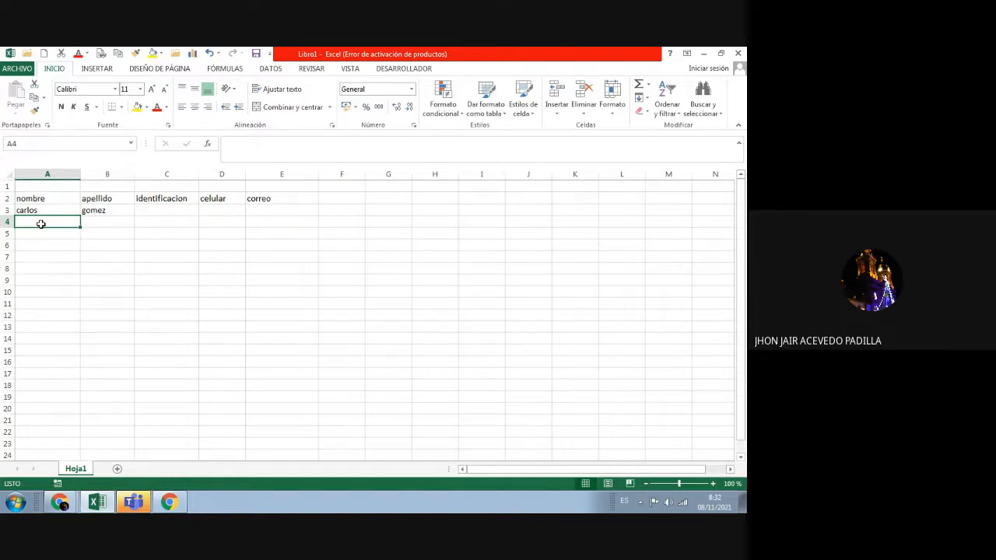
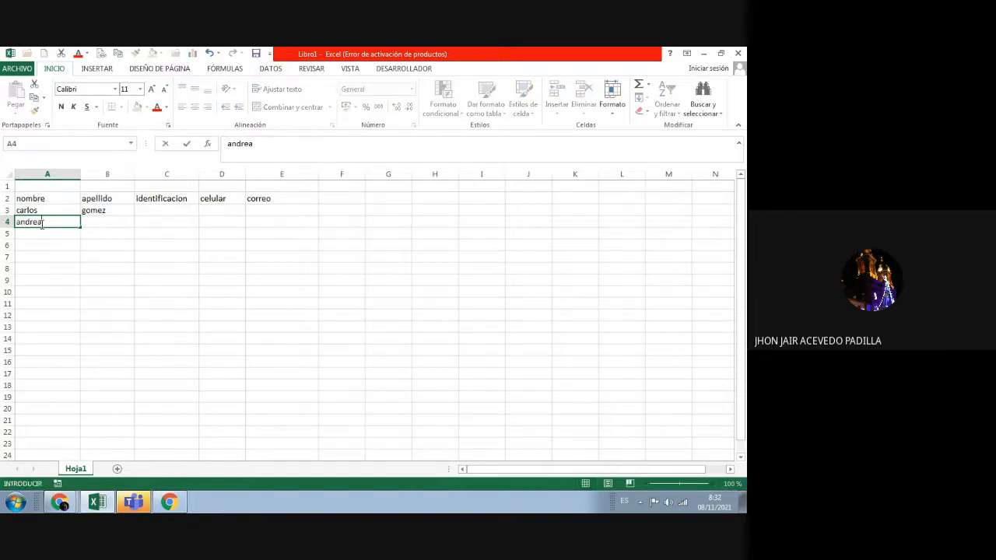
key("Tab")
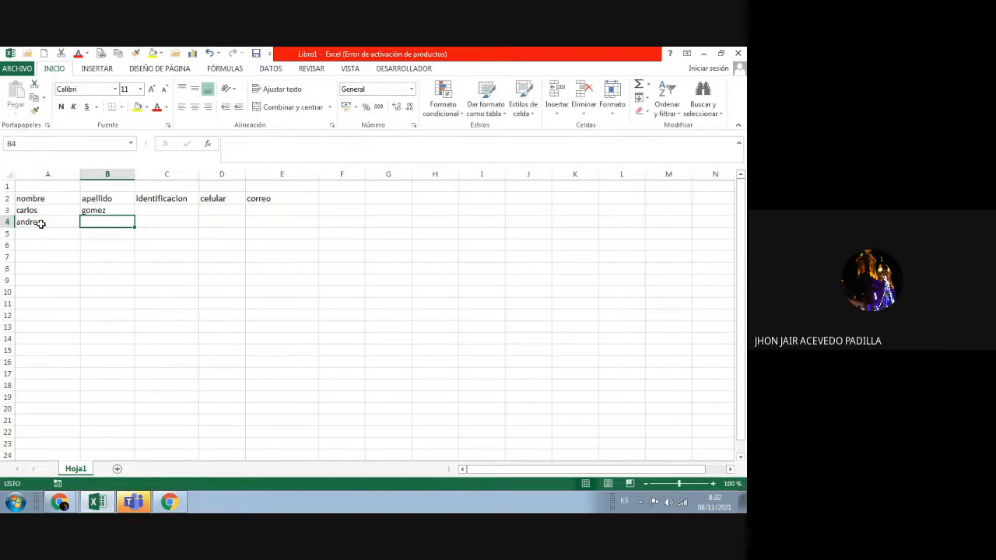
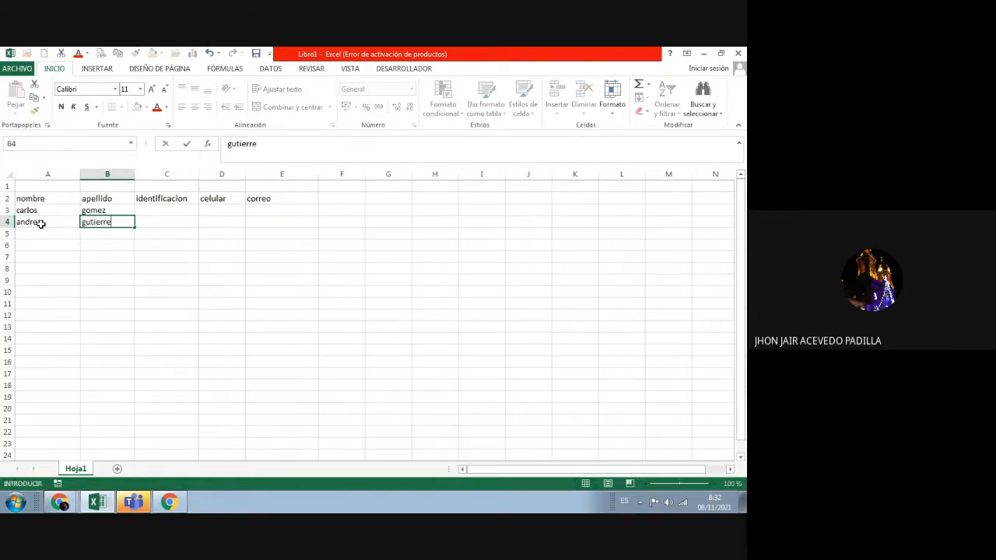
key("Return")
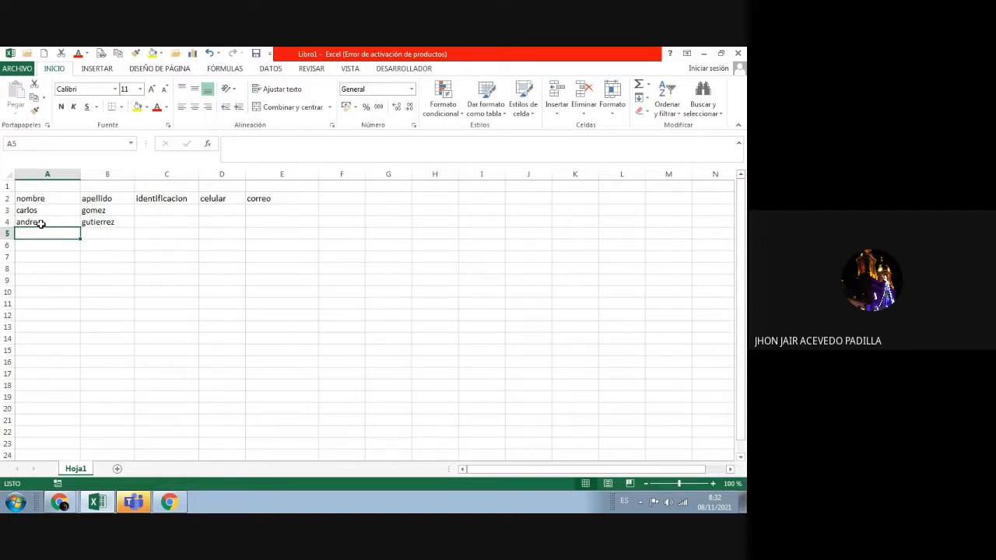
Step: Enter the two contacts' ID numbers in C3:C4, correcting C4 in the formula bar
left_click(154, 216)
type("23")
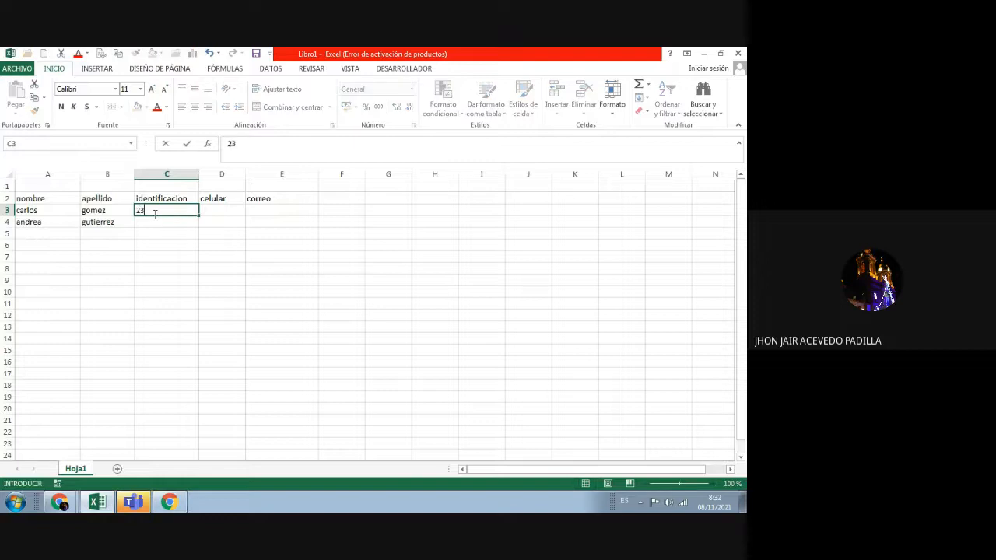
type("456789")
key("Return")
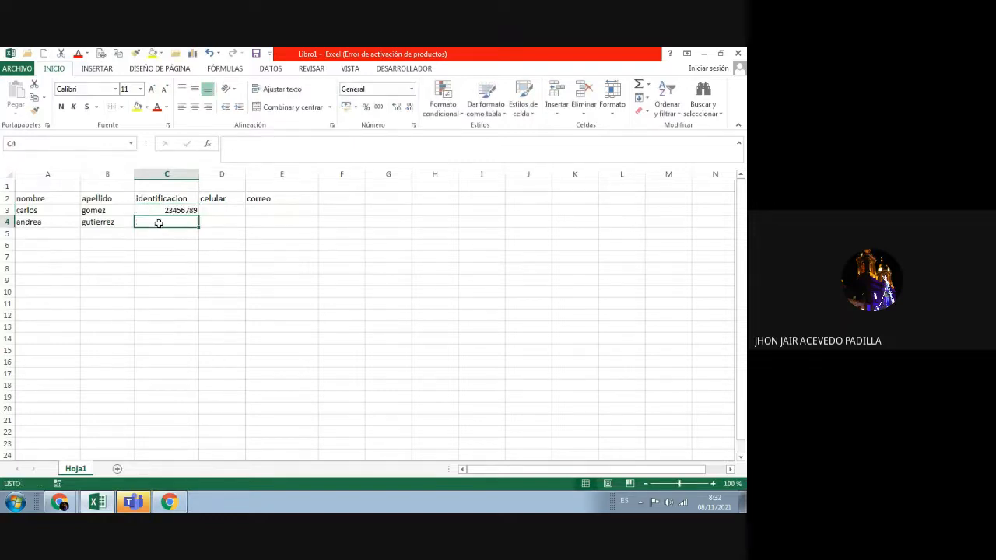
type("234")
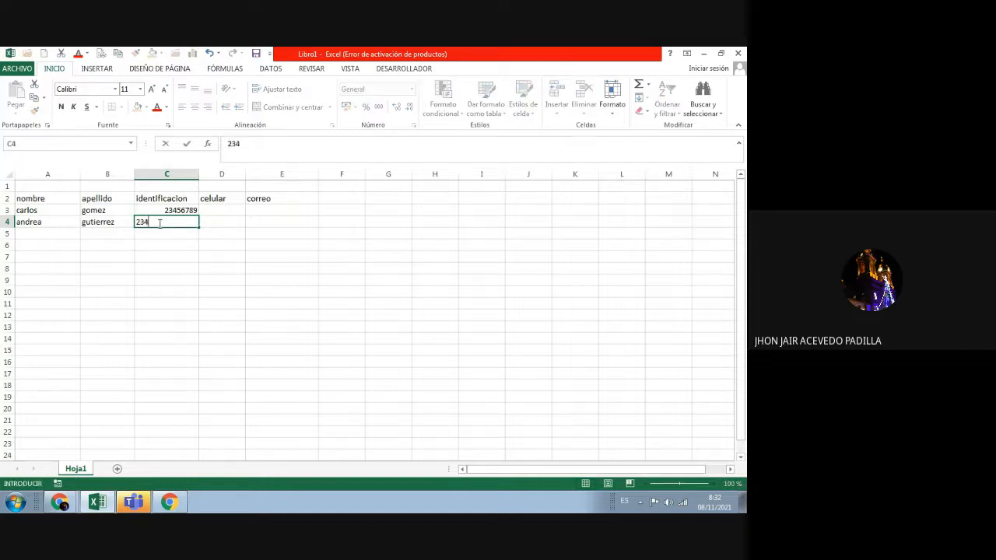
type("5678")
key("Return")
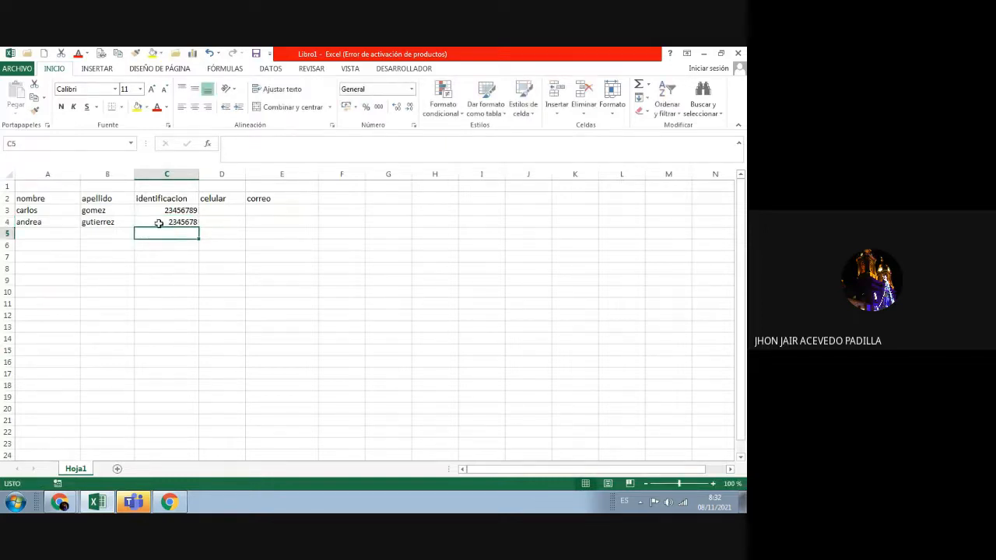
left_click(178, 221)
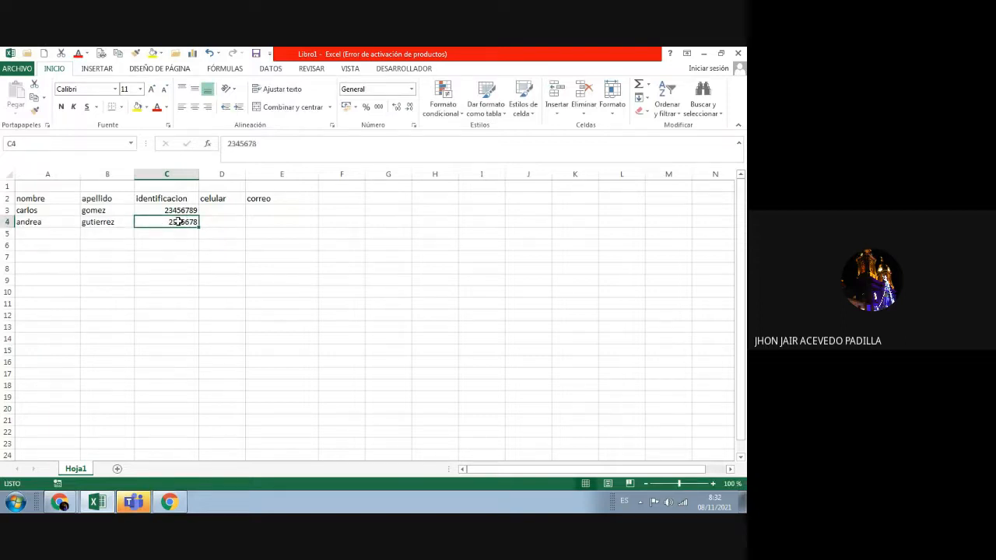
left_click(256, 144)
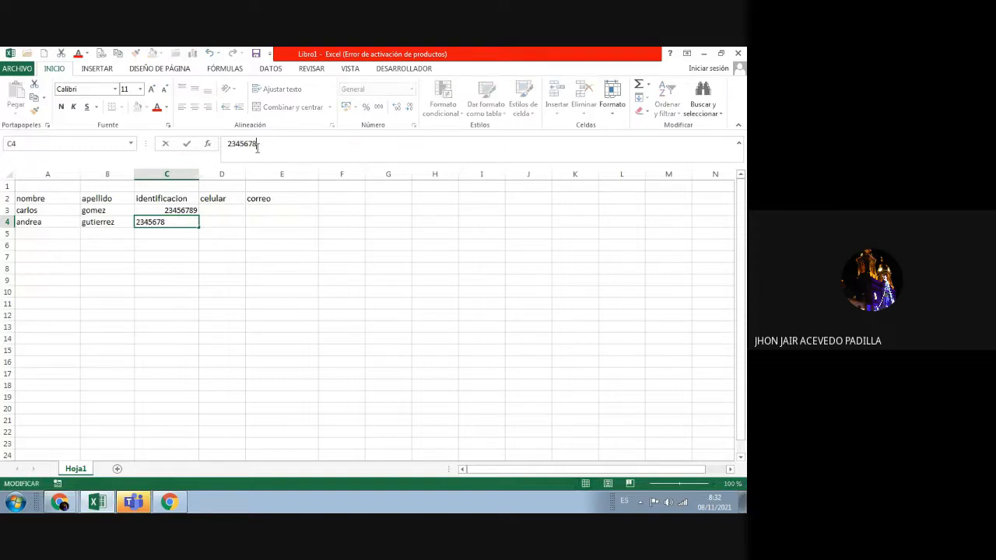
type("5")
key("Return")
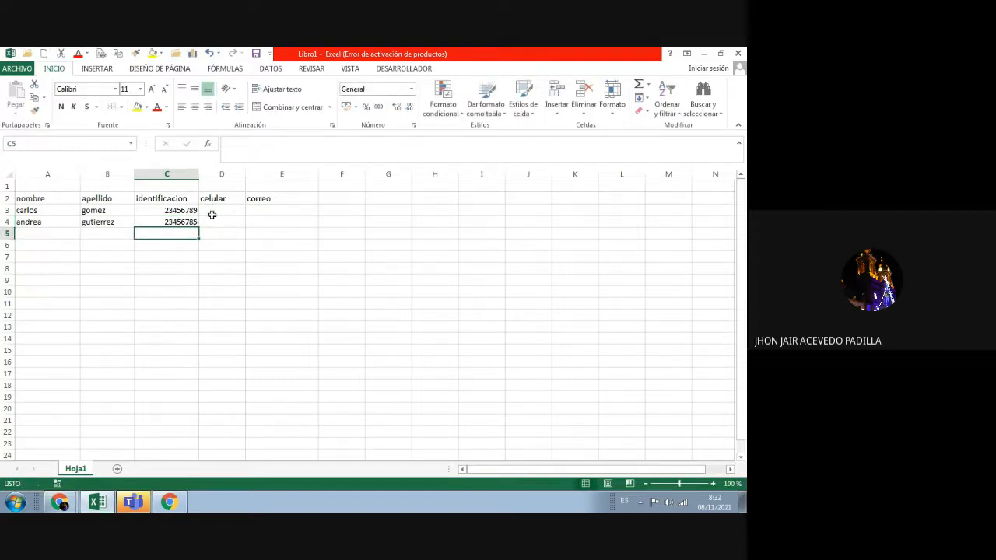
Step: Enter the two contacts' mobile numbers in D3:D4
left_click(212, 215)
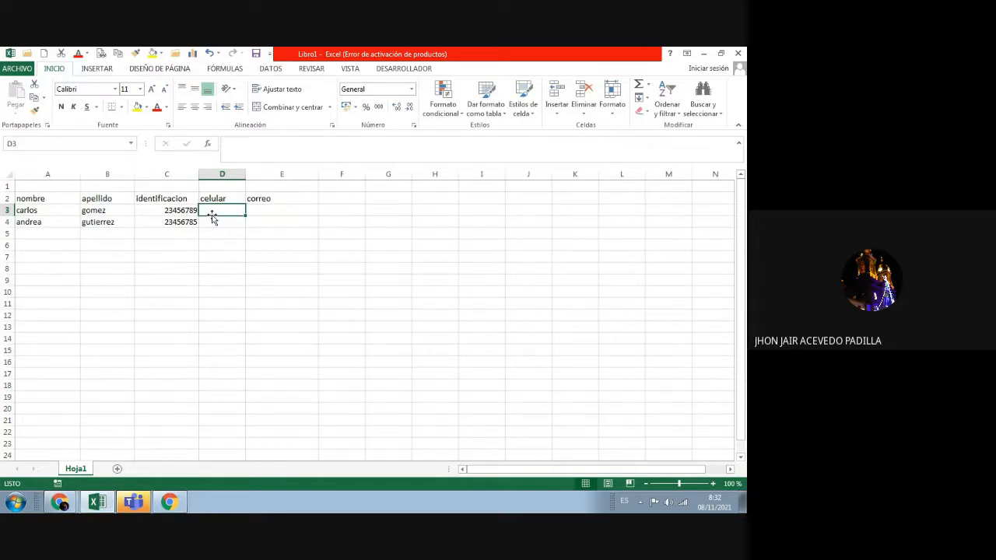
type("32367")
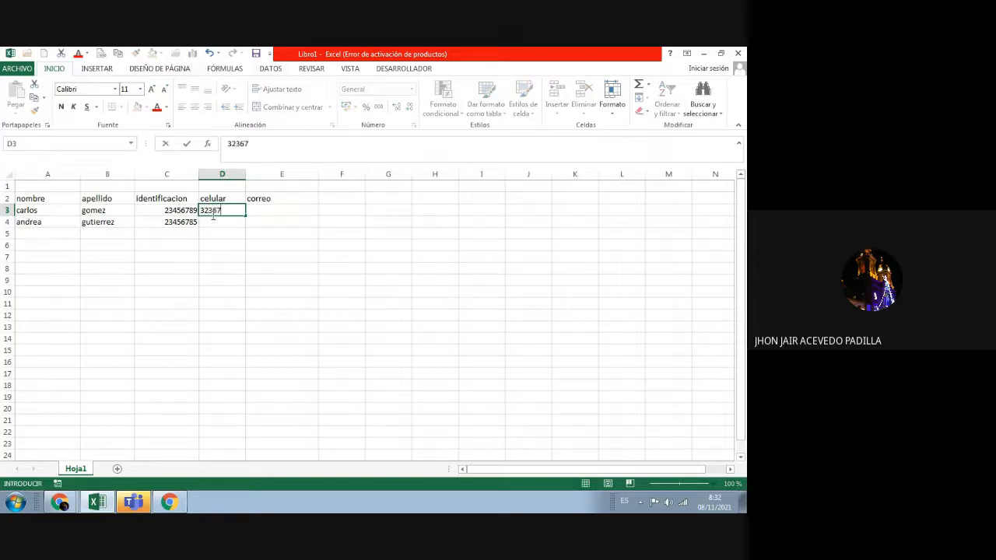
type("890")
key("Return")
type("322")
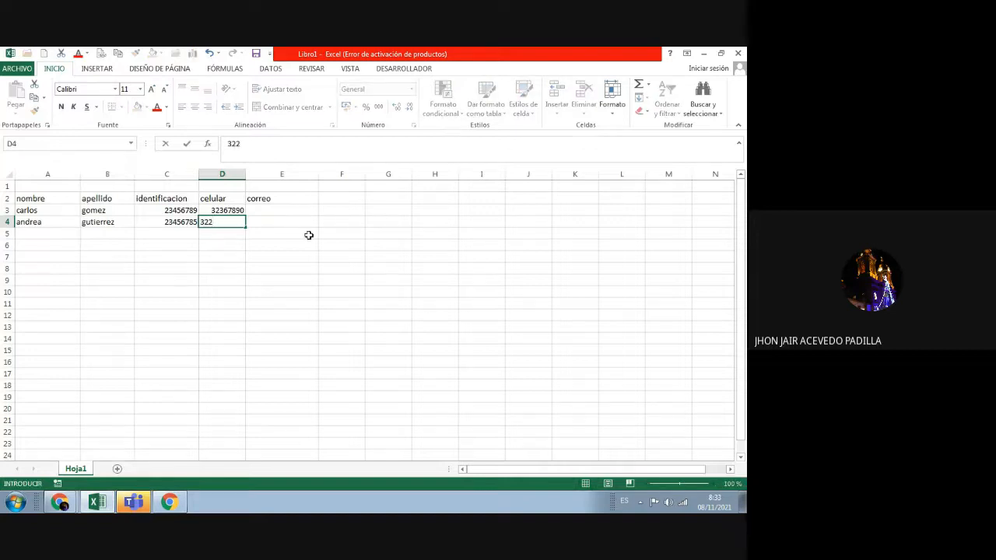
type("3030")
key("BackSpace")
type("03")
key("Return")
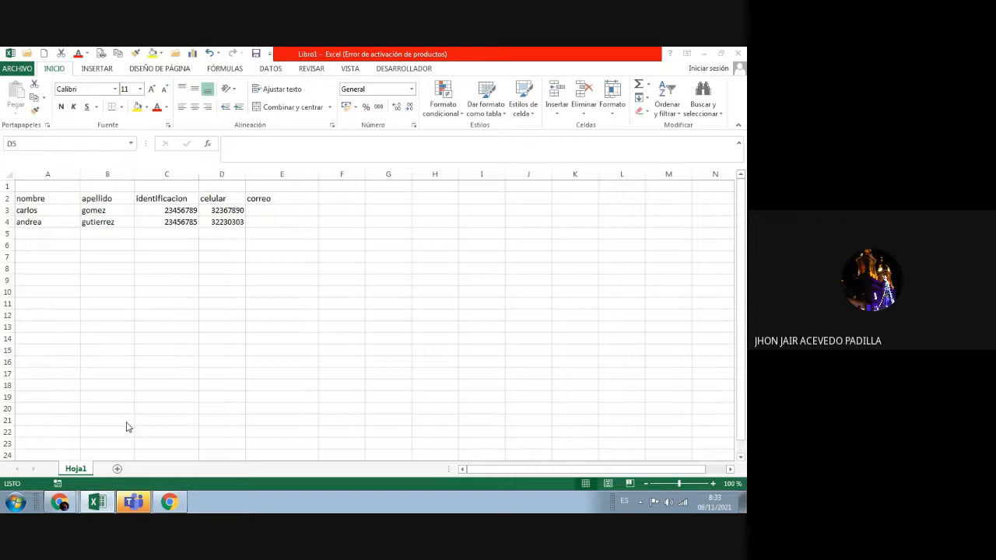
key("super+e")
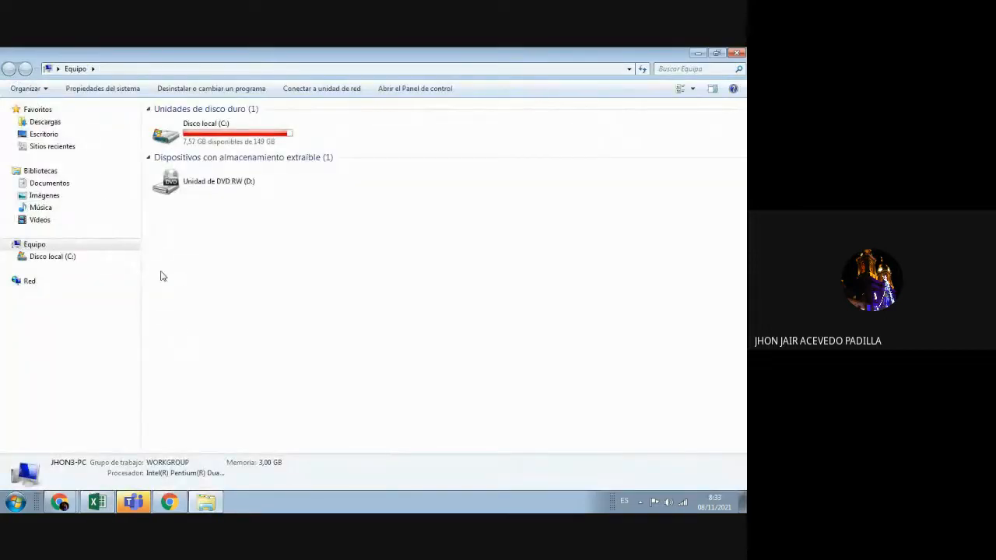
Step: Browse from the Imágenes library through Colegios2021, Complementarios2021 and Excel into Excel_Octubre
left_click(69, 200)
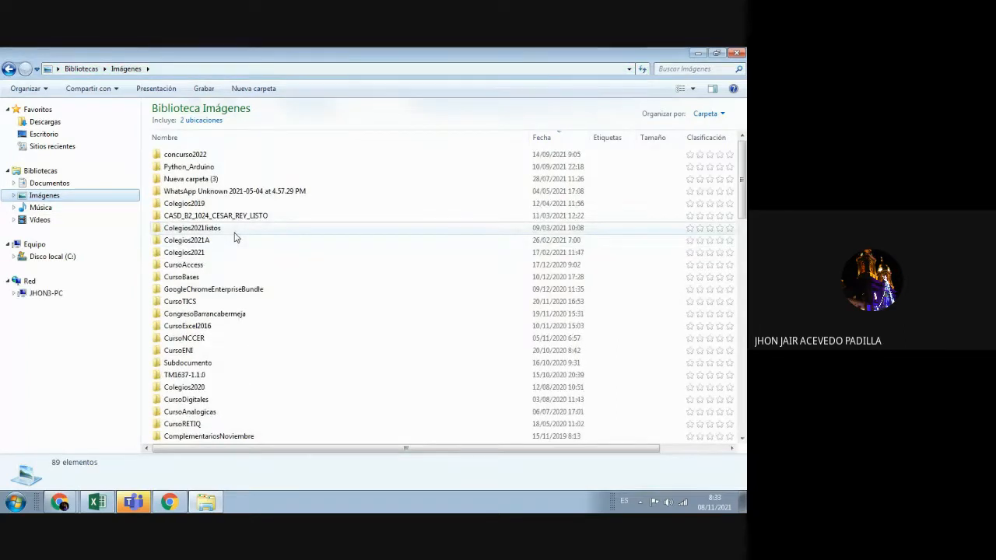
left_click(262, 265)
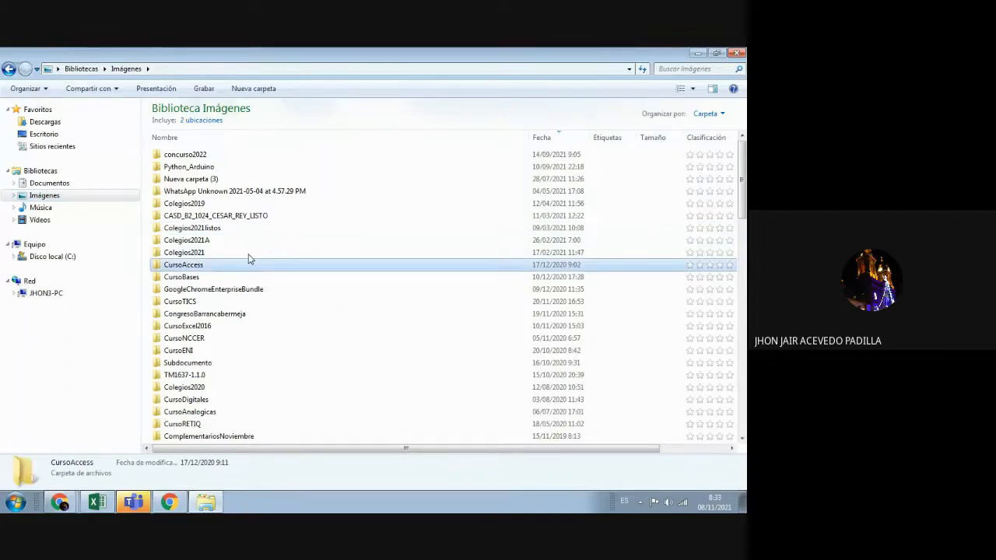
left_click(243, 254)
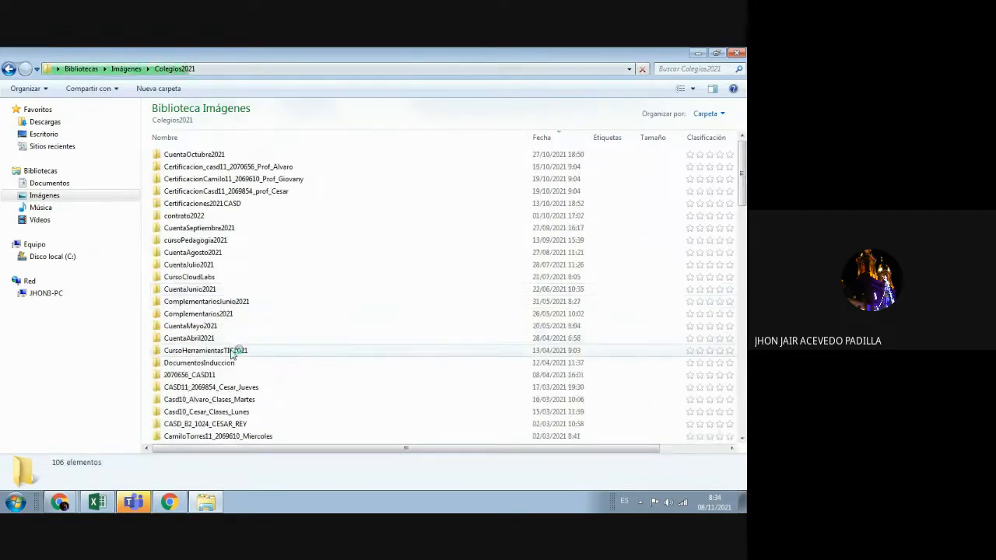
left_click(233, 315)
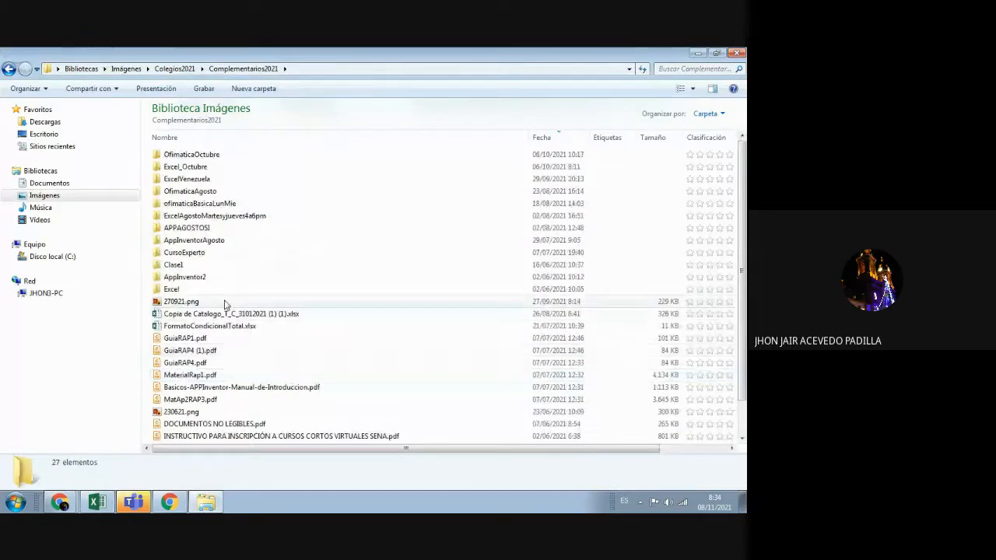
left_click(216, 291)
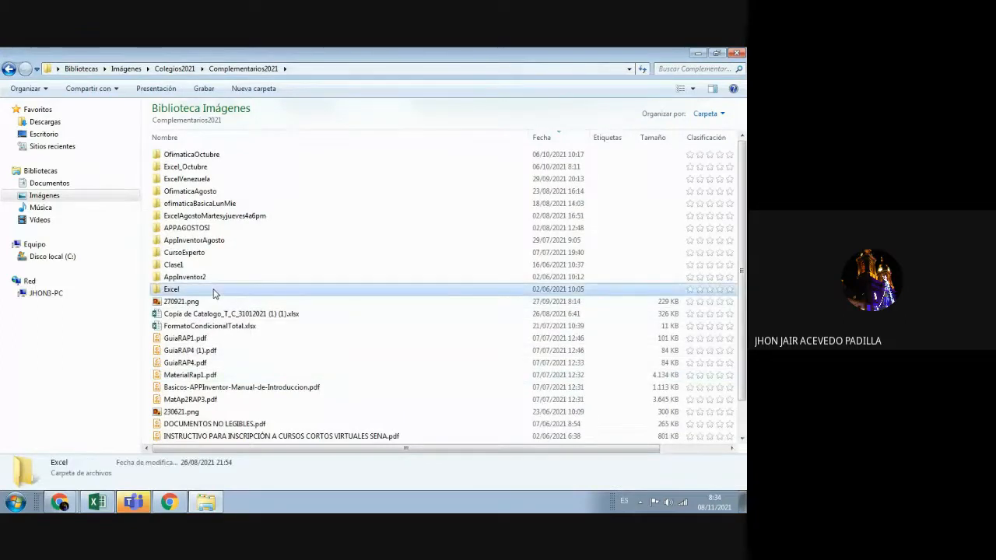
left_click(220, 179)
left_click(221, 168)
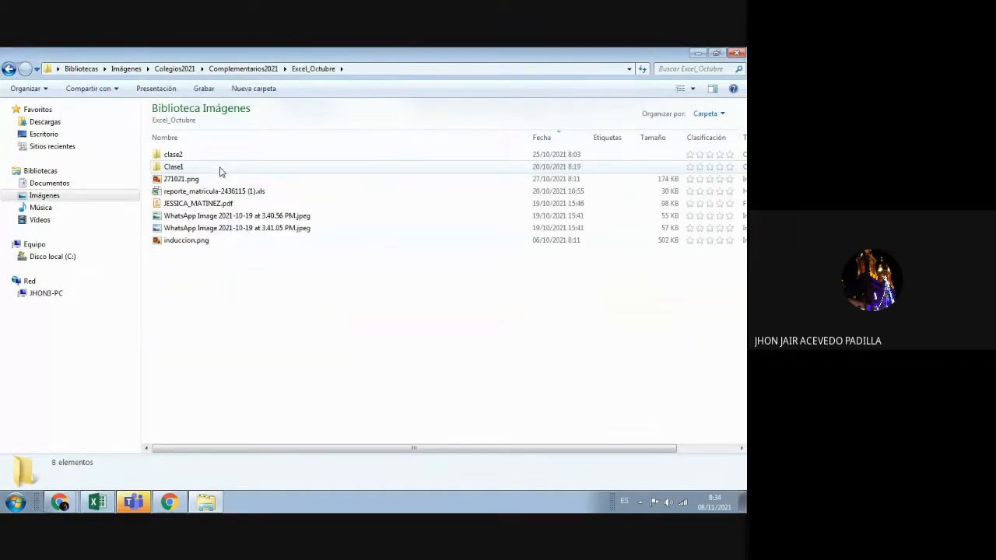
double_click(220, 171)
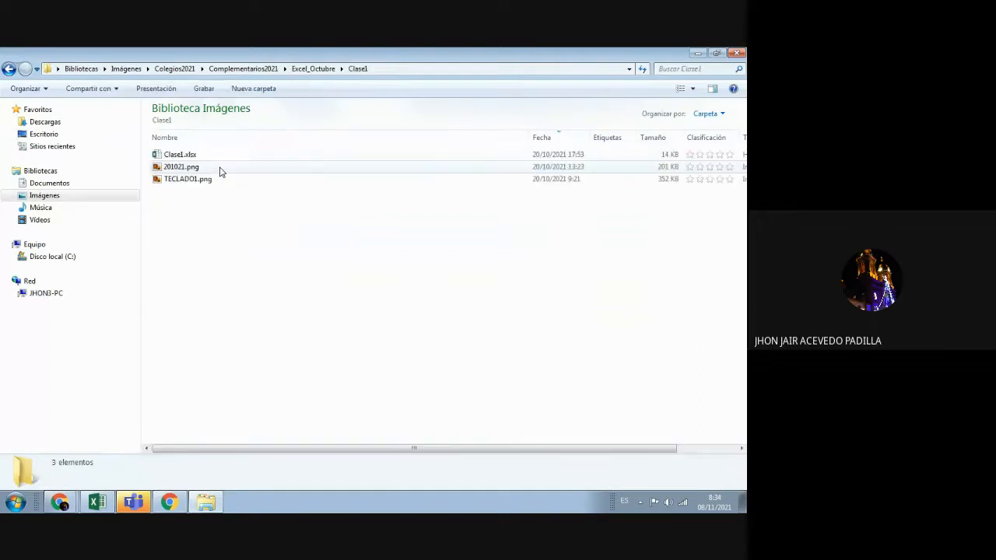
Step: Move into the clase2 folder and open the Clase2.xlsx workbook
left_click(341, 69)
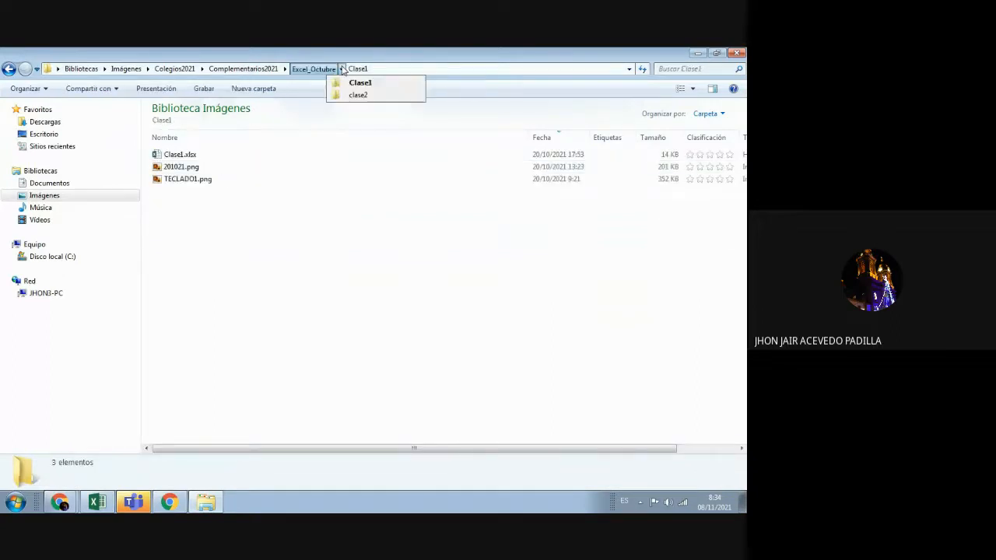
left_click(349, 95)
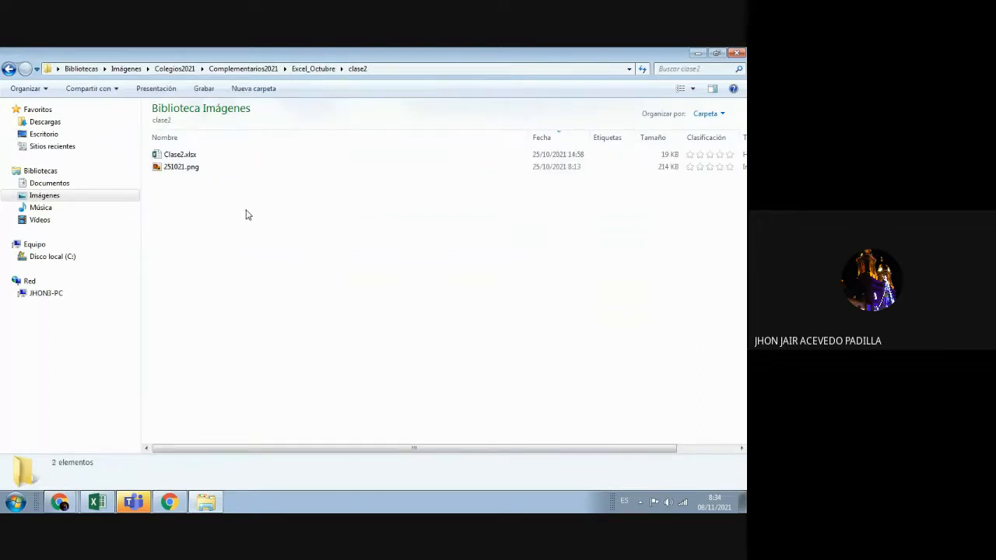
left_click(192, 156)
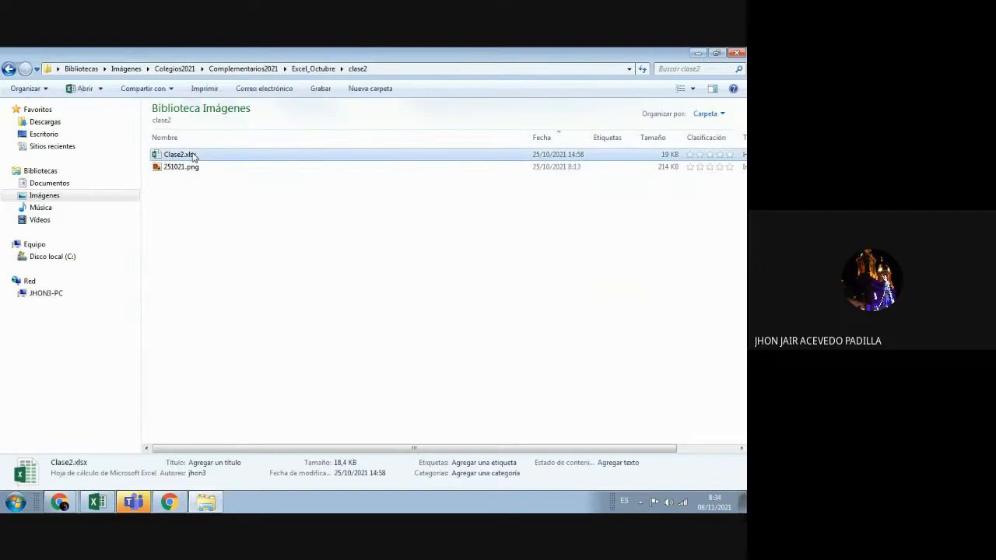
double_click(193, 156)
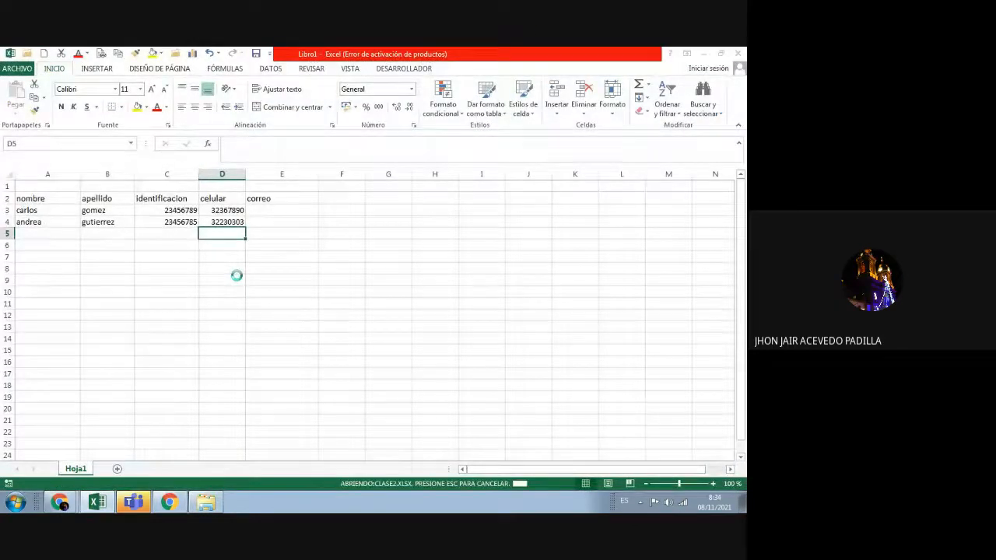
Step: Flip between the DATOS_1 and FORMATO_CELDAS sheets of Clase2.xlsx
left_click(347, 348)
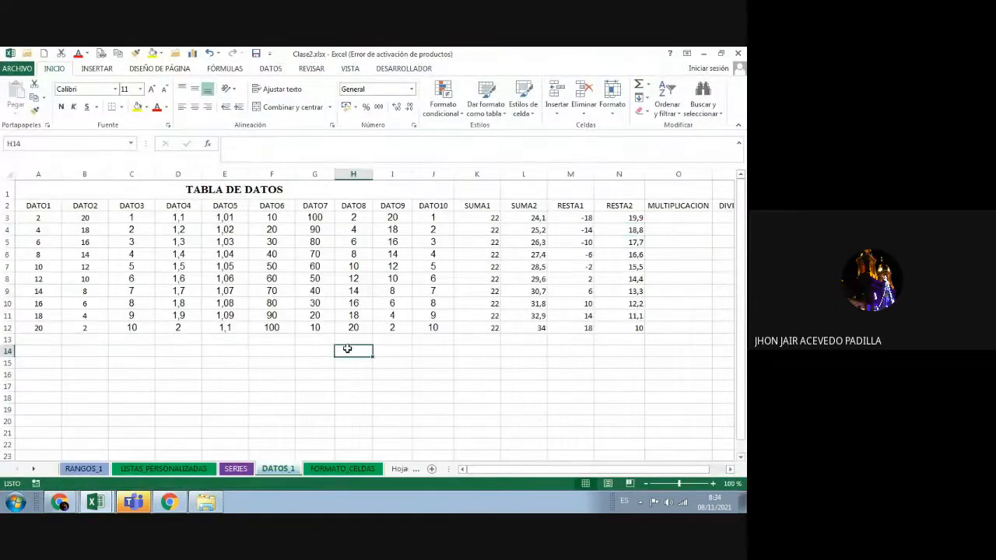
left_click(379, 470)
left_click(278, 472)
left_click(321, 470)
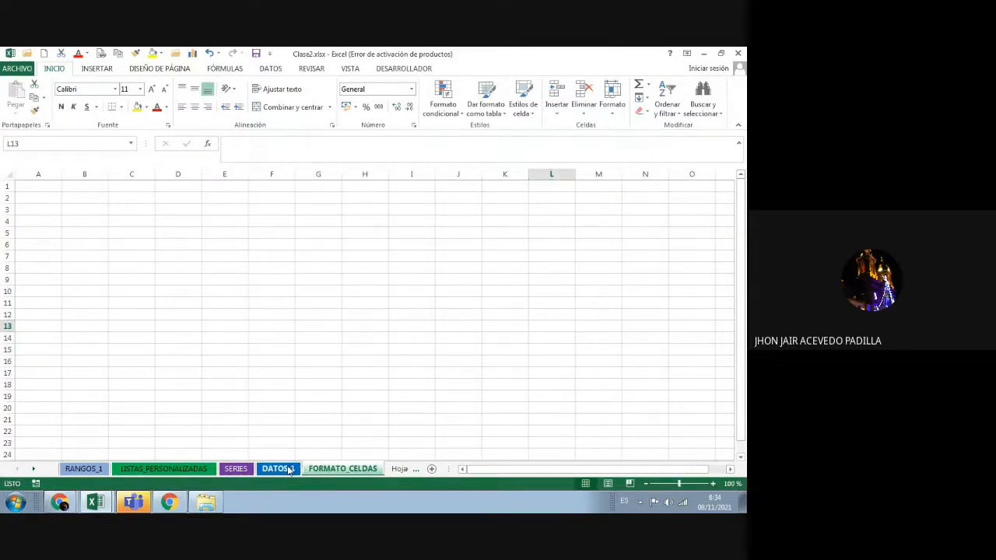
left_click(291, 470)
left_click(422, 399)
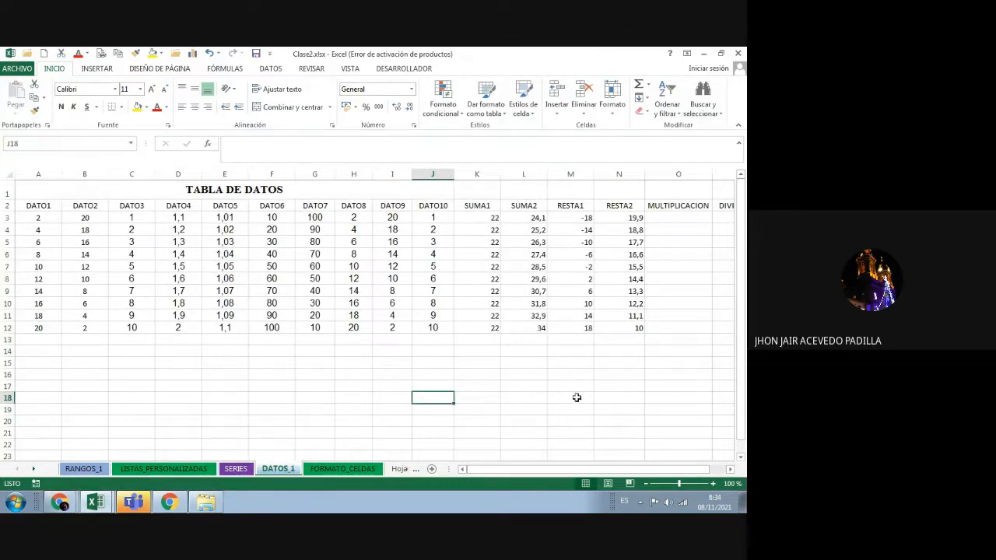
left_click_drag(554, 470, 579, 474)
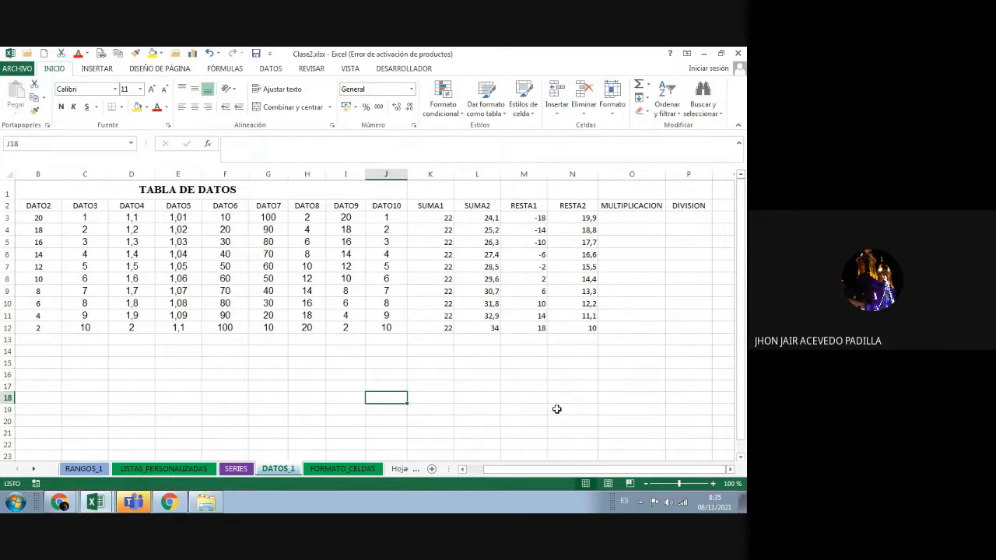
left_click(480, 470)
Step: View the LISTAS_PERSONALIZADAS sheet, return to FORMATO_CELDAS, and bring the clase2 folder forward
left_click(343, 469)
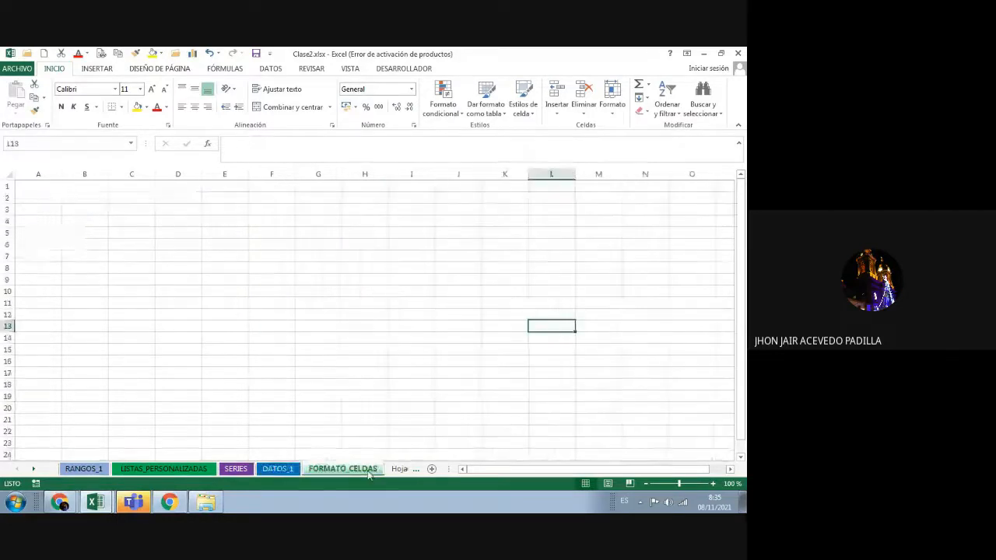
left_click(200, 469)
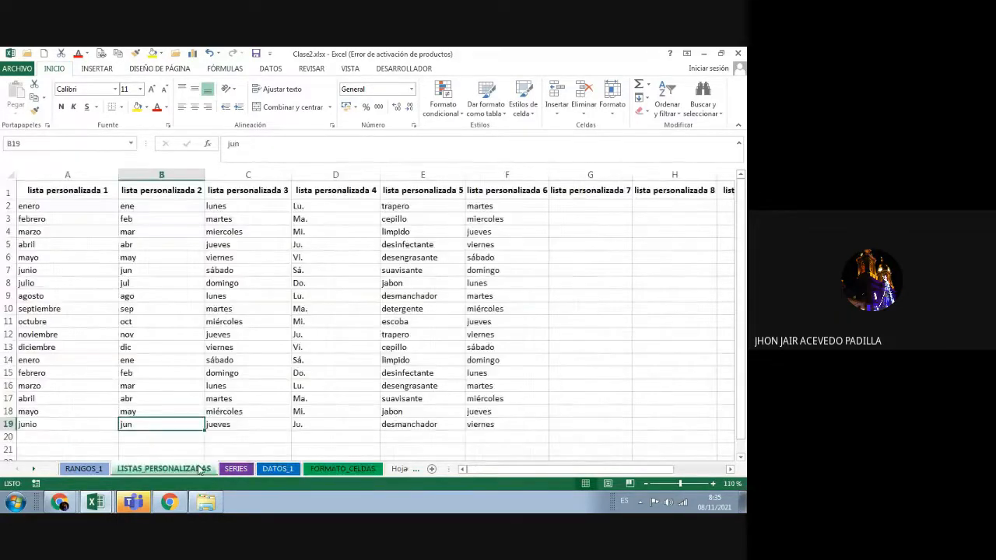
left_click(345, 471)
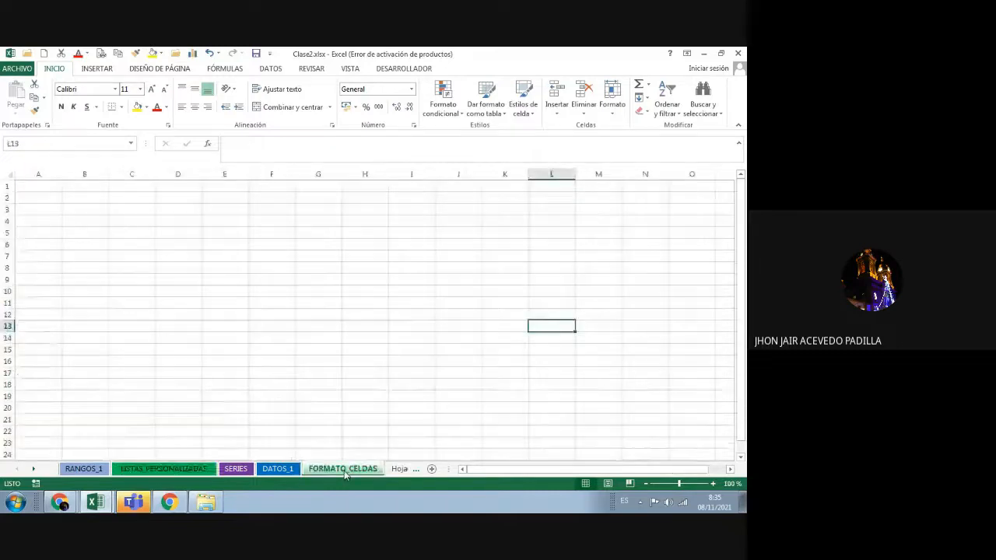
left_click(371, 258)
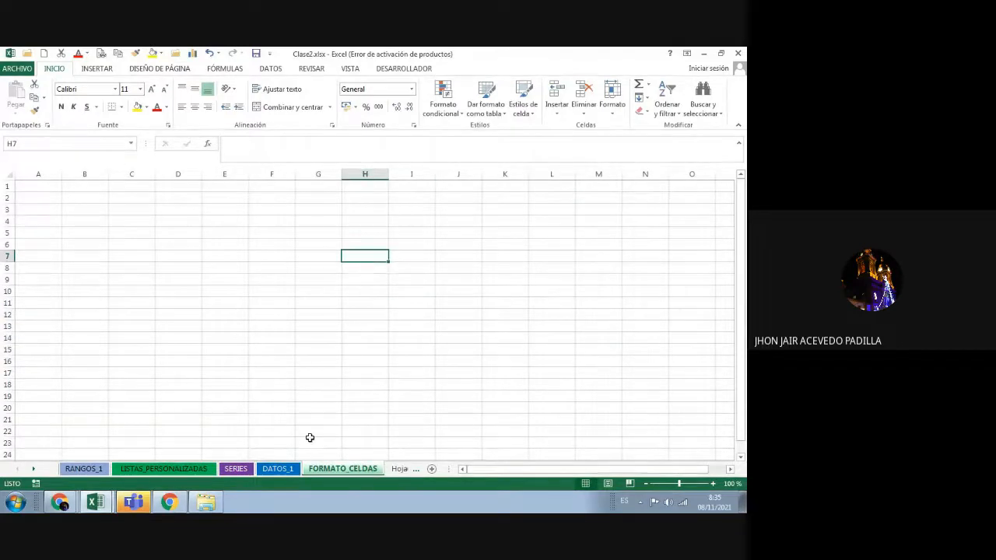
left_click(205, 501)
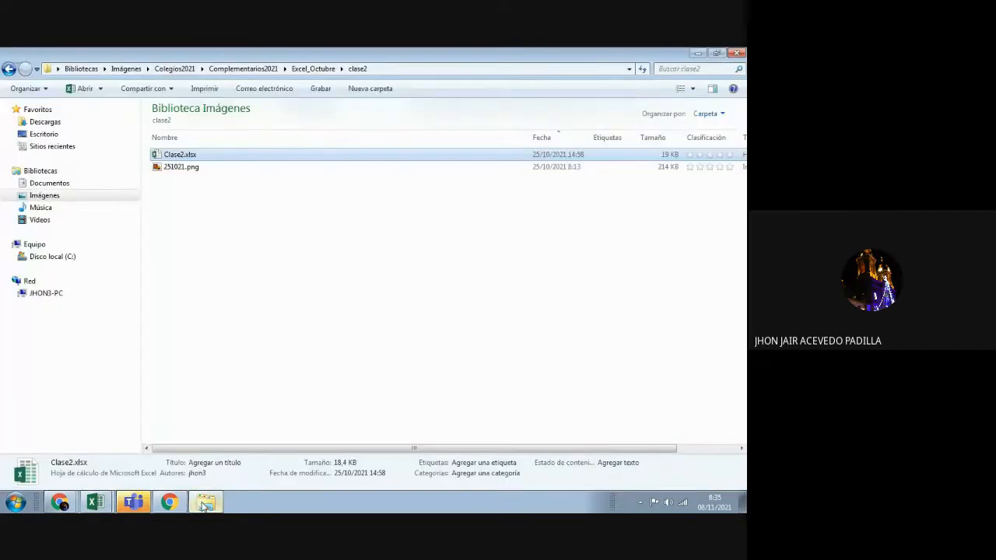
Step: Peek into Clase1, return to clase2, then reopen the Libro1 contact workbook at cell A5
left_click(227, 258)
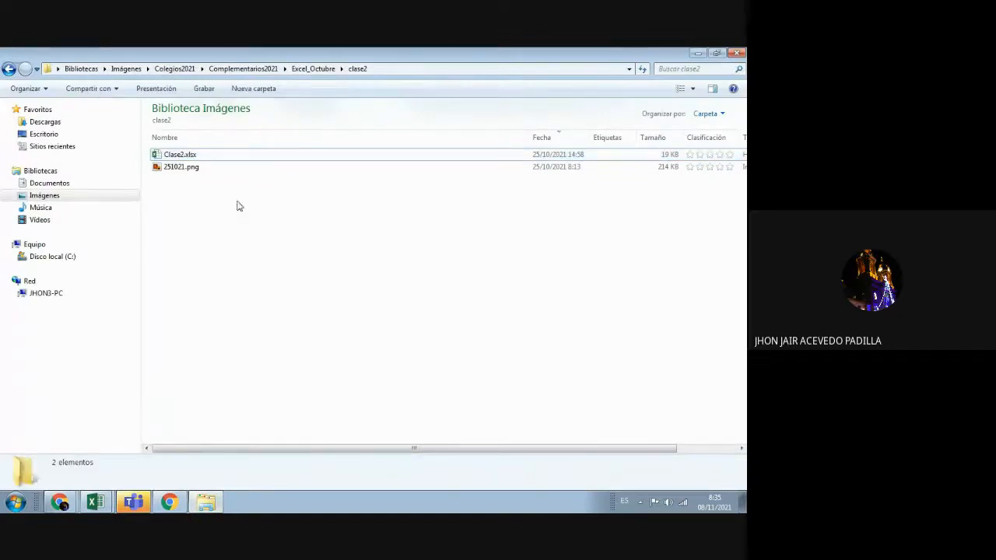
left_click(341, 68)
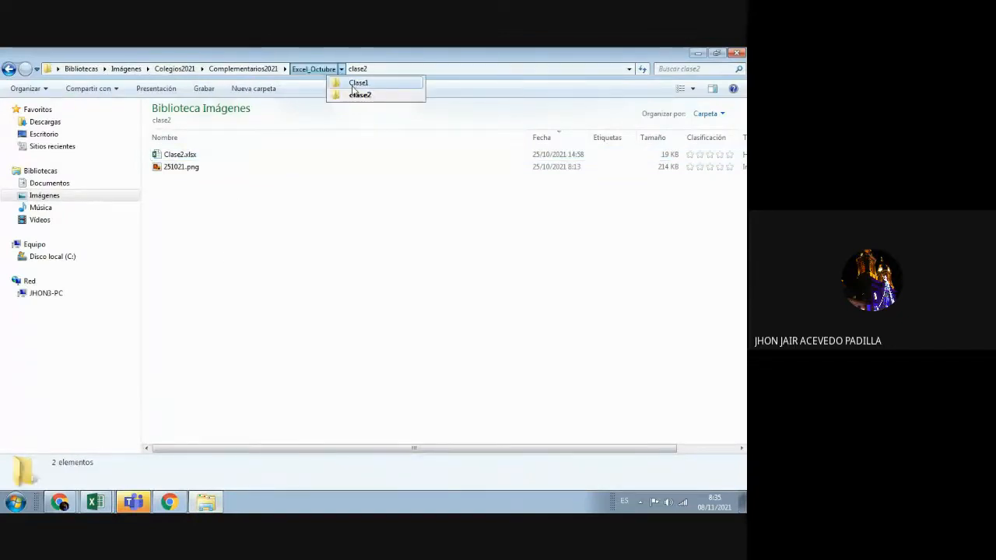
left_click(356, 82)
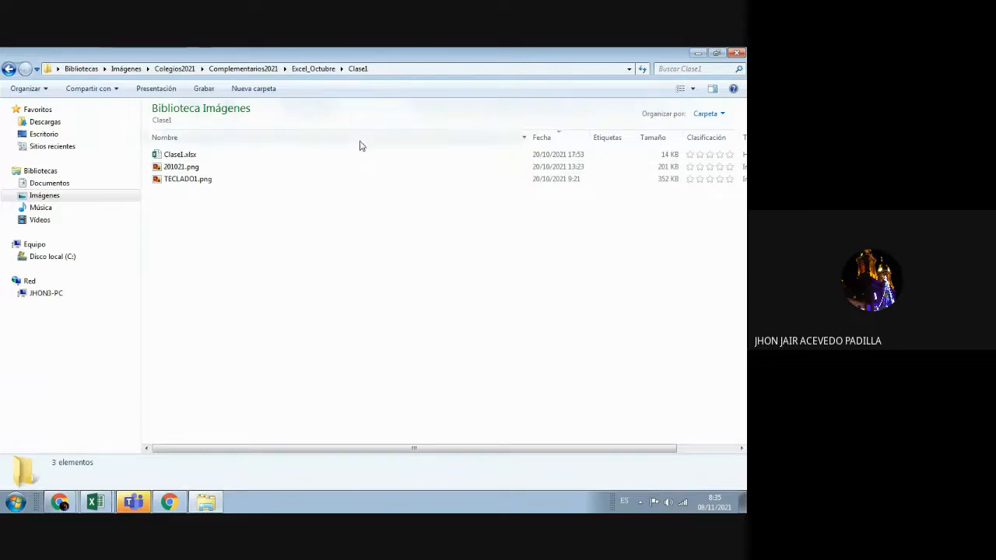
left_click(341, 68)
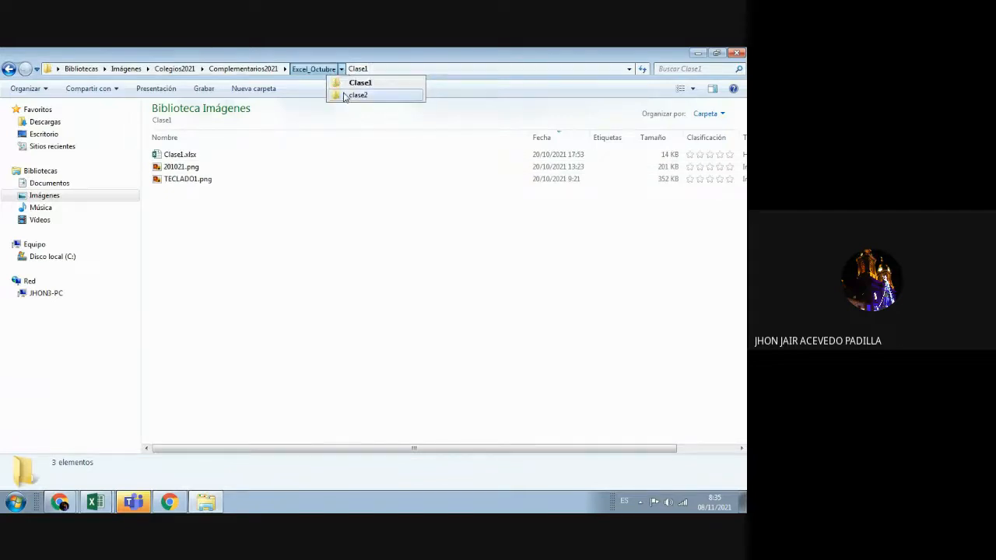
left_click(356, 95)
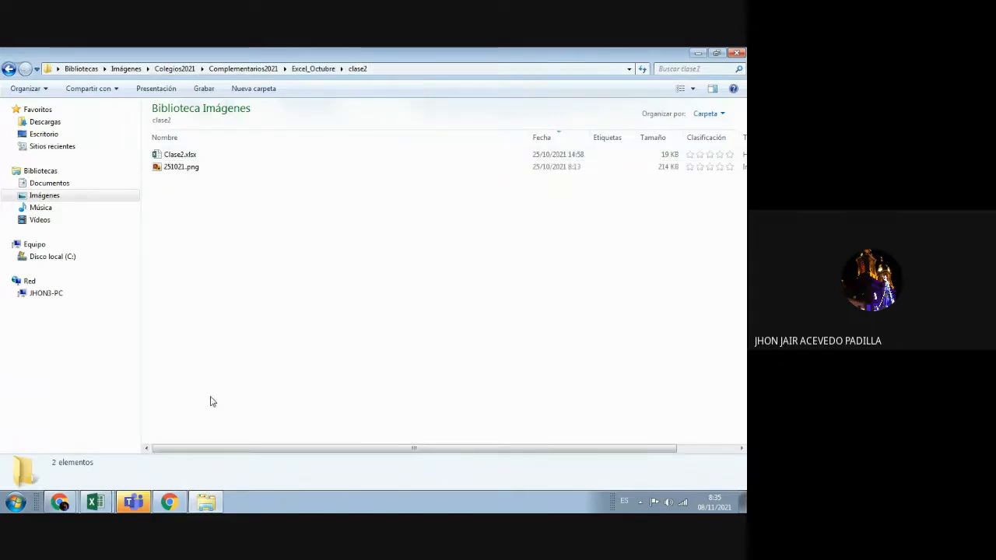
left_click(99, 495)
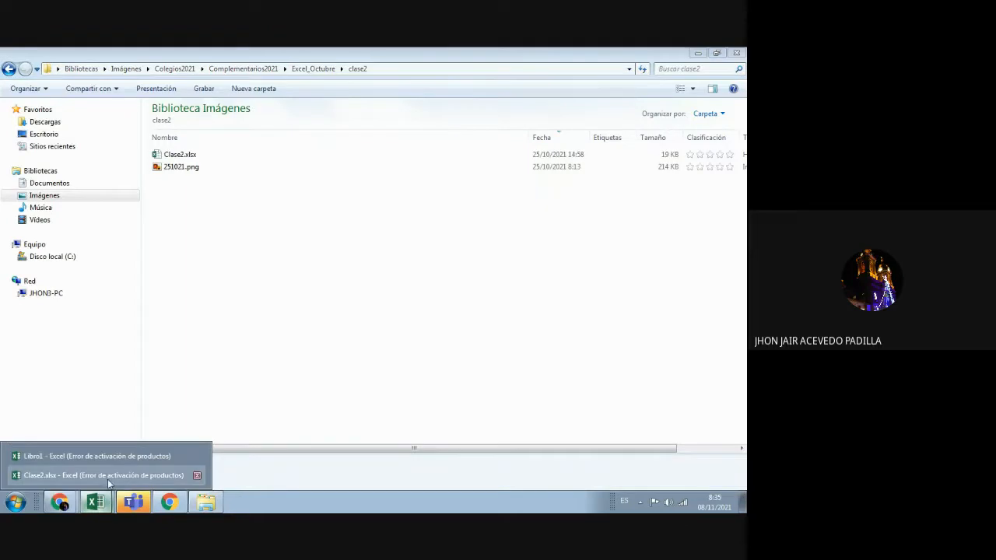
left_click(111, 456)
left_click(54, 233)
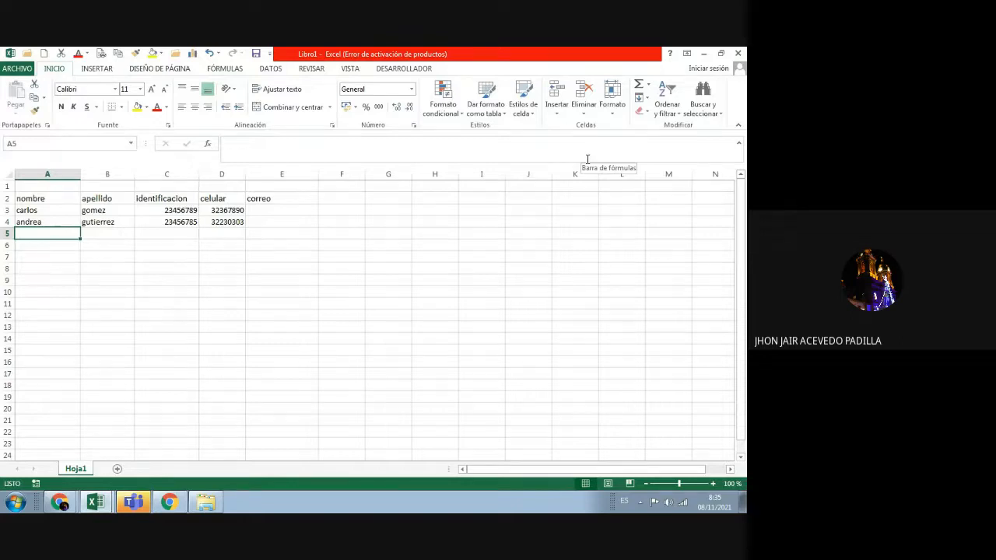
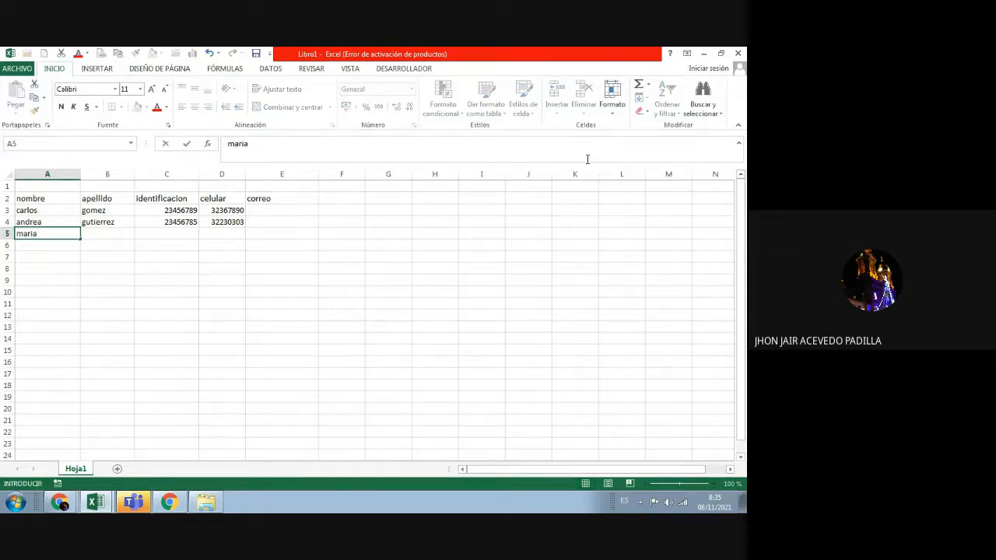
Step: Enter the first names and surnames of the contacts on rows 5 and 6
key("Tab")
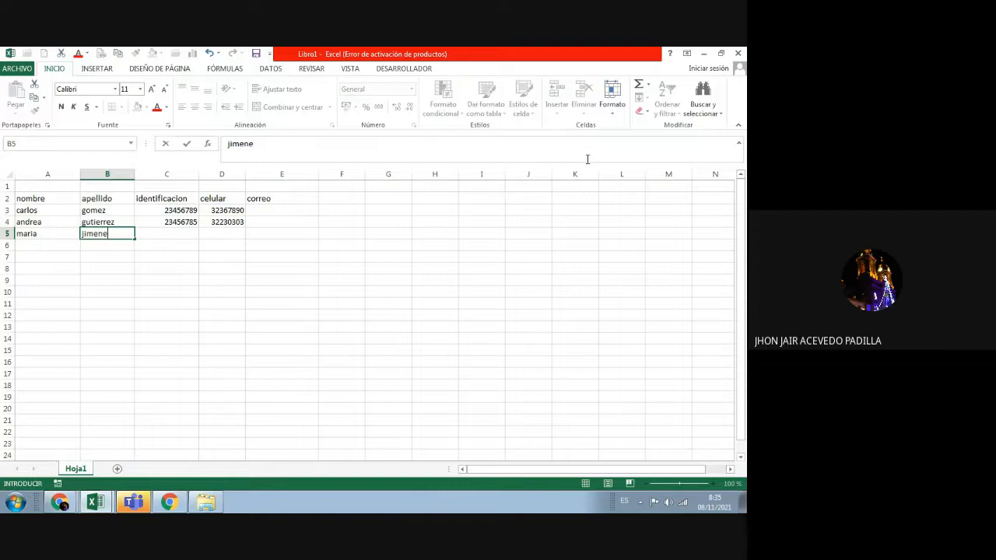
key("Return")
key("Return")
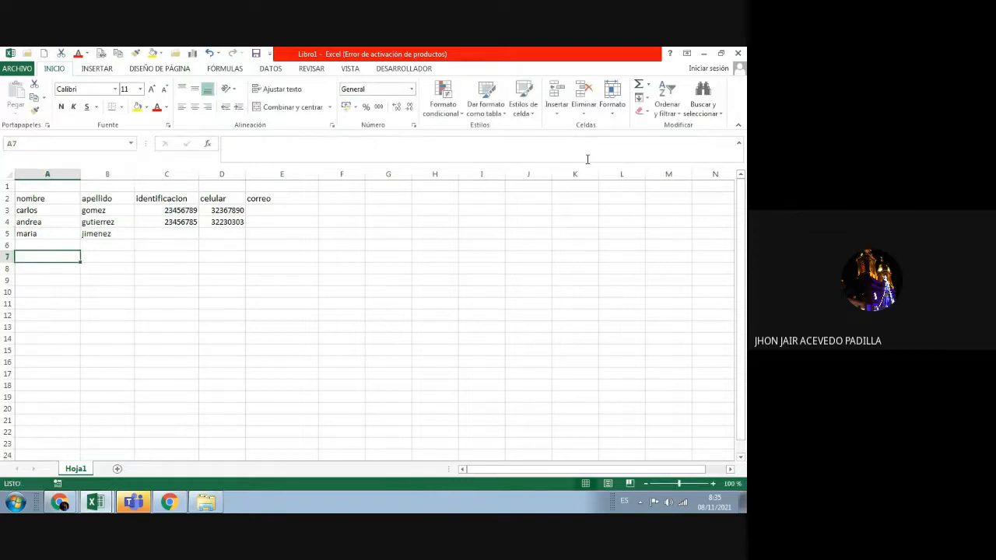
key("Up")
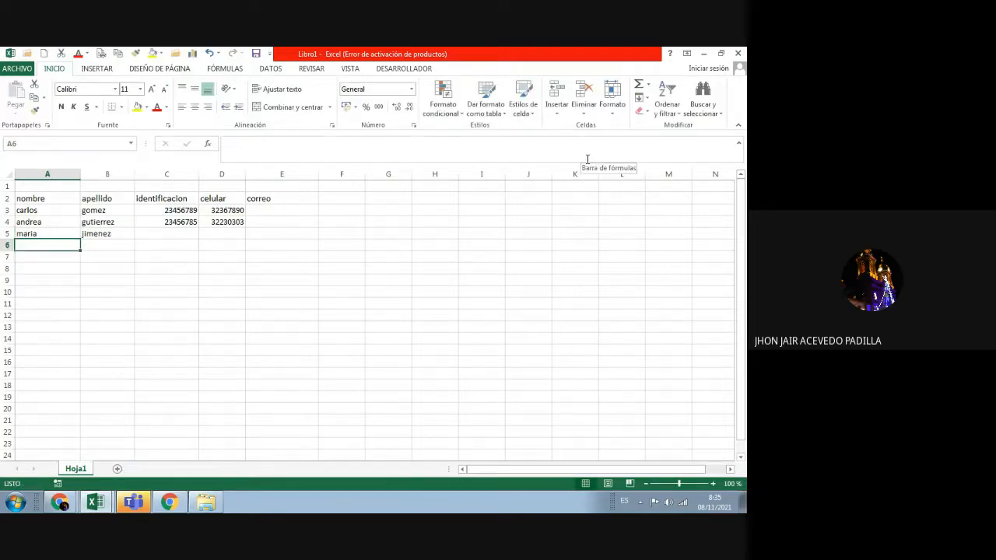
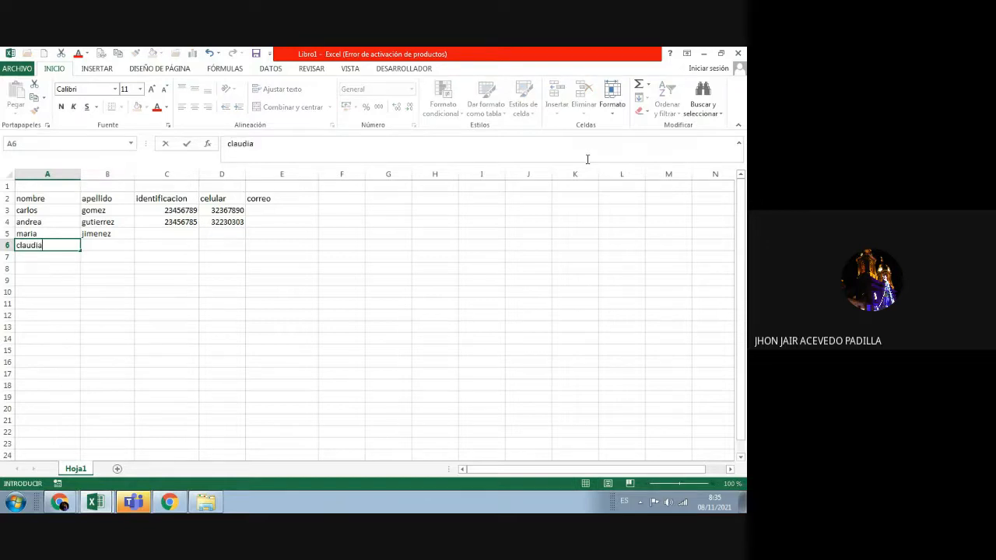
key("Tab")
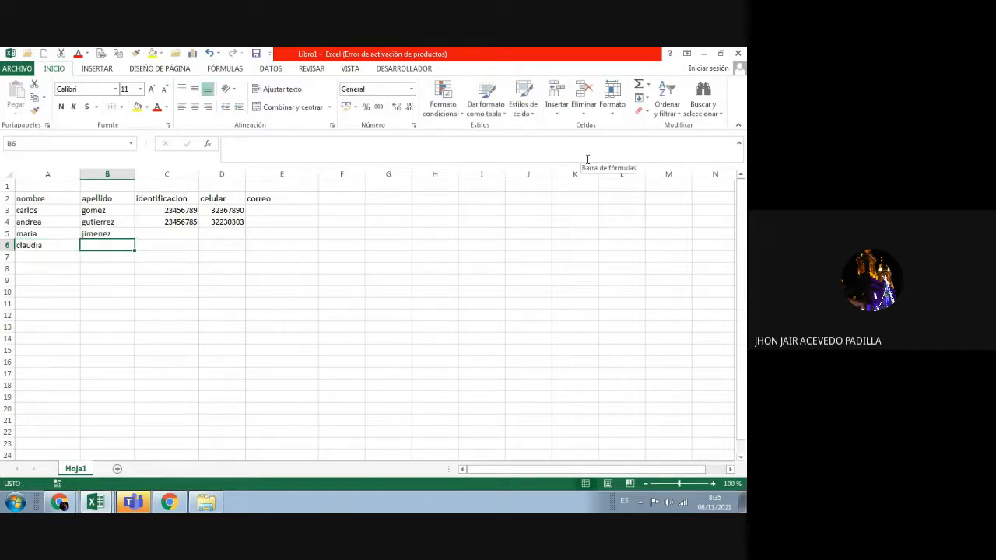
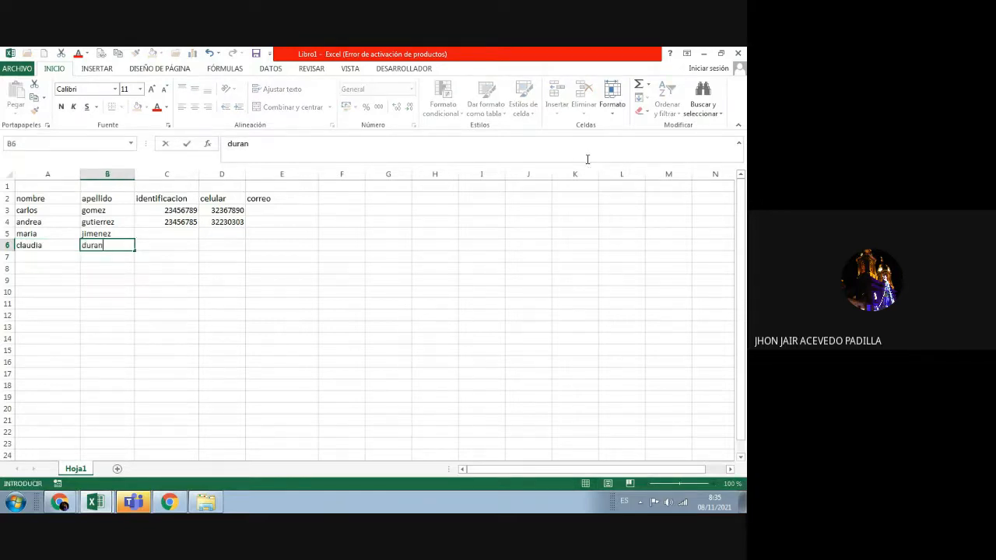
key("Tab")
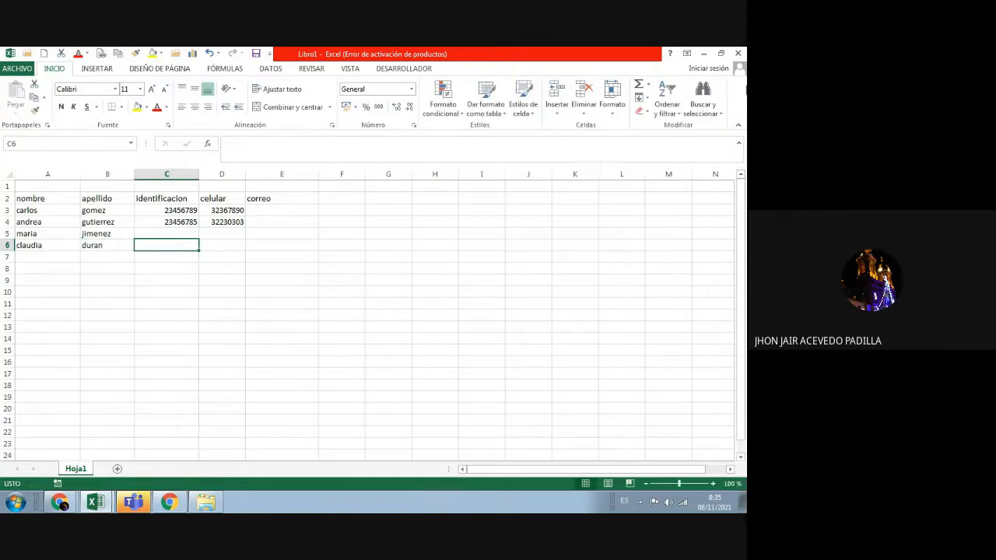
Step: Add the third new contact's first name and surname on row 7
left_click(57, 256)
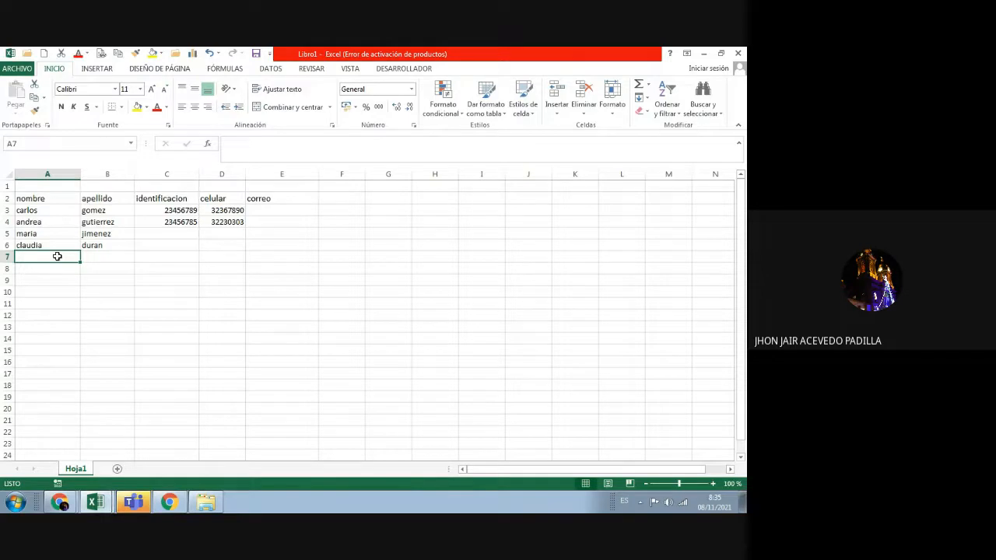
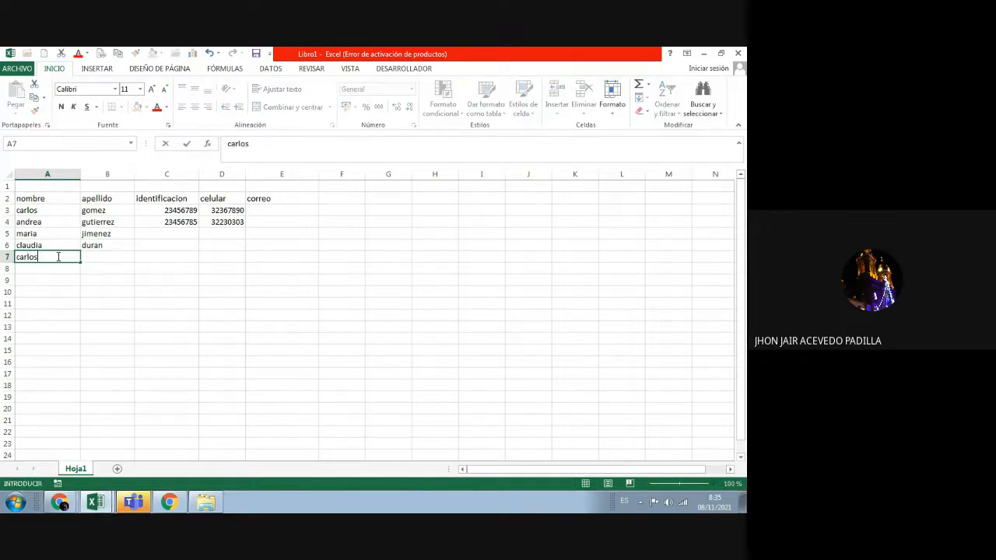
key("Tab")
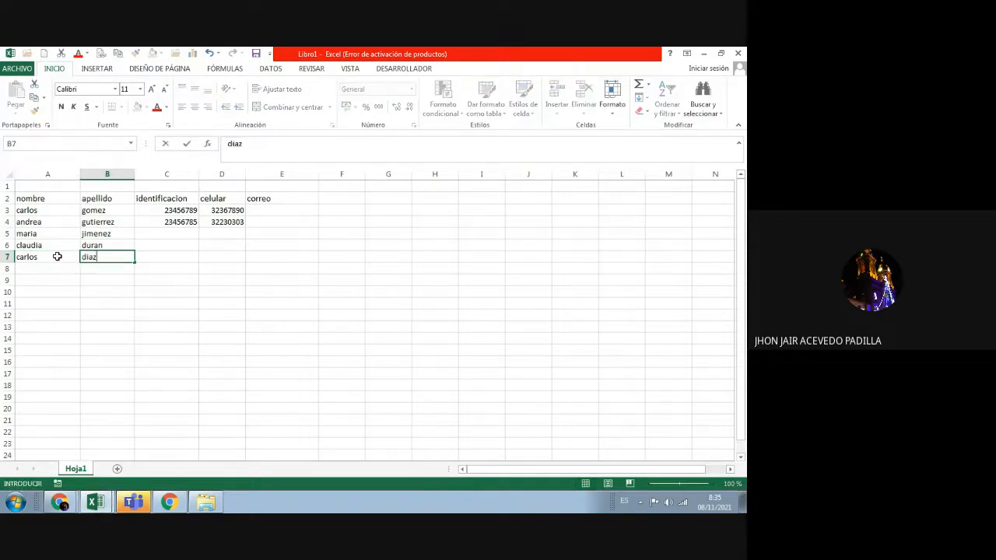
key("Return")
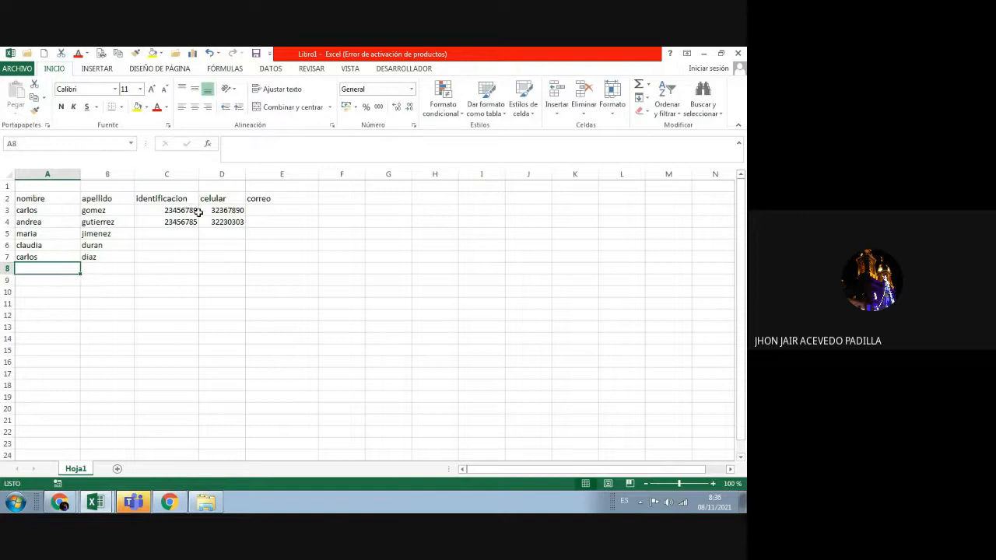
left_click_drag(178, 213, 200, 263)
left_click(326, 257)
left_click(233, 212)
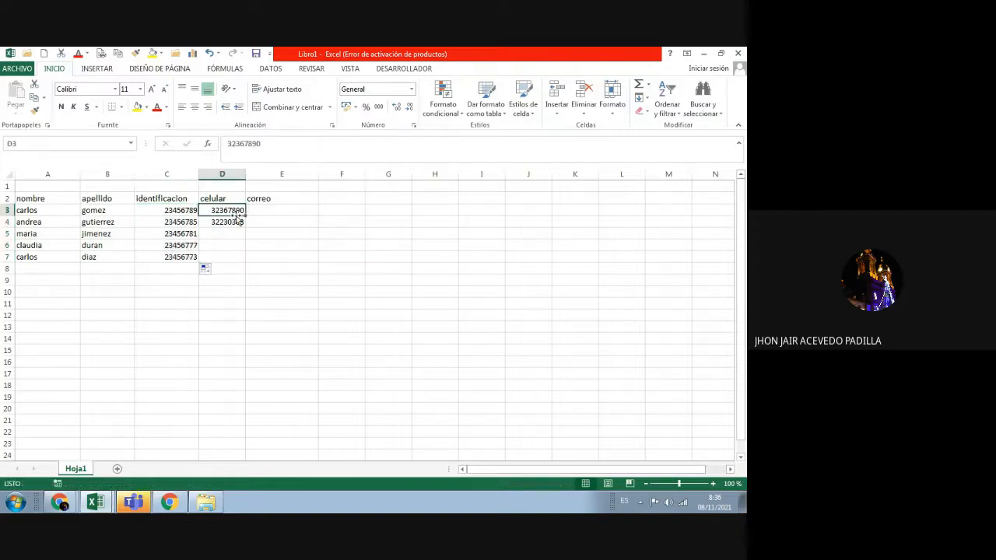
left_click_drag(246, 213, 245, 258)
left_click(286, 233)
left_click(336, 257)
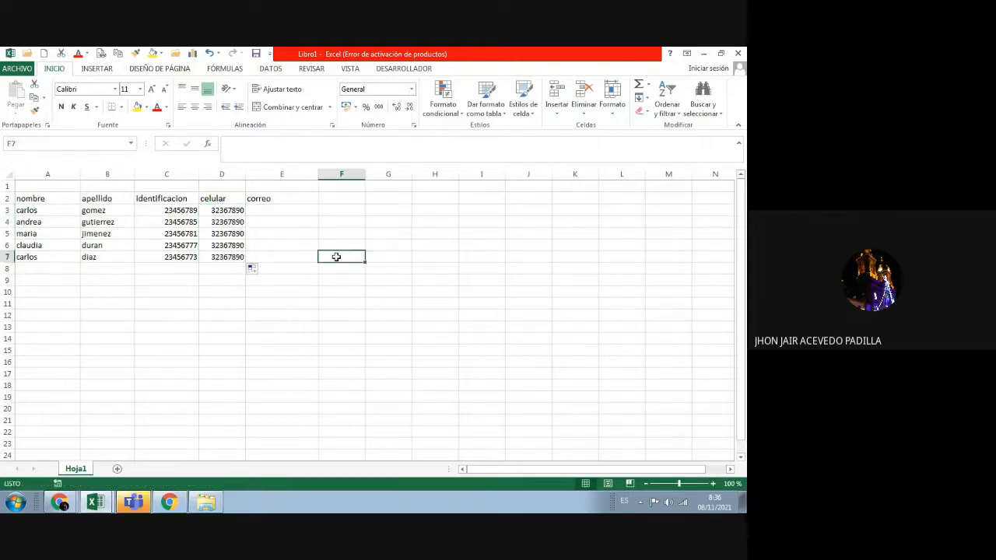
left_click(281, 207)
left_click_drag(318, 176, 382, 174)
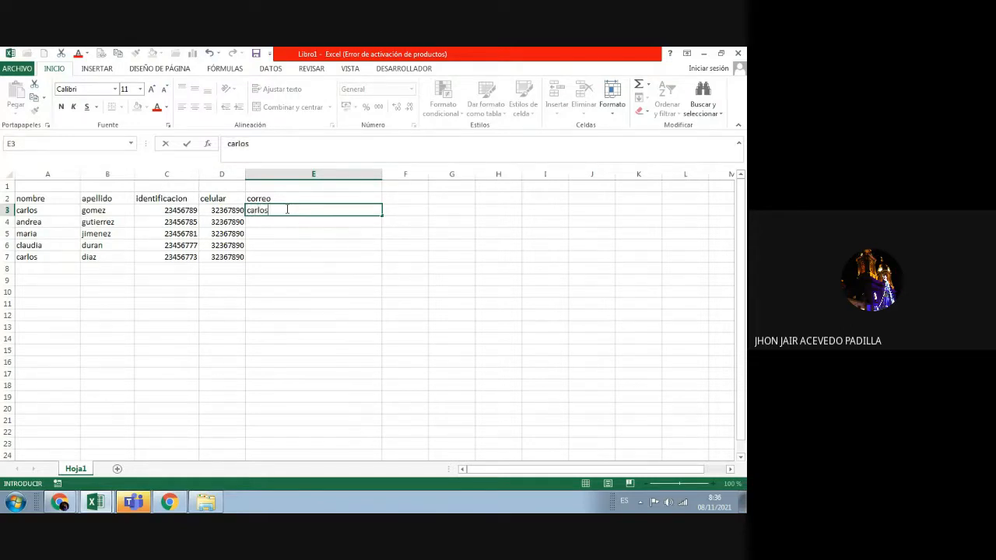
Step: Enter the first contact's gmail address in E3 and accept the Flash Fill suggestions
key("Return")
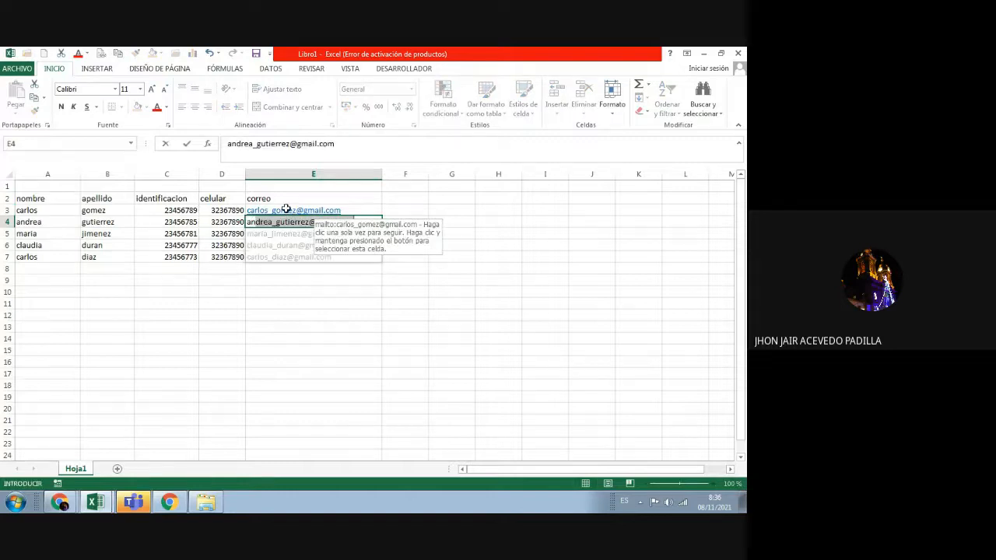
key("Return")
Step: Select the header cells A2 through E2
left_click(351, 365)
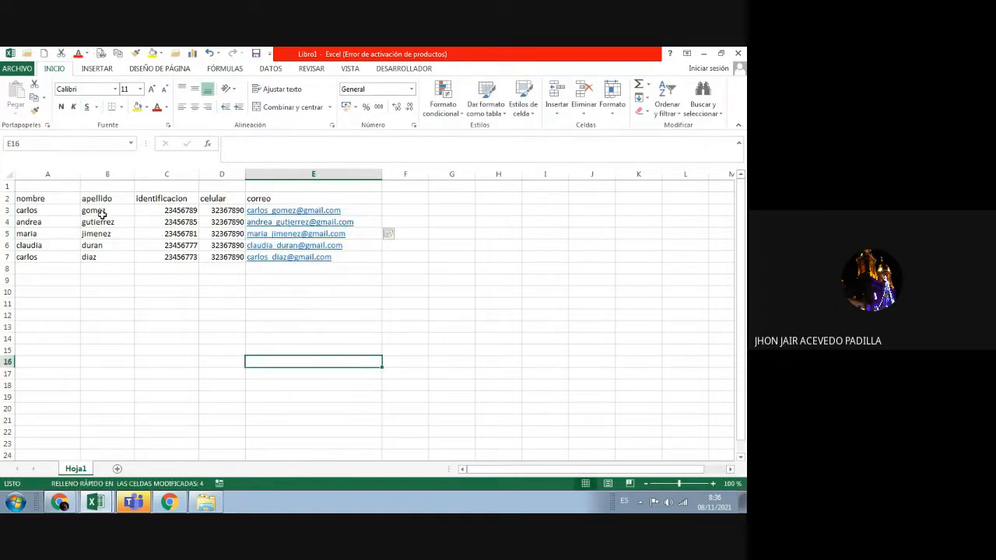
left_click(21, 199)
left_click_drag(22, 199, 293, 196)
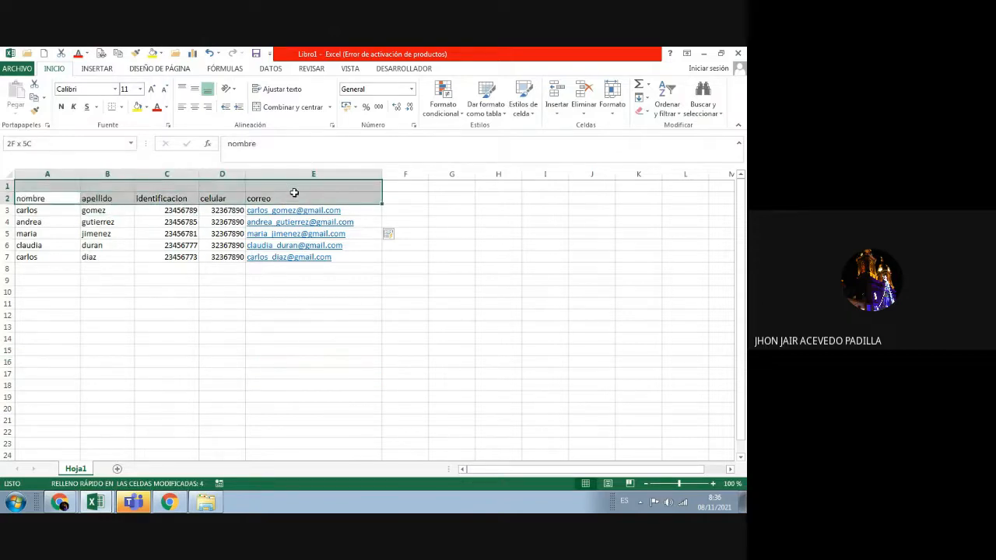
Step: Bold the nombre-to-correo headers, zoom the sheet to 120%, and begin editing F3
left_click(61, 107)
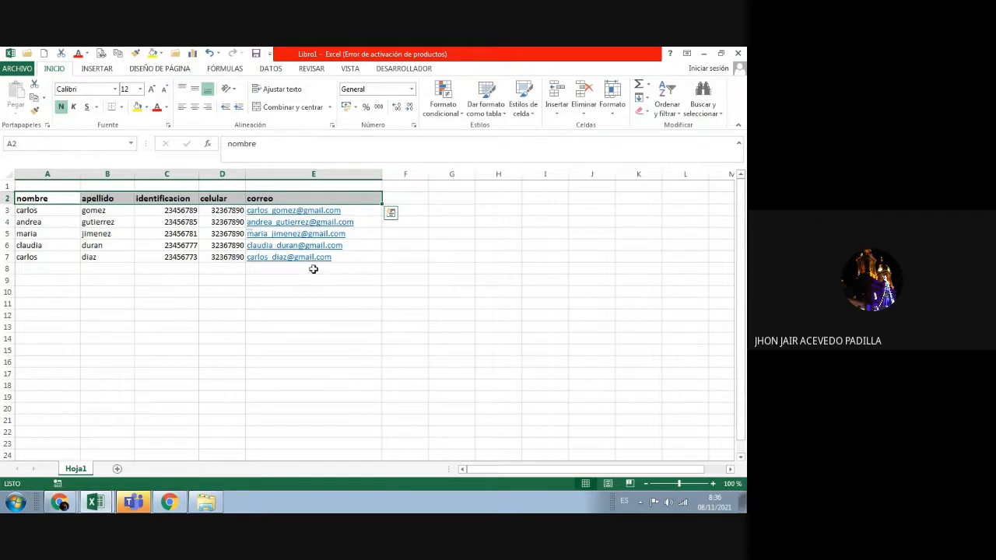
left_click(309, 301)
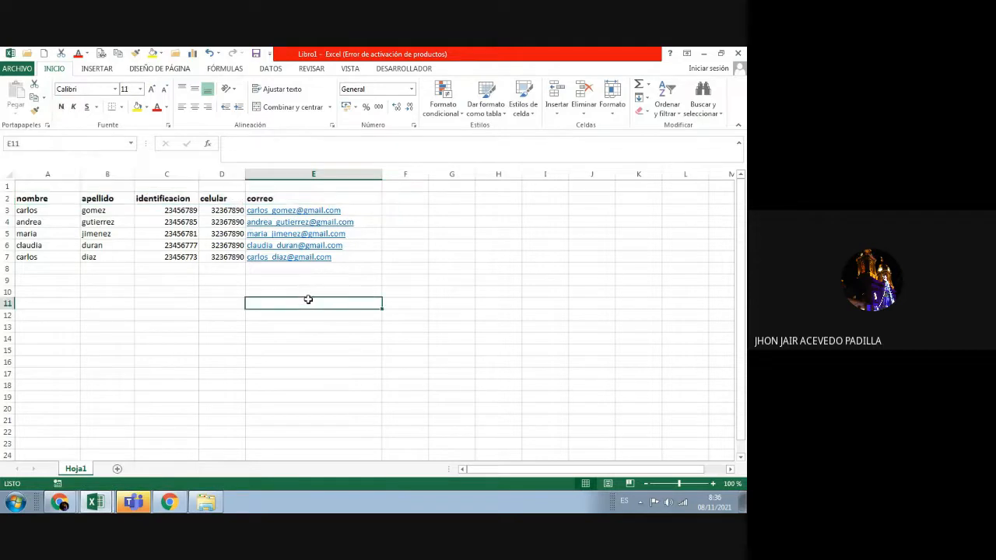
left_click(714, 485)
left_click(714, 485)
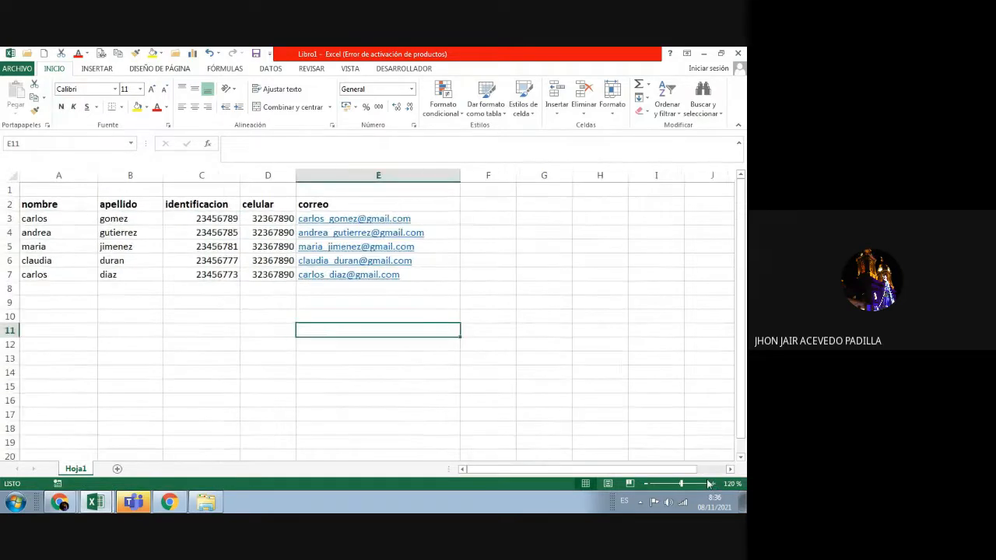
left_click(305, 401)
double_click(481, 218)
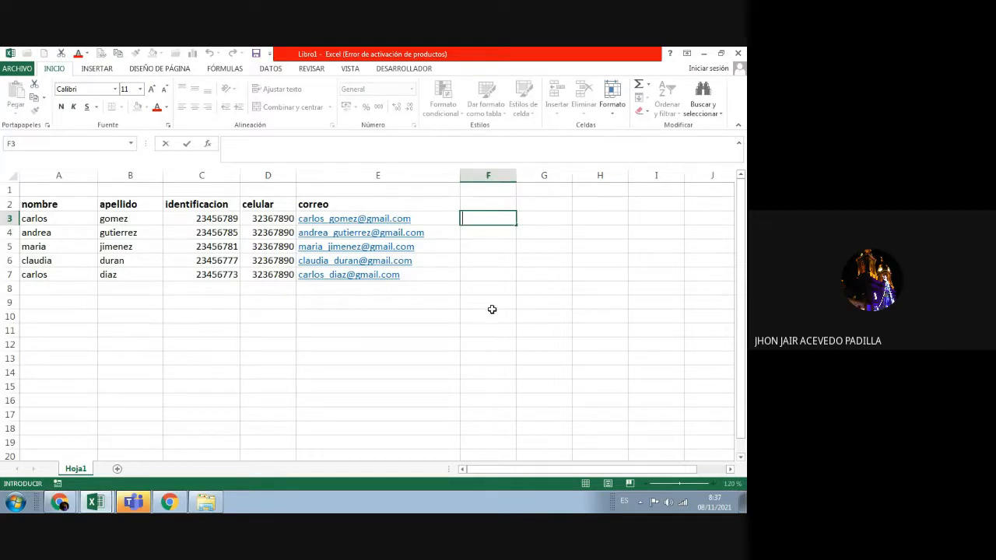
Step: Widen column F and start a =A3& formula in F3, removing a stray E7 reference
left_click(563, 248)
left_click_drag(516, 174, 545, 175)
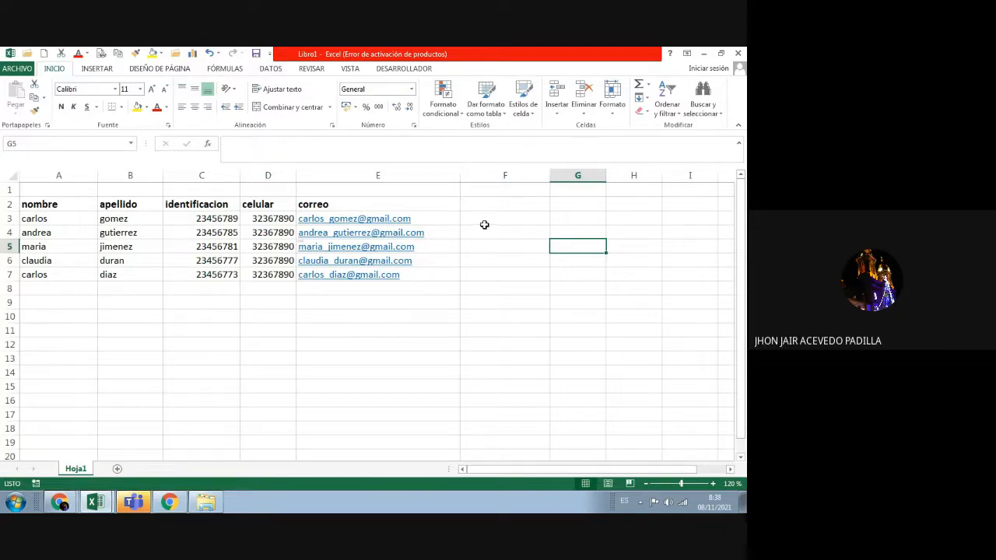
double_click(484, 219)
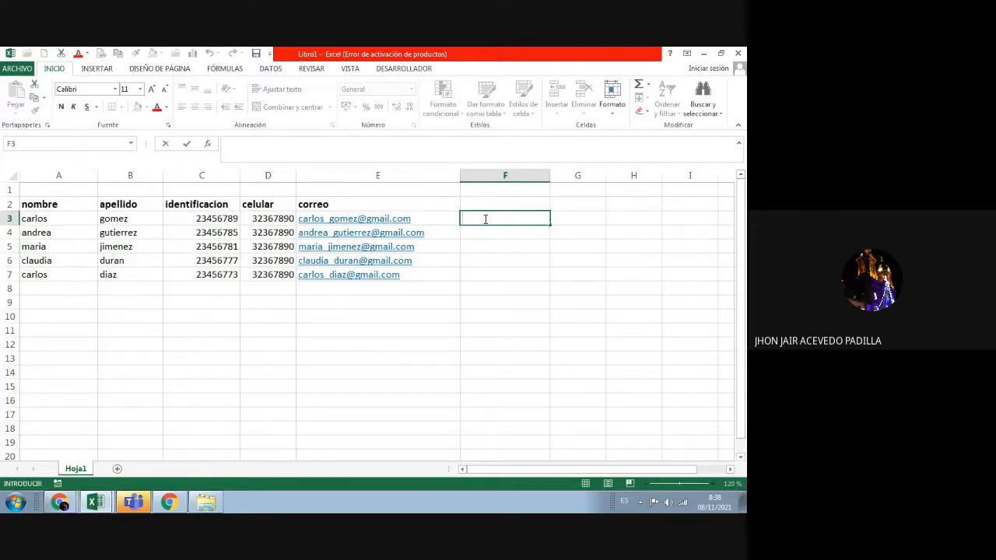
type("=")
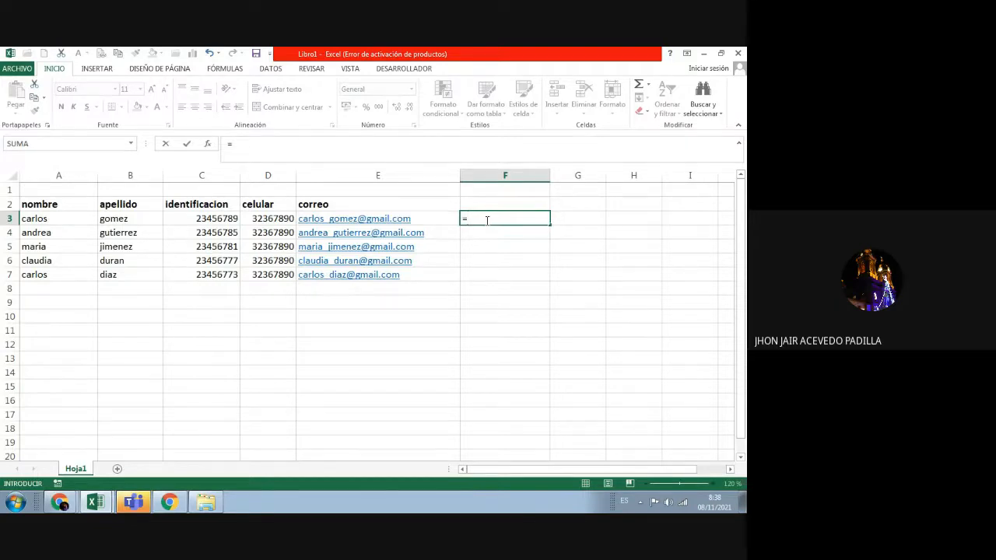
left_click(82, 218)
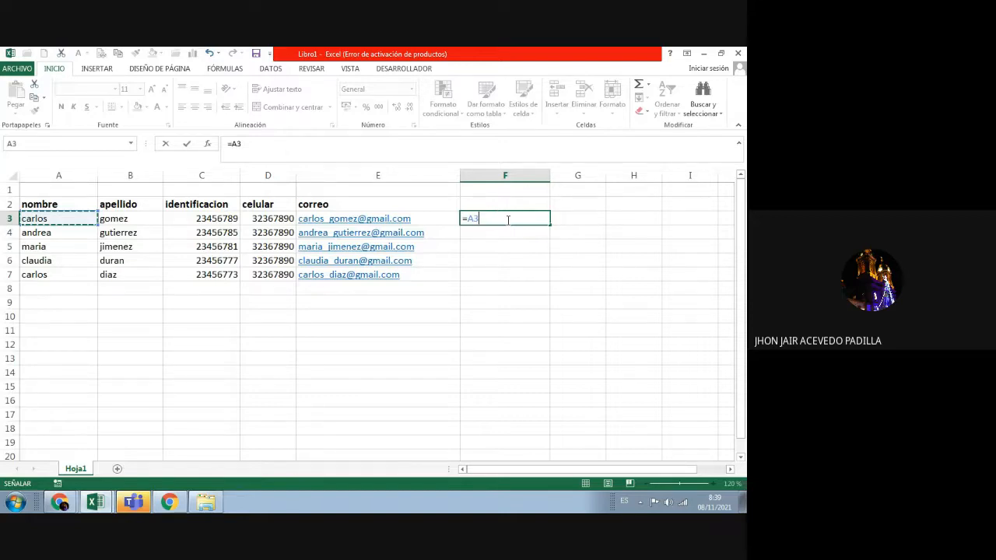
type("&")
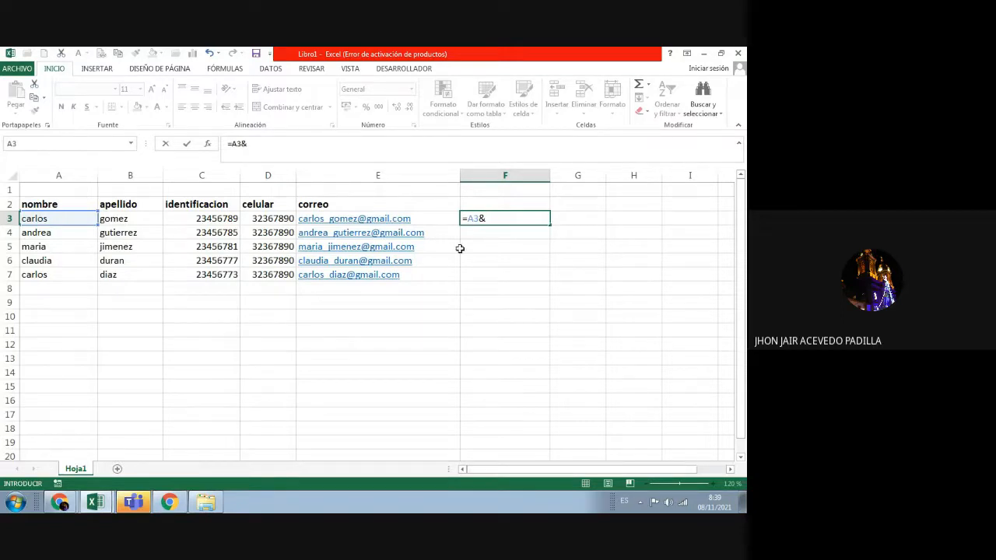
left_click(351, 69)
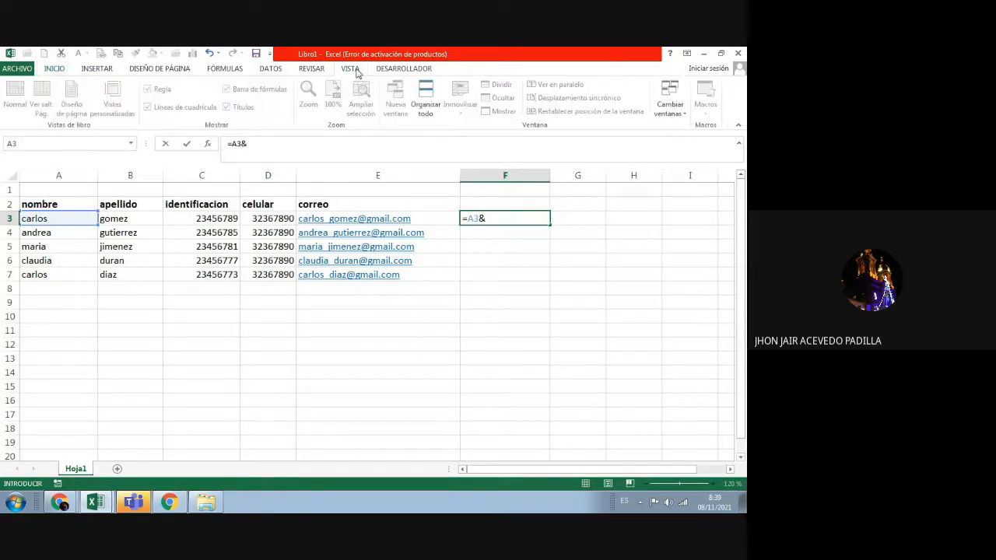
left_click(438, 277)
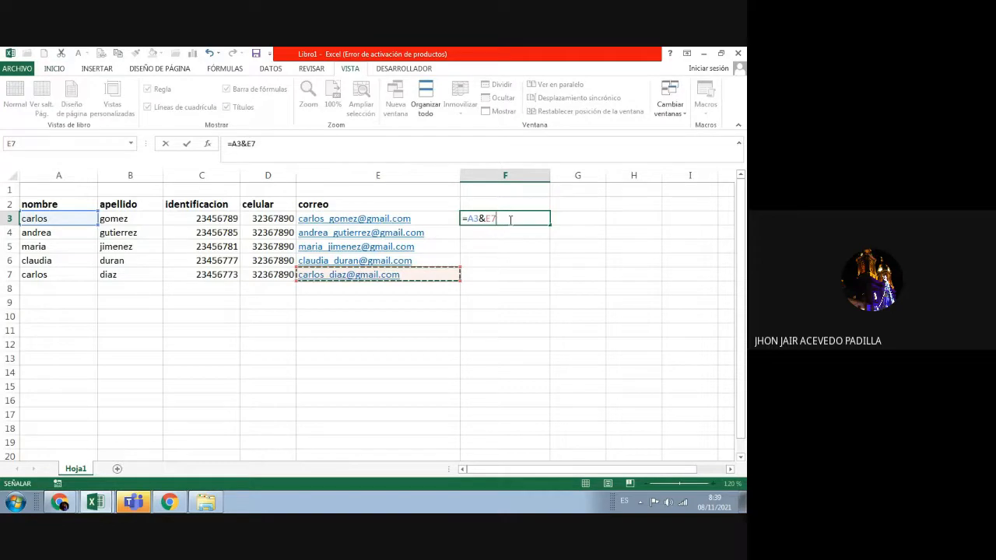
key("BackSpace")
key("BackSpace")
key("BackSpace")
key("BackSpace")
key("BackSpace")
key("BackSpace")
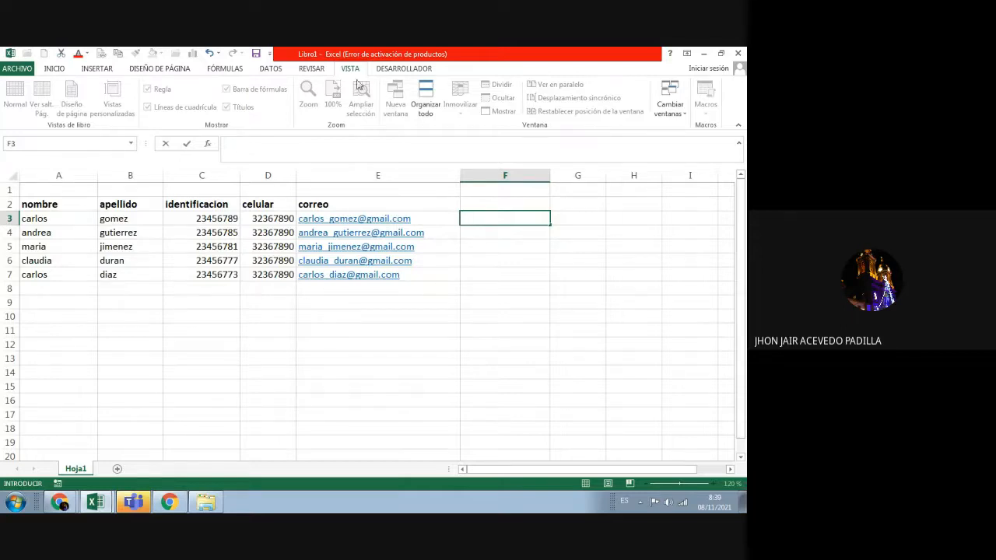
Step: Cancel the unfinished formula and type the first contact's full name in F3
left_click(271, 68)
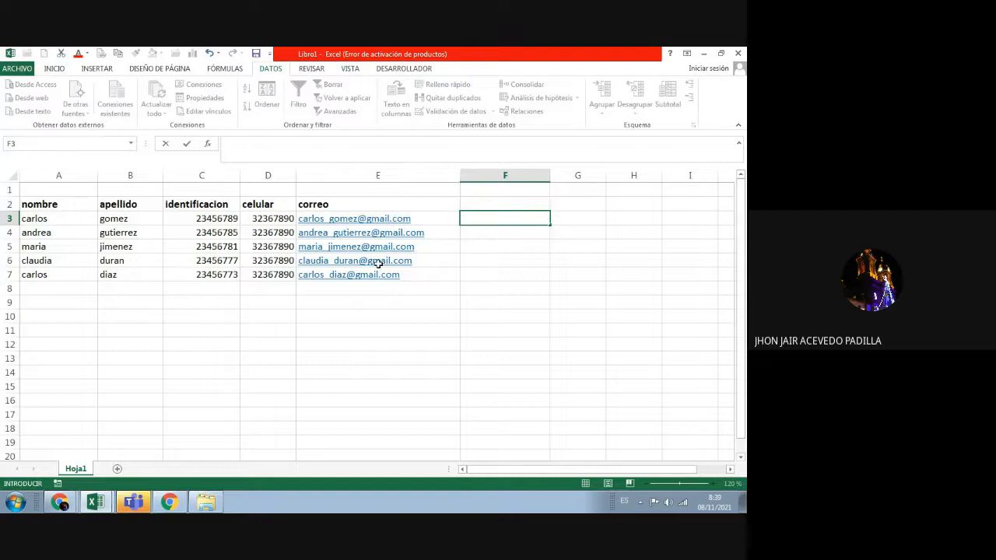
key("Return")
left_click(482, 219)
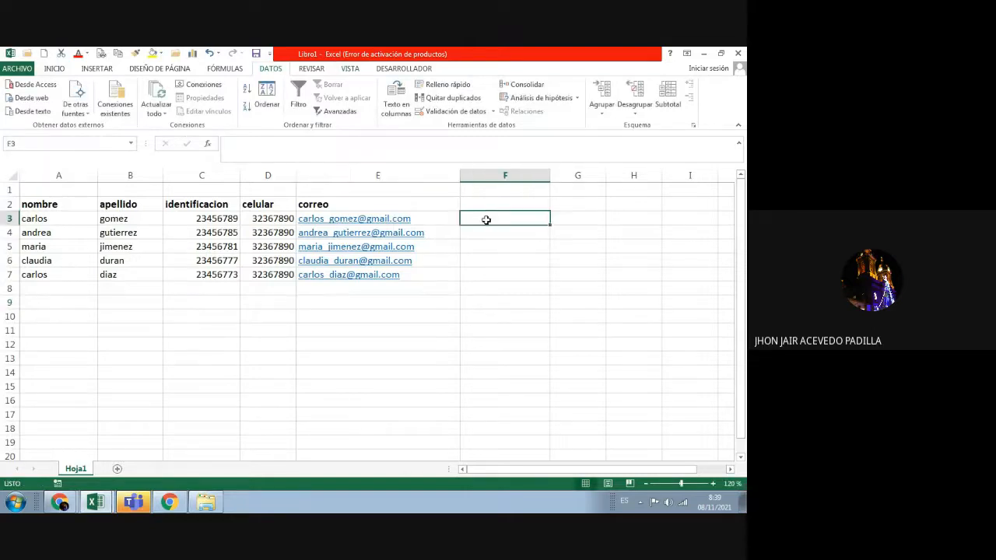
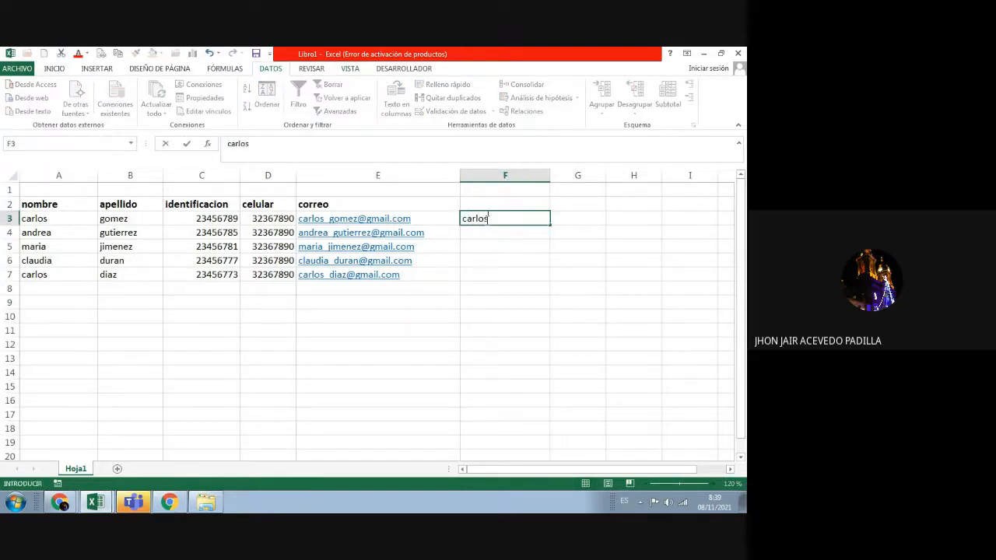
key("Return")
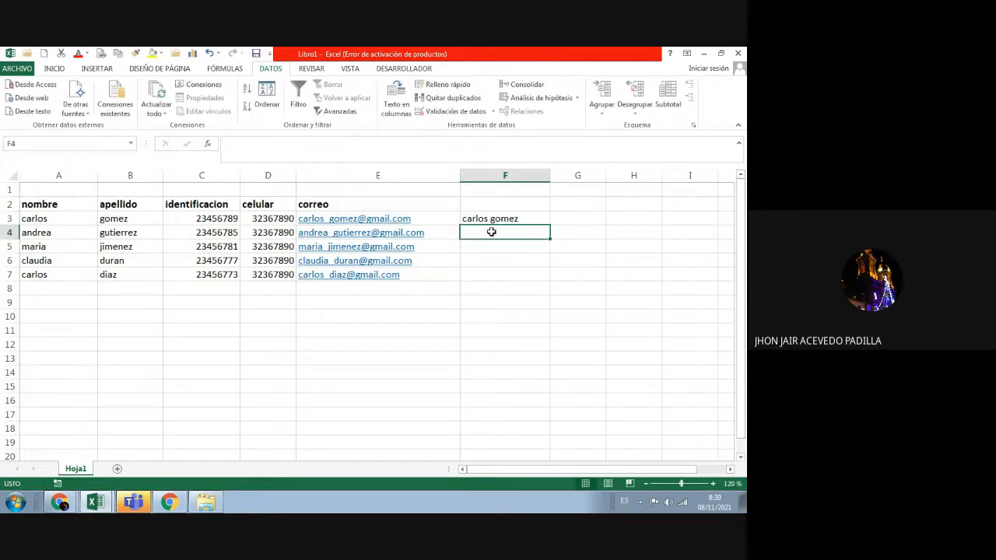
Step: Type the second contact's full name in F4 and accept Flash Fill for the remaining rows
type("asndrea")
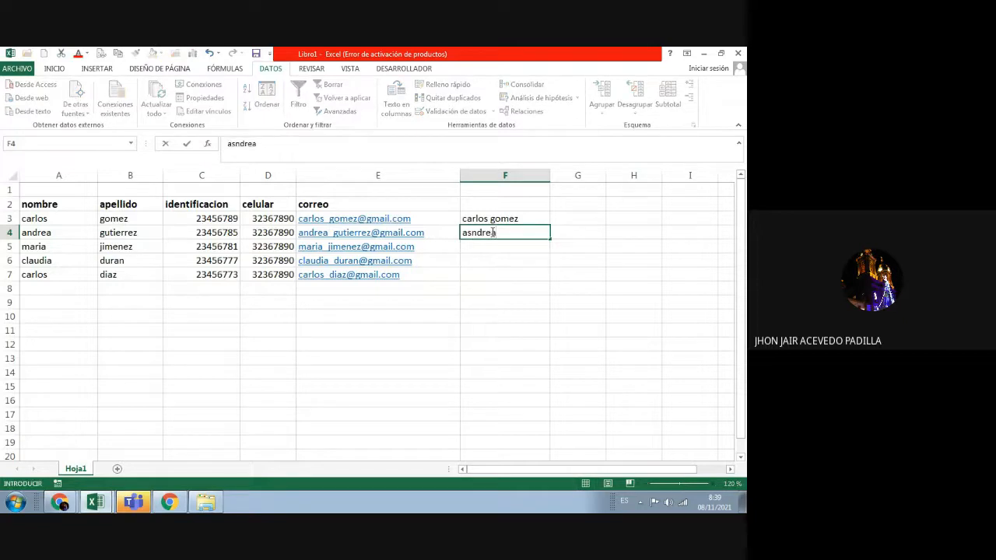
key("BackSpace")
key("BackSpace")
key("BackSpace")
key("BackSpace")
key("BackSpace")
key("BackSpace")
type("ndra")
key("BackSpace")
type("ea")
key("Return")
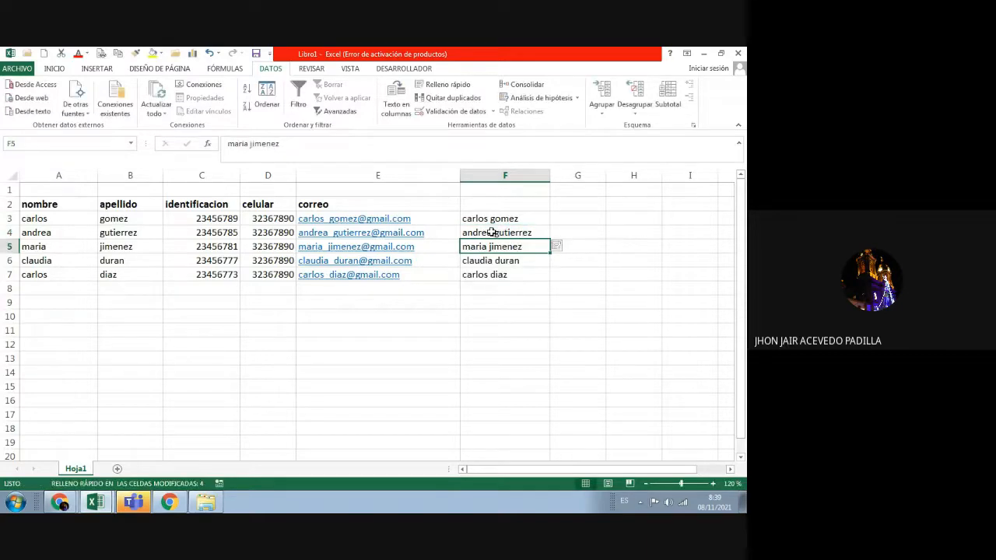
Step: Widen column G next to the full-name column
left_click(529, 298)
left_click(565, 219)
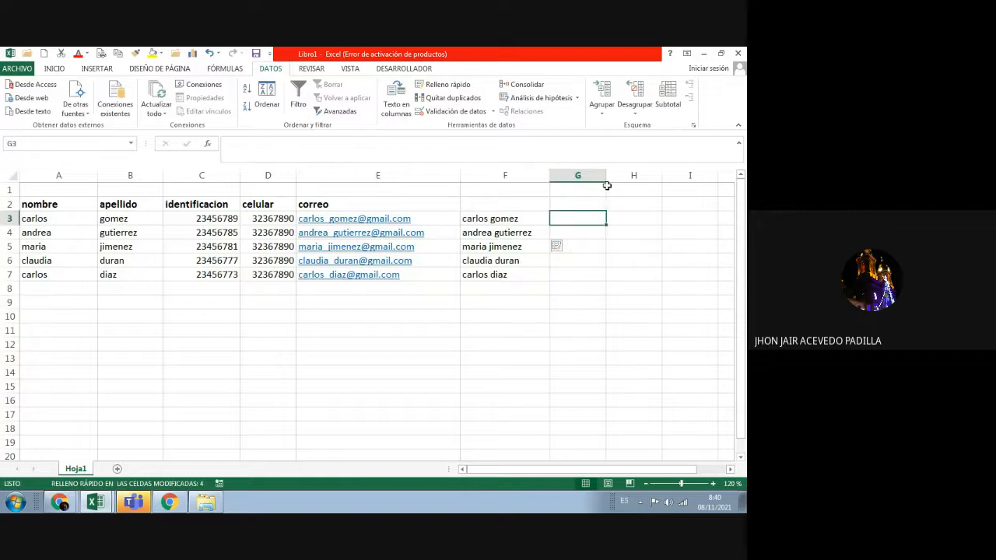
left_click_drag(607, 176, 642, 180)
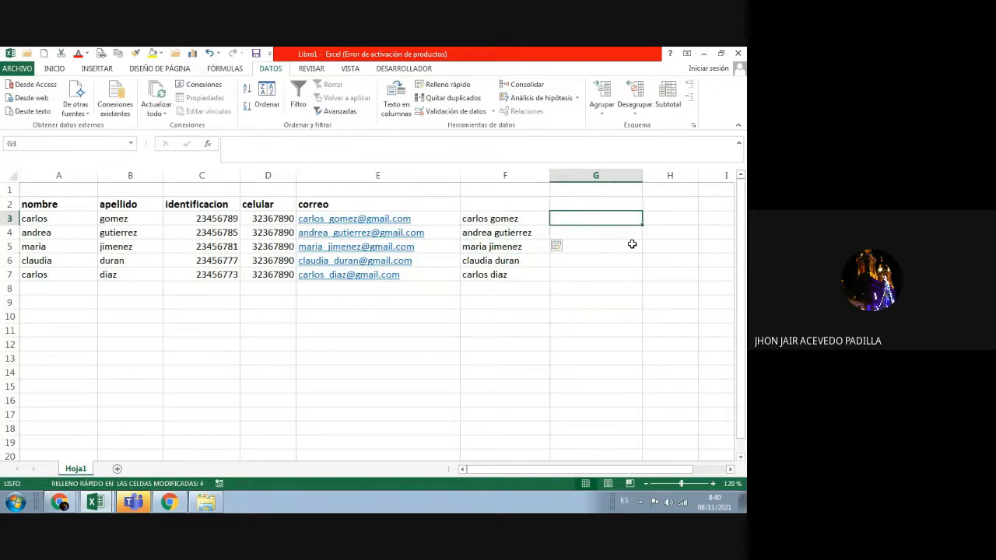
left_click_drag(633, 469, 667, 469)
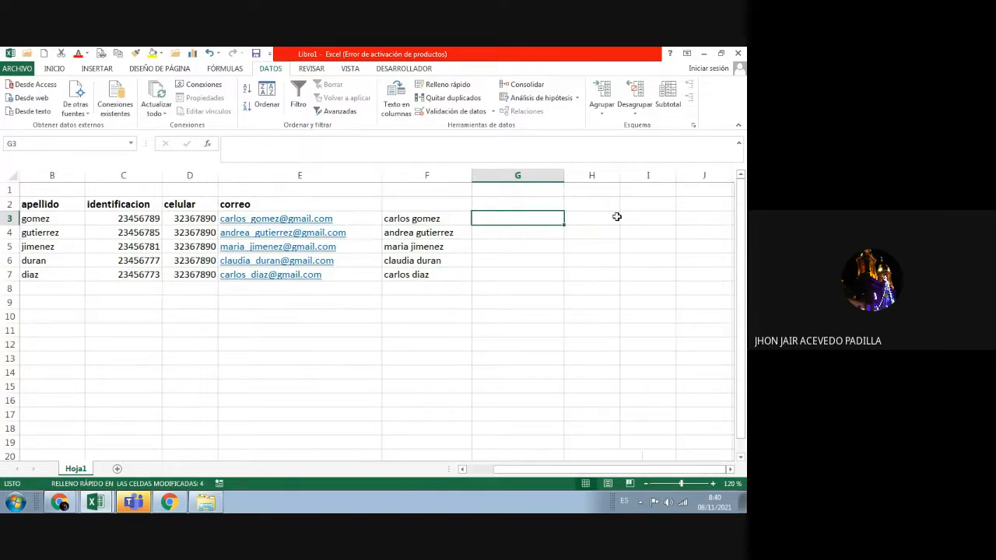
left_click_drag(621, 176, 658, 177)
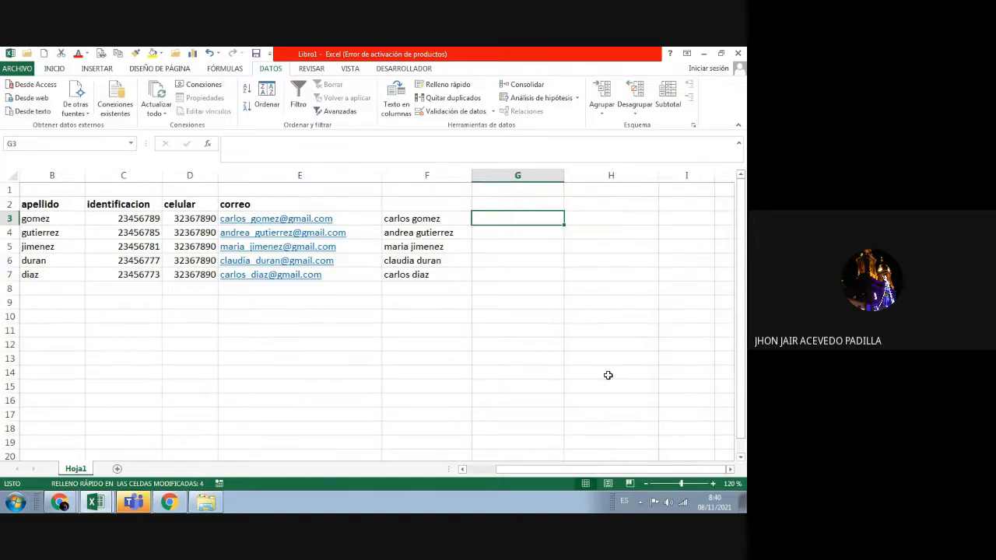
left_click_drag(565, 469, 535, 472)
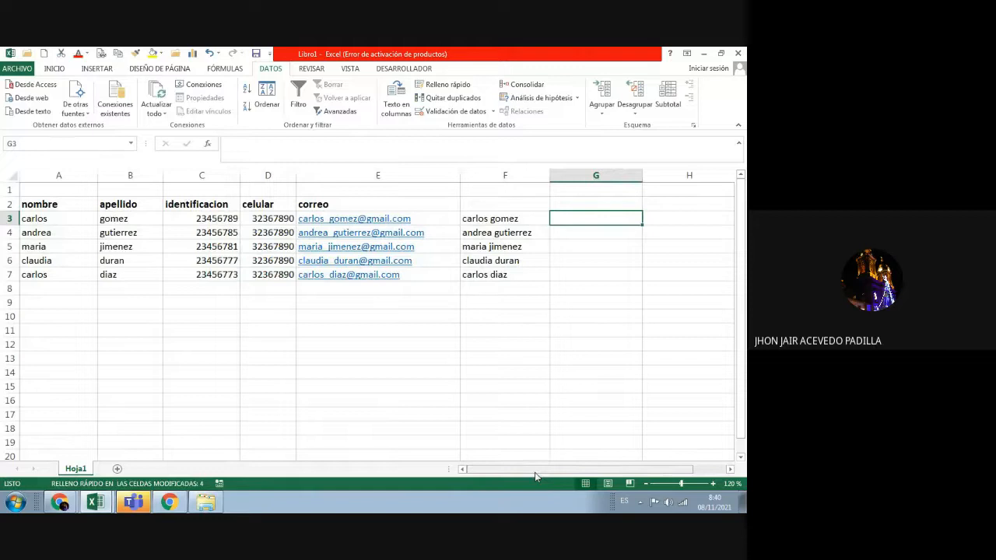
Step: Start an entry in cell G3 with the letters 'co'
type("con")
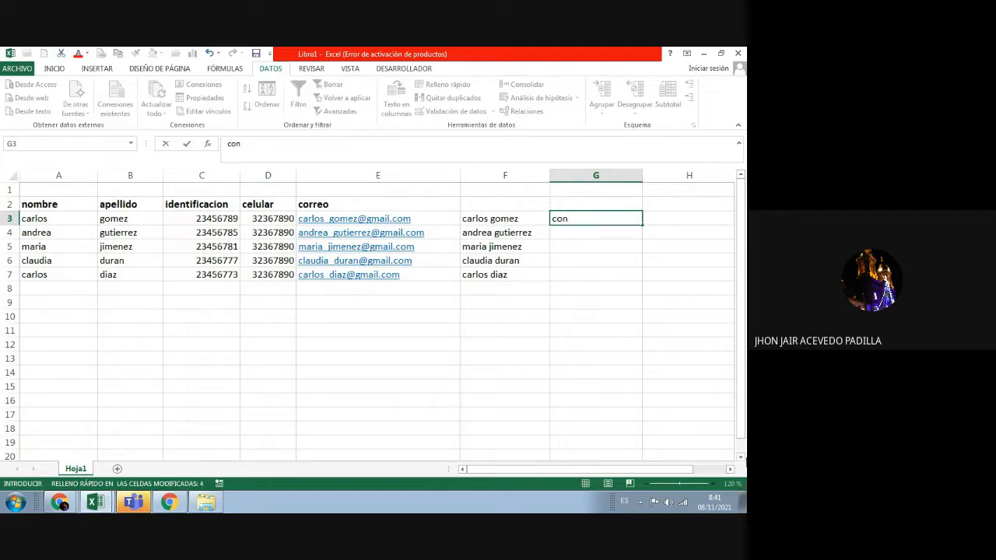
Step: Enter the CONCATENACION header in G2 and clear the partial entry in G3
left_click(561, 204)
type("CINCA")
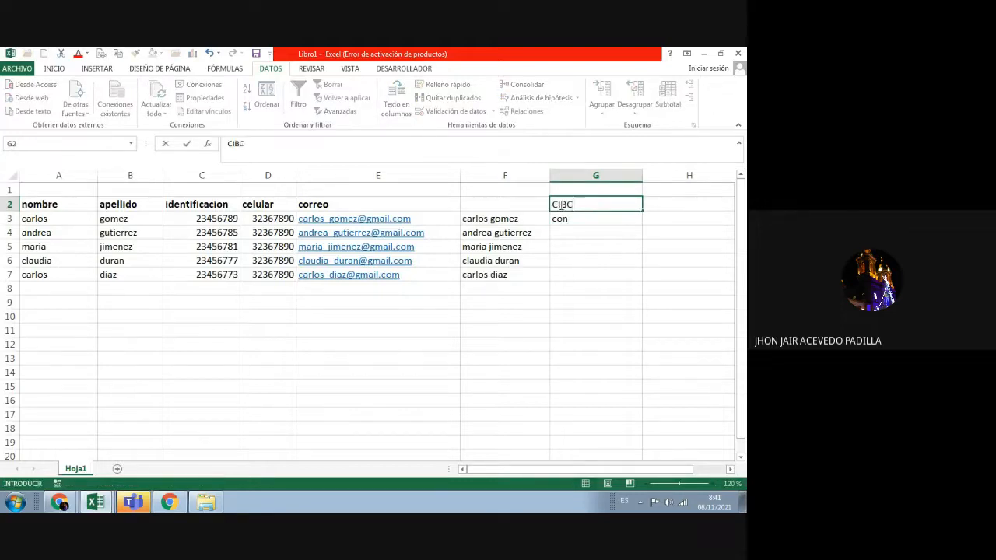
key("BackSpace")
key("BackSpace")
key("BackSpace")
key("BackSpace")
type("ONCATENA")
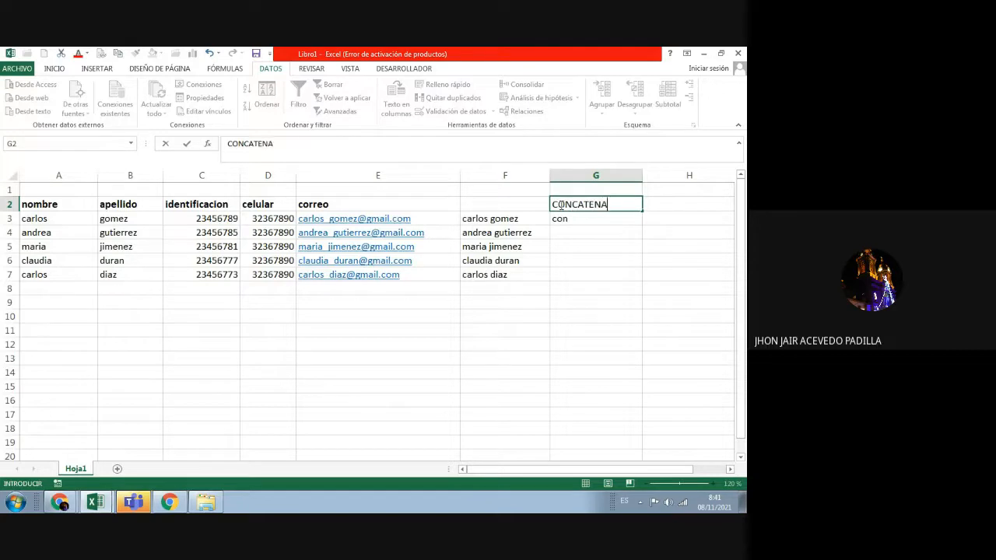
type("CION")
key("Return")
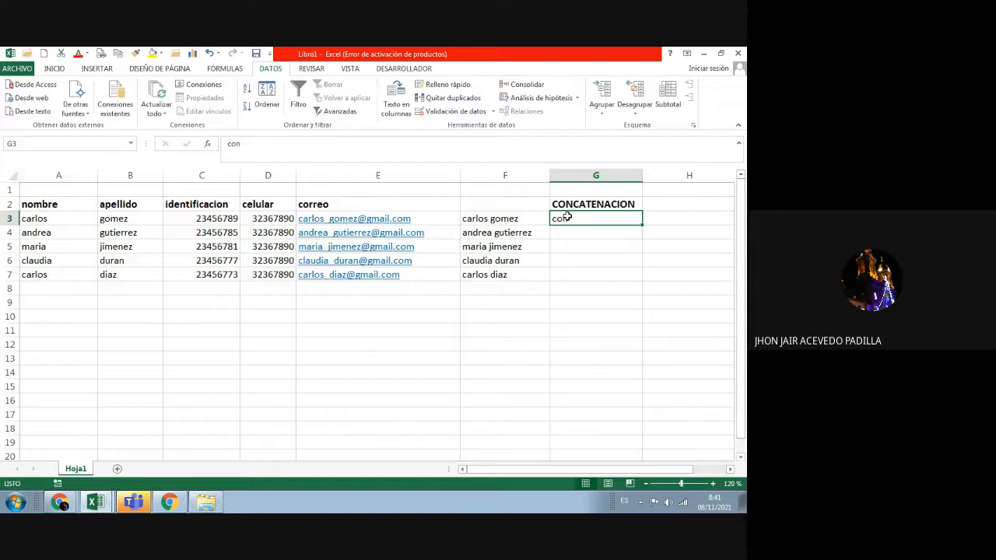
key("Delete")
Step: Type '&&&&&&SIM' into cell H2, replacing a mistyped percent sign
left_click(660, 204)
type("%")
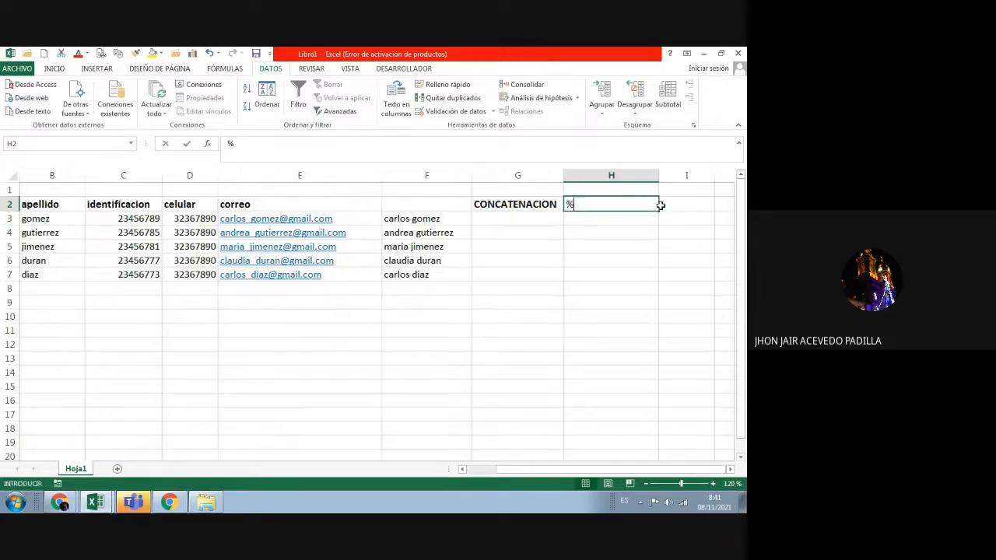
key("BackSpace")
type("&&&&&&")
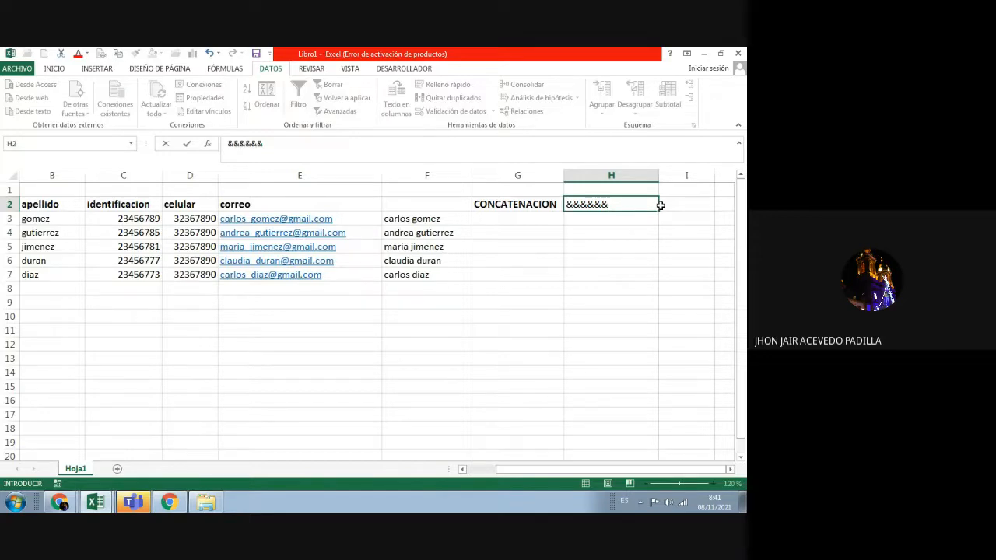
type("SIM")
Step: Delete the trailing SIM so H2 reads '&&&&&&'
left_click(633, 207)
key("BackSpace")
key("BackSpace")
key("BackSpace")
left_click(504, 222)
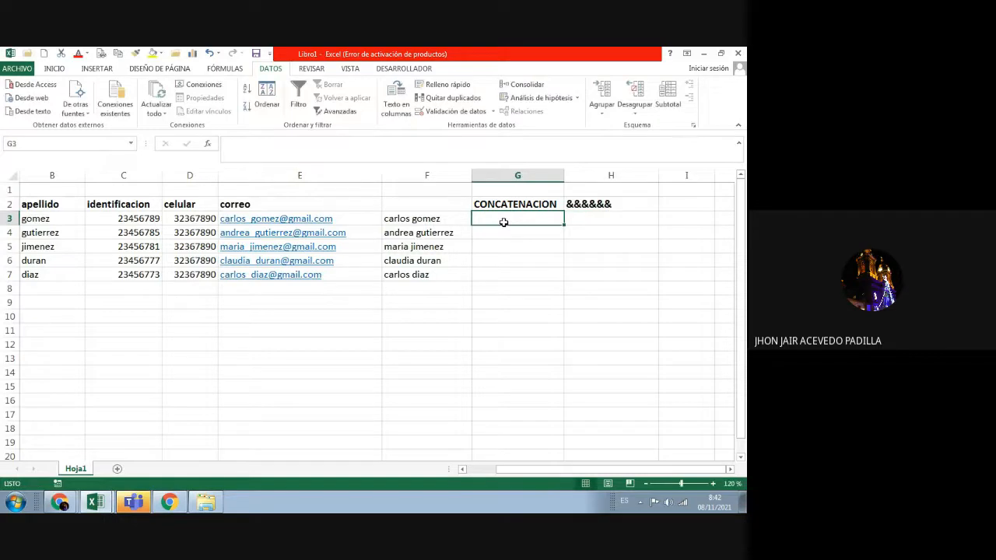
type("=")
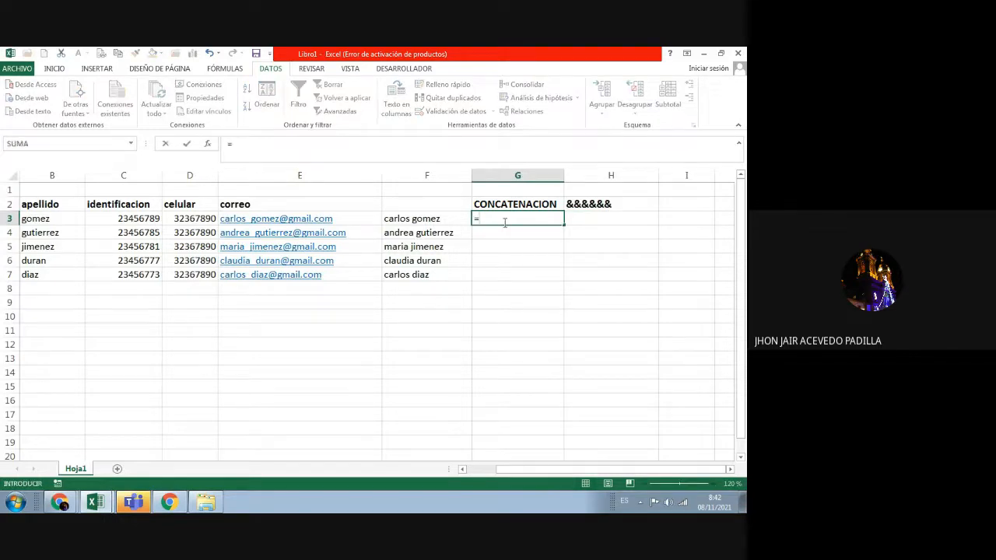
left_click(66, 219)
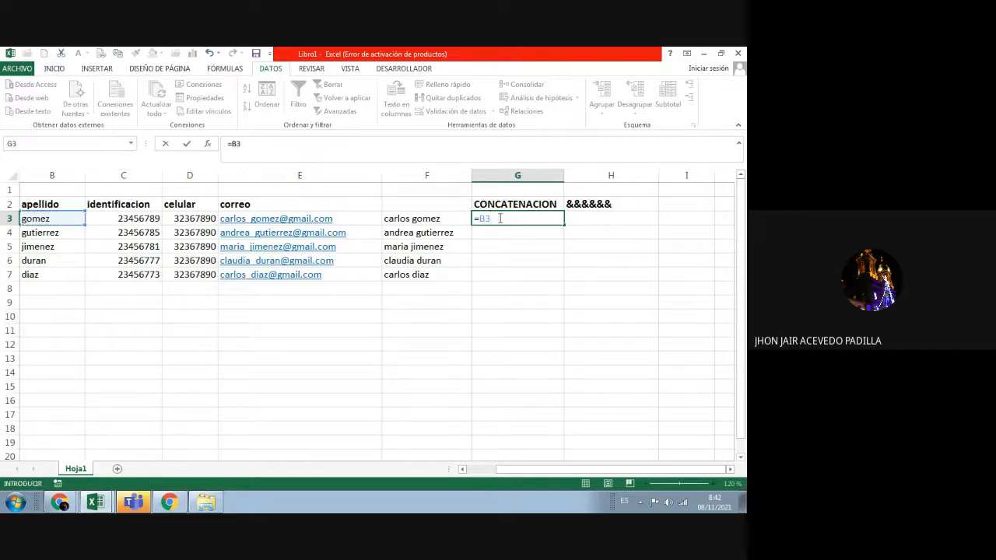
type("&")
left_click(477, 469)
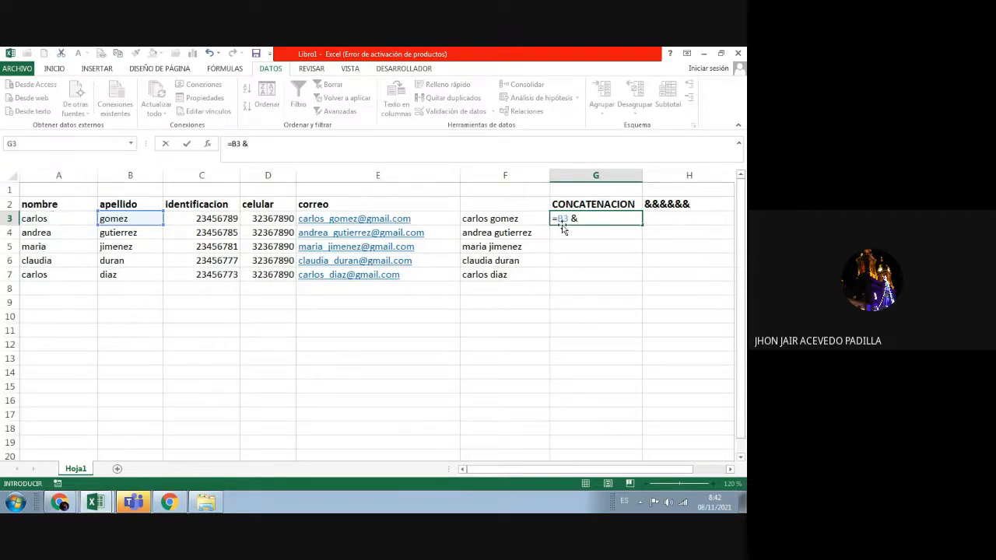
left_click_drag(569, 219, 559, 221)
left_click(78, 218)
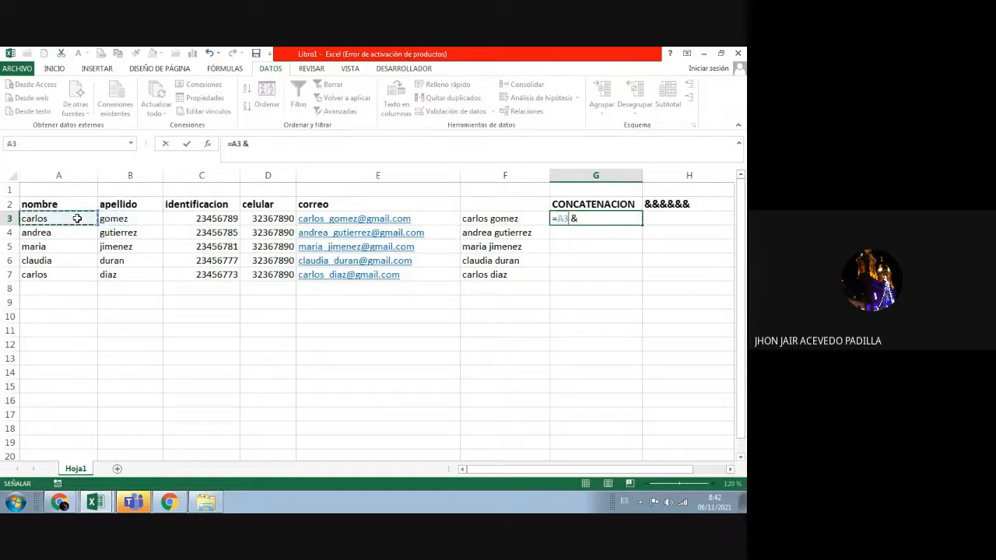
left_click(584, 218)
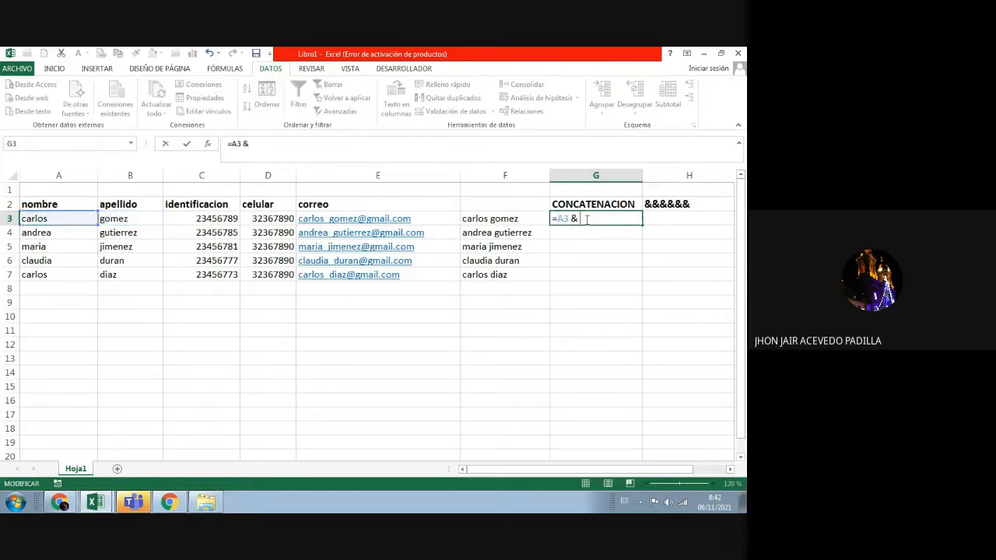
left_click(154, 220)
key("Return")
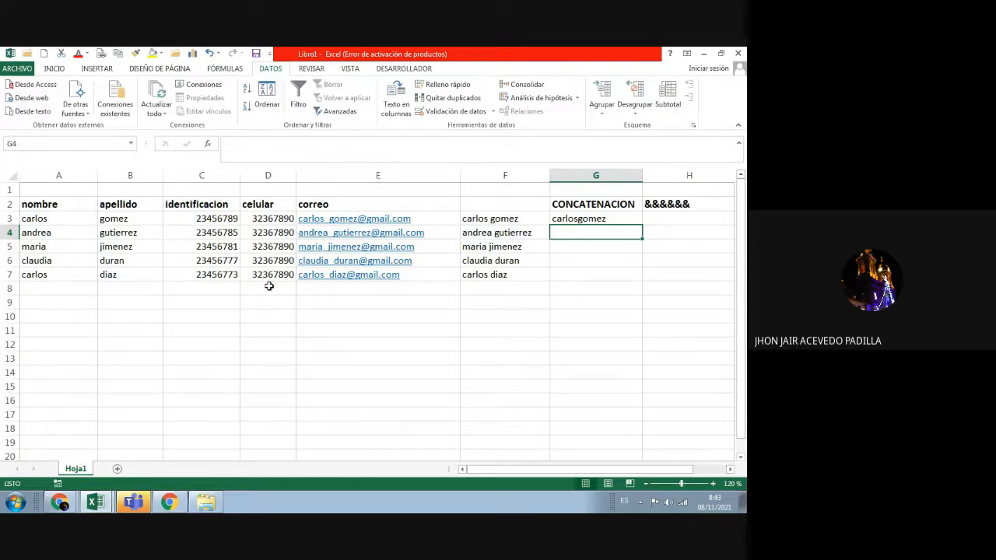
left_click(587, 220)
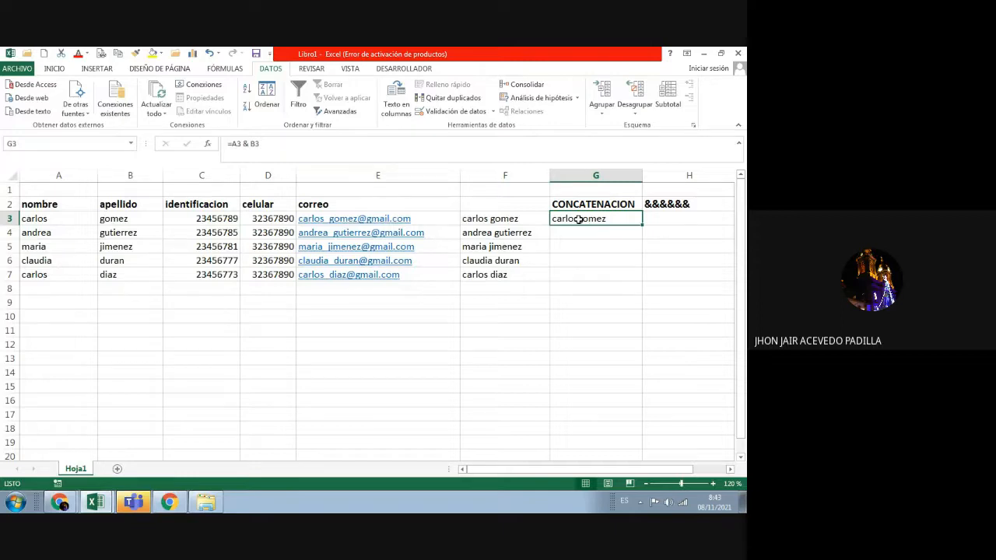
left_click(661, 221)
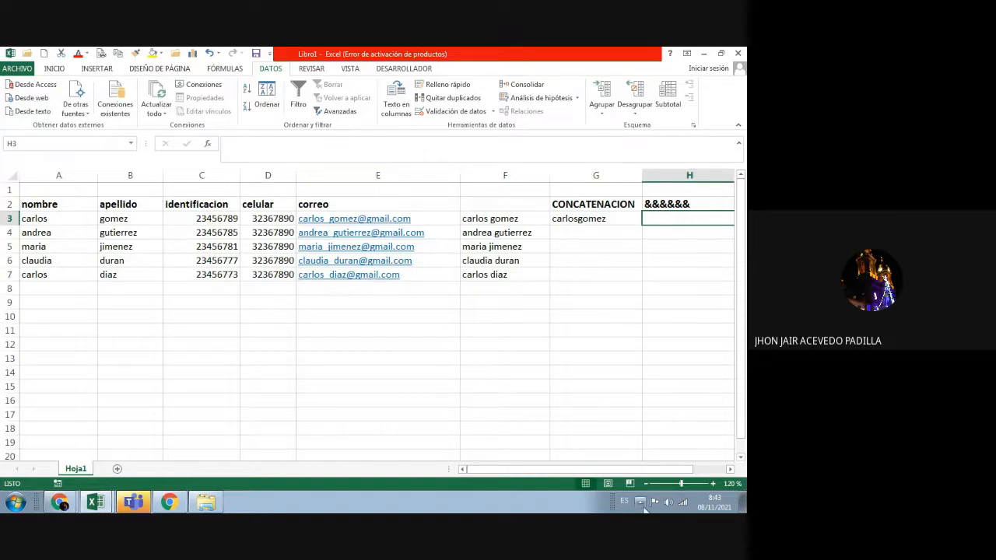
Step: Widen column H so its contents fit
left_click_drag(625, 470, 657, 472)
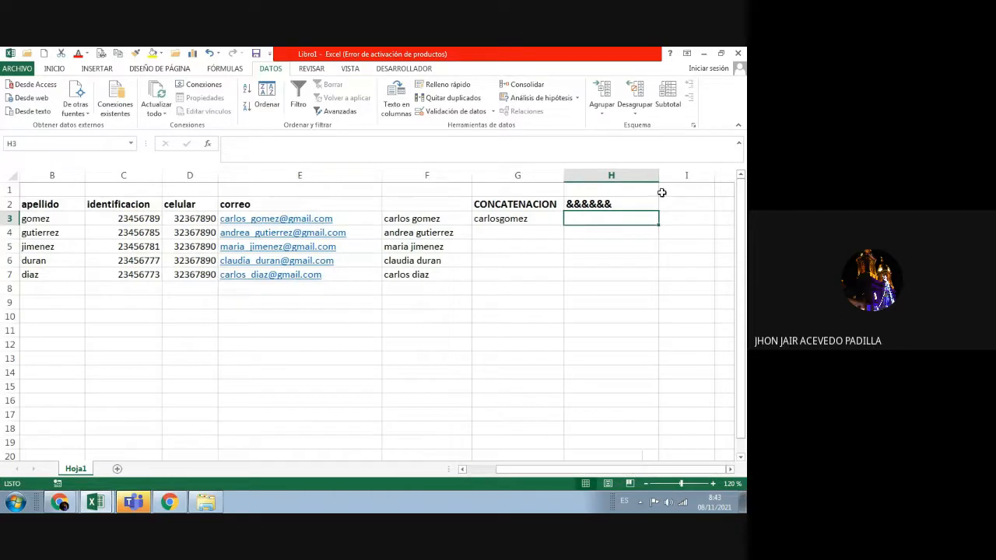
left_click_drag(658, 175, 680, 175)
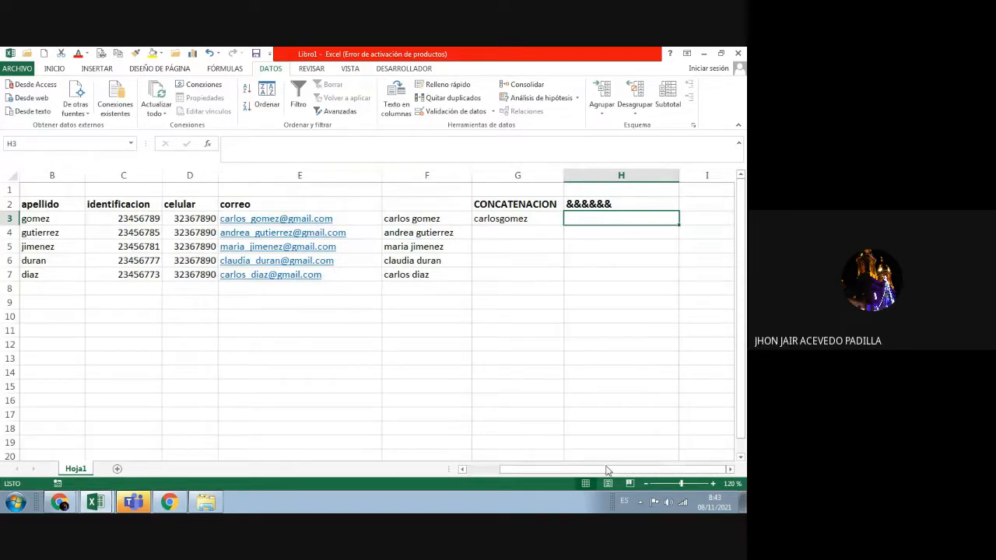
mouse_move(610, 470)
left_mouse_down()
mouse_move(598, 475)
mouse_move(607, 472)
left_mouse_up()
Step: Enter =B3 & C3 in H3, joining surname and ID into gomez23456789
type("=")
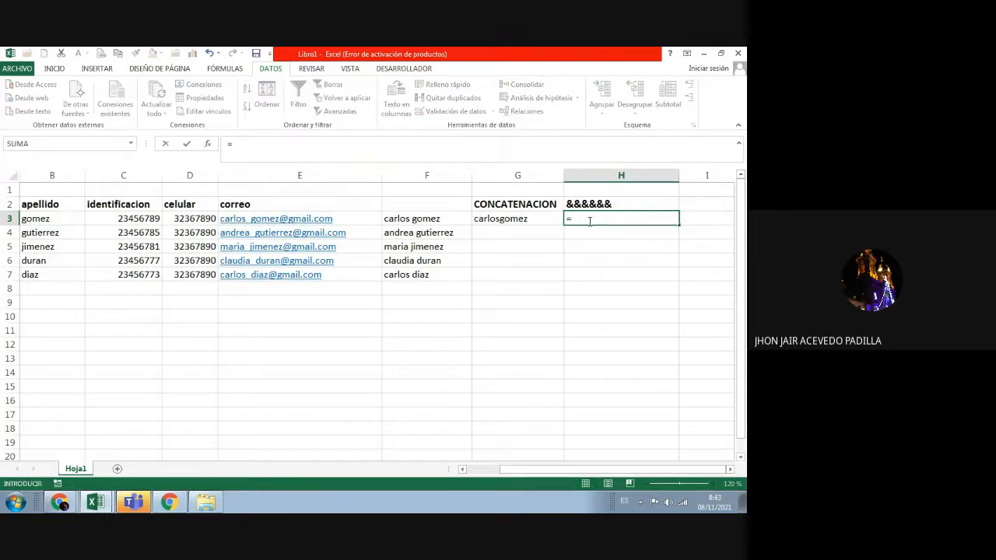
left_click(73, 220)
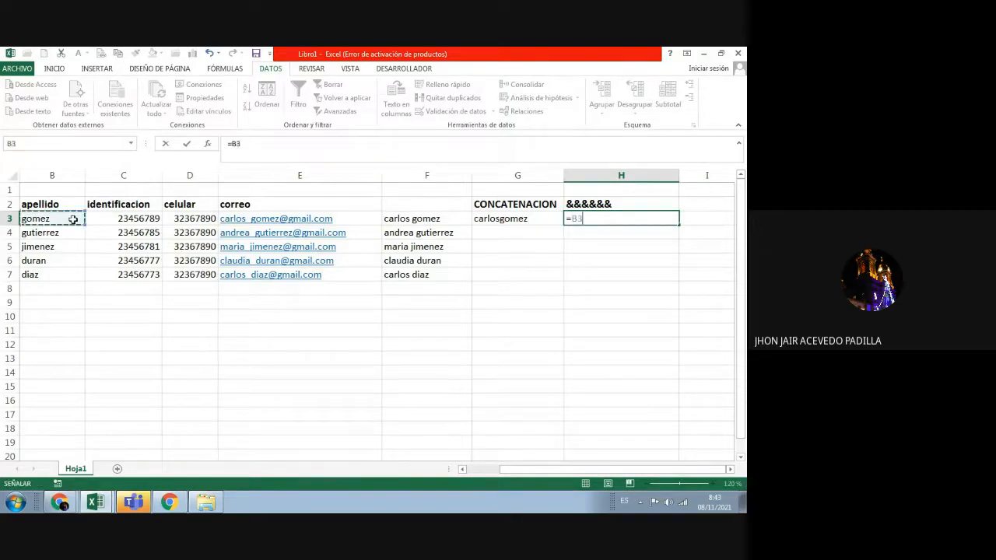
type("&")
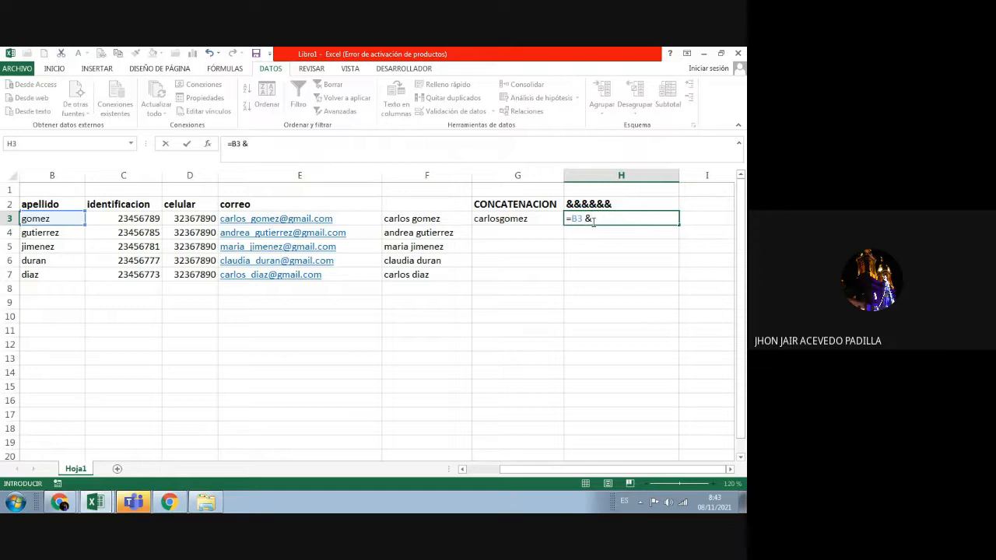
left_click(152, 219)
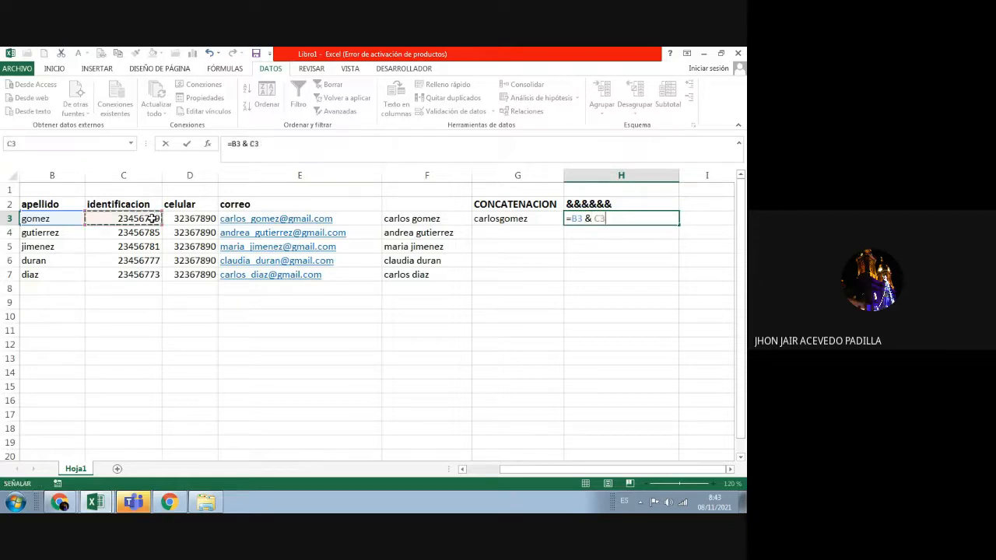
key("Return")
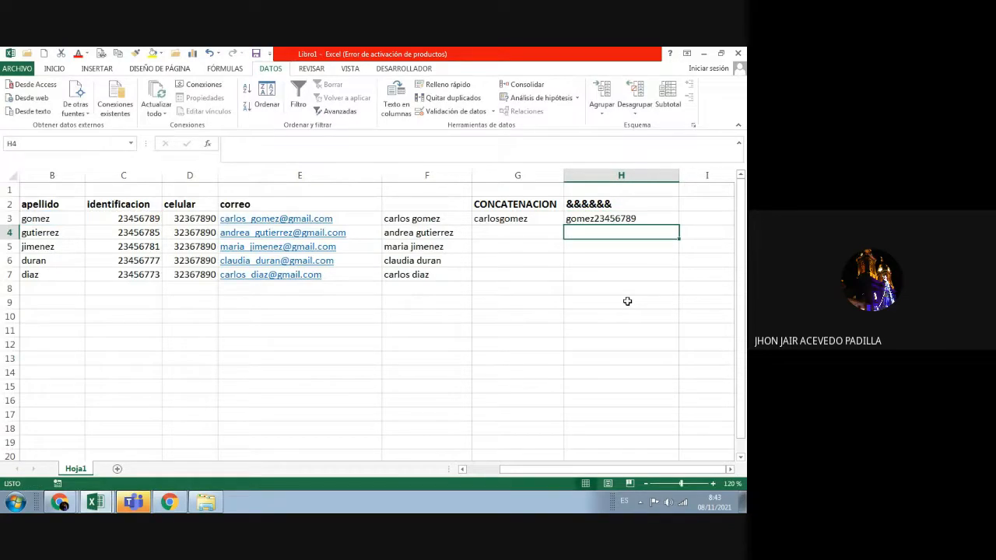
left_click(621, 222)
left_click(561, 225)
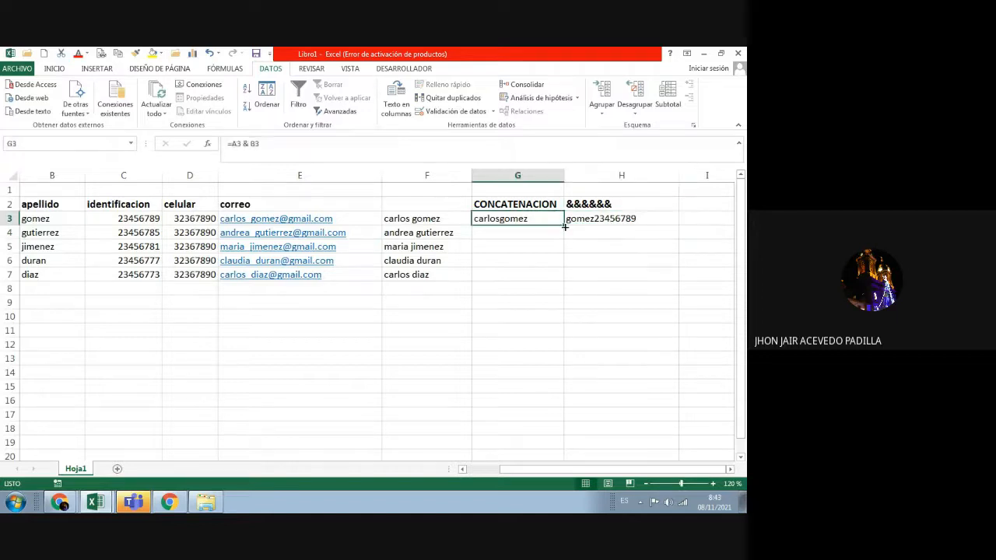
left_click_drag(564, 226, 562, 278)
left_click(611, 344)
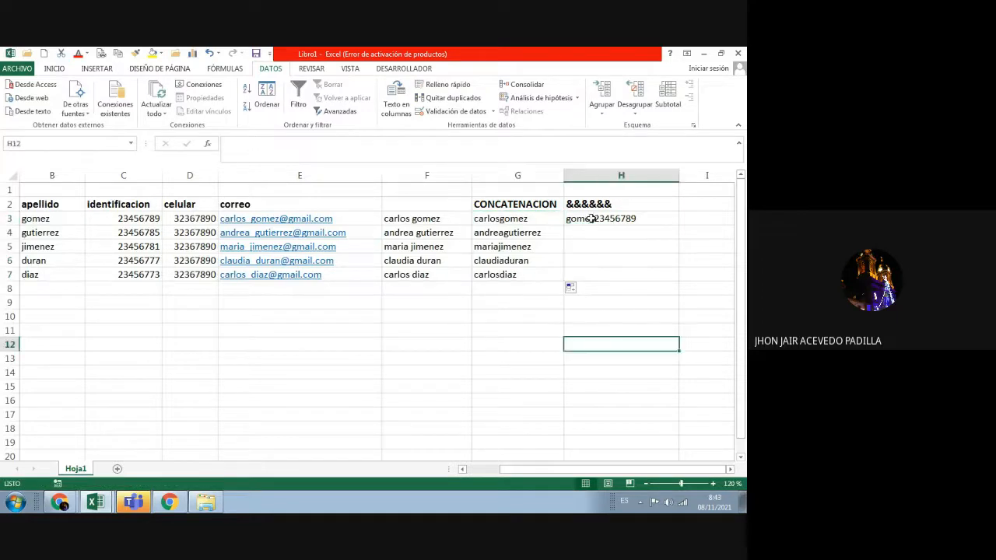
left_click(620, 228)
left_click_drag(679, 223, 672, 279)
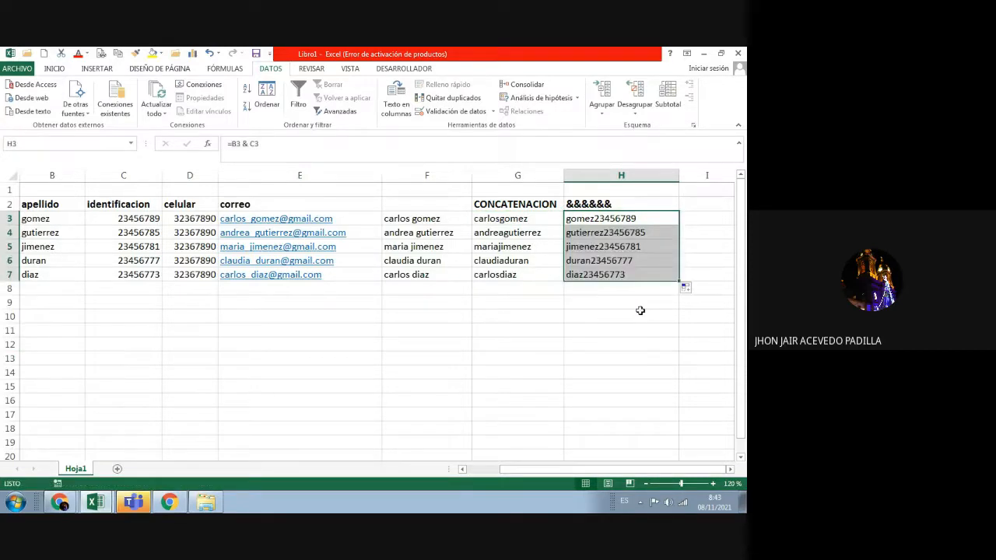
left_click(639, 311)
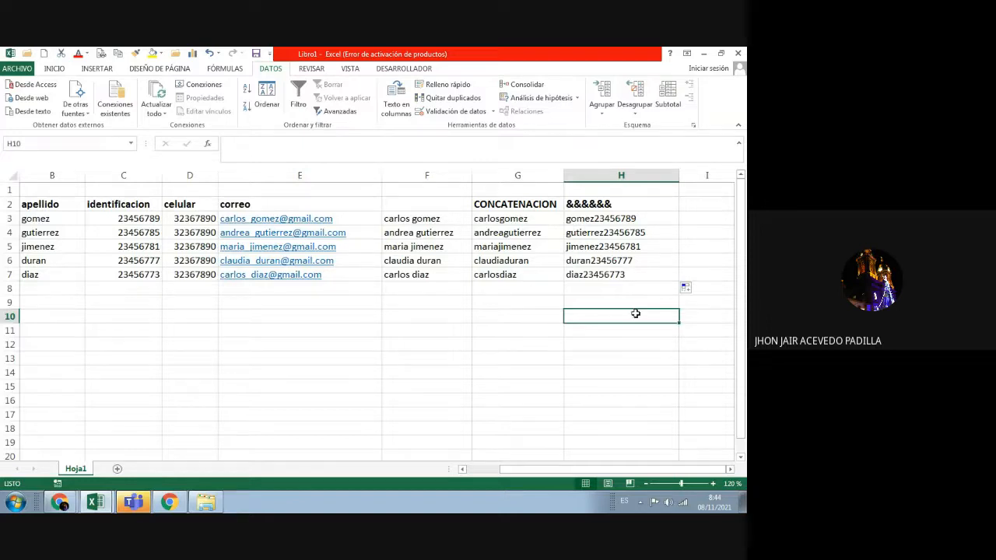
left_click(517, 222)
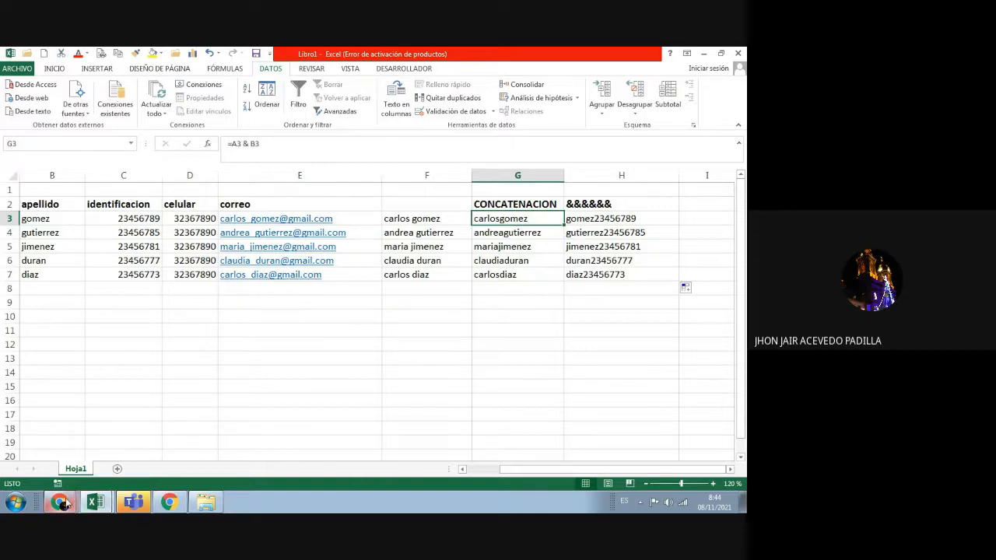
Step: Inspect the full names in cells F3 and F5
left_click(67, 505)
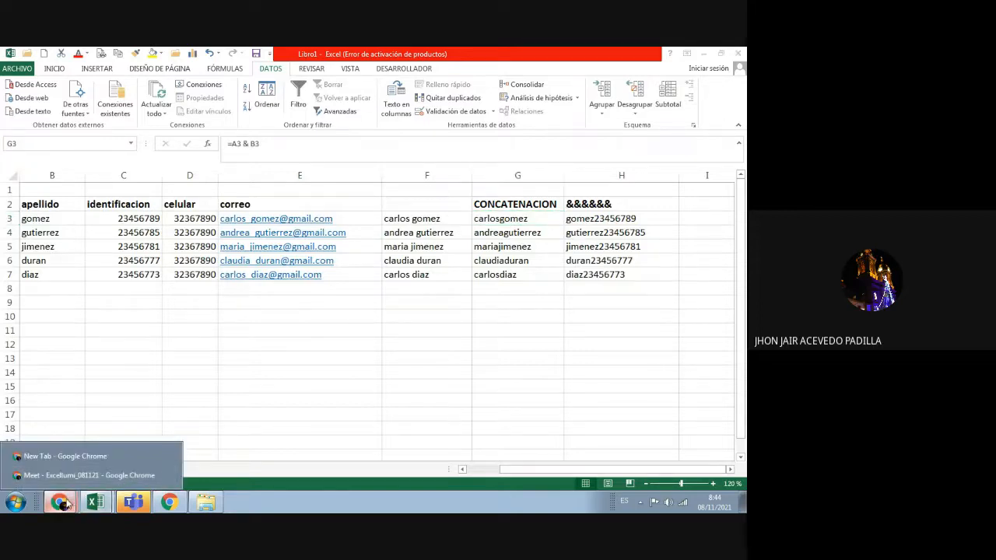
left_click(356, 386)
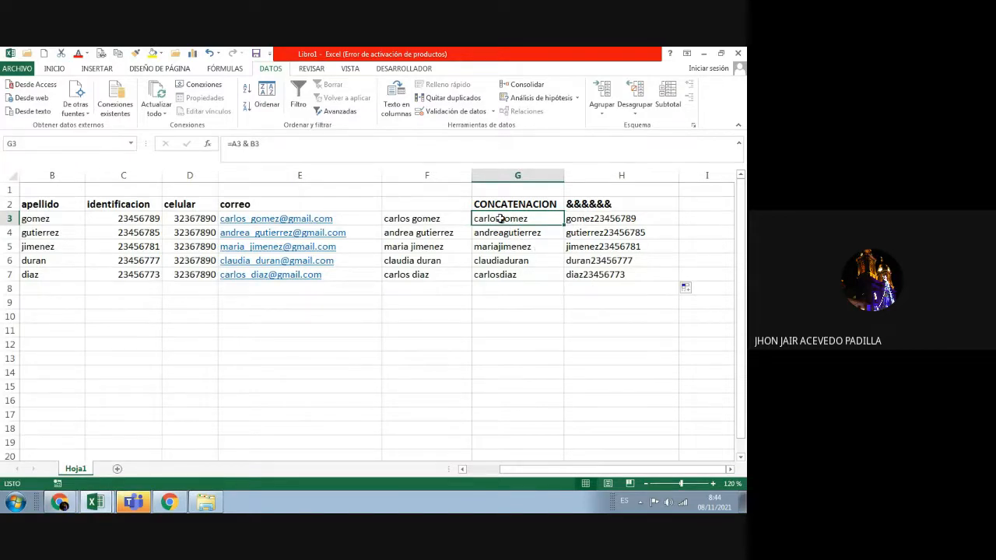
left_click(431, 214)
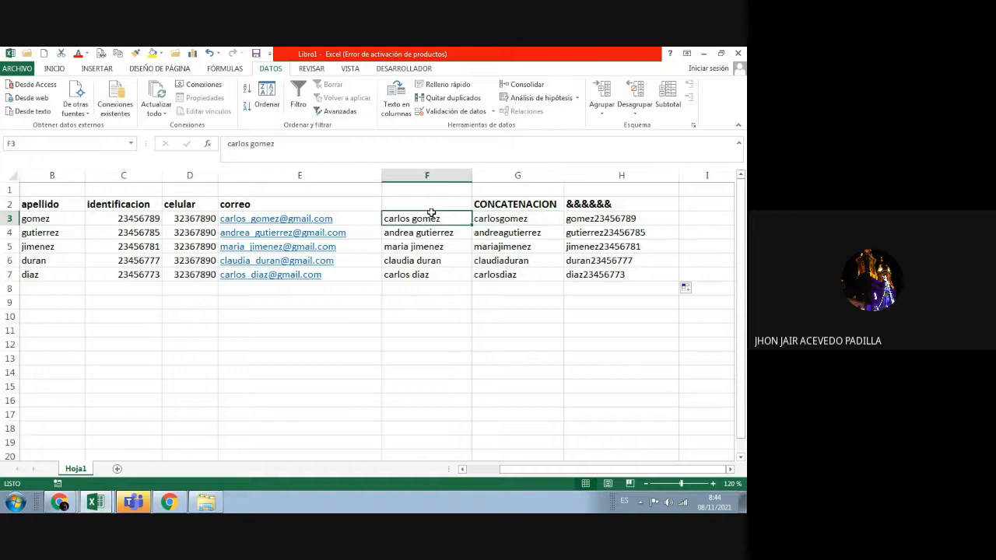
left_click(420, 242)
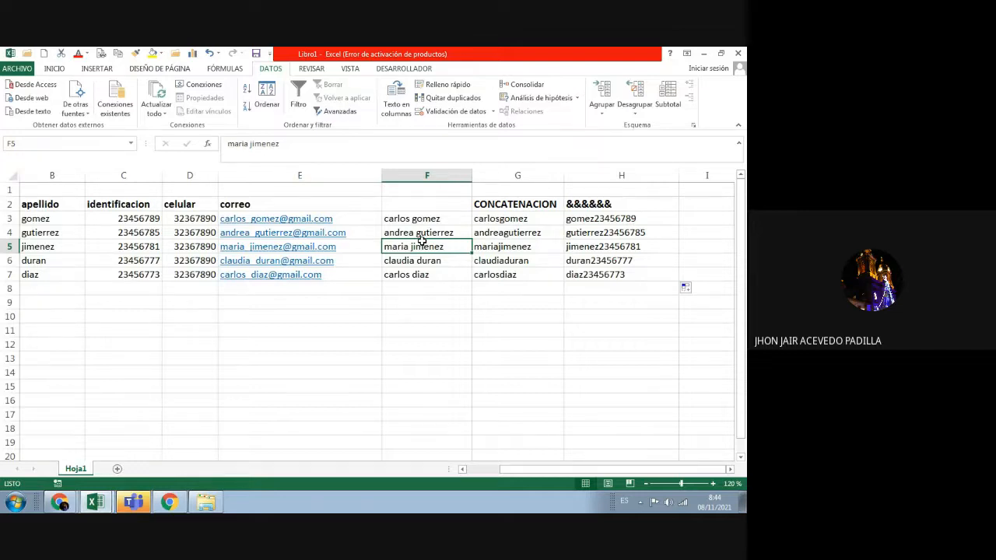
Step: Bring the Google Meet call window to the front and mute the microphone
left_click(59, 501)
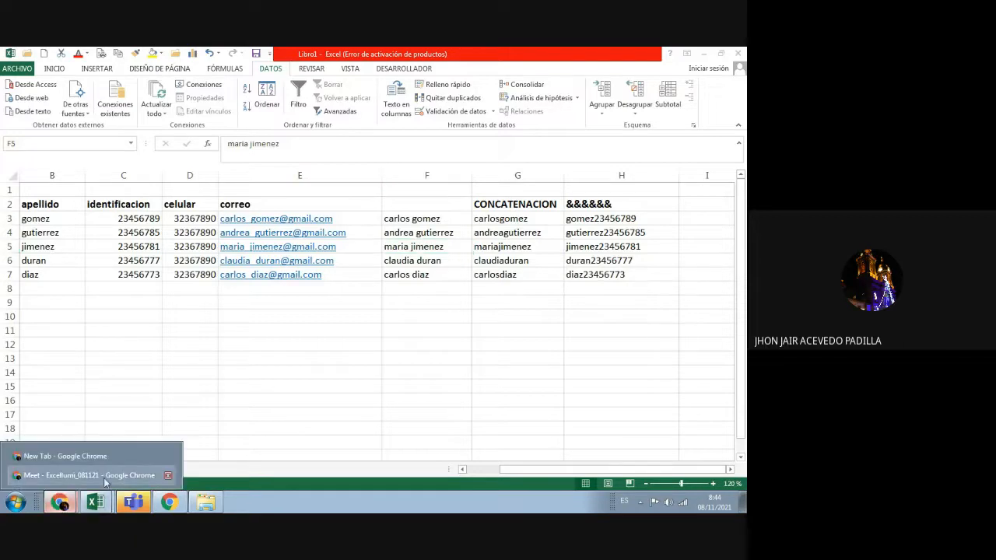
left_click(105, 476)
left_click(274, 469)
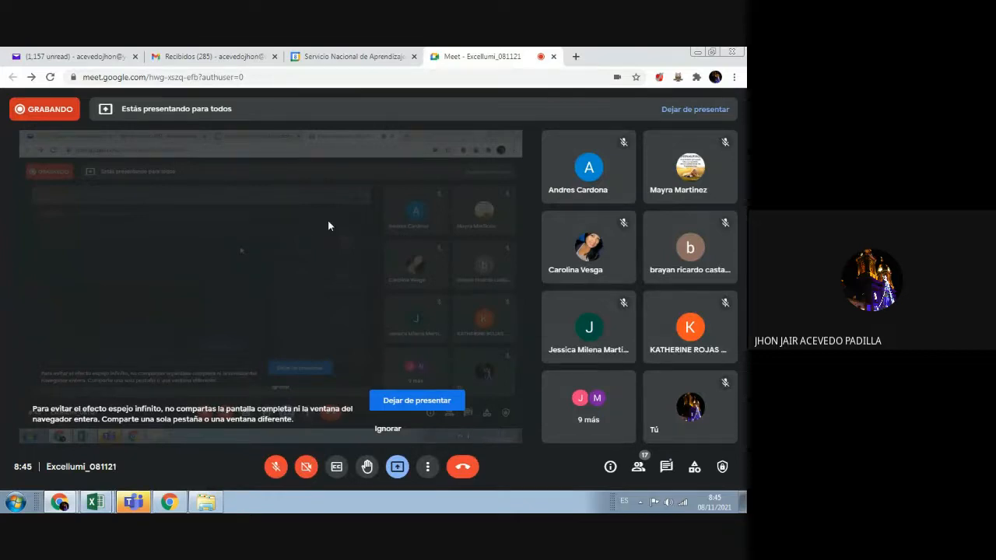
Step: Unmute the Meet microphone and bring the Libro1 workbook back in front of the call
mouse_move(346, 291)
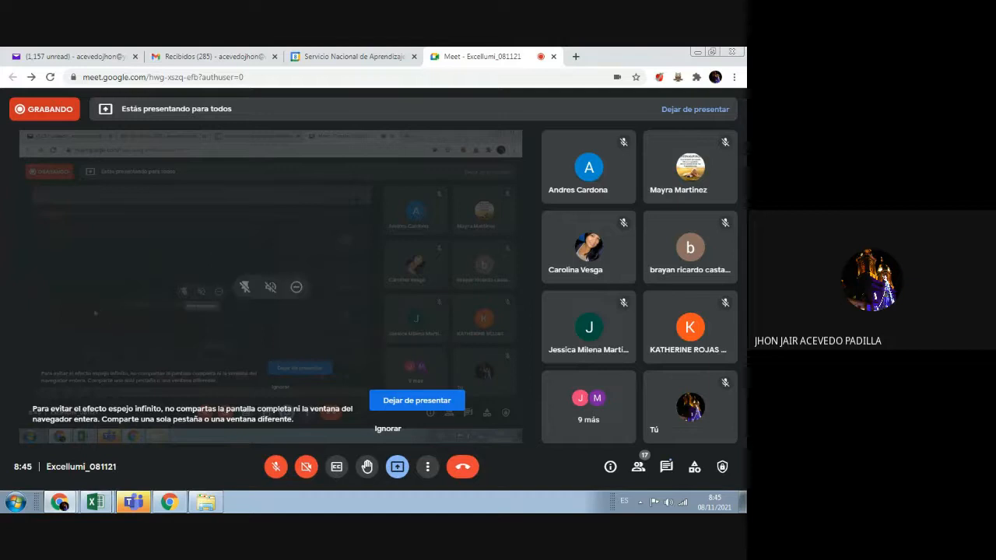
left_click(275, 467)
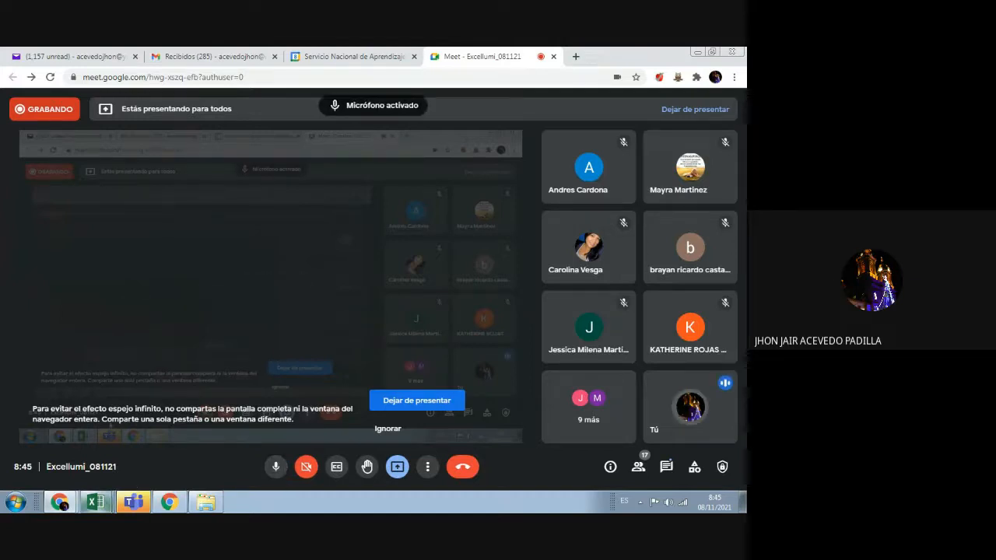
mouse_move(78, 509)
left_click(99, 475)
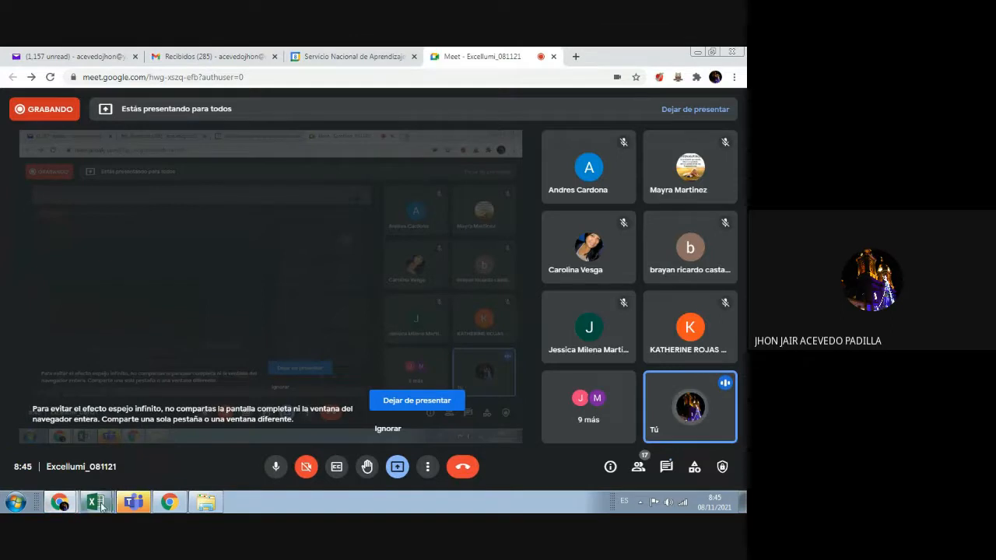
mouse_move(96, 501)
left_click(93, 456)
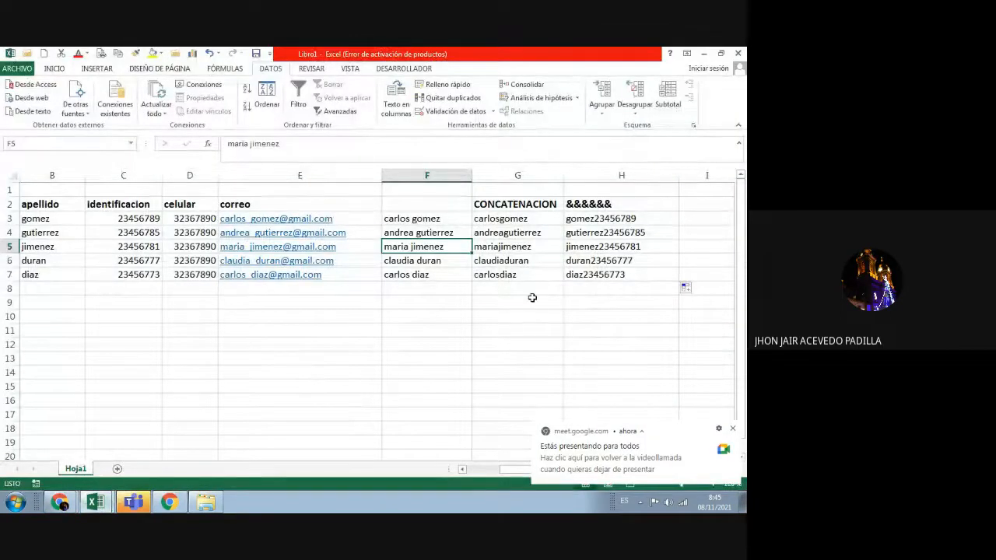
Step: Dismiss the screen-sharing notice, narrow column E and widen column I
left_click(732, 429)
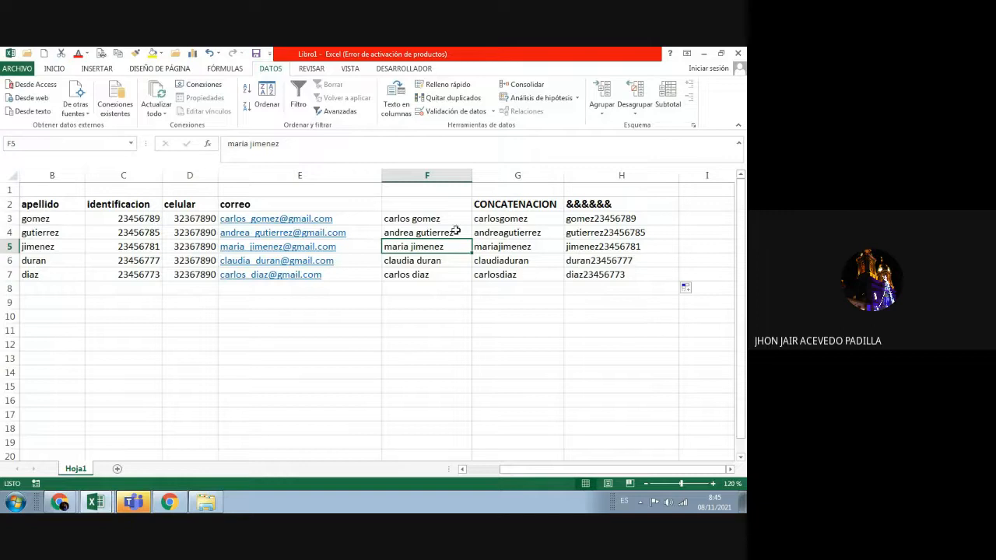
left_click_drag(382, 178, 350, 191)
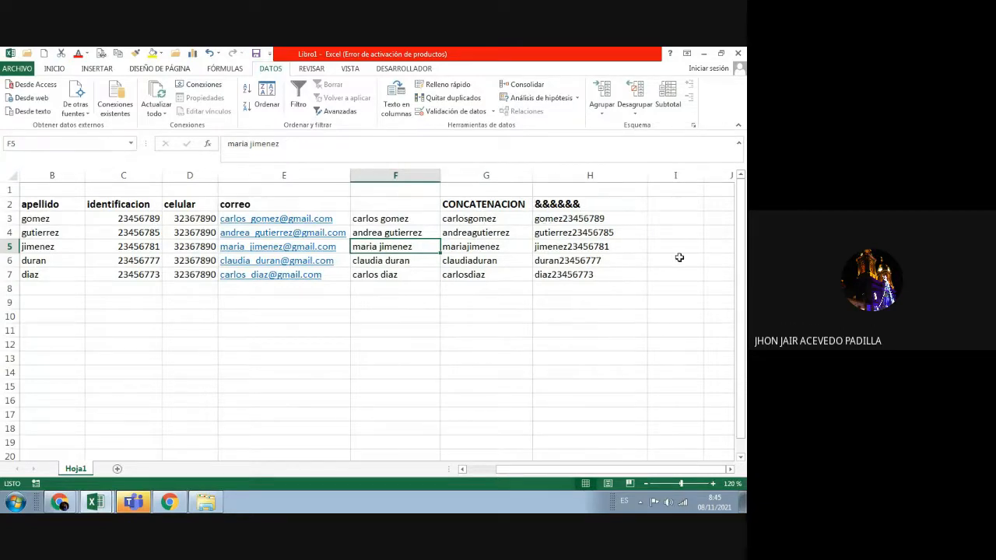
left_click_drag(703, 178, 733, 179)
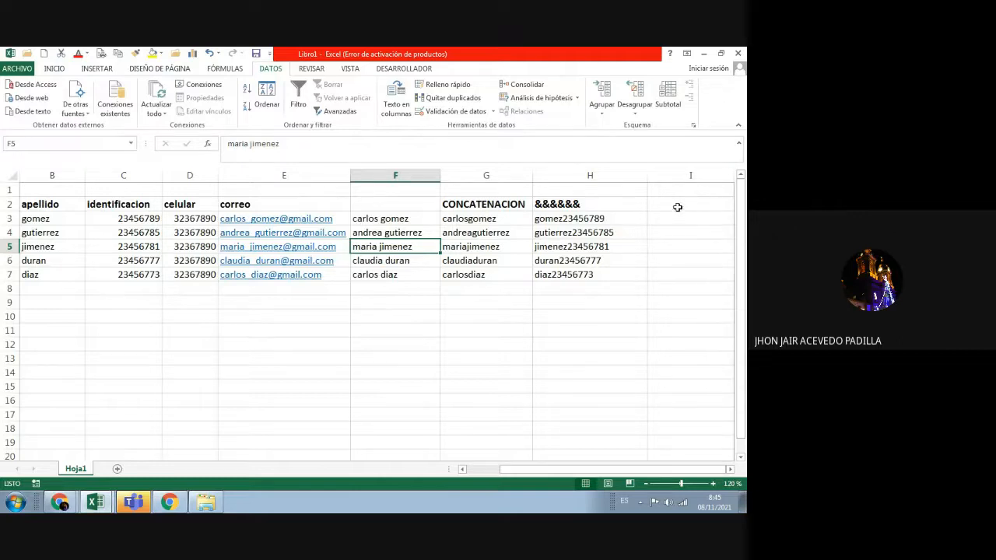
left_click(652, 219)
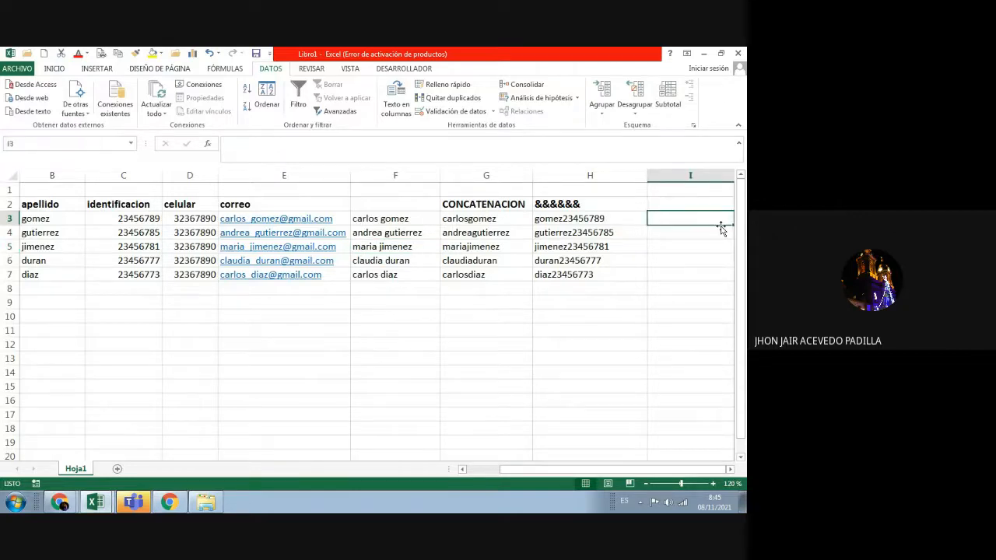
type("=")
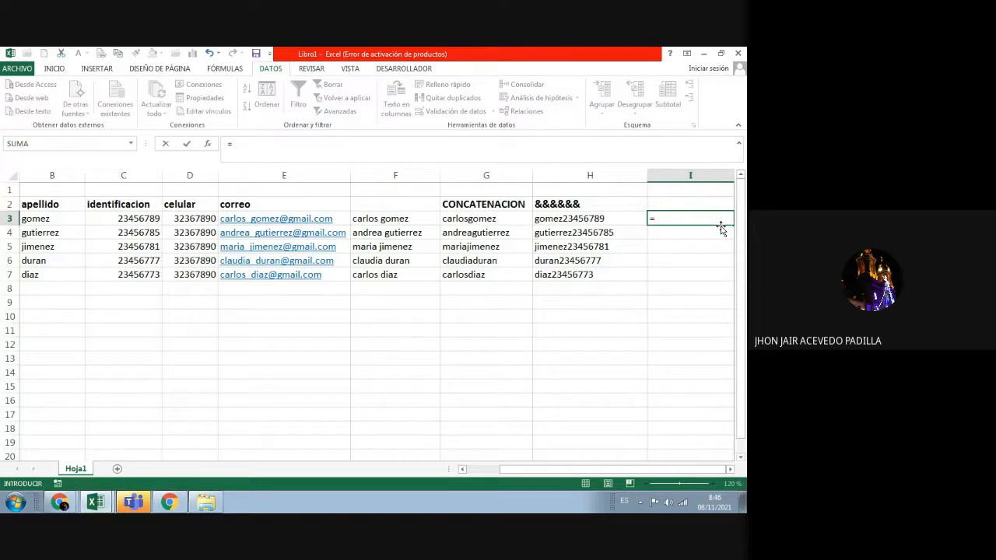
type("CONC")
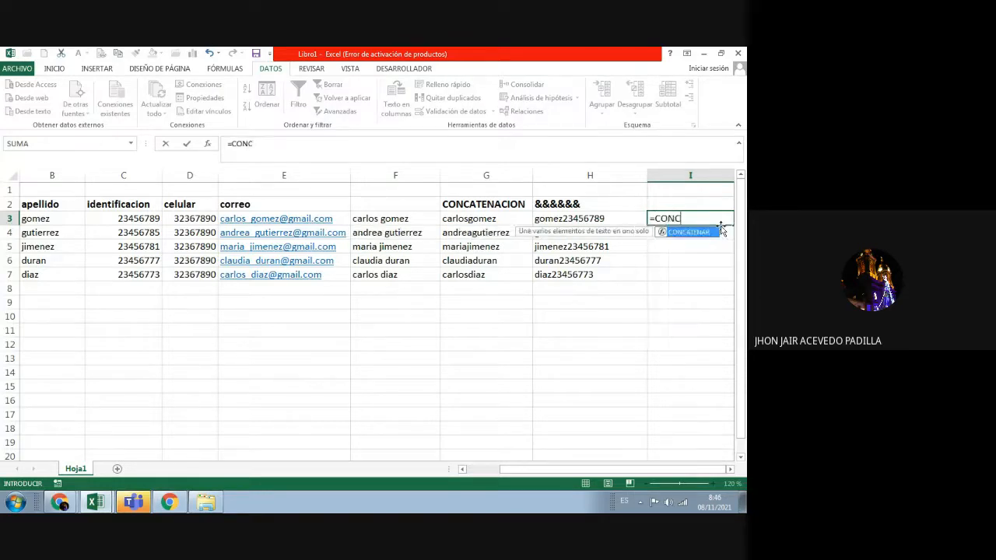
type("ATENAR")
left_click(289, 144)
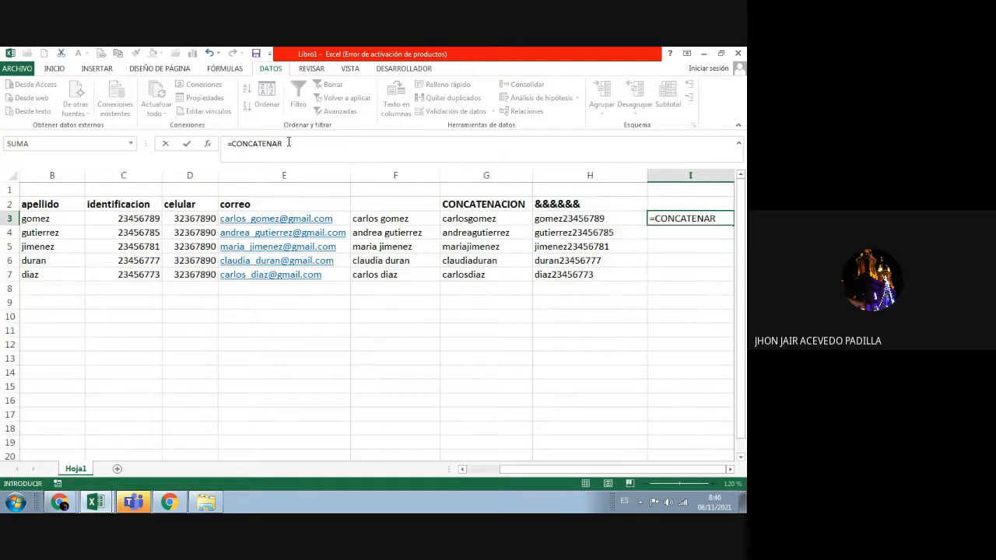
type("(")
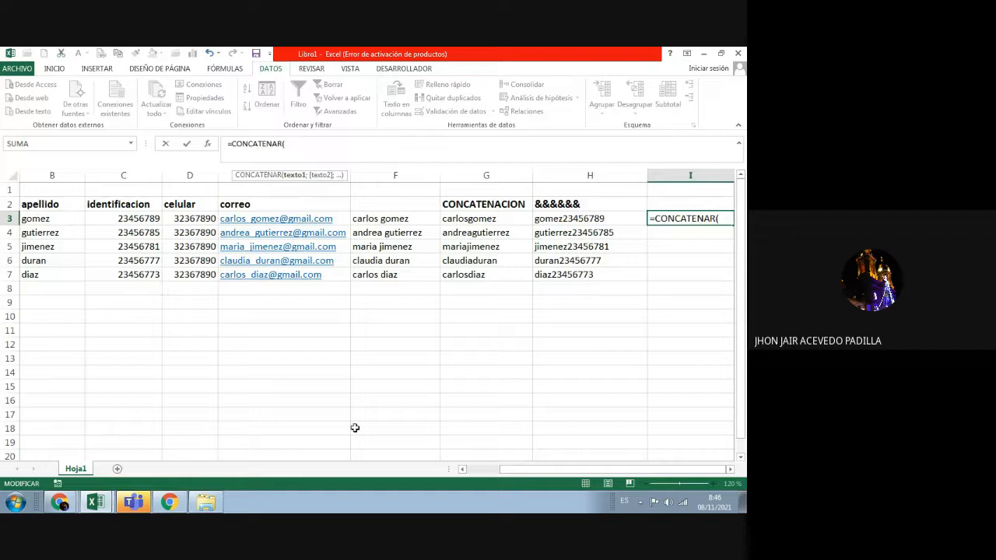
left_click_drag(503, 473, 471, 475)
left_click(71, 218)
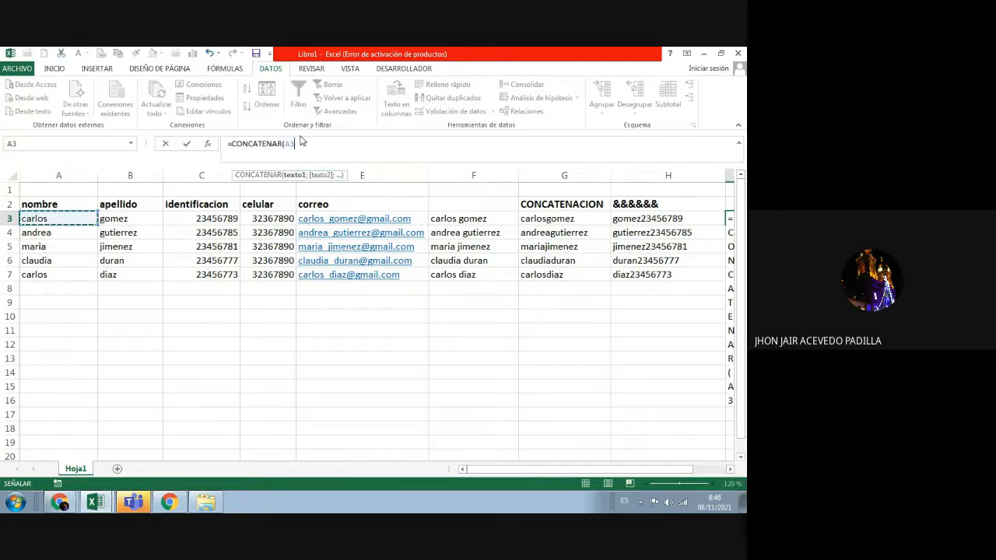
type(";")
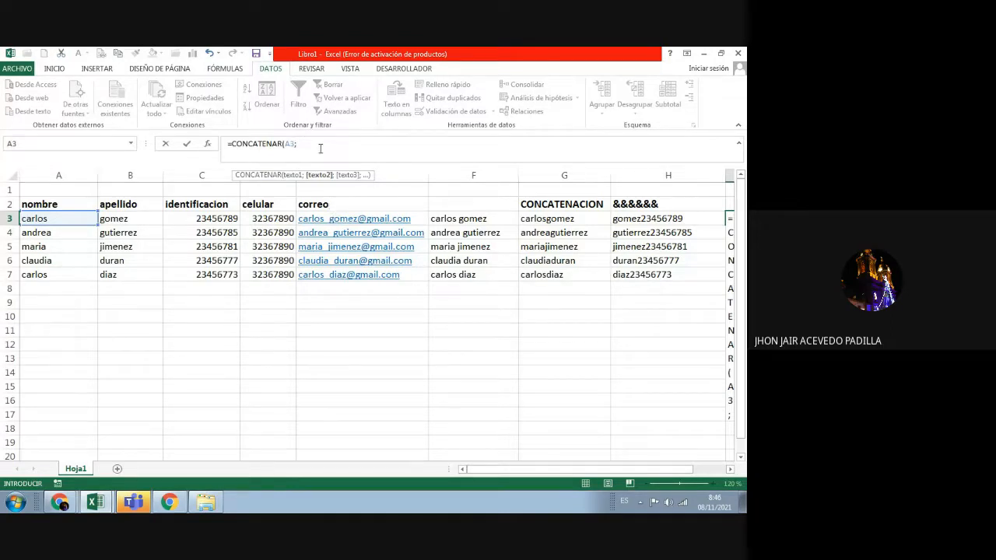
left_click(142, 219)
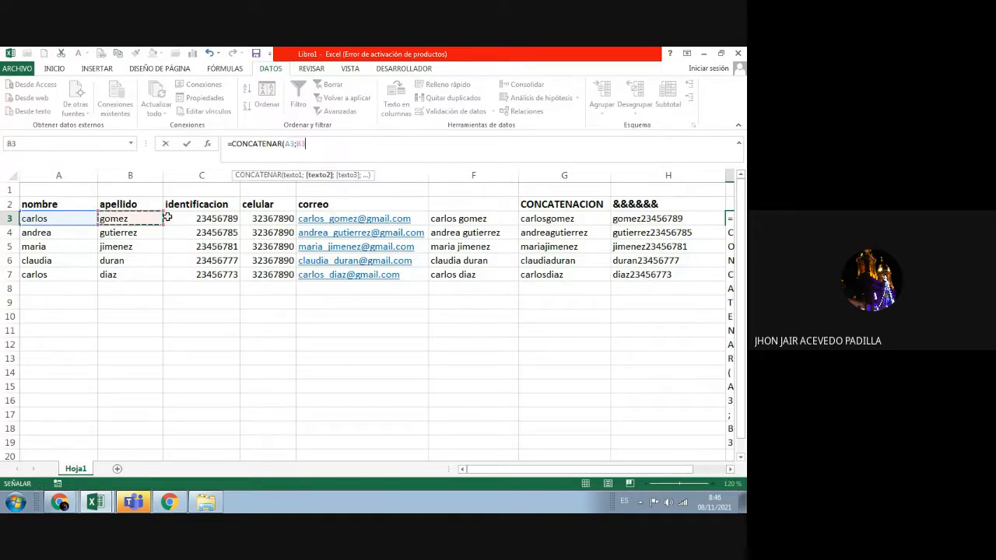
type(")")
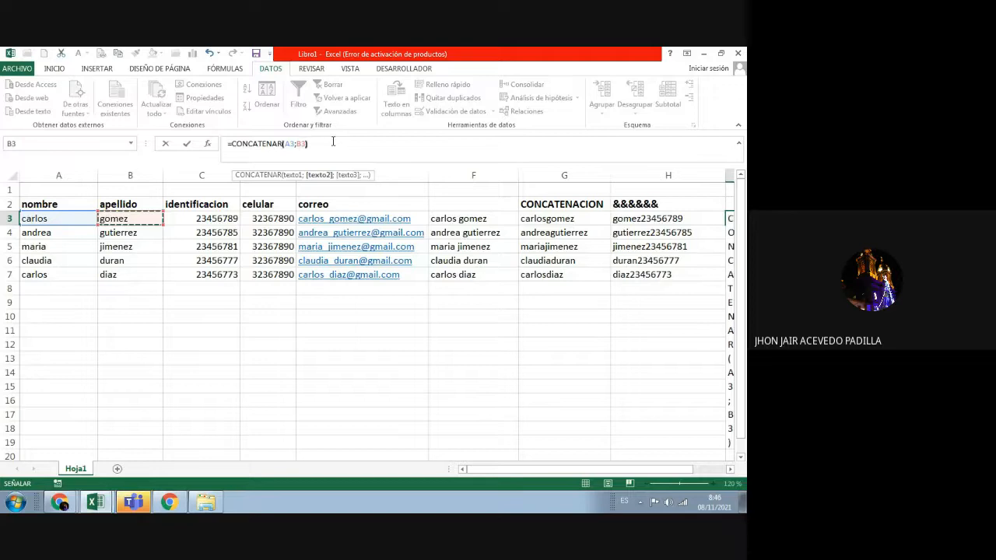
key("Return")
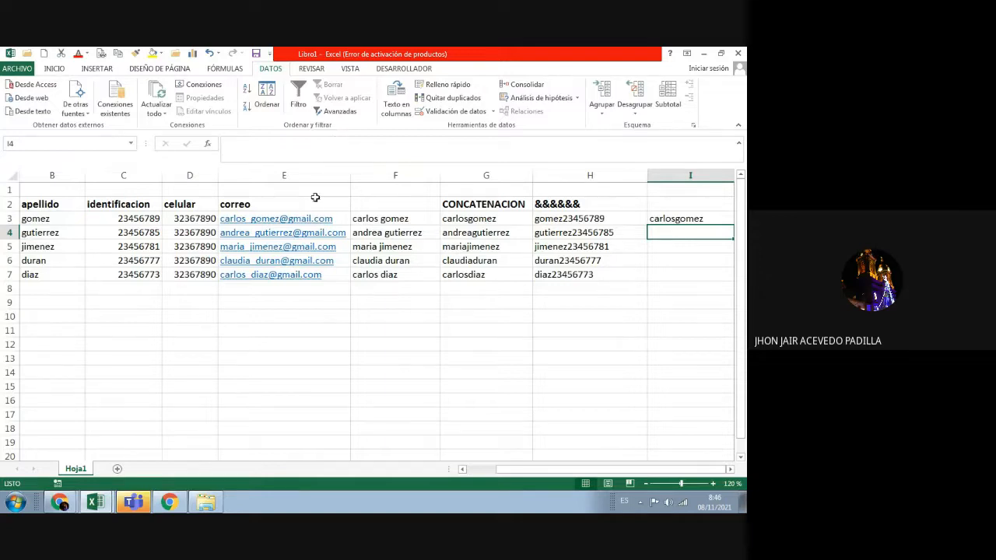
left_click(671, 221)
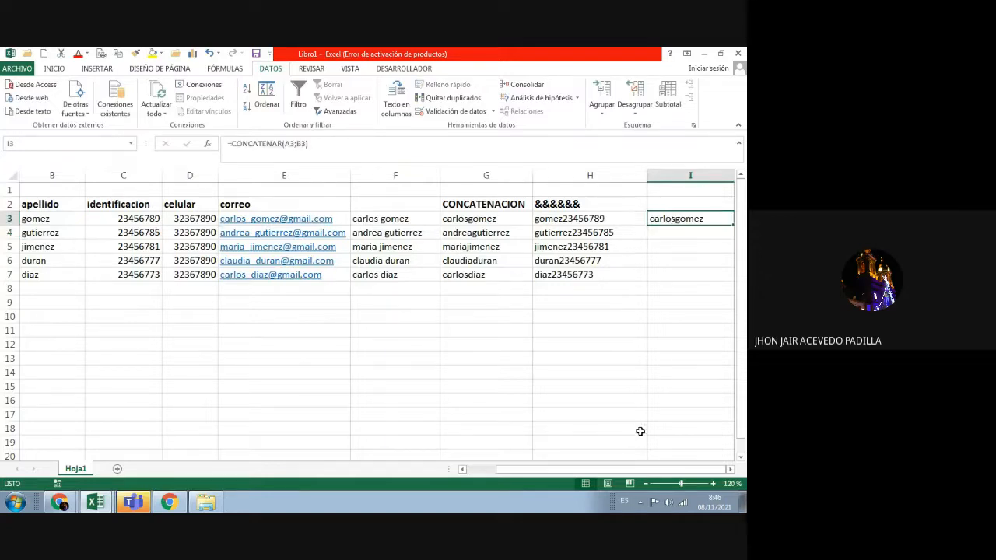
Step: Add a " " argument so I3 reads =CONCATENAR(A3;" ";B3), then narrow column E further
left_click_drag(634, 470, 631, 474)
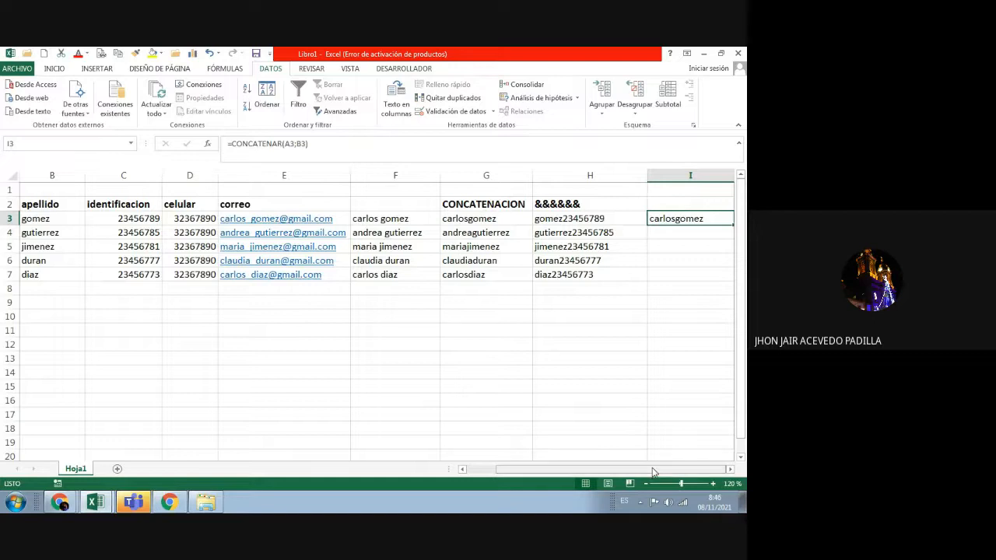
left_click(305, 146)
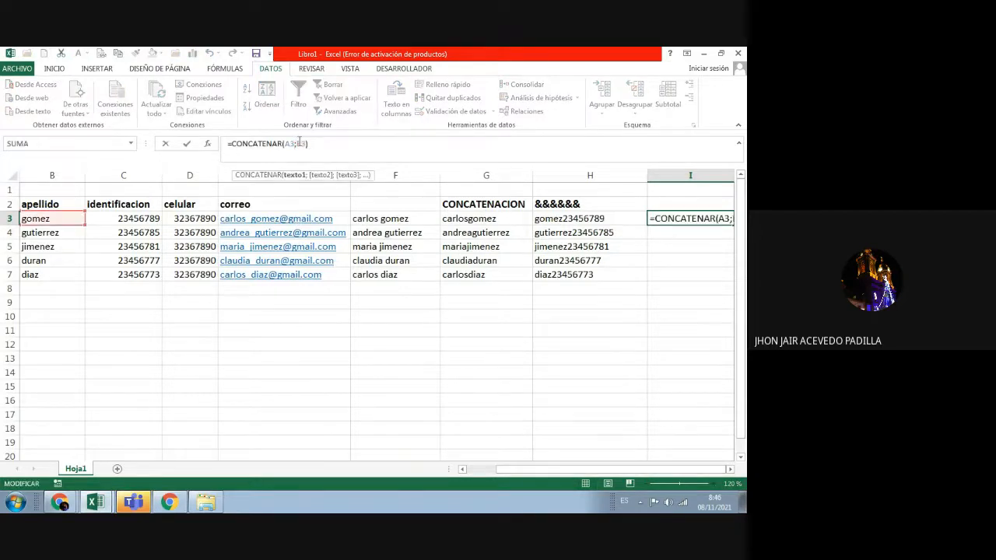
left_click(297, 145)
type("\" ")
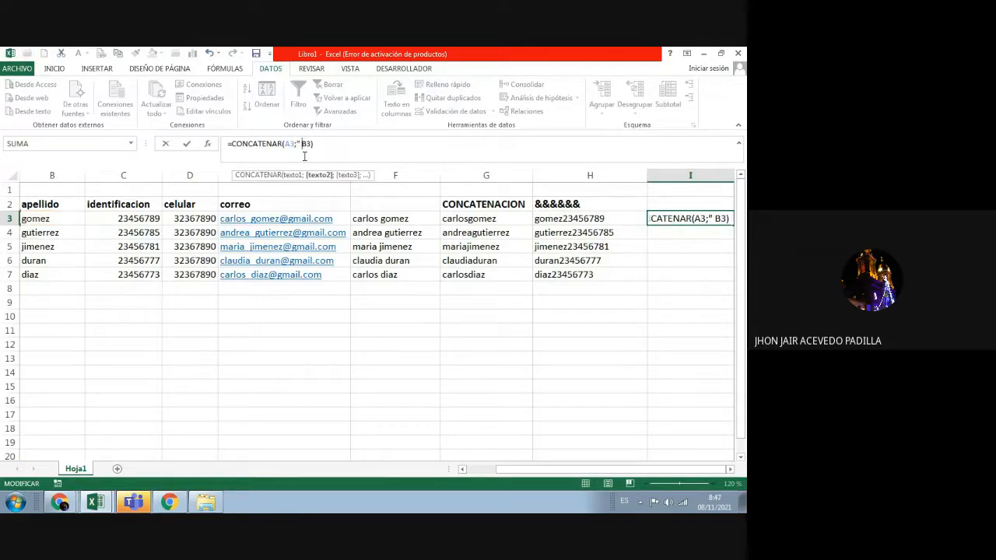
type("\";")
key("Return")
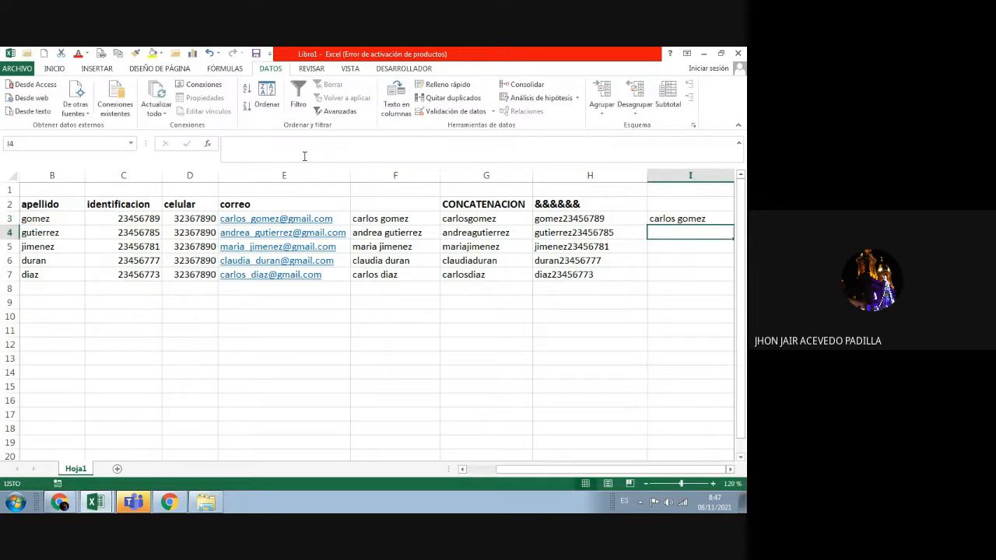
left_click(689, 218)
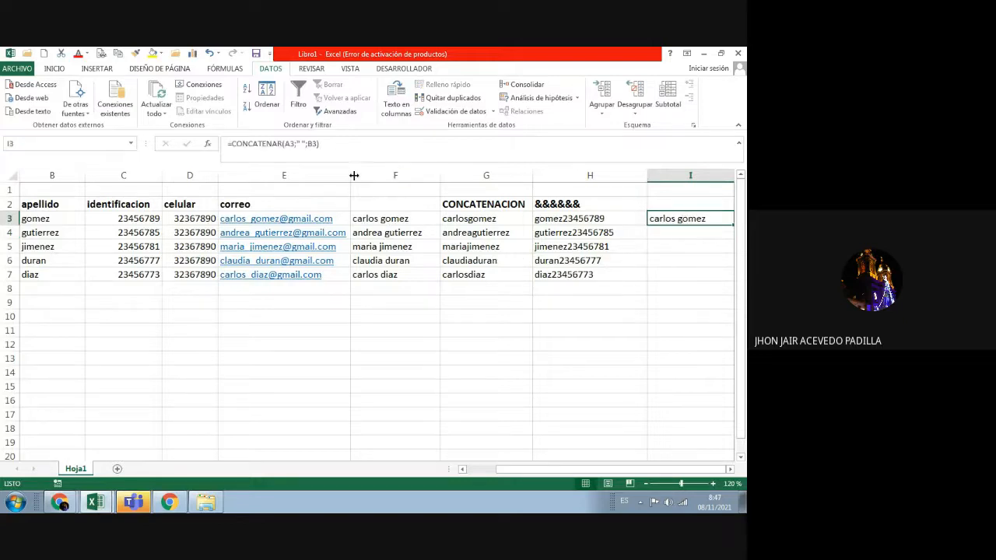
left_click_drag(350, 176, 314, 178)
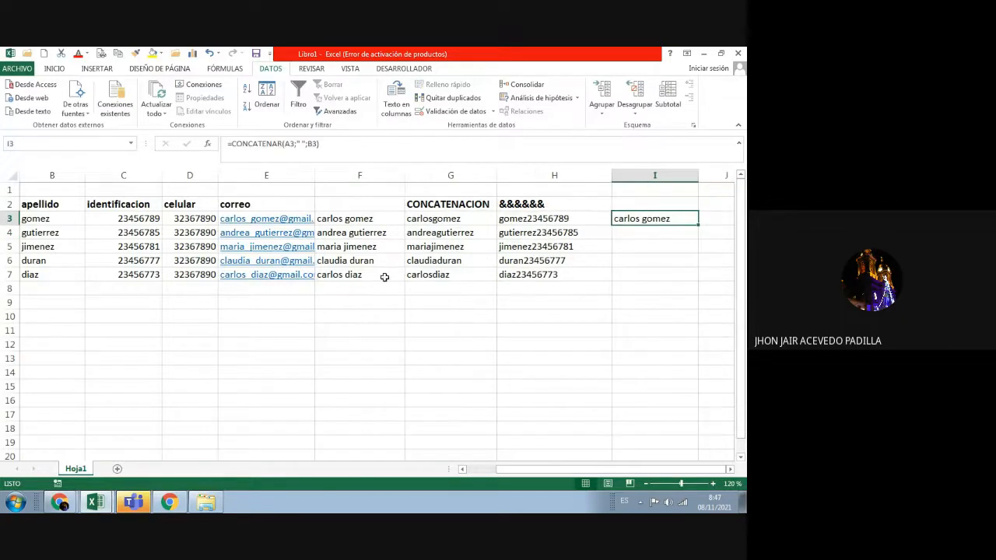
Step: Clear the old full names in F3:F7 and delete the empty column F
left_click_drag(372, 277, 357, 219)
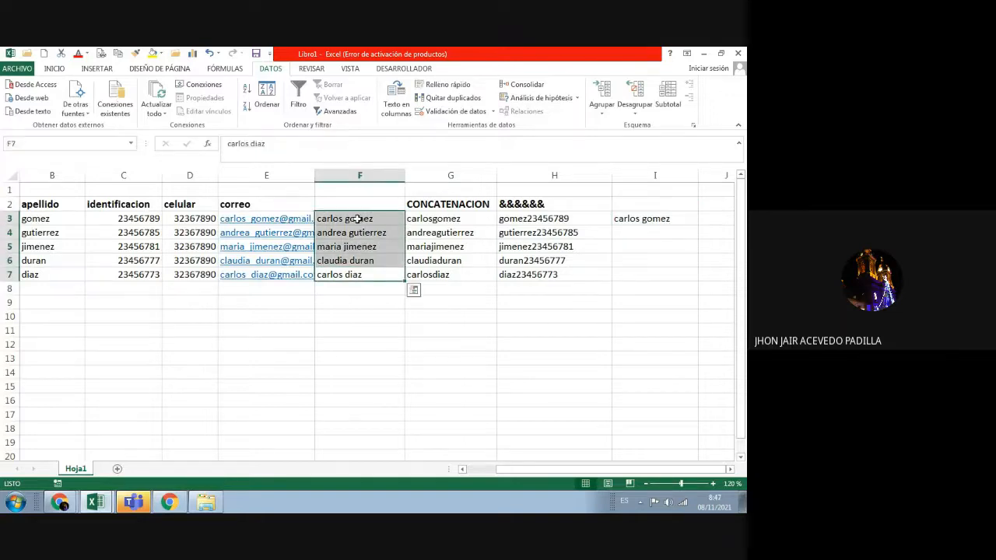
key("Delete")
left_click(346, 175)
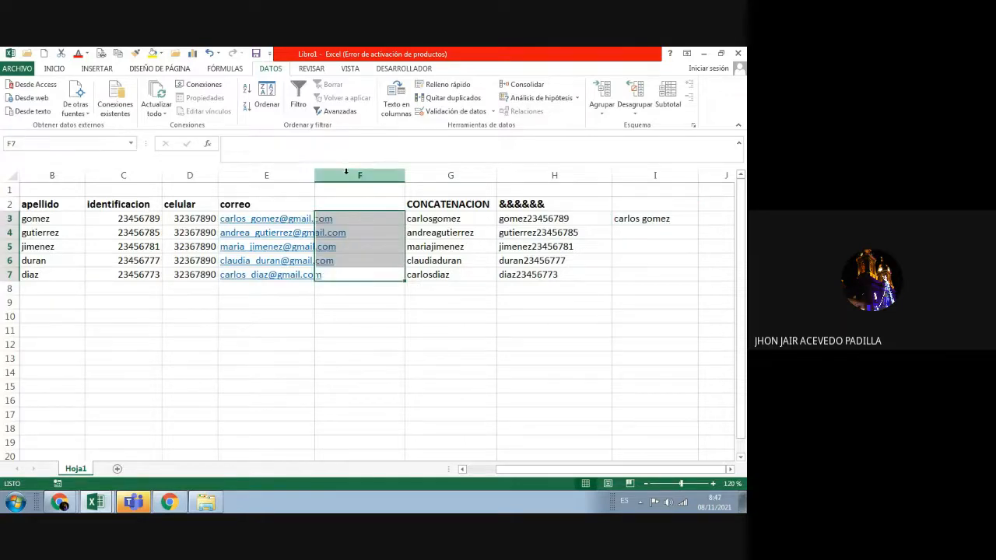
right_click(346, 173)
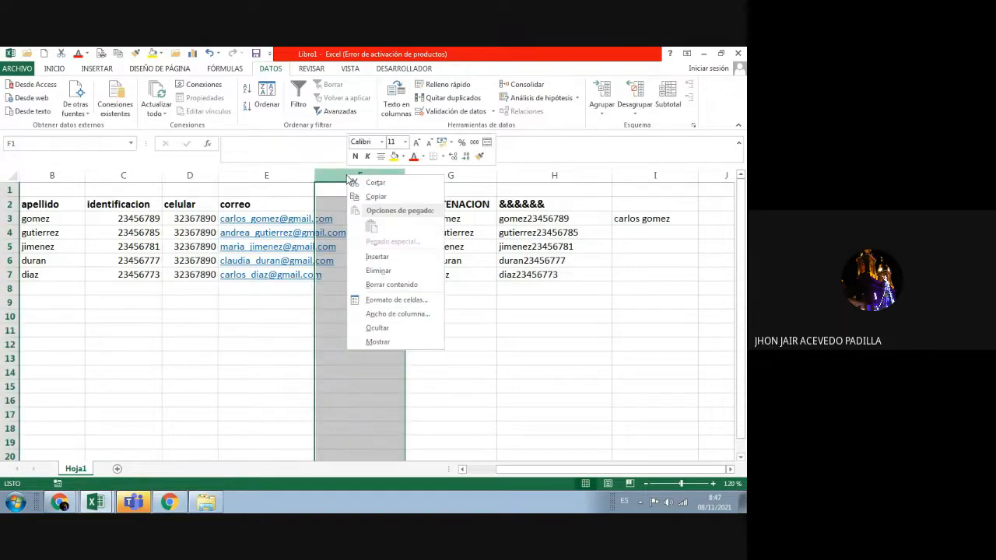
left_click(380, 272)
left_click(713, 484)
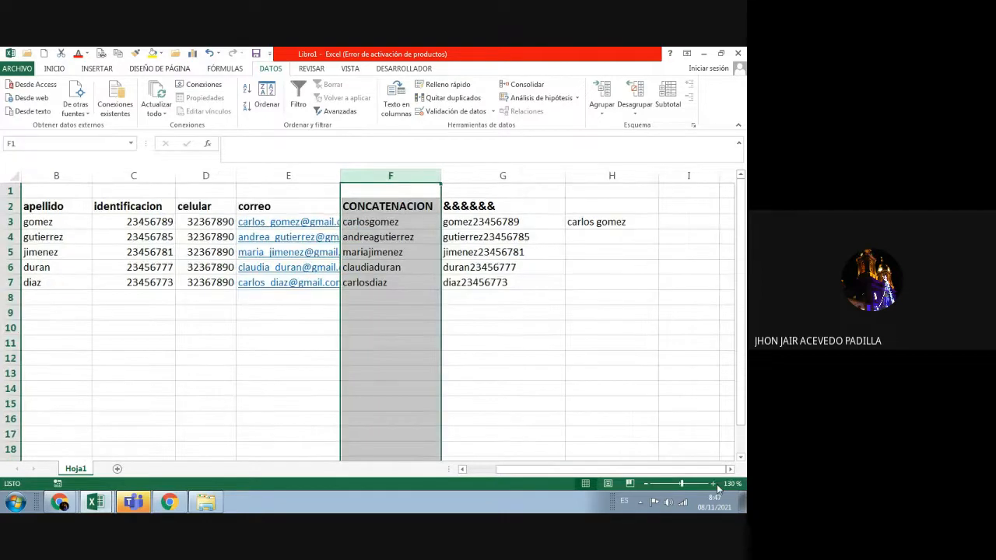
left_click(632, 314)
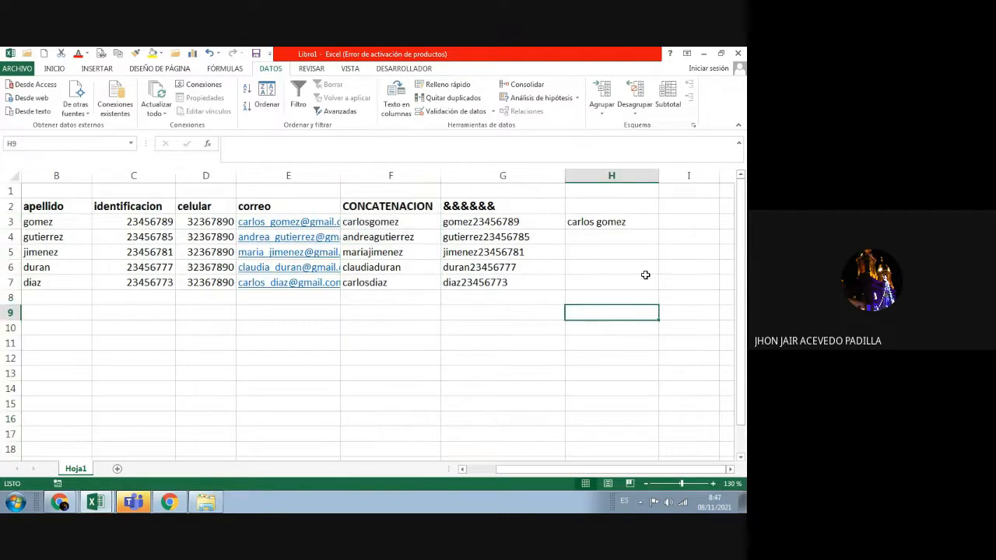
left_click(615, 228)
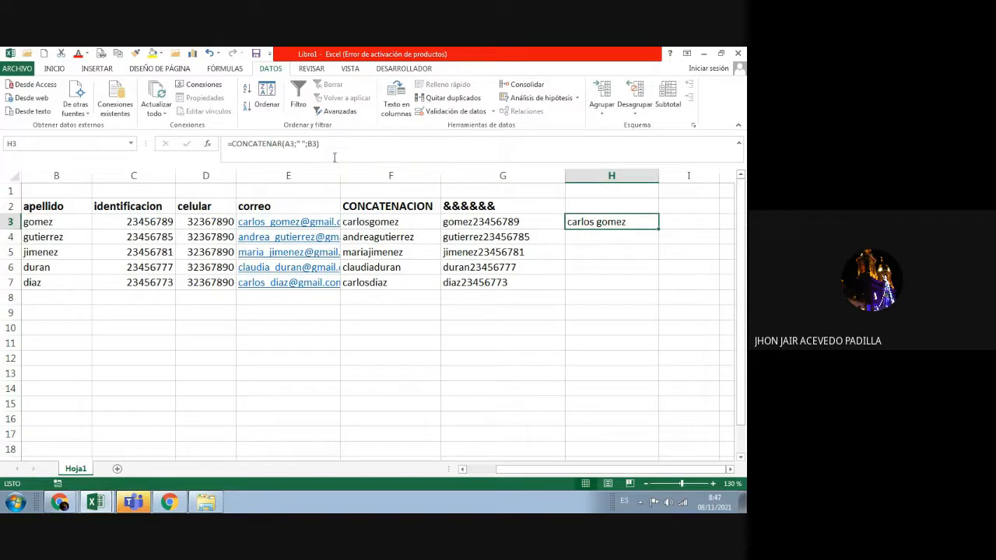
left_click(304, 143)
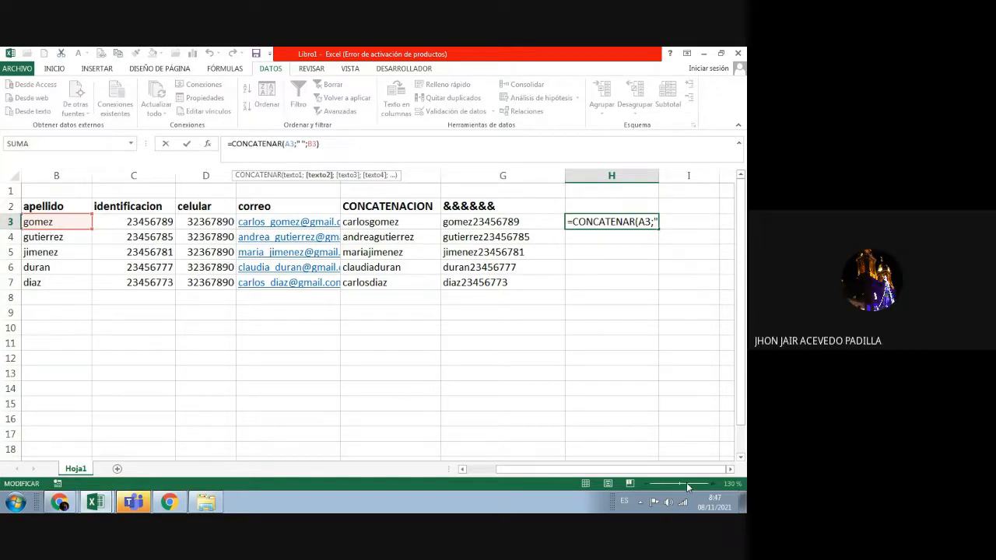
left_click(562, 389)
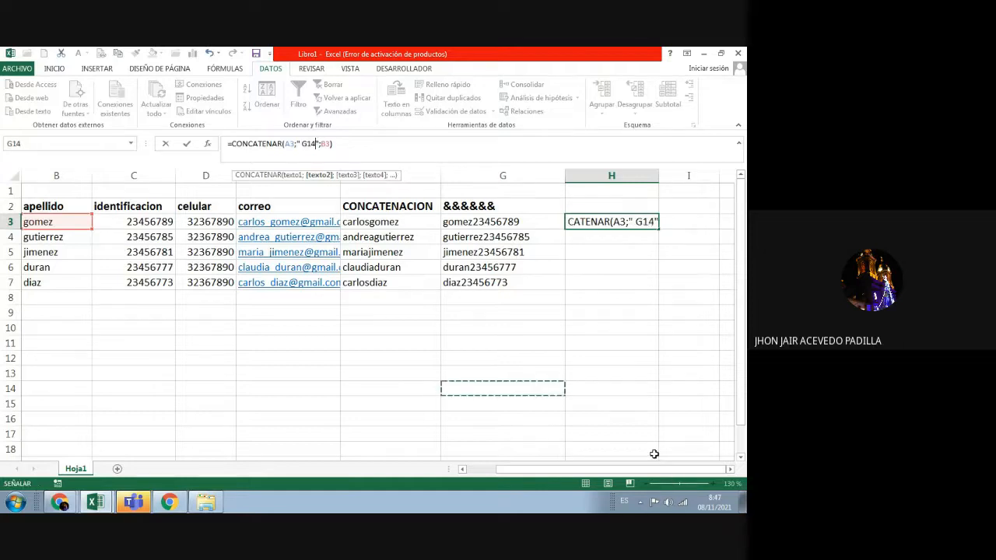
key("Escape")
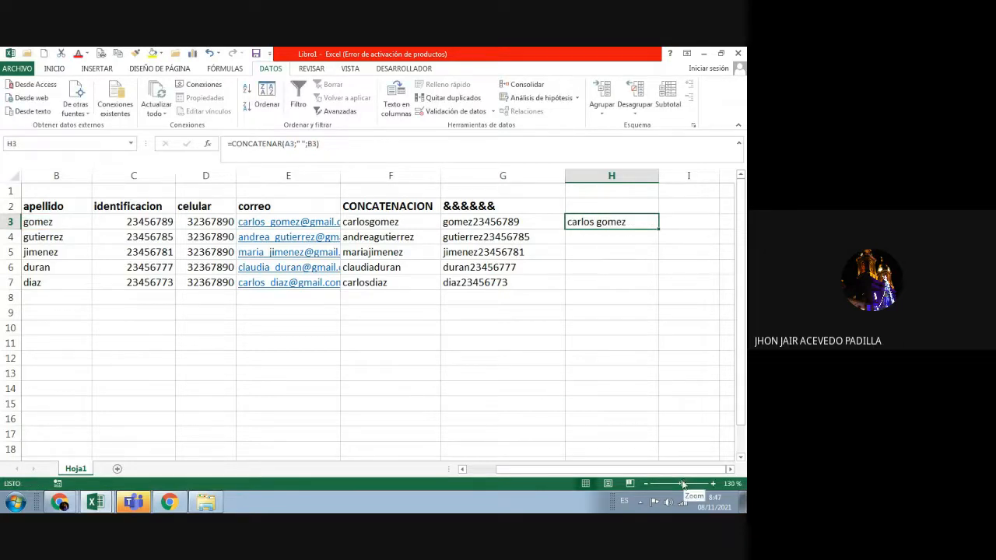
left_click_drag(682, 484, 686, 484)
left_click(575, 380)
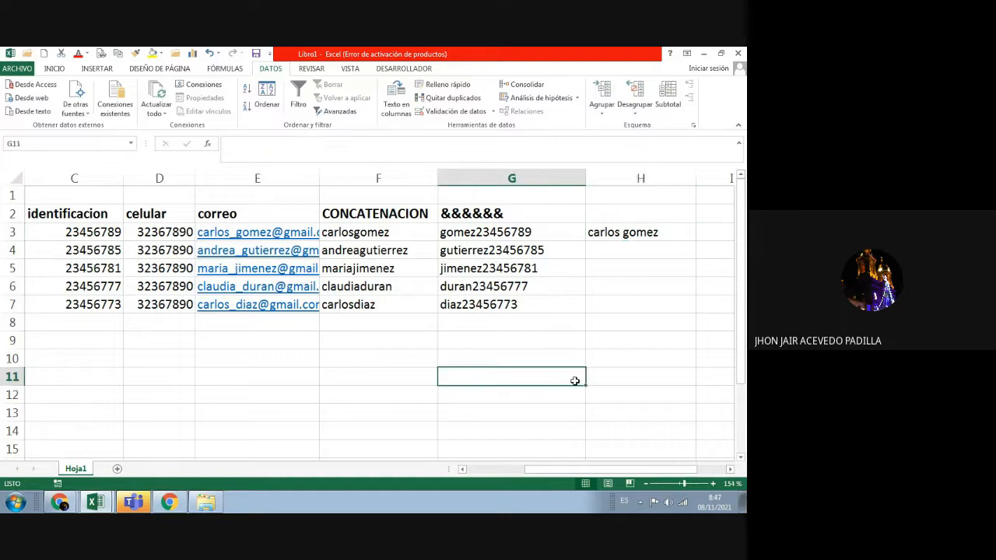
left_click(601, 232)
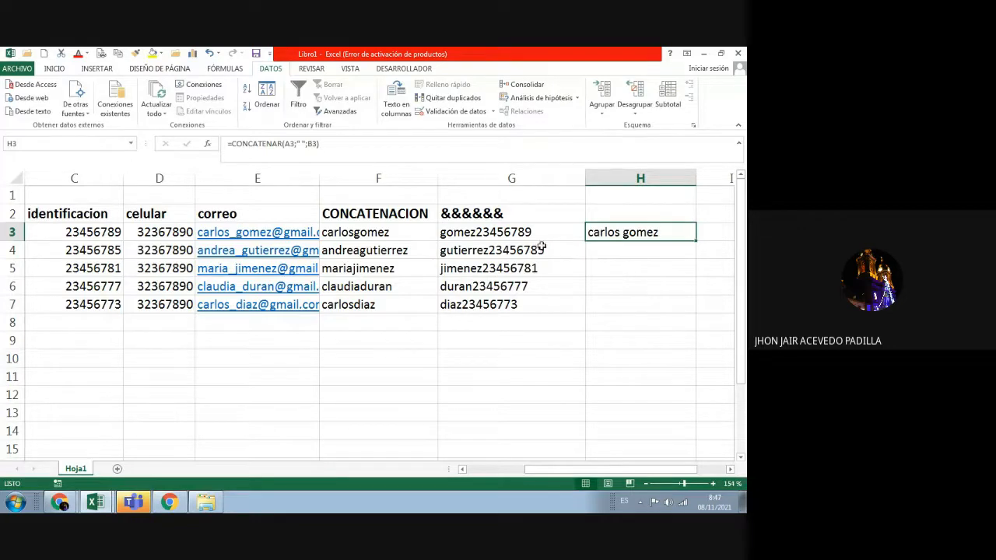
left_click(326, 147)
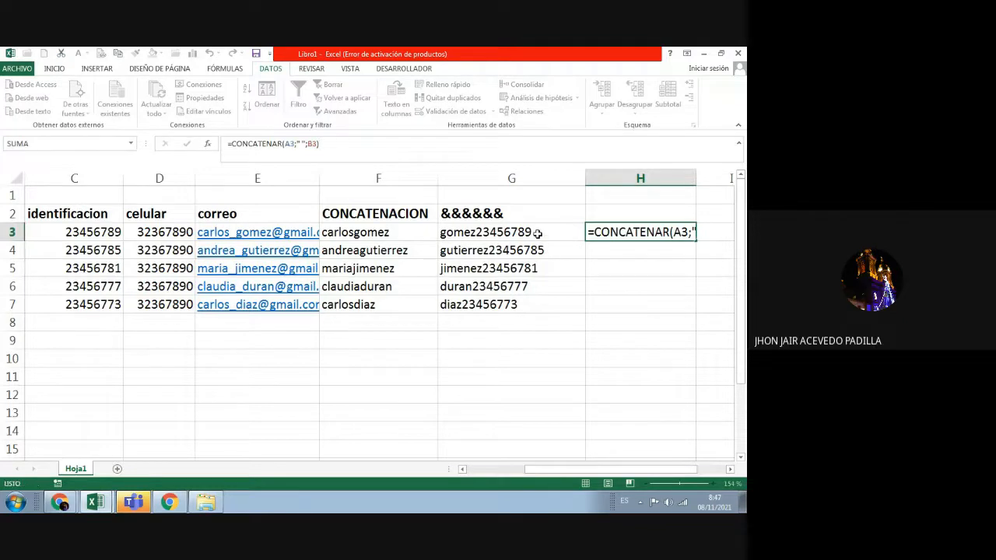
left_click(542, 237)
Step: Revise G3's formula to =B3&" "&C3
left_click(252, 147)
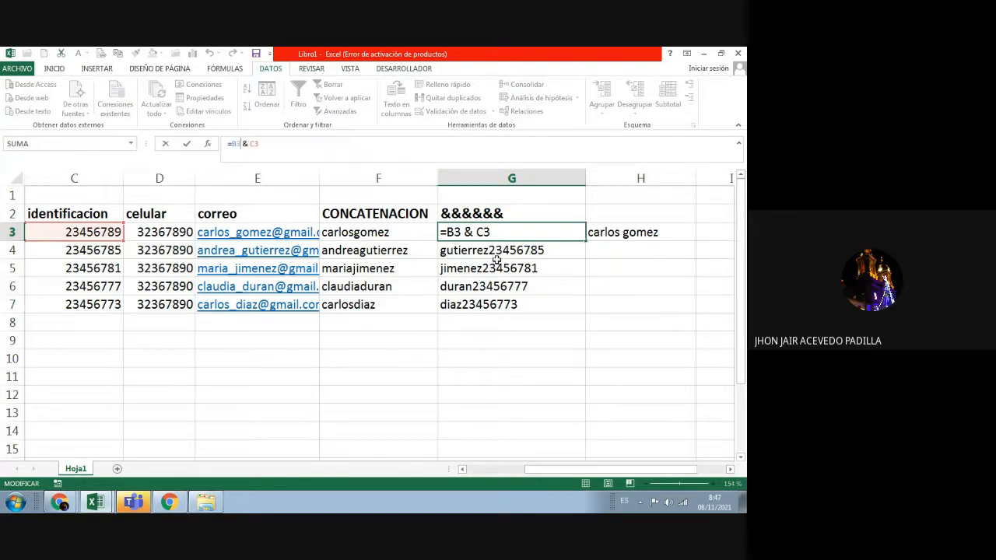
left_click(468, 232)
left_click(477, 233)
left_click(240, 146)
key("BackSpace")
type("\" \"")
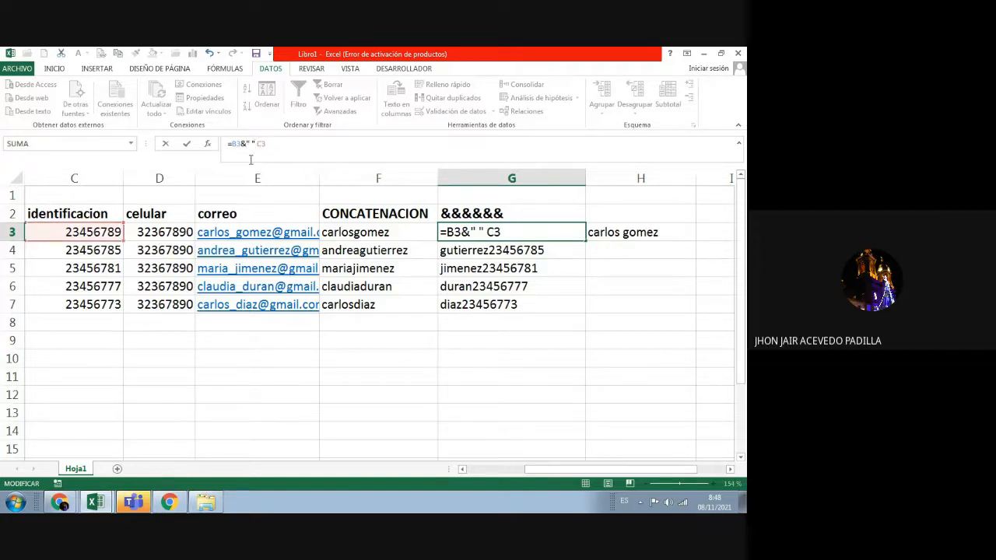
type("&")
key("Delete")
key("Return")
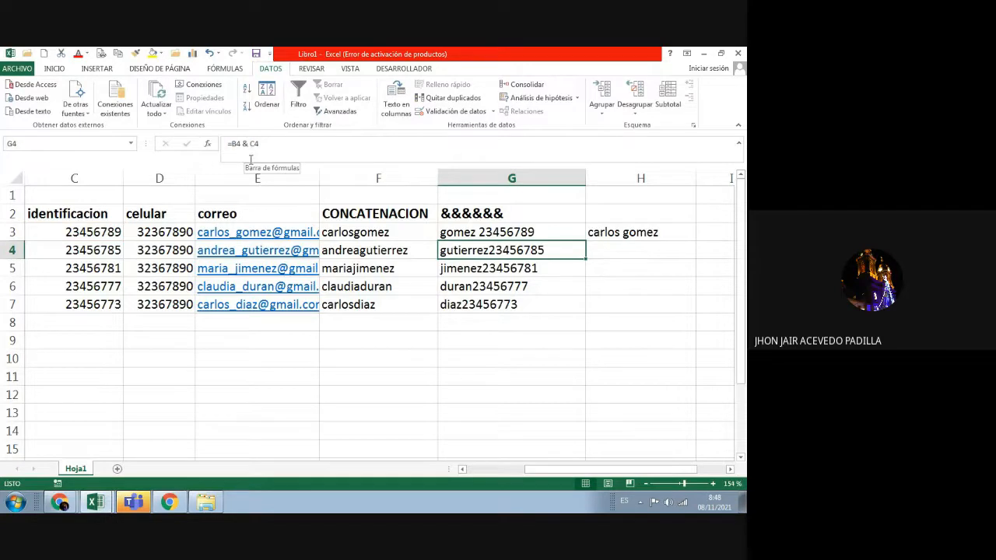
Step: Clear the contents of G3 through G7 in the & column
left_click(529, 235)
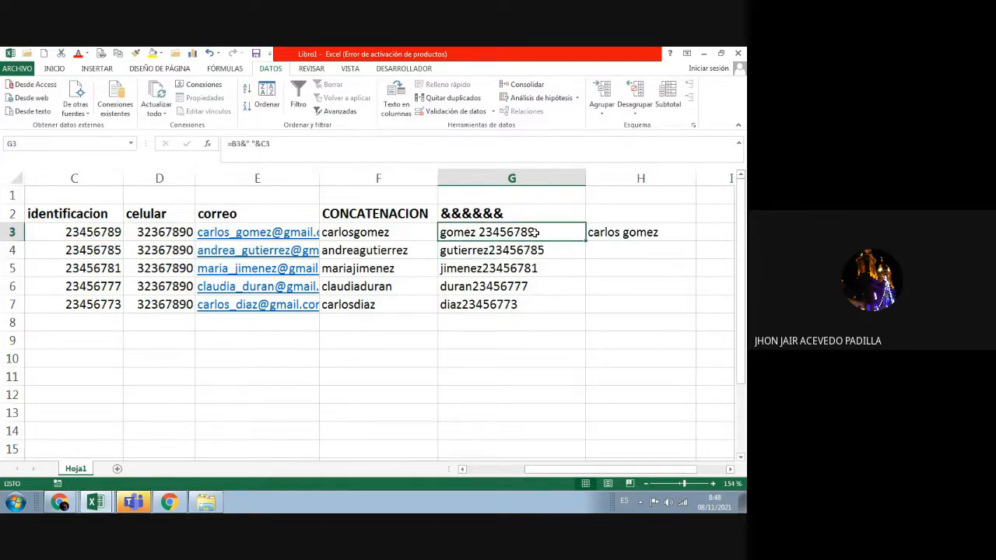
left_click_drag(536, 232, 529, 305)
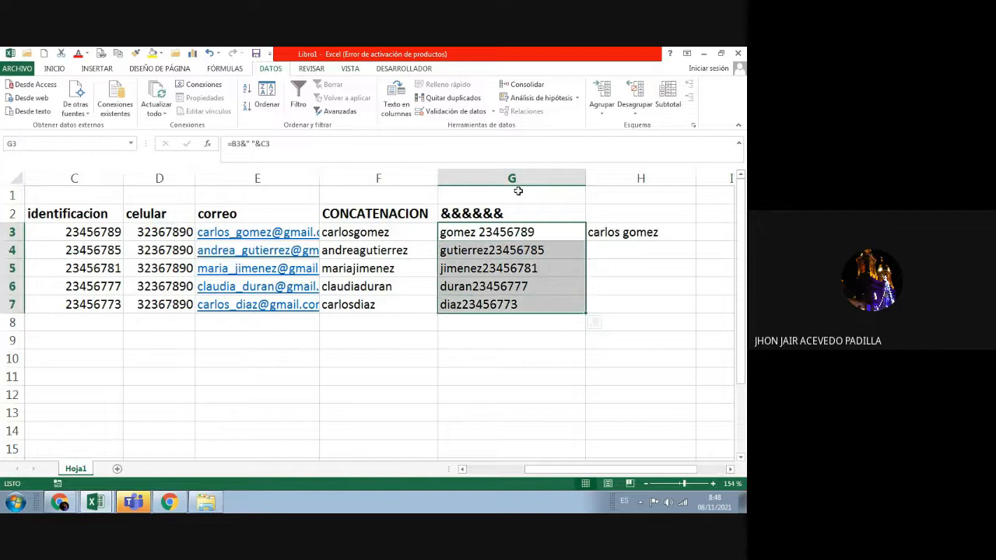
key("Delete")
Step: Check H3's CONCATENAR formula, then start a new formula in G3 with an equals sign
left_click(521, 235)
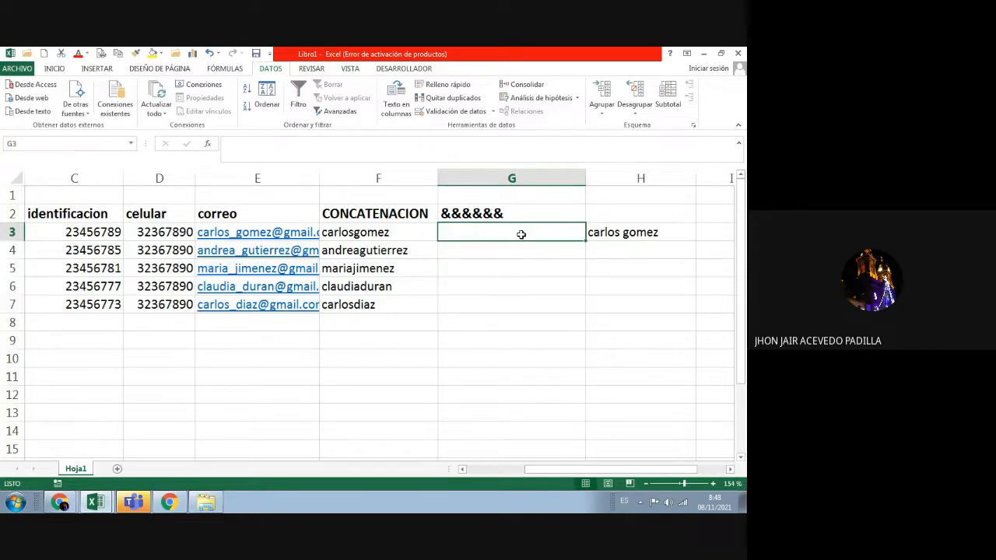
left_click(651, 231)
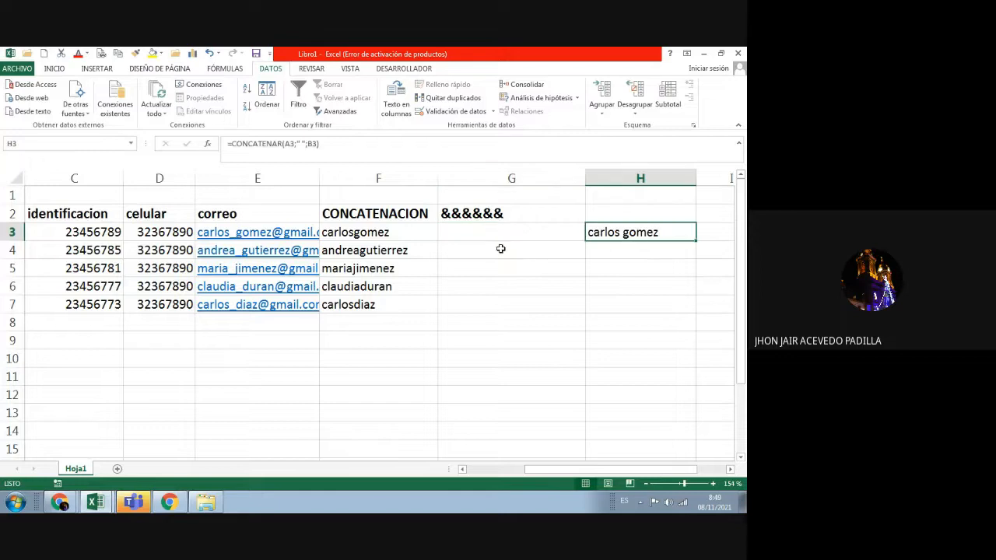
left_click(495, 235)
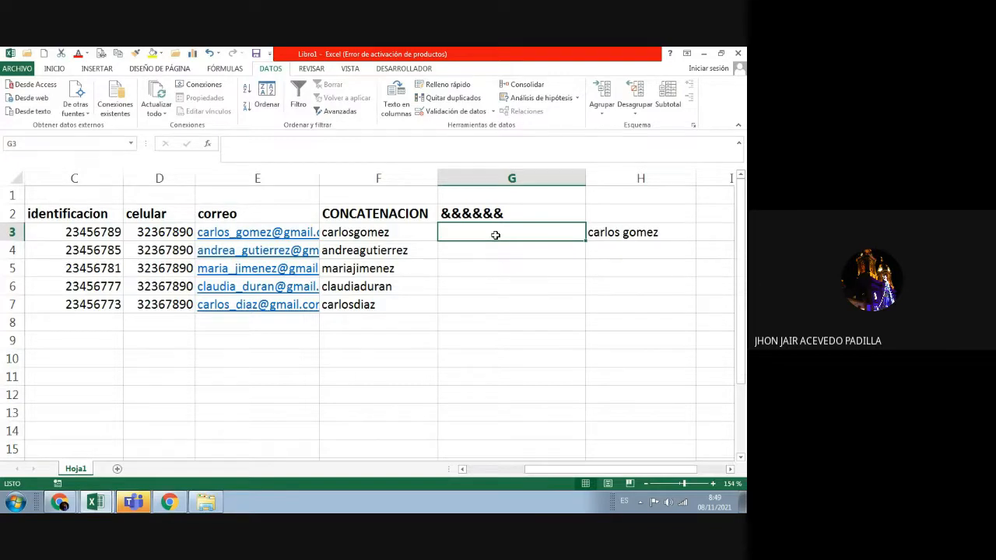
type("=")
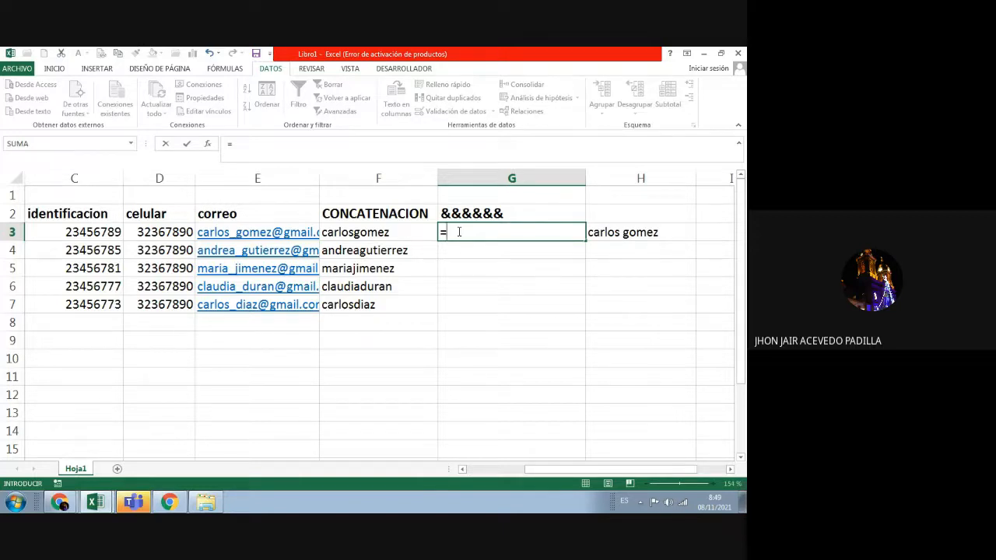
Step: Scroll back to the name columns and remove the stray D3 reference from G3's formula
left_click(490, 470)
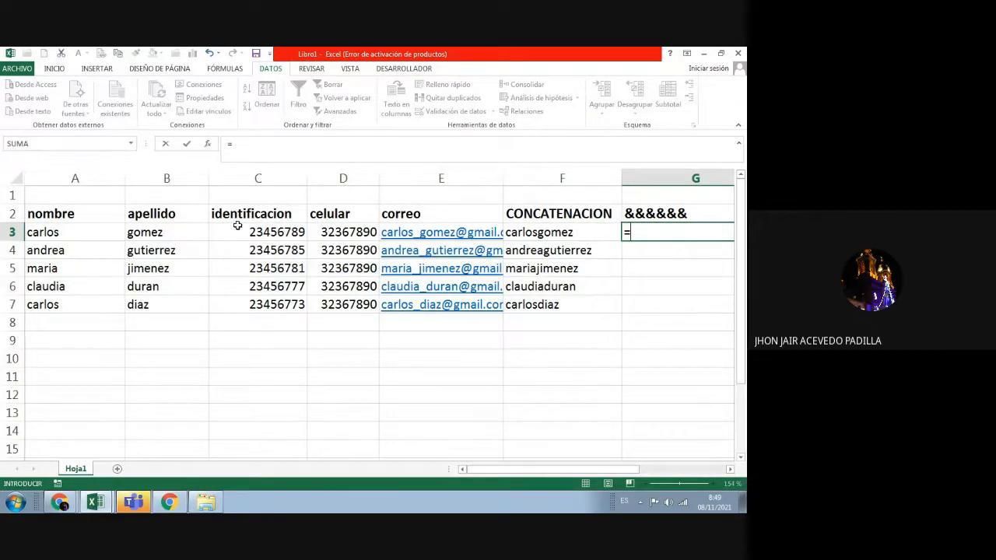
left_click(276, 230)
left_click(325, 230)
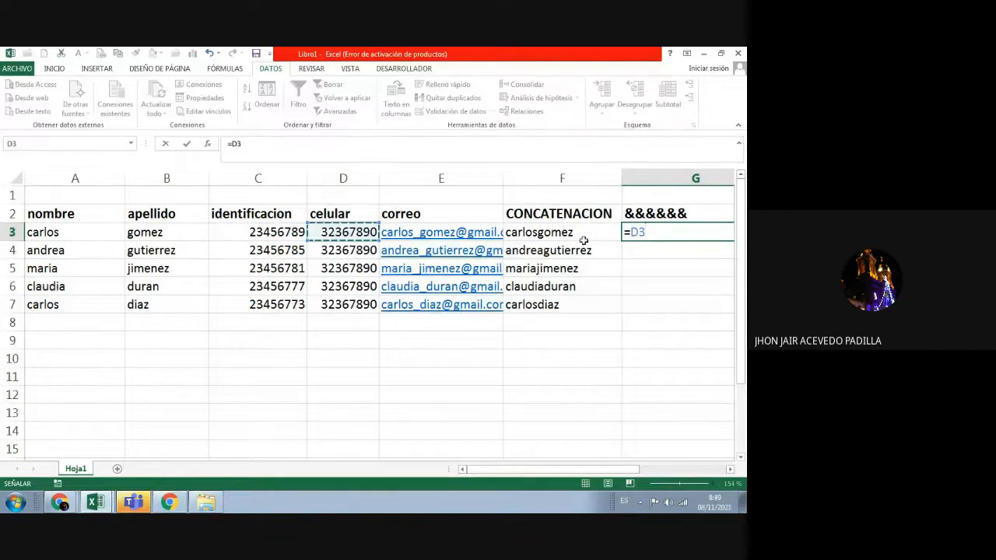
left_click(642, 232)
key("BackSpace")
key("BackSpace")
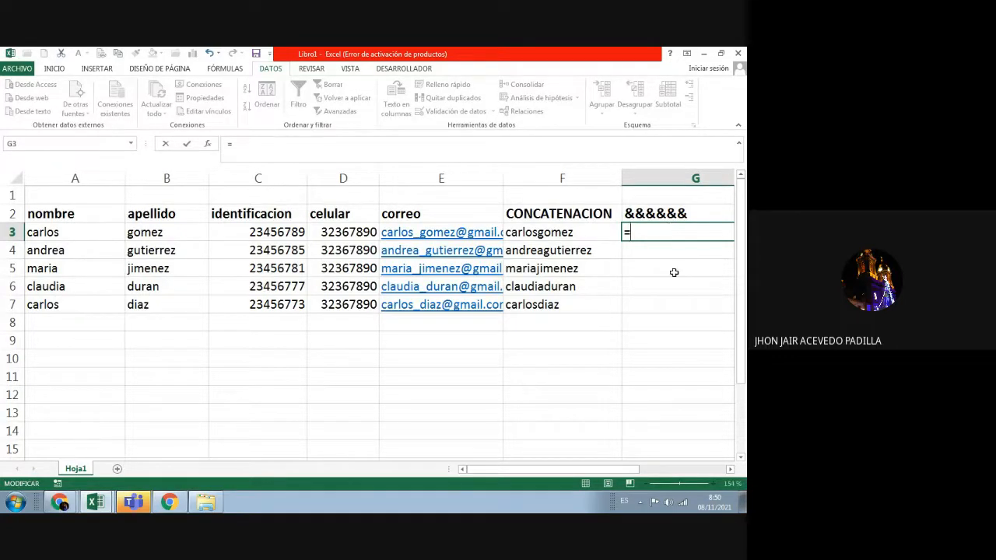
Step: Build the formula =A3&" "&B3" "&C3 in G3 and try to confirm it
left_click(73, 232)
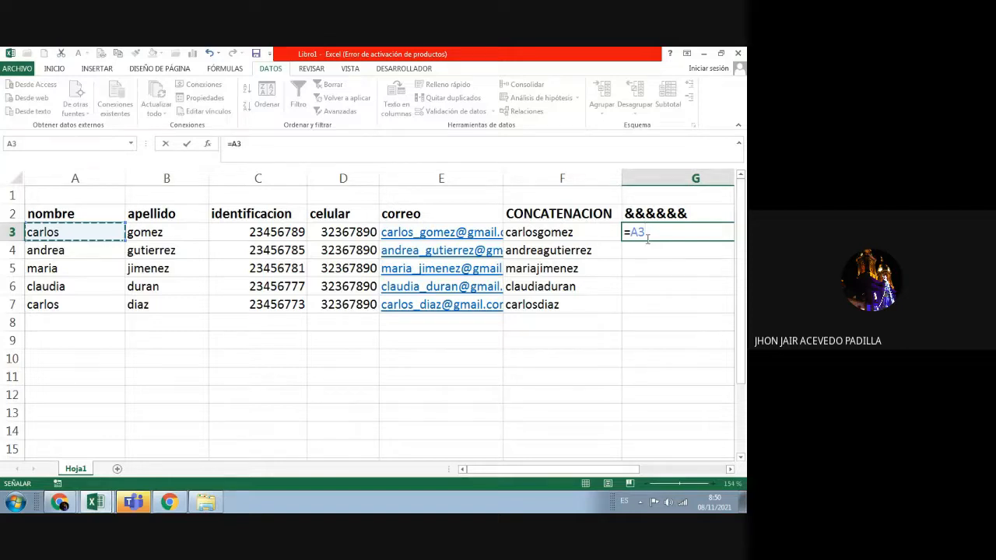
type("&")
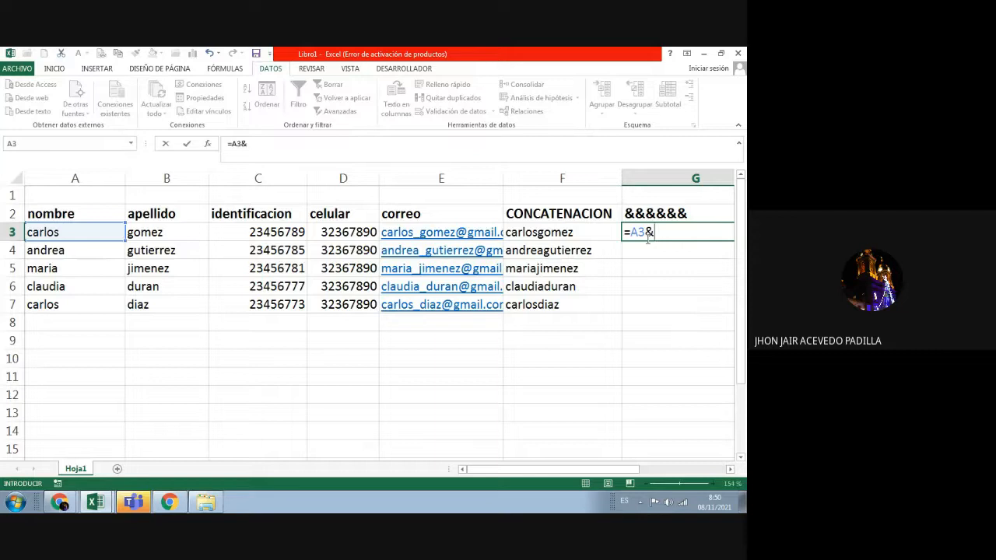
left_click(259, 145)
key("BackSpace")
type("&\" \"&")
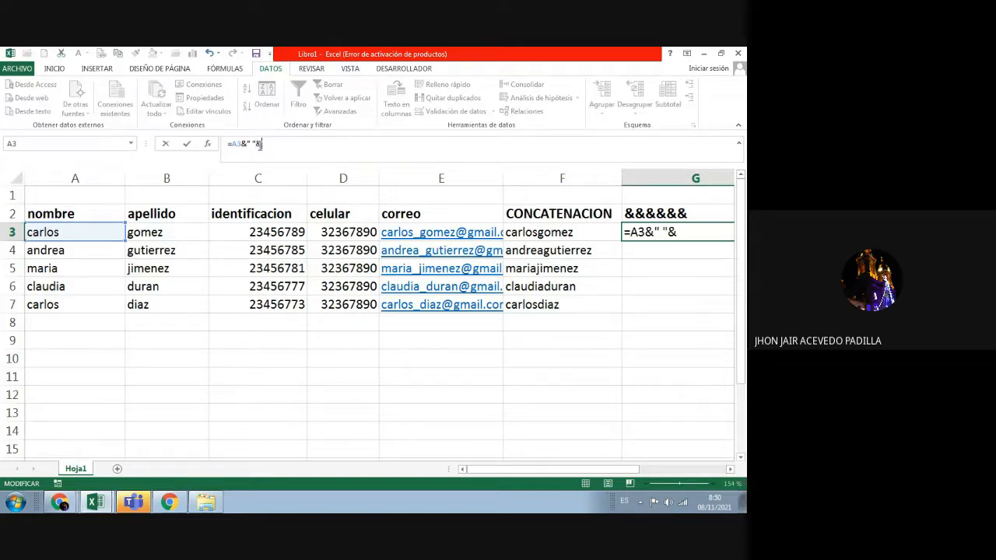
left_click(168, 233)
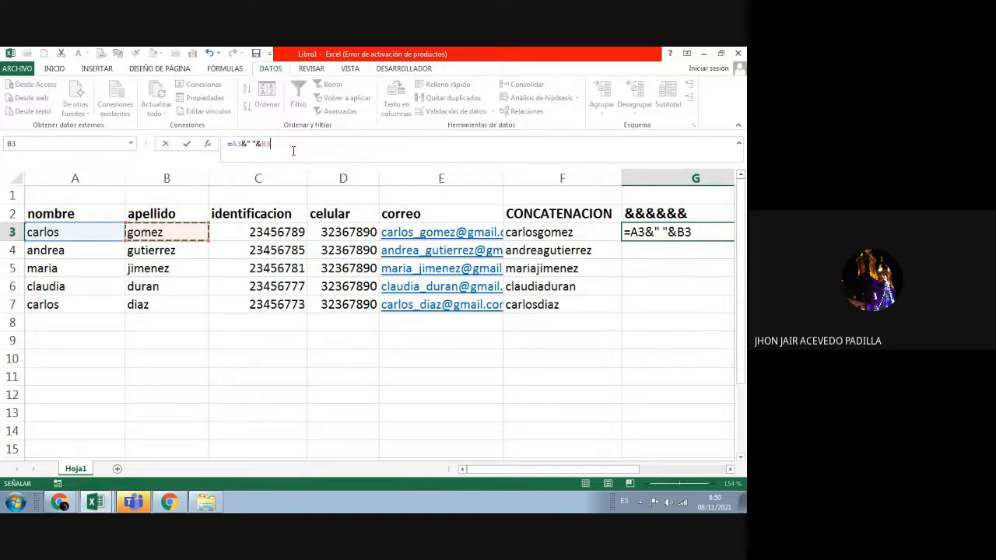
type("\" \"")
type("&")
left_click(272, 233)
left_click(317, 142)
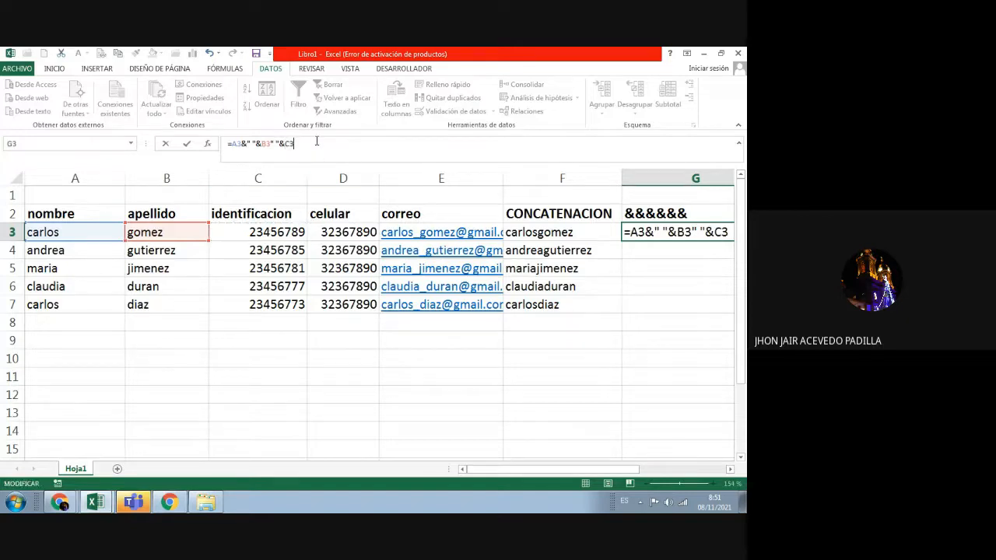
key("Return")
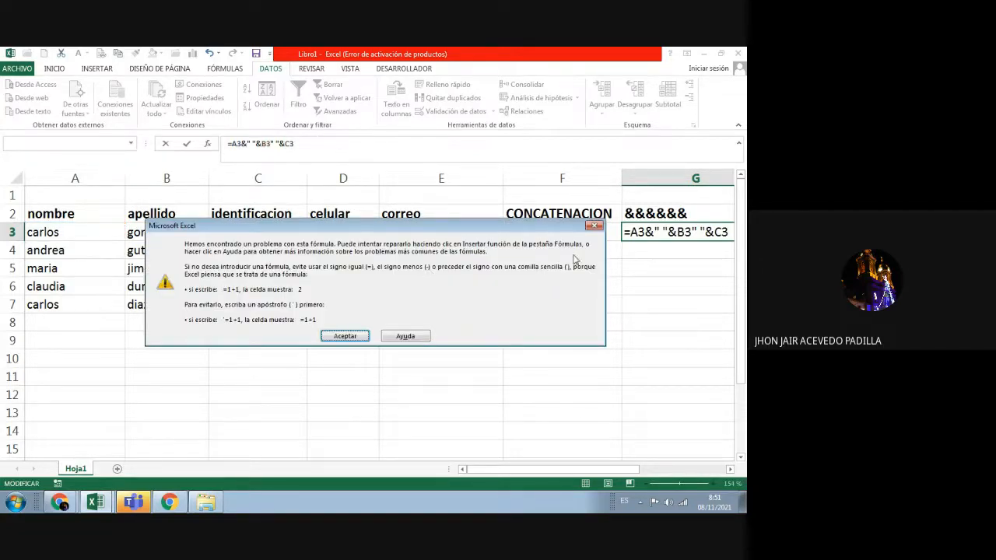
left_click(593, 226)
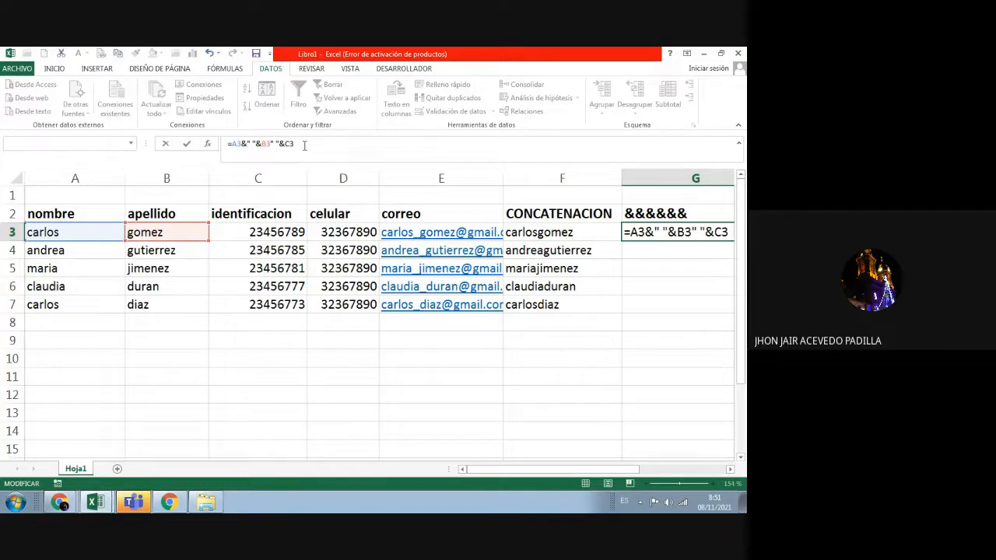
key("BackSpace")
key("BackSpace")
key("BackSpace")
key("BackSpace")
key("BackSpace")
key("BackSpace")
key("Return")
left_click(618, 235)
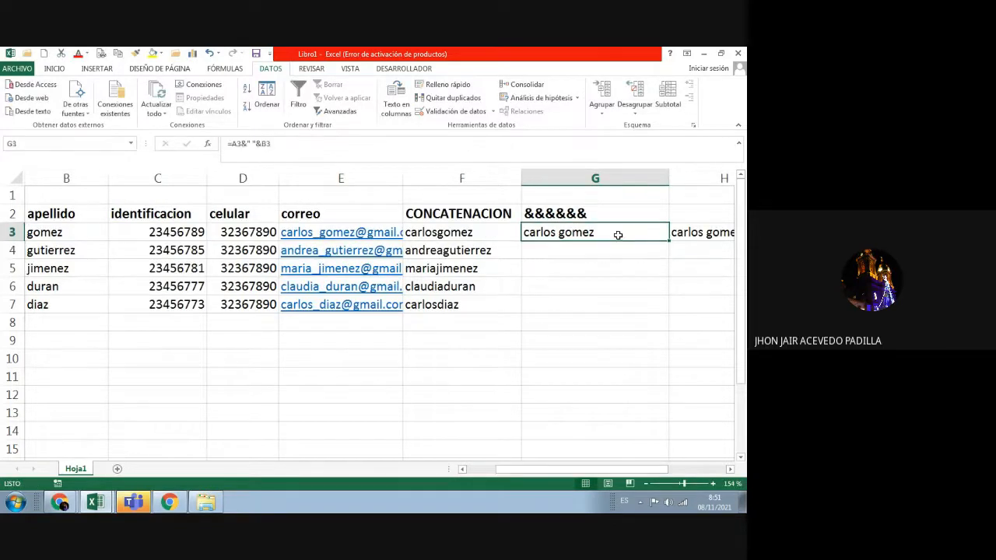
Step: Delete the CONCATENAR result from cell H3
left_click(702, 232)
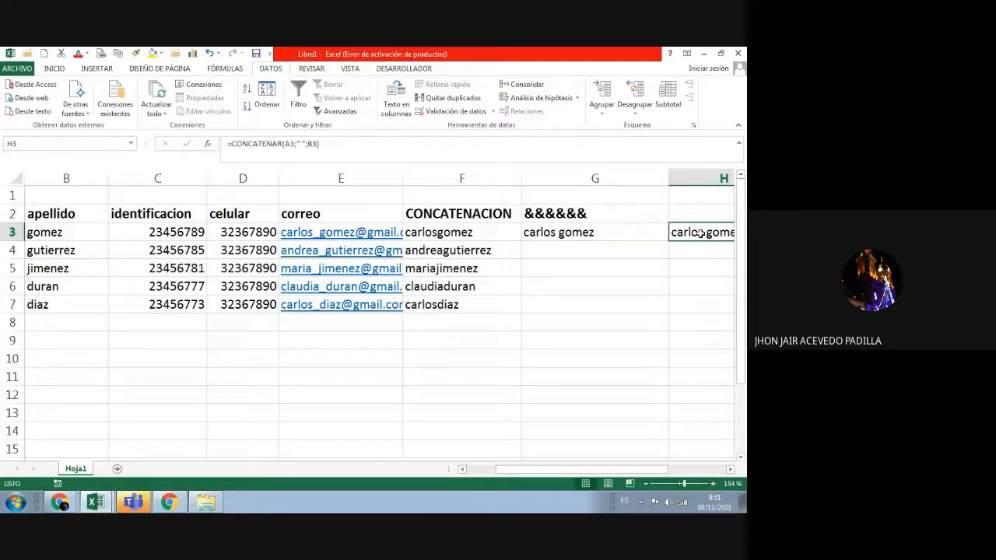
key("Delete")
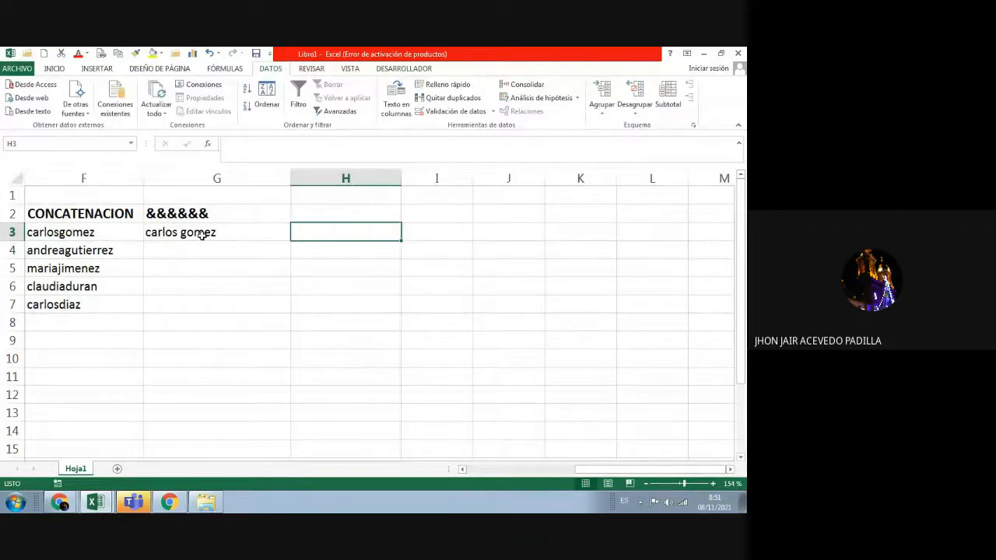
left_click(192, 232)
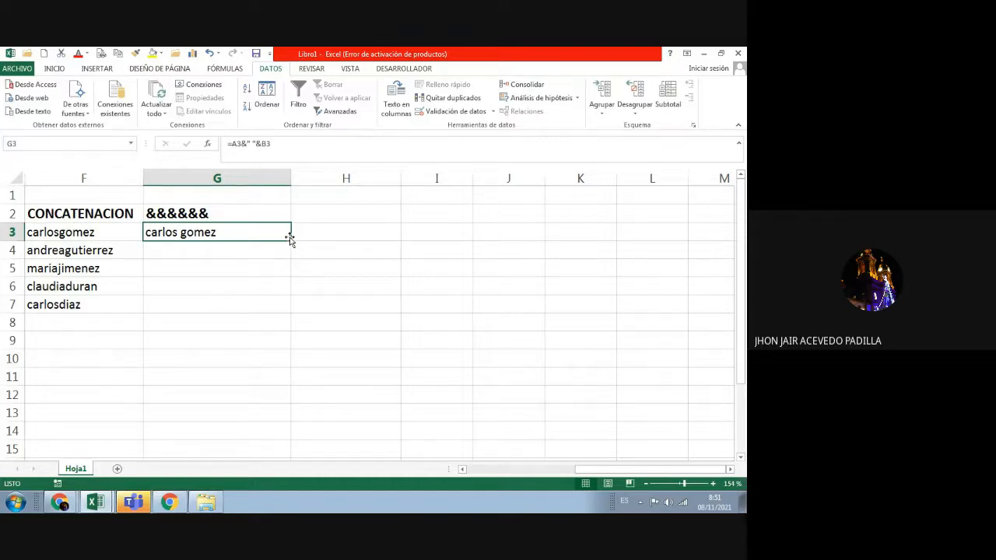
left_click(296, 247)
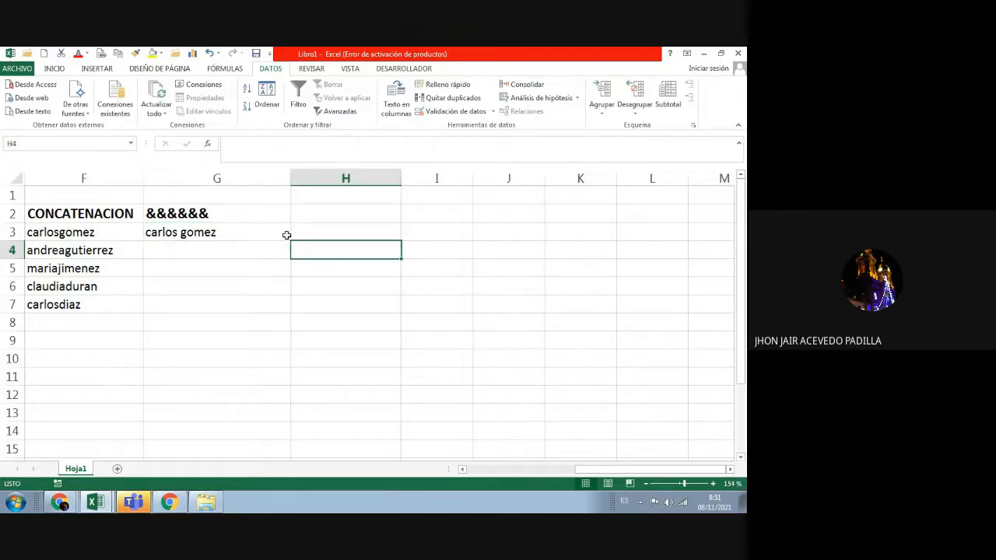
left_click(276, 219)
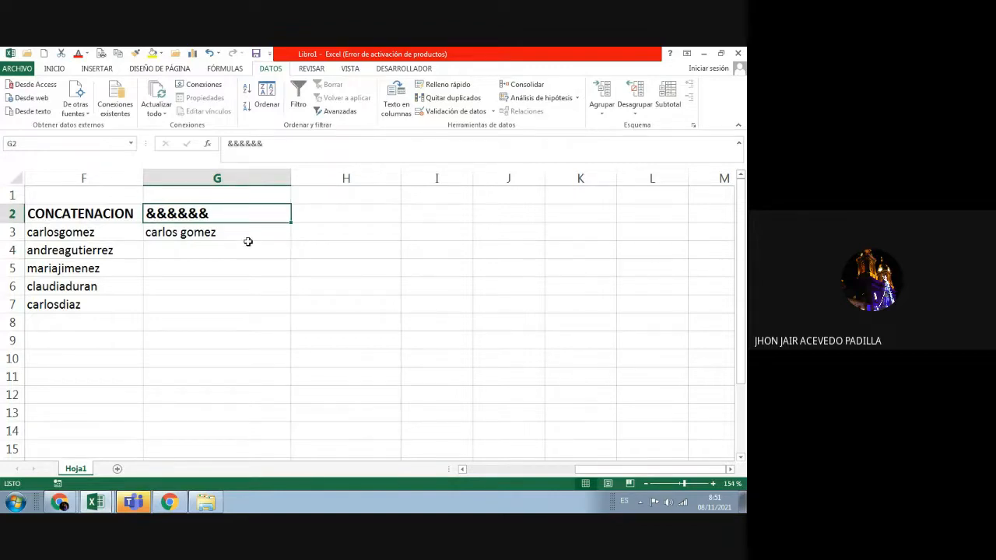
Step: Fill G3's =A3&" "&B3 formula down through G7 to list every full name
left_click(255, 238)
mouse_move(291, 243)
left_mouse_down()
mouse_move(296, 263)
mouse_move(291, 248)
left_mouse_up()
left_click(287, 236)
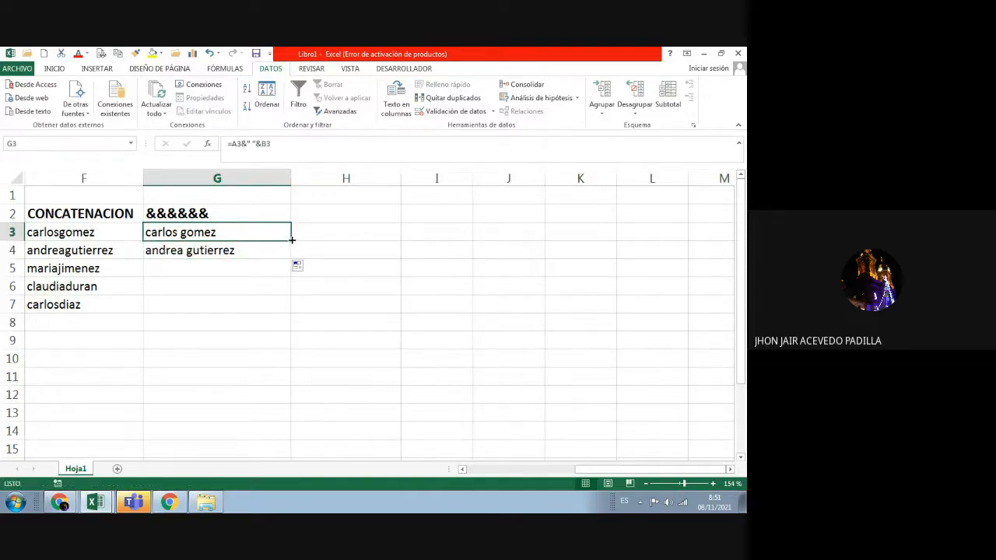
left_click_drag(292, 240, 284, 307)
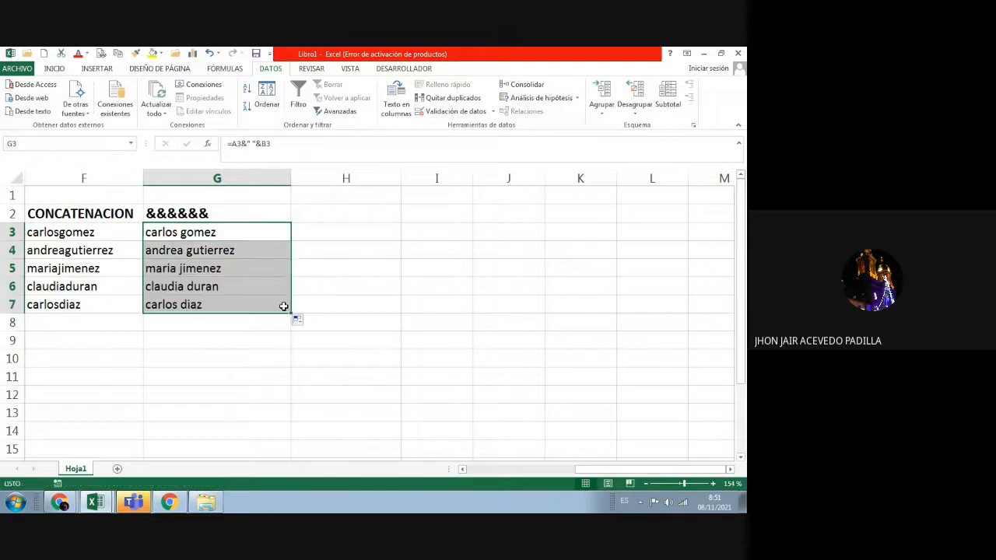
left_click(343, 317)
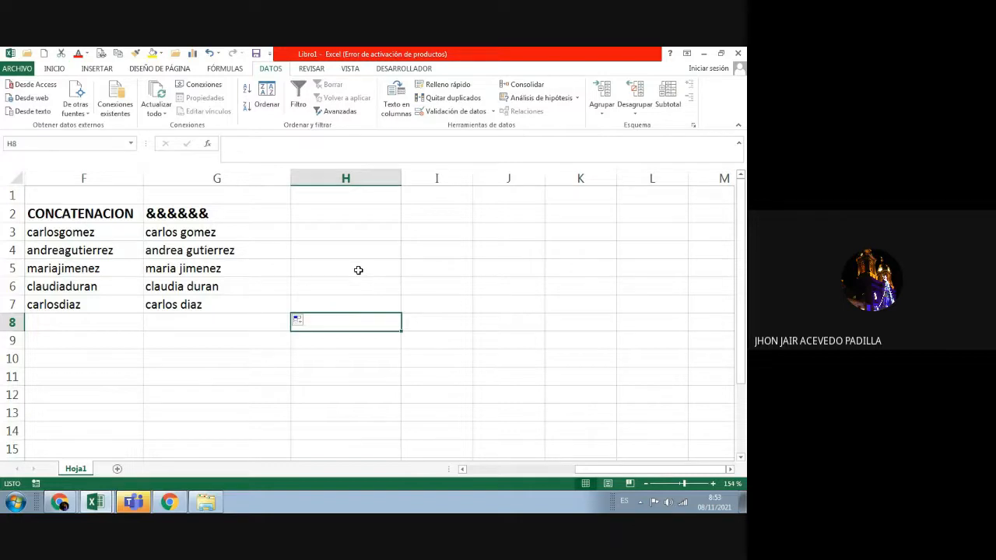
Step: In the Google Meet call, hide the screen-sharing notice and unmute the microphone
left_click(166, 502)
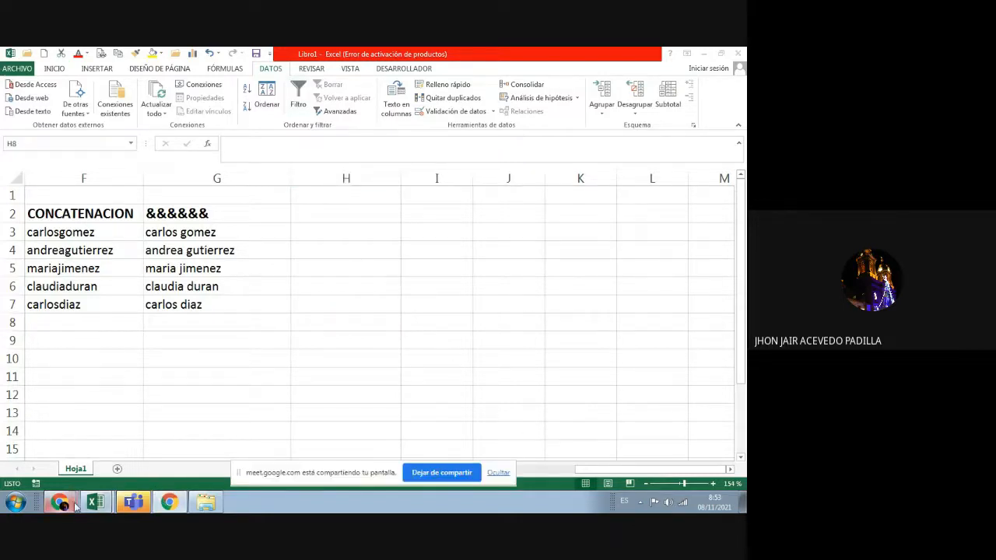
mouse_move(71, 504)
left_click(86, 473)
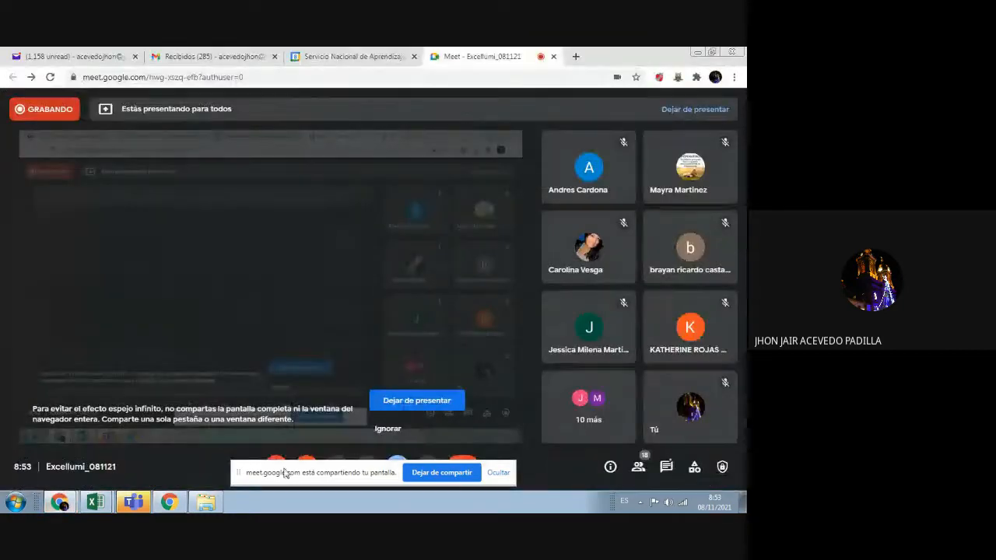
left_click(495, 472)
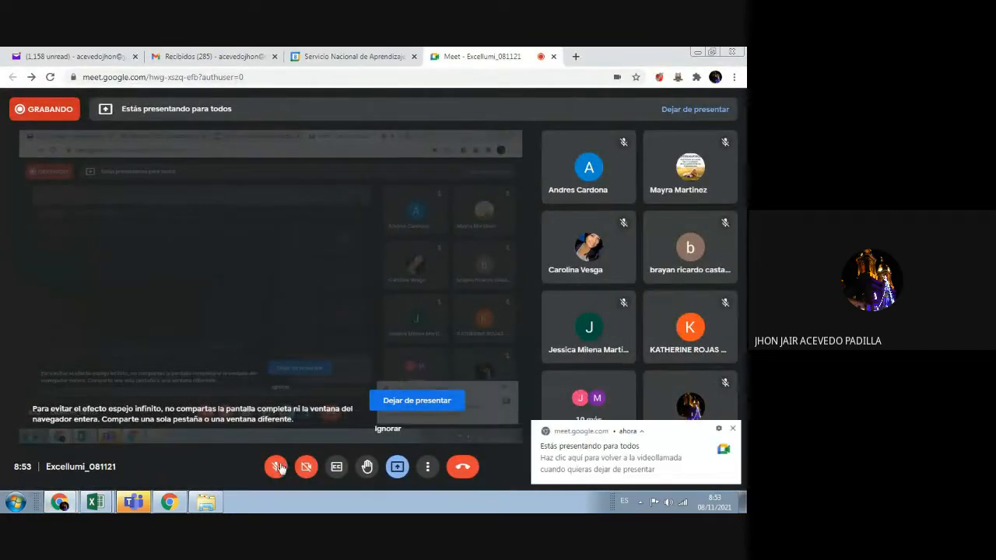
left_click(277, 467)
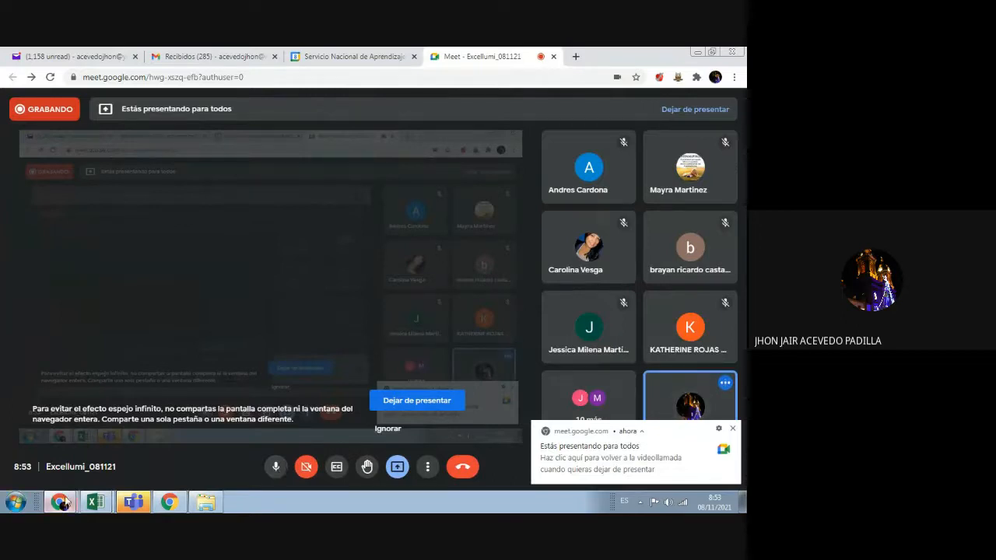
Step: Bring the Libro1 workbook back to the front in Excel
mouse_move(96, 491)
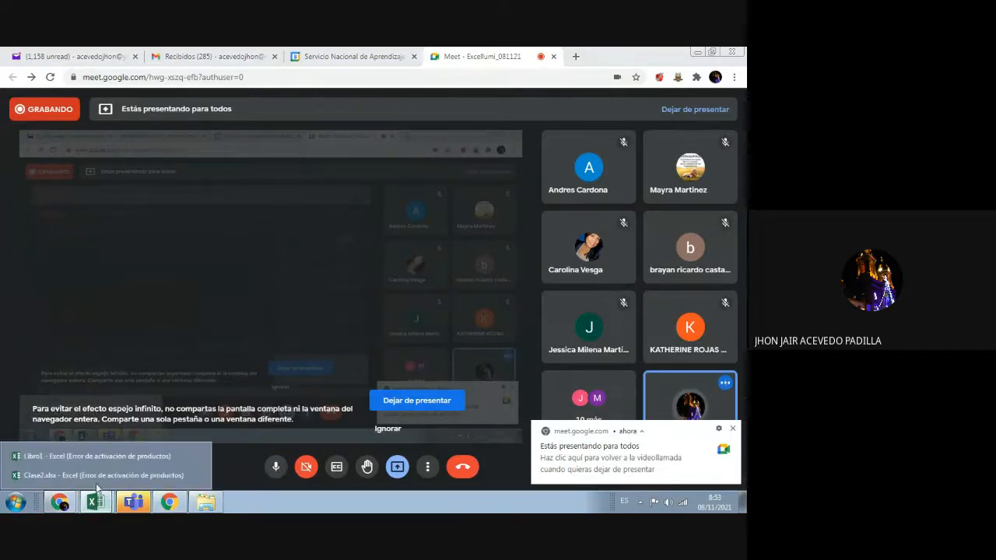
left_click(99, 474)
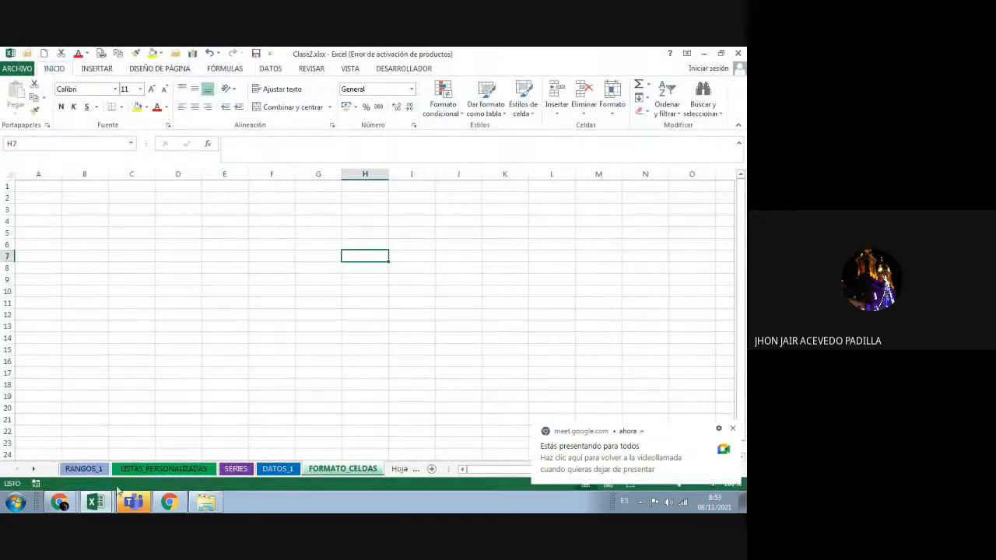
mouse_move(95, 499)
left_click(88, 459)
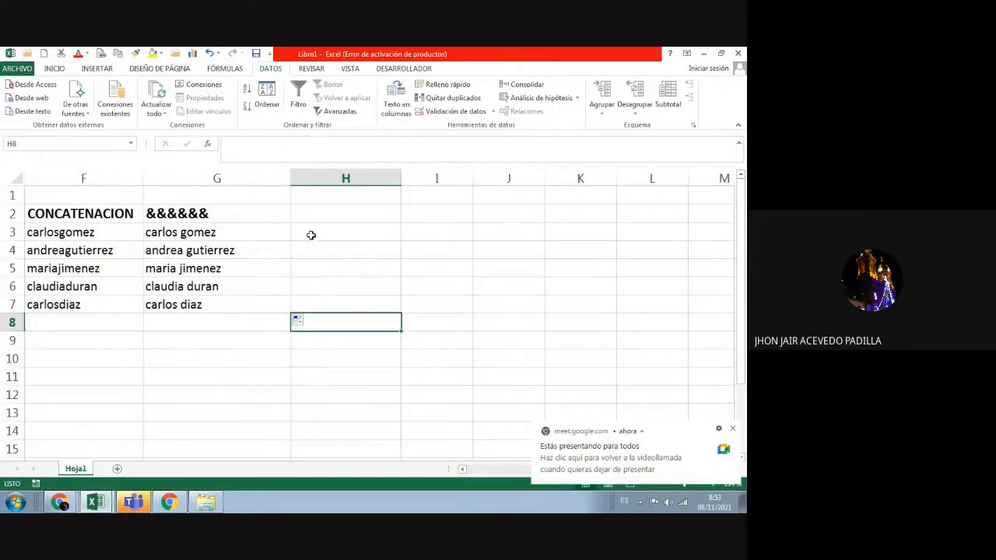
Step: Start typing "= El señor" into cell H3 beside the contact table
left_click(310, 235)
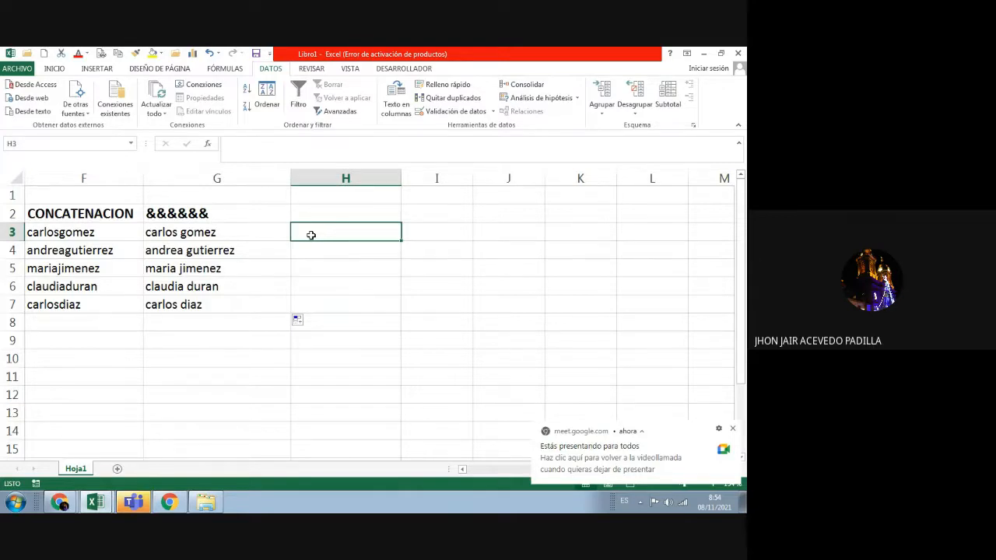
double_click(310, 235)
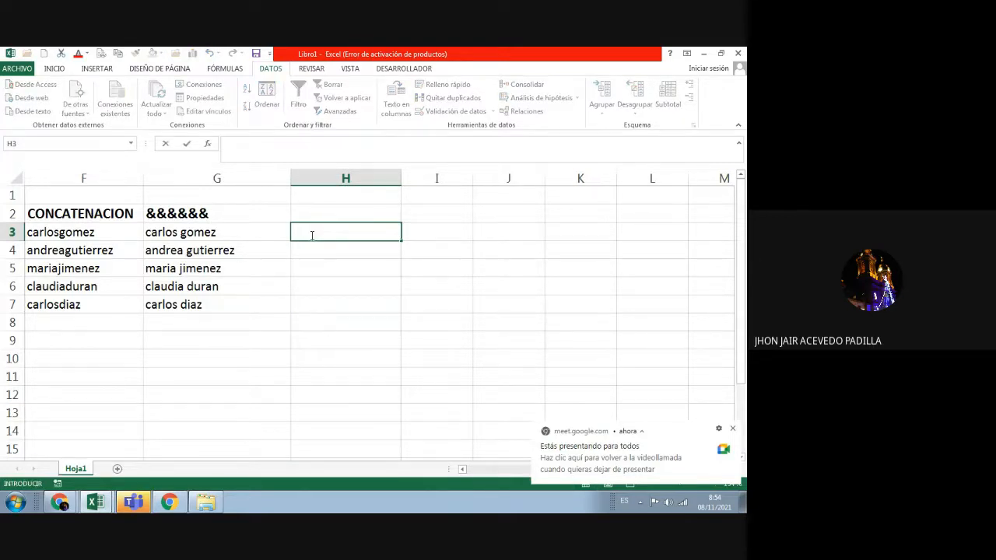
type("=")
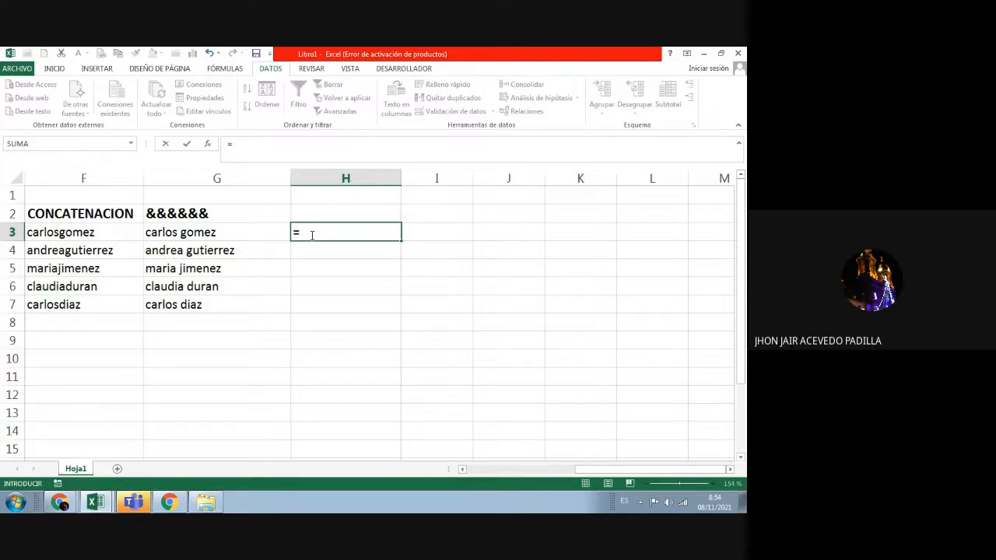
type("El s")
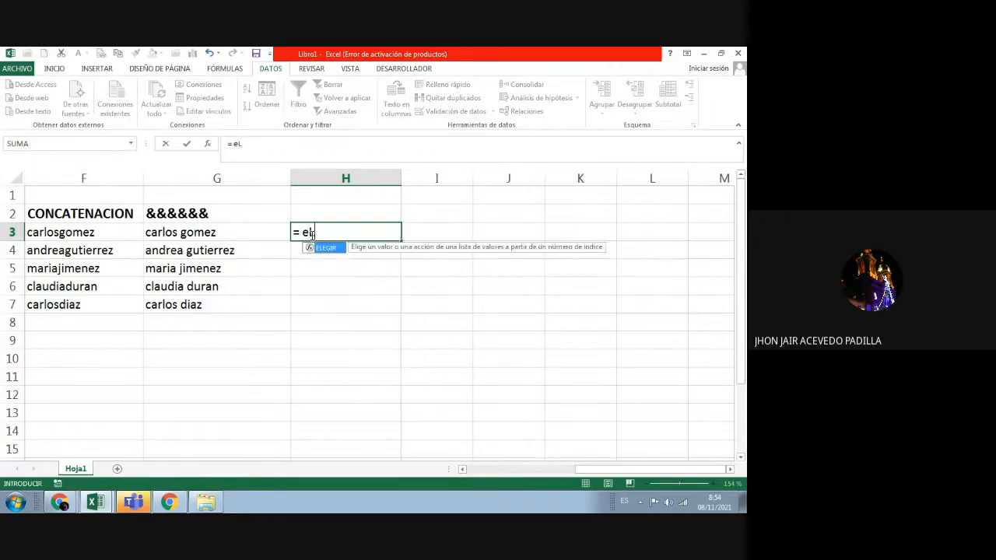
type("e")
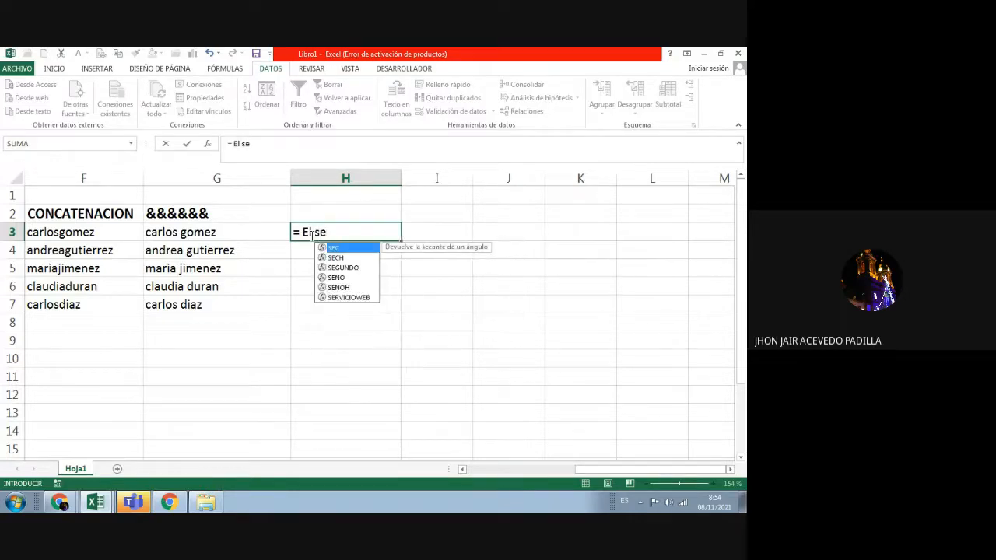
type("ñ")
key("BackSpace")
type("ñor")
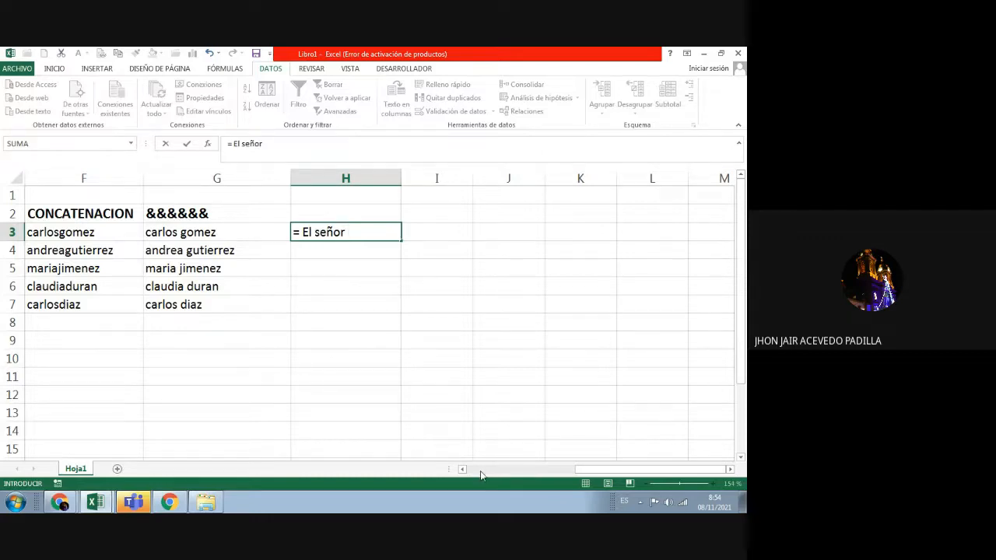
left_click(480, 471)
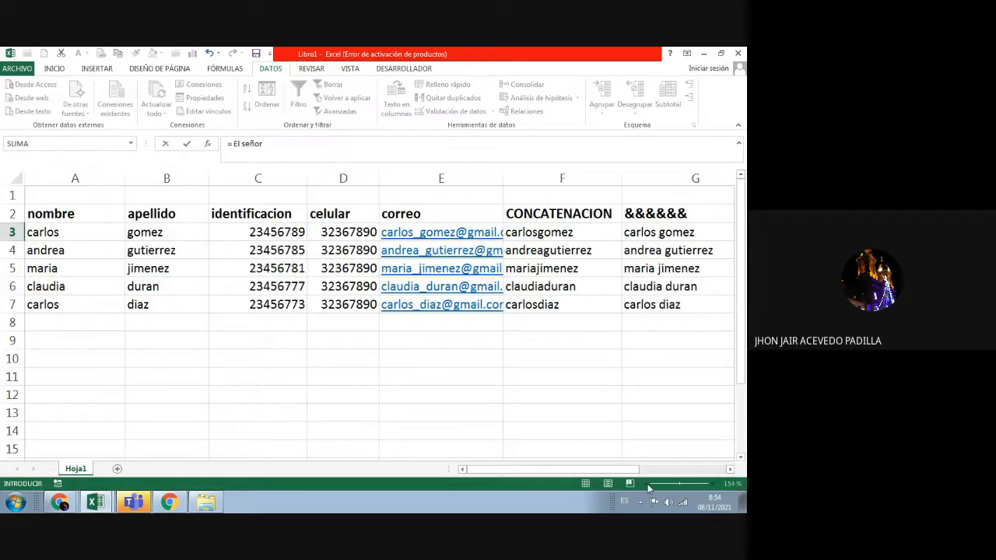
Step: Cancel the H3 entry, zoom the sheet to 130% and narrow the identificacion column
left_click(611, 432)
key("Escape")
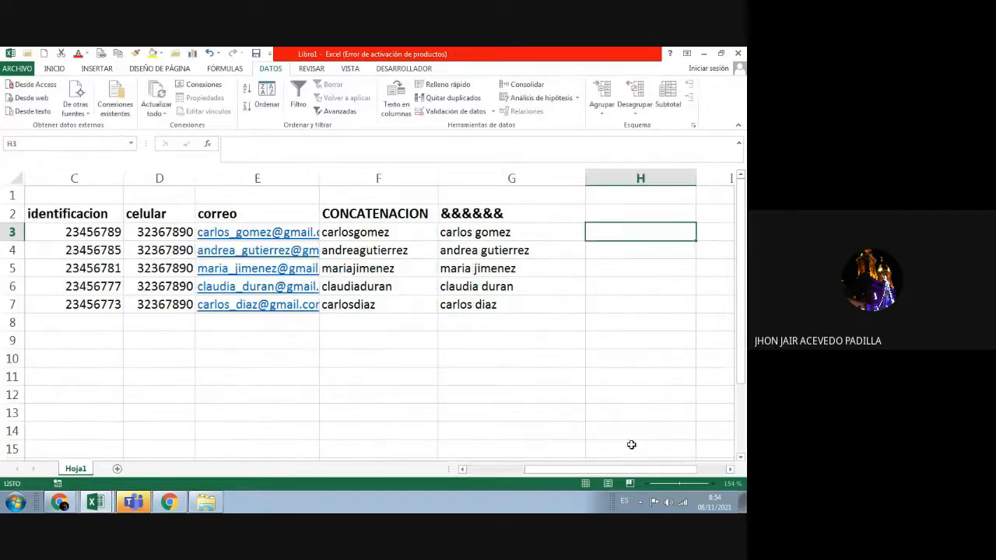
left_click(647, 486)
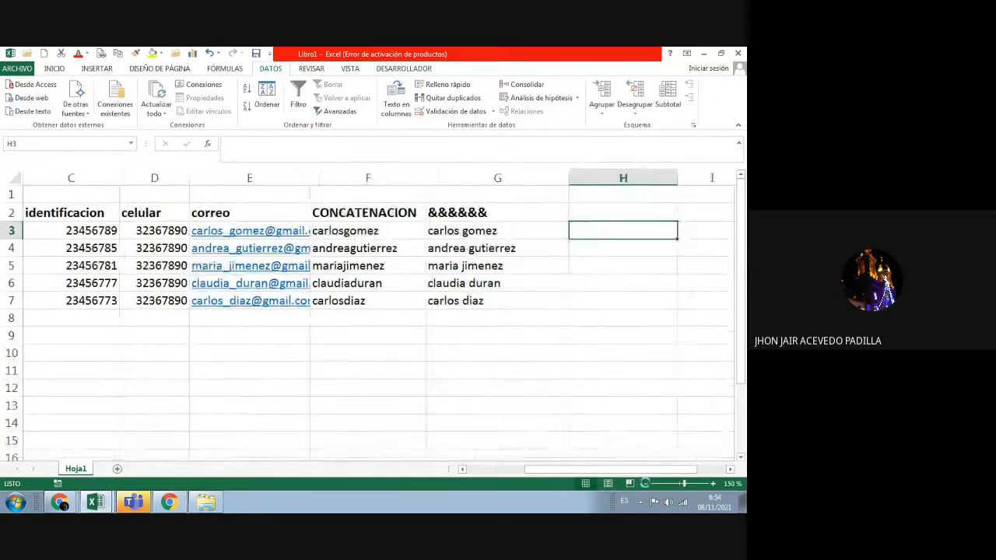
left_click(646, 487)
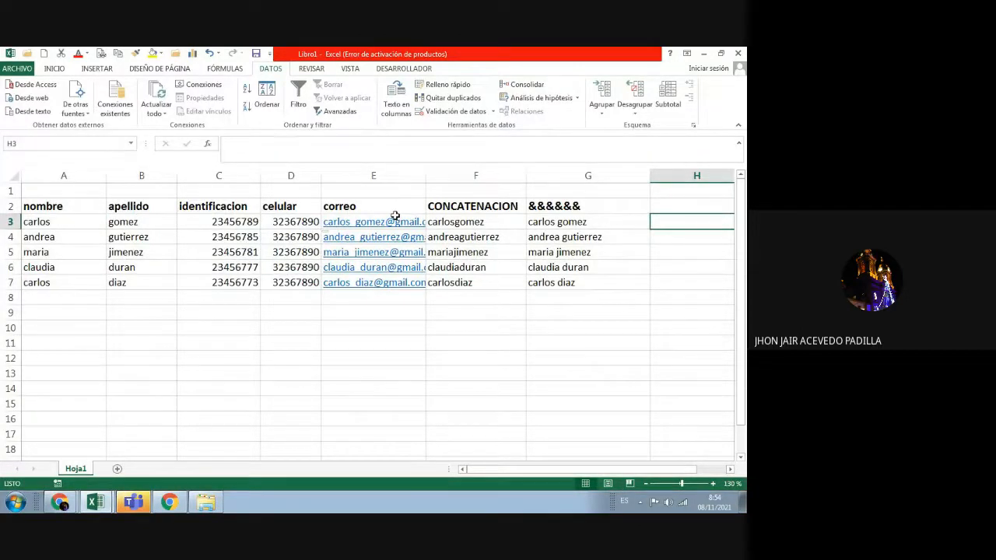
left_click_drag(259, 180, 79, 176)
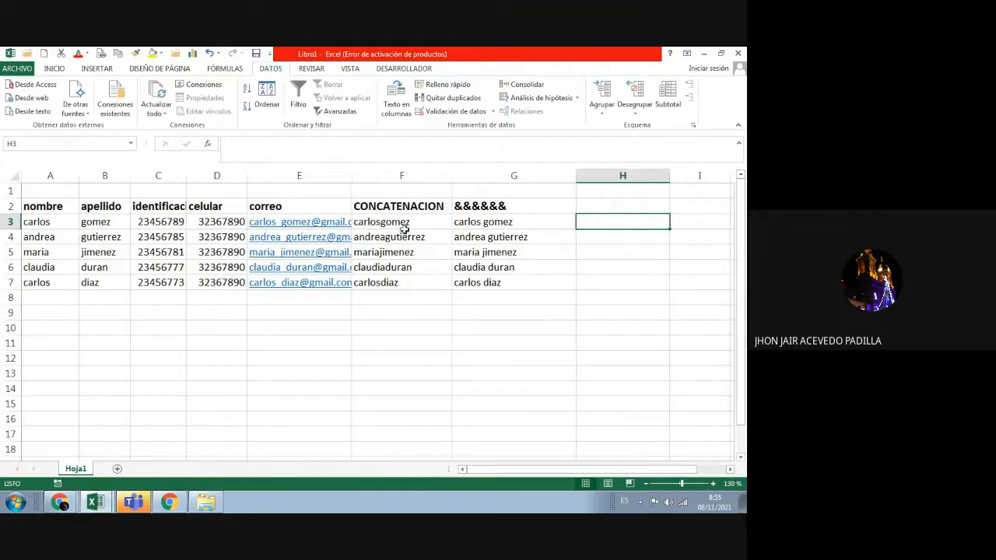
Step: Enter the draft formula =EI Sr A3&" " in cell H3
double_click(594, 225)
type("=")
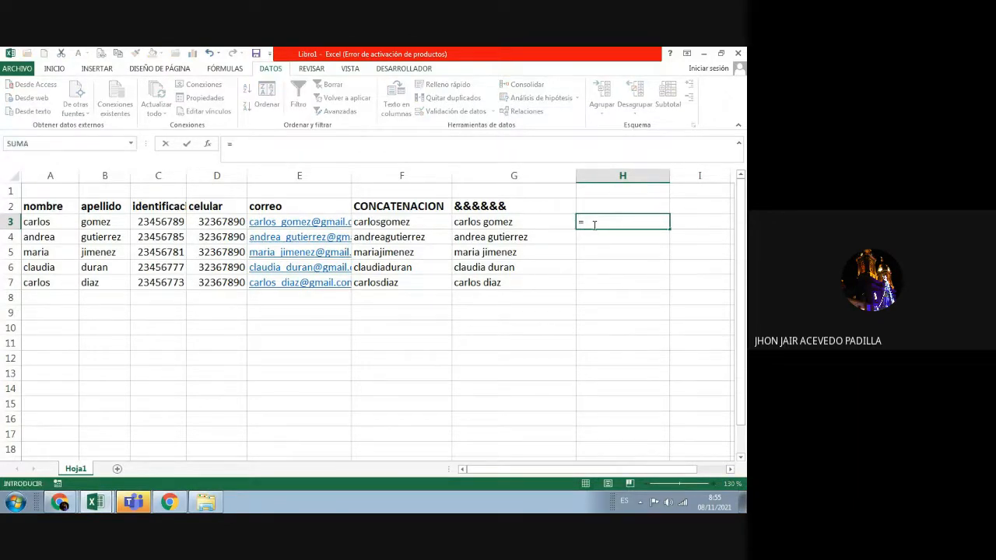
type("EI")
type(" Sr")
left_click(56, 225)
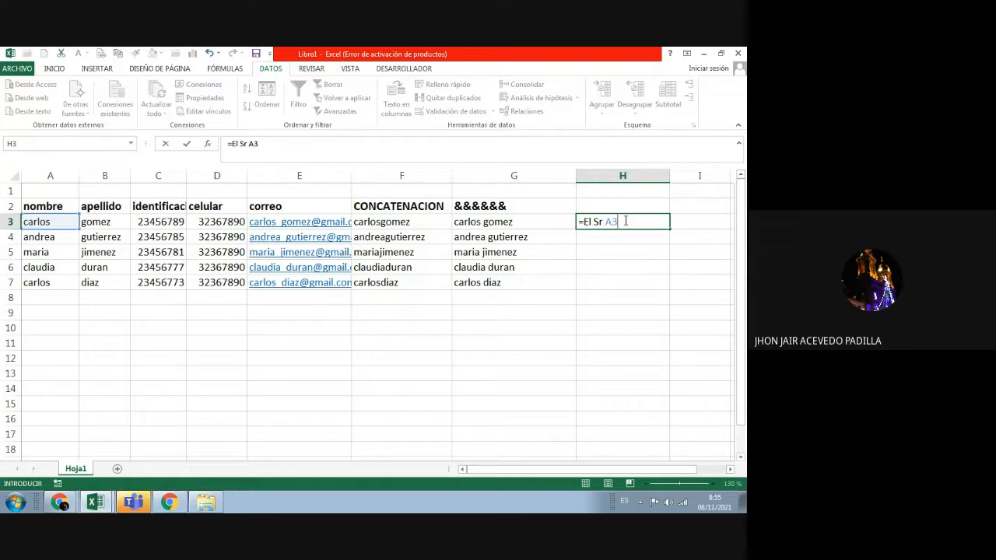
type("&\" \"")
Step: Commit the H3 formula, then clear H3 after it shows #¿NOMBRE?
left_click(120, 222)
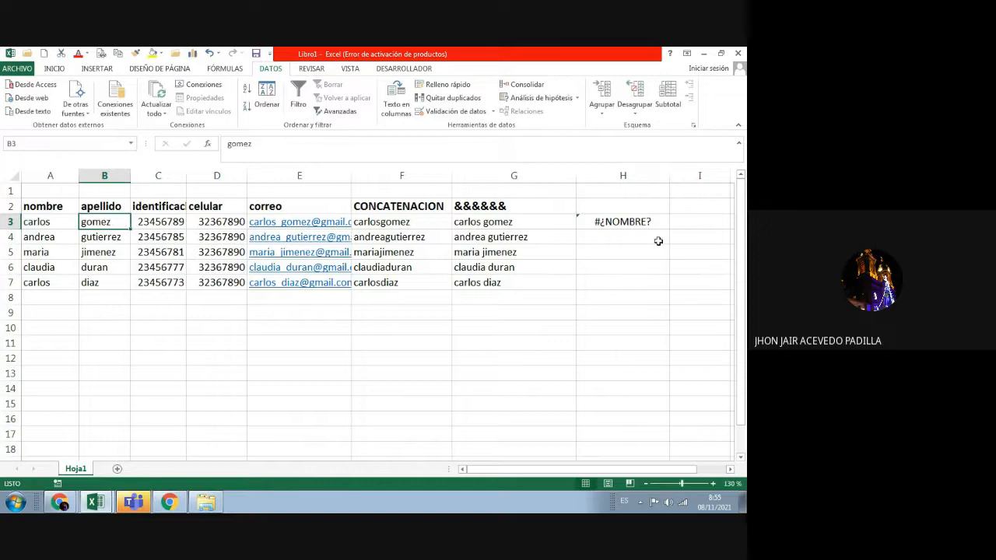
left_click(280, 144)
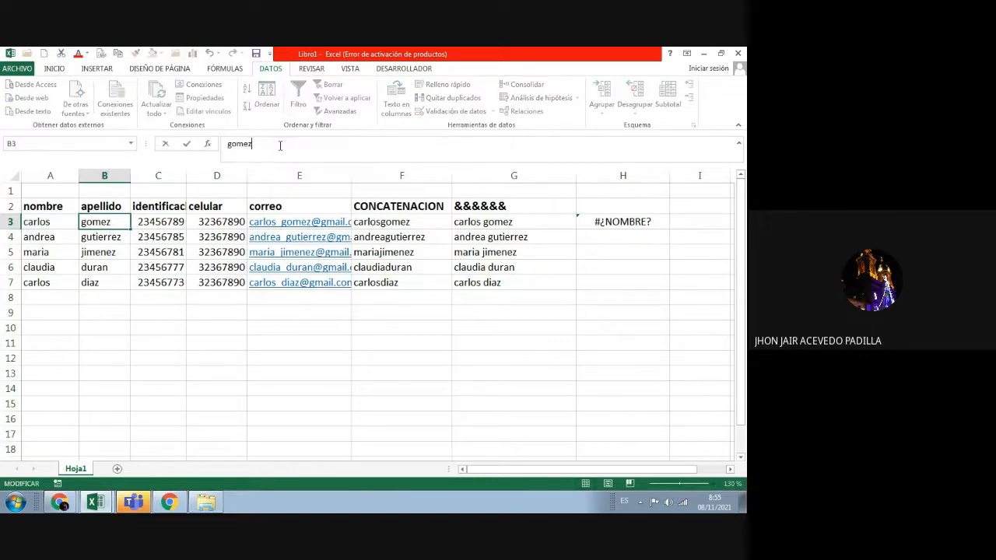
left_click(615, 223)
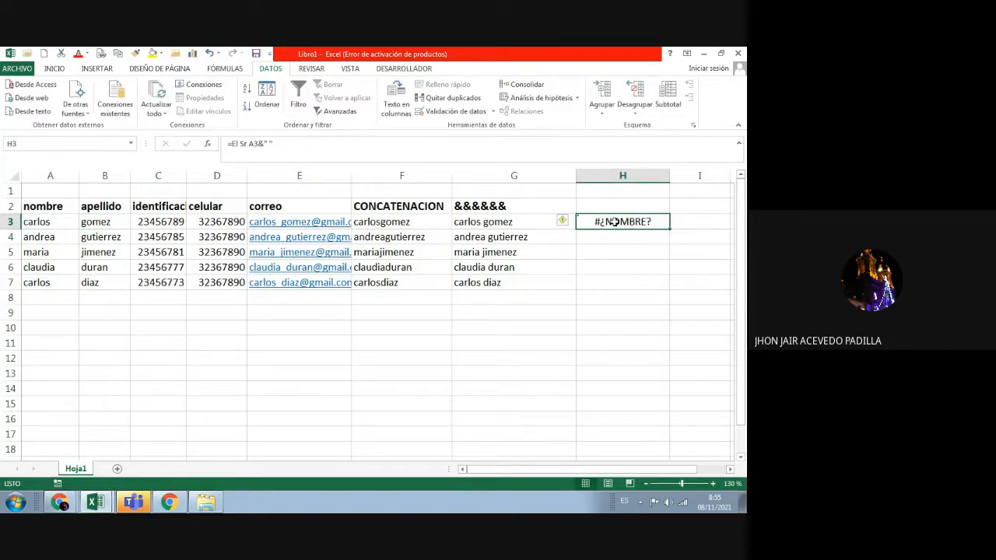
key("Delete")
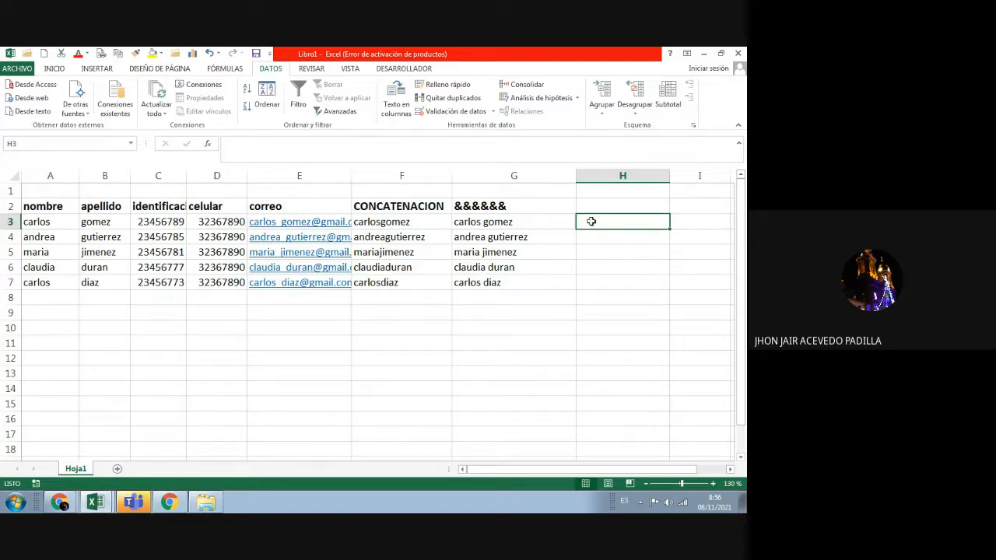
Step: Enter ="El Señor" in H3, then append the A3 reference and &" to it
type("=")
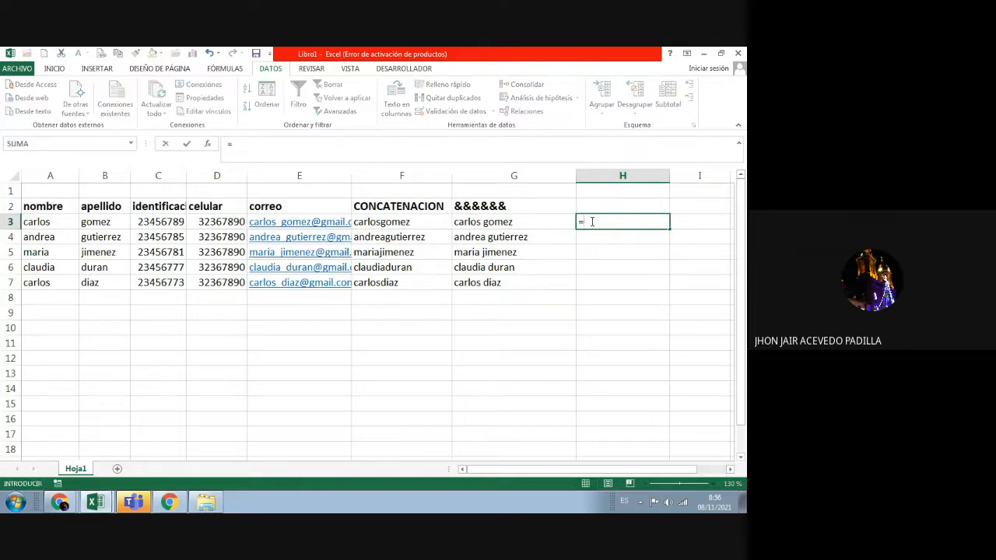
type("\"El Señor\"")
key("Return")
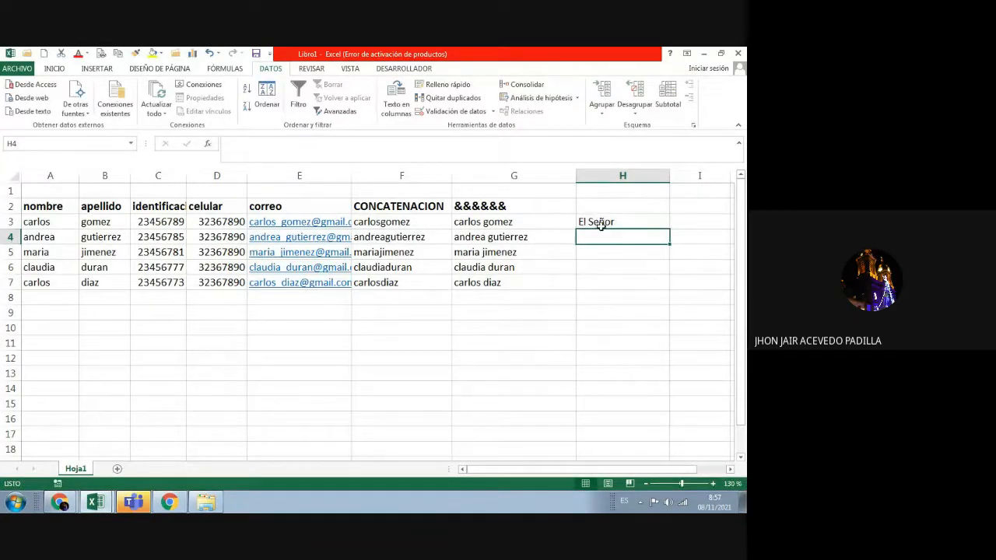
left_click(600, 224)
left_click(283, 144)
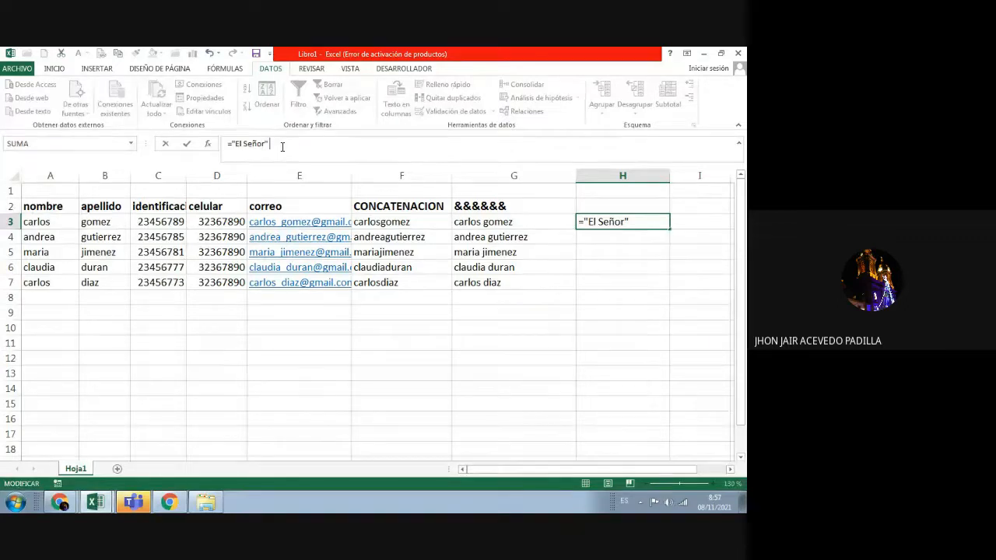
left_click(51, 224)
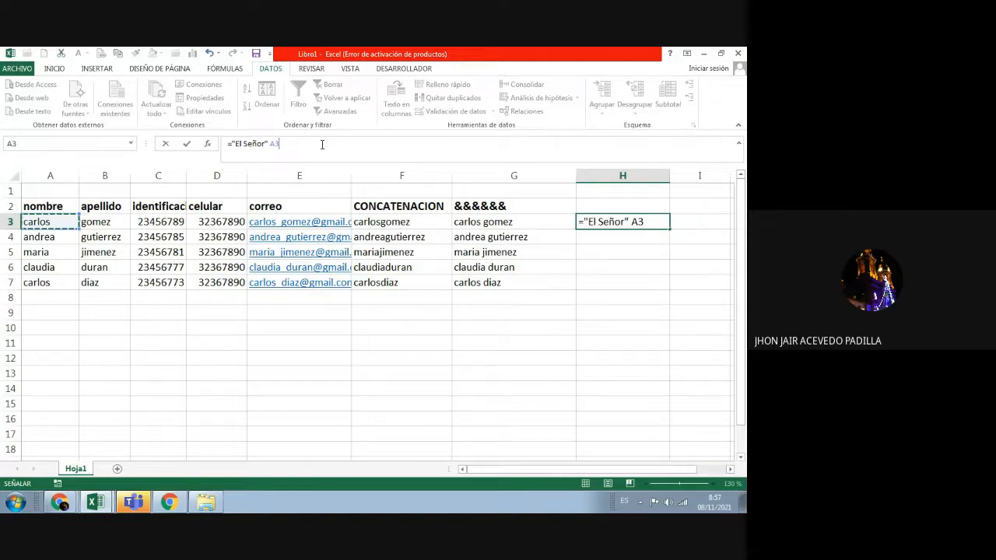
type("&\"")
key("Return")
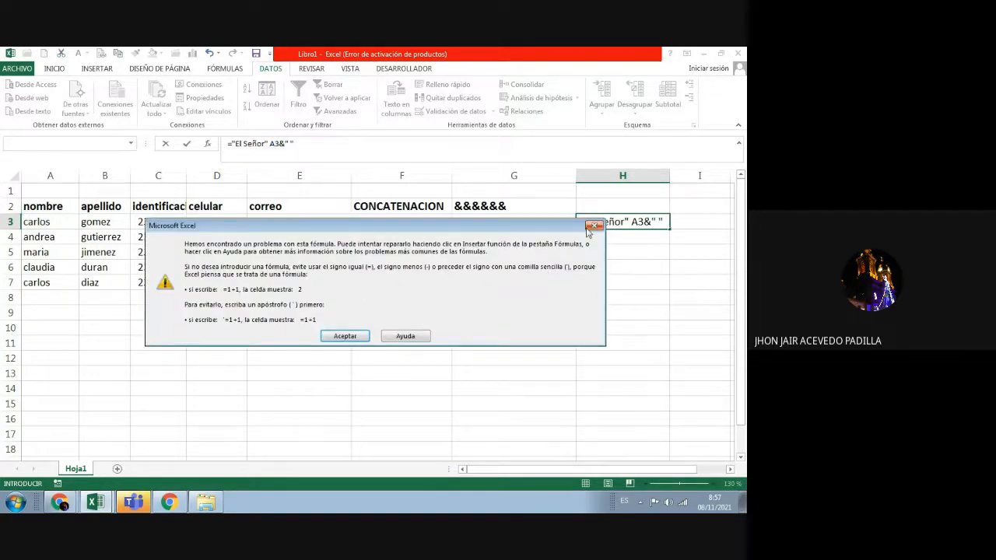
Step: Close the error and extend the H3 formula with &B3
left_click(589, 226)
left_click(308, 146)
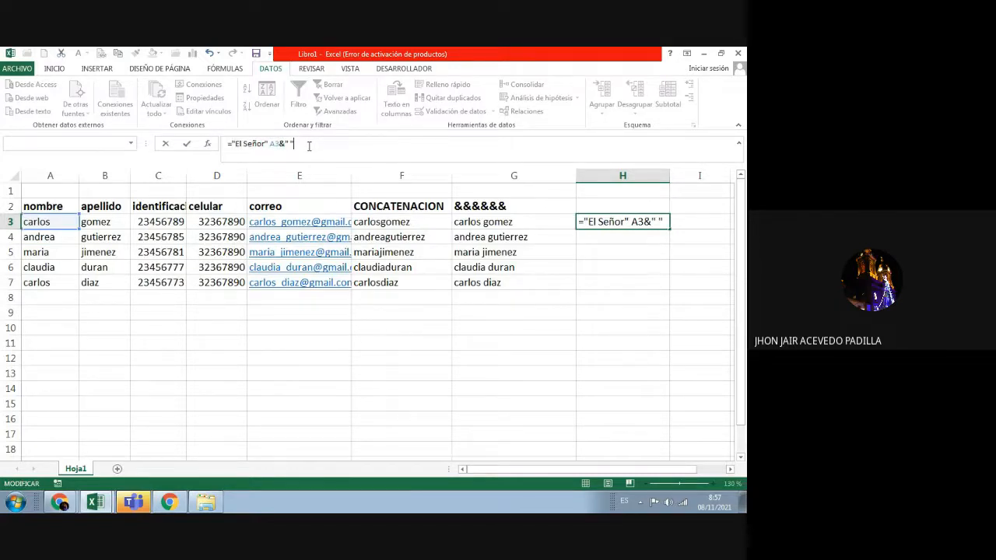
type("&")
left_click(113, 224)
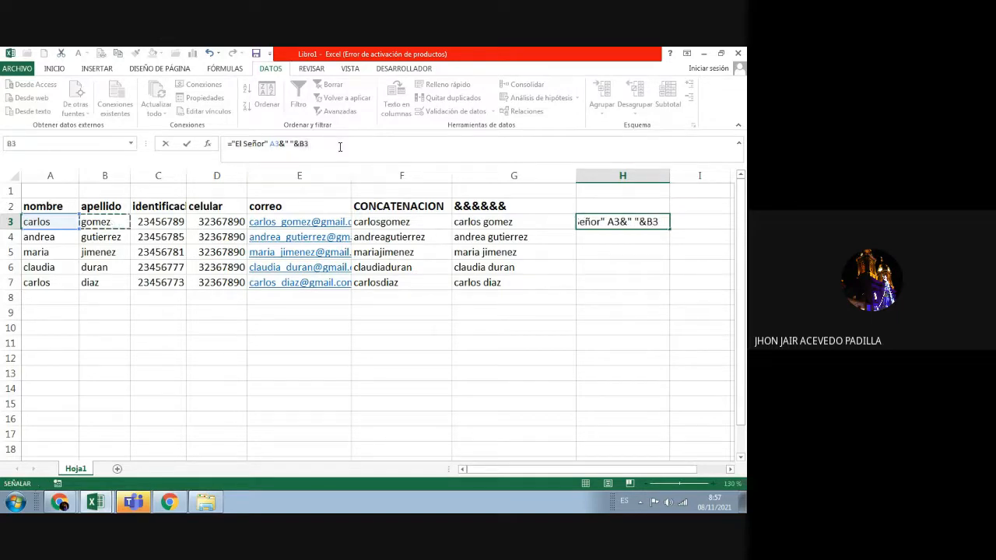
key("Return")
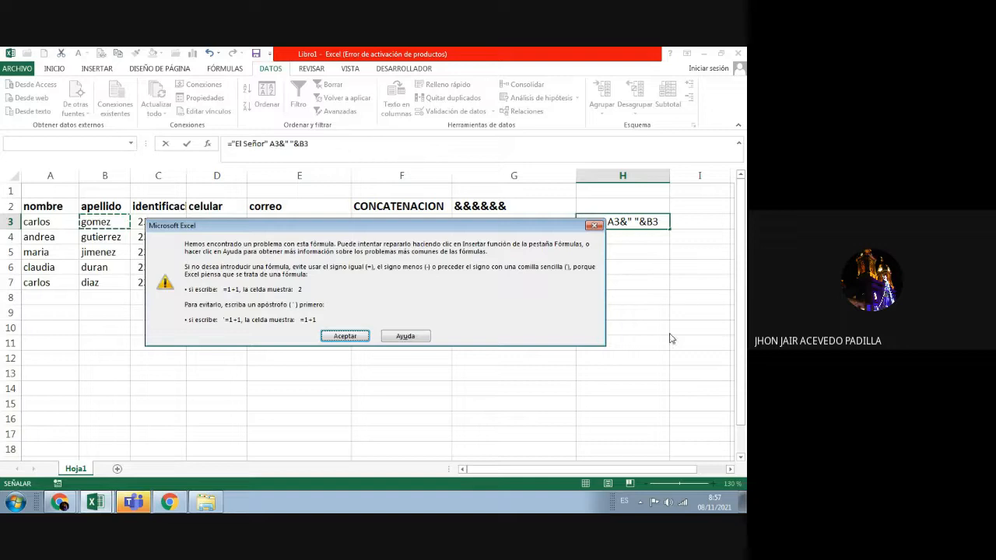
Step: Move the closing quote from after El Señor to the end of the H3 formula
left_click(594, 225)
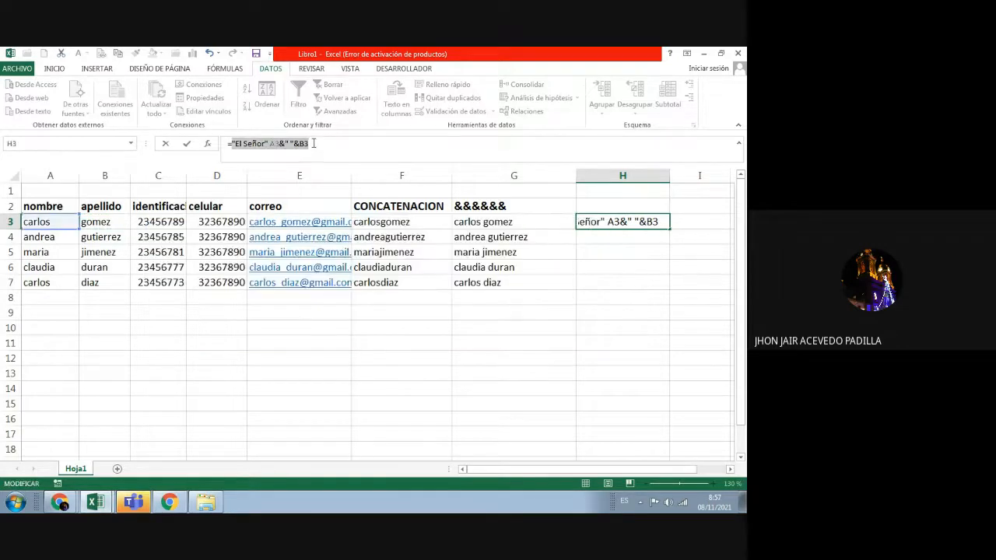
left_click(317, 144)
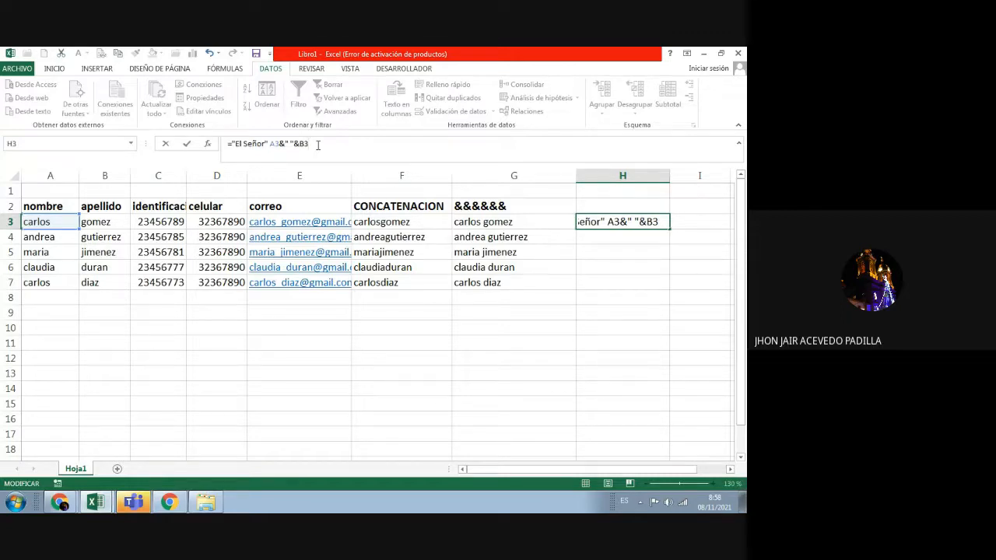
left_click(269, 145)
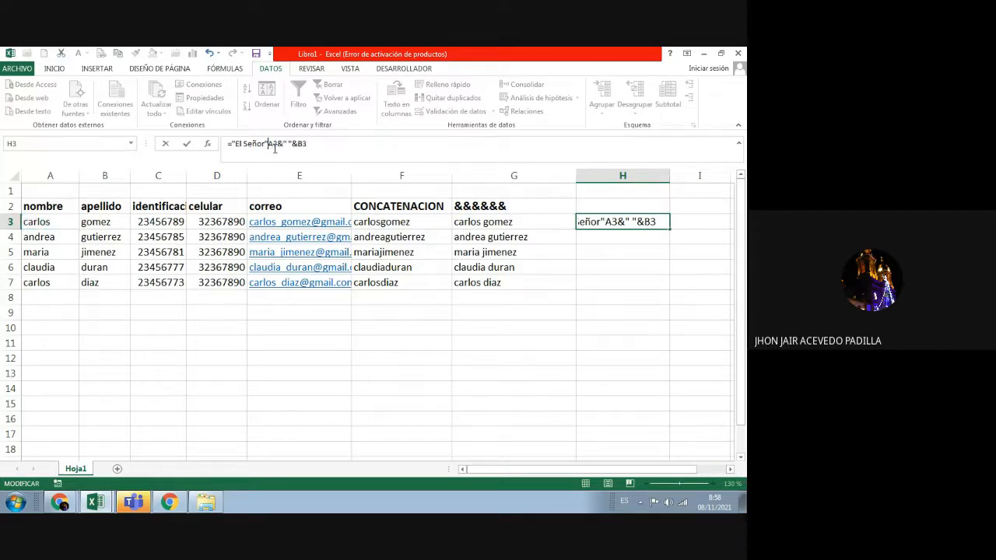
key("BackSpace")
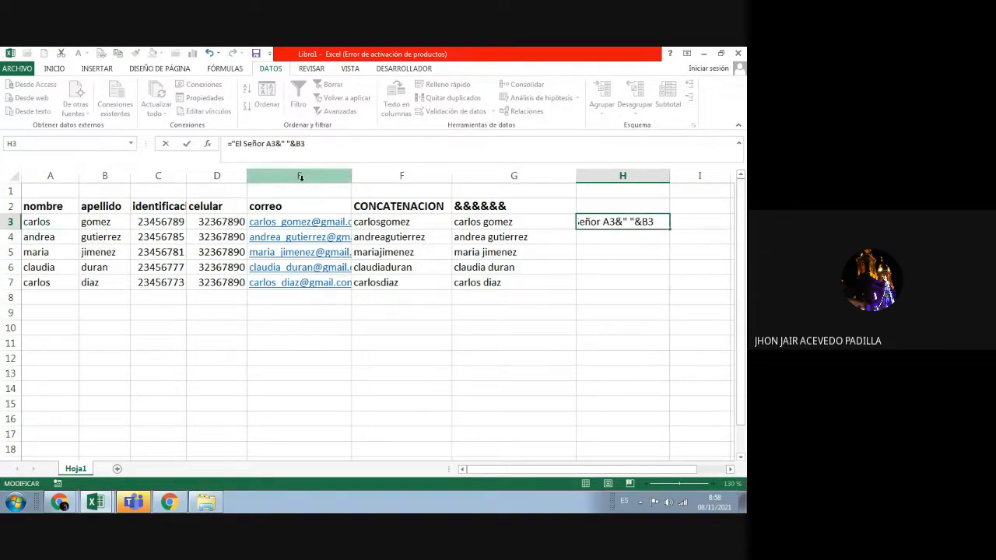
left_click(314, 145)
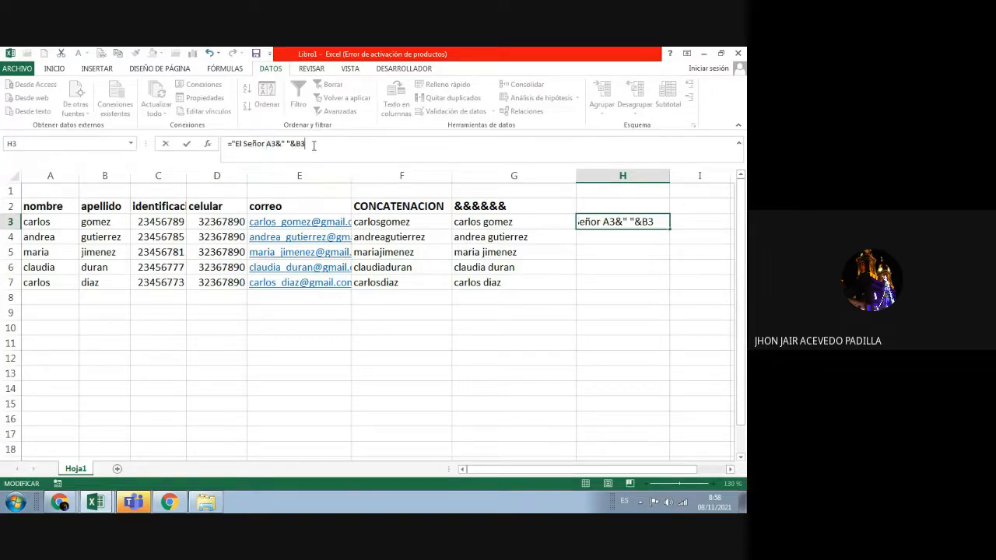
type("\"")
key("Return")
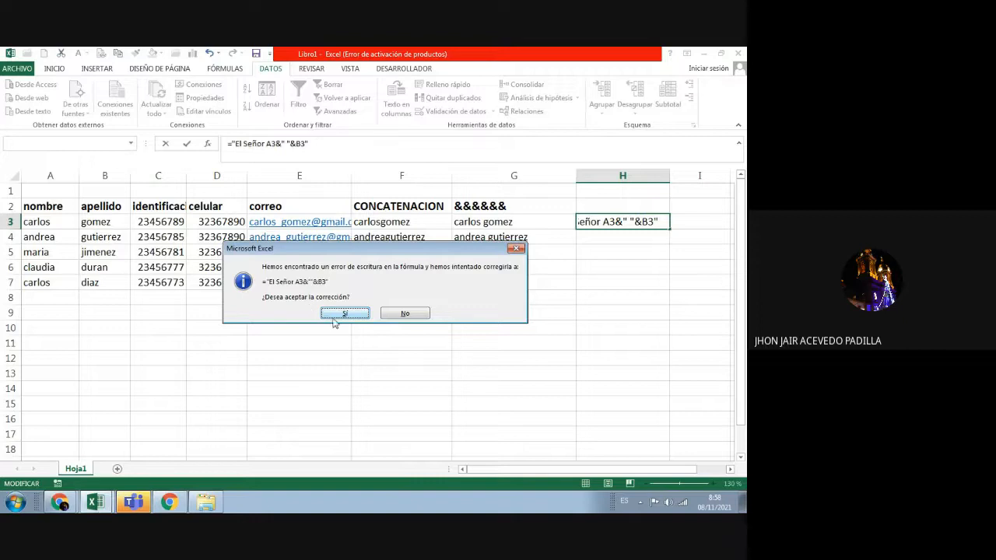
Step: Accept Excel's suggested correction and strip the stray quotes from the H3 formula
left_click(345, 314)
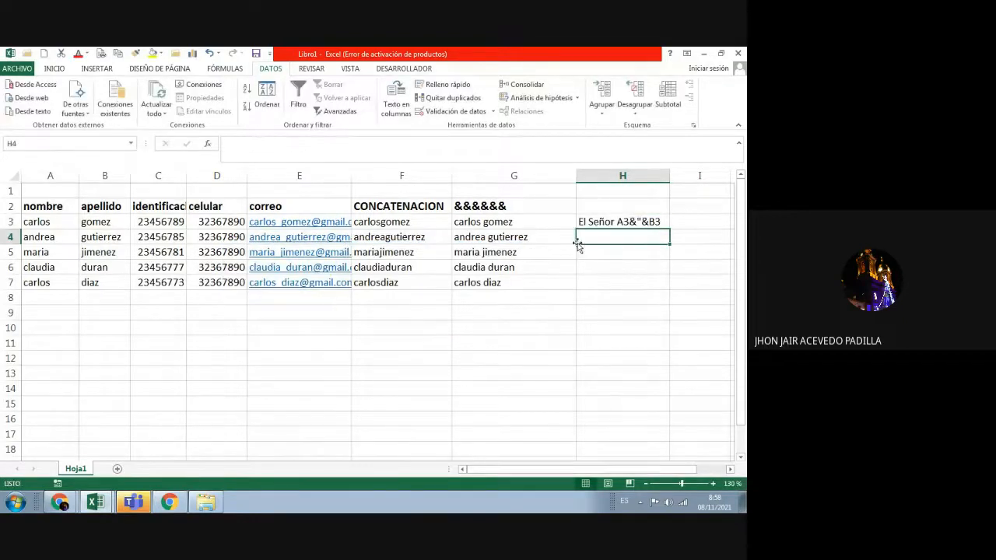
left_click(614, 222)
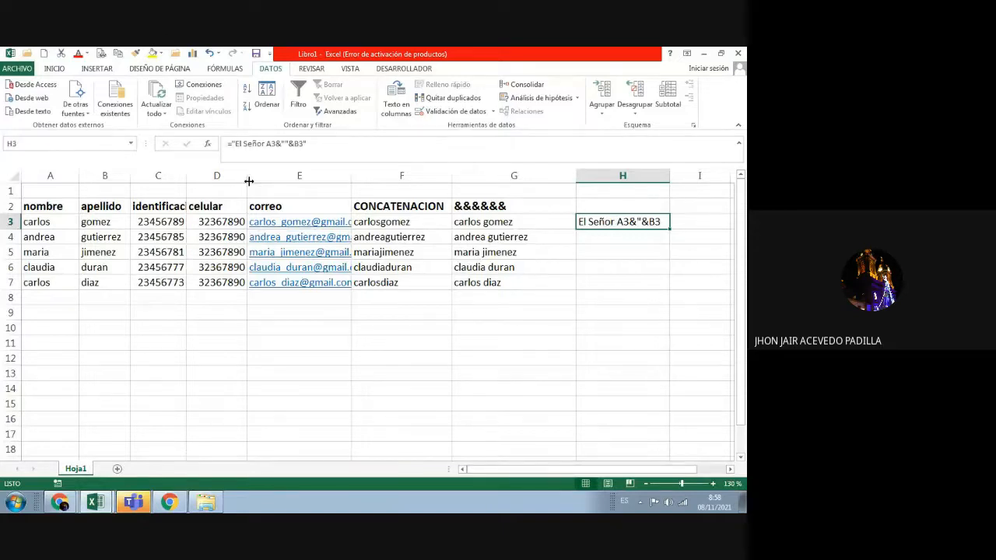
left_click(277, 143)
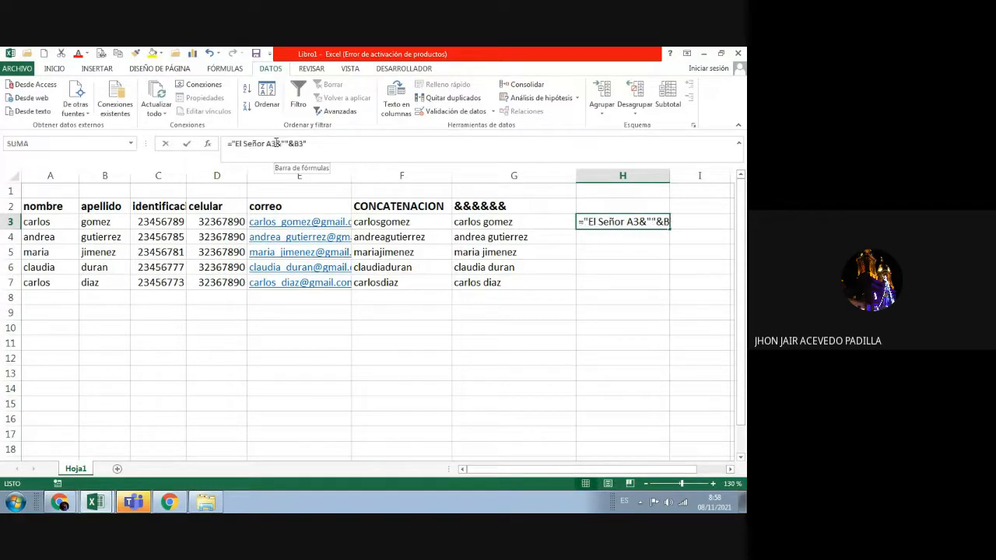
double_click(270, 144)
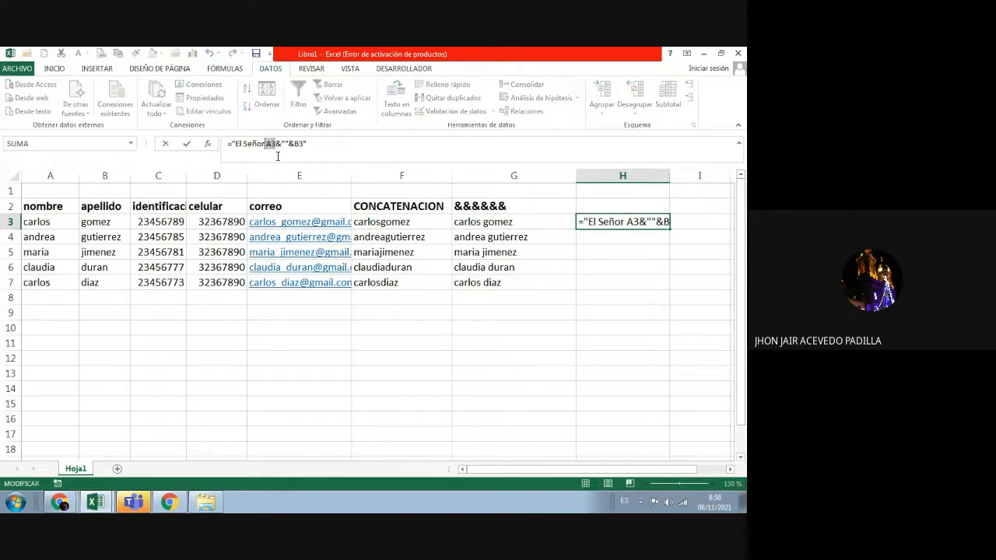
left_click(315, 143)
key("BackSpace")
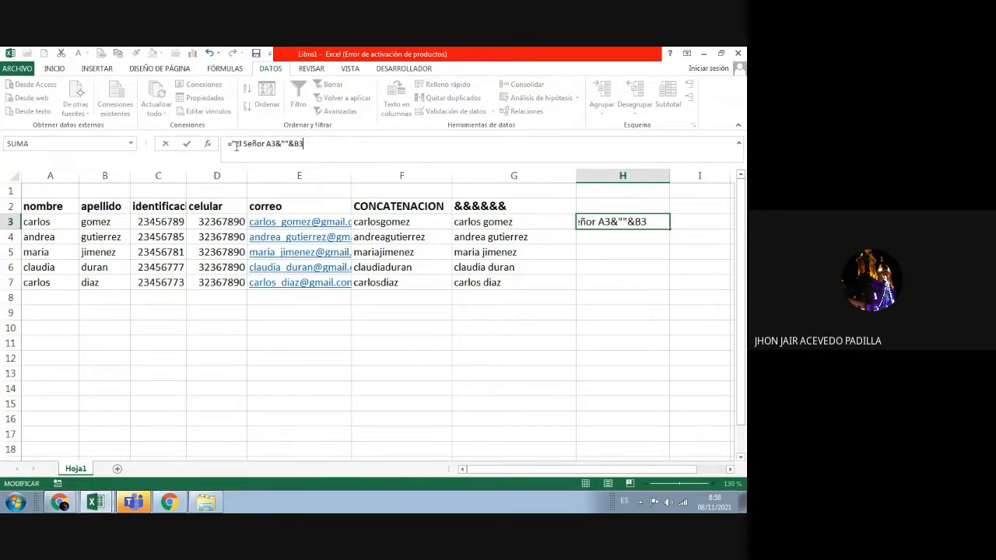
left_click(236, 146)
key("BackSpace")
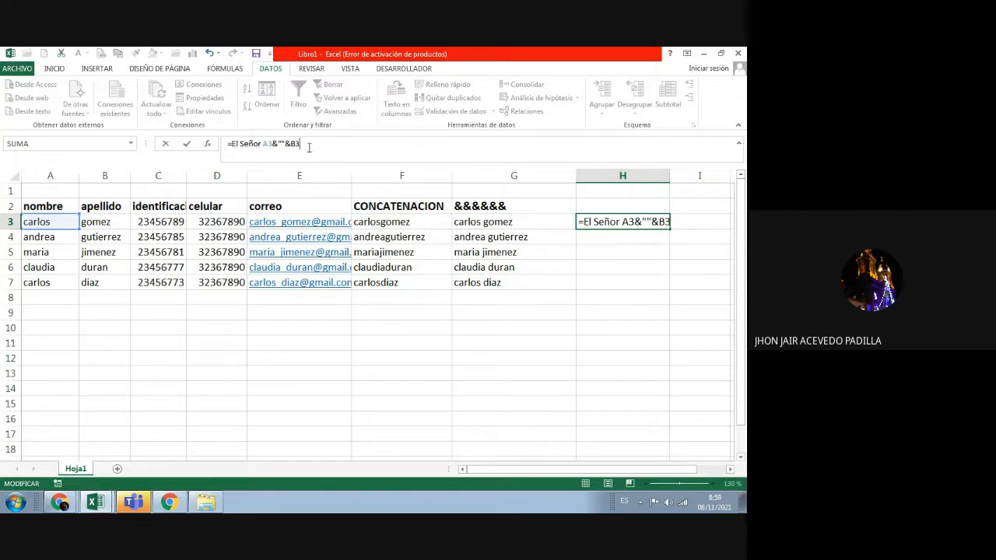
key("Return")
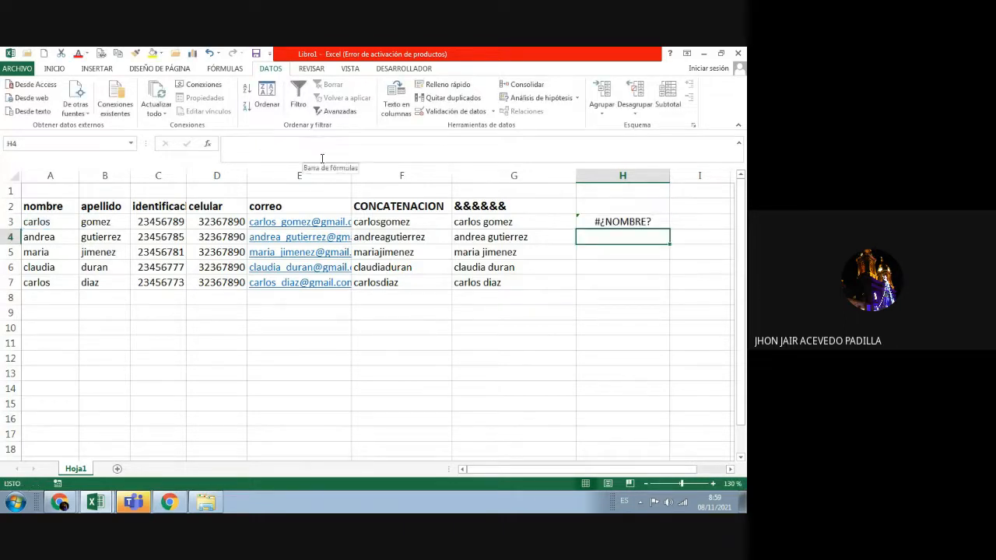
left_click(630, 223)
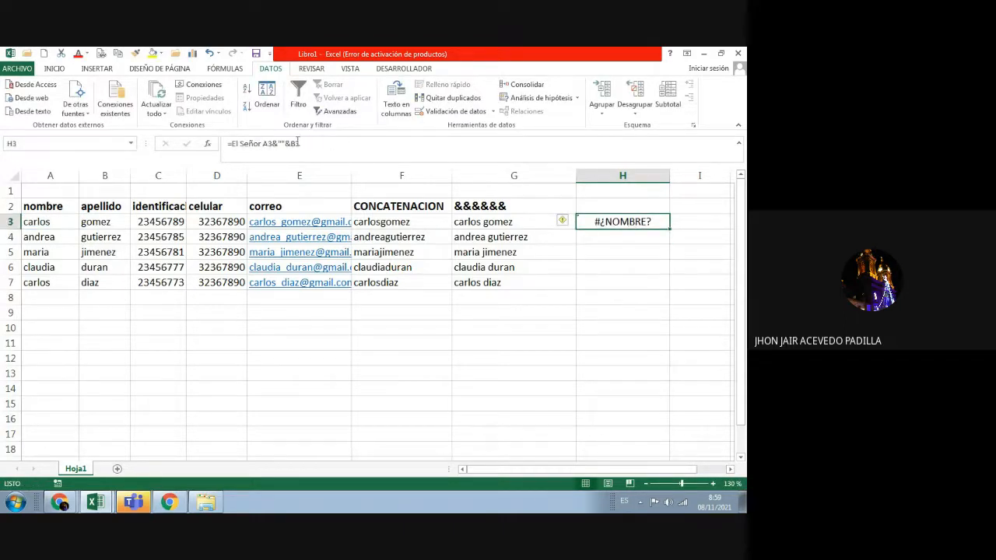
left_click(264, 150)
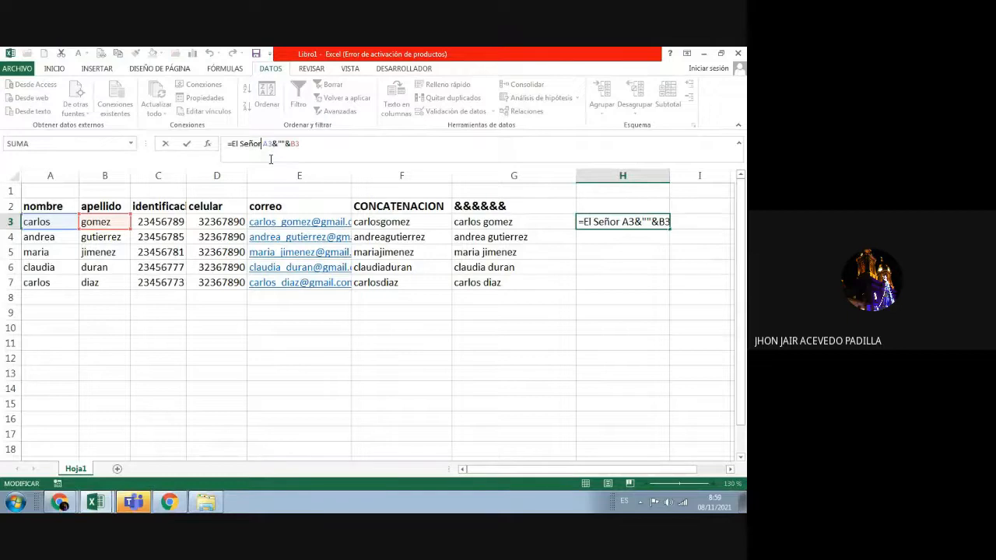
key("BackSpace")
key("BackSpace")
key("BackSpace")
key("BackSpace")
key("BackSpace")
key("BackSpace")
key("BackSpace")
key("BackSpace")
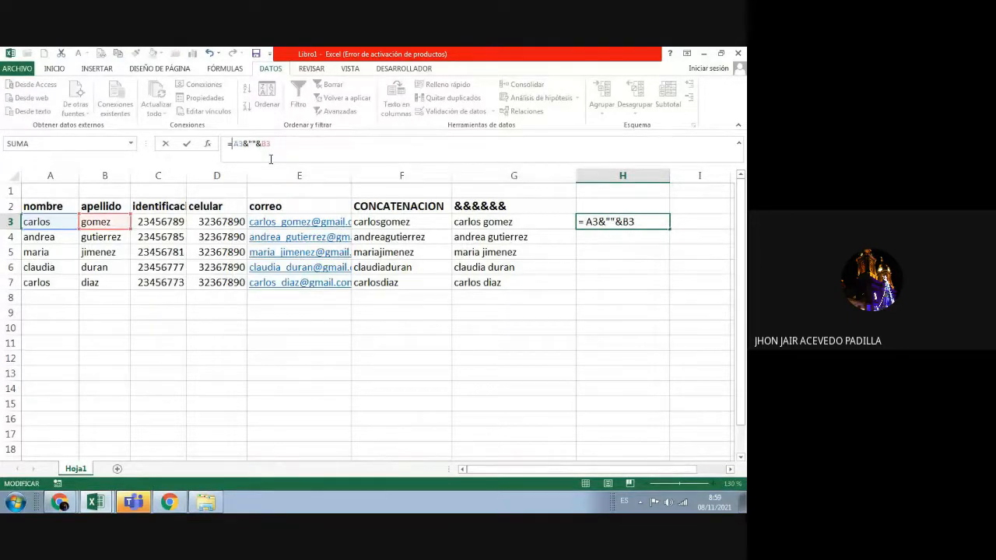
key("Return")
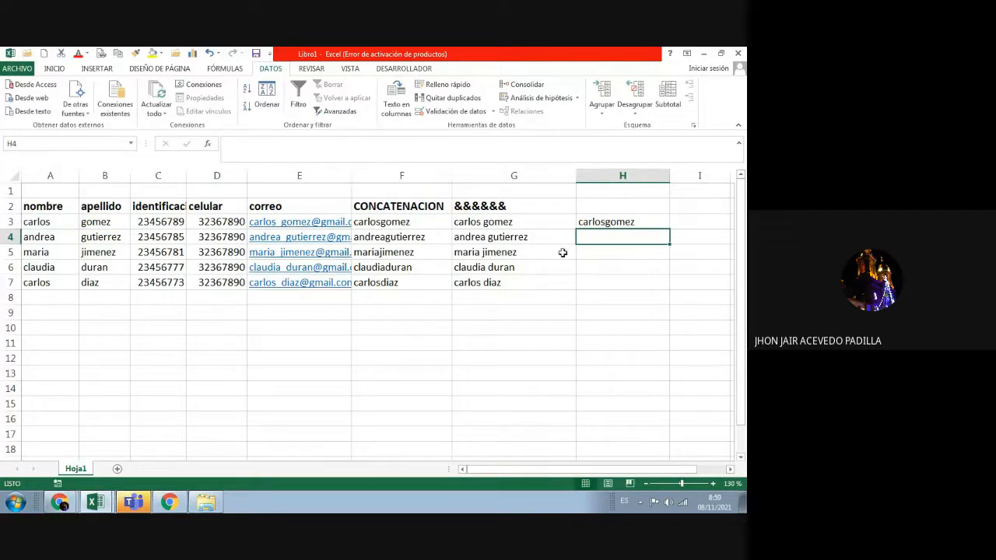
Step: Begin appending " "& after B3 in the H3 formula for another reference
left_click(596, 221)
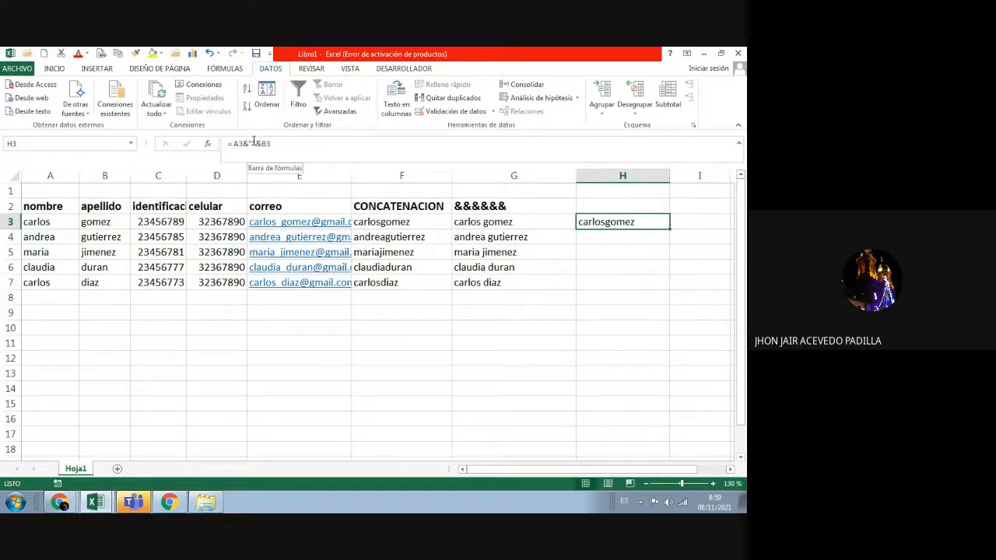
left_click(257, 143)
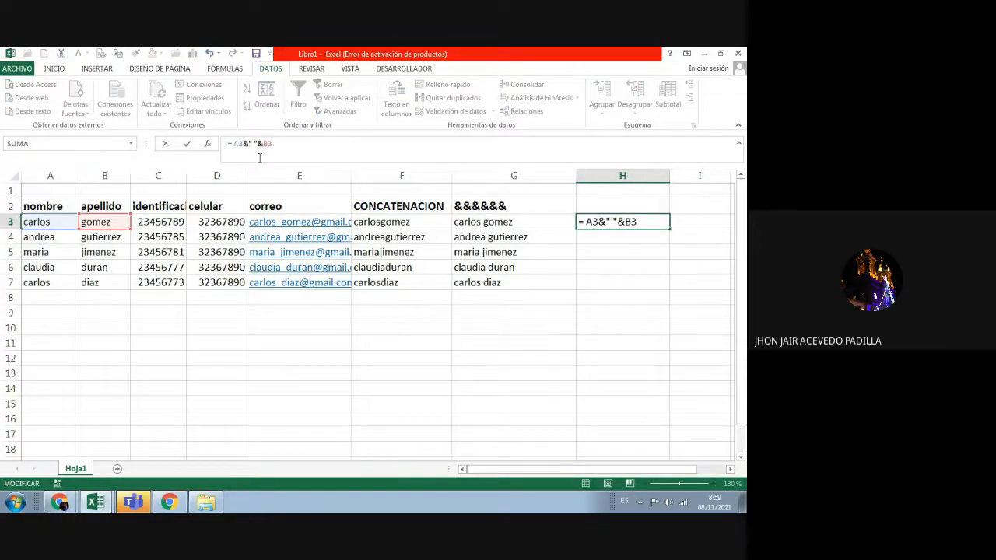
key("Return")
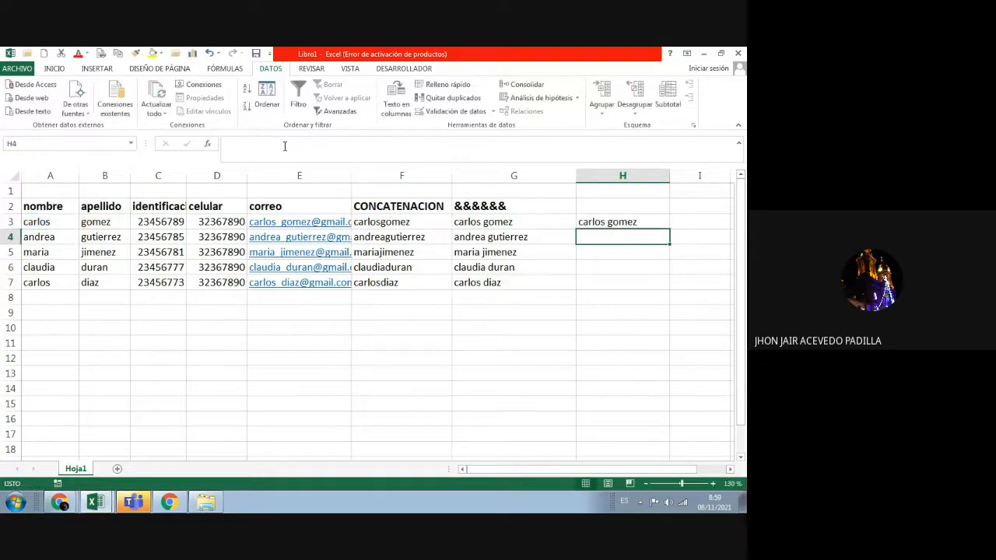
left_click(589, 222)
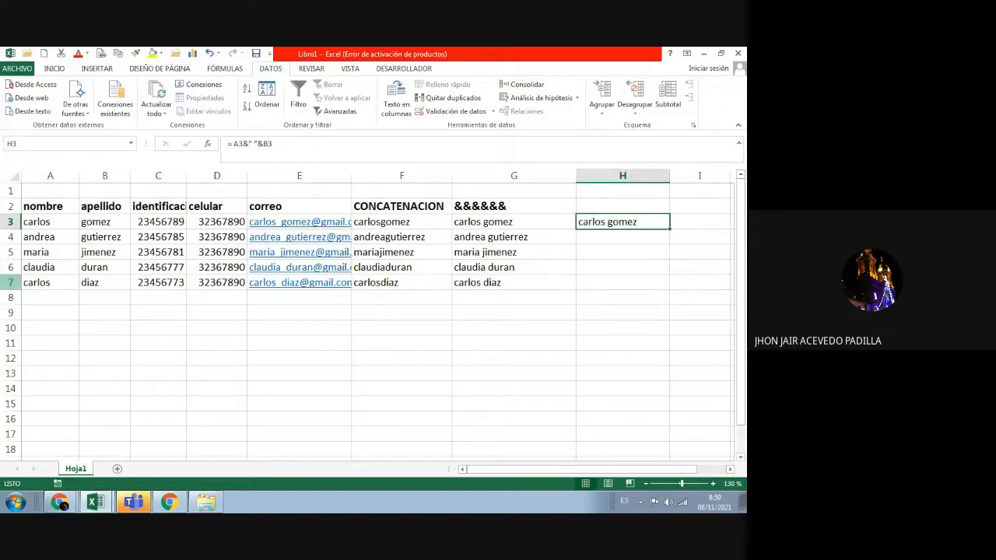
left_click(280, 148)
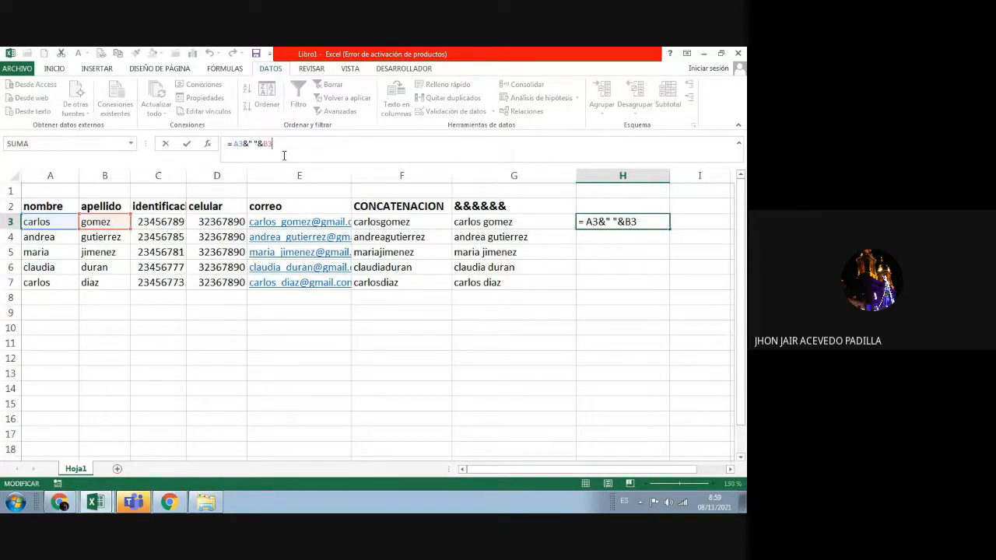
type("\" \"&")
Step: Try adding C3, then after the error trim H3 back to =A3&" "&B3
left_click(173, 222)
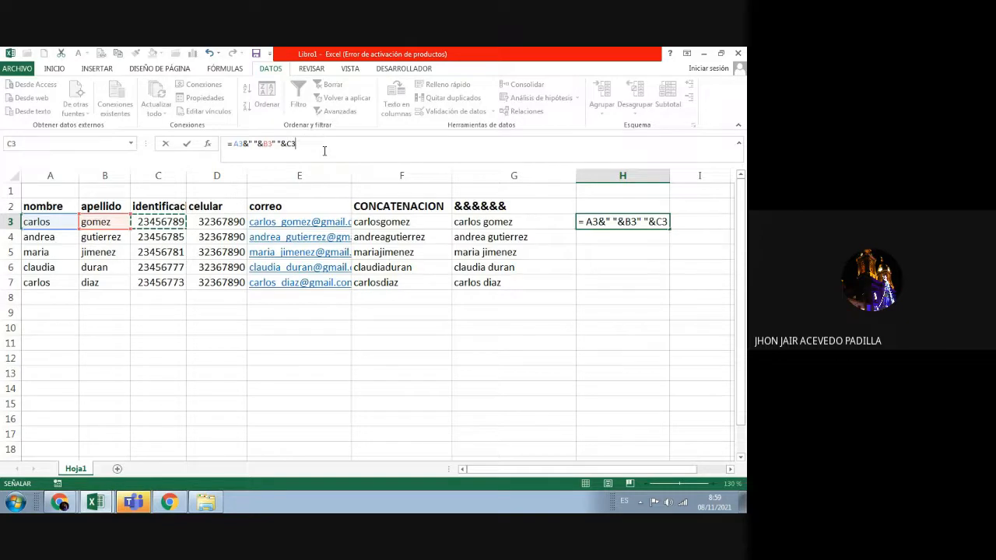
key("Return")
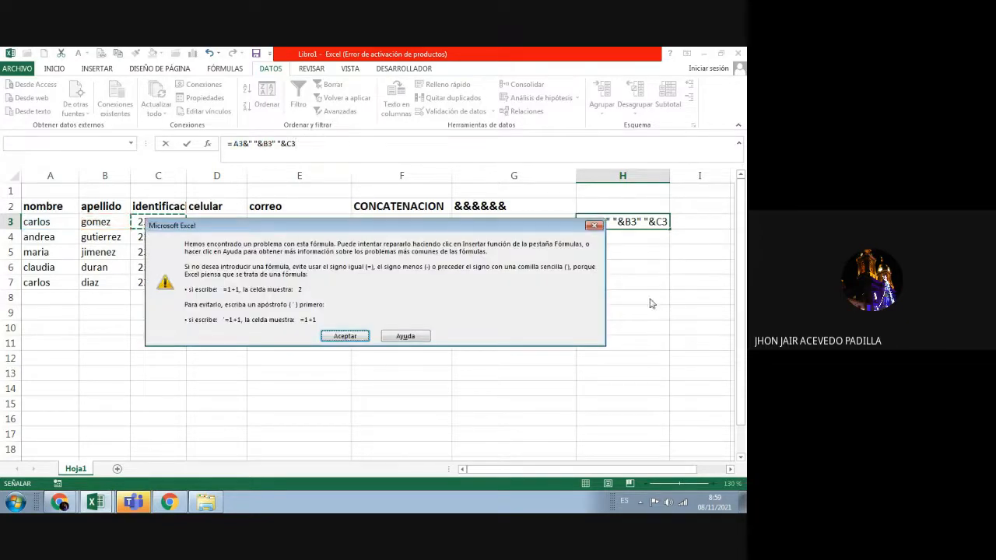
key("Return")
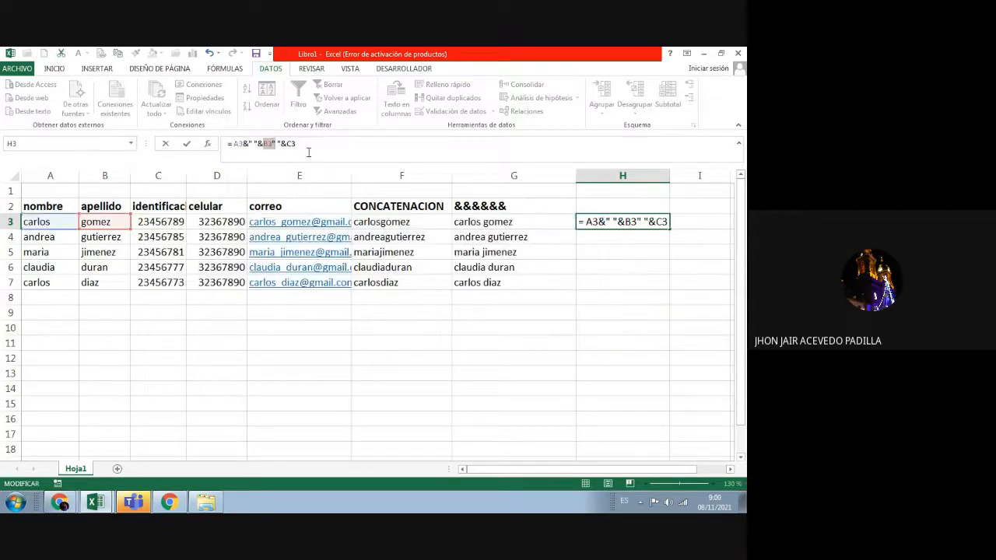
left_click(309, 152)
left_click_drag(303, 144, 276, 138)
key("BackSpace")
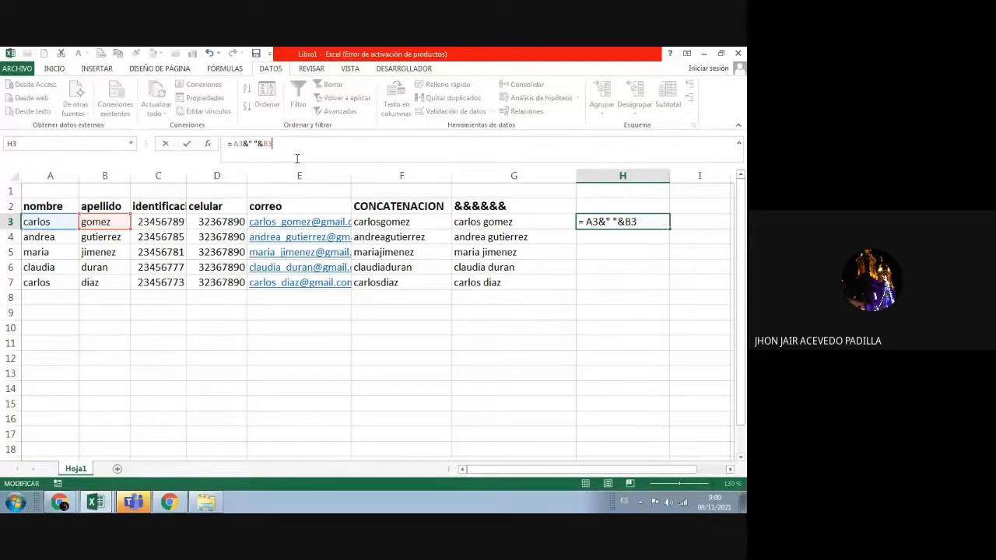
key("Return")
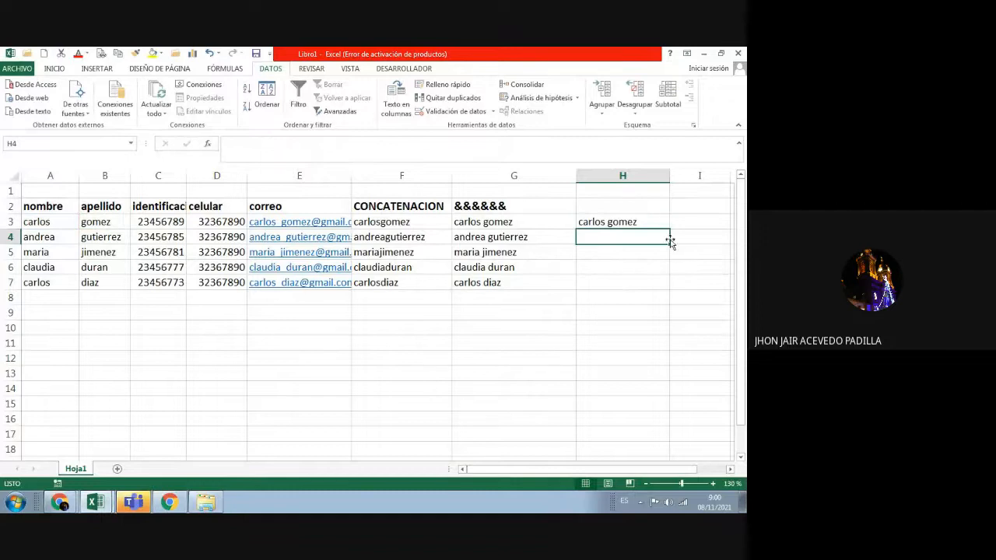
Step: Fill H3's =A3&" "&B3 formula down to H7 for all five contacts' full names
left_click(649, 222)
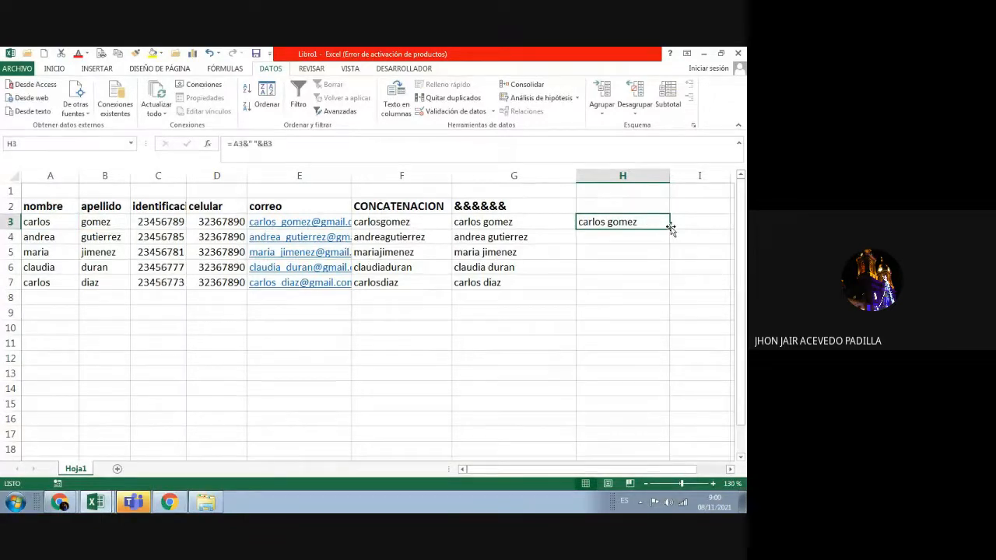
left_click_drag(671, 227, 676, 282)
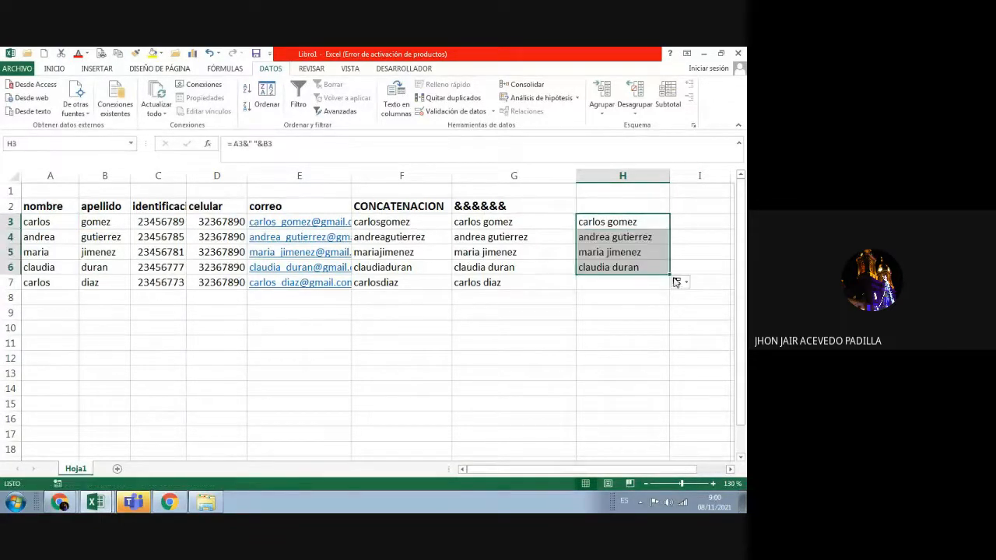
left_click(661, 266)
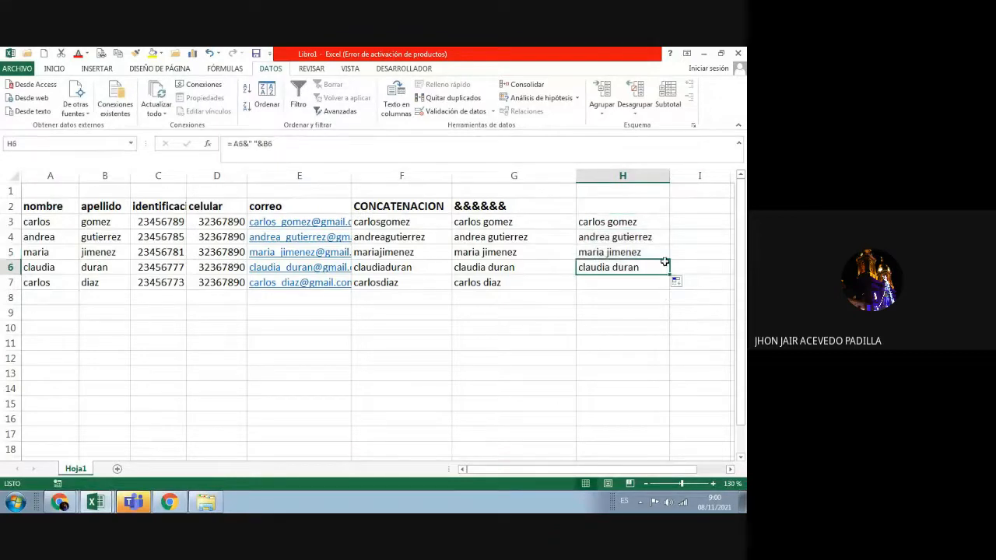
left_click(659, 210)
left_click(664, 223)
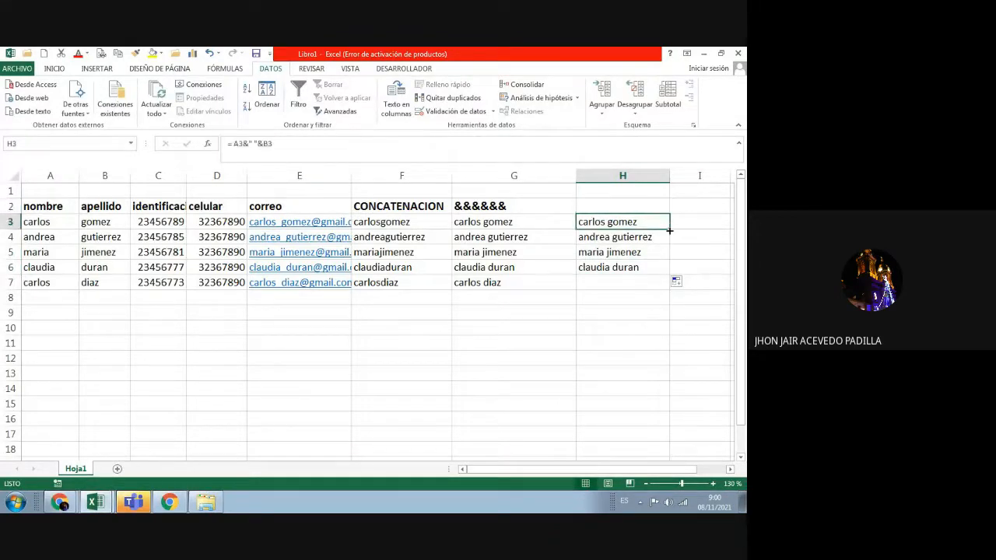
left_click_drag(669, 229, 674, 289)
left_click(697, 270)
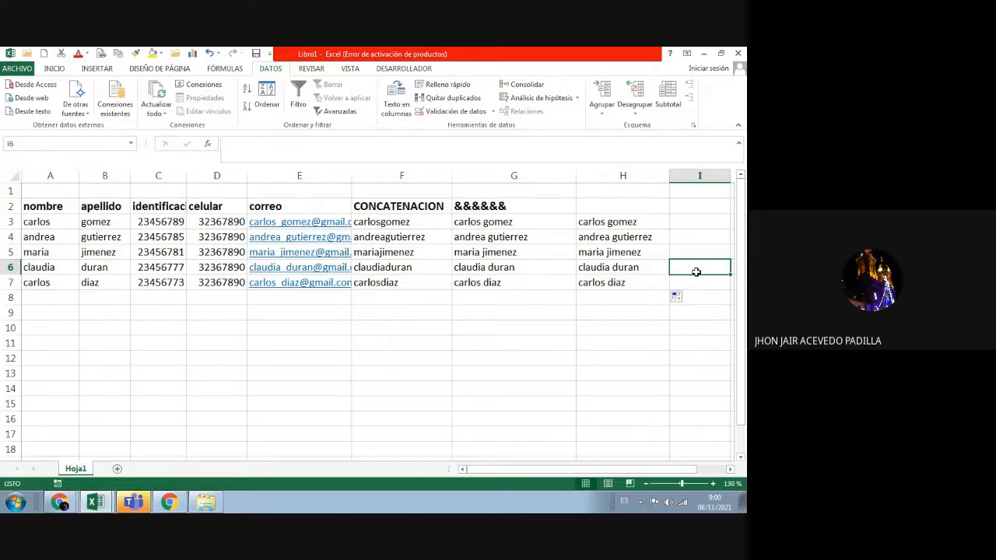
Step: Head column F 'bonificacion' and fill 500000 from F3 down to F7
left_click(436, 207)
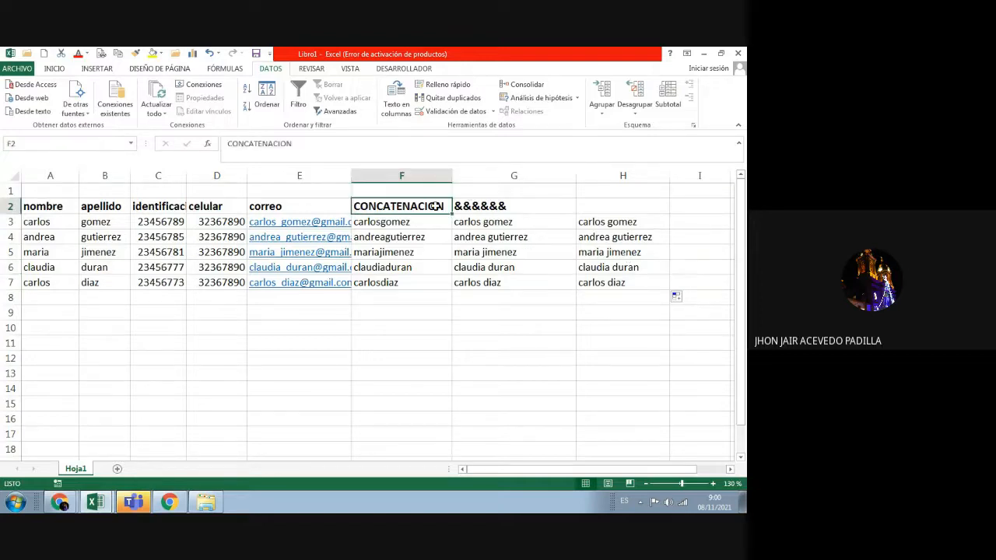
type("b")
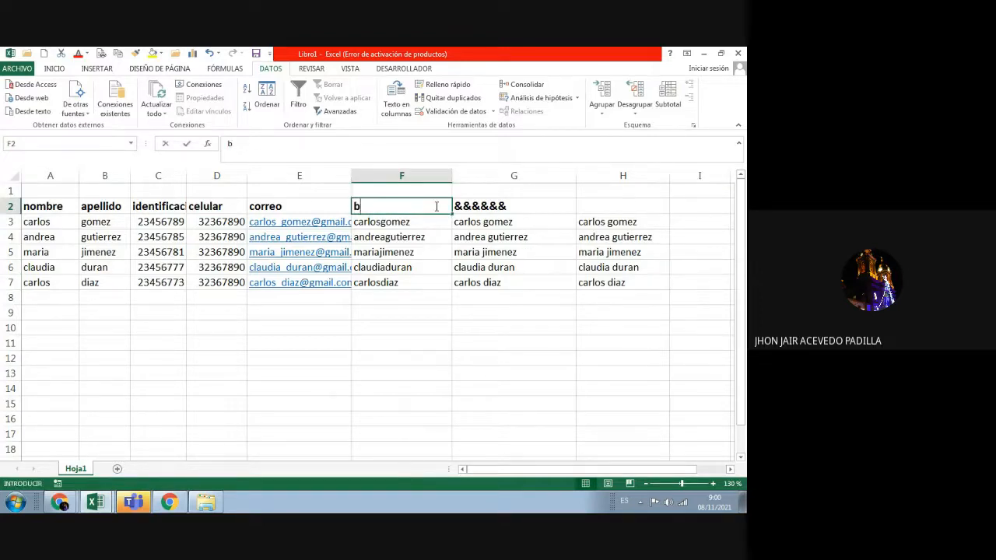
type("onificacion")
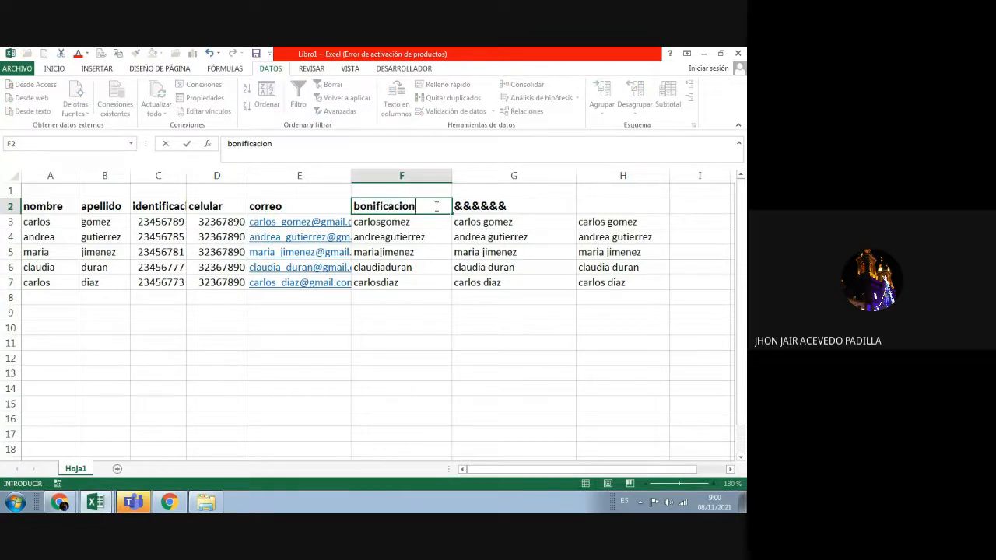
key("Return")
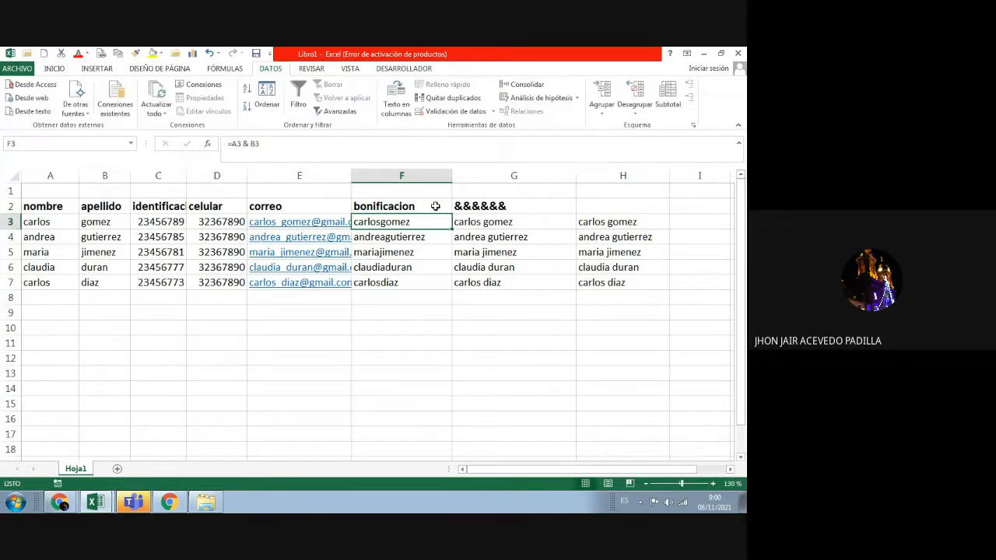
type("500000")
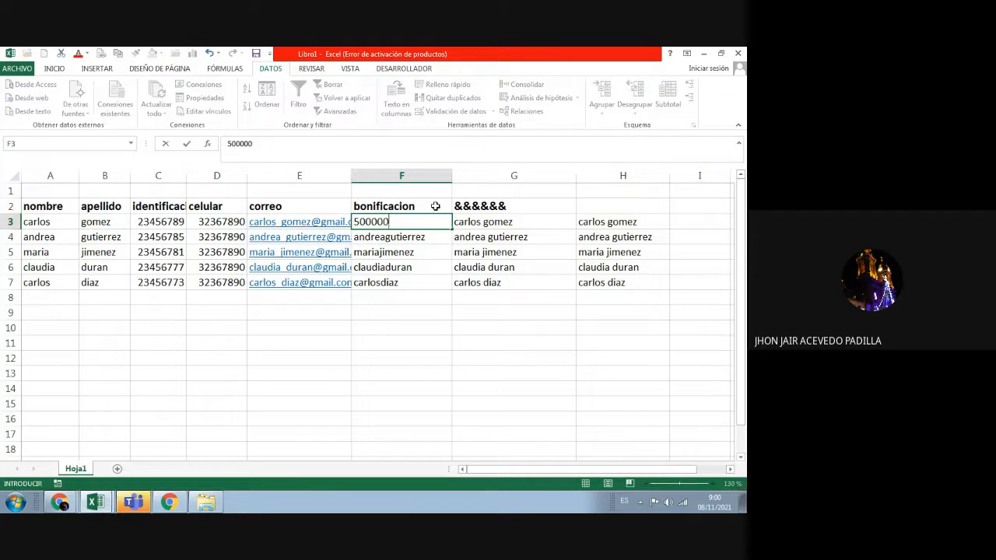
key("Return")
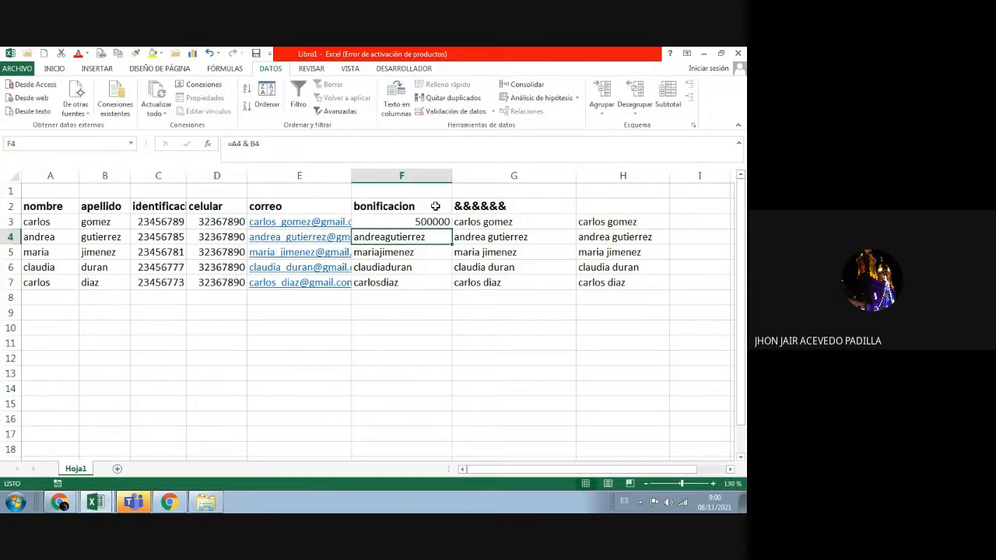
left_click(443, 224)
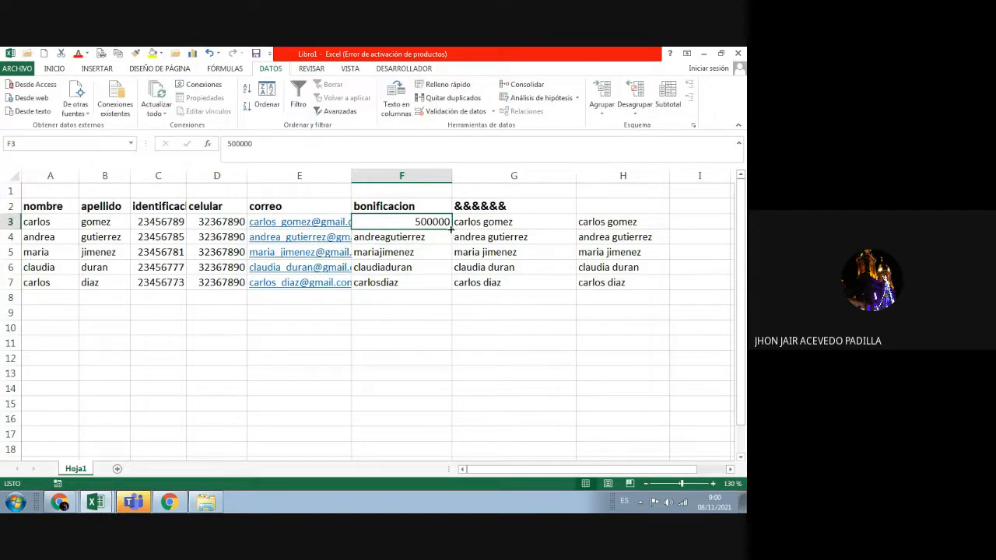
left_click_drag(451, 229, 447, 286)
left_click(433, 332)
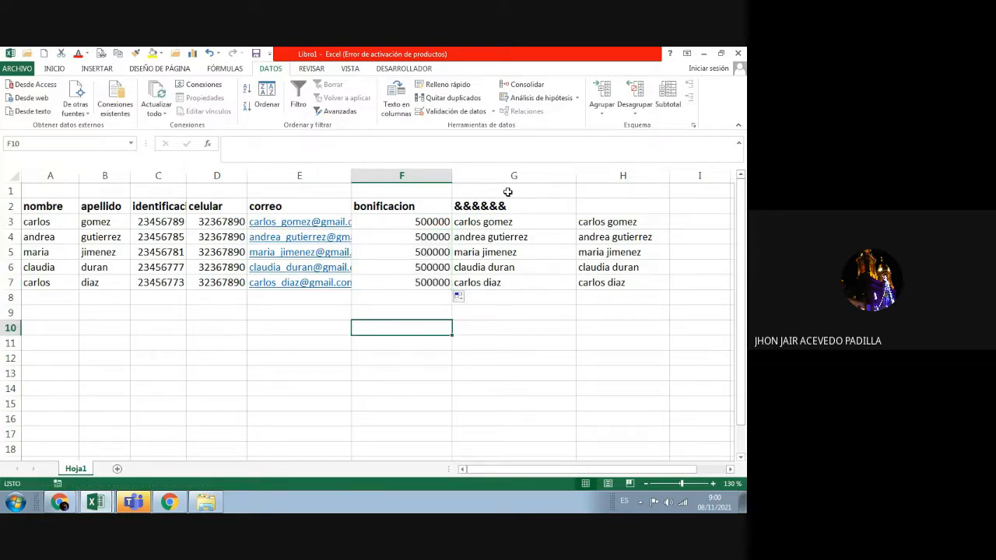
Step: Clear the old names from G3:H7 and widen column G
left_click(465, 219)
mouse_move(465, 219)
left_mouse_down()
mouse_move(593, 251)
mouse_move(614, 280)
mouse_move(607, 283)
left_mouse_up()
key("Delete")
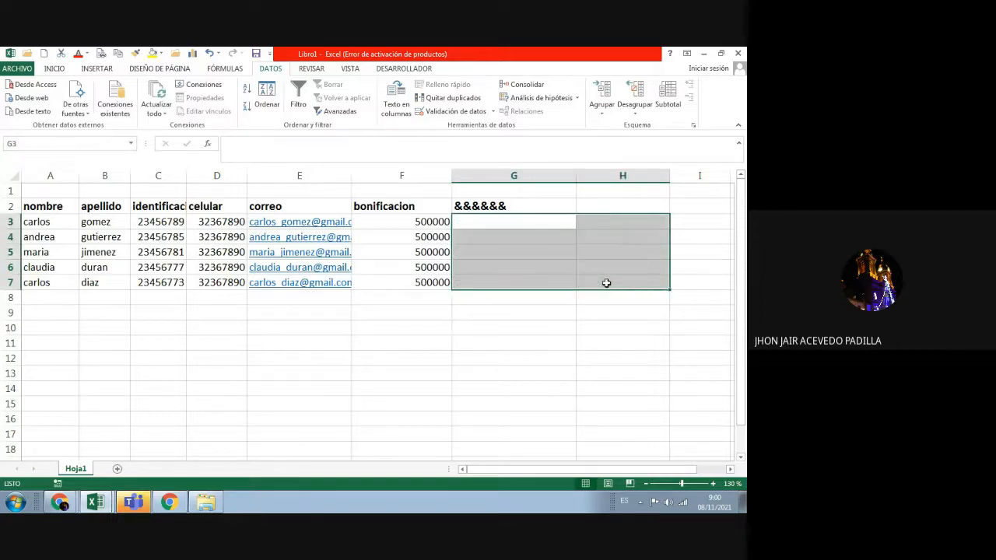
left_click(584, 201)
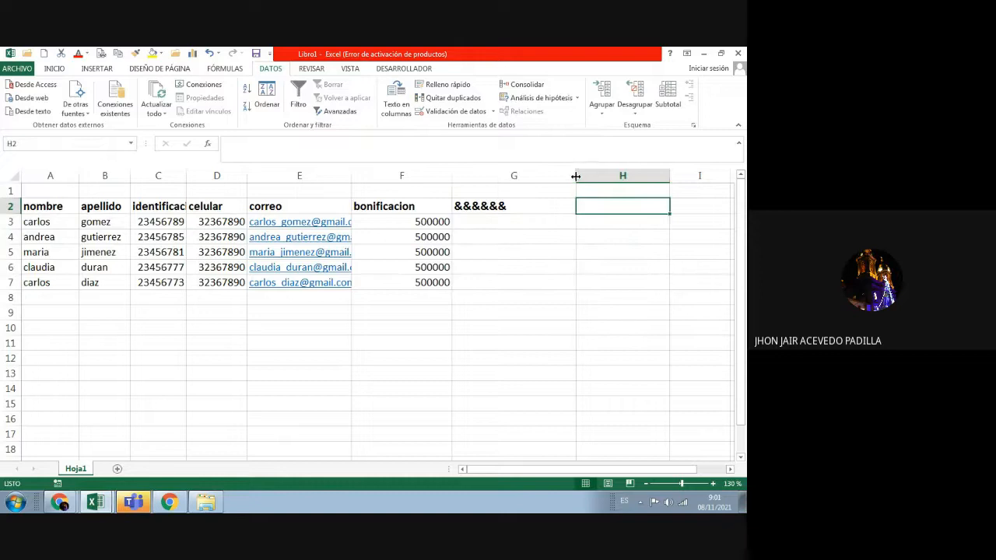
left_click_drag(576, 177, 678, 177)
Step: Enter the text "la bonificacion de "& in G3
double_click(468, 222)
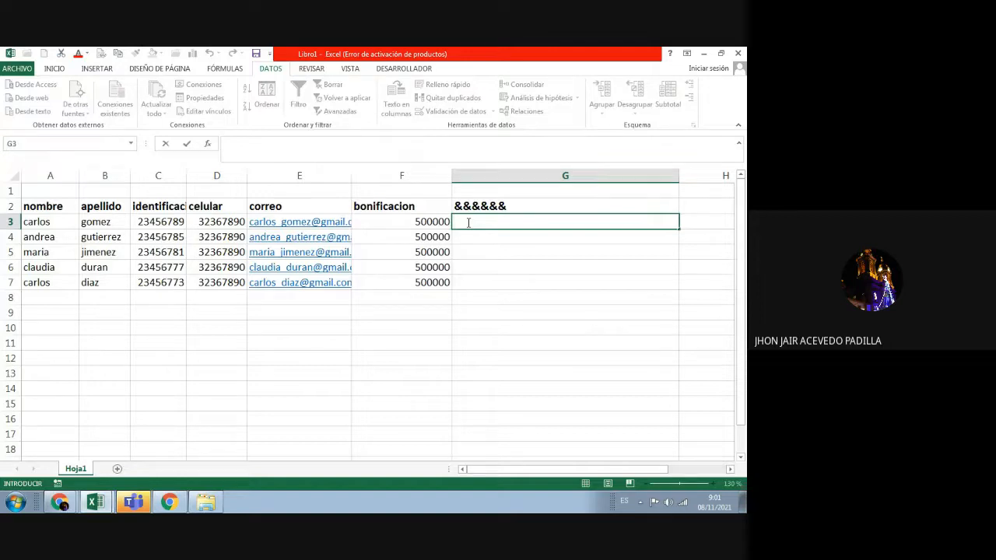
type("\"la bonificacion")
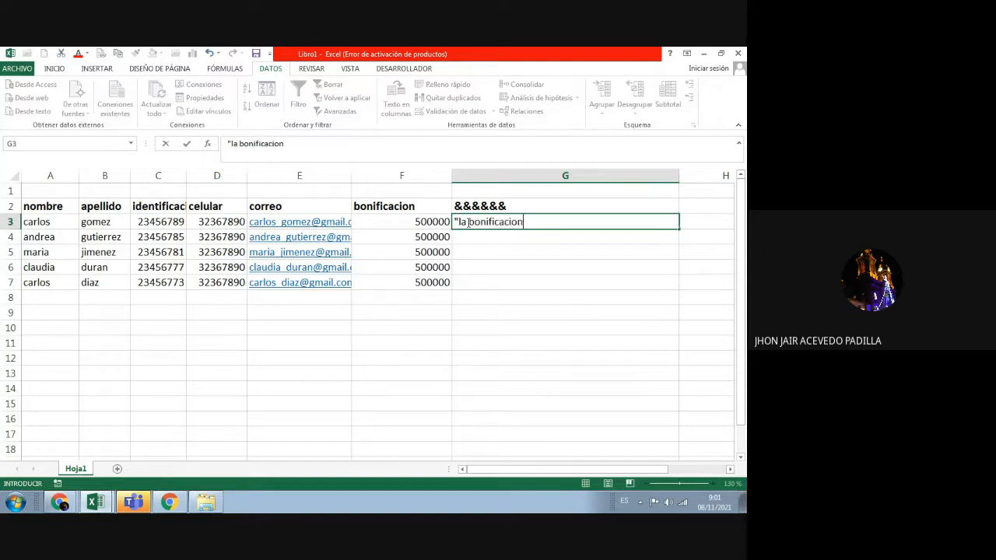
type(" de \"")
type("&")
left_click(67, 223)
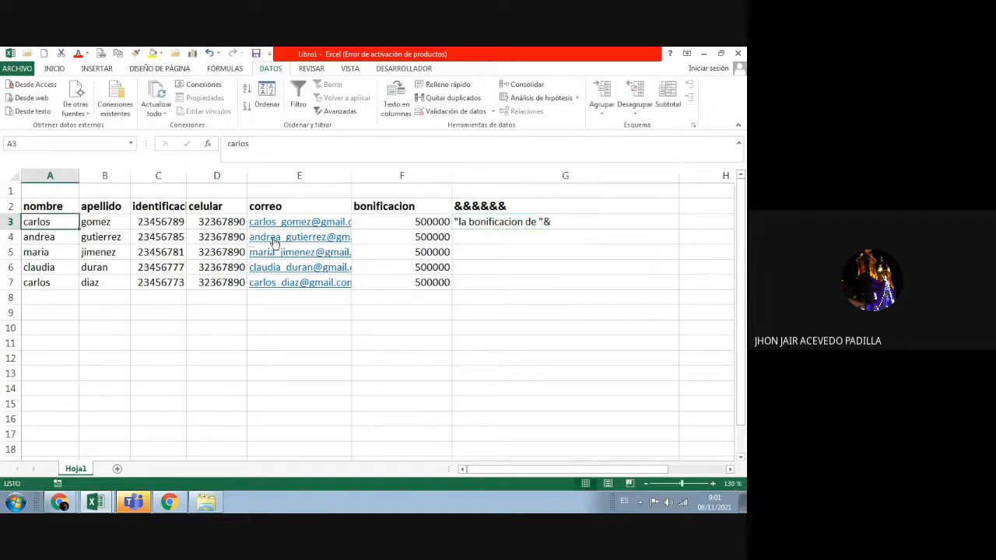
Step: Recheck G3's text and reopen it for editing, removing a stray 'a' after the ampersand
left_click(562, 222)
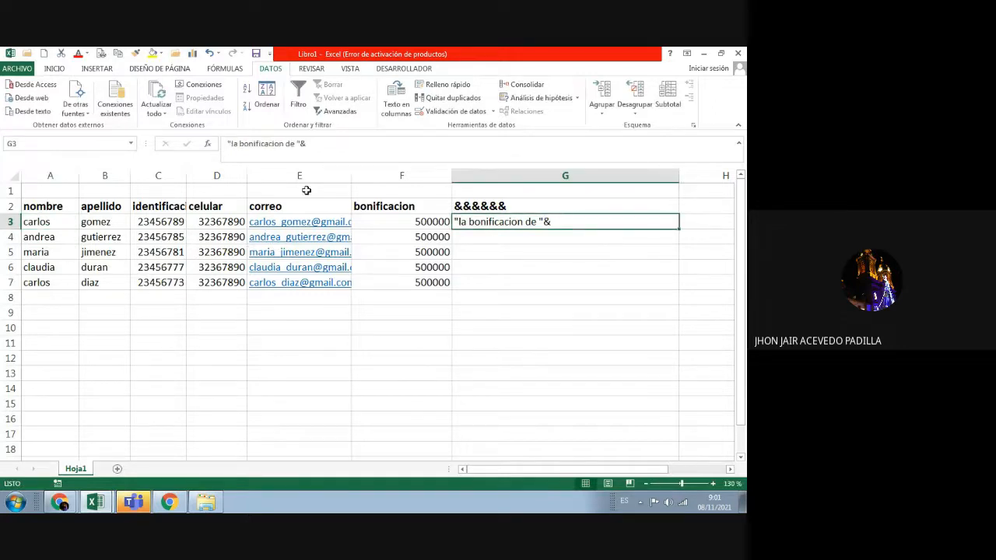
left_click(314, 144)
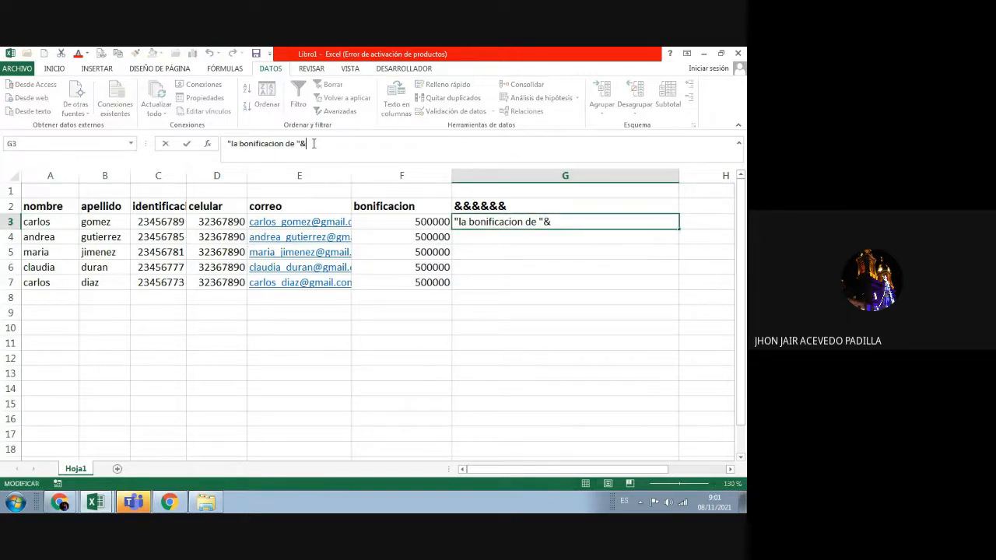
left_click(56, 221)
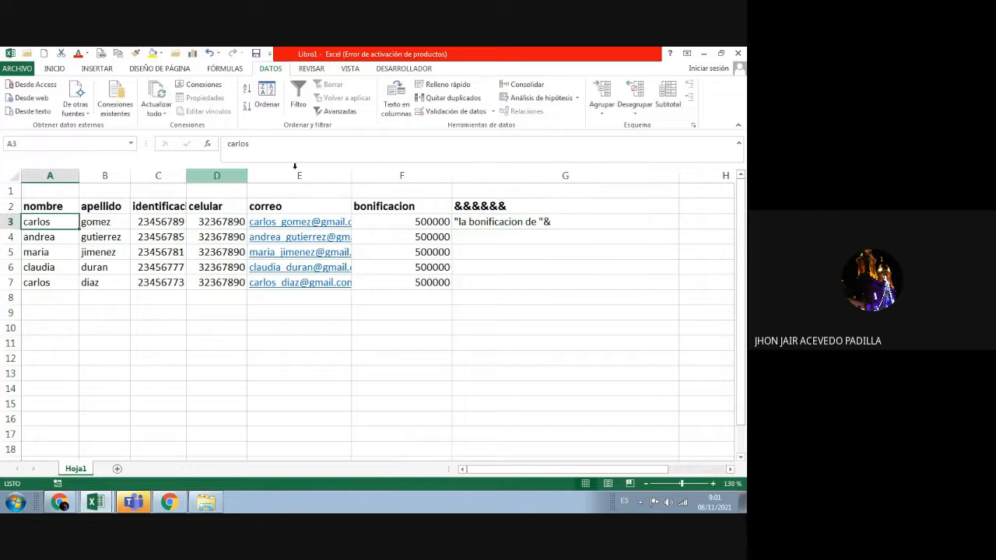
double_click(549, 222)
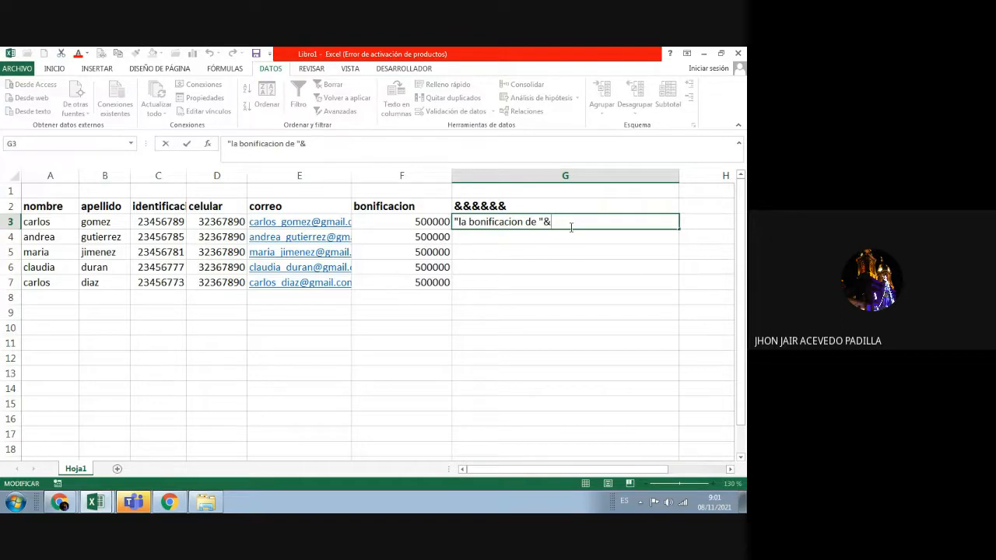
left_click(48, 223)
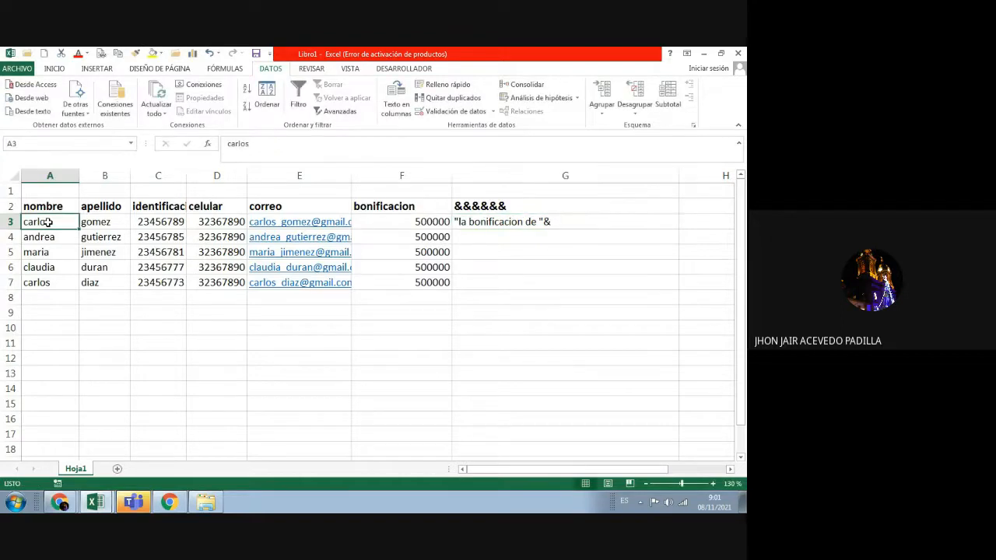
left_click(499, 226)
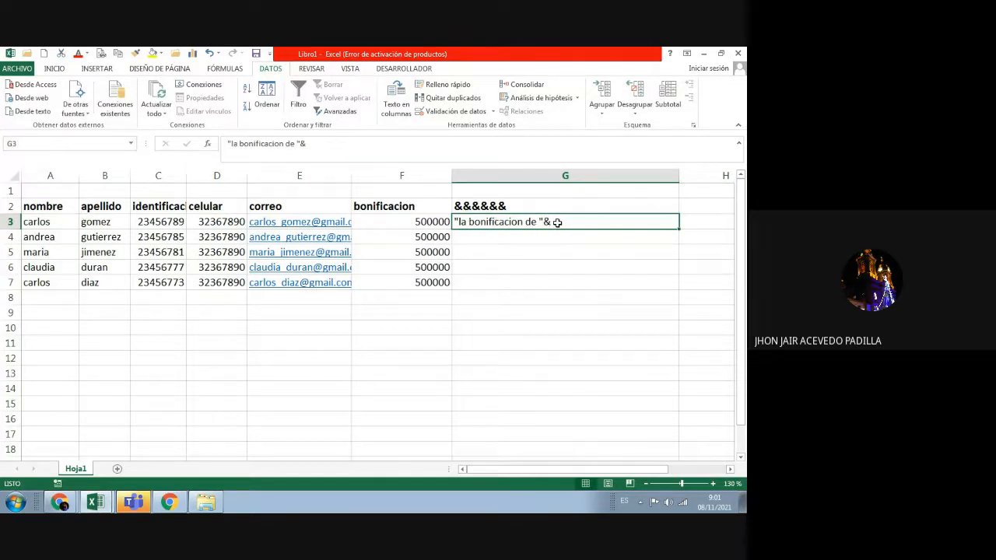
double_click(557, 223)
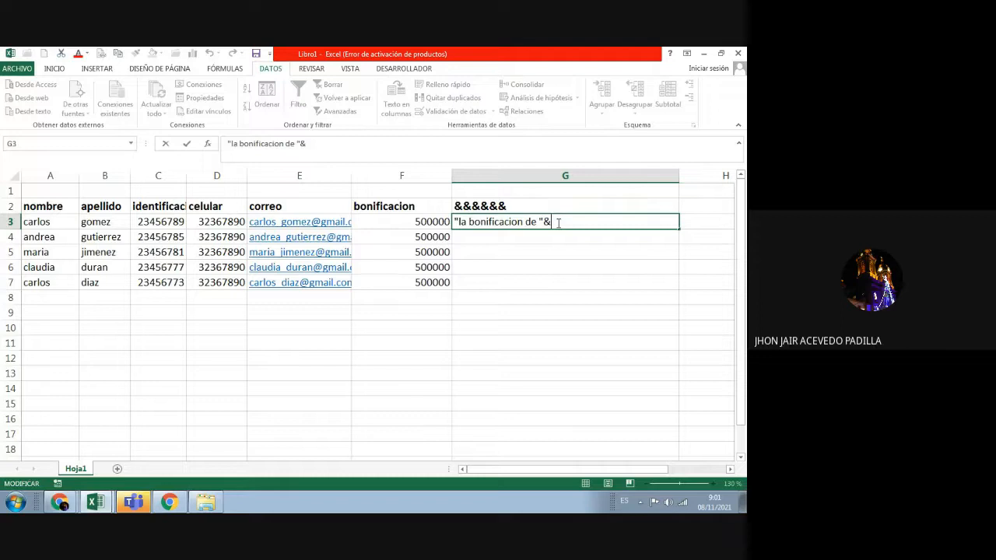
type("a")
key("BackSpace")
Step: Prefix G3 with = and append the A3 reference followed by &"
type("=")
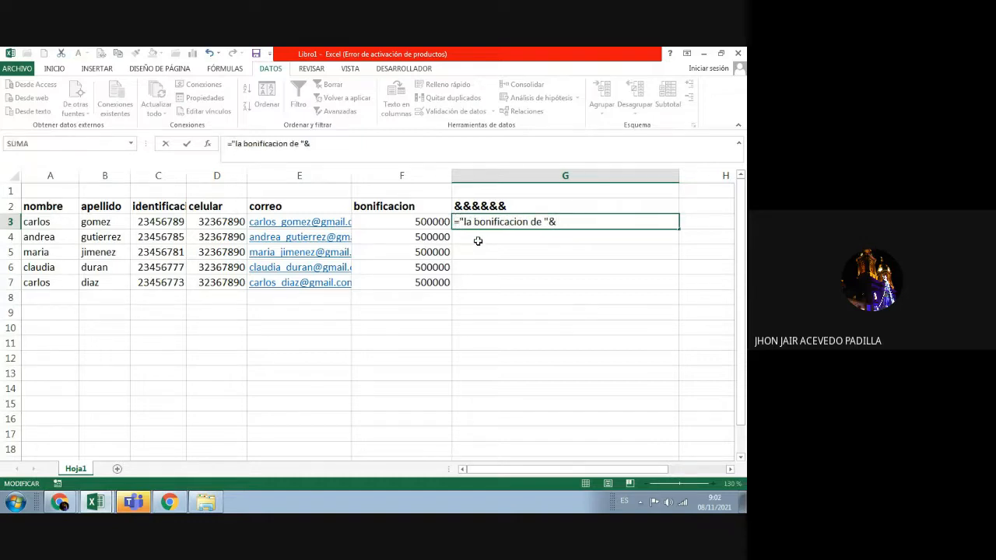
left_click(64, 223)
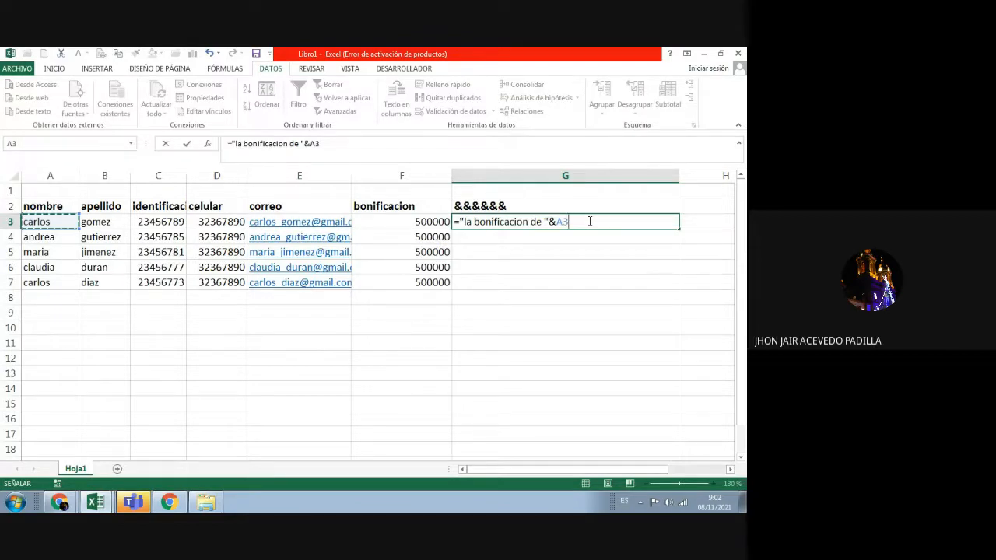
type("&")
type("\"")
Step: Delete the opening quote after = in G3, enter it, and dismiss the error message
left_click(465, 222)
key("BackSpace")
key("Return")
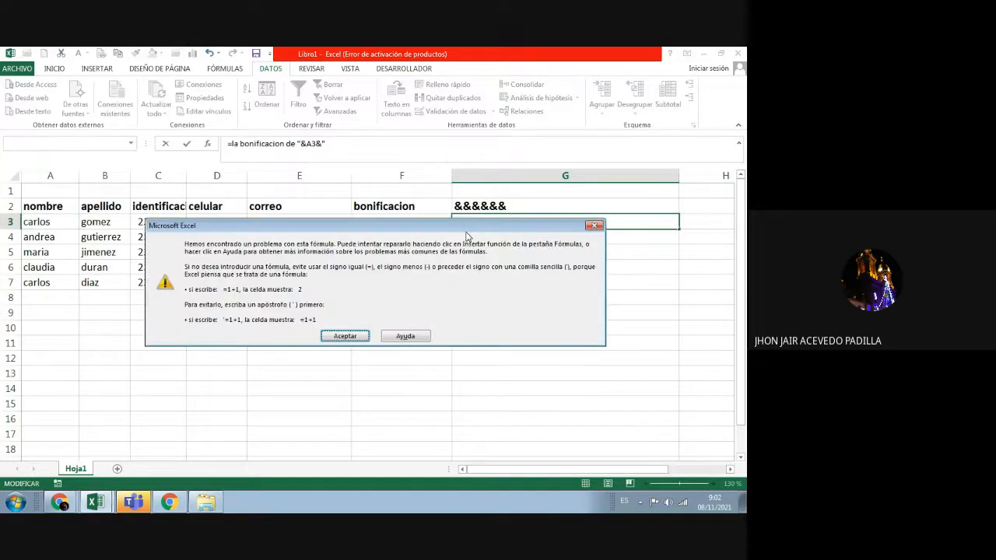
left_click(594, 225)
left_click(513, 223)
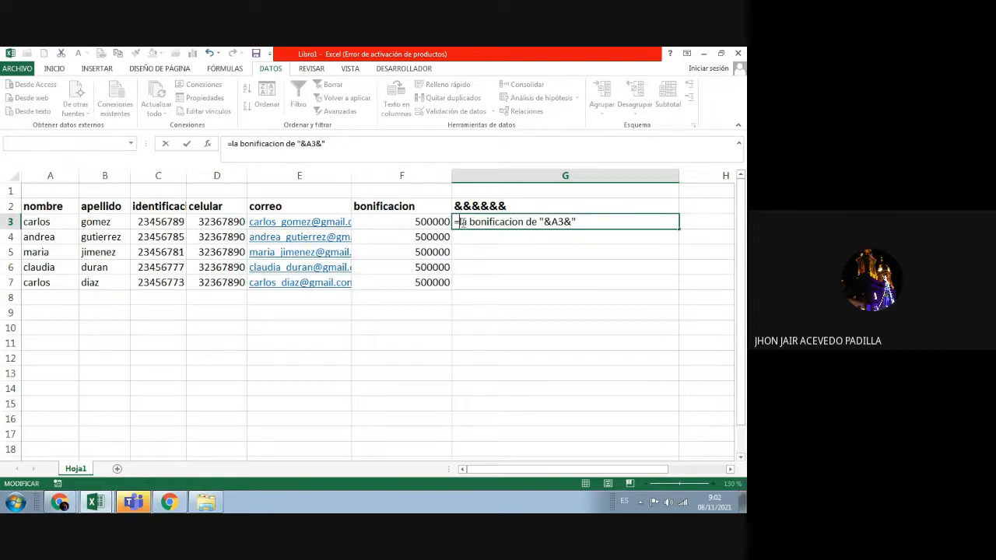
left_click(595, 223)
Step: Replace 'la bonificacion de' with " y " plus a B3 reference, then dismiss the resulting error
left_click_drag(536, 222, 461, 222)
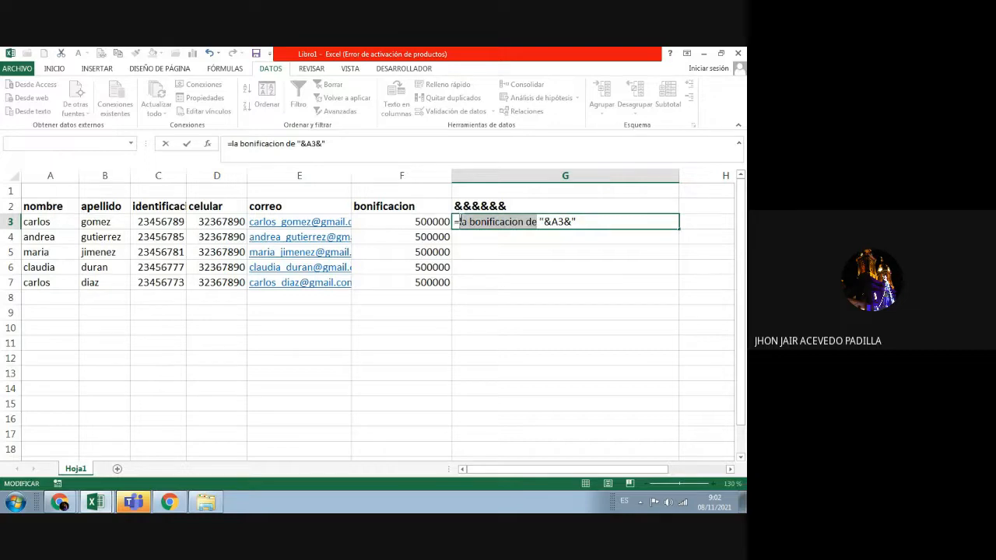
key("BackSpace")
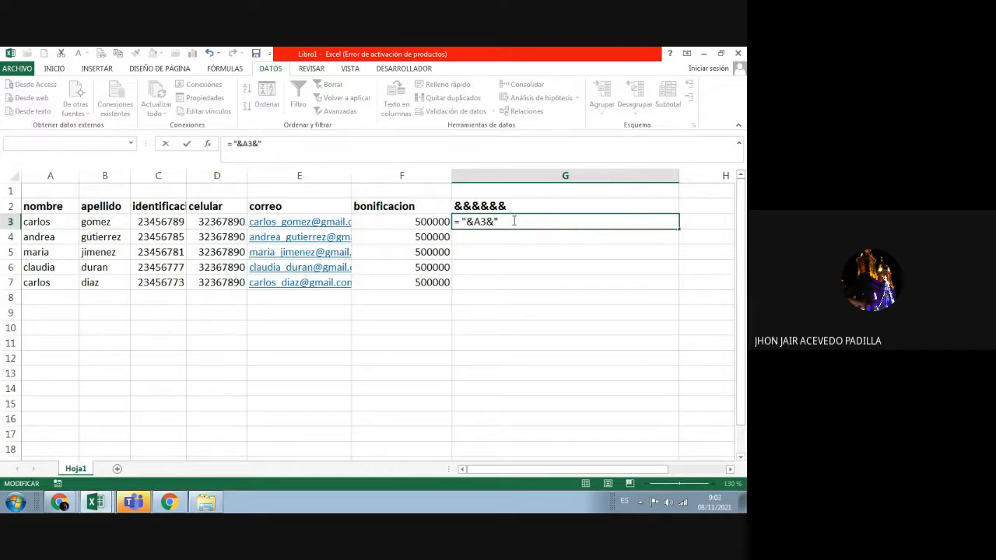
type("y")
type("\"&")
left_click(112, 221)
left_click(301, 144)
type("&\"")
key("Return")
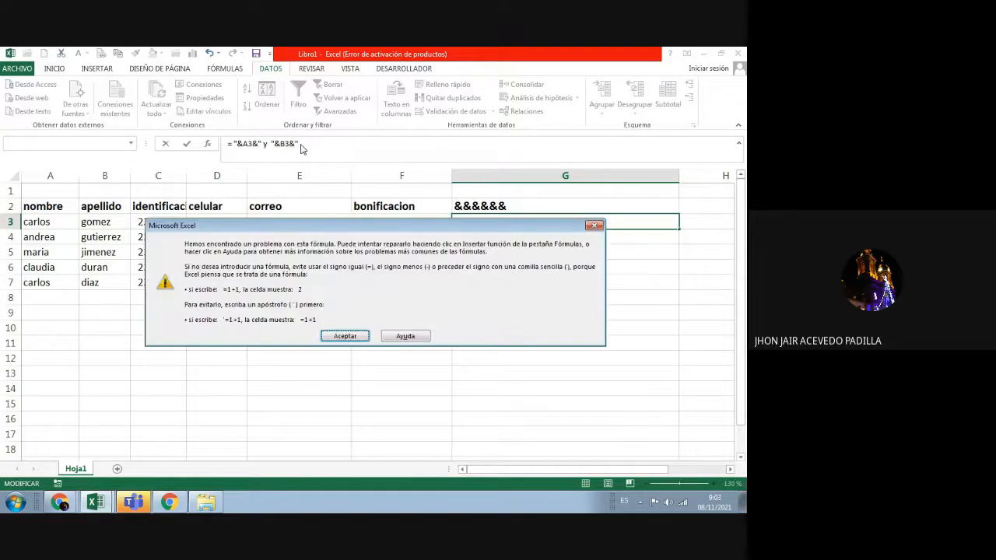
left_click(595, 226)
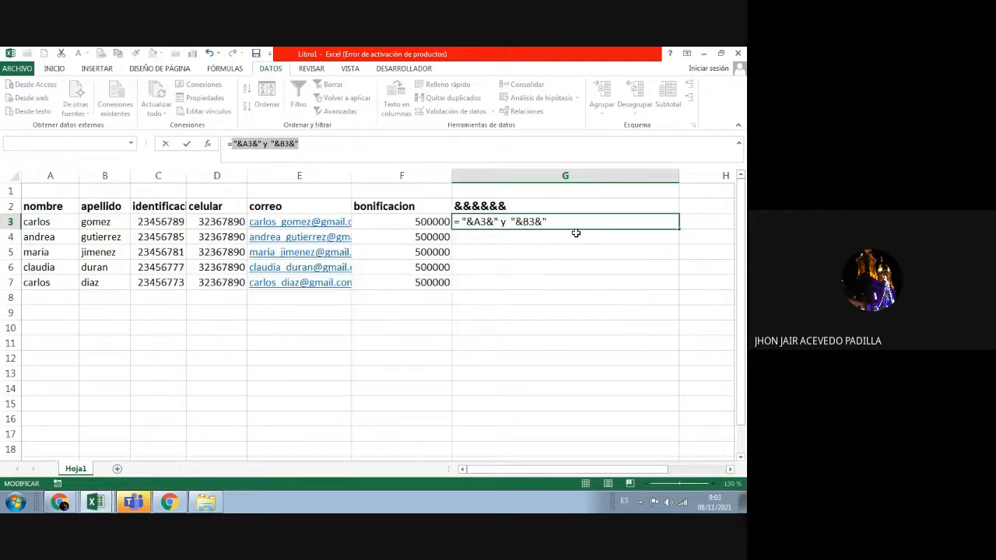
Step: Erase the rejected formula so G3 is empty
type("=")
left_click(542, 250)
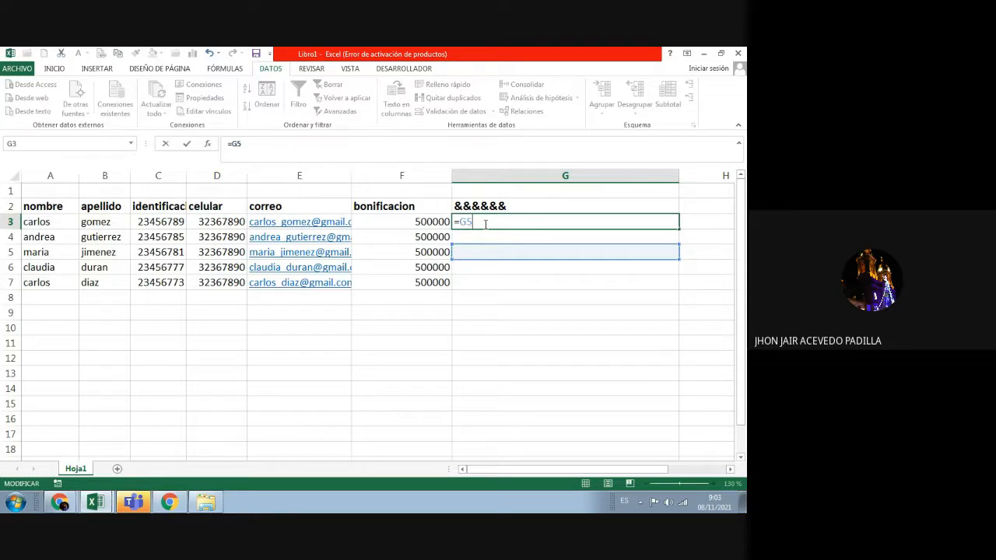
key("BackSpace")
key("BackSpace")
key("BackSpace")
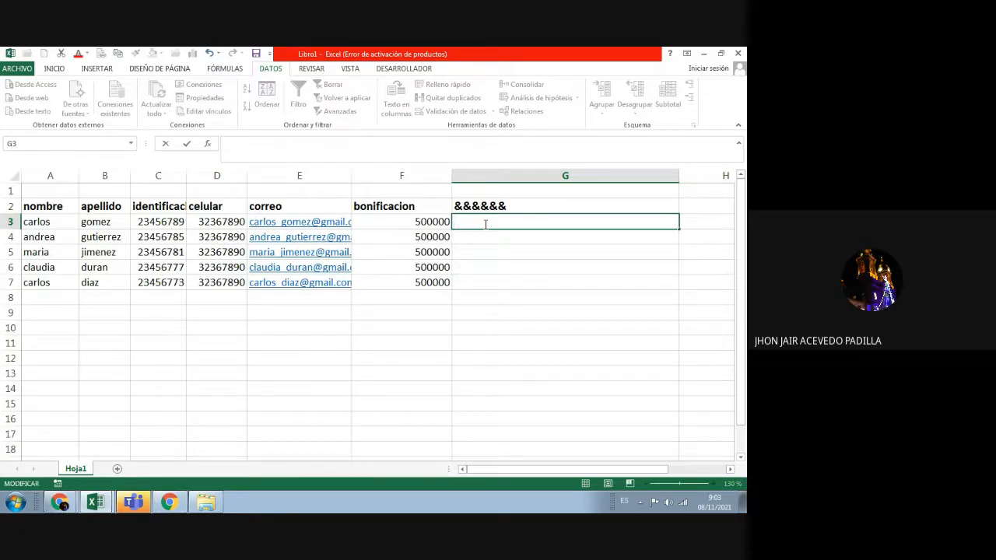
Step: Start =CONCATENAR( in G3 with A3, a " " separator and B3
type("=co")
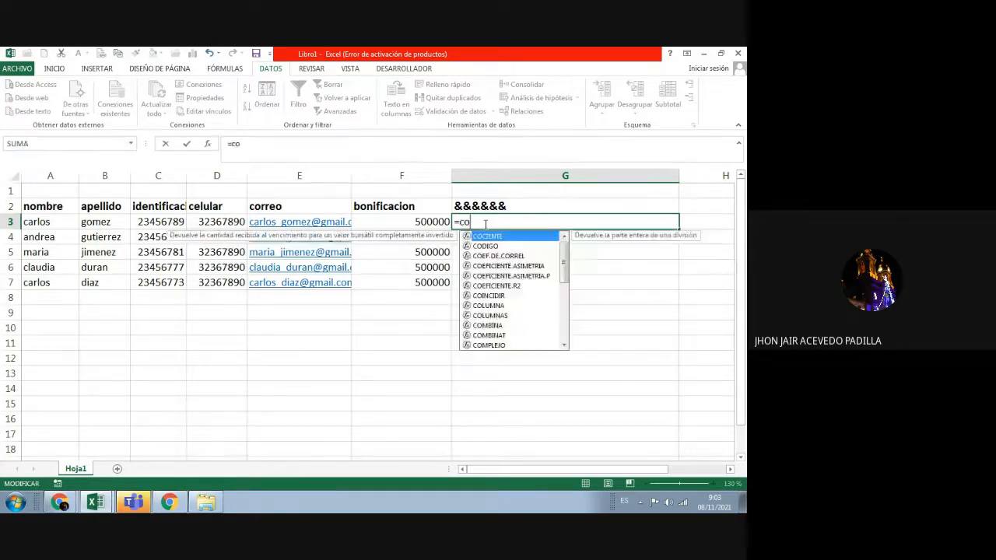
type("ncatenar")
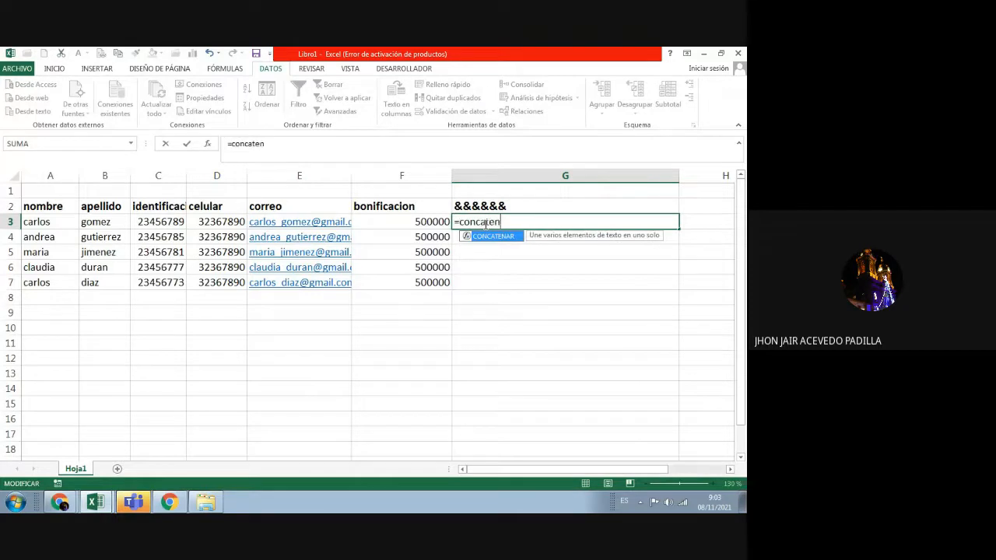
key("BackSpace")
key("BackSpace")
key("BackSpace")
key("BackSpace")
key("BackSpace")
key("BackSpace")
key("BackSpace")
key("BackSpace")
key("BackSpace")
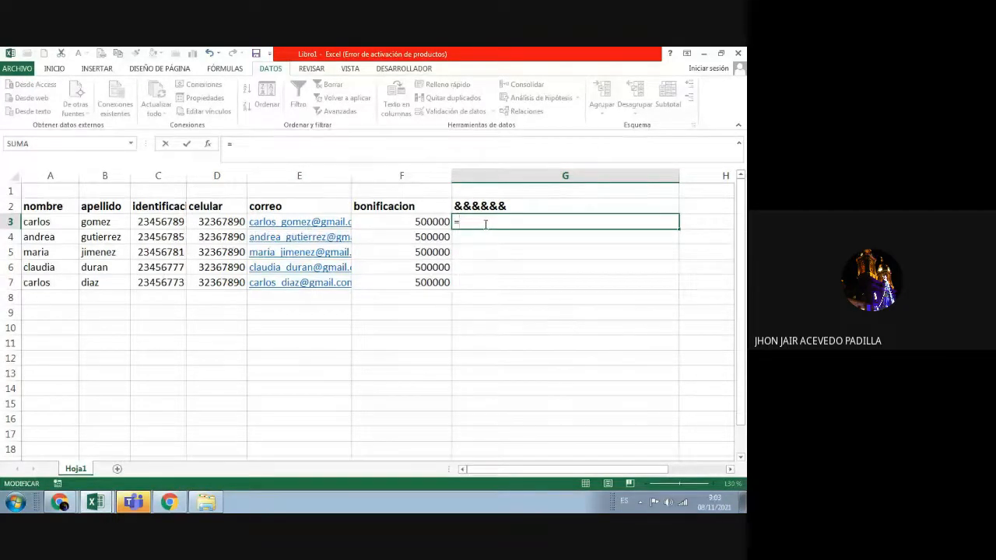
type("CONCATE")
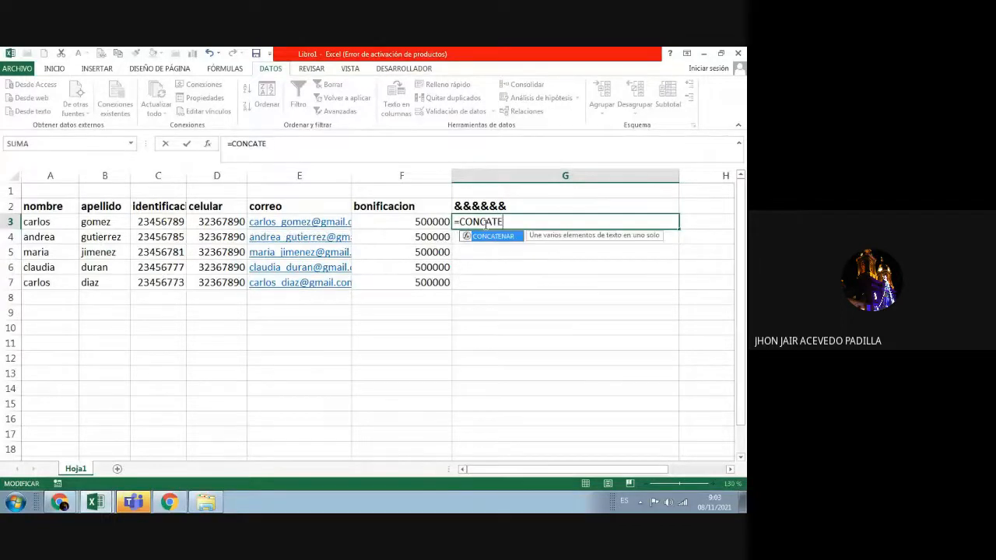
type("NAR(")
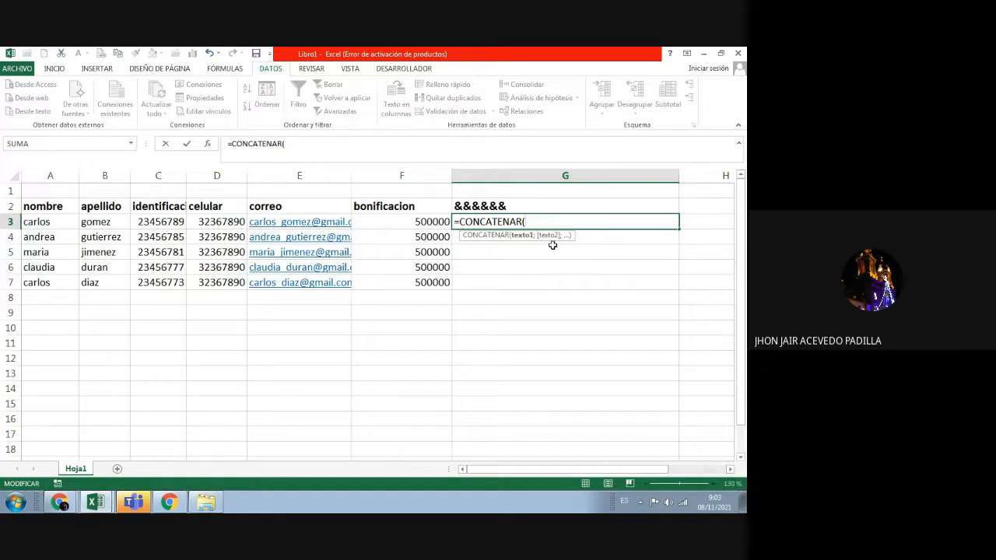
left_click(66, 221)
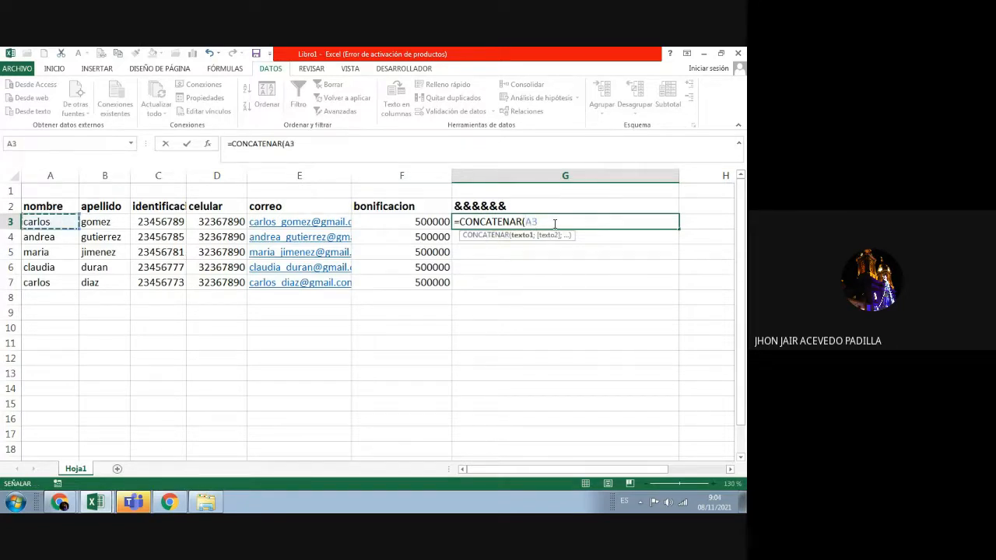
type(";")
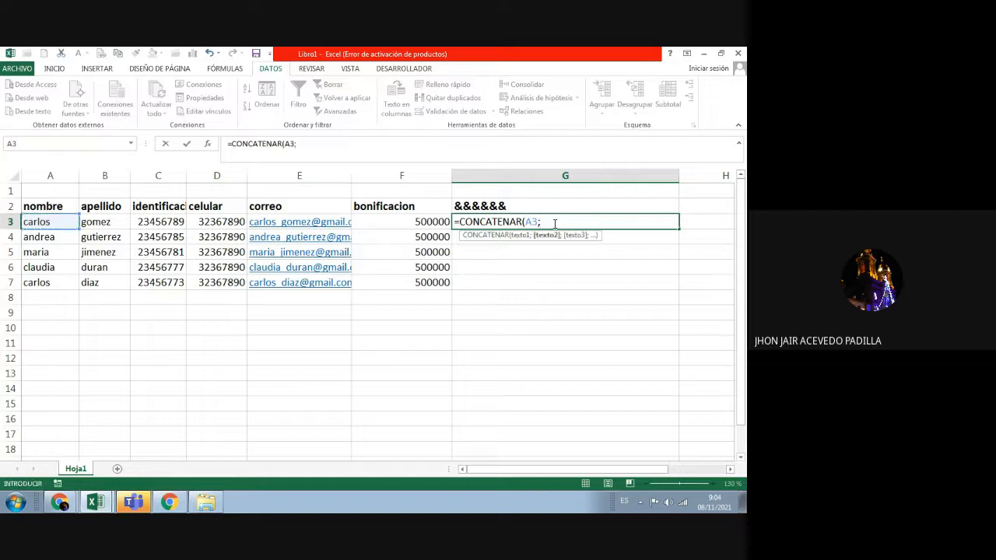
type("\" \";")
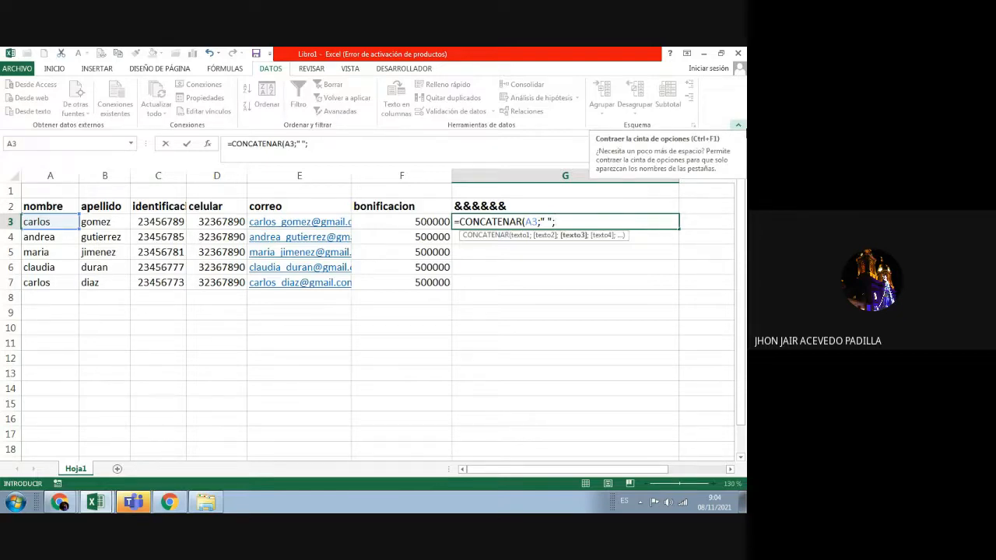
left_click(101, 222)
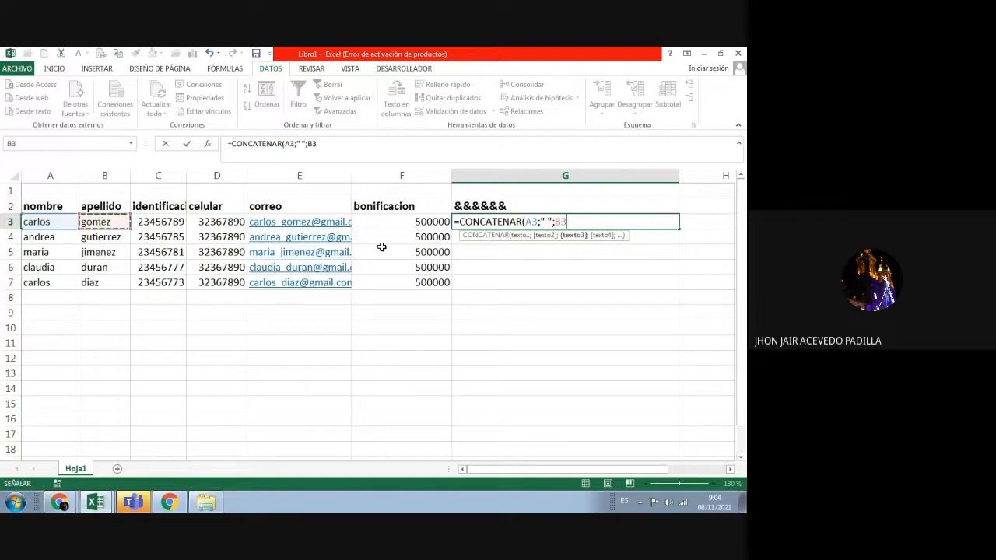
Step: Add "IDENTIFICADO CON " and C3, close the parenthesis and commit the formula
left_click(581, 223)
type(";")
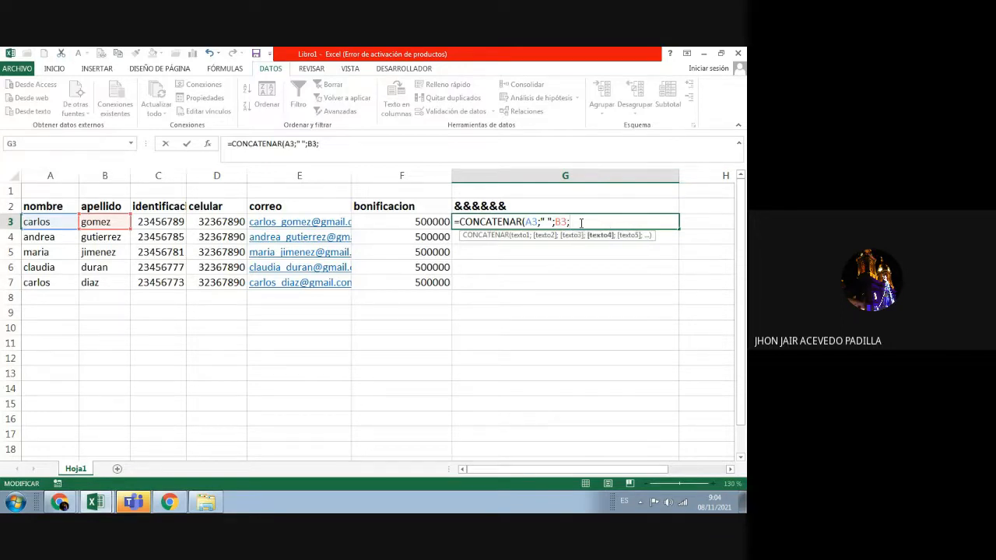
type("\" \";")
left_click(176, 224)
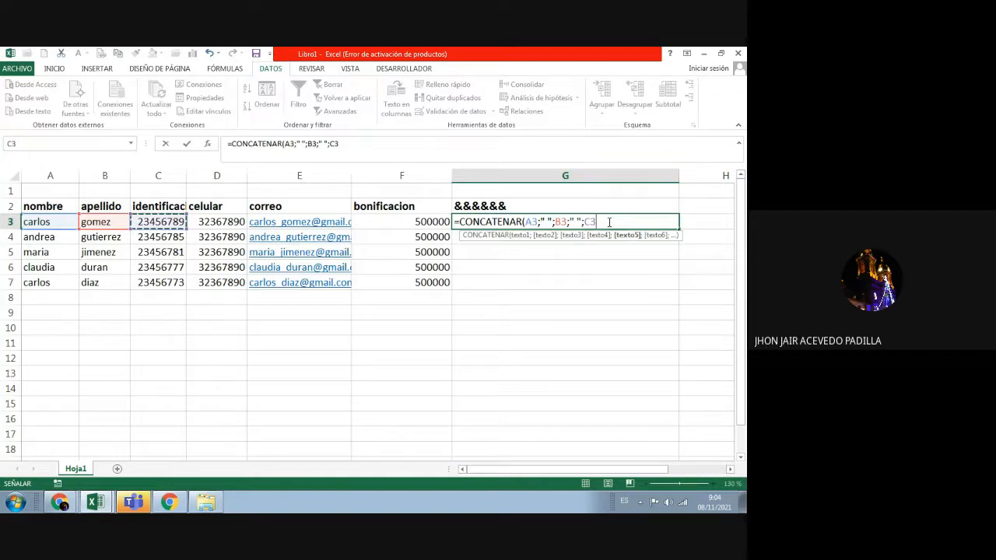
left_click(576, 223)
type("IDENTIFIC")
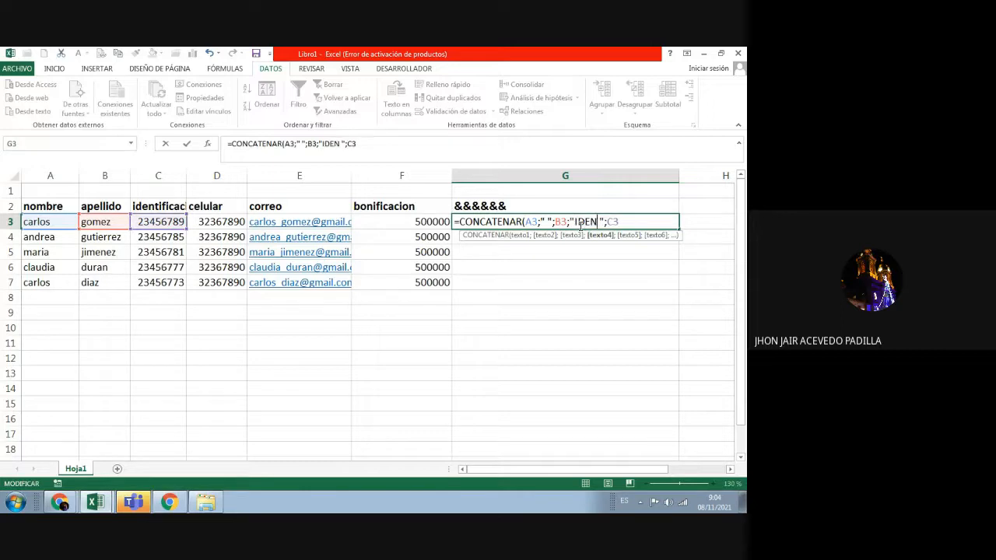
type("ADO CON")
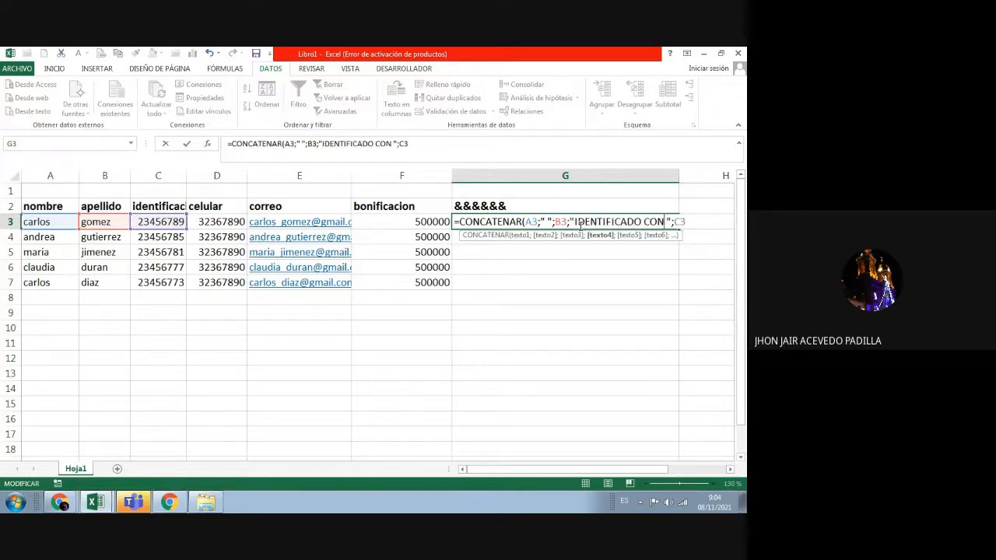
left_click(429, 145)
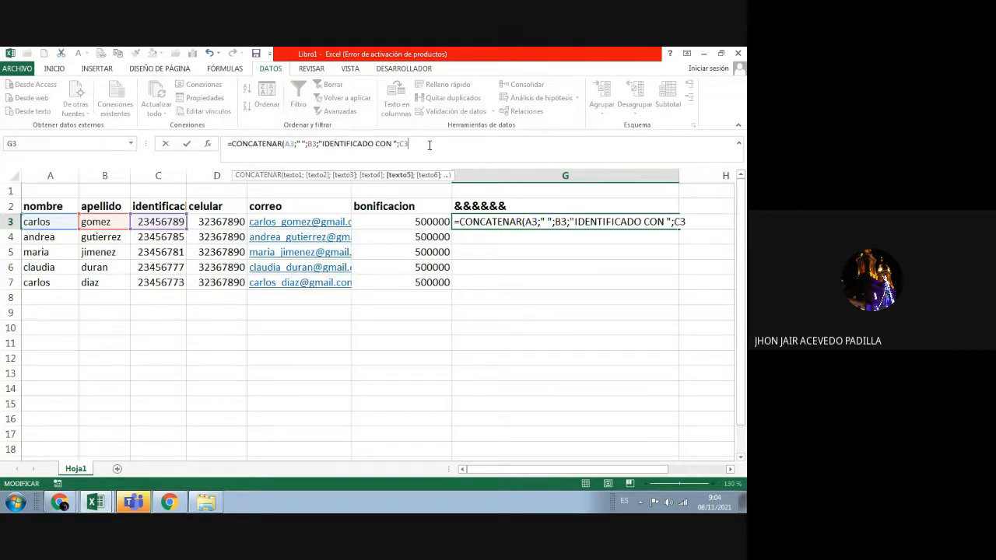
type(")")
key("Return")
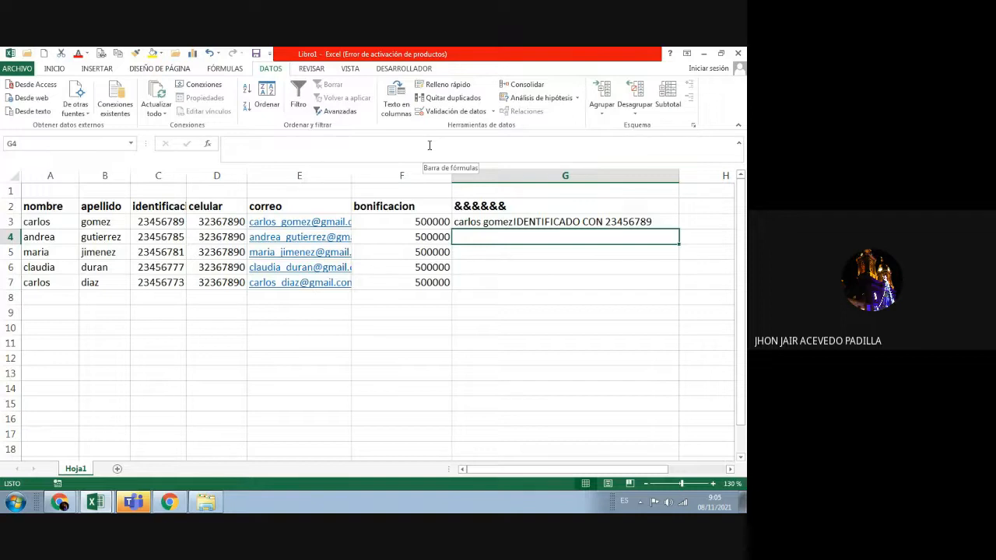
Step: Insert "EL SEÑOR " as the first CONCATENAR argument in G3 and commit the formula
left_click(492, 224)
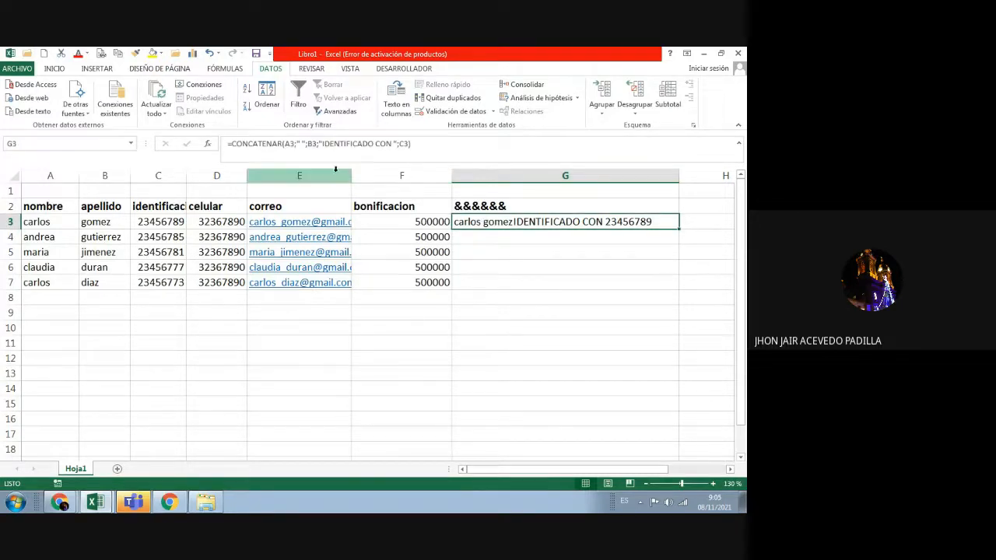
left_click(301, 146)
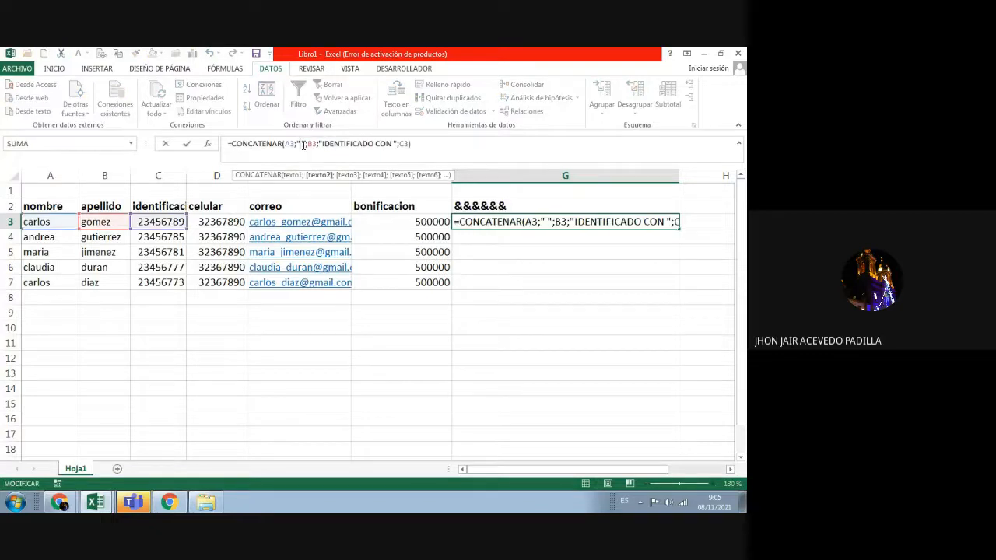
left_click(309, 147)
left_click(322, 145)
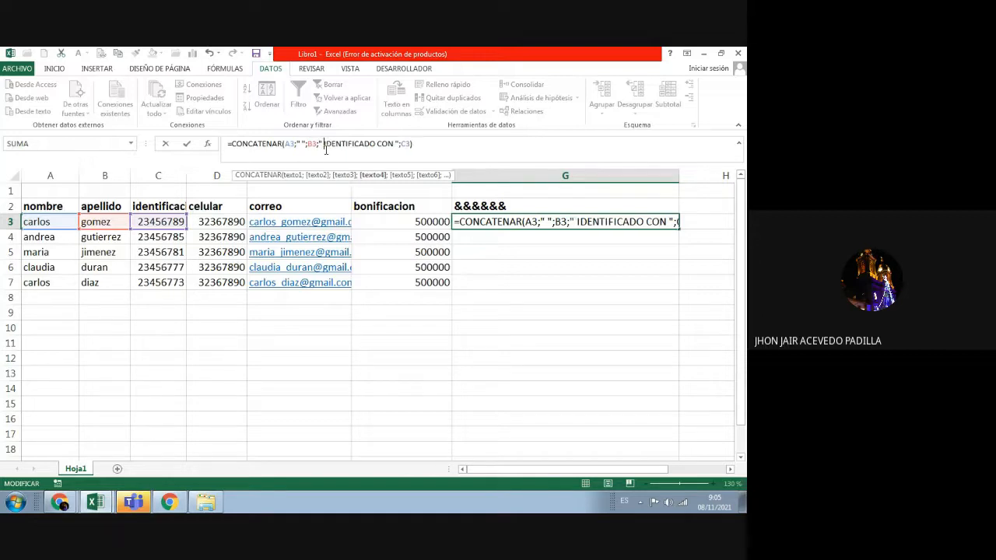
left_click(396, 146)
key("End")
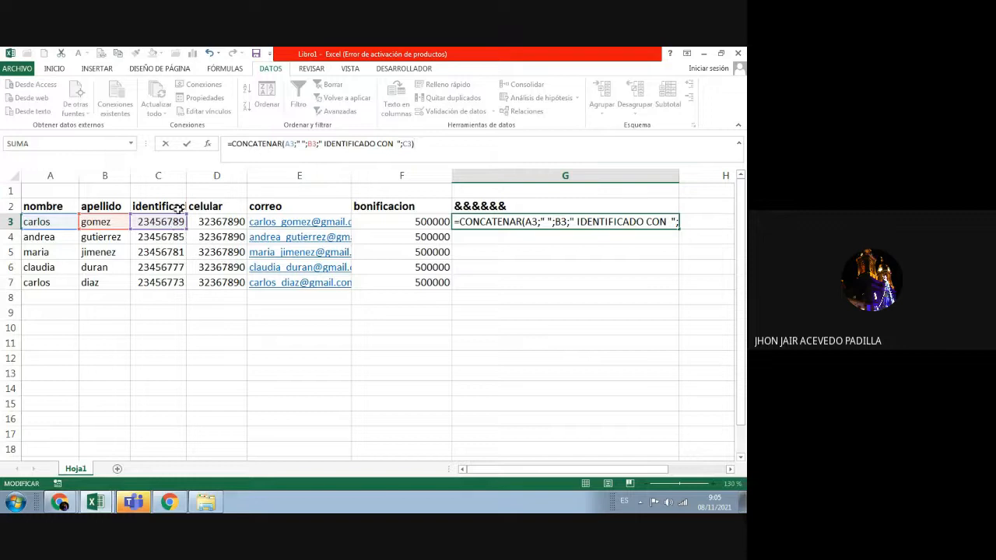
left_click(285, 145)
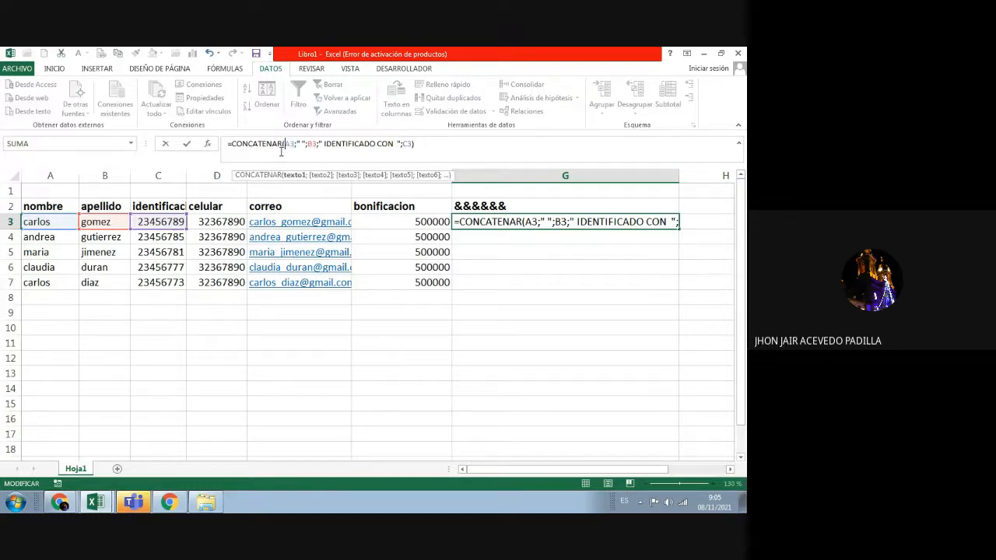
type("\"")
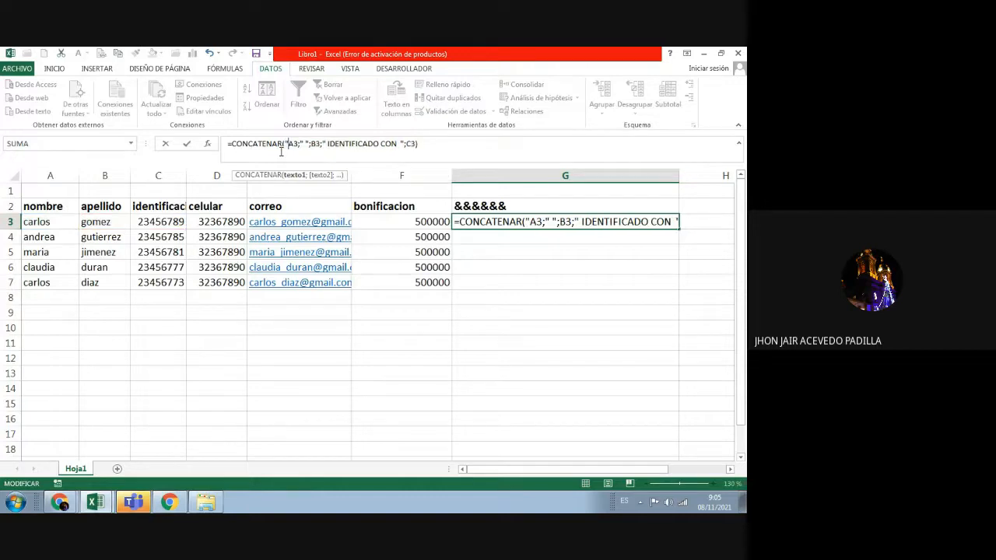
type("EL SEÑOR ")
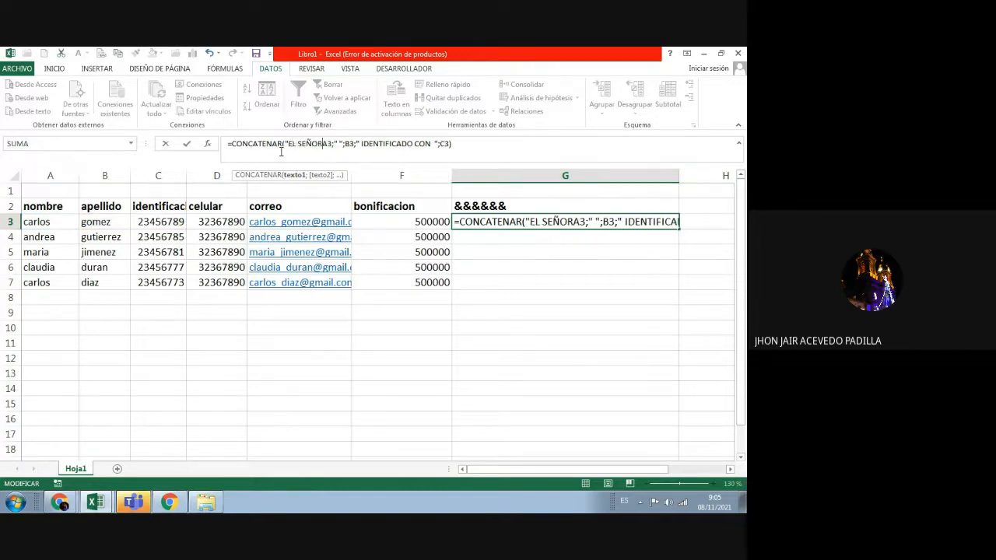
type("\";A3;\"")
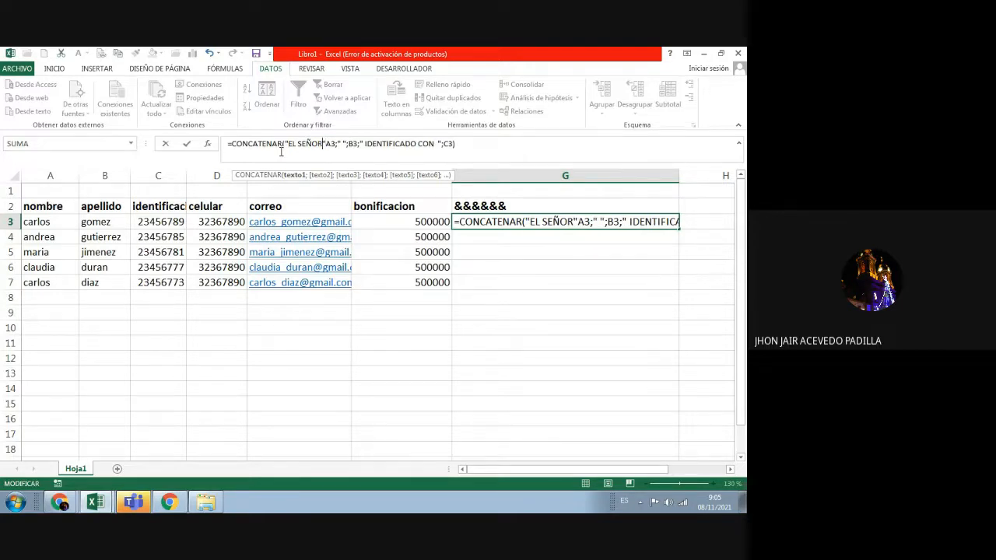
type(" \"")
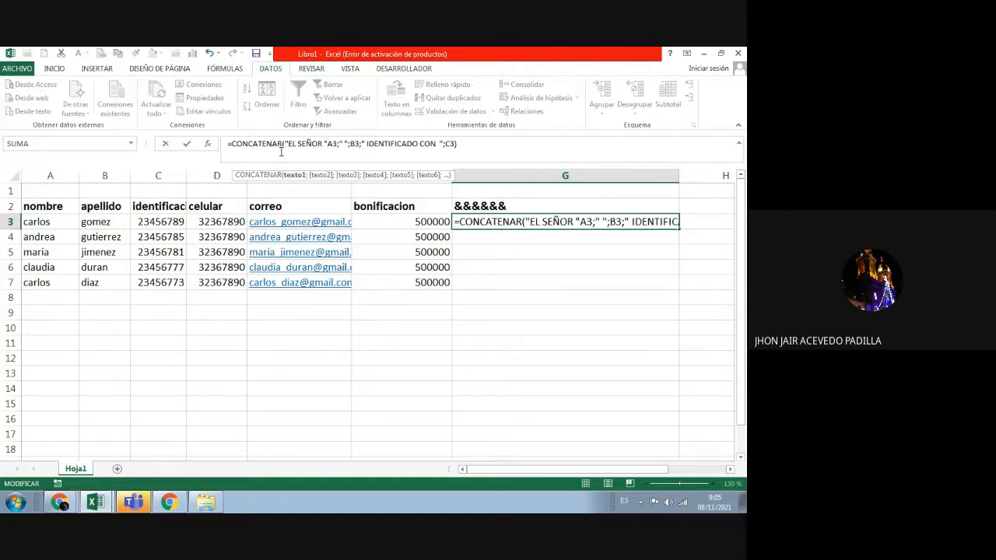
type(";")
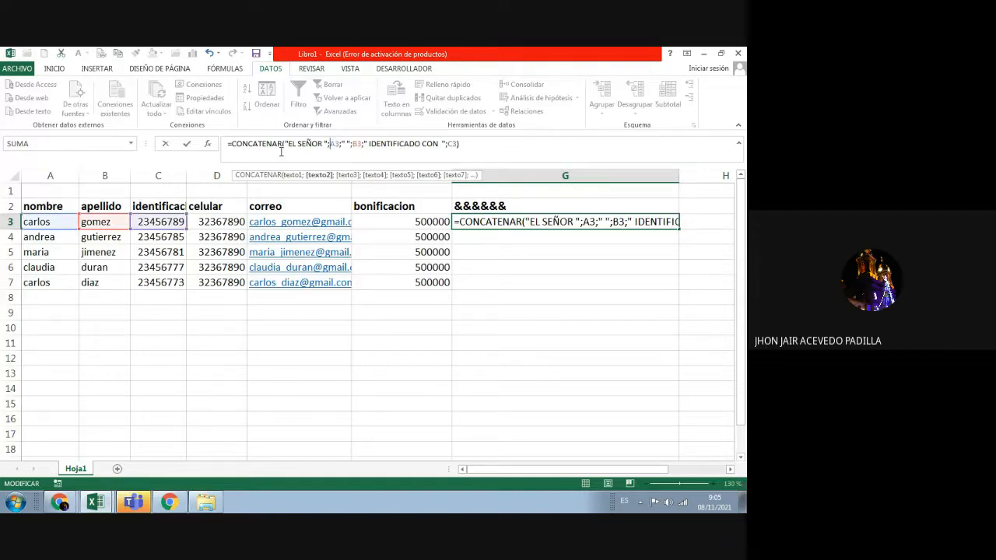
key("Return")
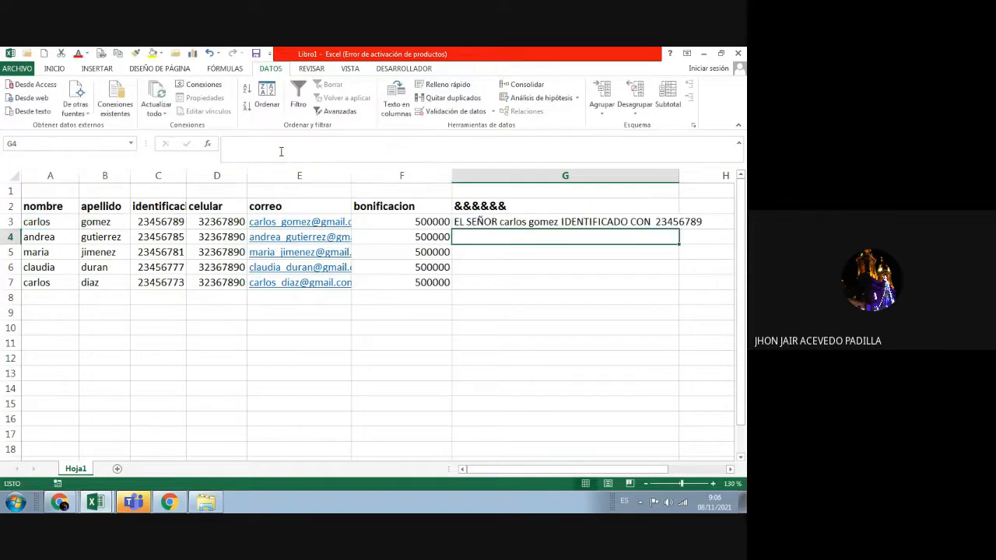
left_click(513, 223)
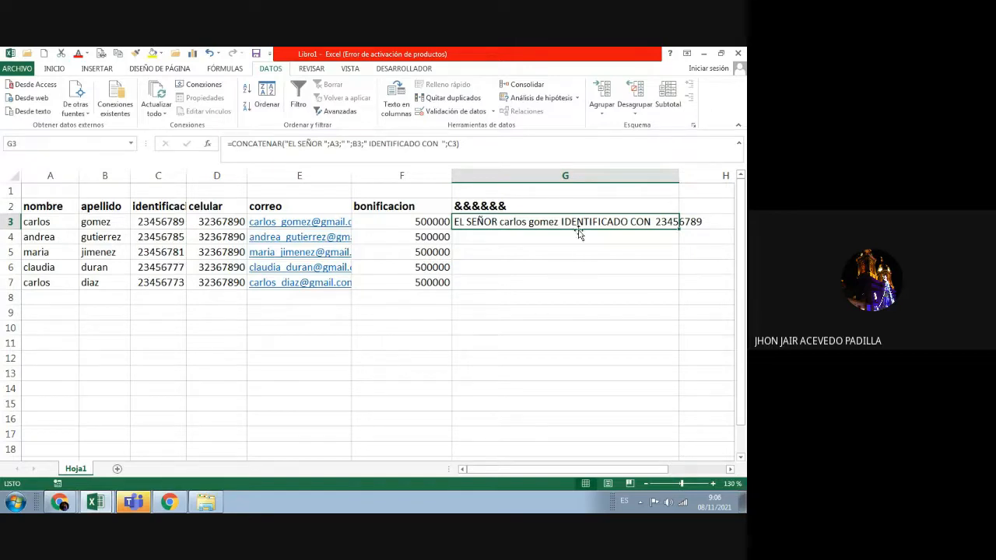
left_click_drag(678, 175, 715, 175)
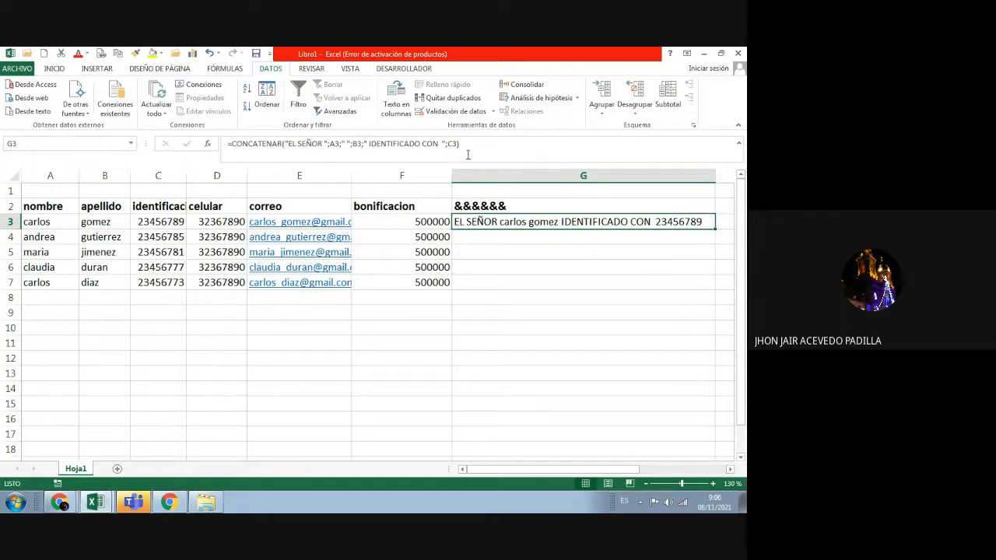
left_click(468, 144)
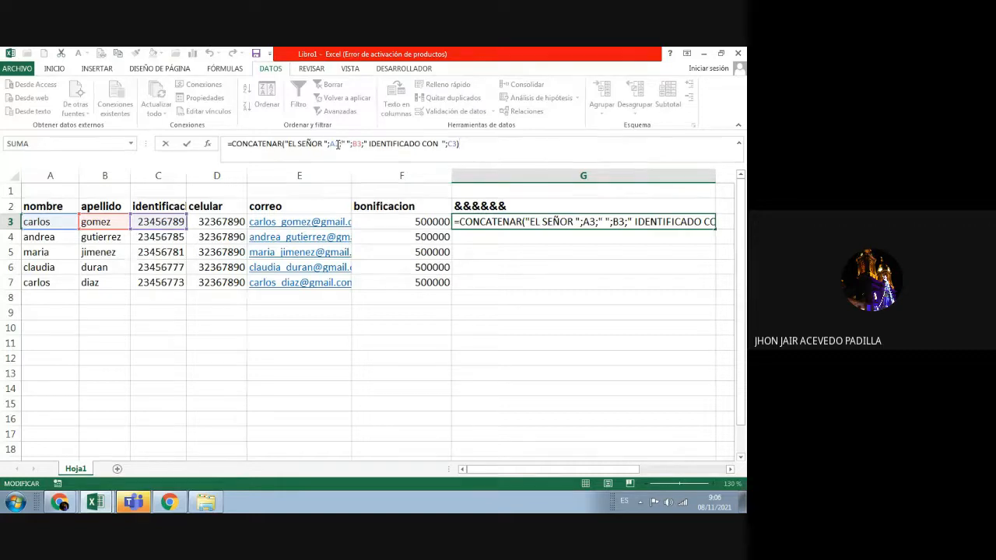
left_click_drag(331, 143, 362, 153)
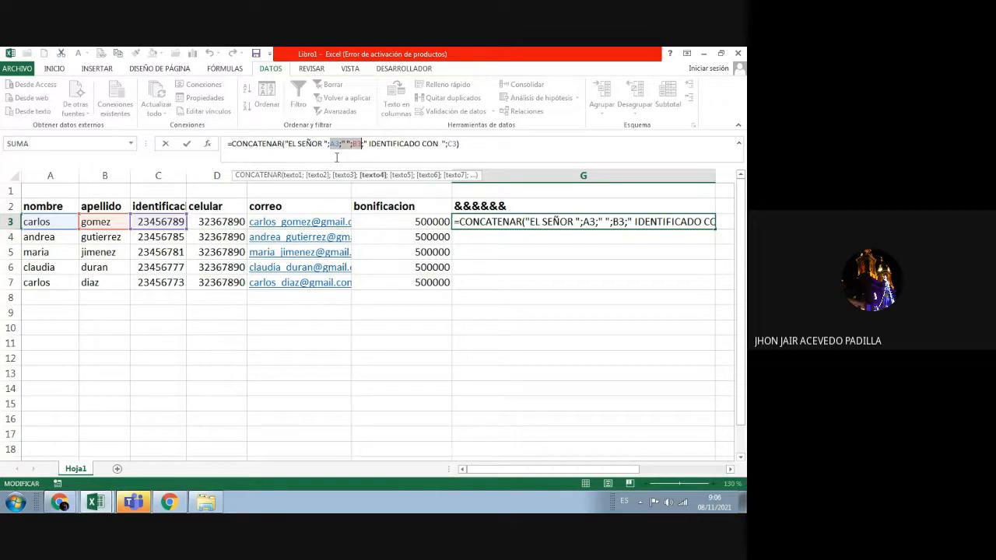
left_click(288, 143)
left_click_drag(287, 143, 324, 142)
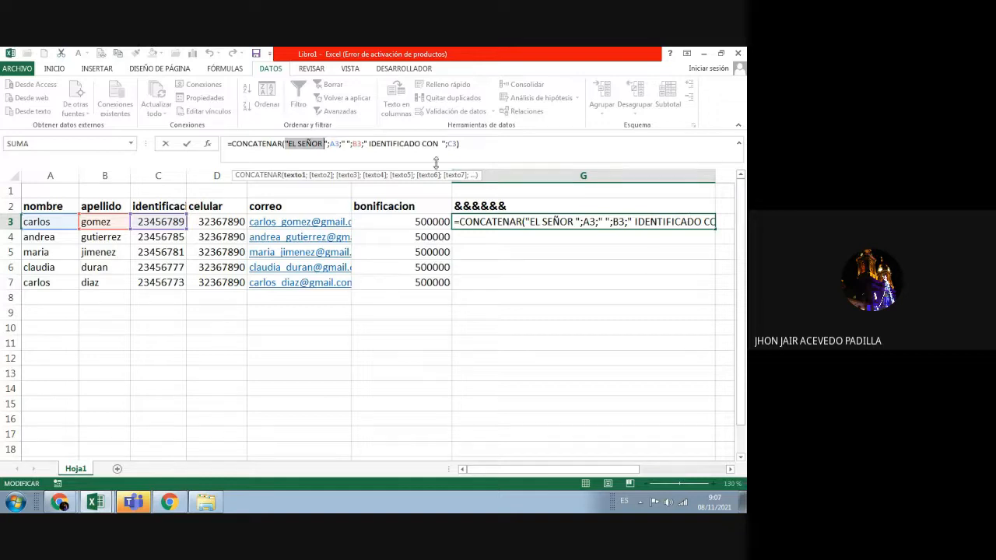
left_click(360, 143)
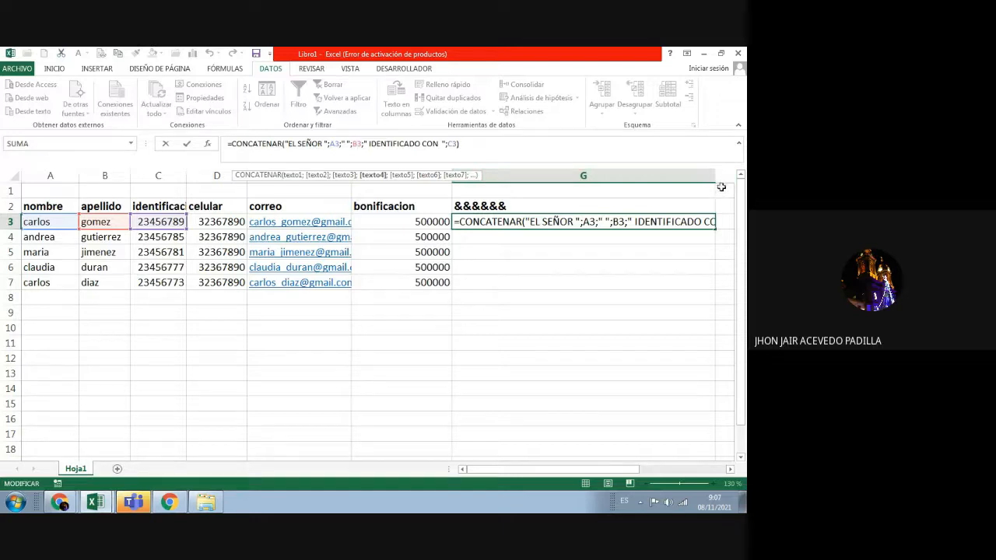
left_click(692, 304)
left_click(702, 223)
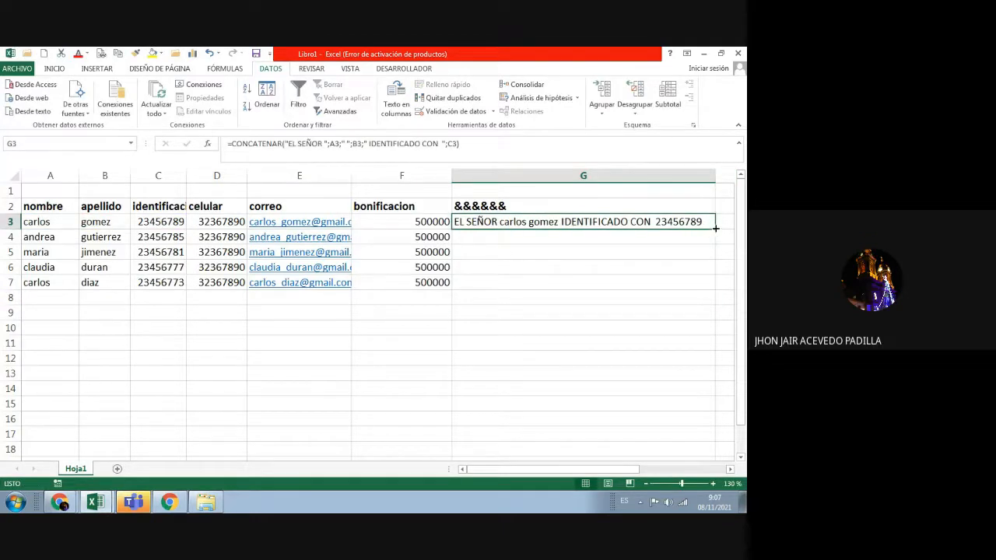
Step: Fill G3's CONCATENAR formula down to G7, then reopen G3's formula
double_click(712, 230)
left_click(602, 311)
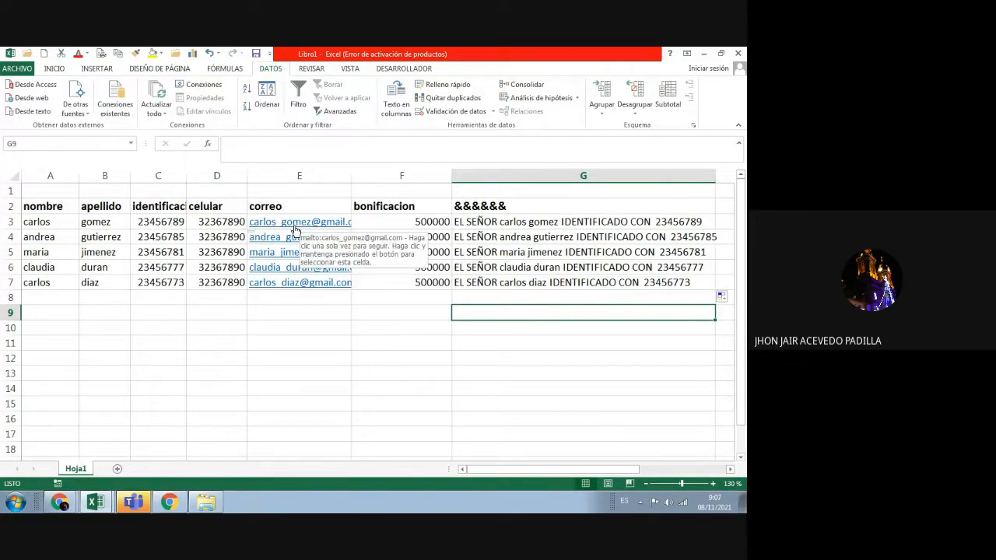
left_click(516, 226)
left_click(270, 153)
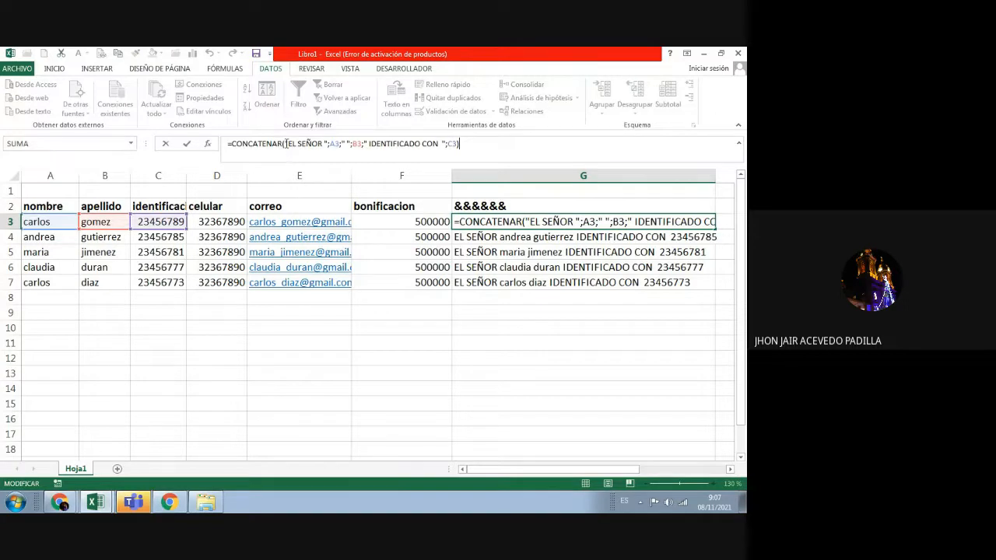
Step: Replace "EL SEÑOR" with "LA PERSONA" in G3's formula
left_click_drag(285, 144, 327, 146)
left_click(330, 146)
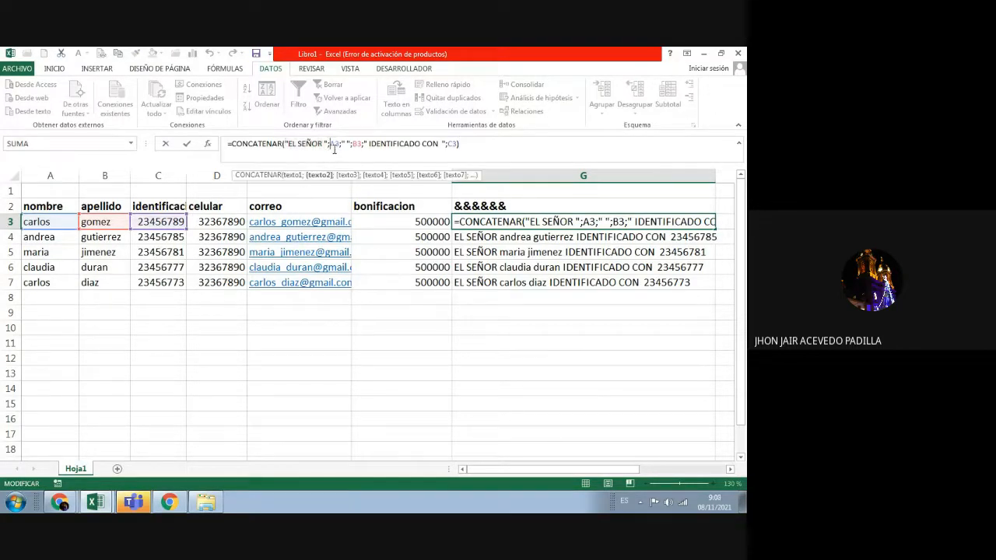
left_click_drag(330, 146, 342, 146)
left_click(352, 160)
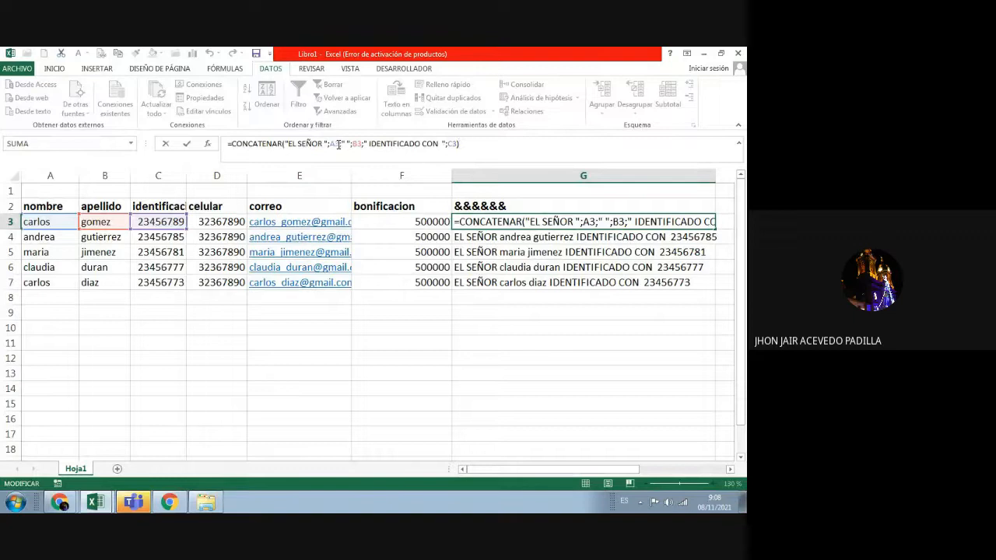
left_click(324, 143)
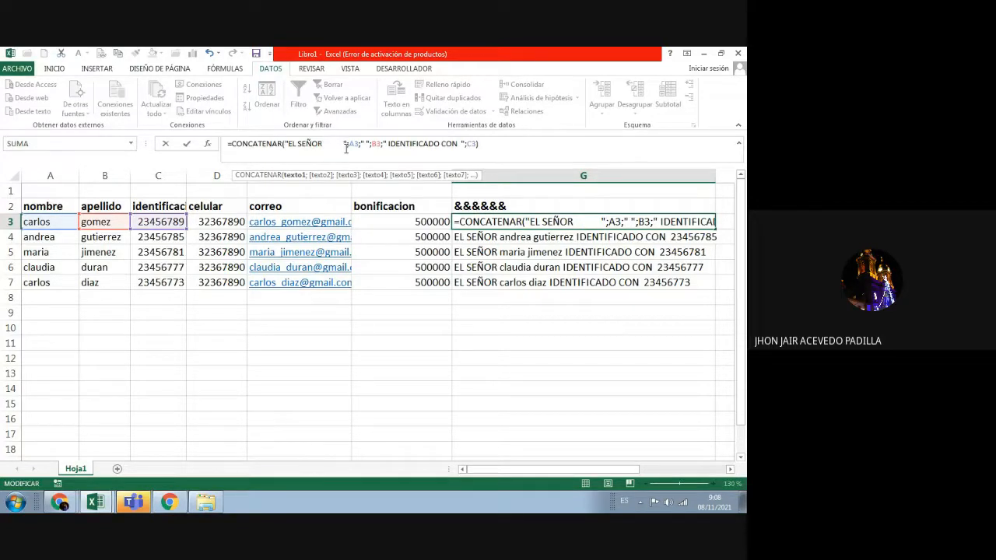
key("BackSpace")
key("BackSpace")
key("BackSpace")
key("BackSpace")
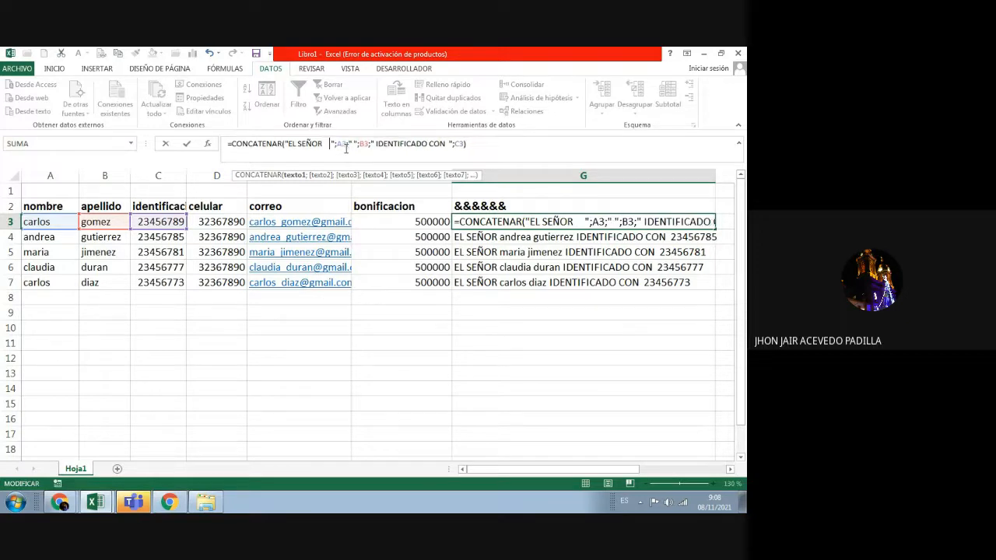
key("BackSpace")
key("BackSpace")
key("BackSpace")
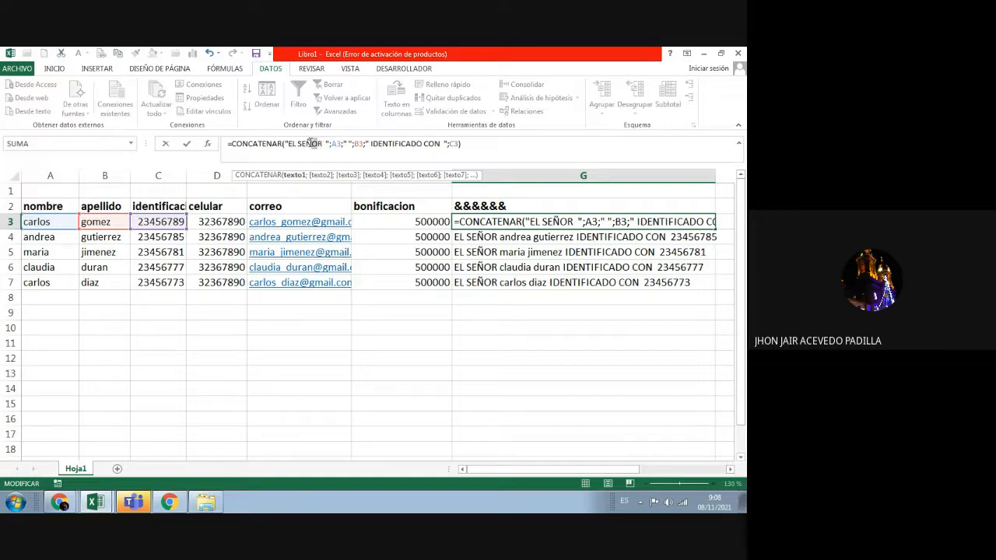
left_click_drag(319, 144, 289, 143)
type("LA PERSO")
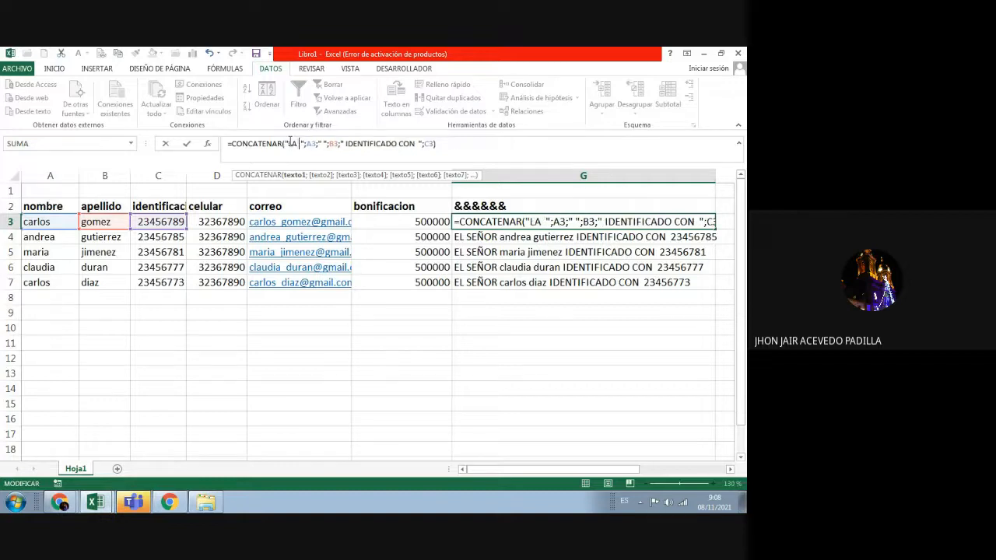
type("NA")
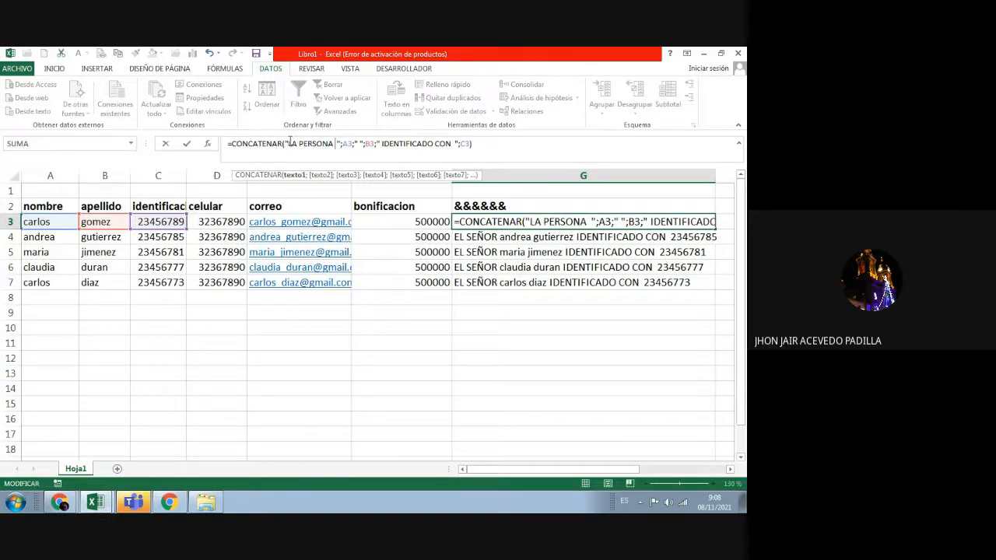
key("Return")
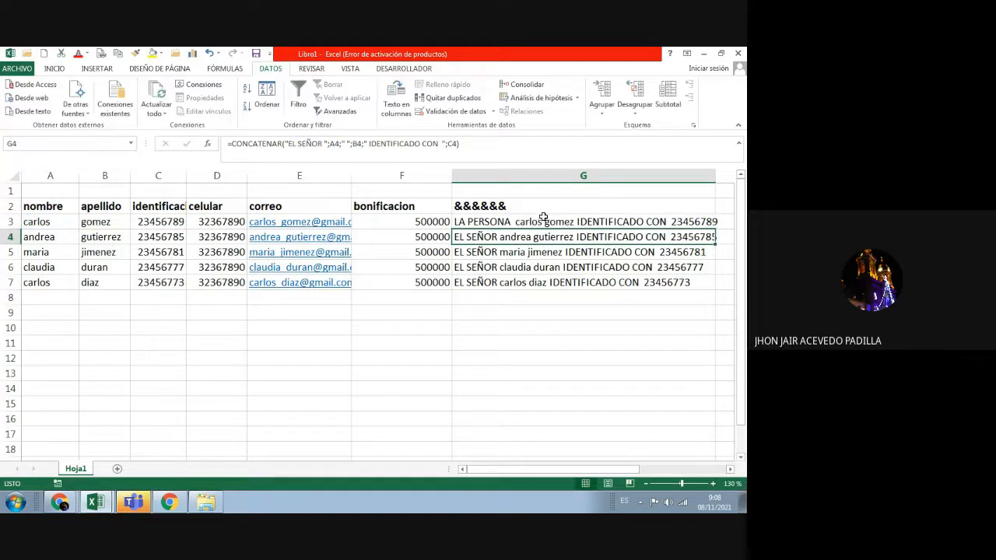
Step: Change IDENTIFICADO to IDENTIFICADA in G3's formula
left_click(538, 225)
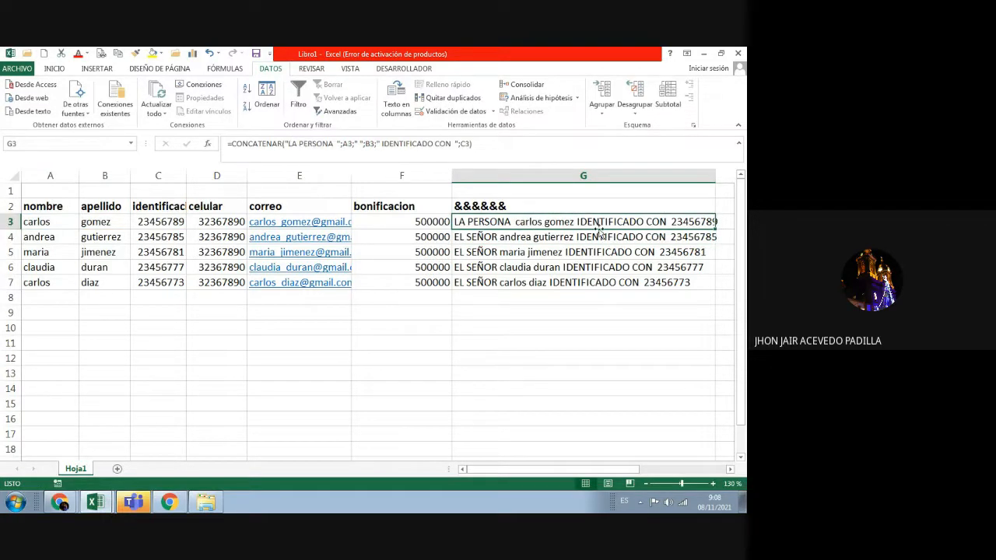
left_click(434, 145)
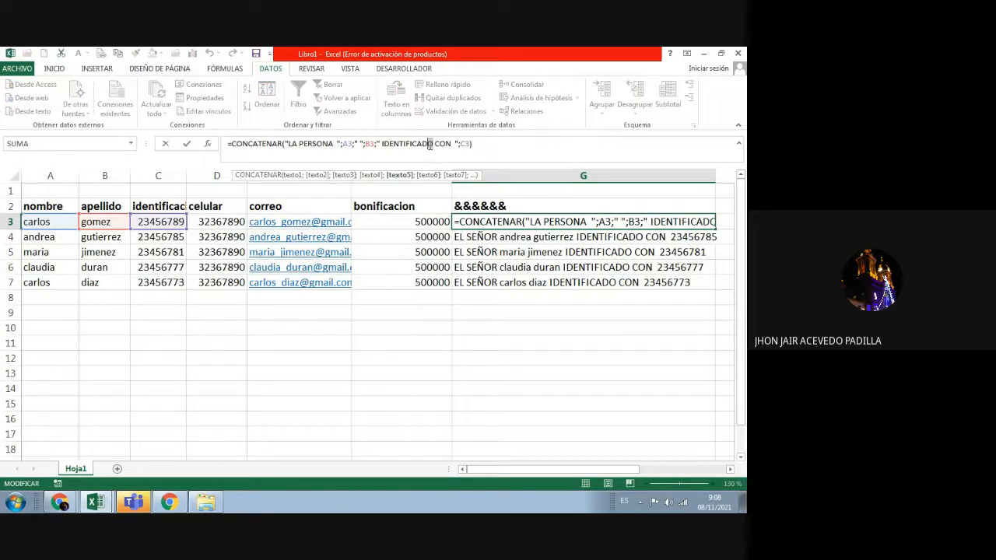
key("BackSpace")
type("A")
key("Return")
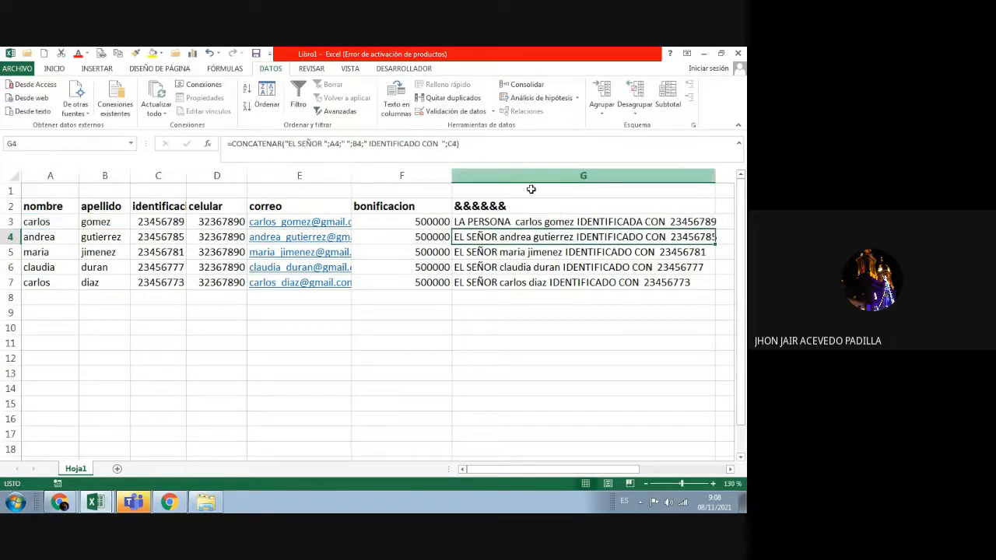
Step: Add "CEDULA" after IDENTIFICADO CON in G4's formula
left_click(442, 144)
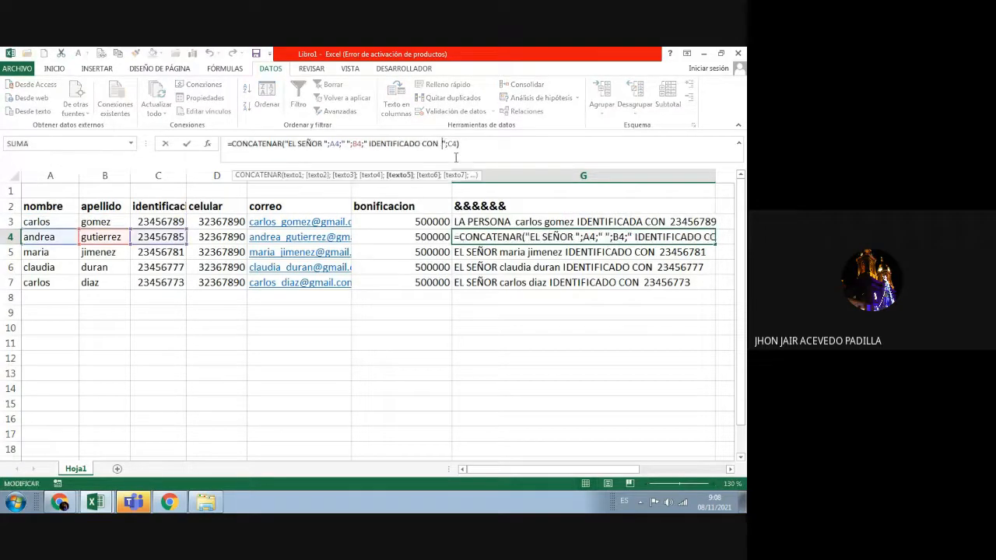
type("C")
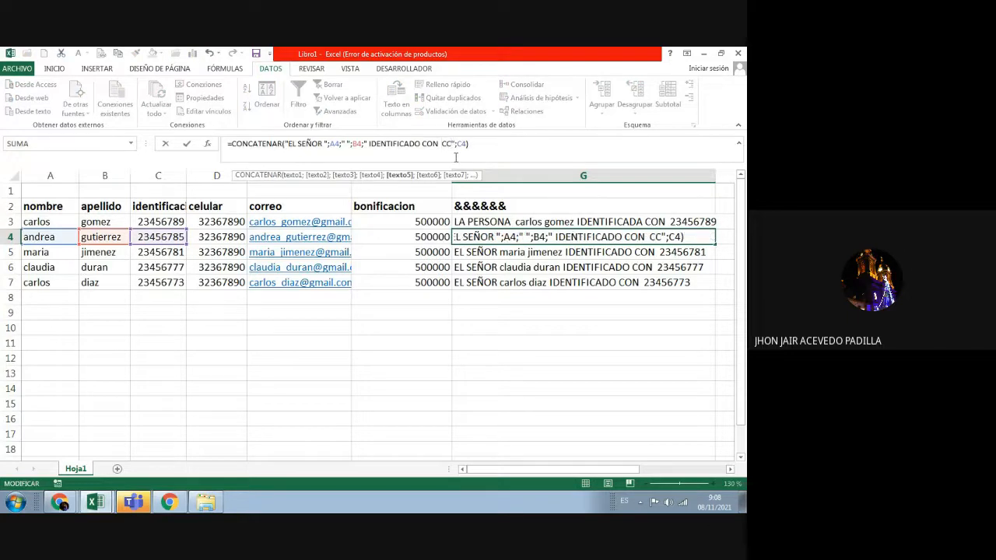
type("EDULA")
key("Return")
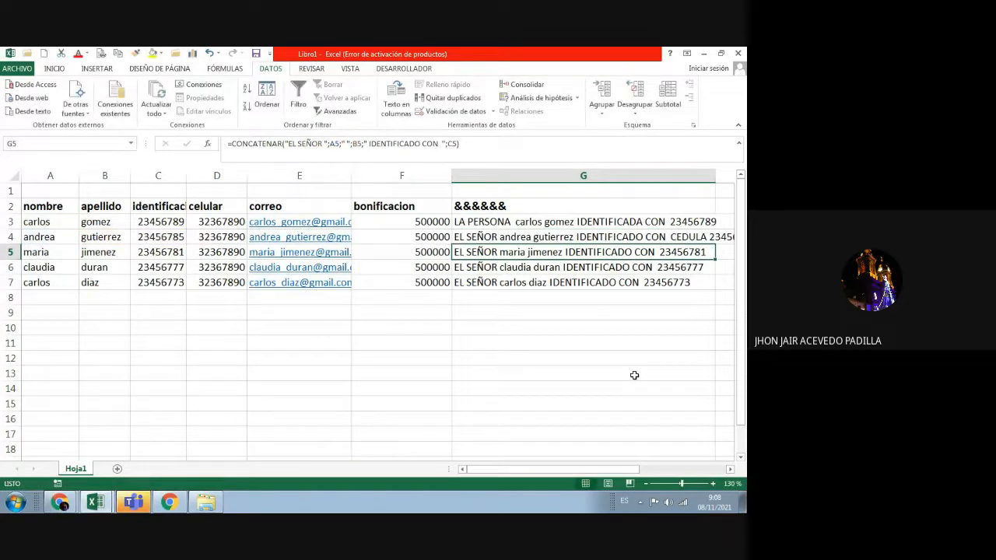
Step: Copy G4's CEDULA formula up into G3
left_click(585, 239)
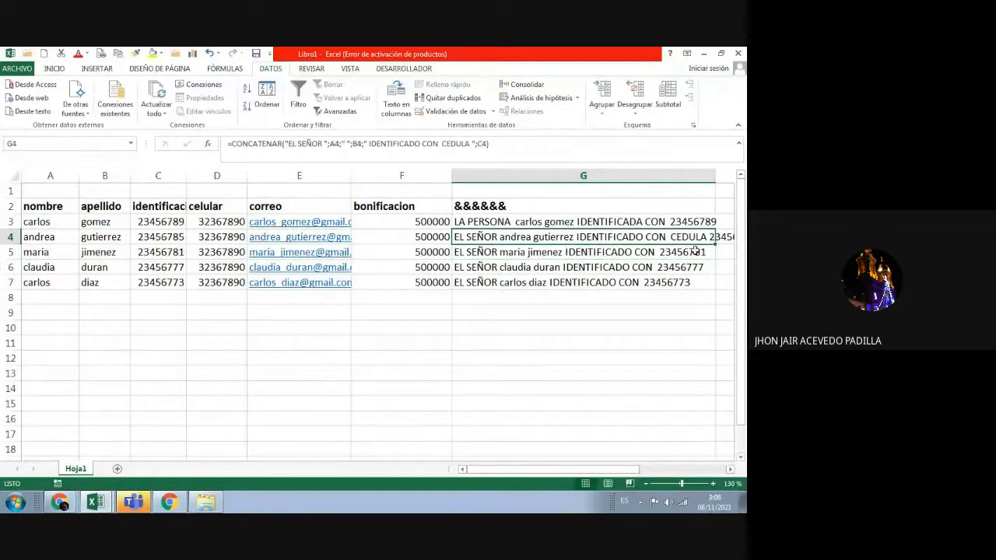
left_click(665, 225)
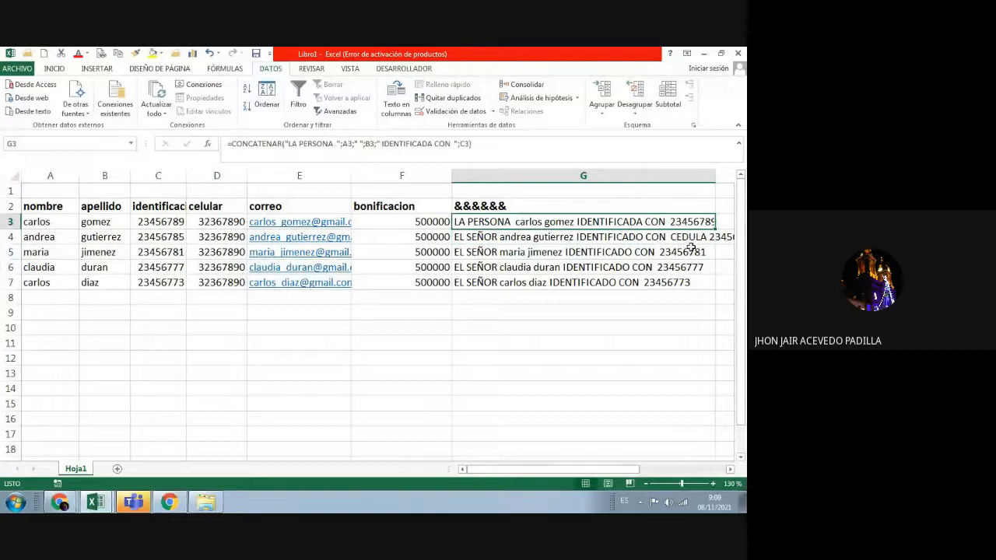
left_click_drag(568, 471, 626, 471)
left_click(600, 239)
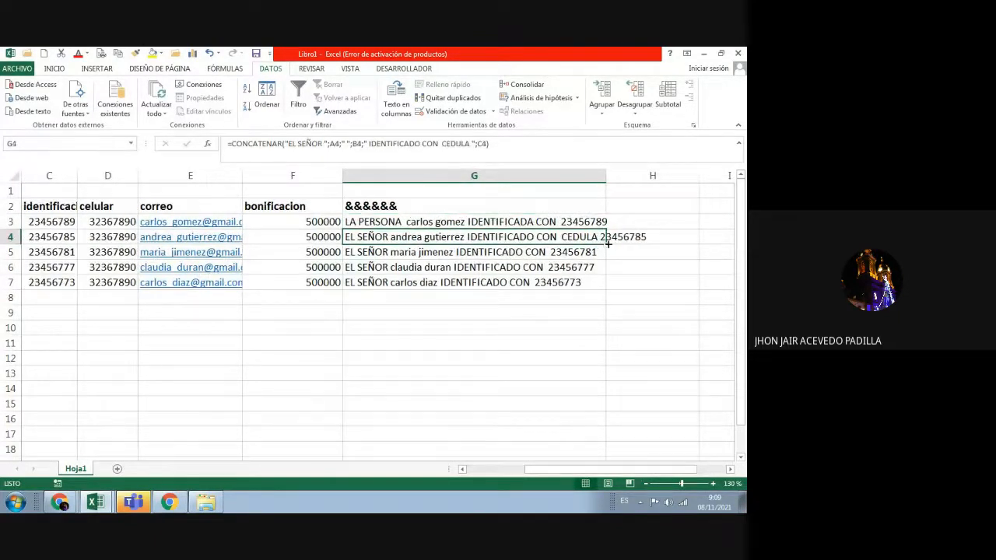
left_click_drag(604, 246, 605, 222)
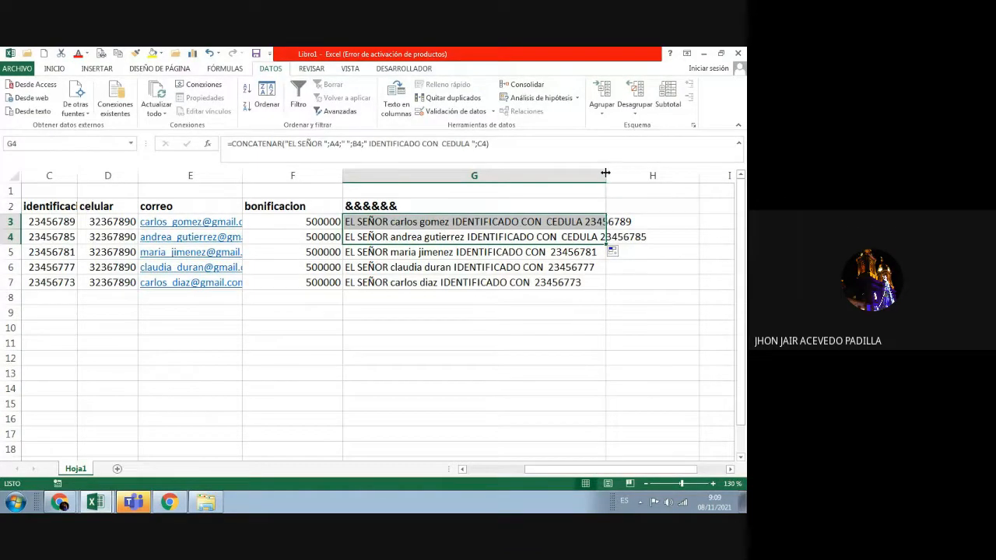
Step: Widen column G and fill G3's CEDULA sentence formula down through G7
left_click_drag(606, 174, 650, 182)
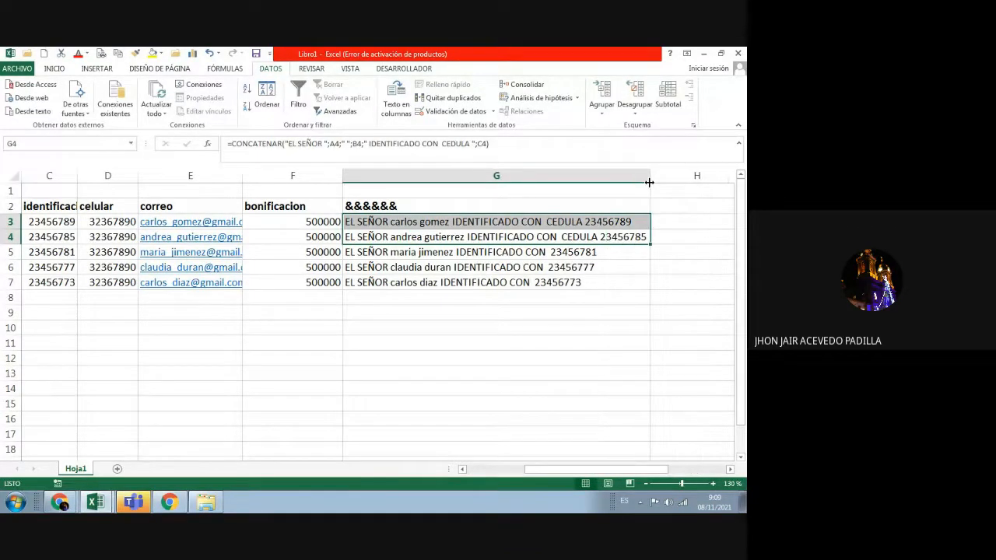
left_click(51, 223)
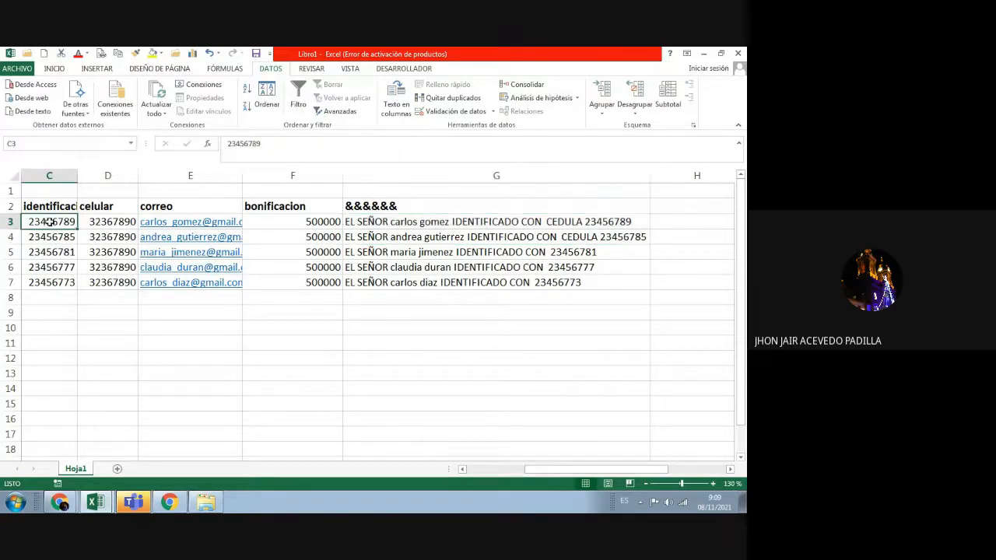
left_click(585, 224)
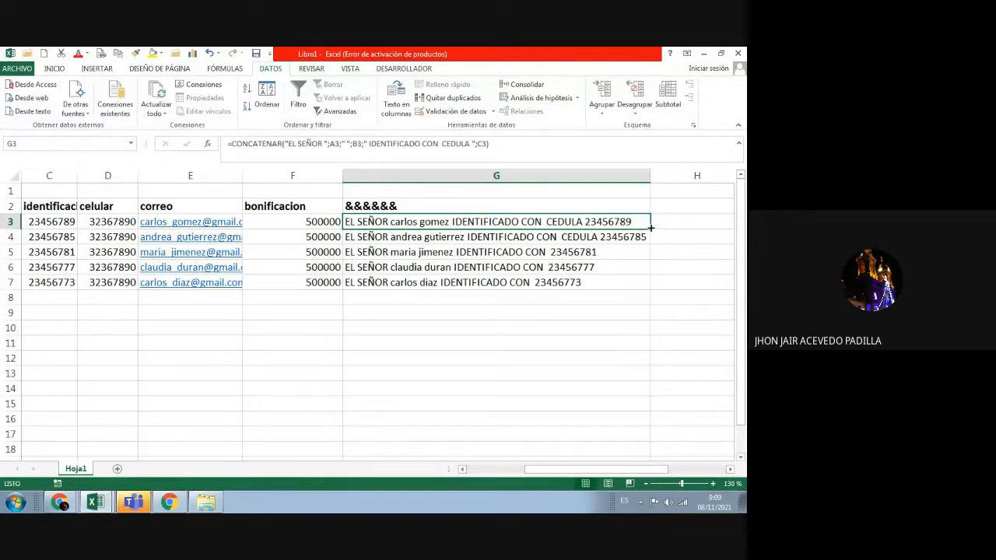
left_click_drag(649, 227, 652, 288)
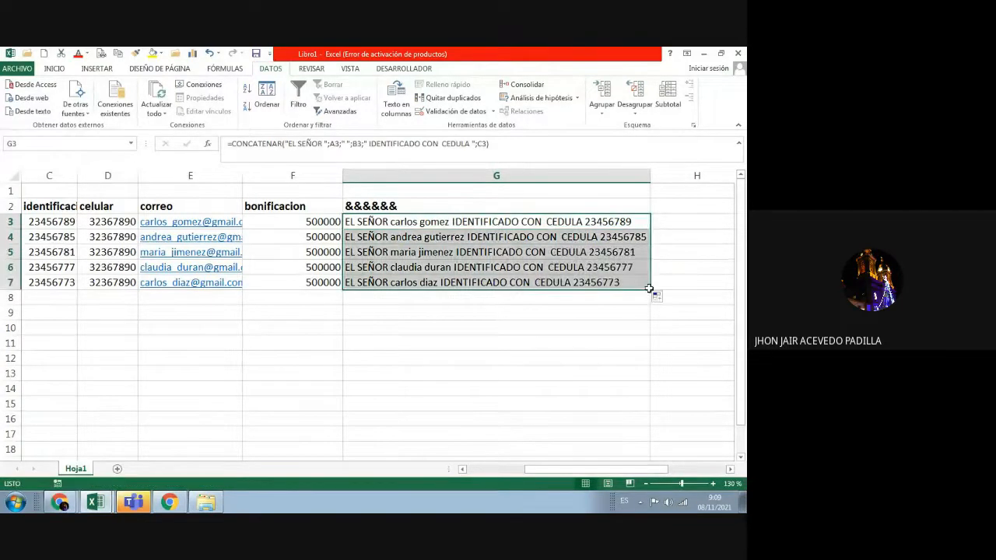
left_click(540, 331)
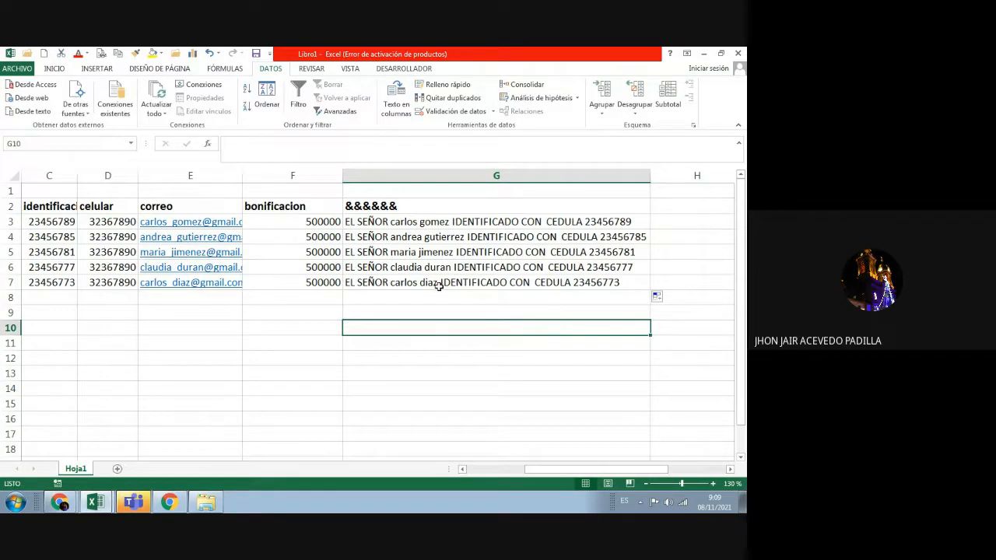
left_click(377, 205)
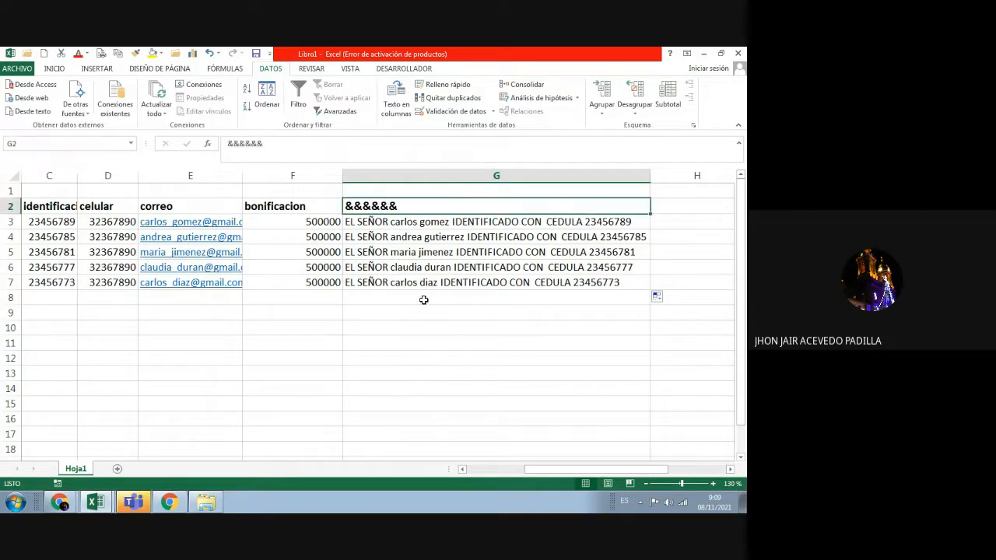
Step: Start a =CONCATENAR( formula in G9, correcting the misspelled function name
left_click(457, 376)
double_click(374, 309)
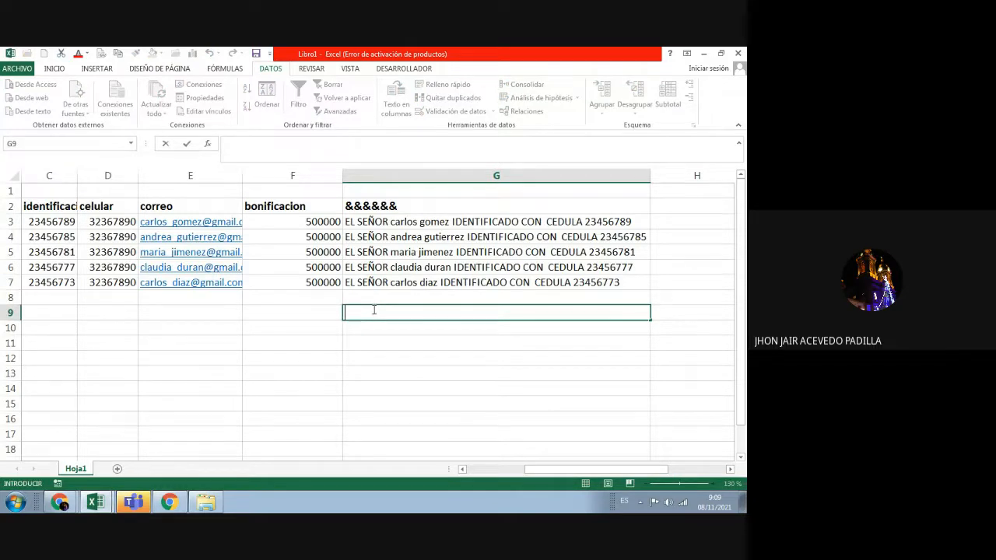
type("=CONCT")
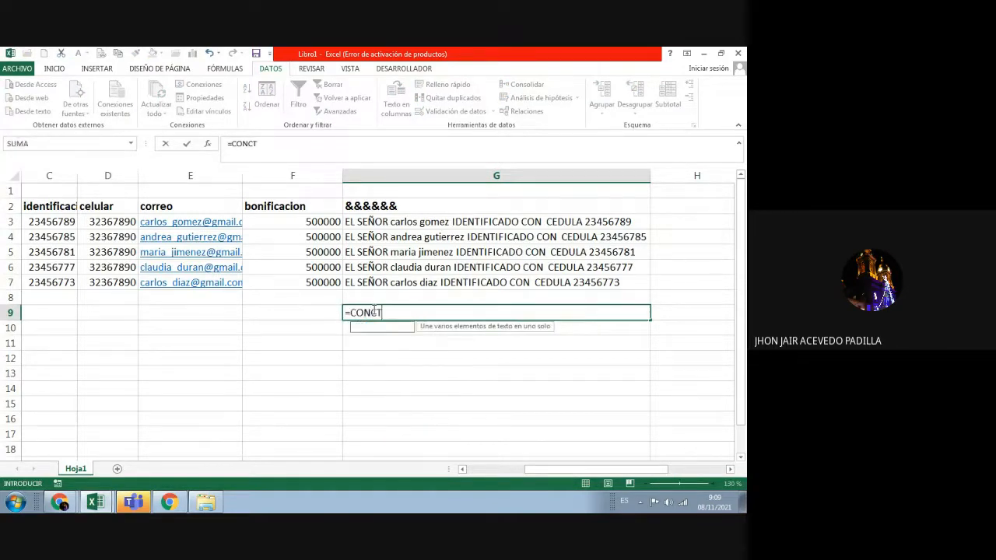
type("ENA")
key("BackSpace")
key("BackSpace")
key("BackSpace")
key("BackSpace")
type("AT")
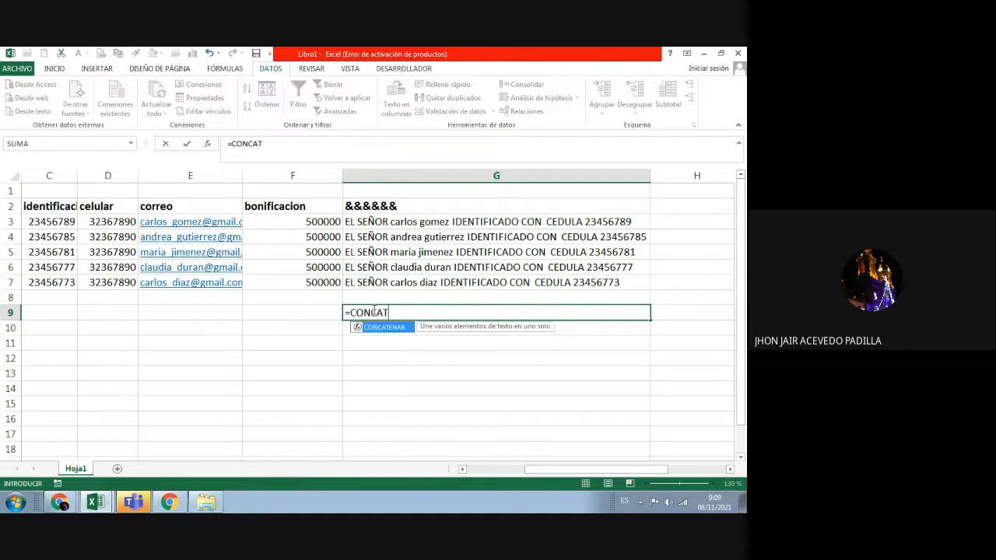
type("ENAR")
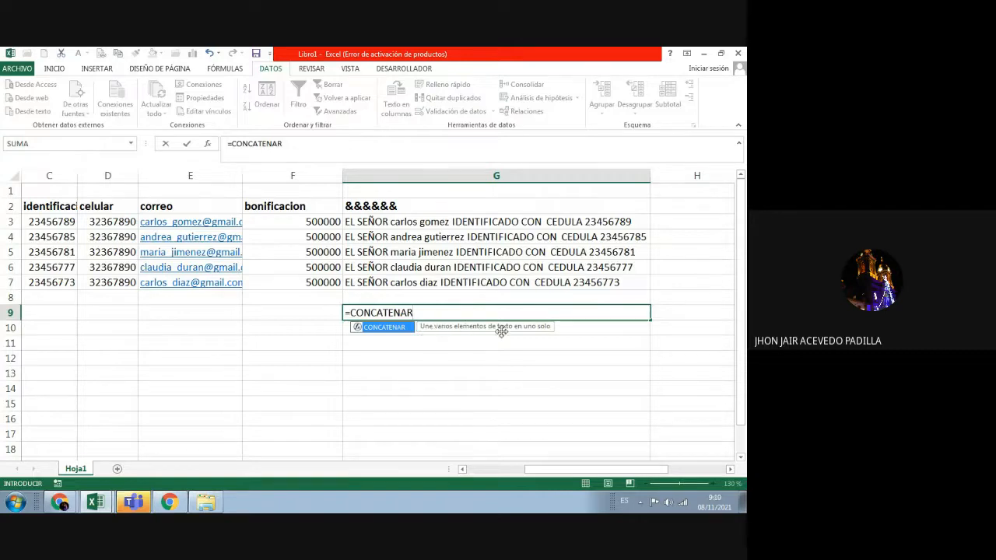
left_click(416, 312)
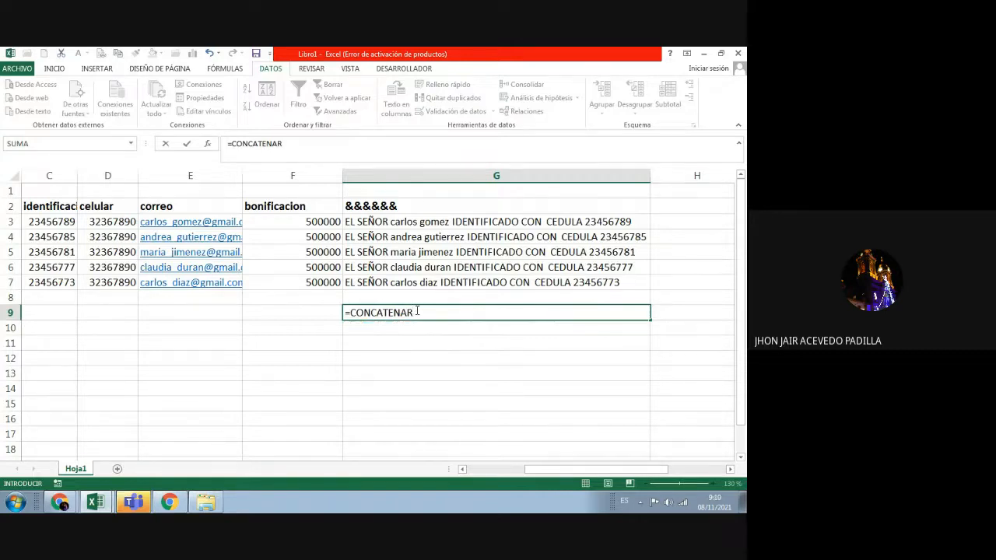
type("(")
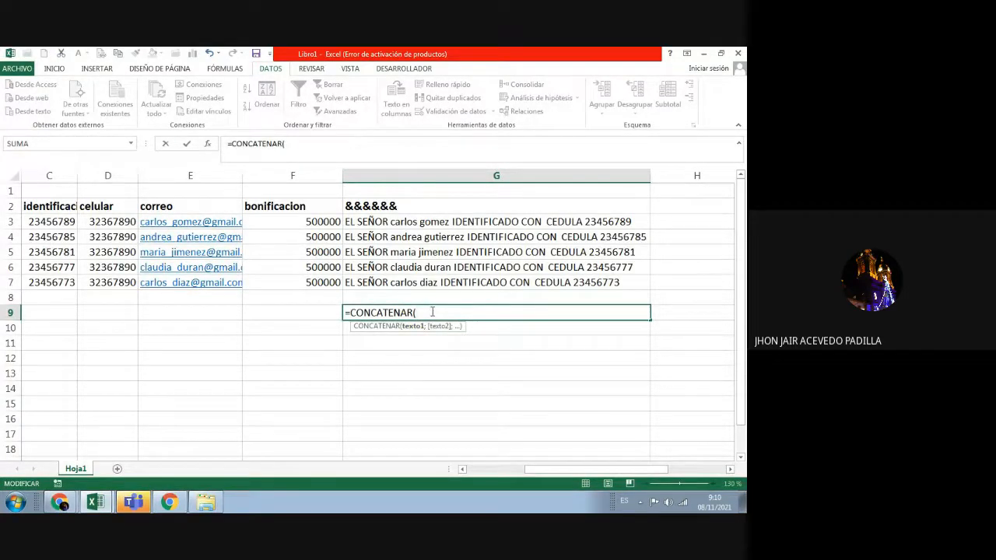
Step: Complete the formula as =CONCATENAR(A3;B3;C3) and enter it
left_click(475, 477)
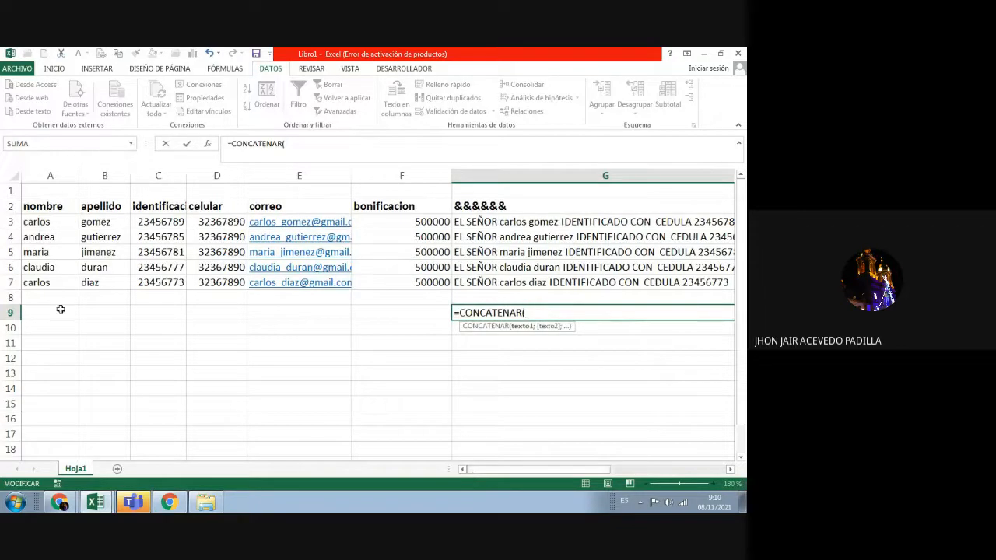
left_click(52, 225)
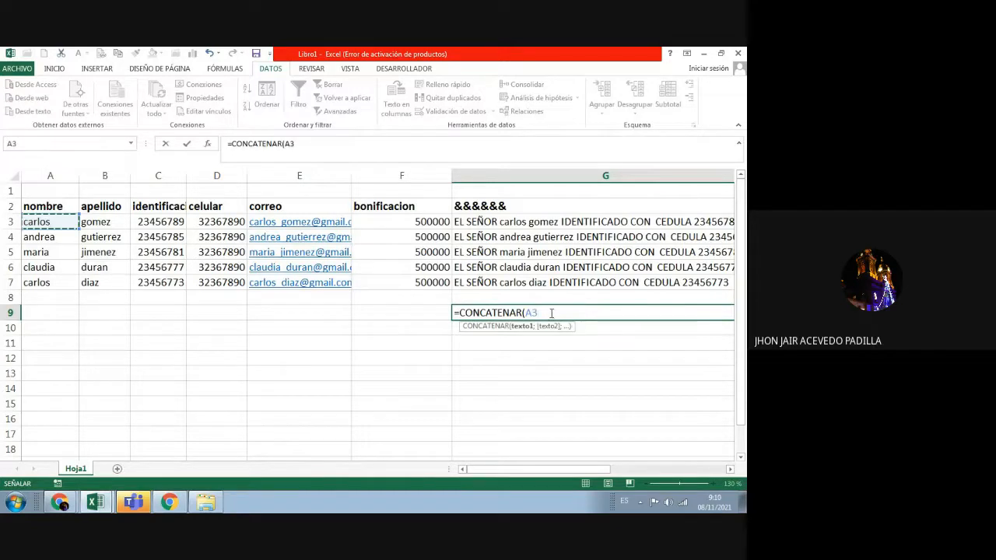
left_click(551, 313)
type(";")
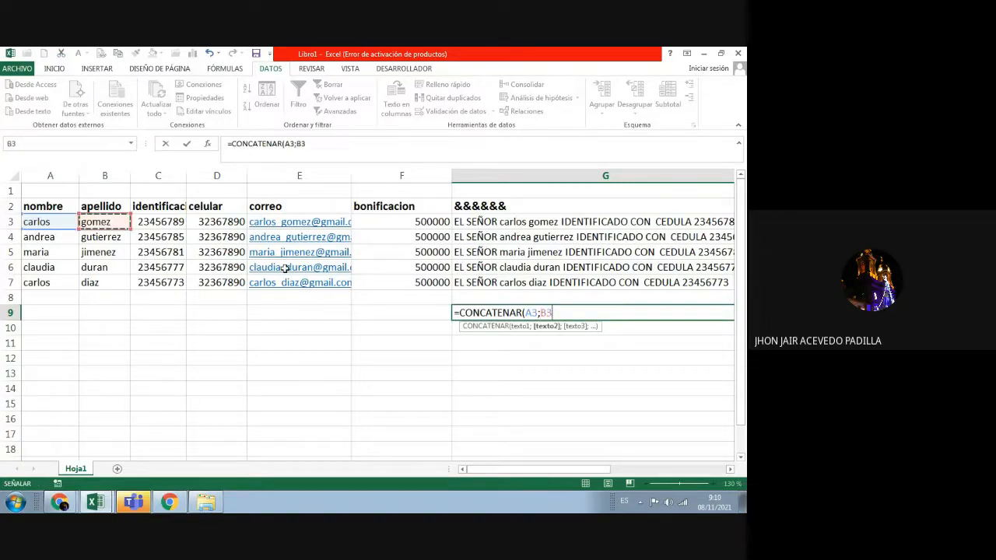
left_click(102, 223)
type(";")
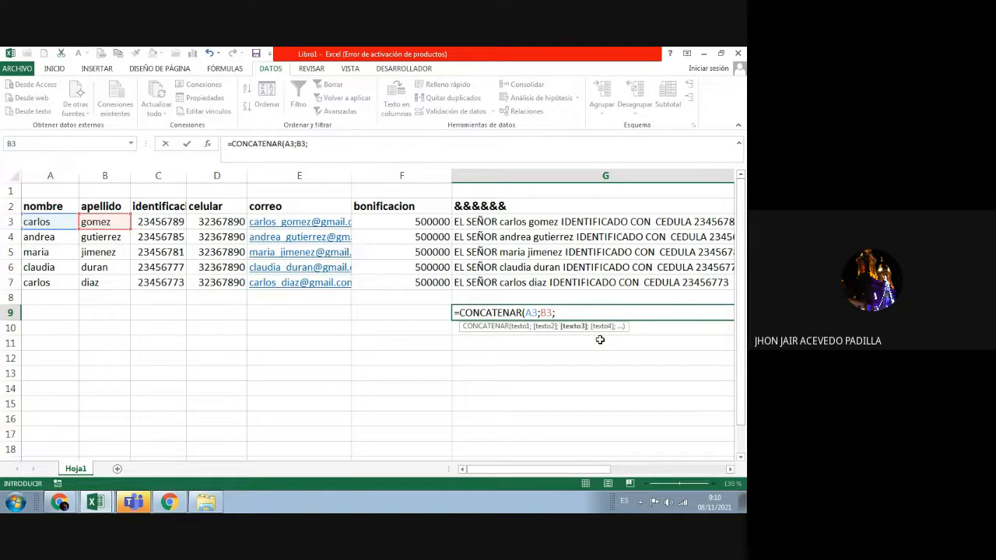
left_click(178, 223)
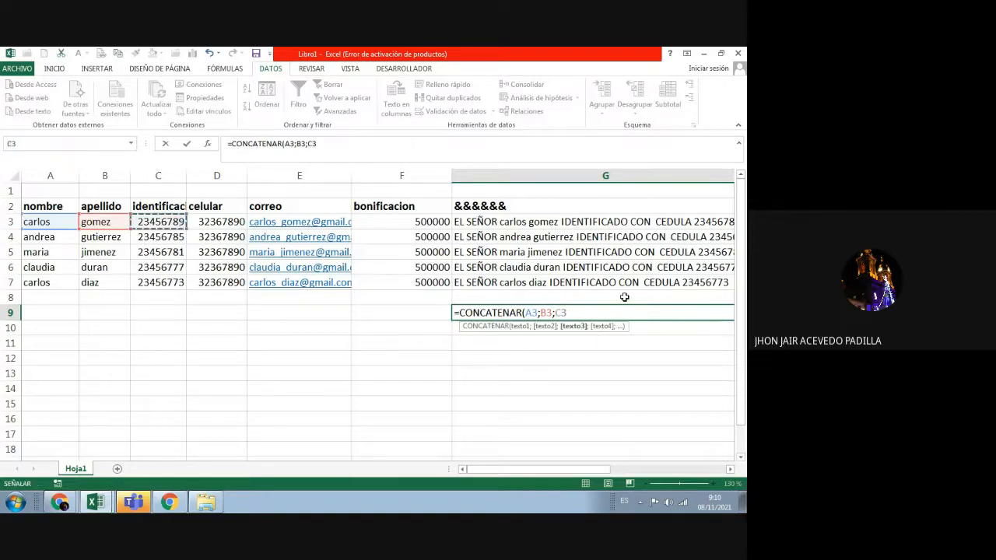
type(")")
key("Return")
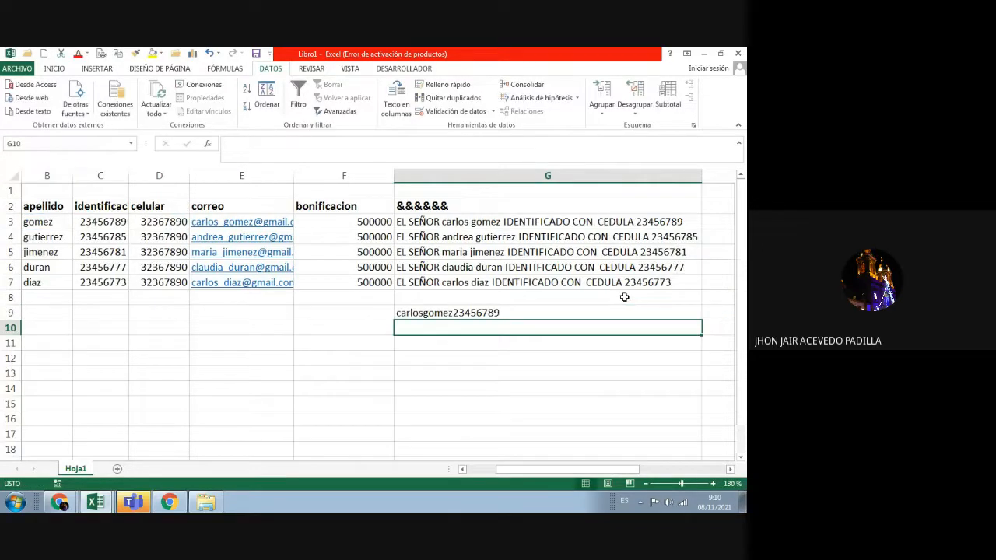
Step: Insert " " separators between A3, B3 and C3 in G9's CONCATENAR formula
left_click(504, 309)
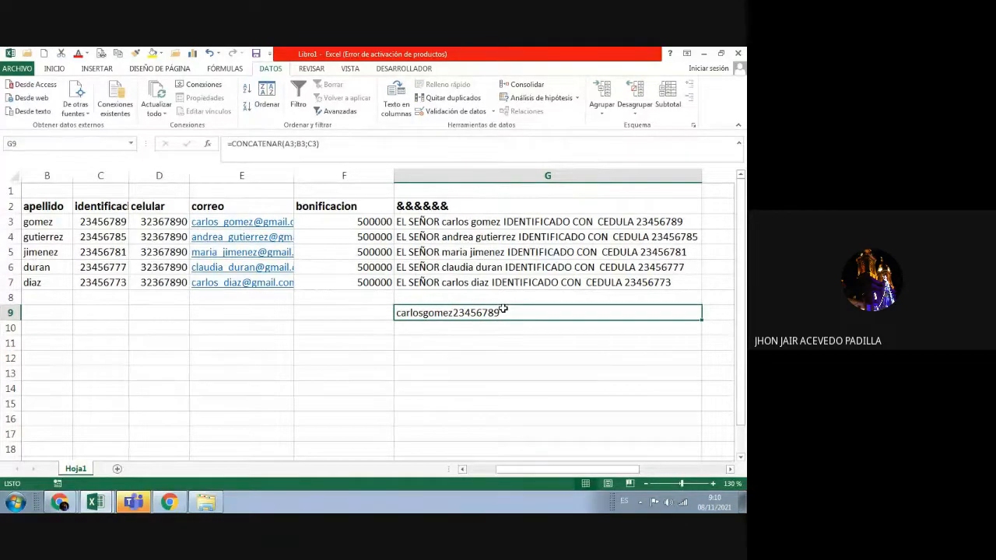
left_click(298, 147)
left_click(299, 148)
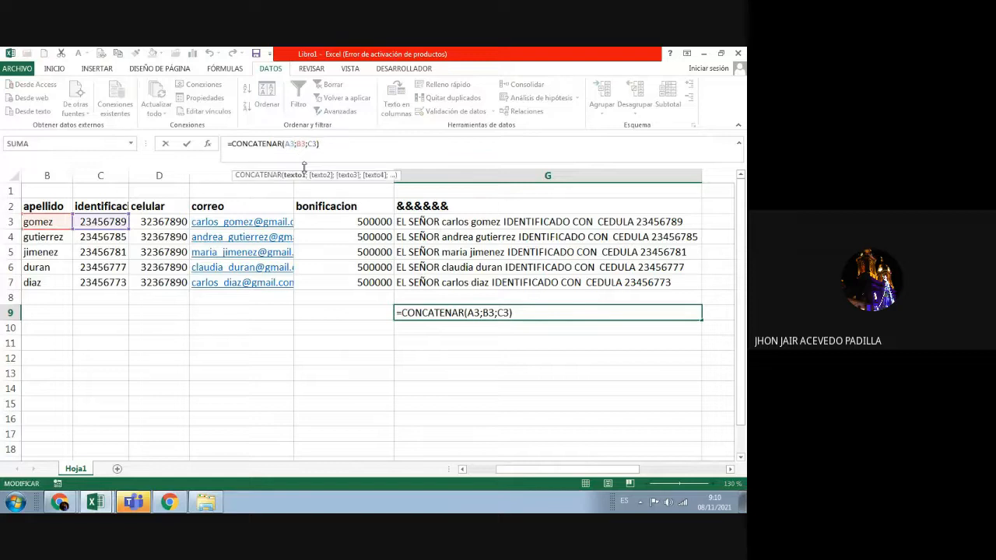
type("\";")
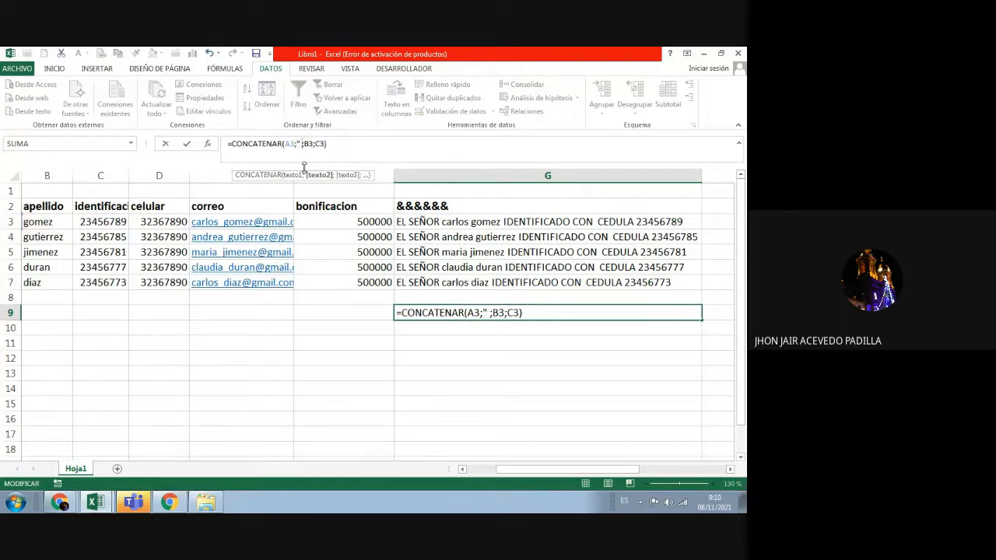
type(" \"")
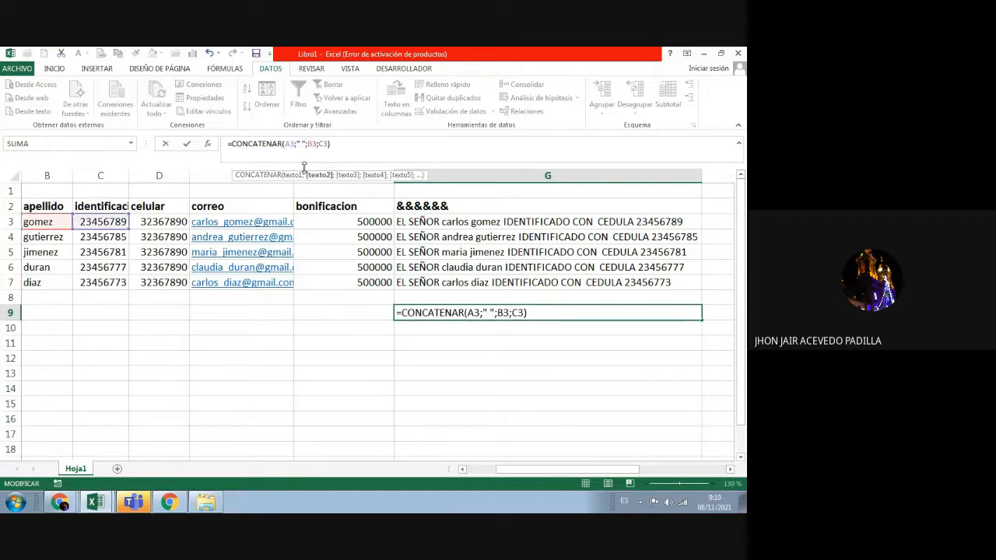
left_click(315, 144)
type(";")
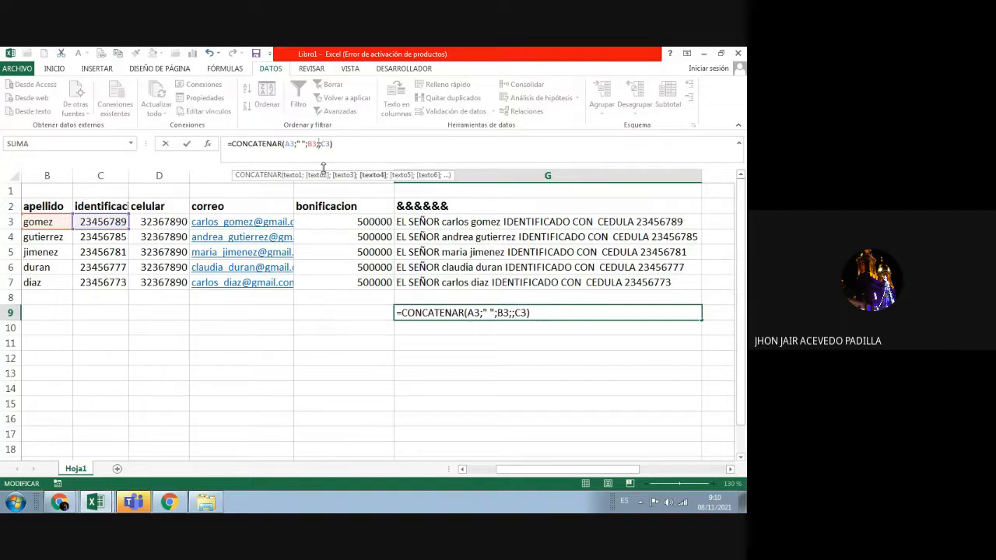
type("\" ")
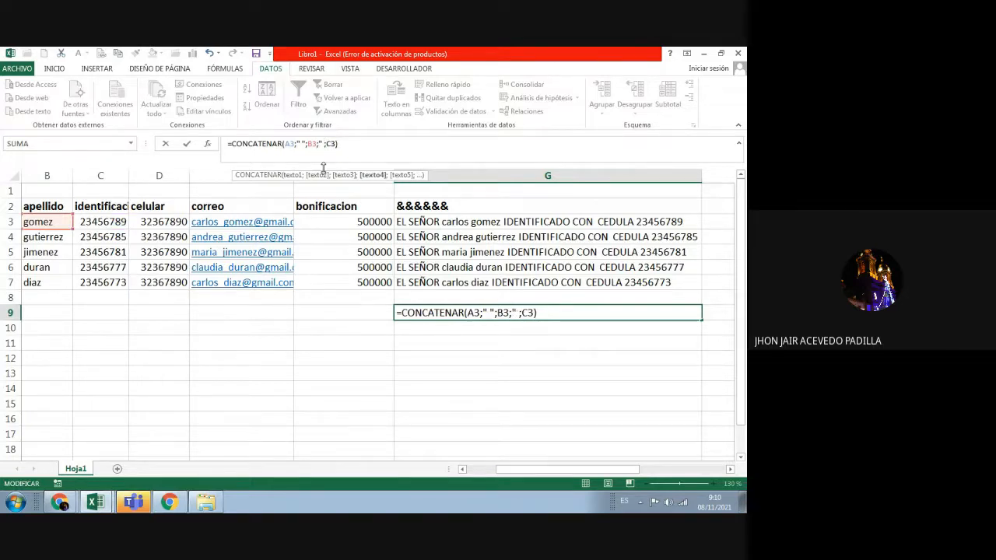
type("\"")
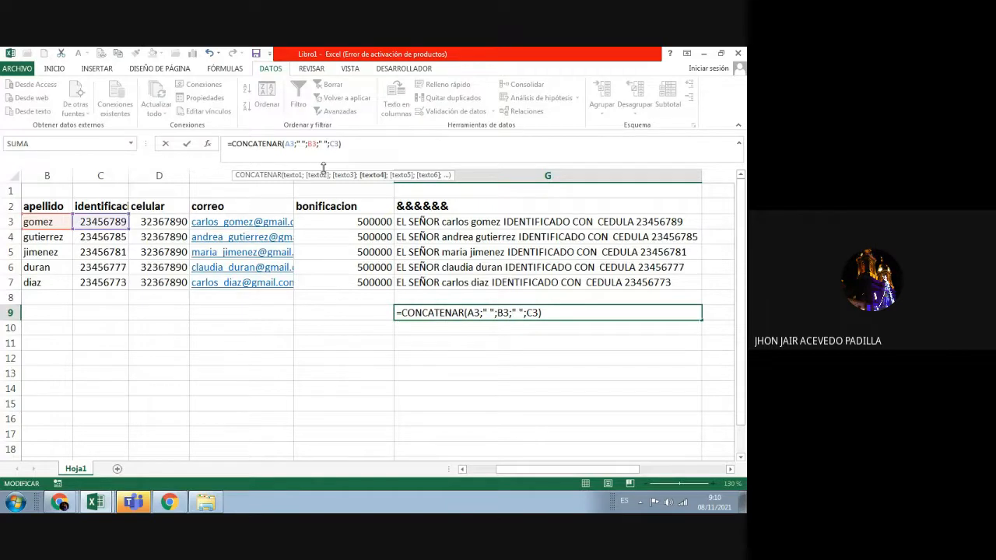
key("Return")
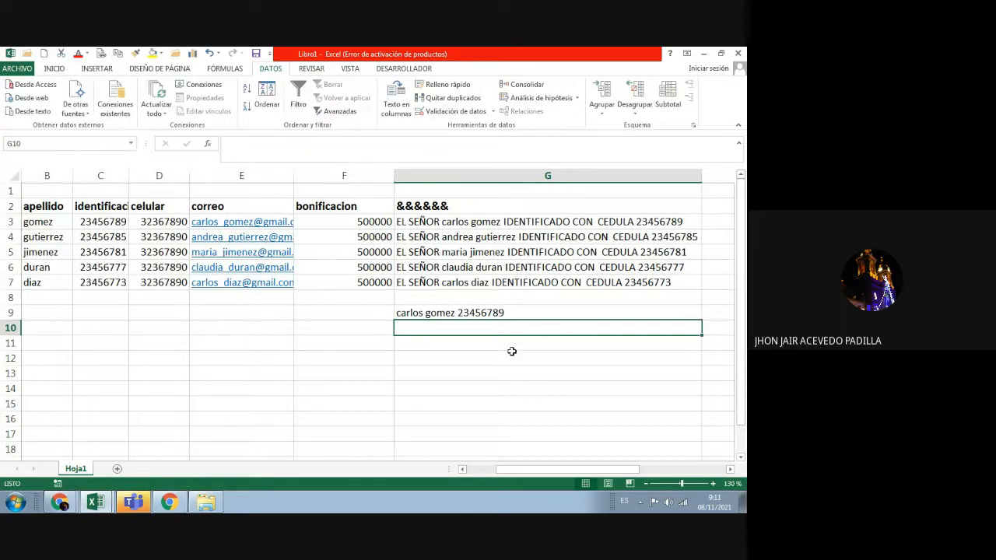
Step: Recheck G9's formula, discard an accidental edit, and narrow column F
left_click(487, 315)
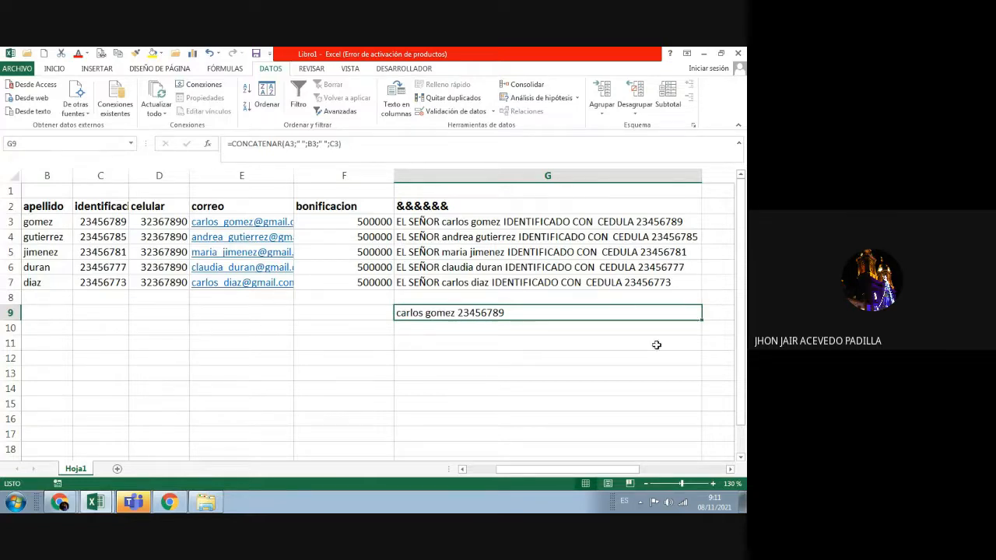
left_click(652, 343)
left_click(584, 312)
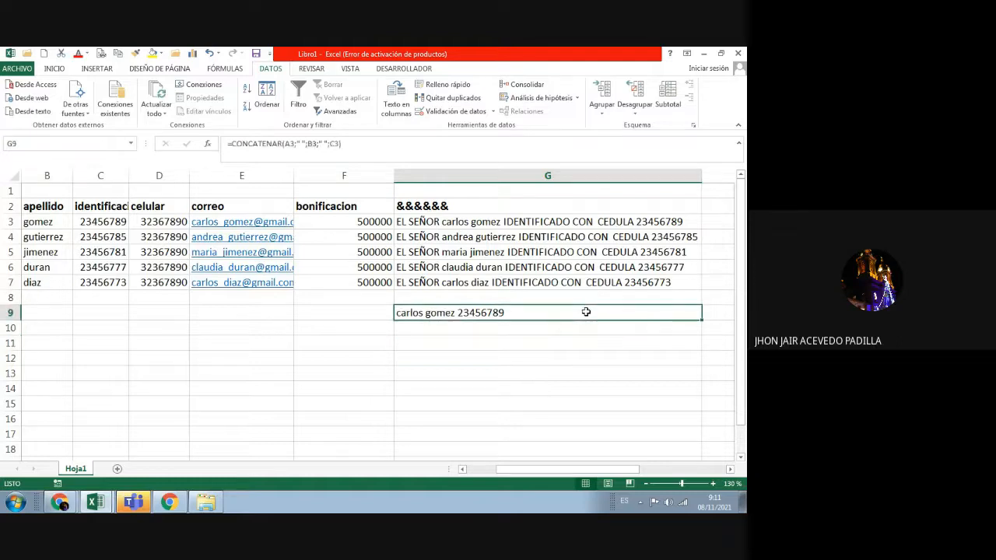
left_click(282, 152)
left_click(300, 148)
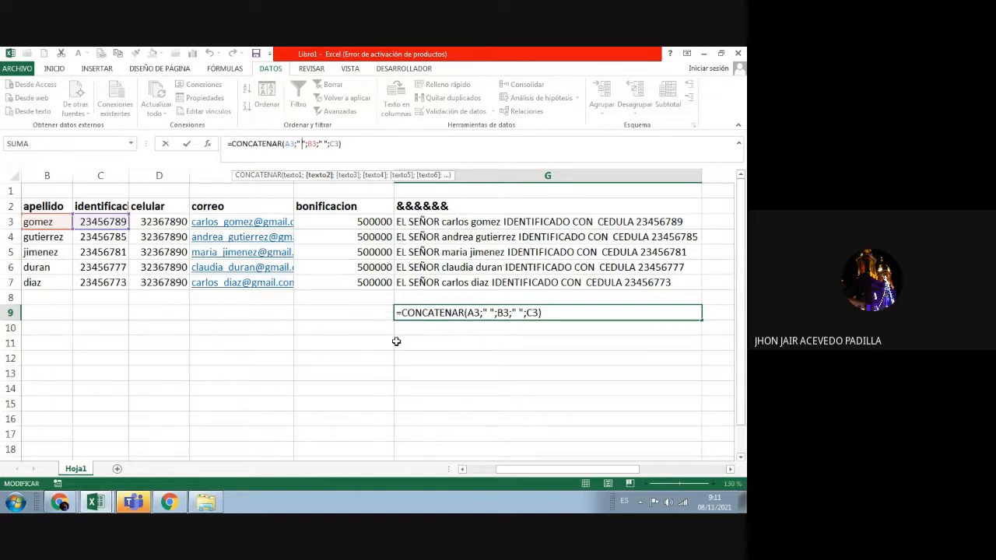
left_click(412, 333)
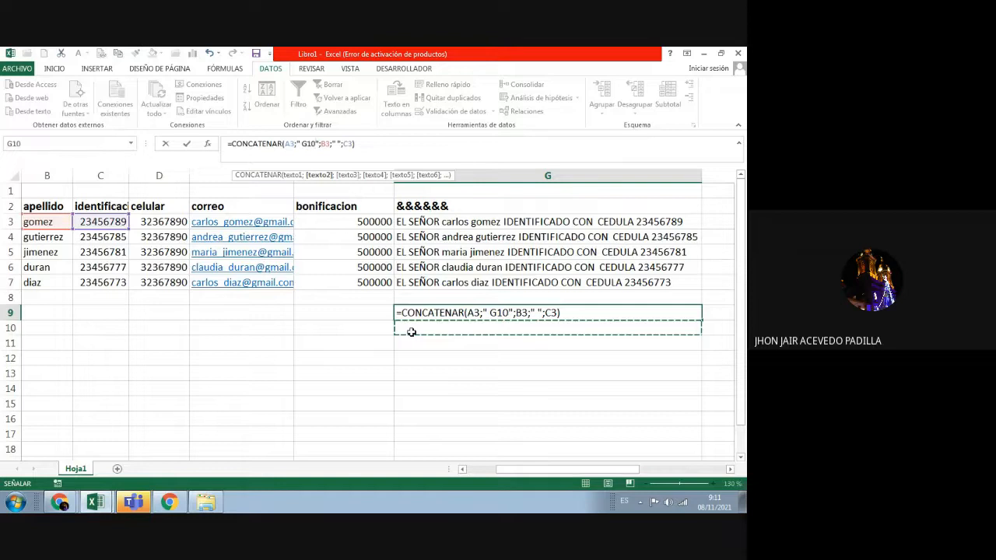
key("Escape")
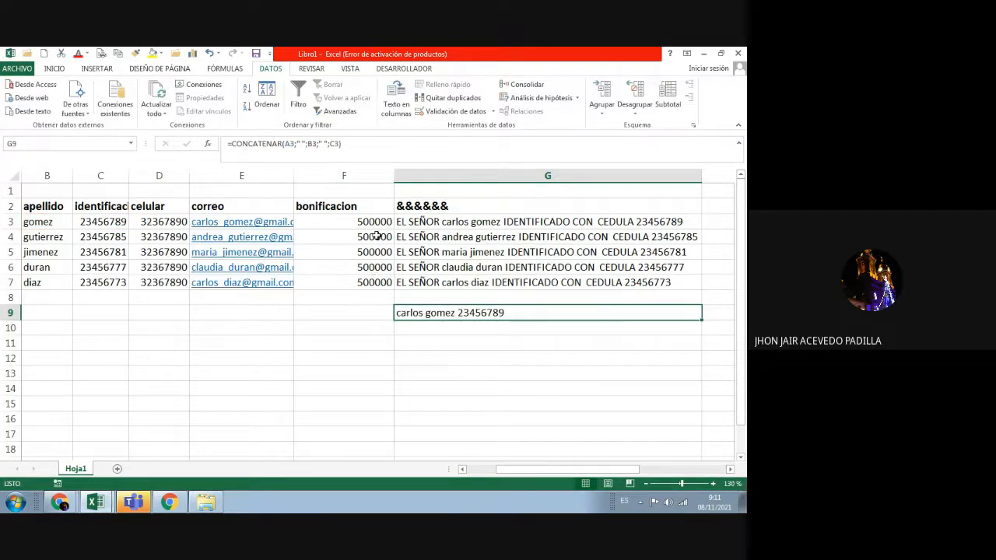
left_click_drag(392, 176, 355, 187)
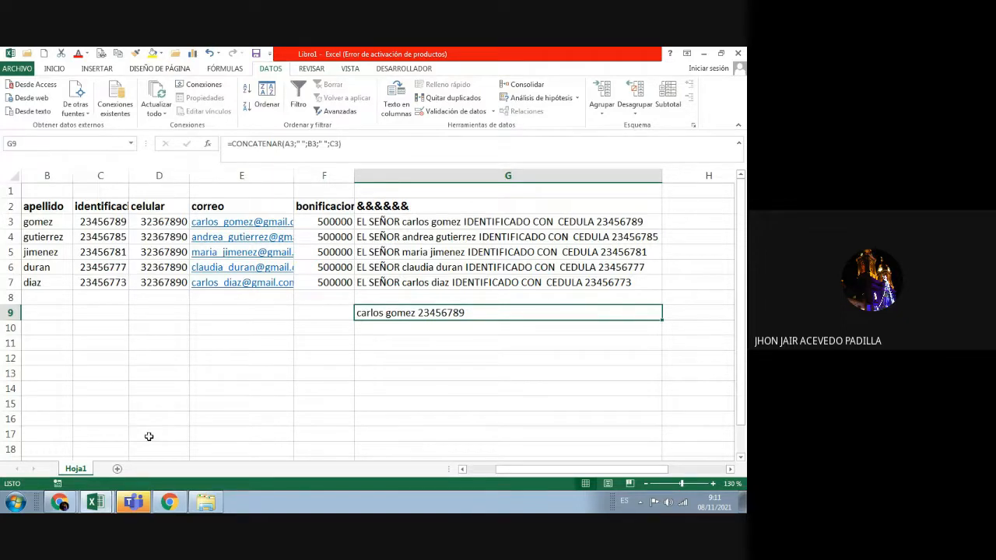
Step: Adjust the zoom, collapse the ribbon, widen column H and start editing H3
left_click(647, 484)
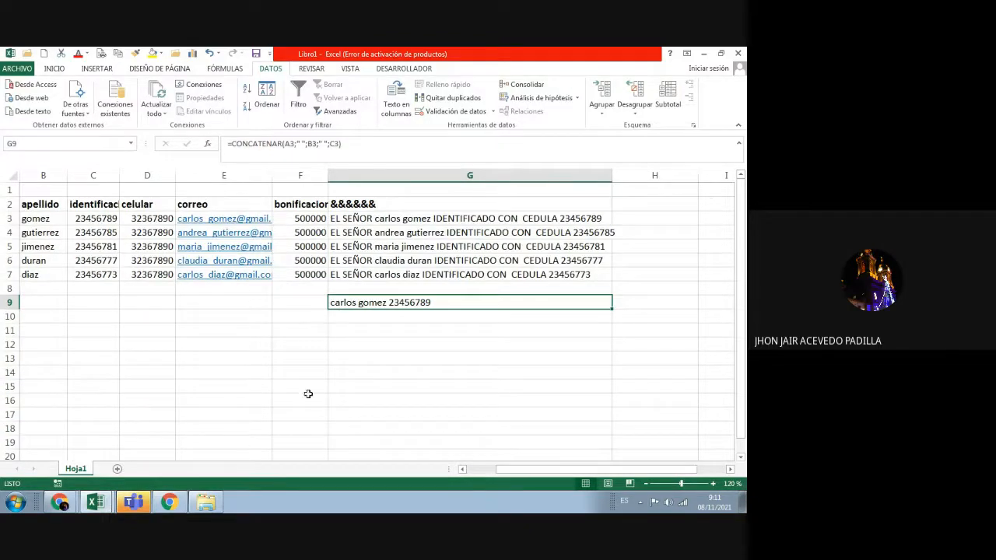
left_click(739, 126)
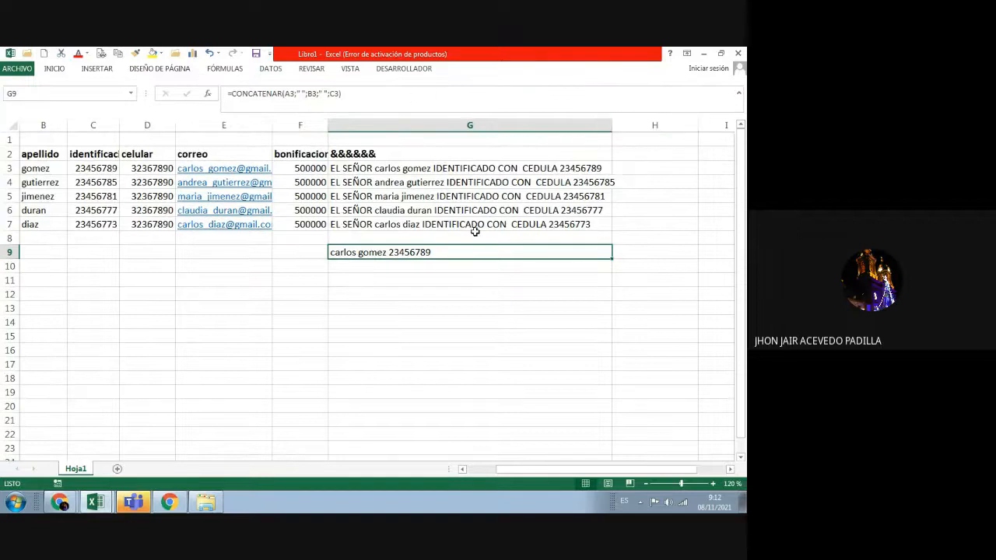
left_click(713, 483)
left_click(713, 483)
left_click(713, 483)
left_click_drag(593, 470, 623, 471)
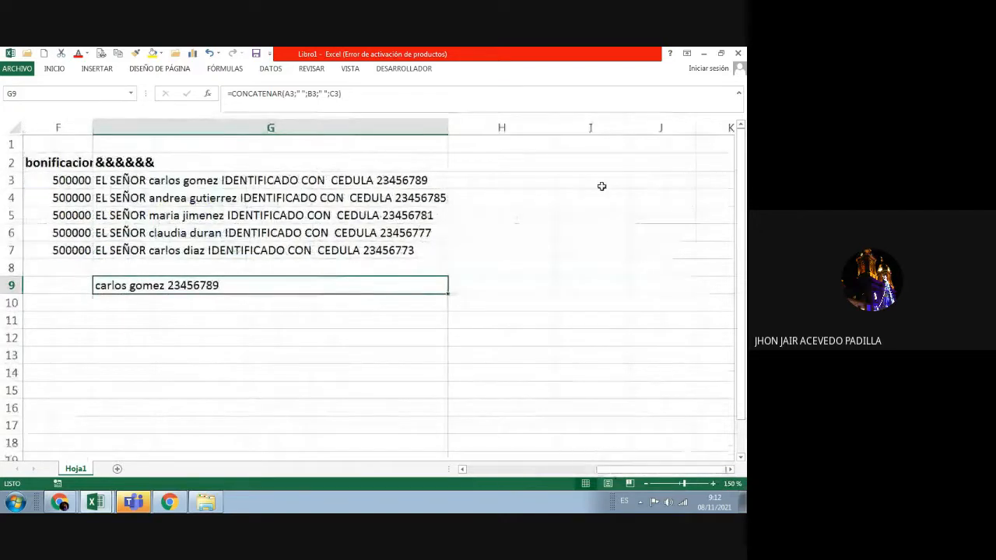
left_click_drag(556, 129, 675, 129)
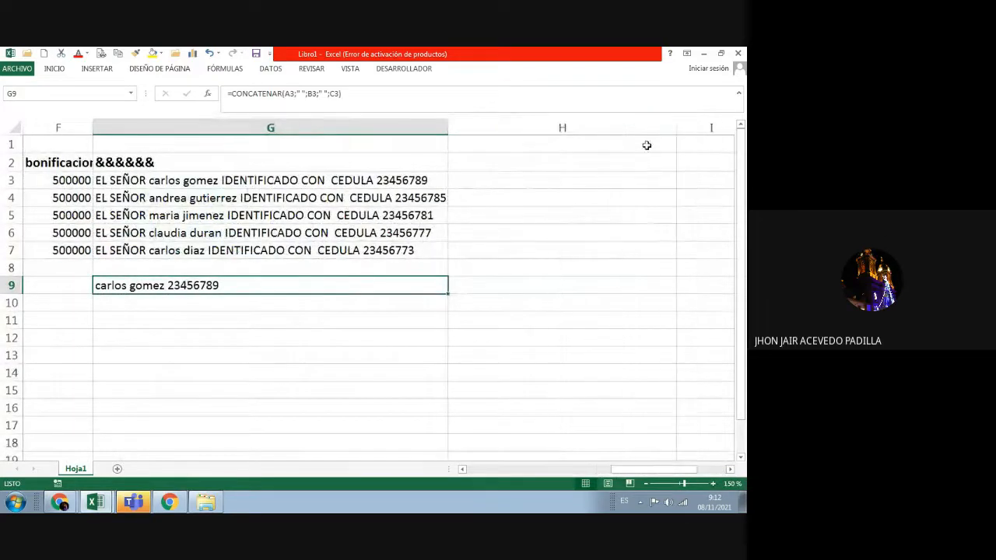
double_click(481, 182)
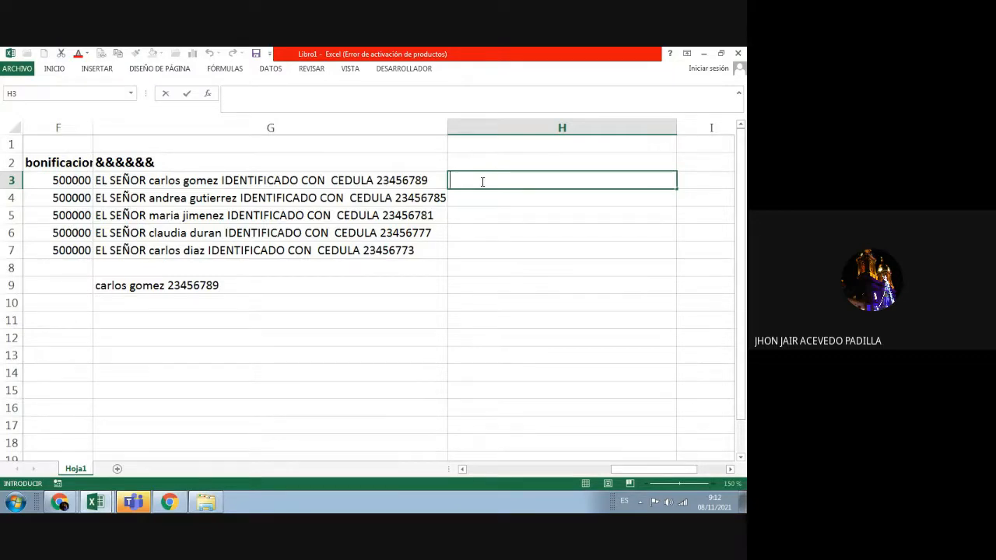
Step: Inspect G4's formula and leave it unchanged
left_click(355, 191)
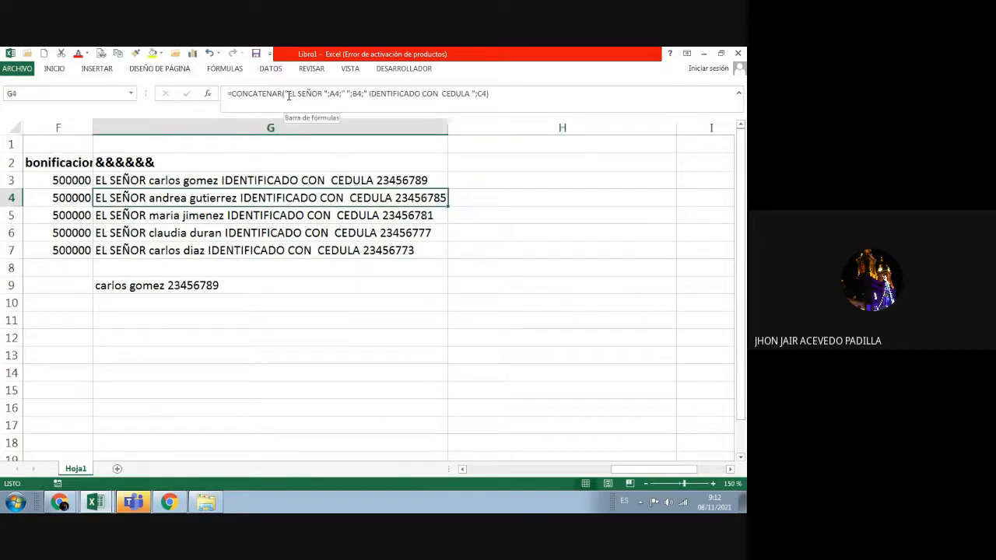
left_click(334, 95)
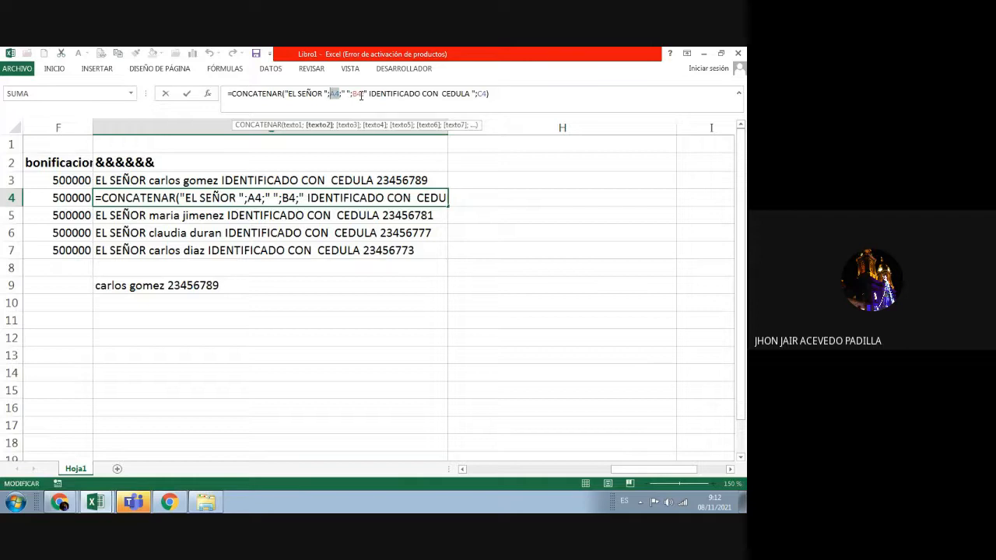
double_click(356, 94)
key("Escape")
Step: Enter =A3&" "&B3 in H3 to join first name and surname
left_click(461, 180)
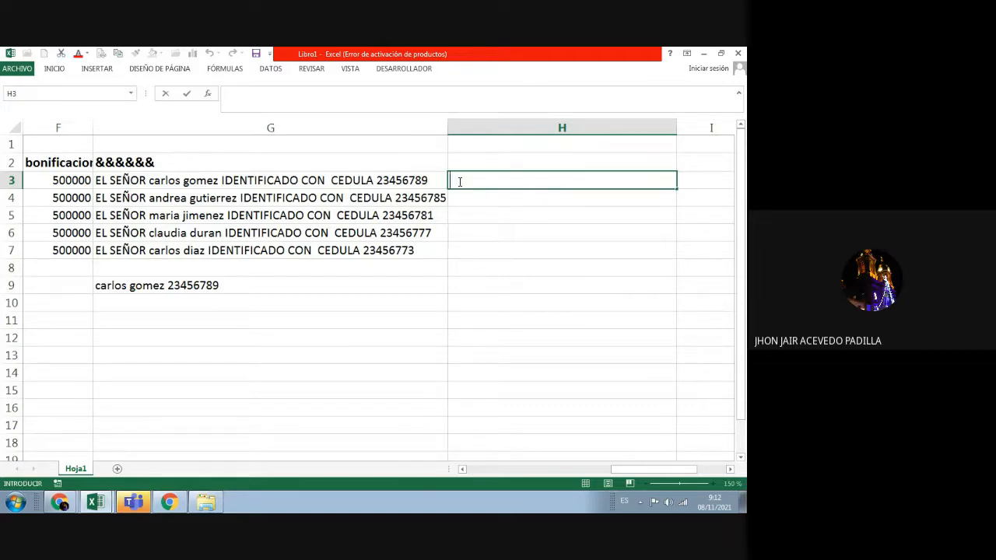
type("=a3")
key("BackSpace")
key("BackSpace")
type("A")
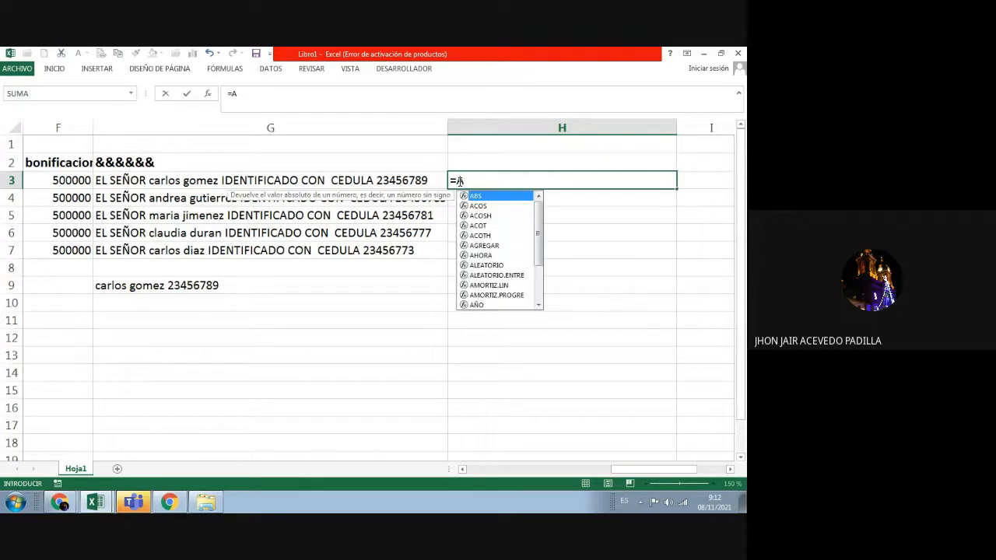
type("3")
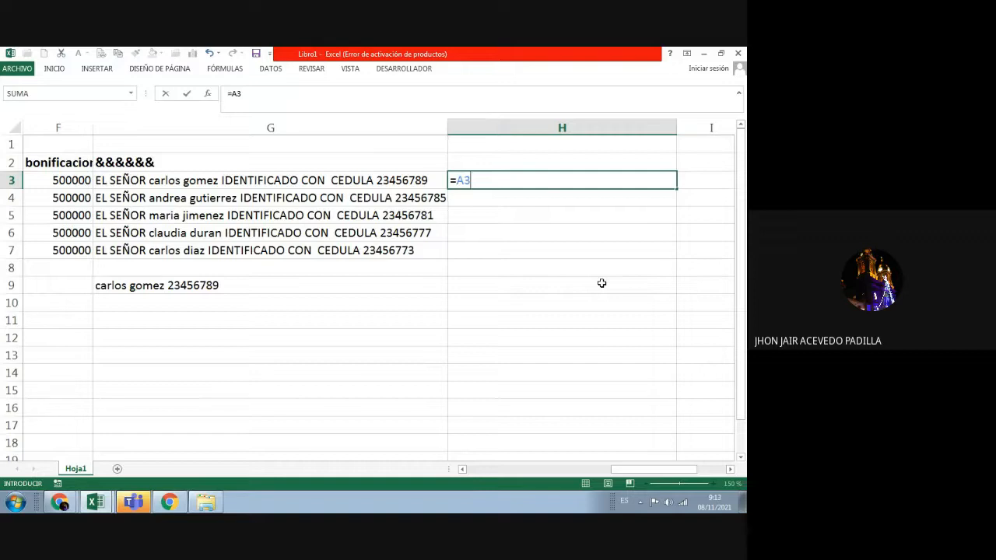
type("&")
type("\" \"&B3")
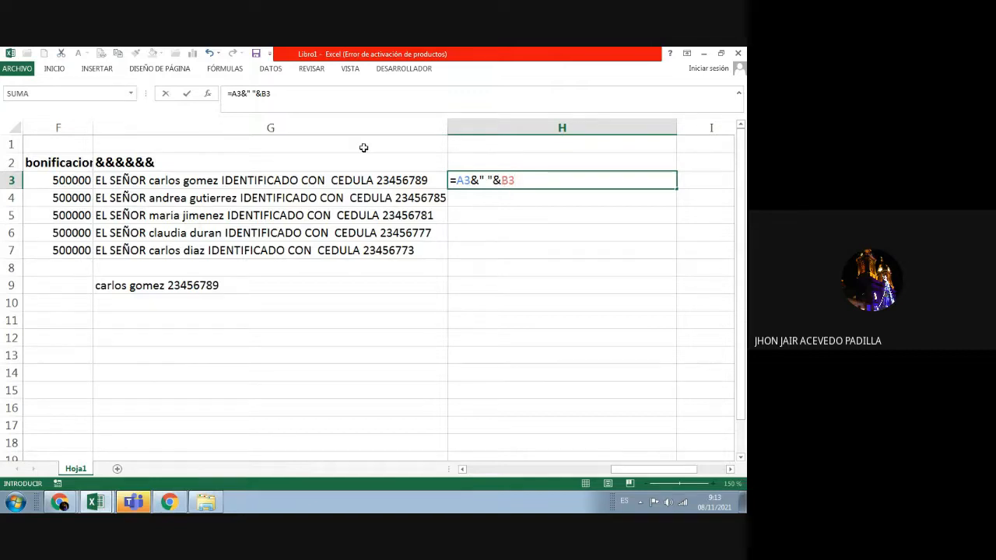
key("Return")
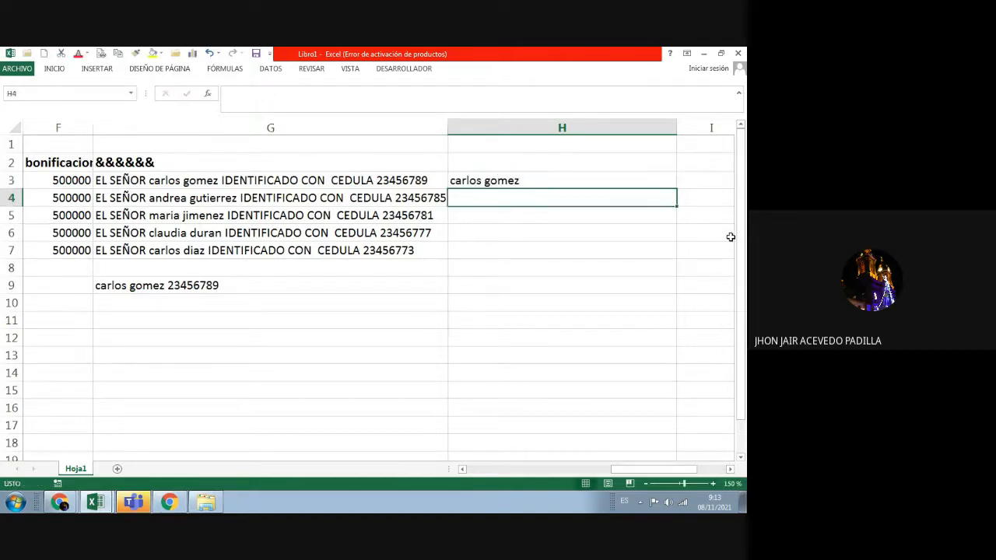
Step: Narrow column H, nudge column I wider, preview Relleno rápido on DATOS, then edit I3
left_click(620, 181)
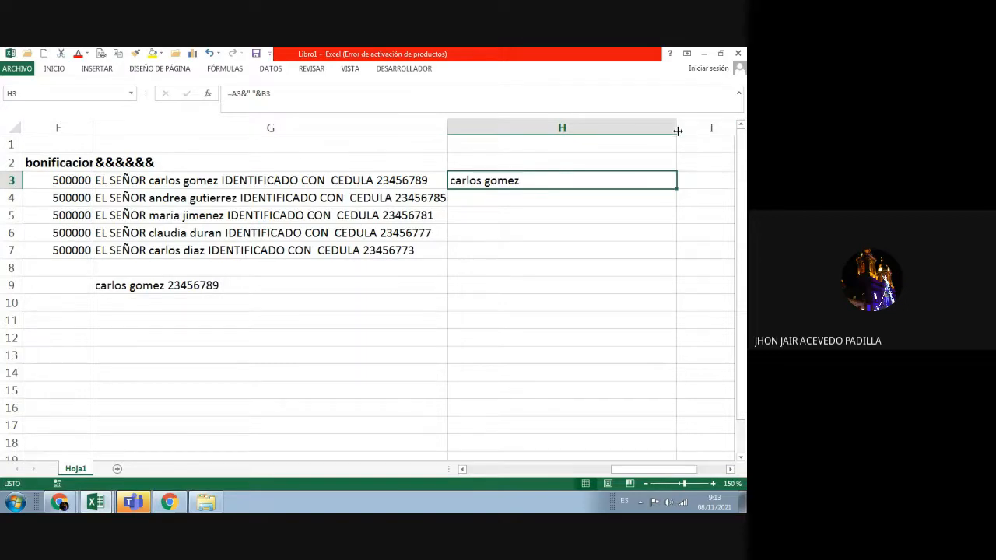
left_click_drag(678, 131, 529, 146)
left_click(549, 177)
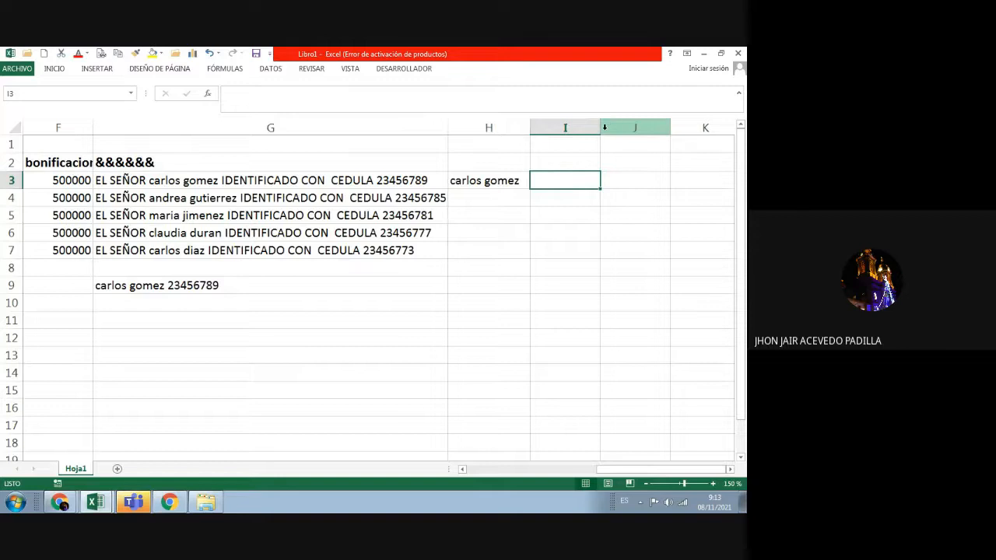
left_click_drag(608, 128, 614, 129)
left_click(738, 93)
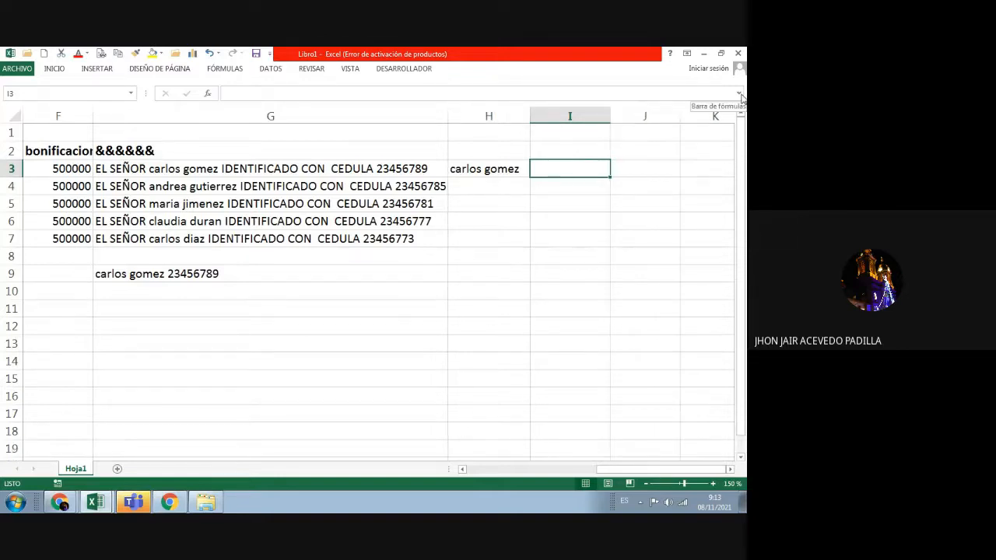
left_click(740, 94)
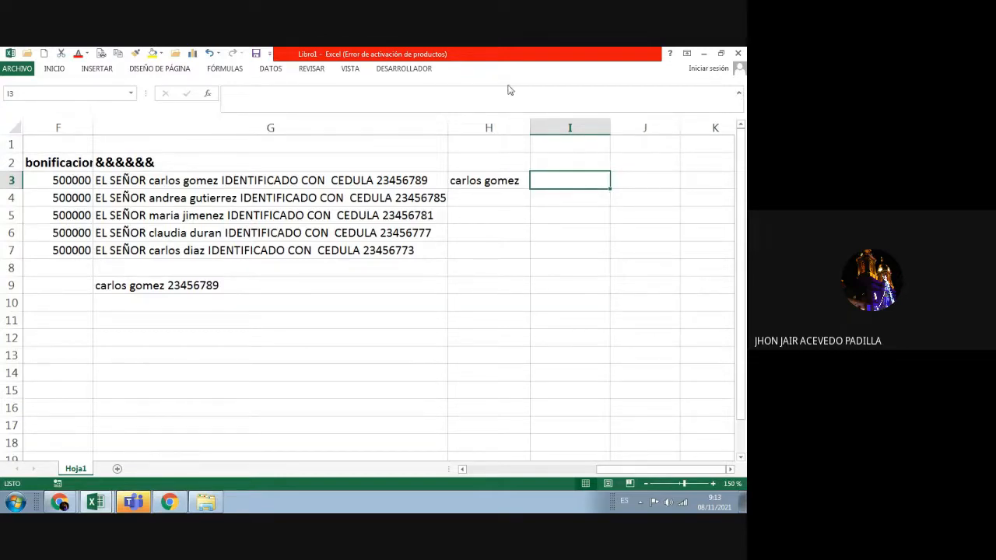
left_click(54, 69)
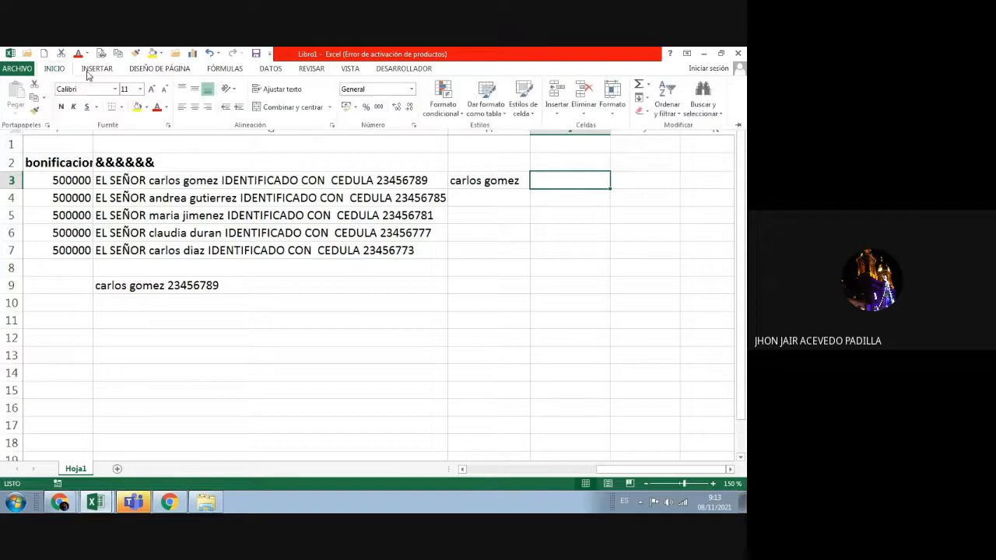
left_click(270, 69)
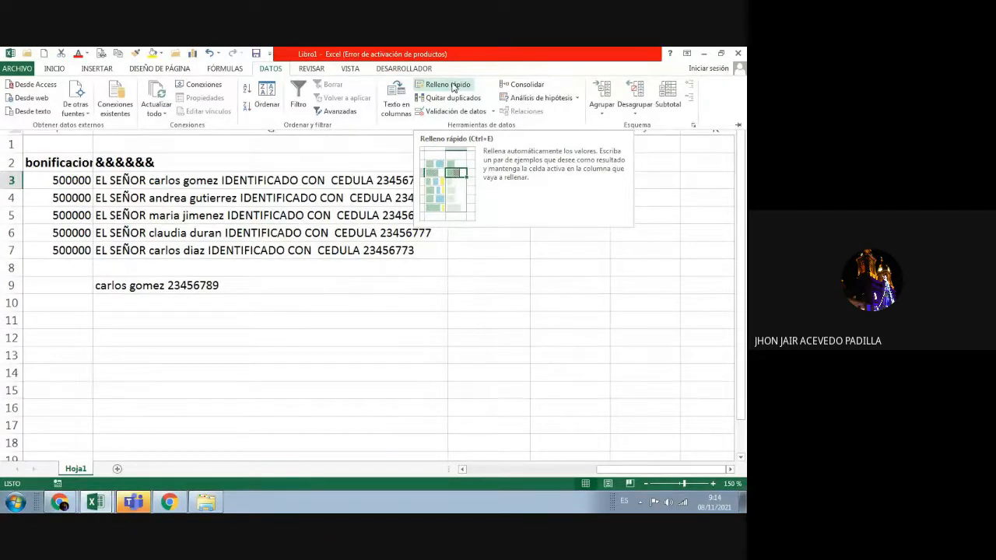
left_click(675, 203)
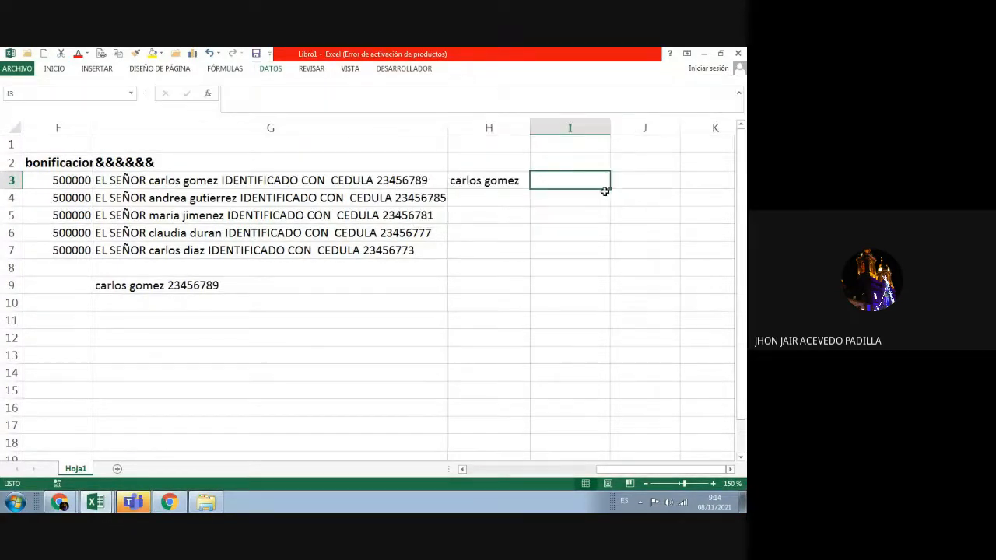
double_click(573, 180)
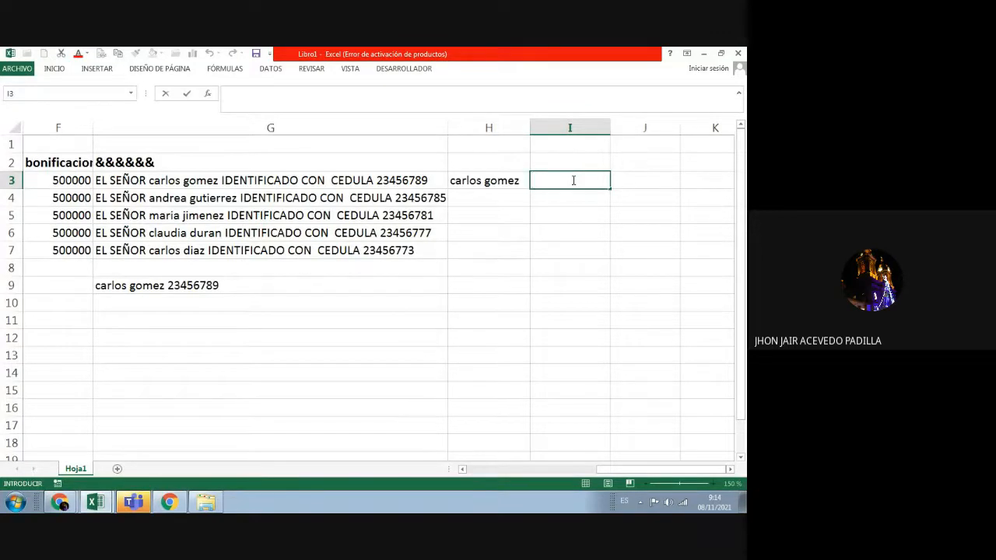
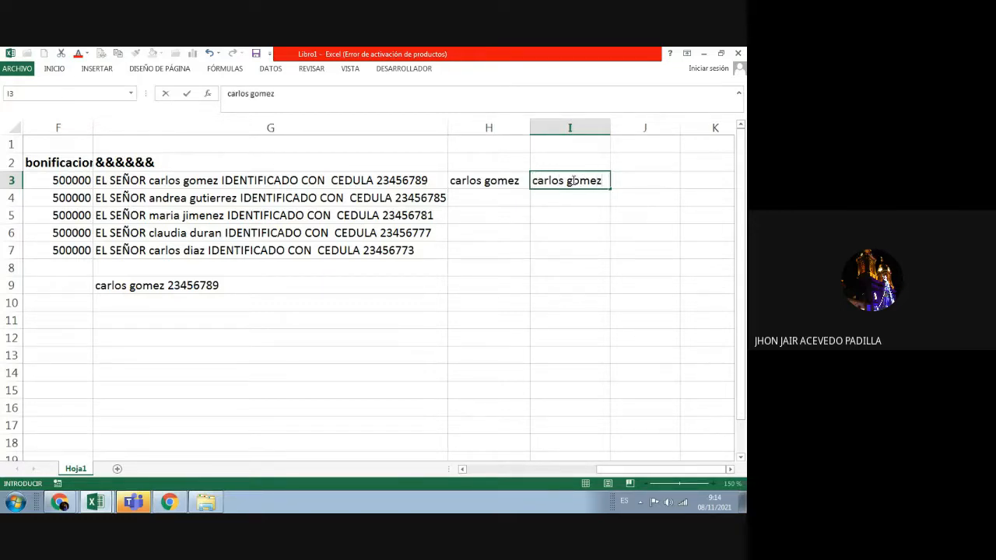
Step: Type the first two contacts' full names in I3 and I4
key("Return")
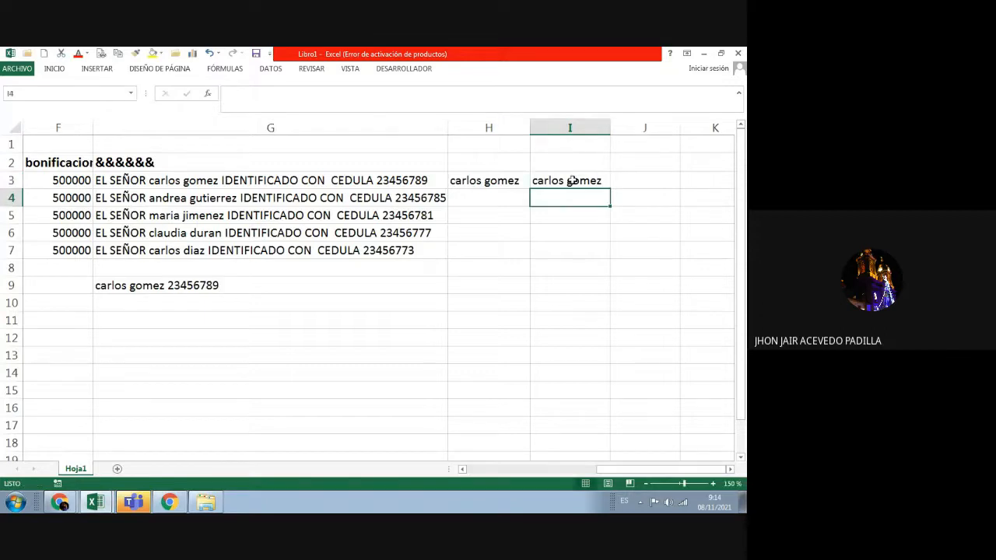
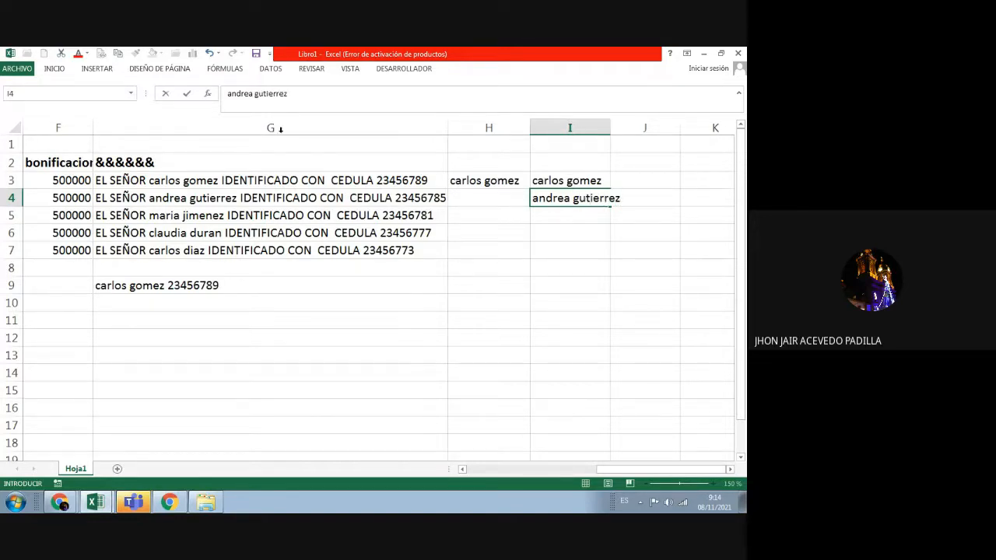
Step: Pin the ribbon open and run DATOS > Relleno rápido from I5 to fill remaining names
left_click(272, 71)
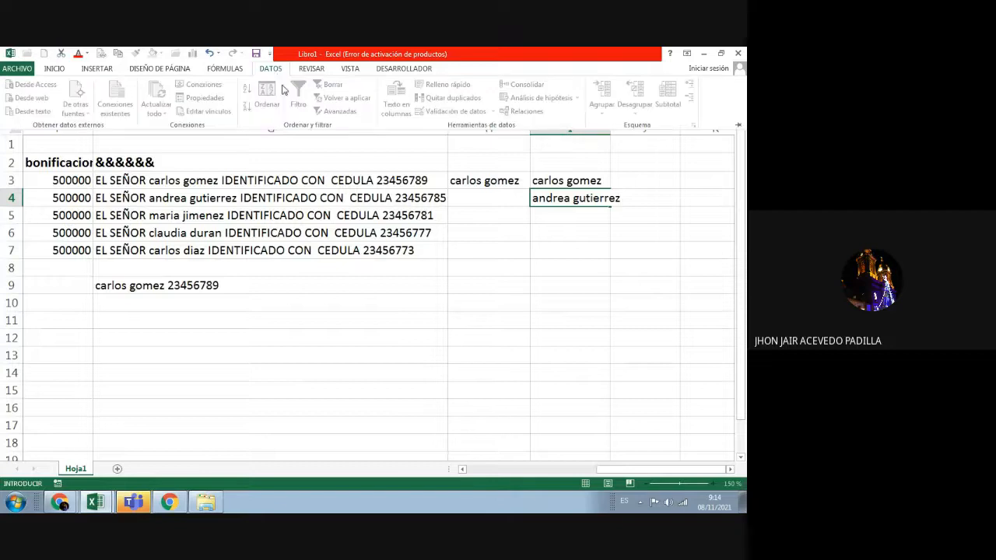
left_click(596, 243)
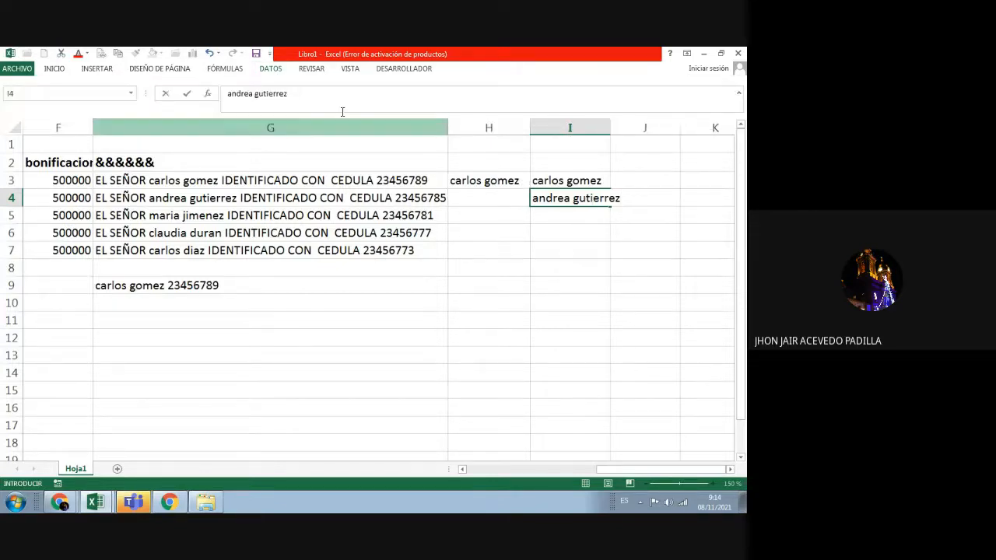
left_click(56, 71)
left_click(738, 124)
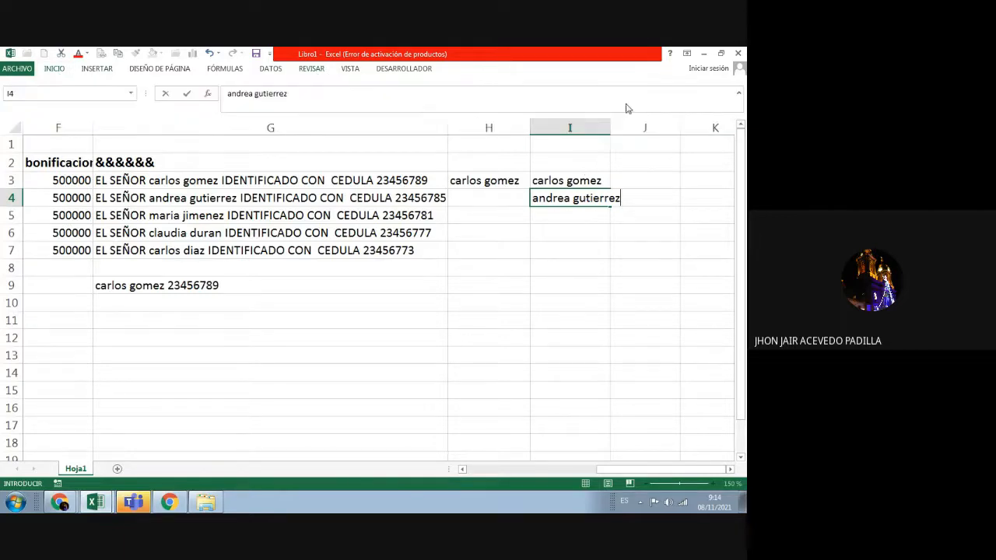
left_click(274, 68)
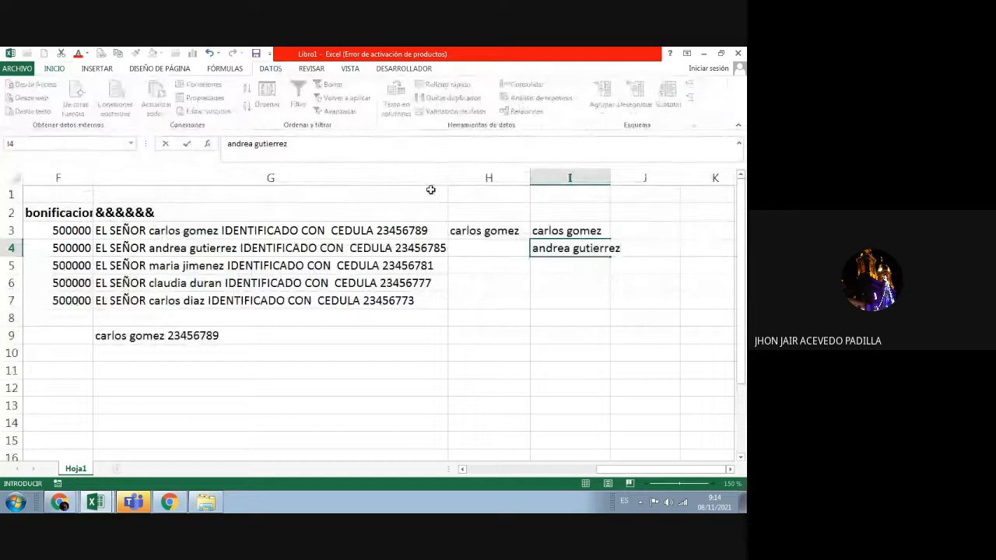
left_click(573, 230)
left_click(595, 254)
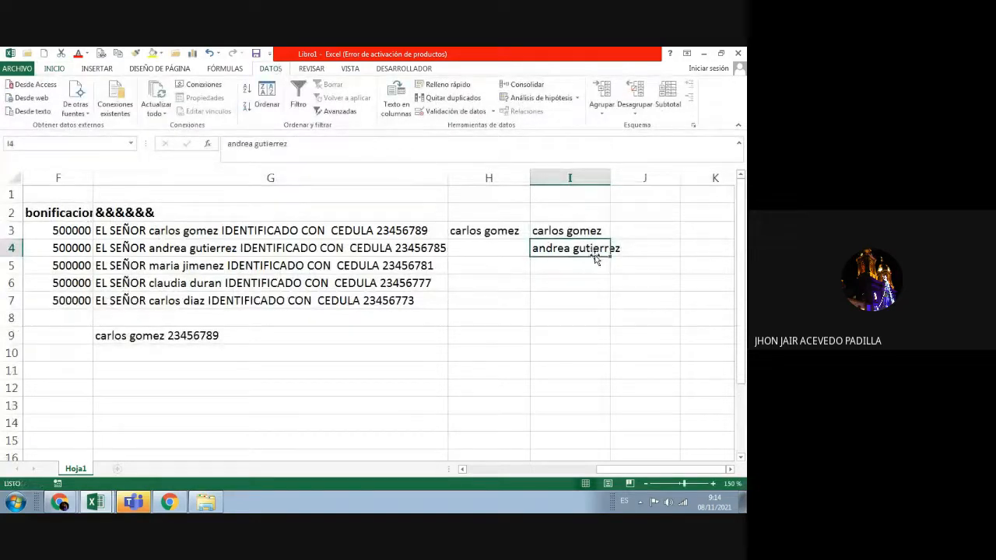
key("Down")
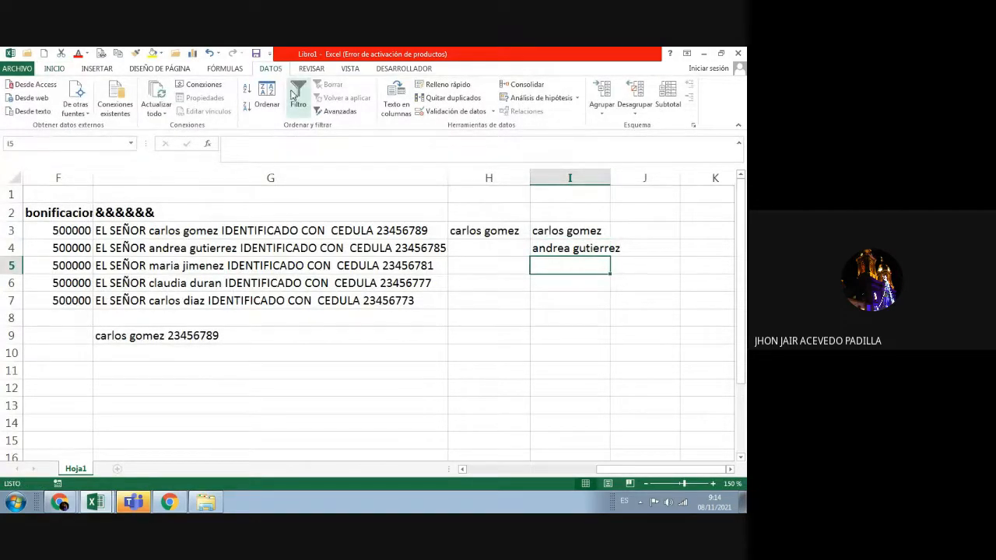
left_click(440, 84)
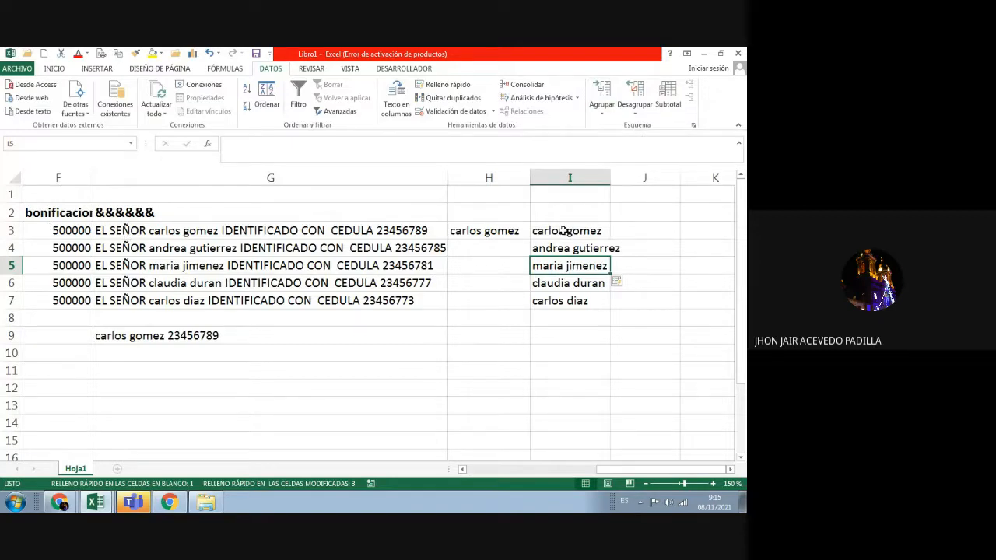
Step: Check the Flash Fill results in column I, then select J3
left_click(564, 230)
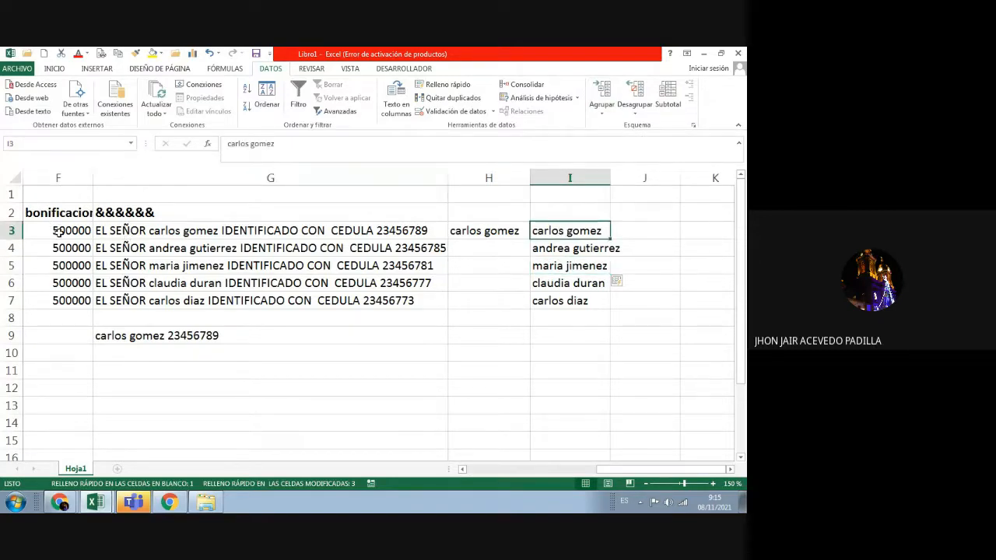
left_click(617, 284)
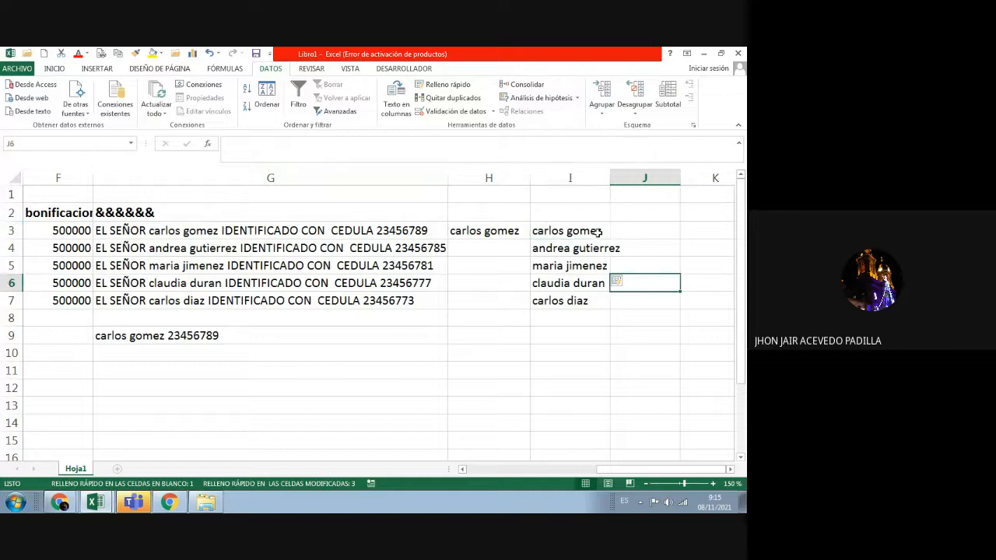
left_click(596, 231)
left_click(582, 331)
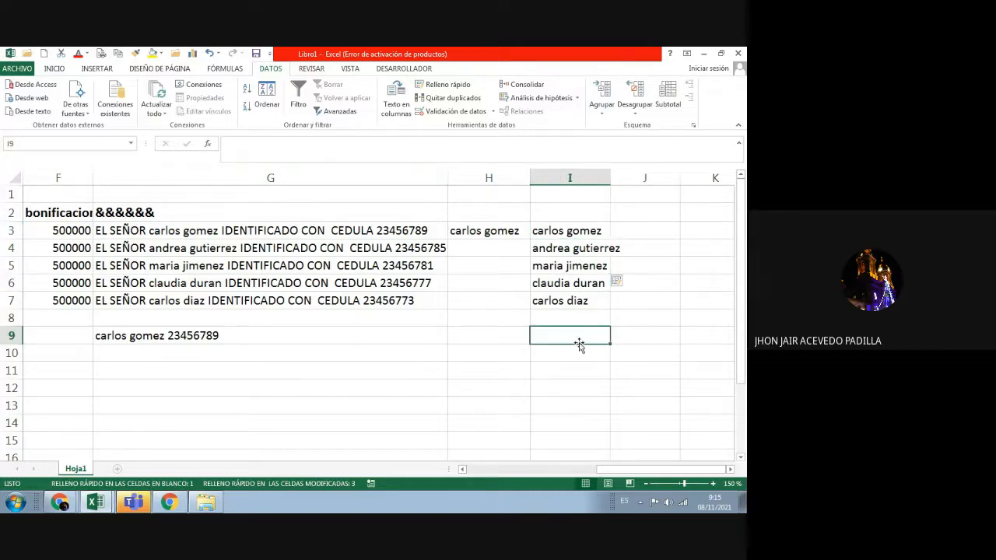
left_click(581, 231)
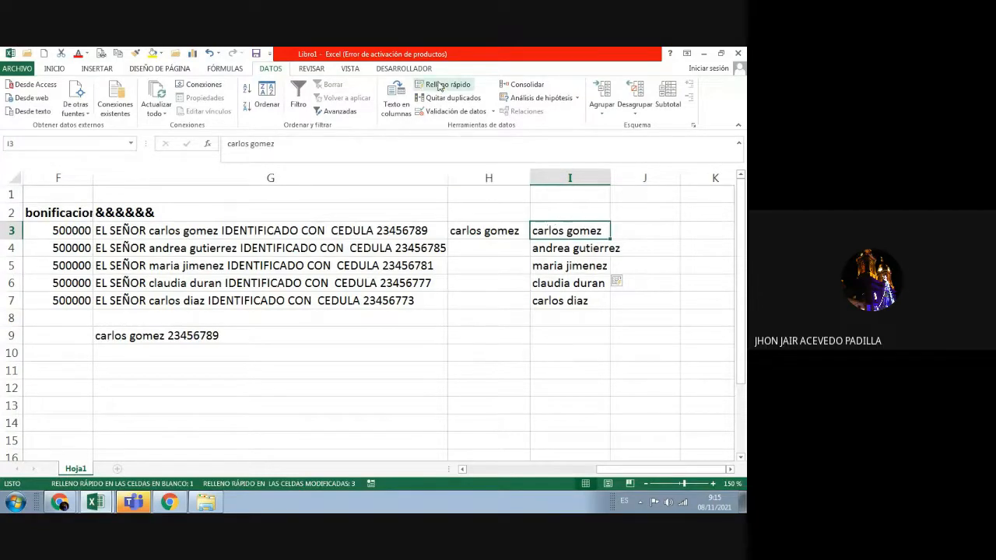
left_click(579, 346)
left_click(642, 231)
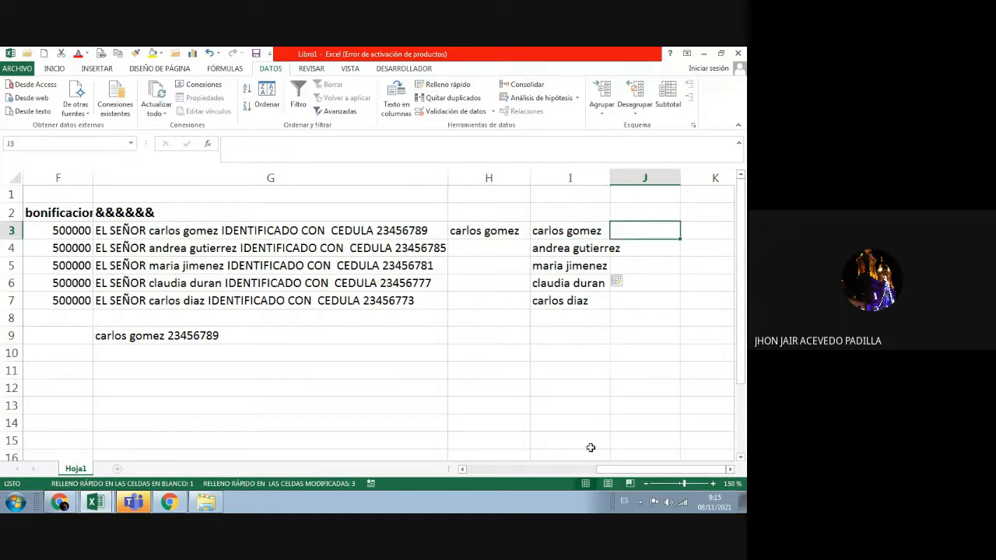
Step: Zoom the sheet to 140% and widen columns J and I
left_click(646, 482)
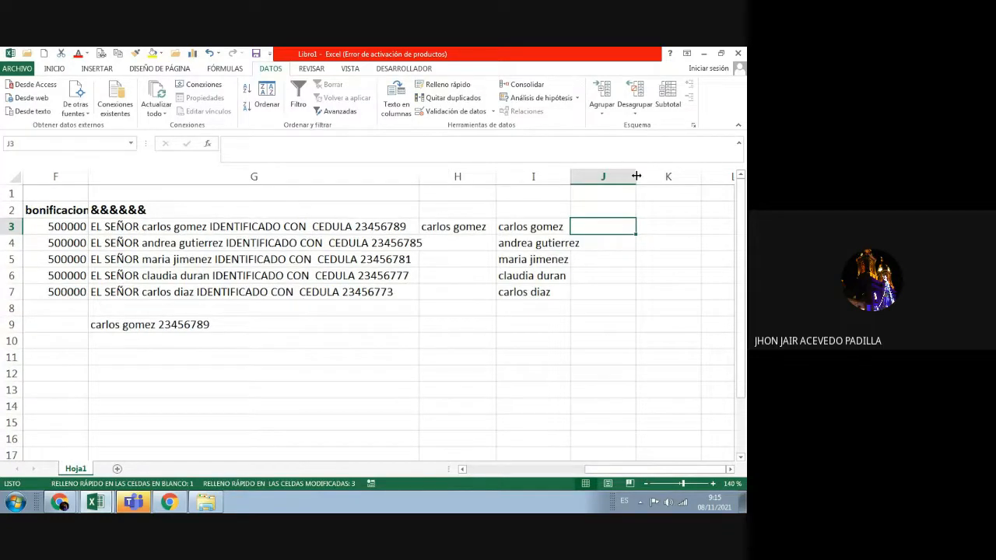
left_click_drag(636, 177, 699, 185)
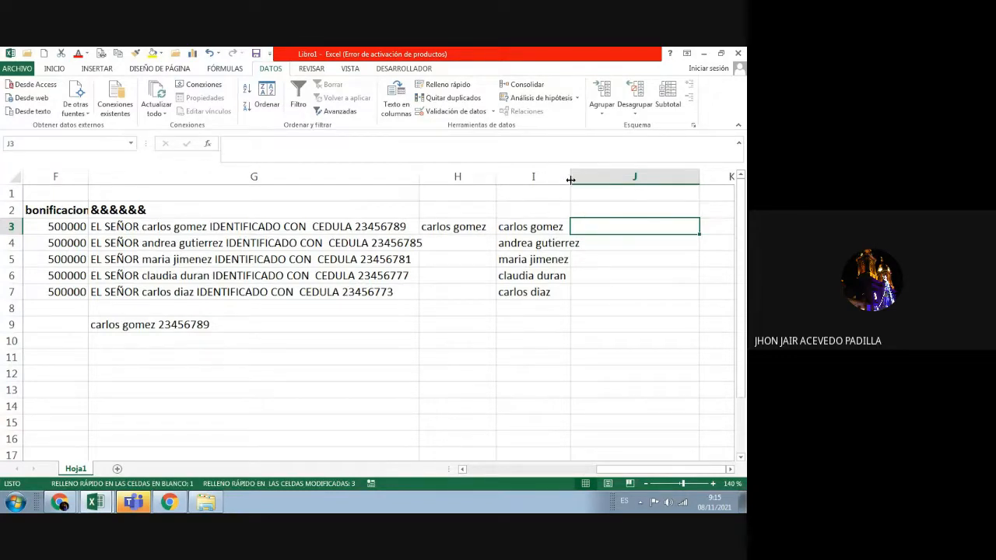
left_click_drag(573, 181, 589, 181)
Step: Type the first contact's gmail address in J3 and accept Flash Fill's suggestions from J4
double_click(611, 225)
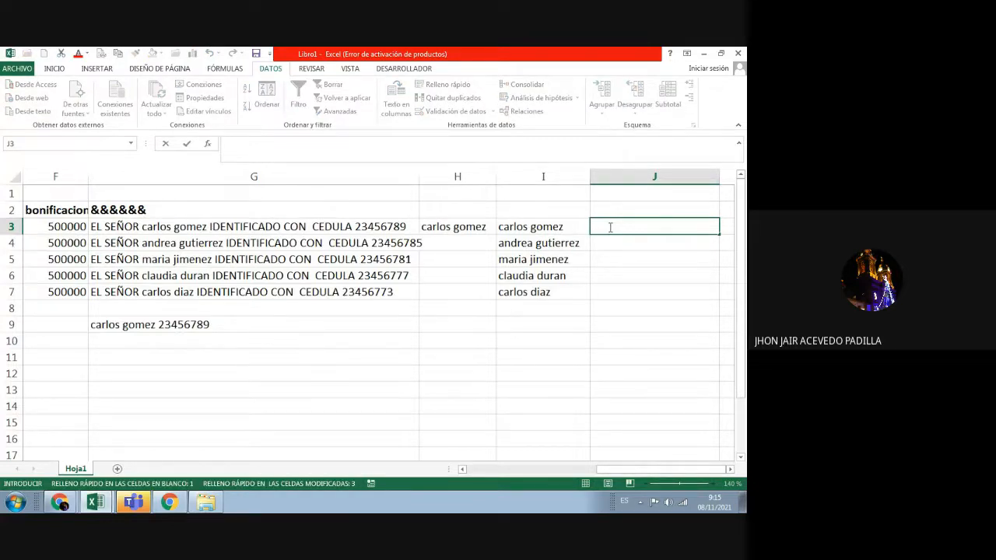
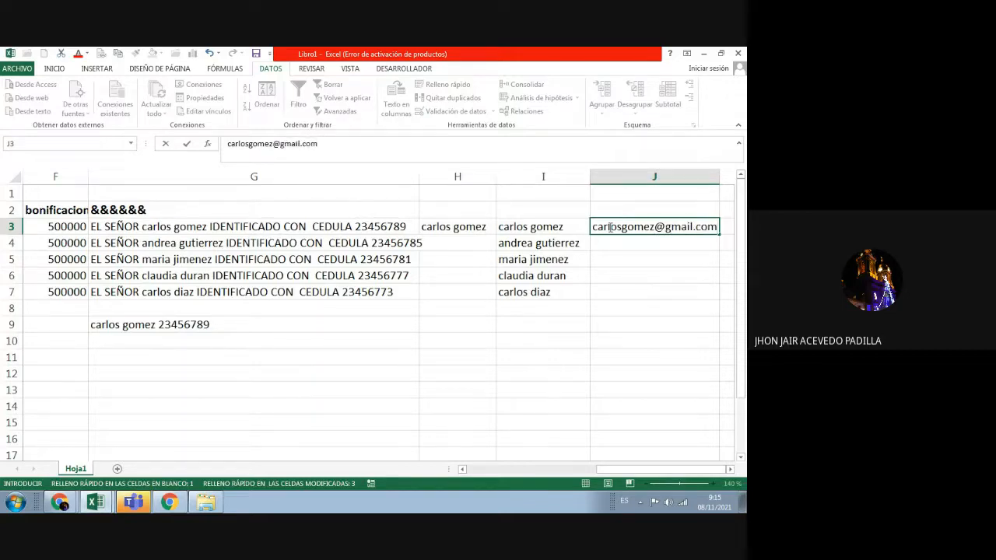
key("Return")
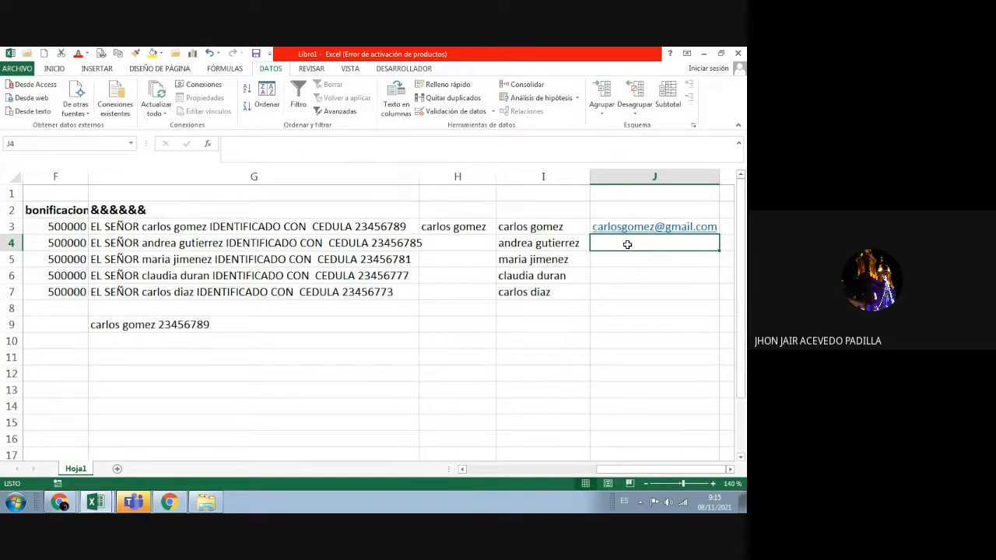
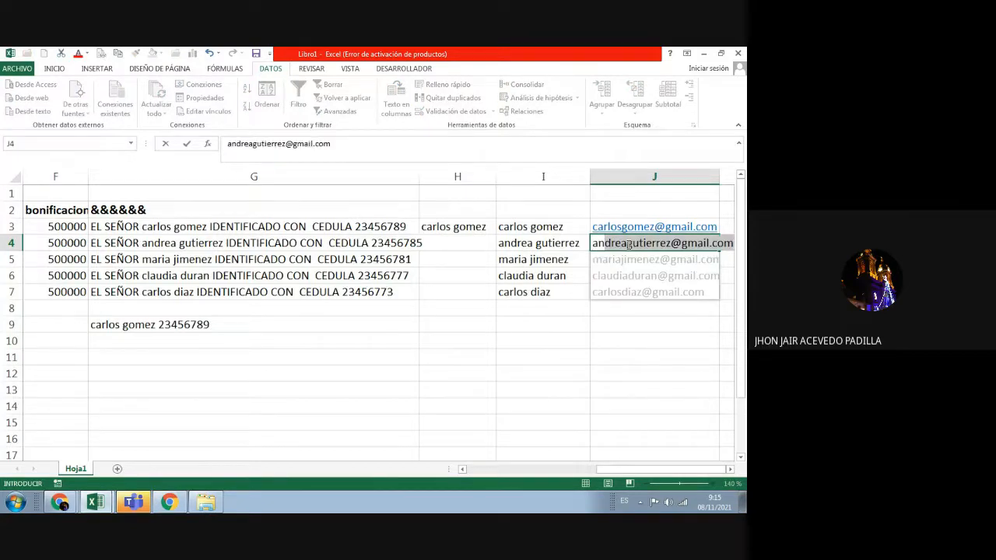
key("Return")
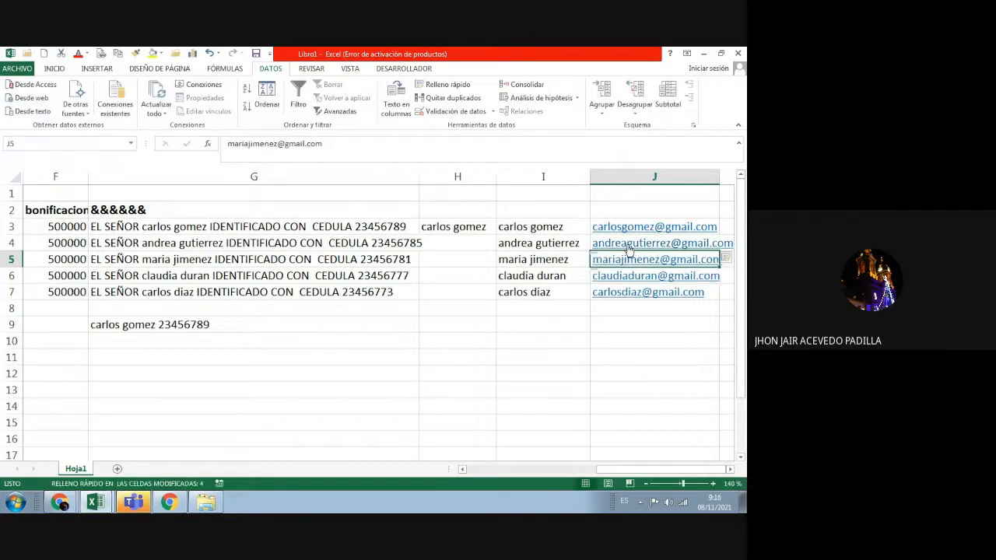
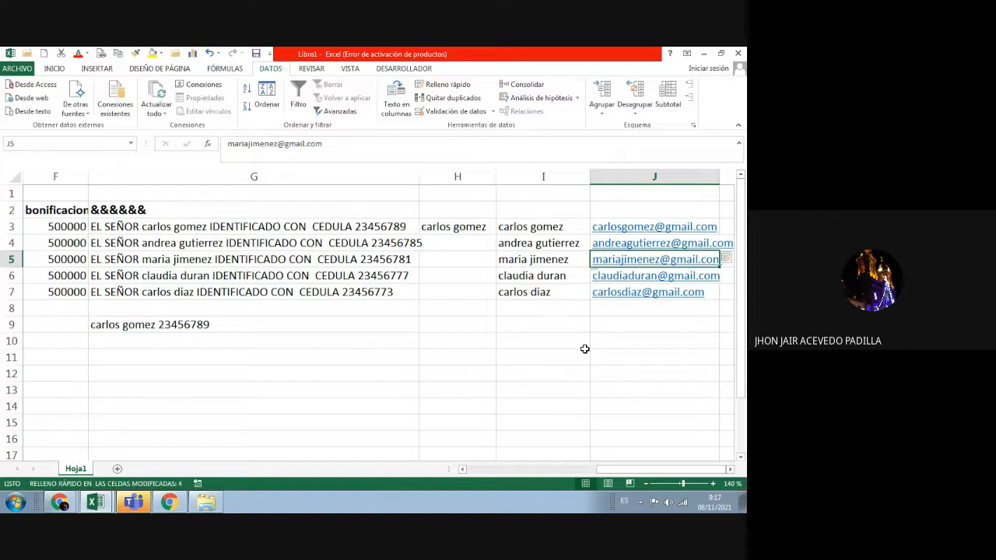
Step: Blank J5 with an apostrophe, unmute the microphone in the Meet call, then return to Excel
type("'")
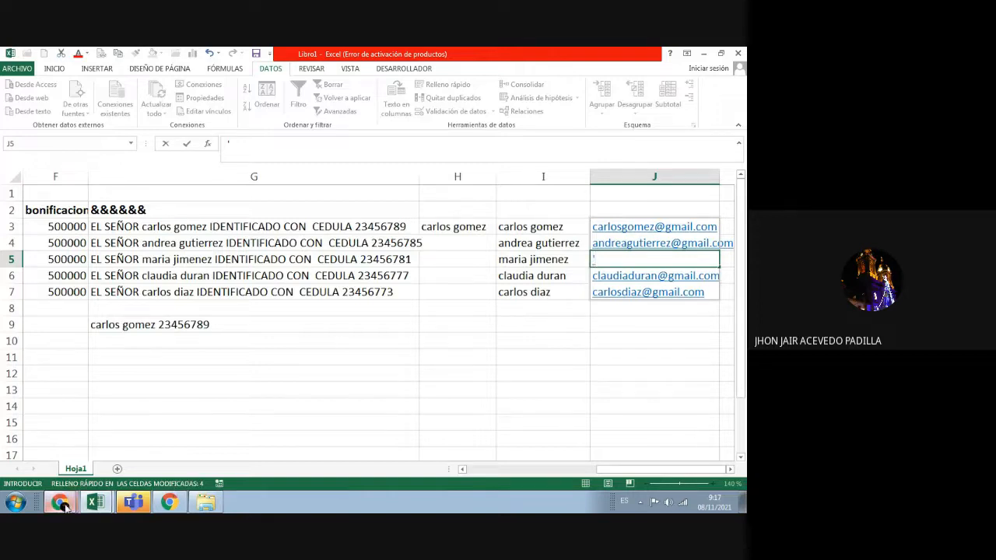
mouse_move(64, 506)
left_click(103, 475)
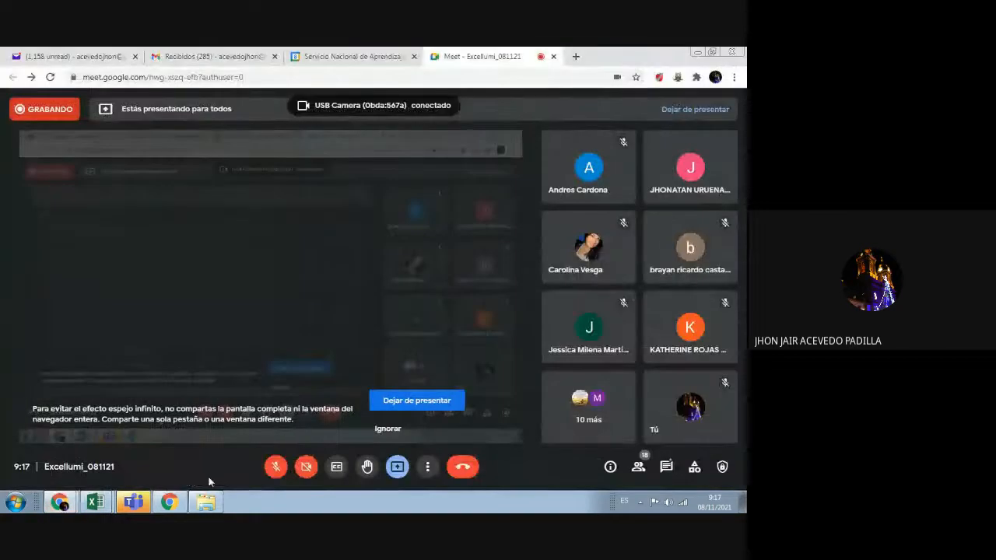
left_click(275, 467)
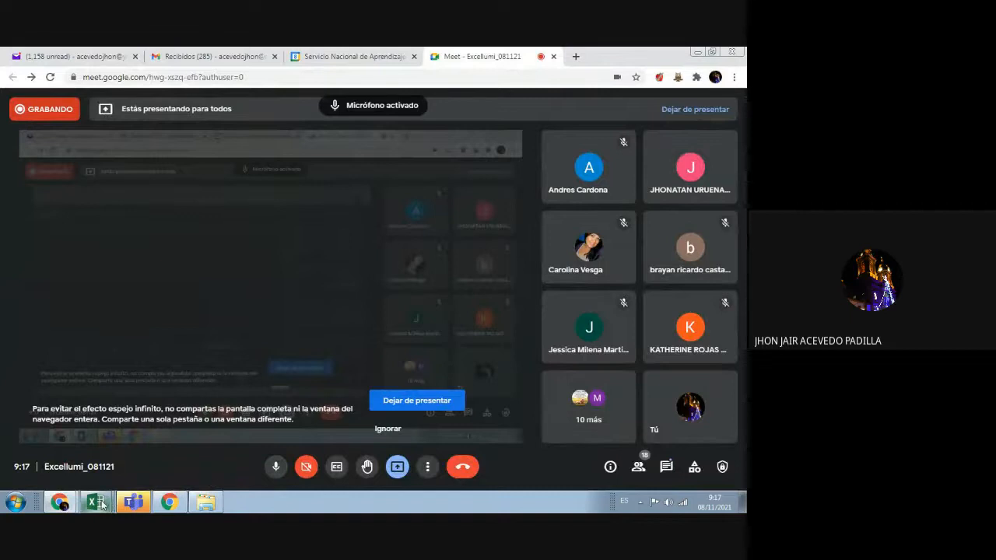
mouse_move(102, 504)
left_click(102, 471)
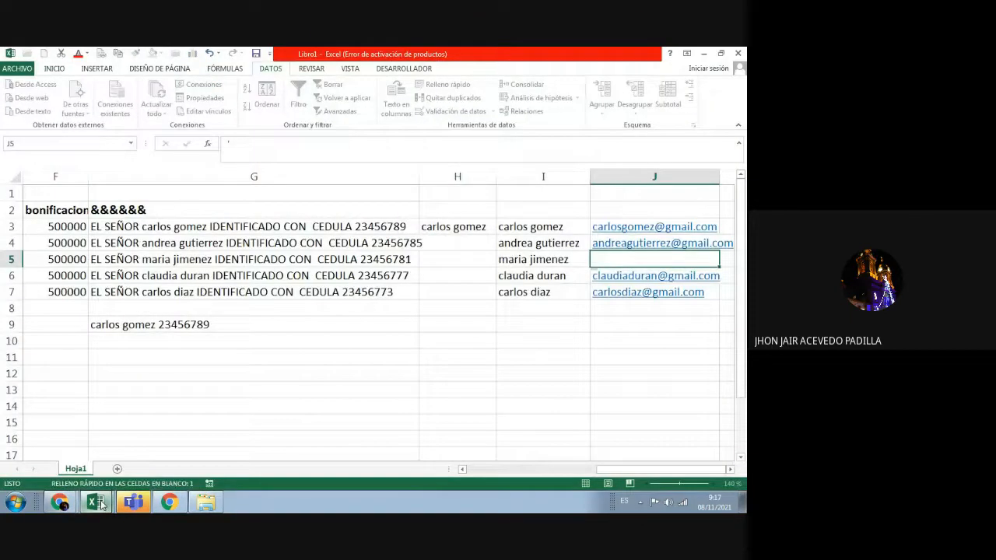
left_click(102, 475)
Step: Return to the Libro1 workbook and dismiss the Meet presentation notification
mouse_move(98, 504)
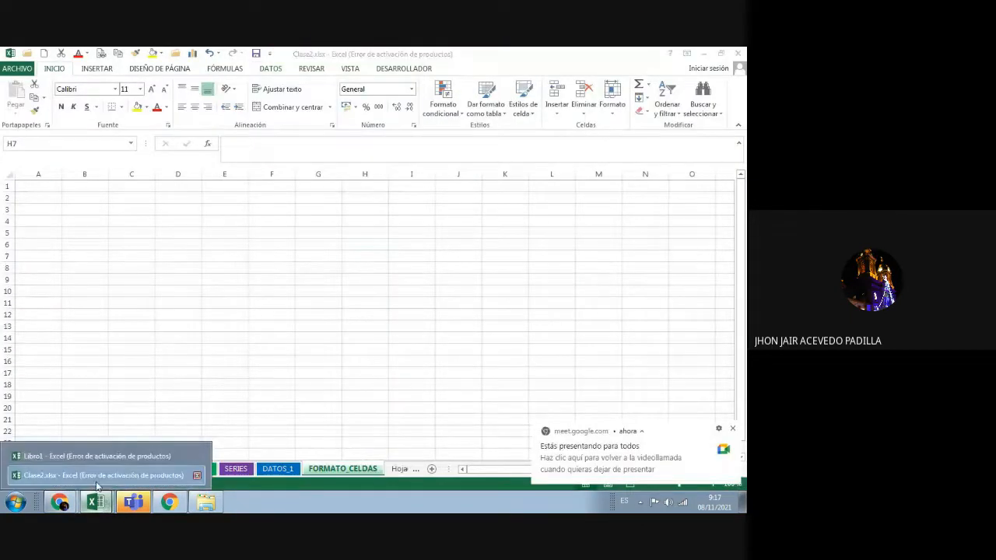
left_click(95, 456)
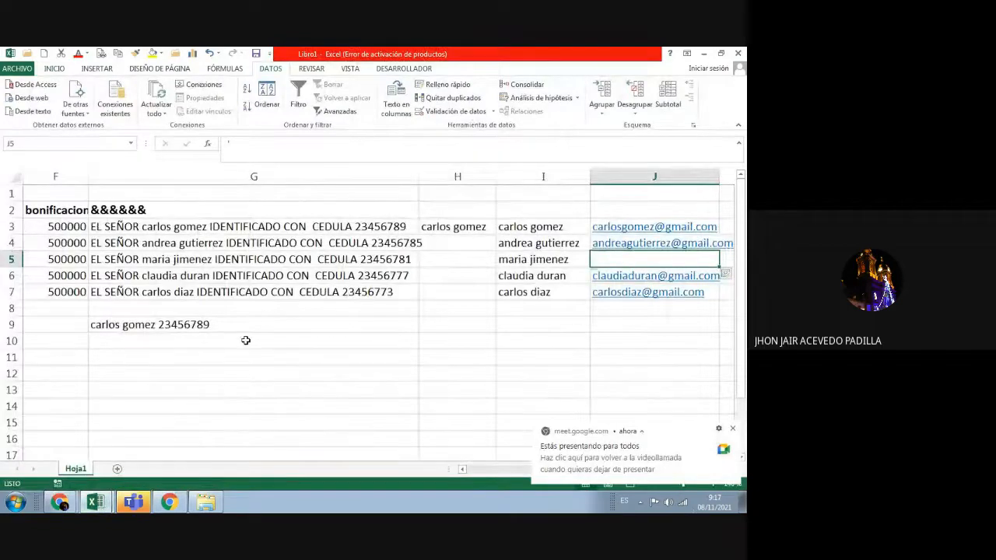
left_click(735, 430)
left_click(492, 474)
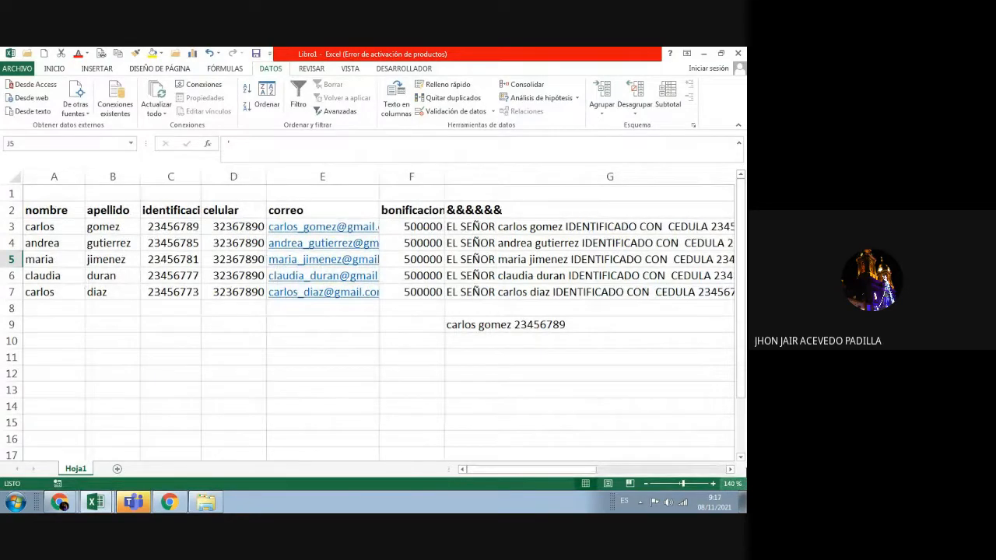
left_click(557, 327)
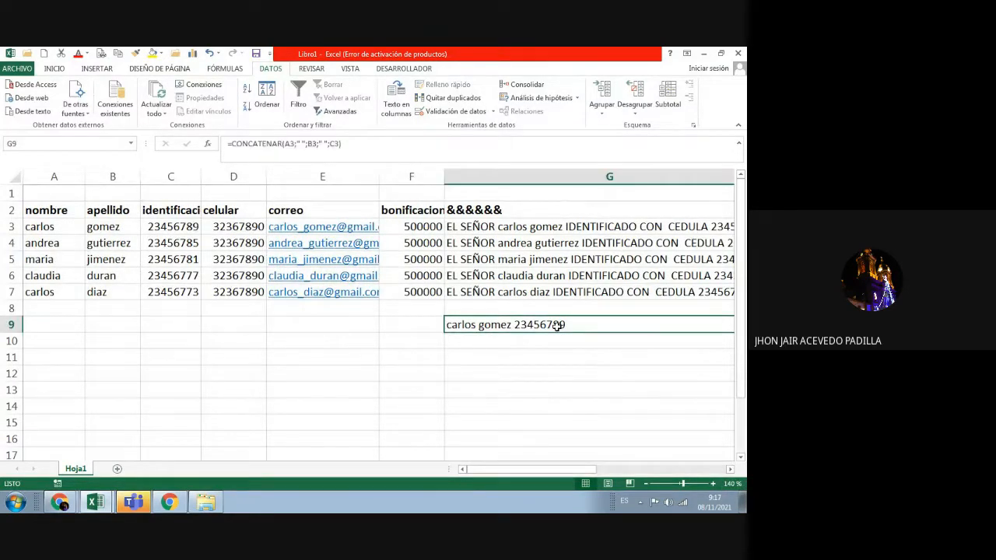
key("Delete")
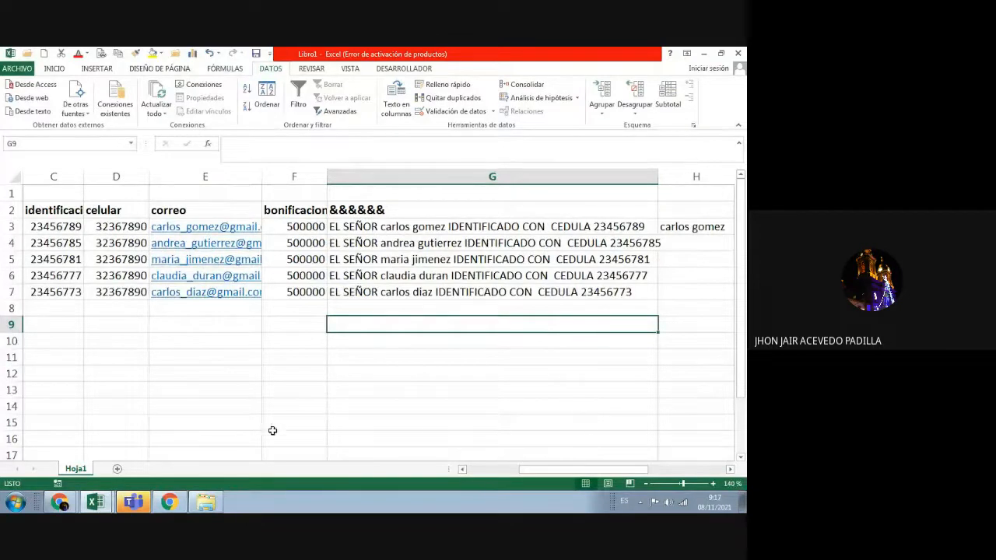
left_click(472, 474)
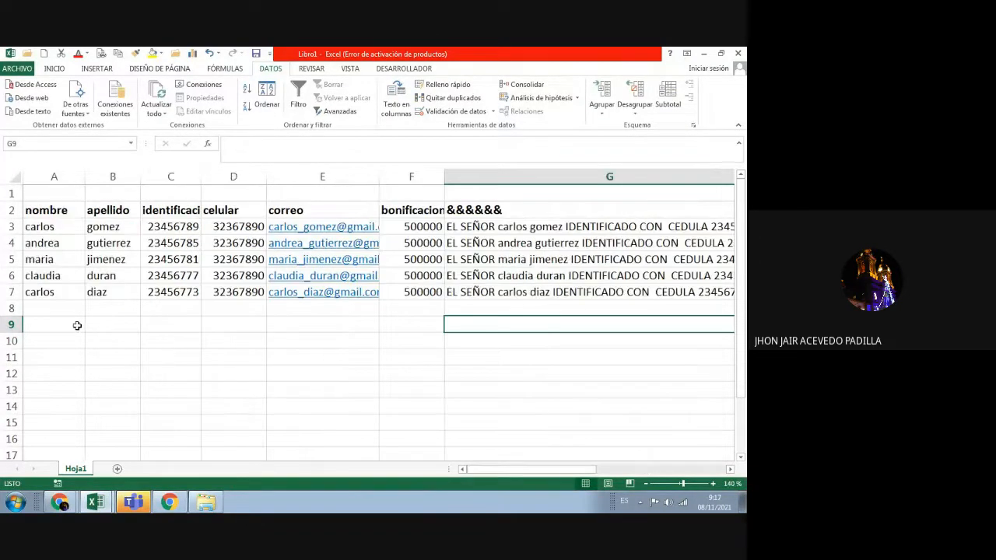
left_click(50, 323)
double_click(51, 323)
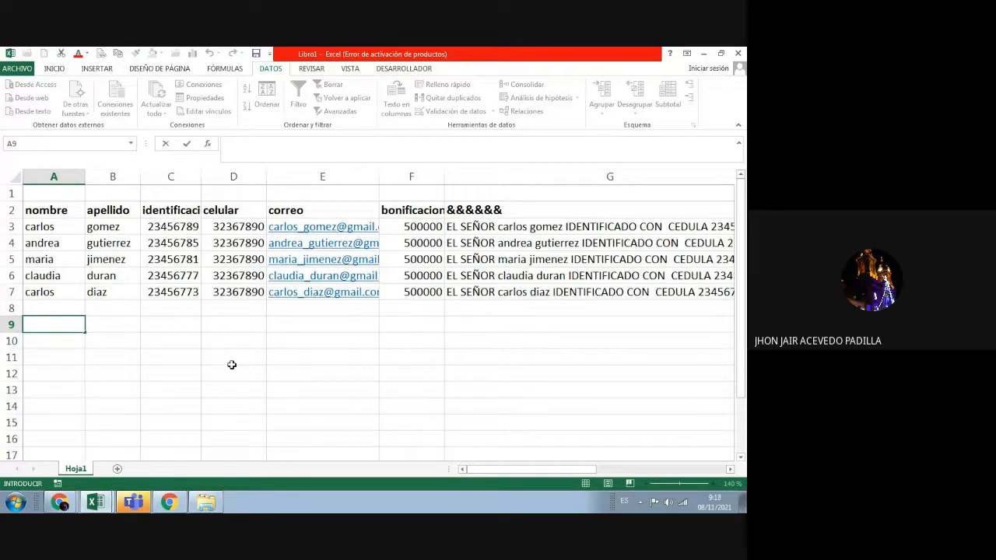
type("=")
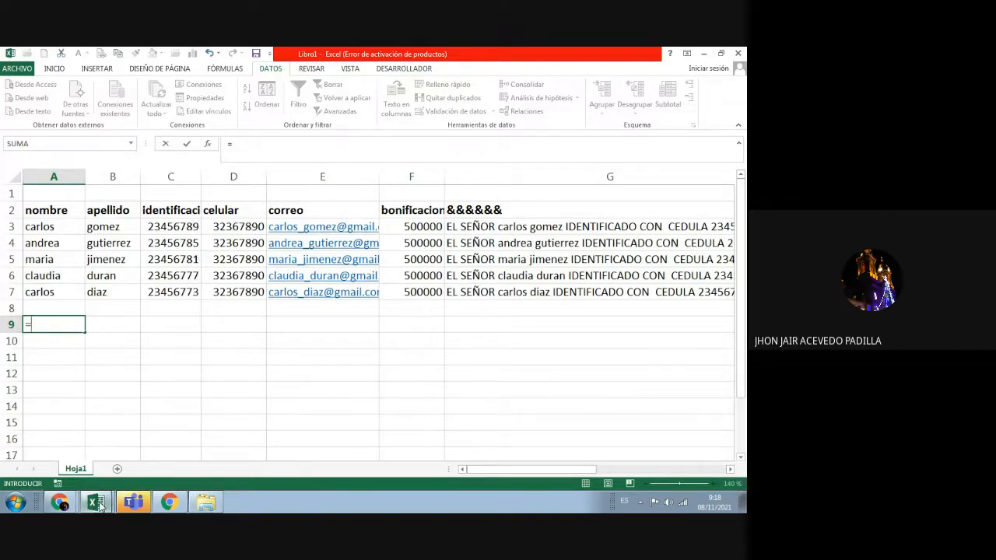
mouse_move(99, 506)
left_click(95, 474)
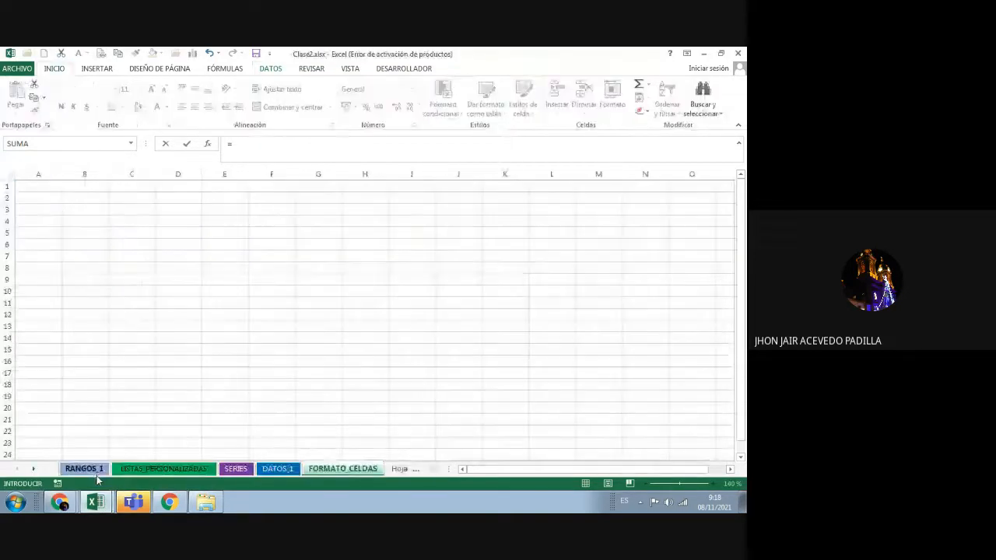
left_click(146, 469)
left_click(89, 470)
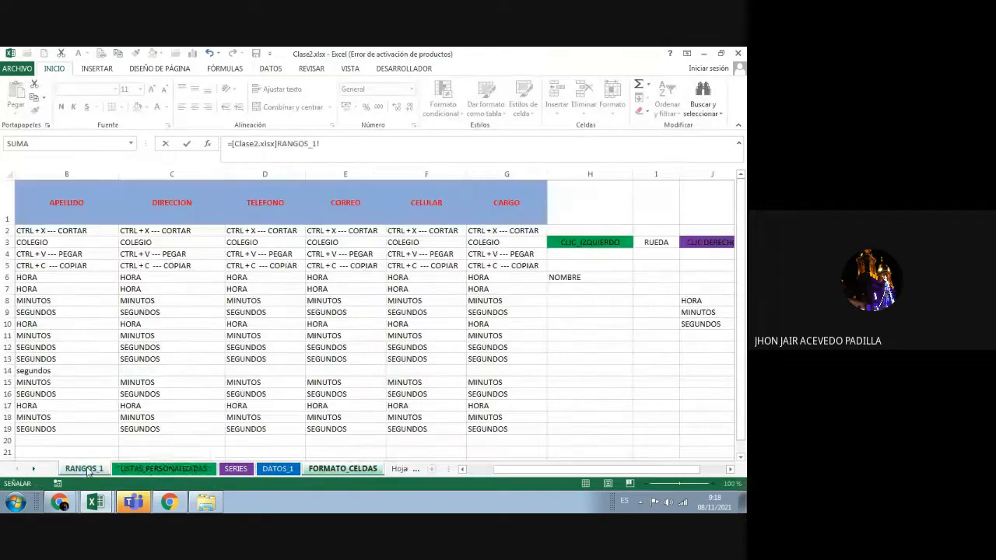
left_click(234, 470)
left_click(278, 470)
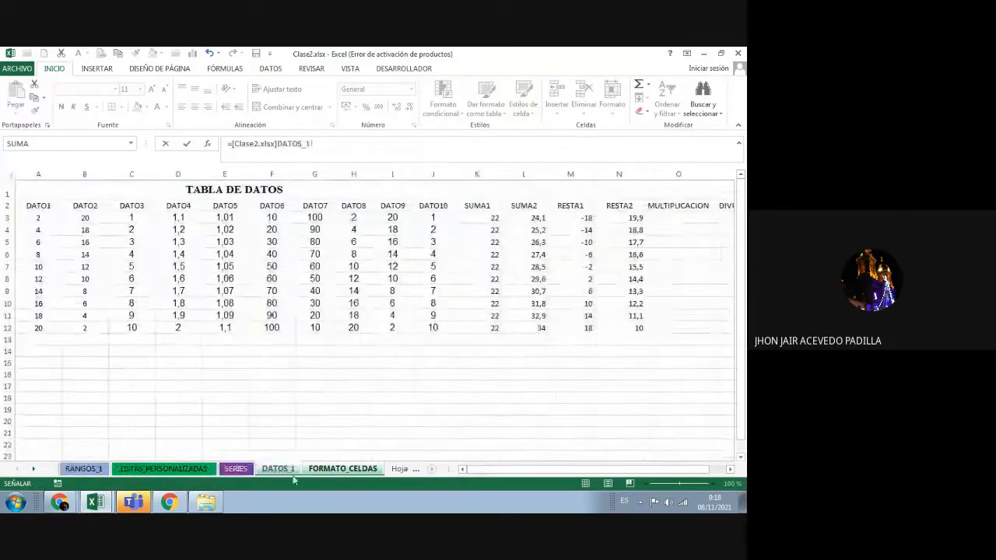
left_click(342, 469)
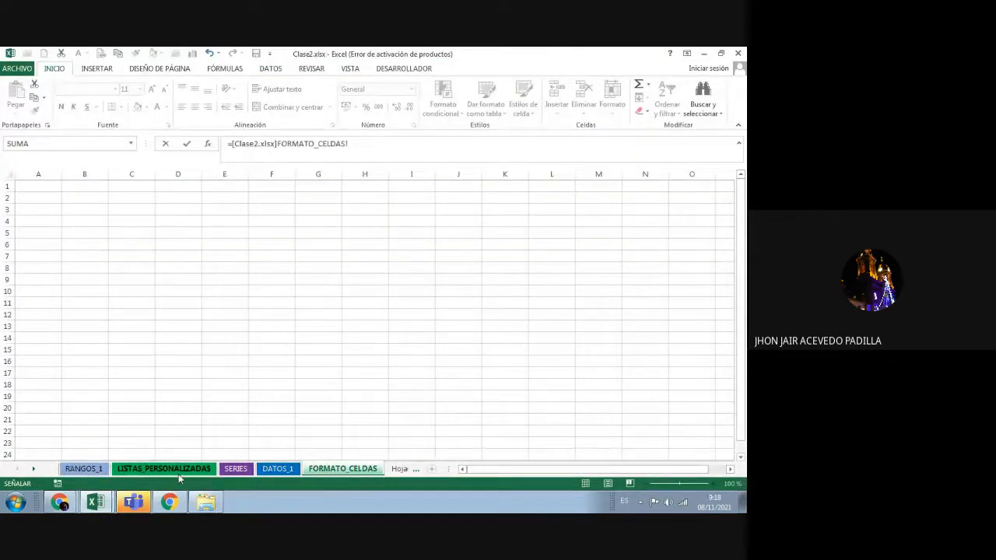
mouse_move(95, 502)
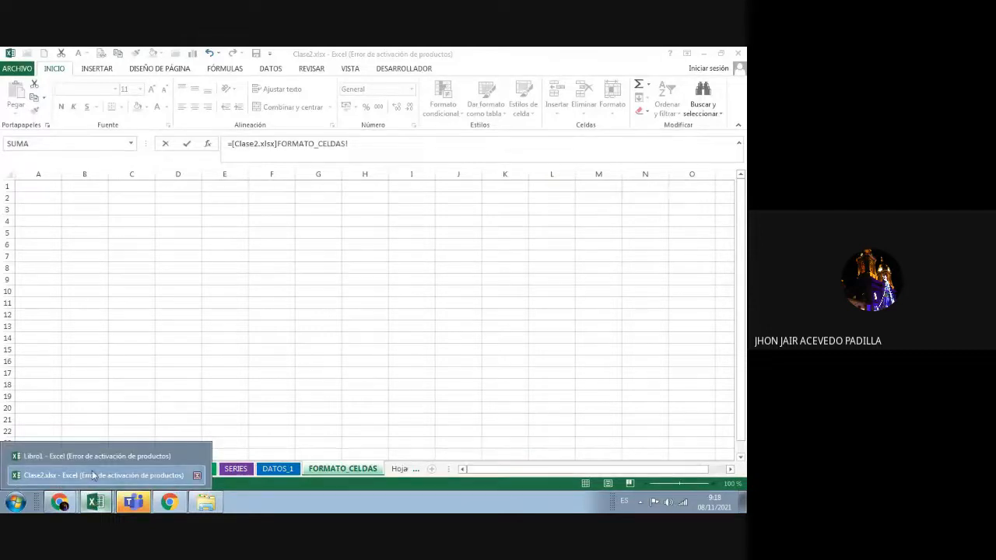
left_click(94, 474)
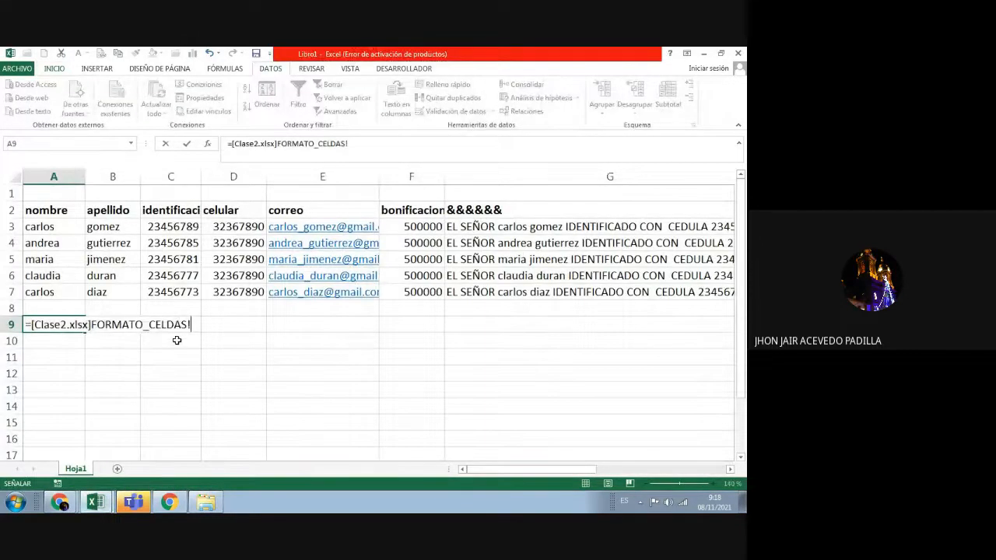
key("BackSpace")
key("BackSpace")
key("BackSpace")
key("BackSpace")
key("BackSpace")
key("BackSpace")
key("BackSpace")
key("BackSpace")
key("BackSpace")
key("BackSpace")
key("BackSpace")
key("BackSpace")
key("BackSpace")
key("BackSpace")
key("BackSpace")
key("BackSpace")
key("BackSpace")
key("BackSpace")
key("BackSpace")
key("BackSpace")
key("BackSpace")
key("BackSpace")
key("BackSpace")
key("BackSpace")
key("BackSpace")
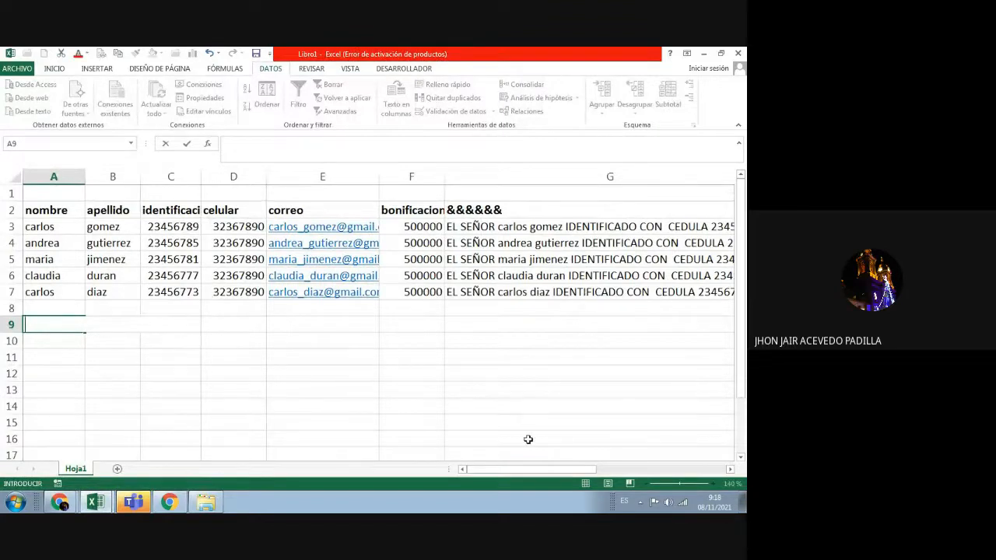
Step: Enter =MAX(C3:C7) in A9 and widen column A to fit the result
type("=ma")
key("BackSpace")
key("BackSpace")
type("MAX")
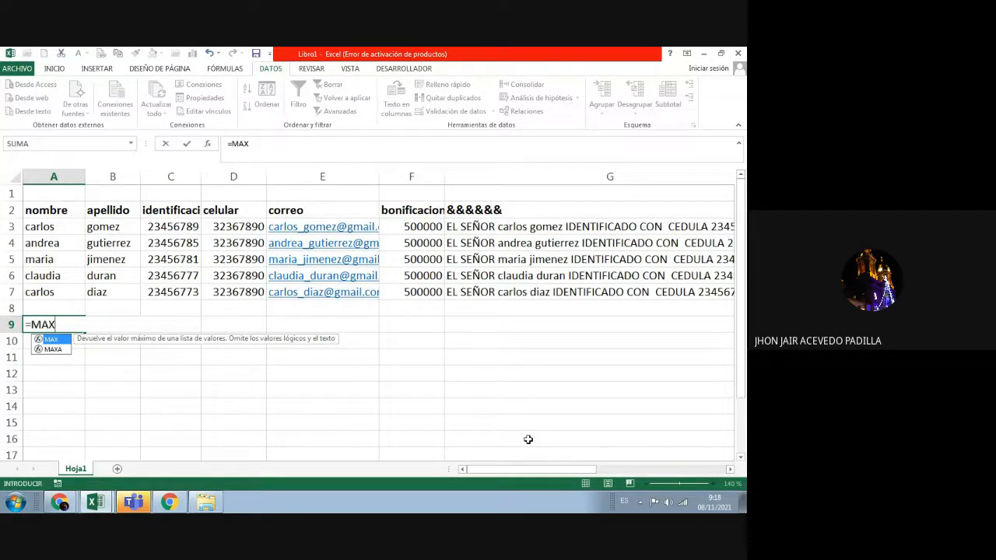
type("(")
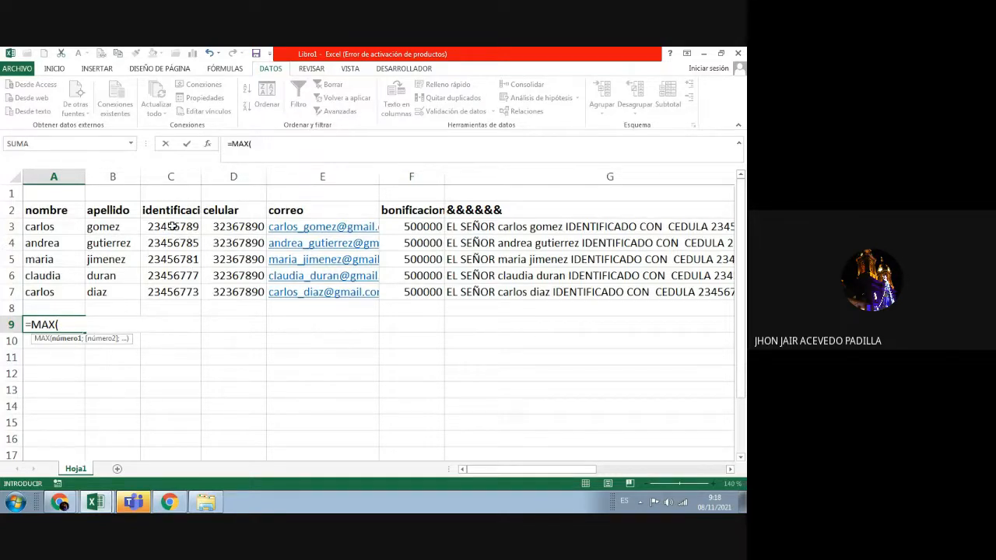
left_click_drag(167, 225, 171, 291)
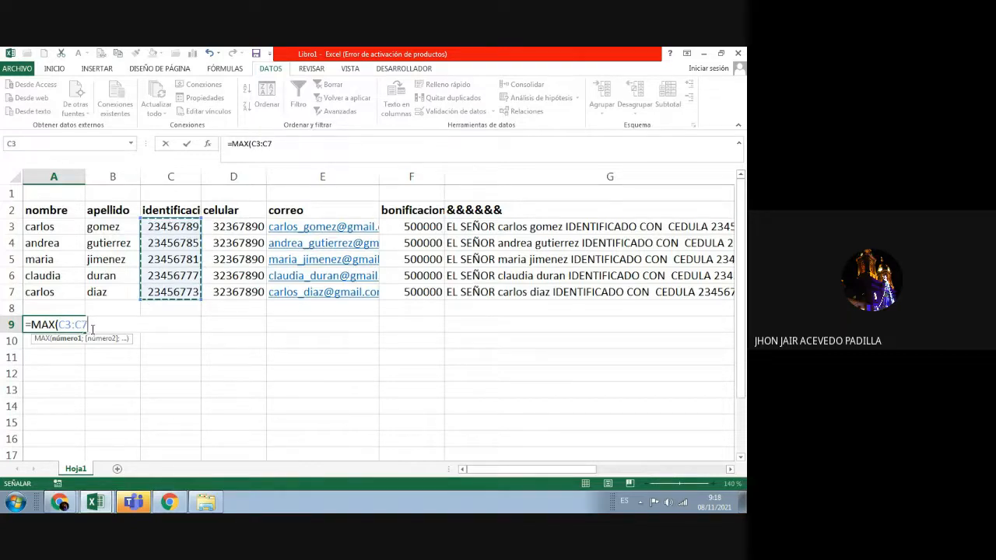
type(")")
key("Return")
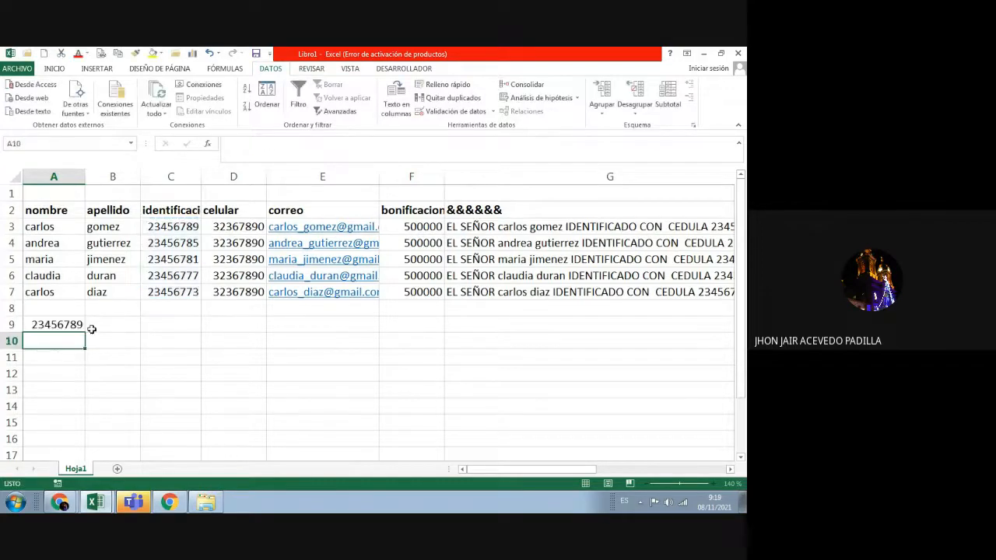
left_click(77, 326)
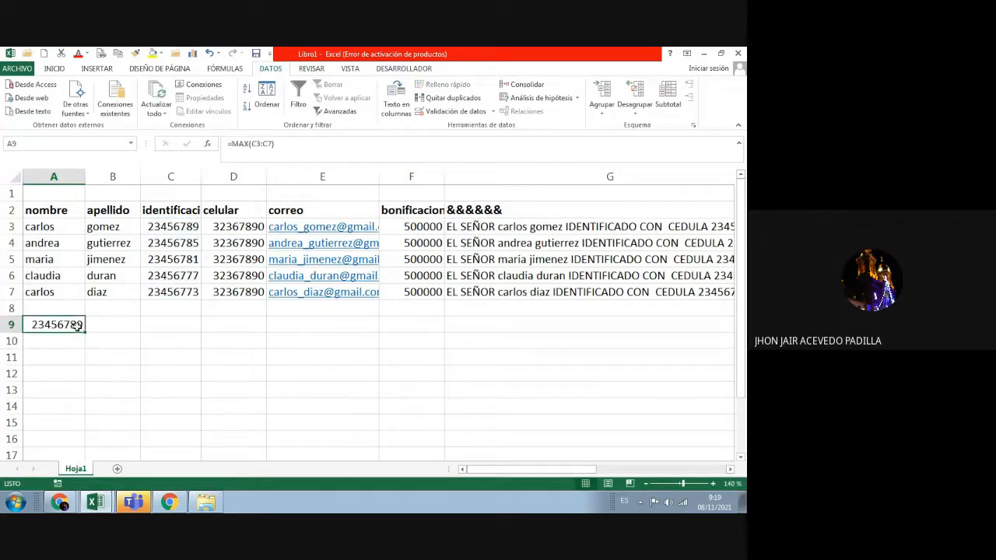
left_click_drag(86, 177, 113, 176)
Step: Enter =MIN(C3:C7) in A10, returning the smallest identificación, 23456773
left_click(88, 342)
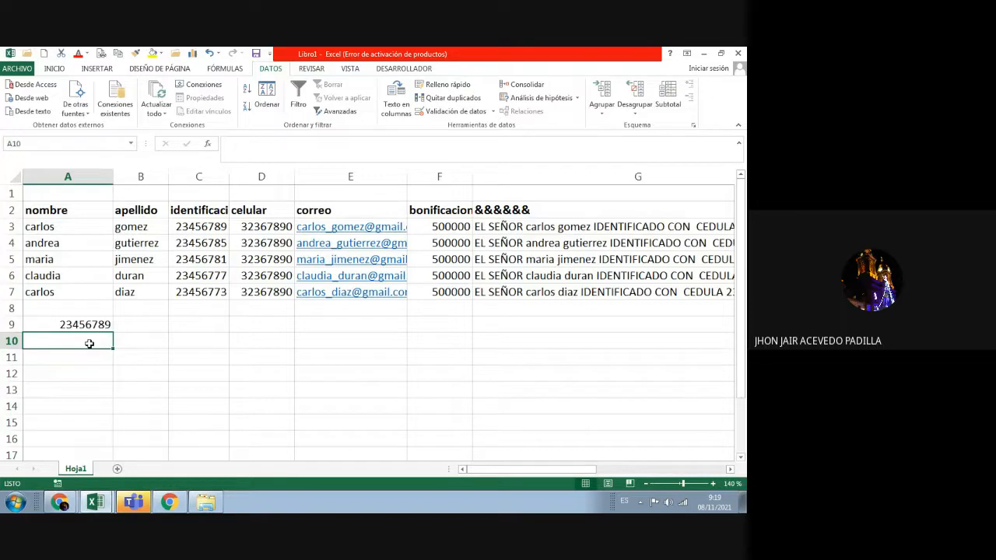
type("=MIN")
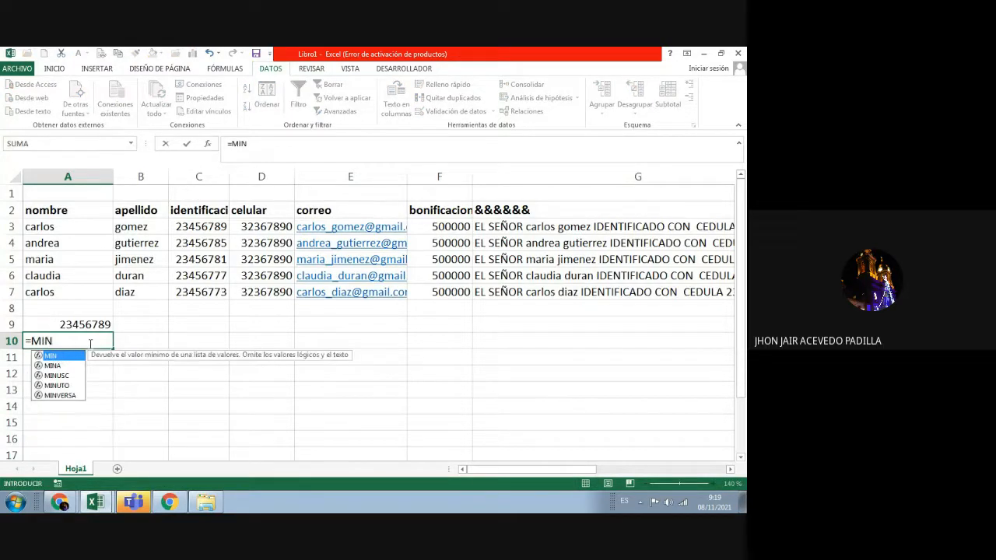
type("(")
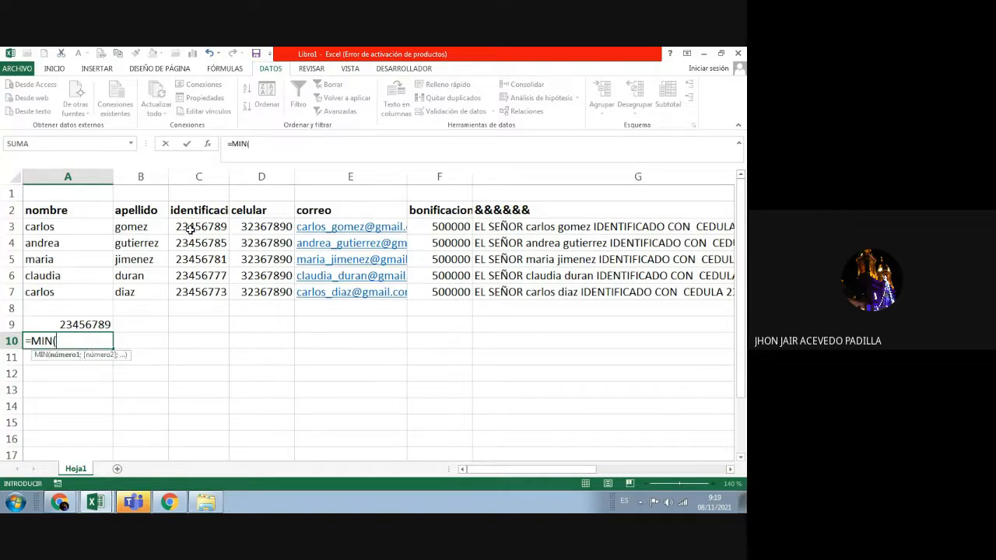
left_click_drag(186, 227, 188, 291)
left_click(95, 341)
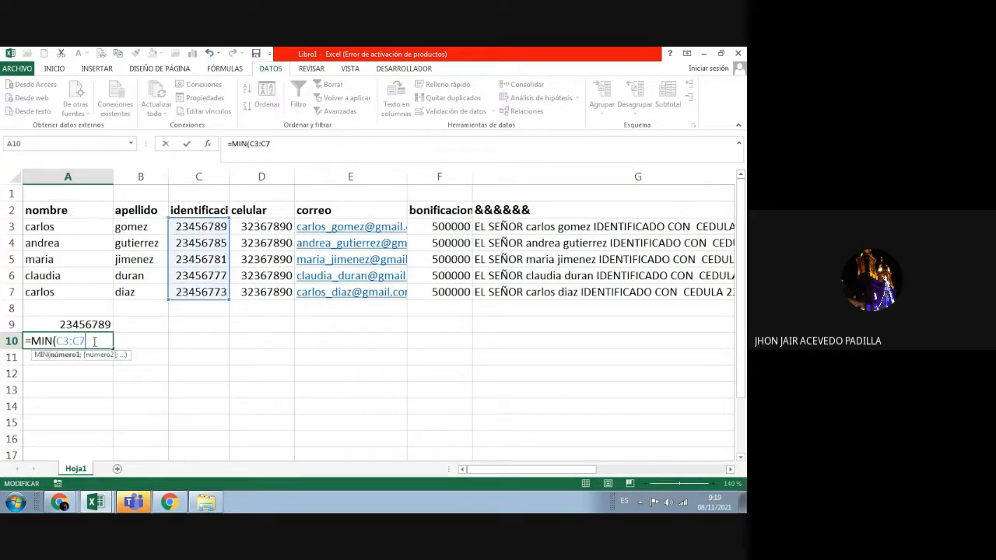
type(")")
key("Return")
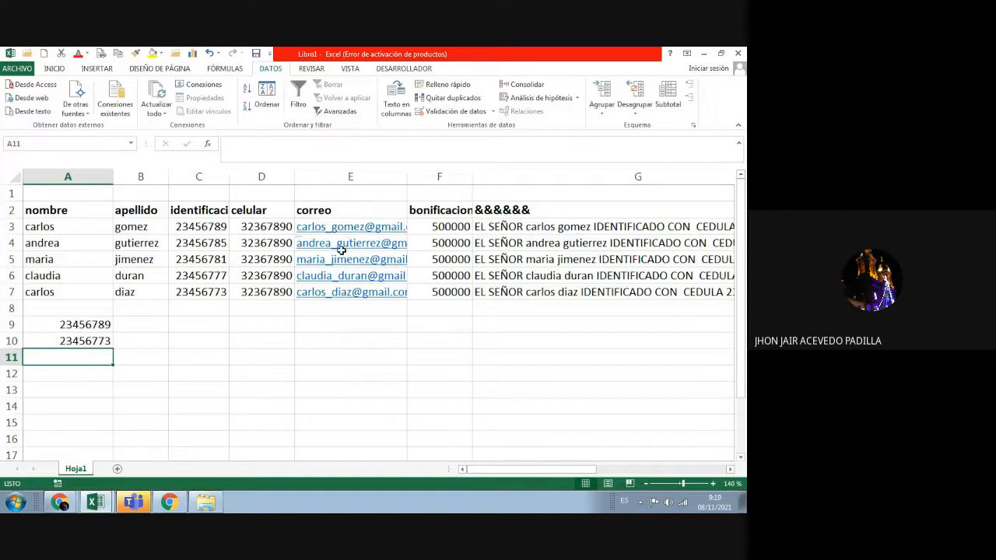
Step: Review A9 and A10, then enter =MODA(C3:C7) in A11, which shows #N/A
left_click(49, 328)
left_click(50, 337)
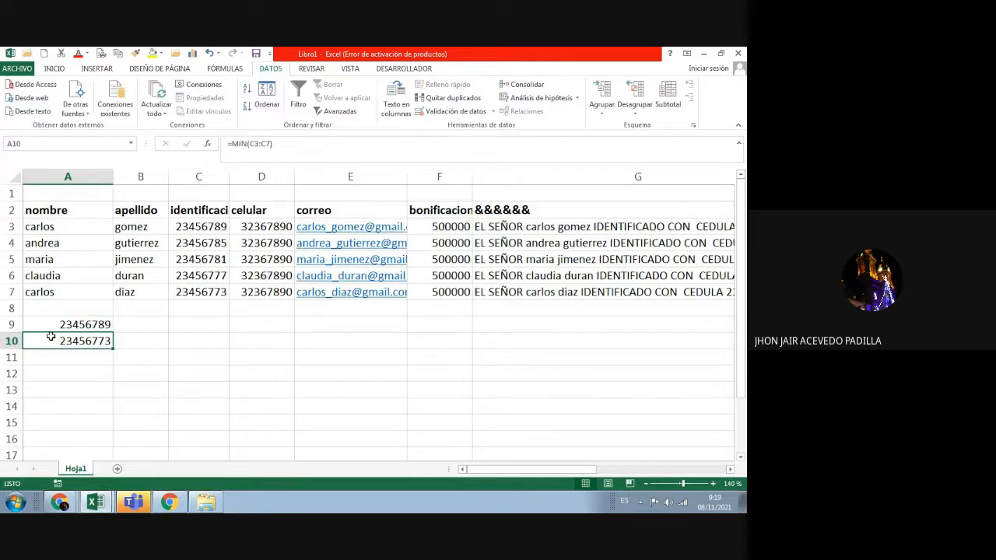
double_click(52, 355)
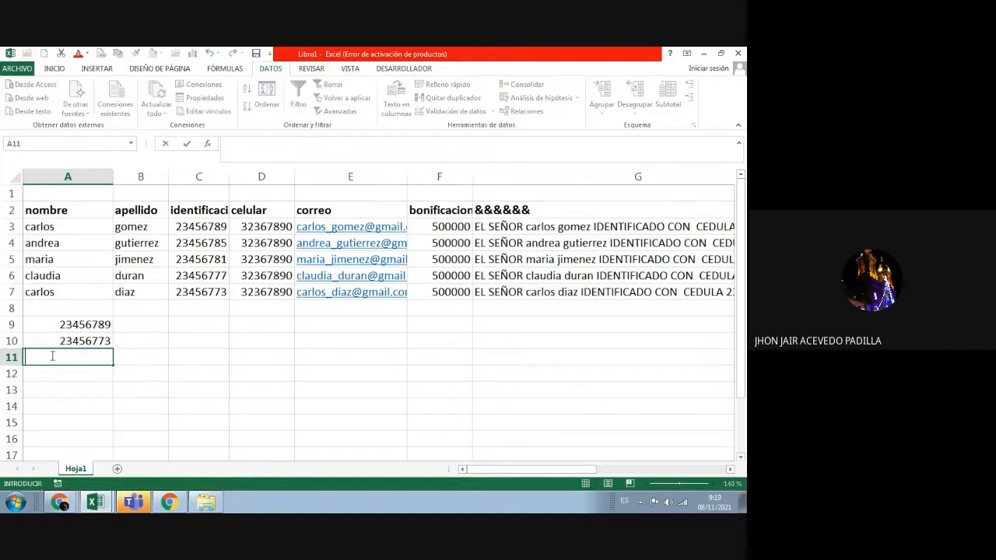
type("=MODA")
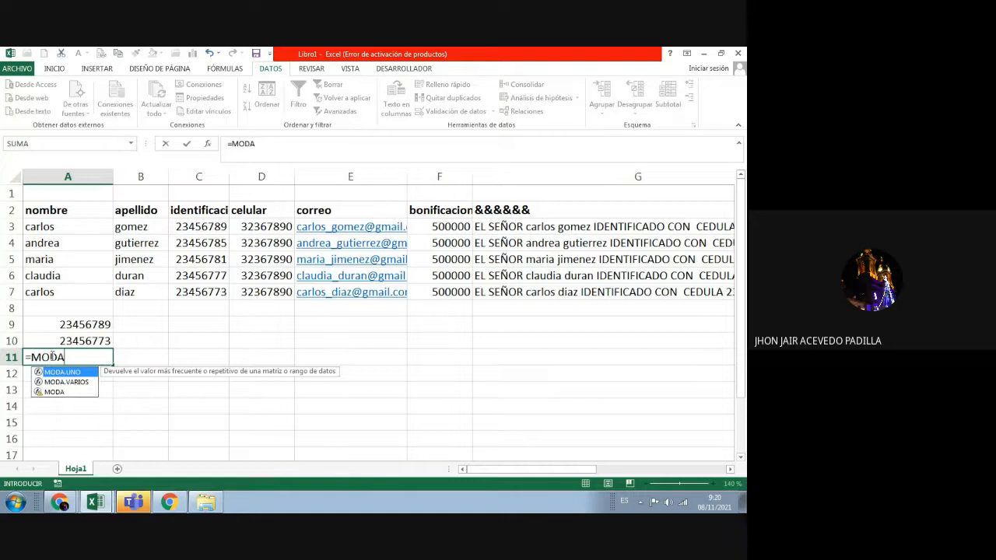
type("(")
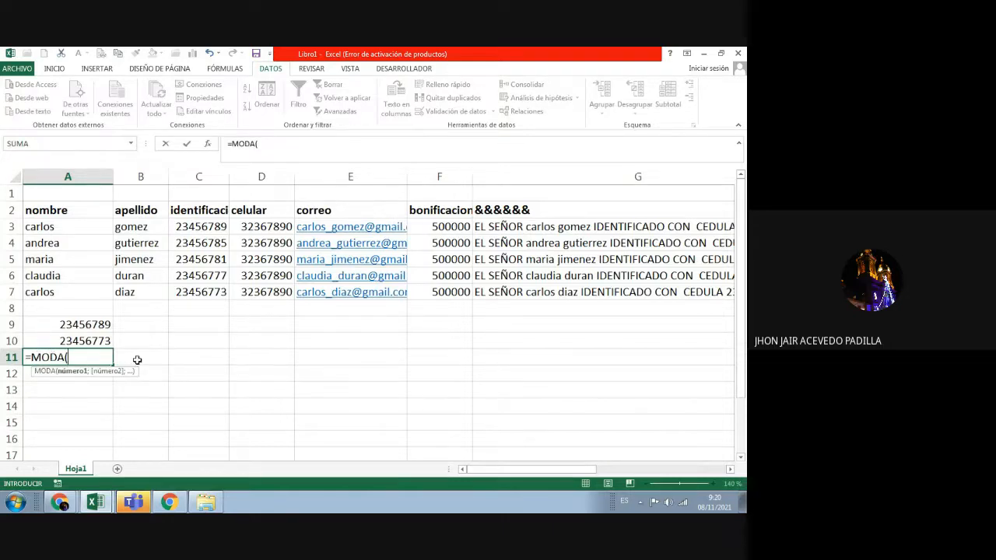
left_click_drag(187, 227, 191, 293)
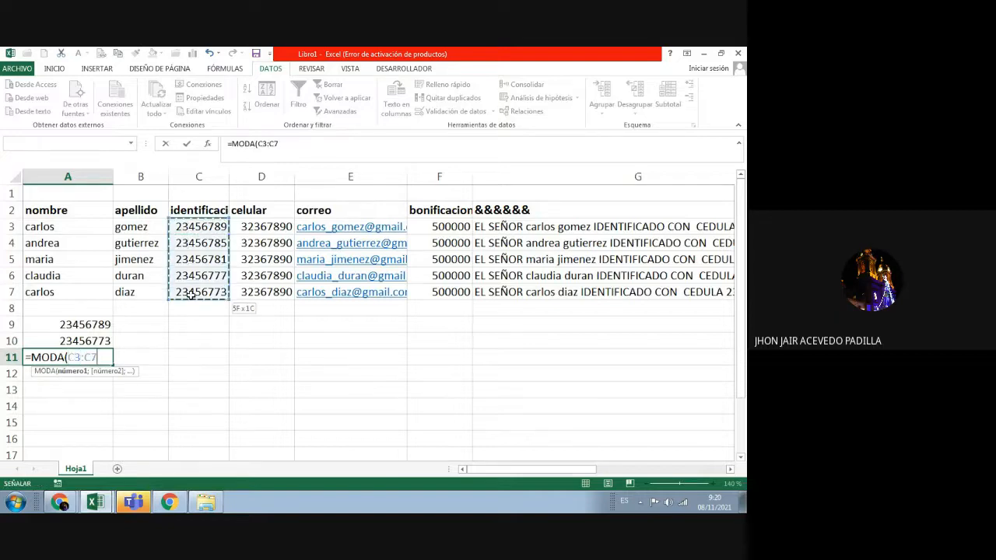
left_click(102, 357)
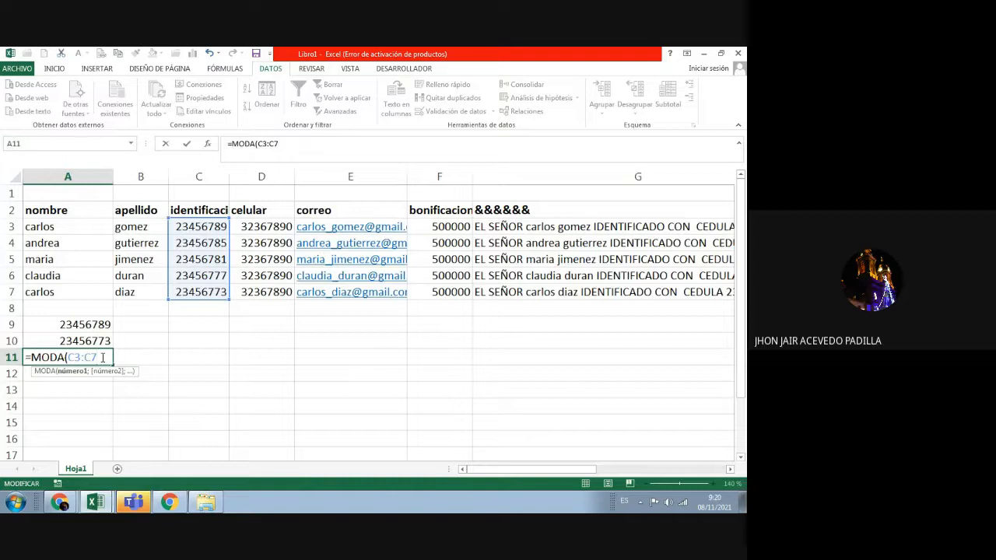
key("Return")
left_click(102, 357)
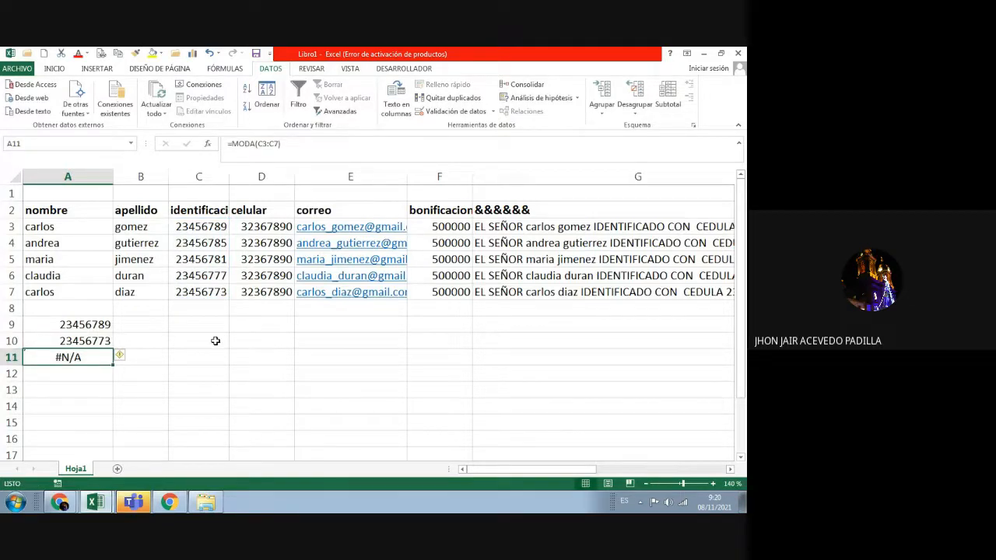
Step: Change C7's last digit from 3 to 7, making it 23456777
left_click(220, 291)
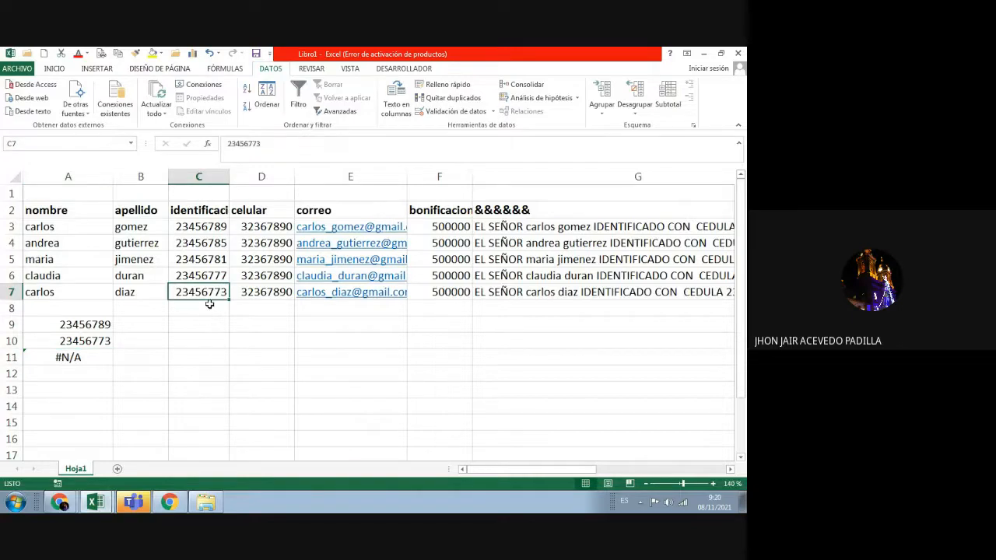
double_click(225, 291)
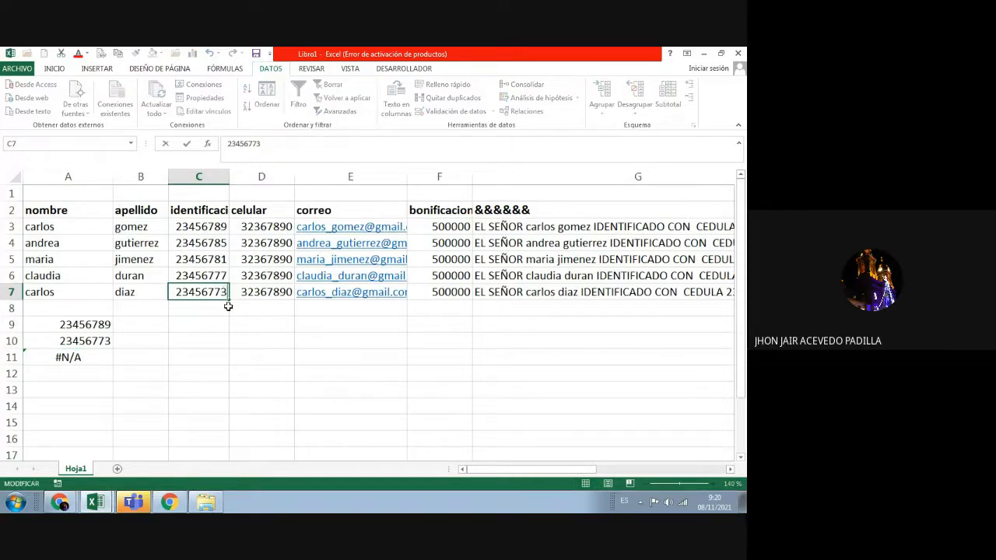
key("BackSpace")
type("7")
key("Return")
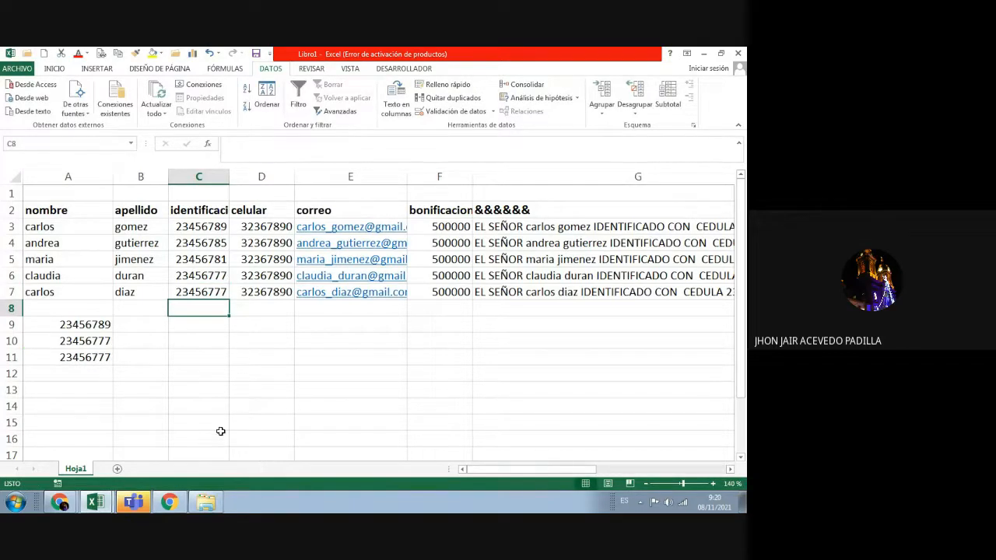
left_click(84, 355)
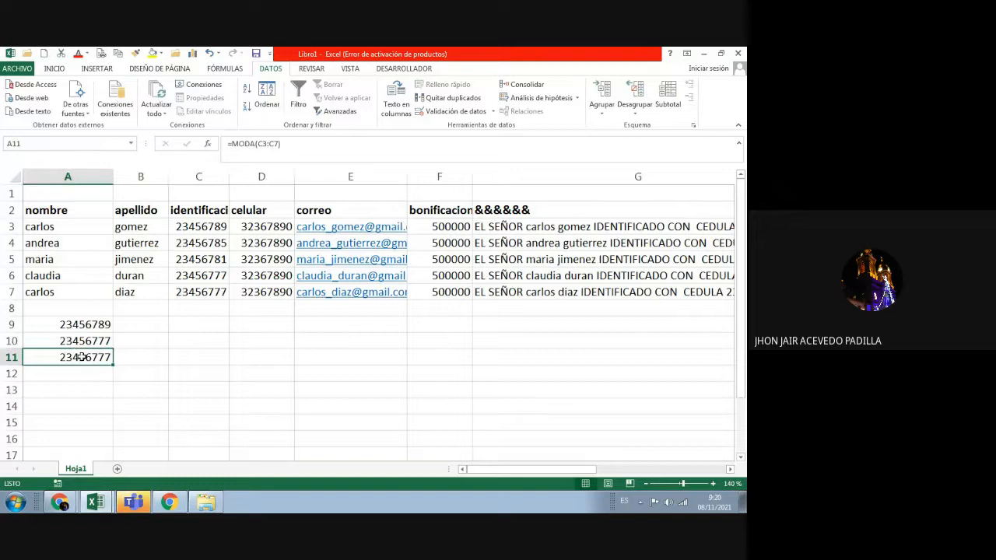
left_click(77, 330)
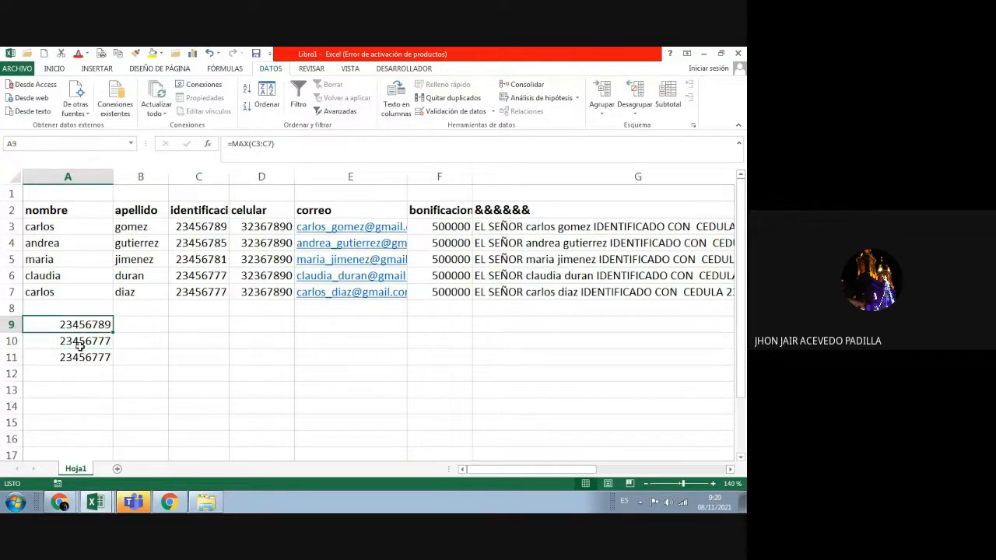
left_click(80, 345)
left_click(80, 354)
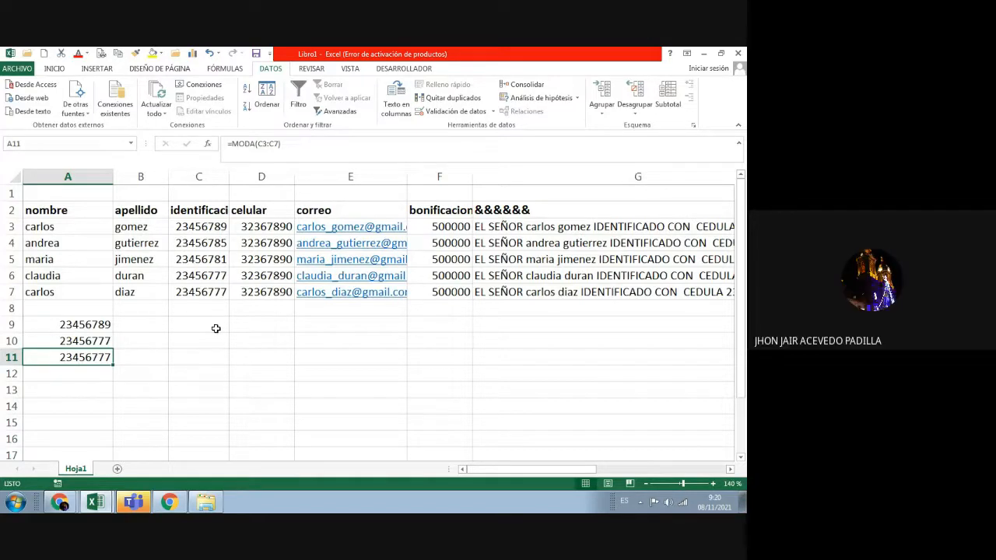
left_click(100, 322)
left_click(130, 325)
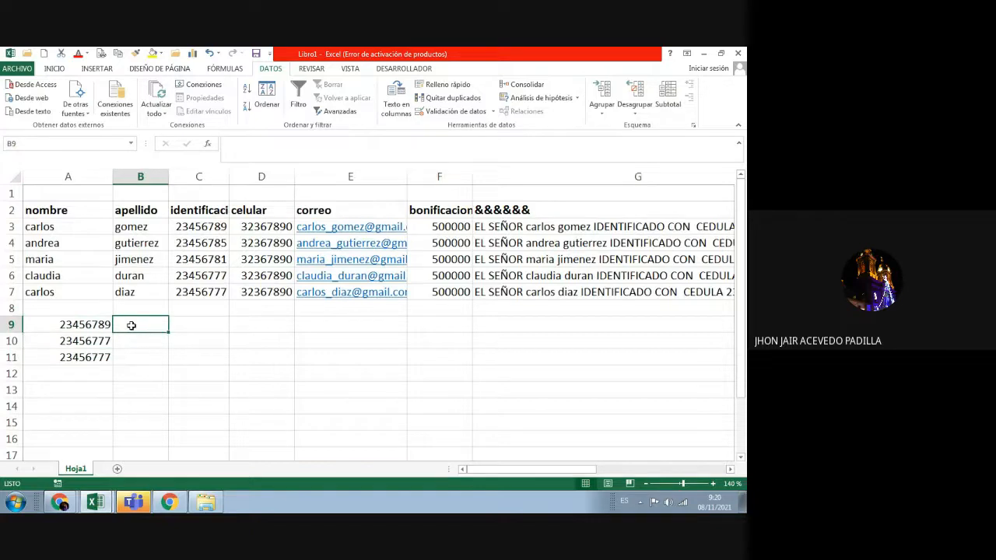
Step: Type the labels MAX, MIN, MODA, SUMA and PROMEDIO down B9 to B13
type("MS")
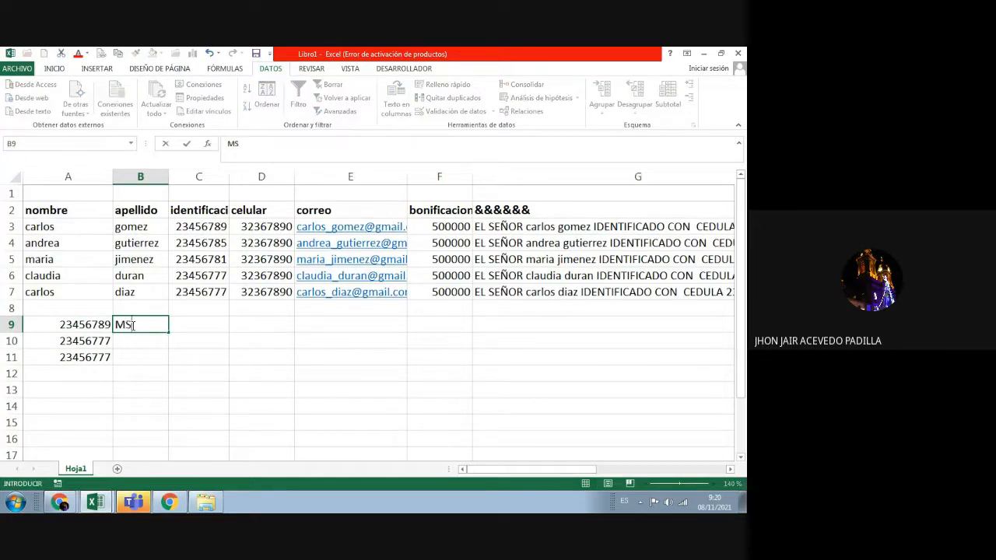
key("BackSpace")
type("AX")
key("Return")
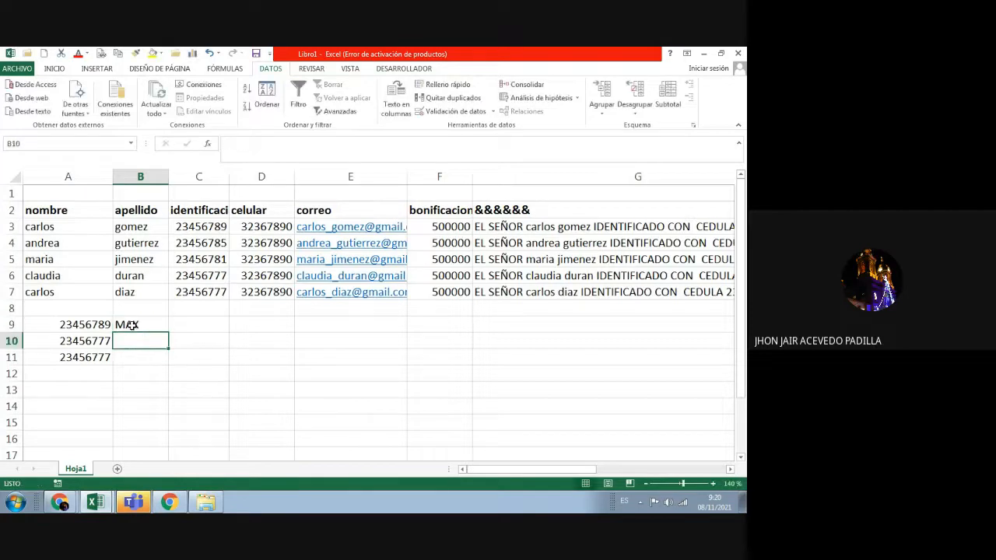
type("MIN")
key("Return")
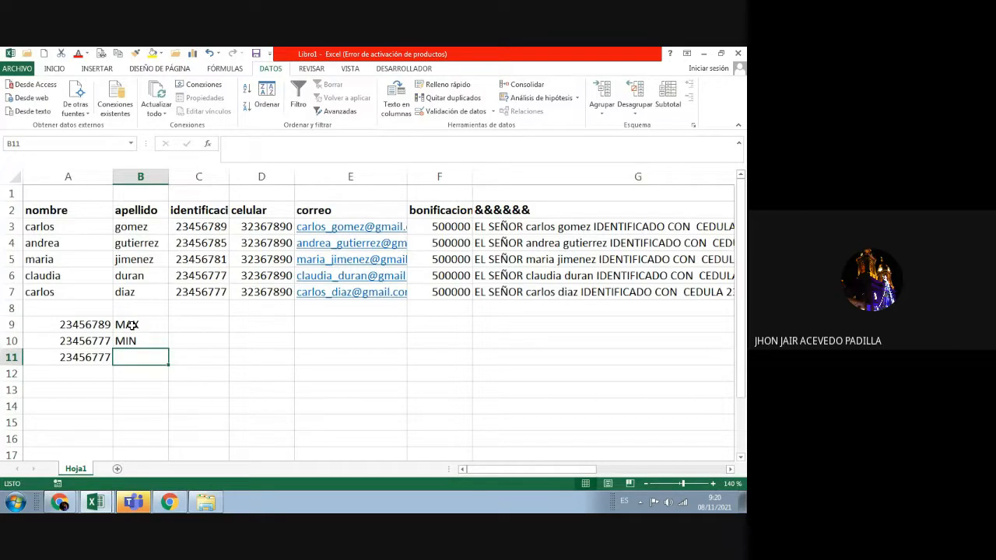
type("MODA")
key("Return")
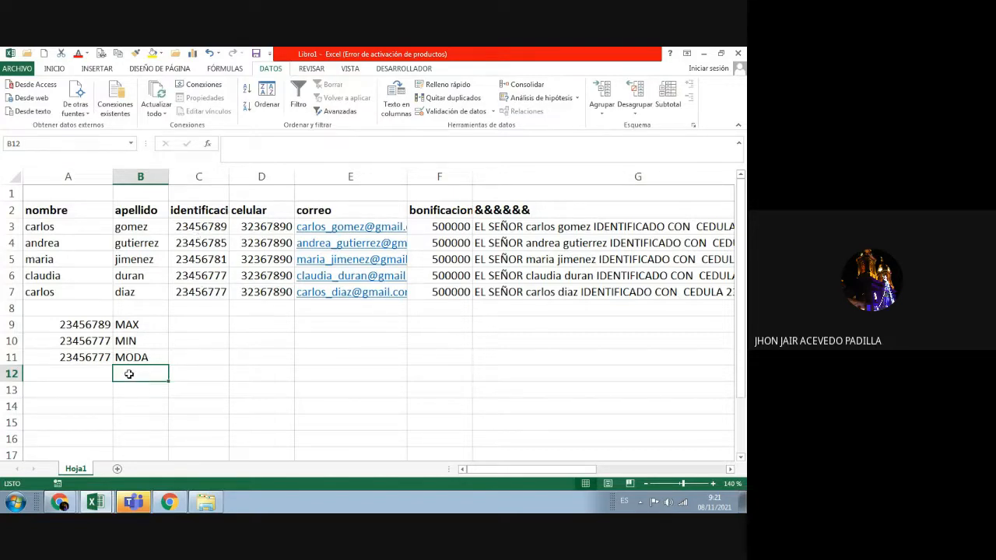
type("SUMA")
key("Return")
type("PRO")
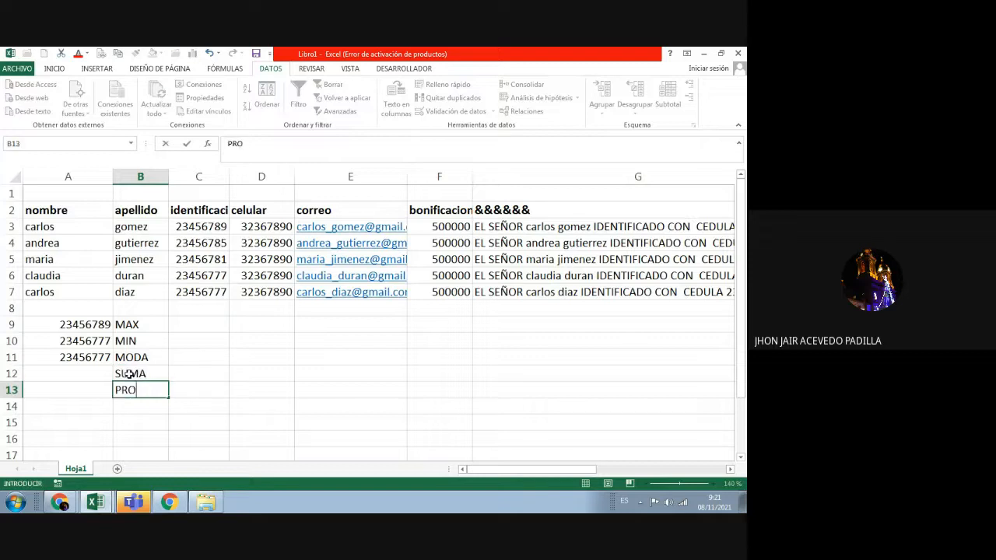
type("MEDIO")
key("Return")
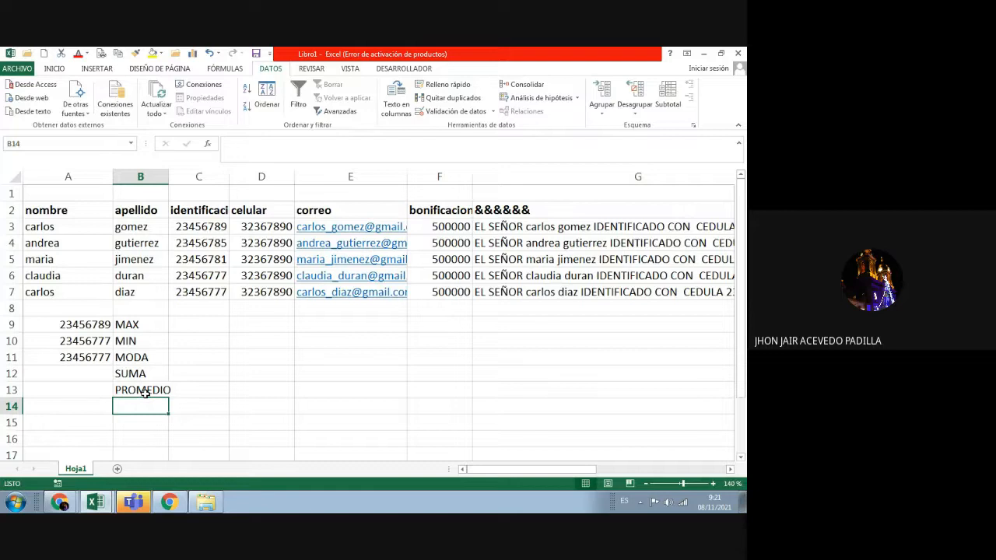
Step: Widen columns B and C so the identificacion header fits
left_click_drag(168, 178, 180, 177)
left_click(84, 371)
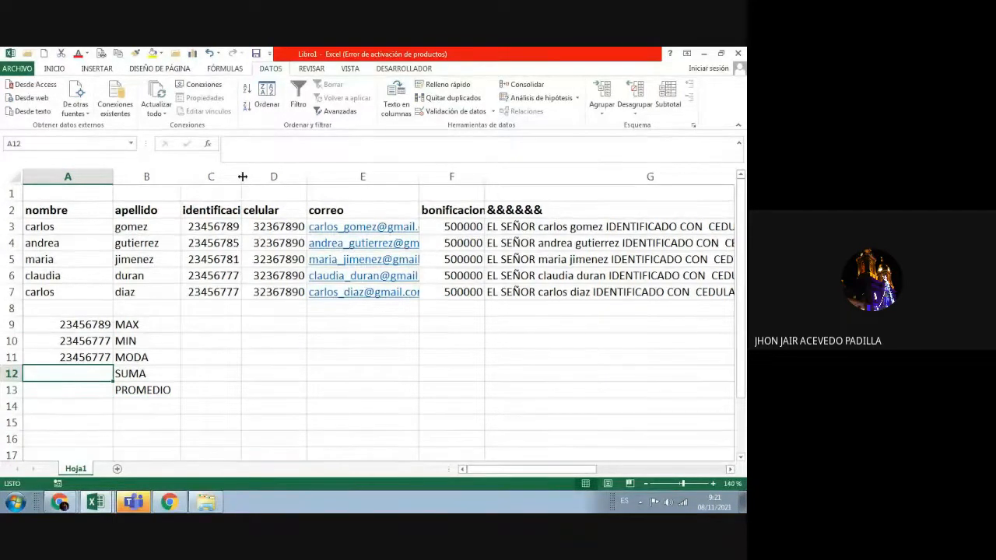
left_click_drag(241, 177, 278, 176)
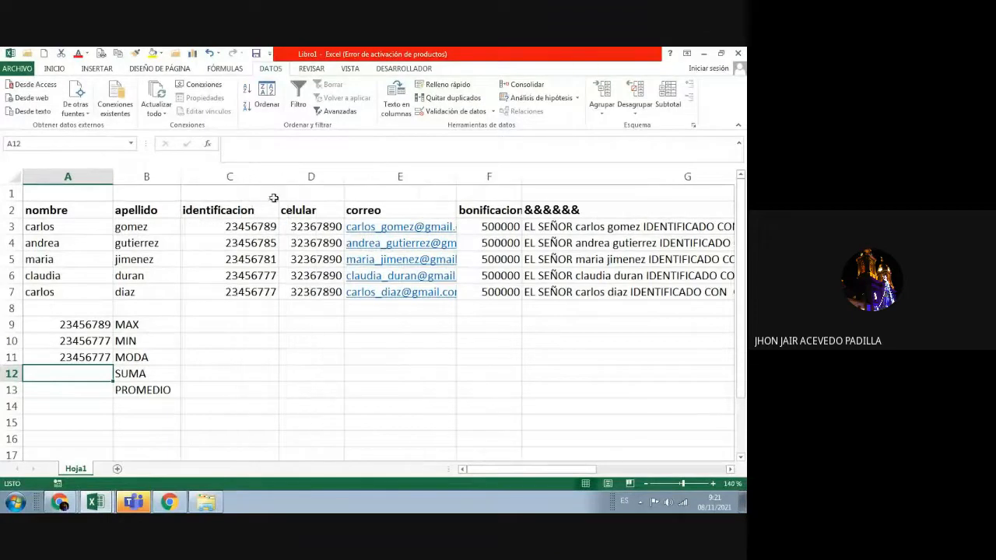
left_click(195, 368)
left_click(86, 375)
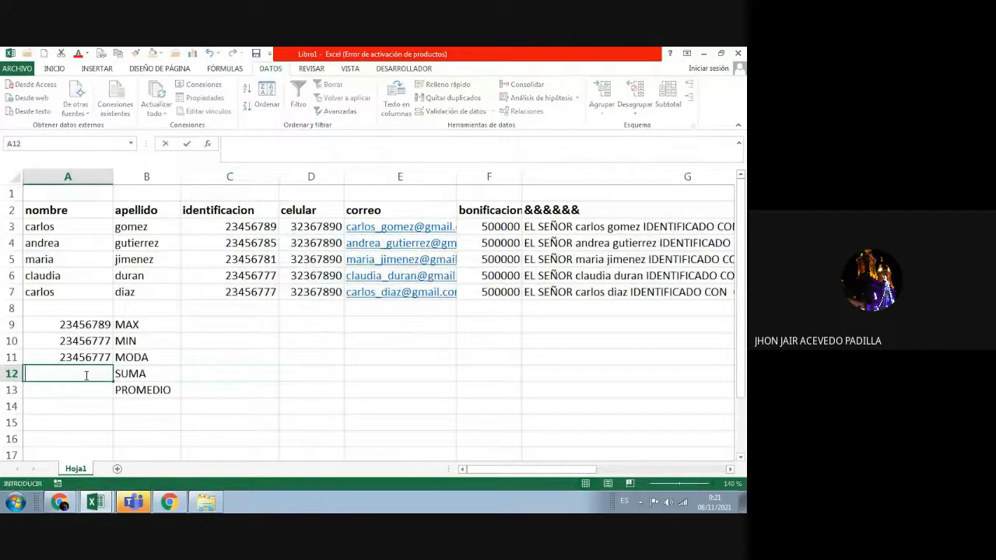
left_click(231, 352)
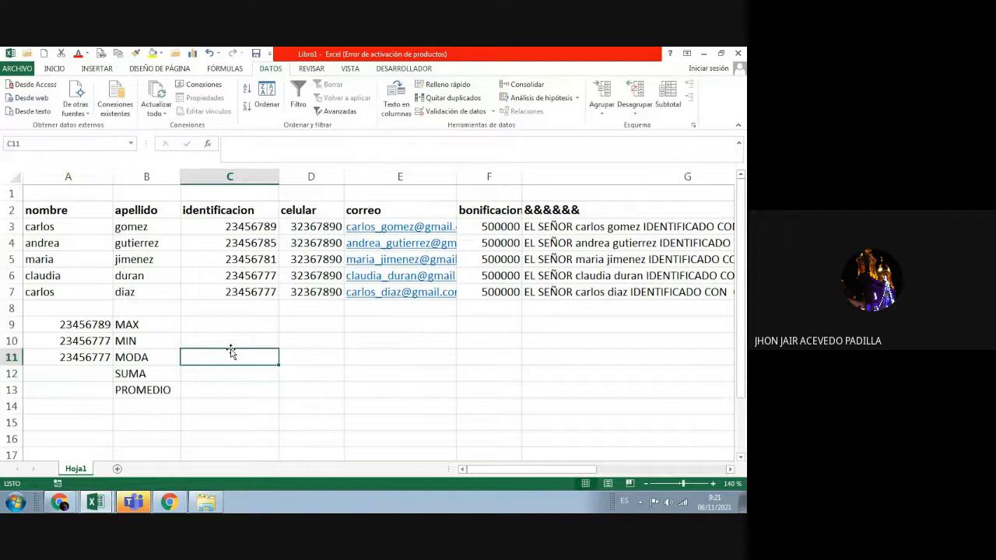
Step: Copy the A9:A11 formulas into C9:C11, then clear the wrong pasted results
left_click_drag(95, 324, 91, 355)
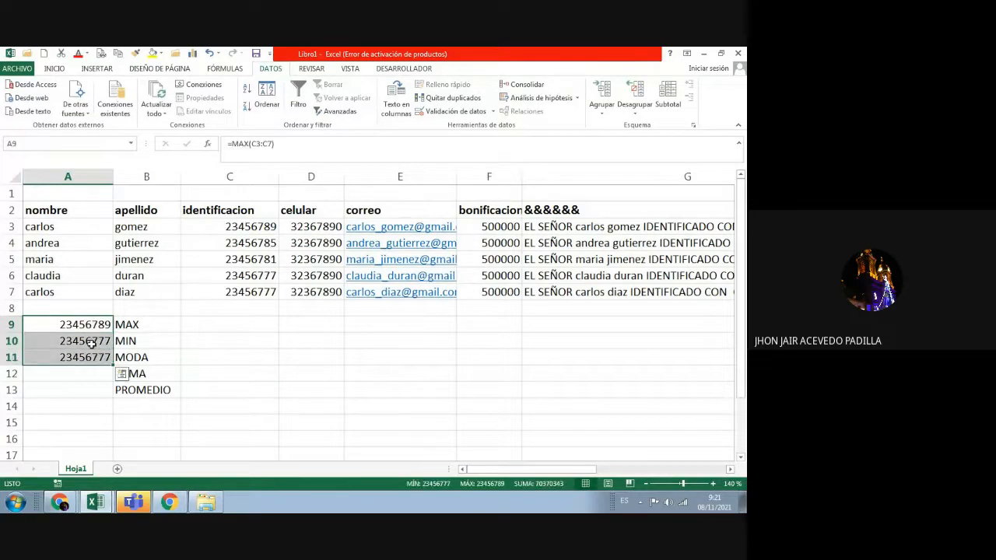
right_click(90, 339)
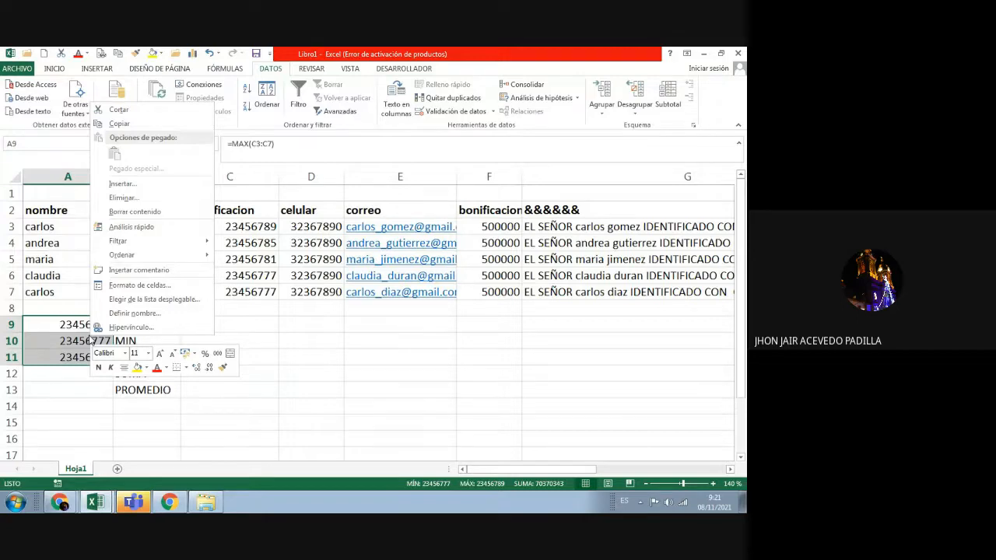
left_click(125, 125)
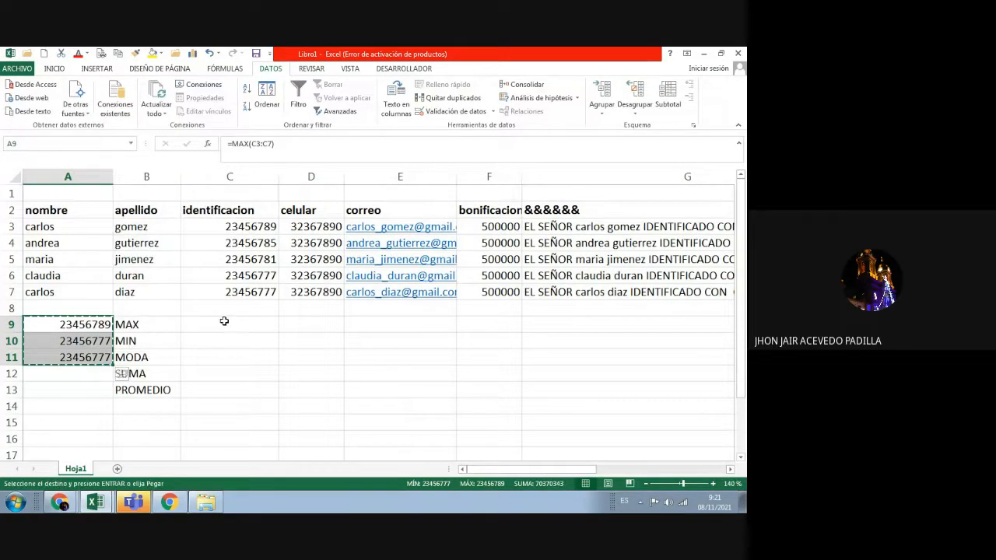
left_click_drag(224, 321, 229, 359)
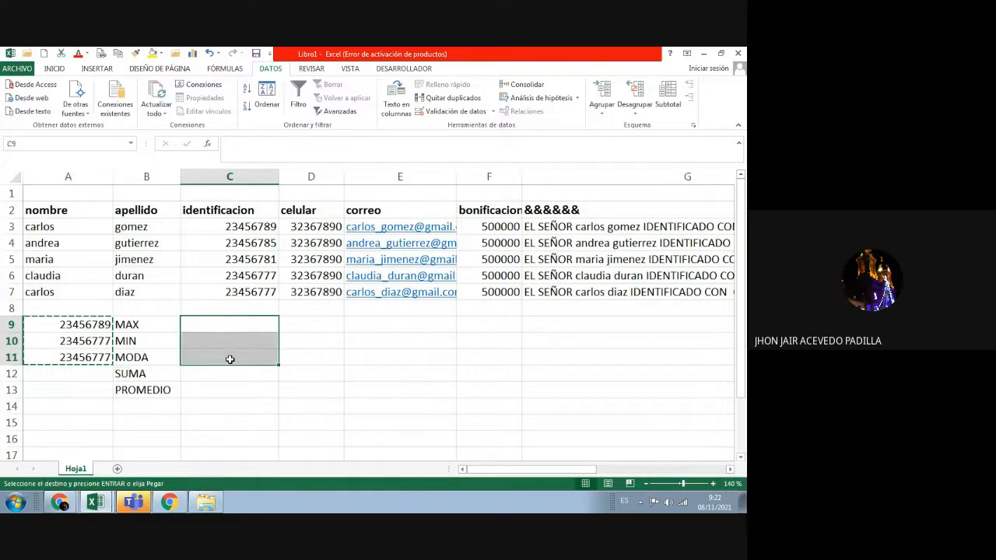
right_click(218, 325)
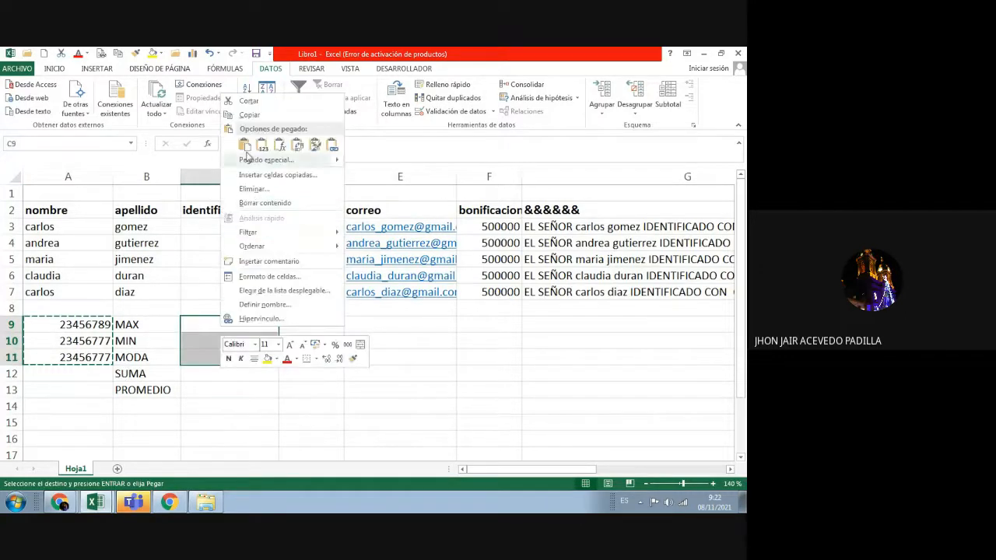
left_click(244, 146)
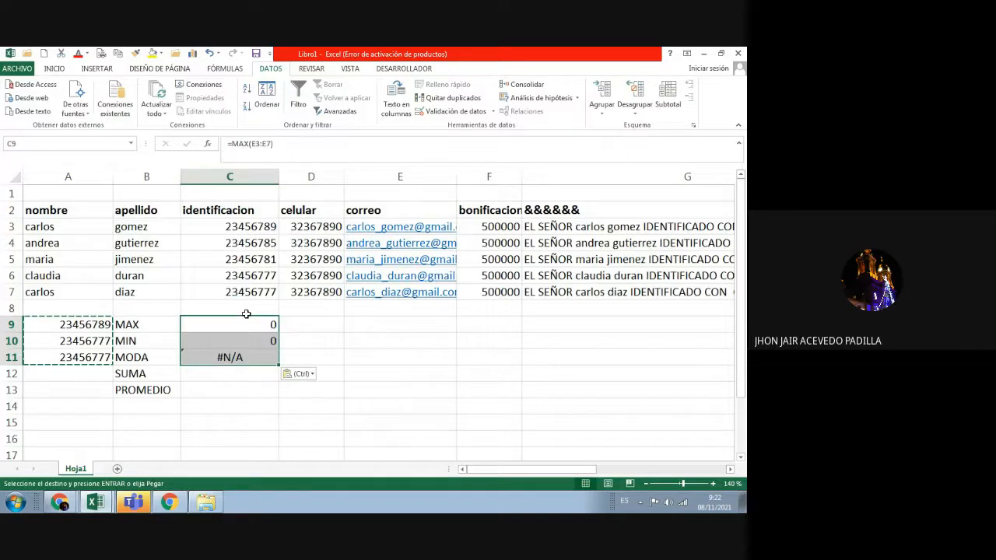
left_click(244, 401)
left_click(232, 363)
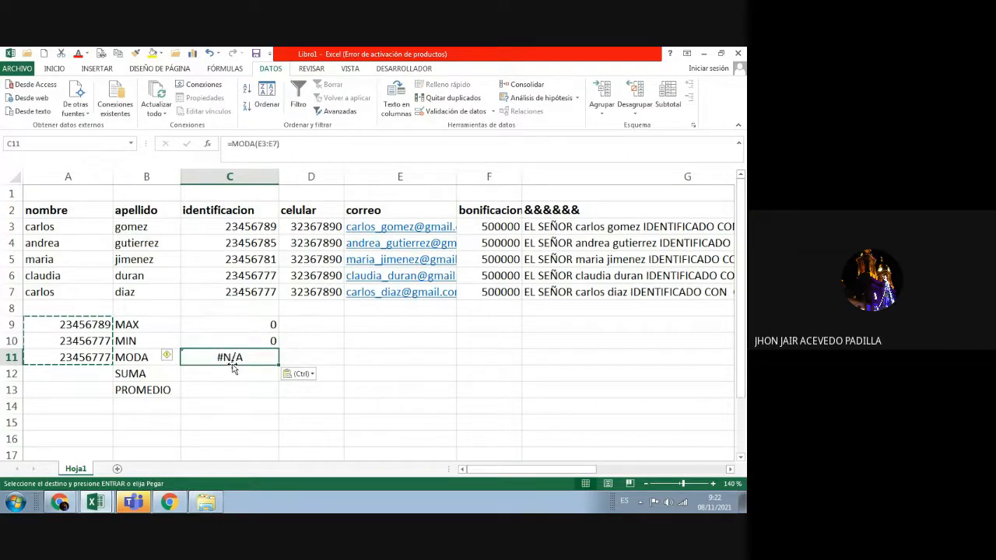
left_click(256, 410)
left_click(238, 323)
left_click_drag(238, 323, 241, 355)
key("Delete")
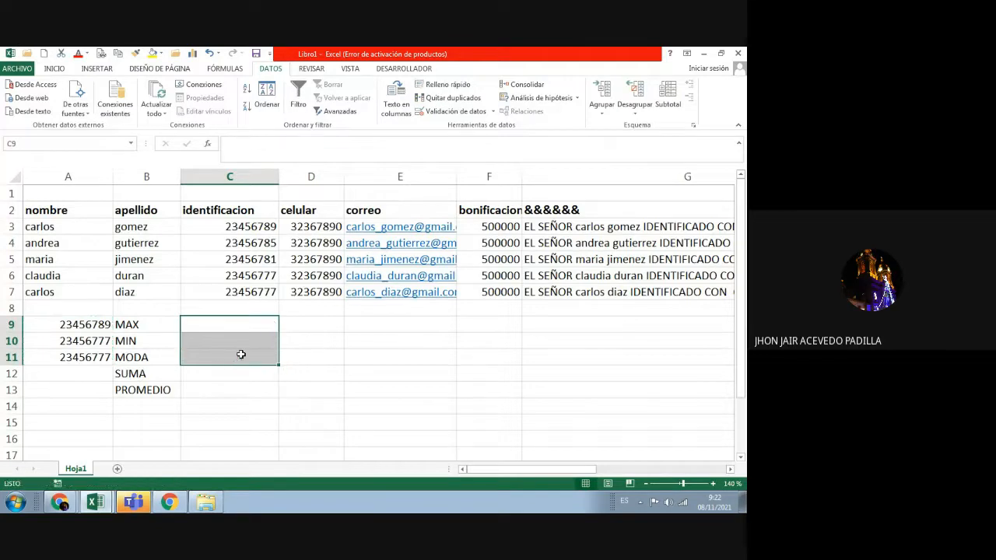
Step: Cut the MAX, MIN and MODA formulas from A9:A11 and paste them into C9:C11
left_click_drag(100, 327, 100, 354)
key("super+c")
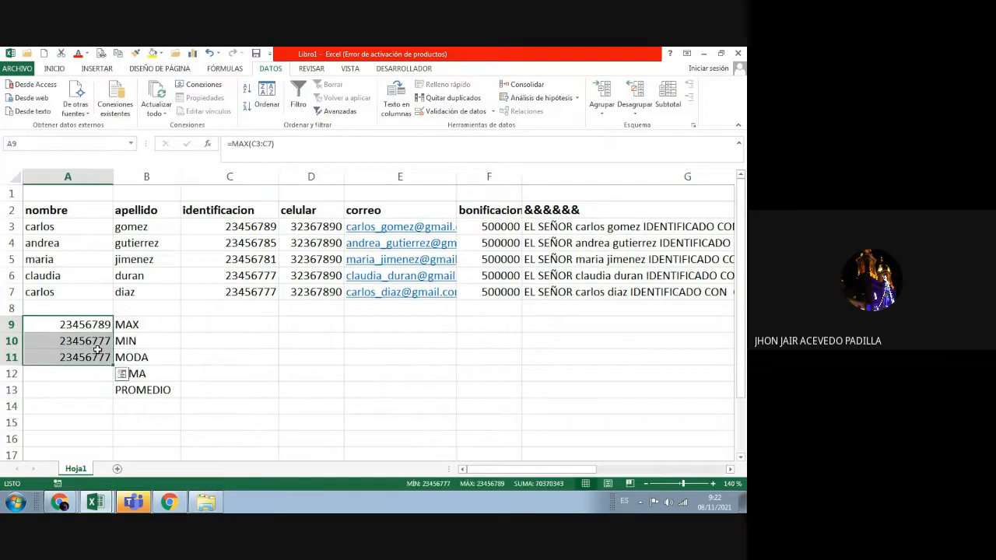
right_click(97, 349)
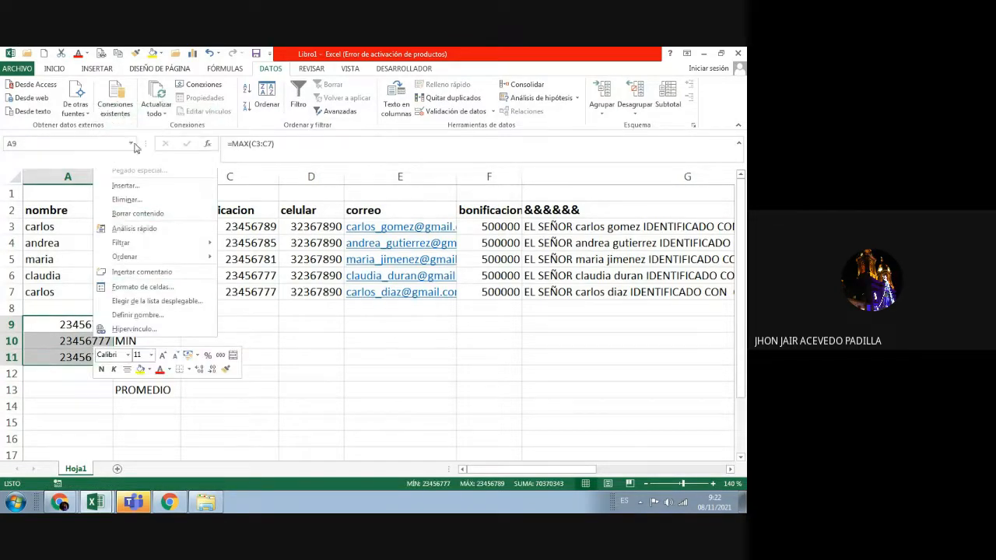
left_click(129, 124)
left_click(210, 324)
right_click(210, 324)
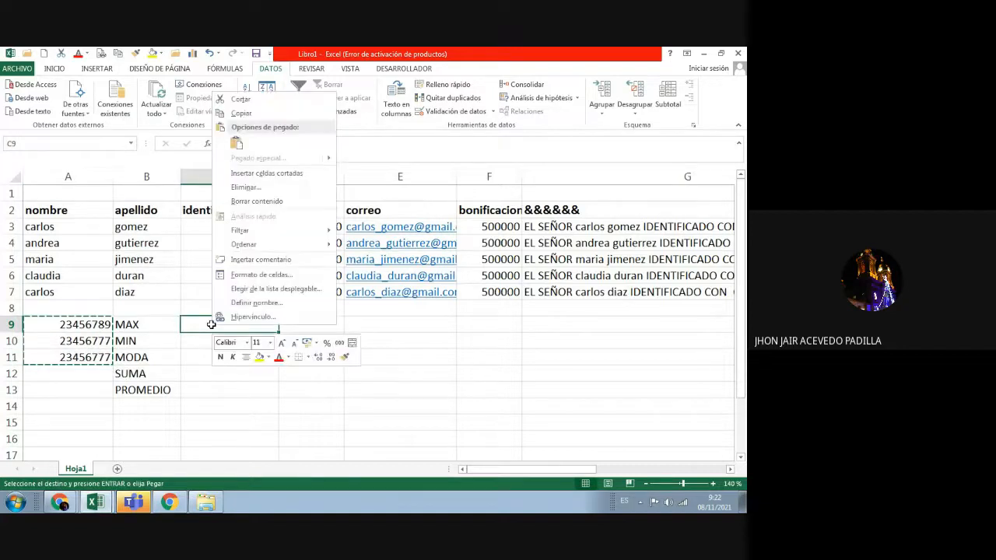
left_click(236, 142)
left_click(331, 347)
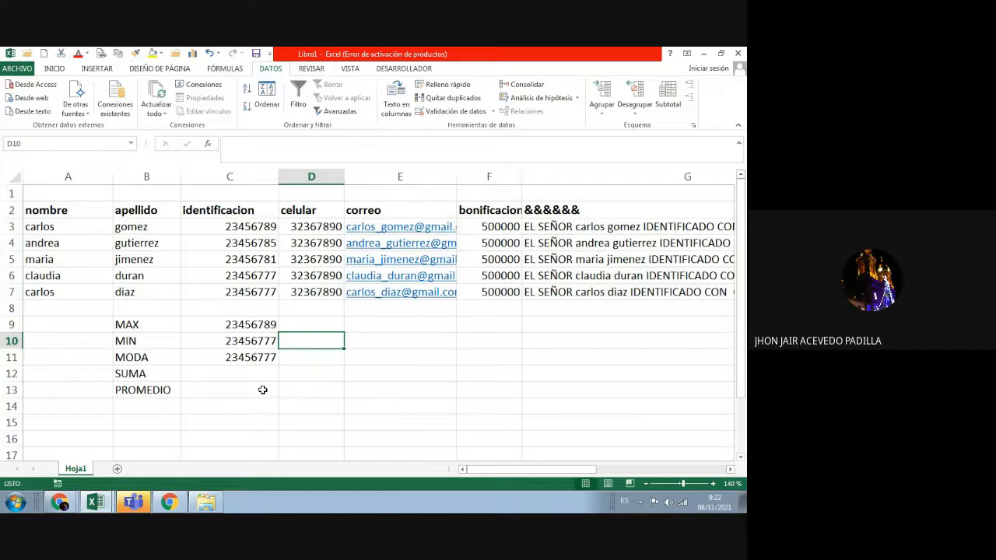
left_click(229, 370)
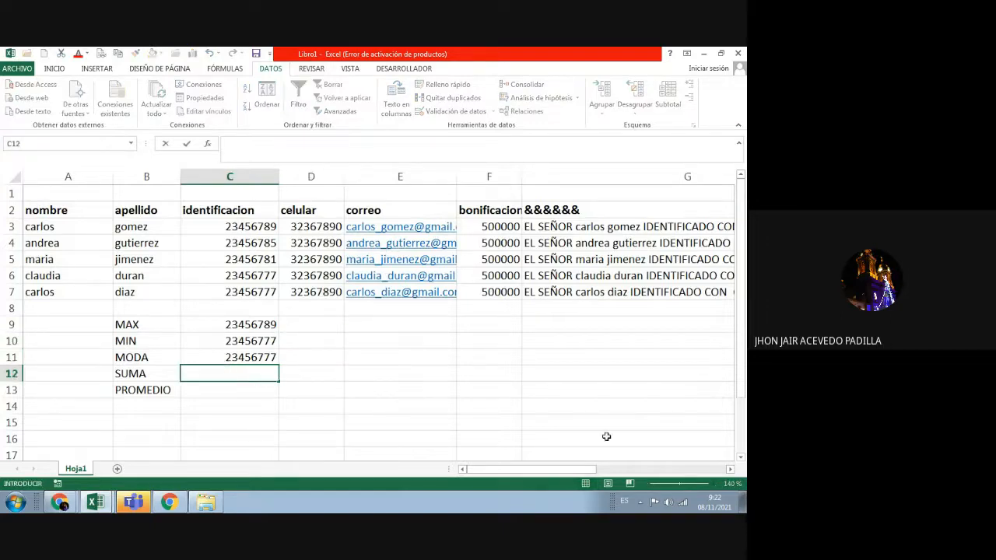
Step: Enter =SUMA(C3;C7) in C12, giving 46913566 beside the SUMA label
type("=SUMA")
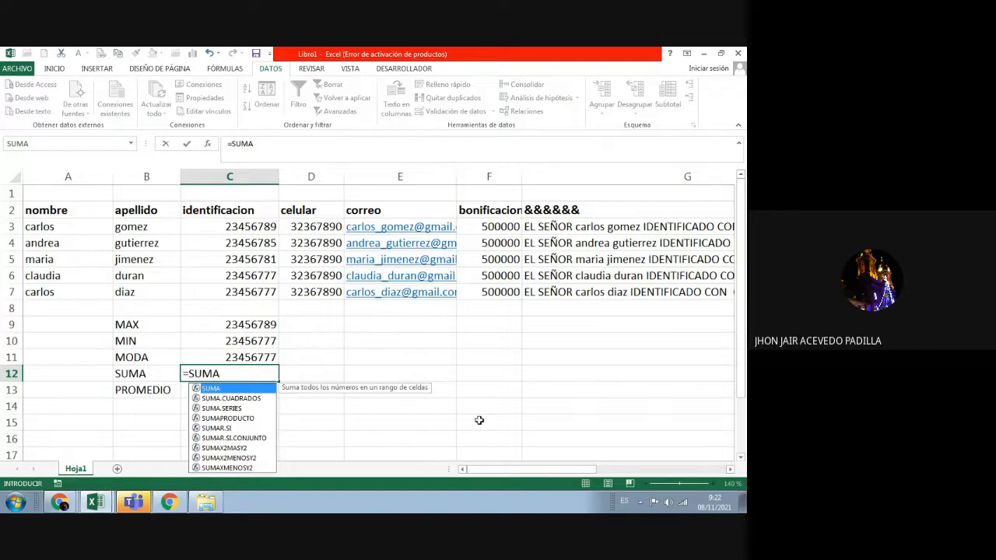
type("(")
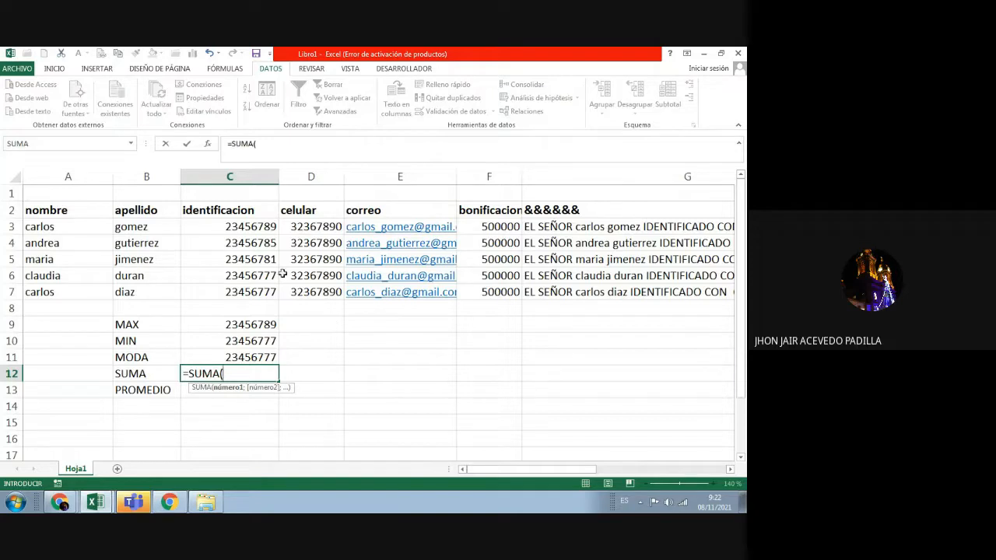
left_click(264, 225)
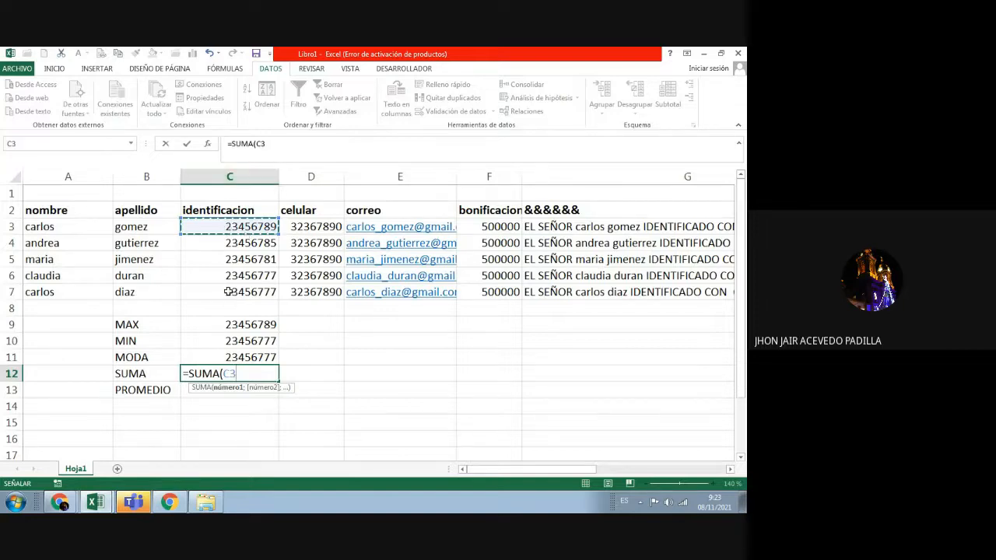
left_click(243, 375)
key("BackSpace")
key("BackSpace")
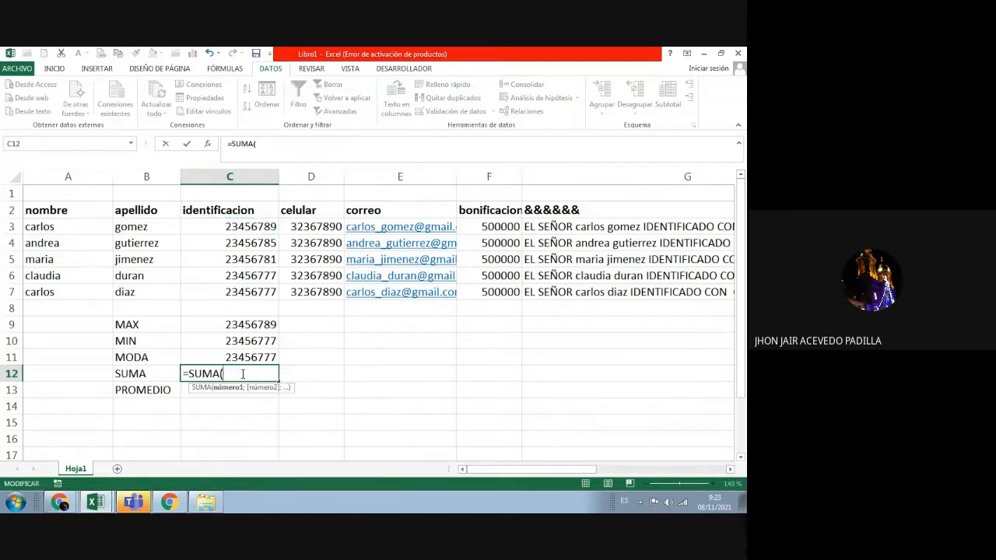
type("C3")
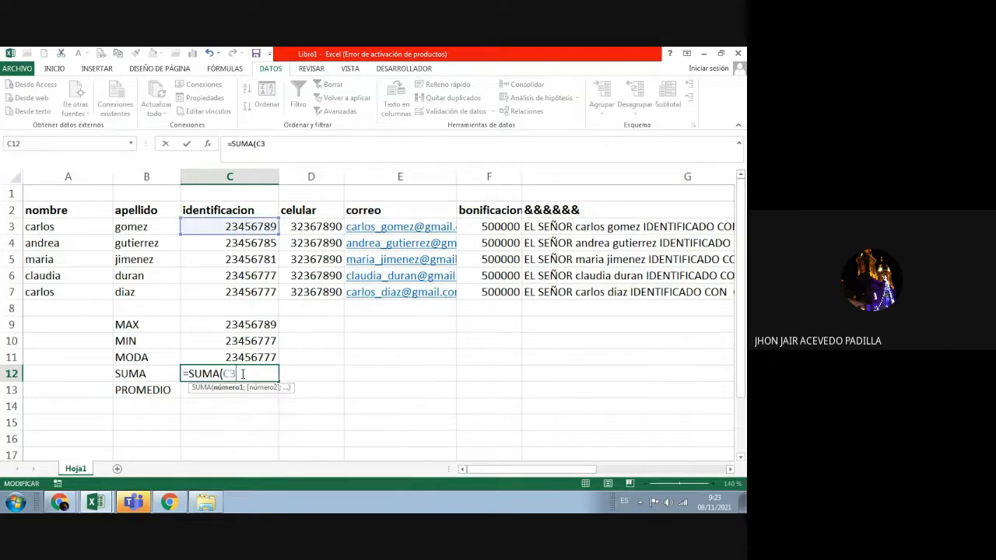
type(";")
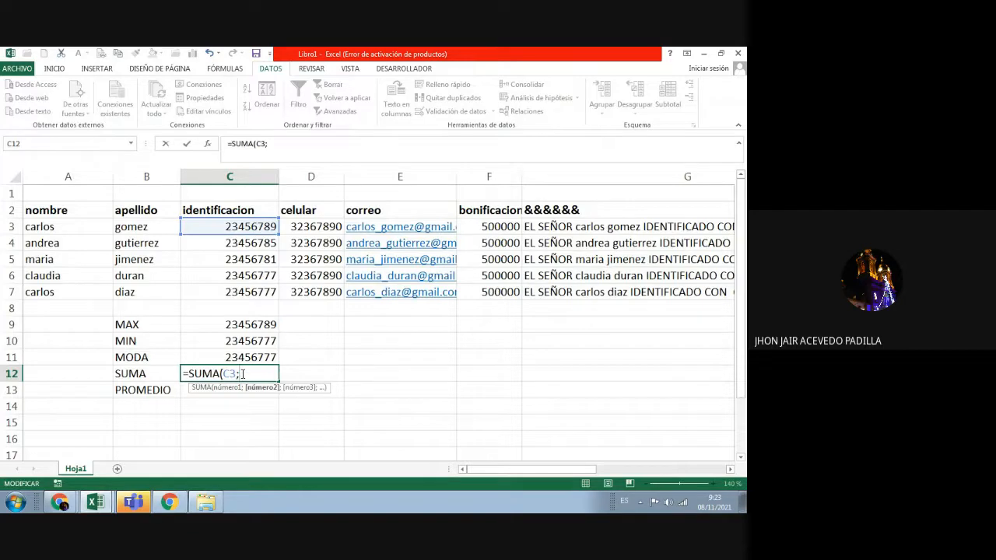
type("c7)")
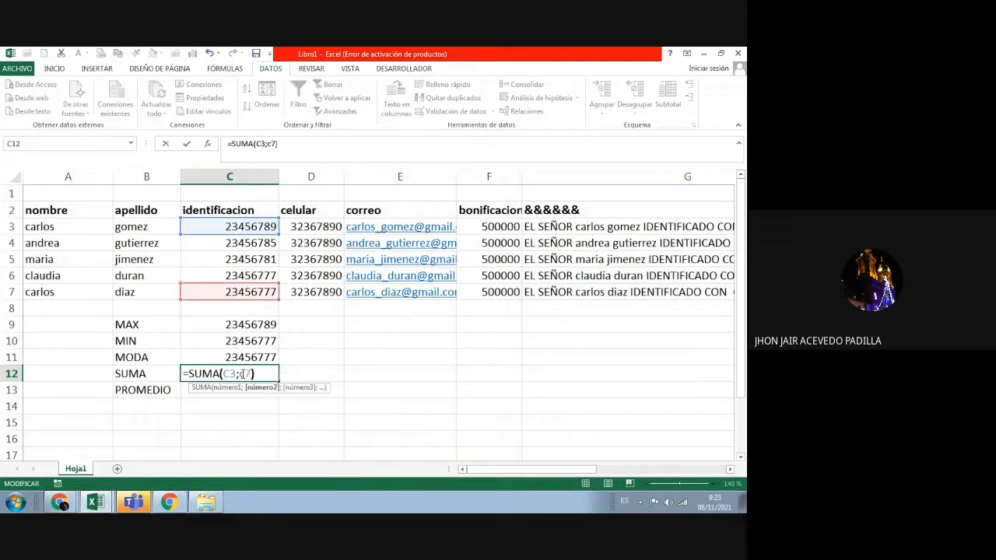
key("Return")
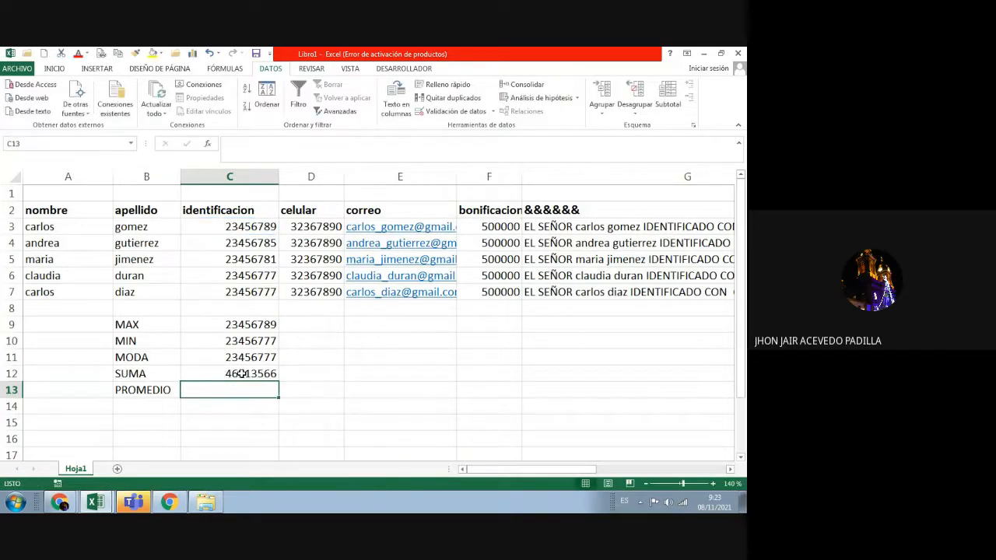
left_click(242, 374)
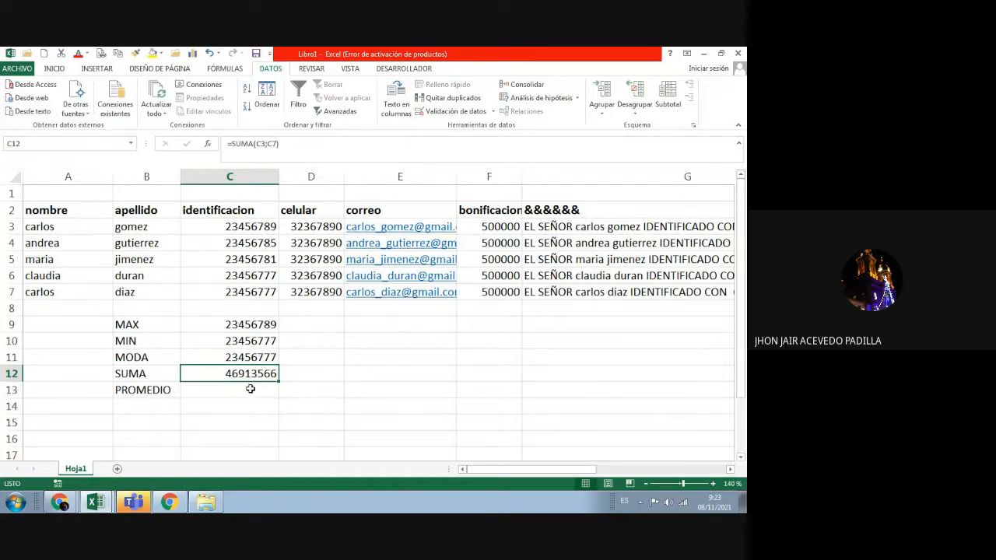
left_click(305, 373)
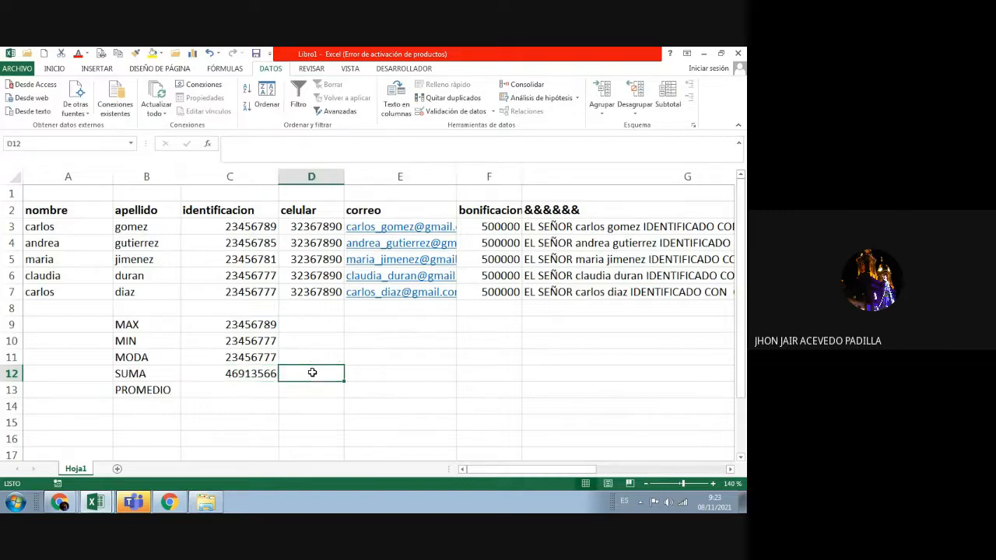
Step: Make the SUMA label in B12 bold from the INICIO tab
left_click(184, 377)
left_click(158, 378)
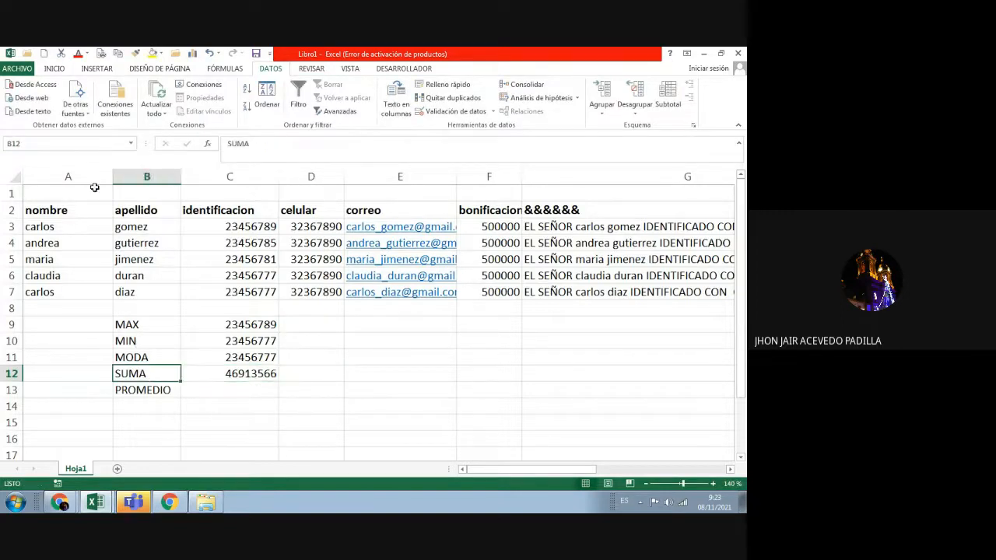
left_click(53, 70)
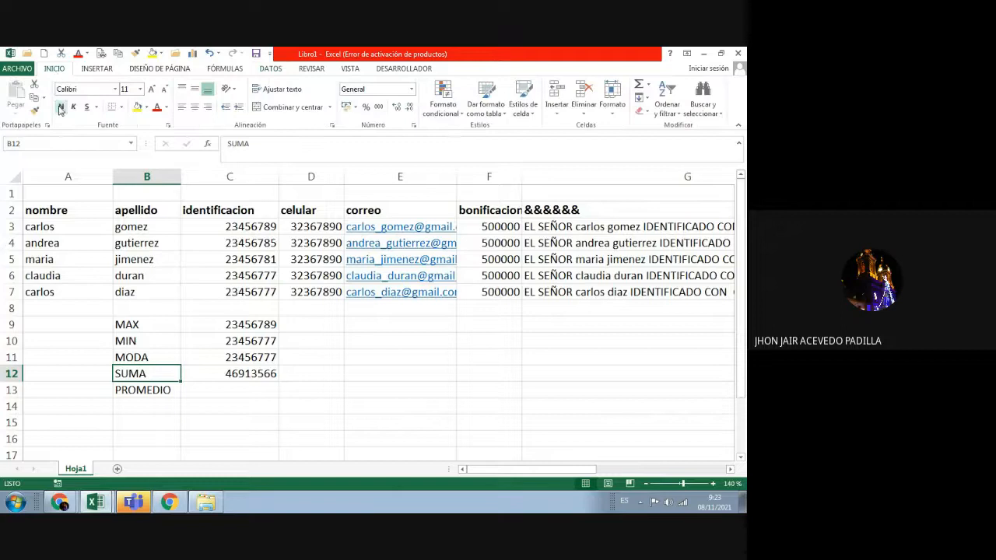
left_click(61, 107)
left_click(305, 338)
Step: Move among cells C12, A8 and B8, ending on C8 below the identification numbers
left_click(273, 373)
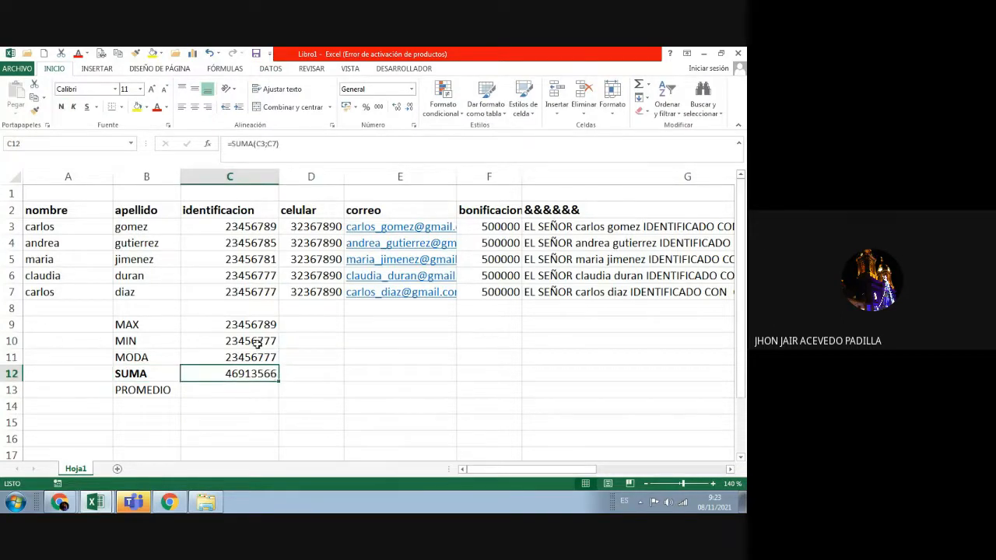
left_click(250, 309)
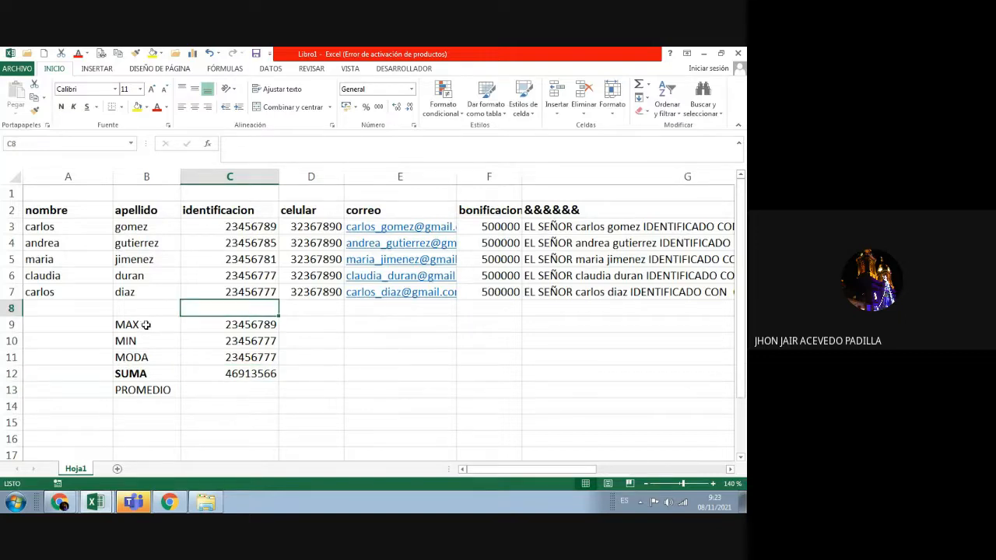
left_click(80, 314)
left_click(139, 313)
left_click(222, 312)
left_click(172, 311)
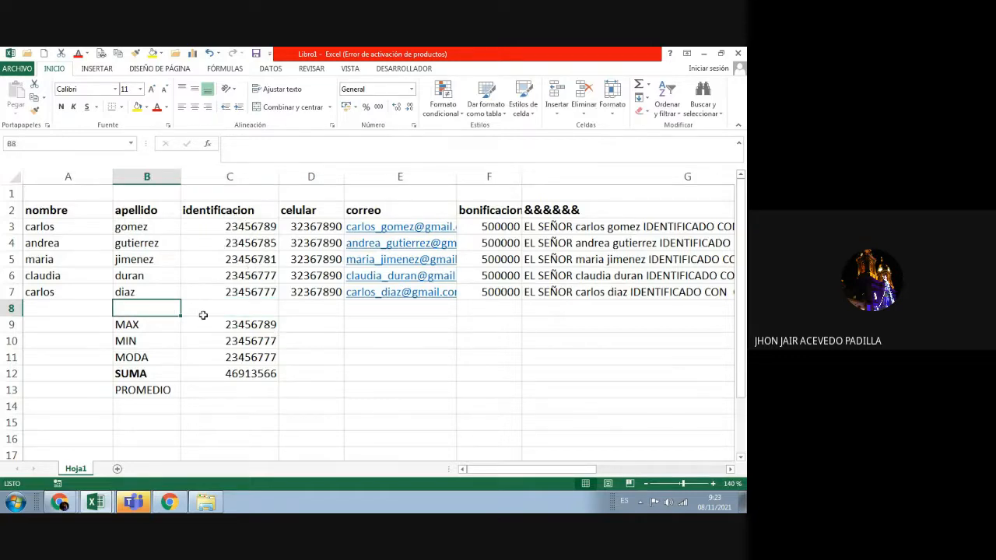
left_click(223, 310)
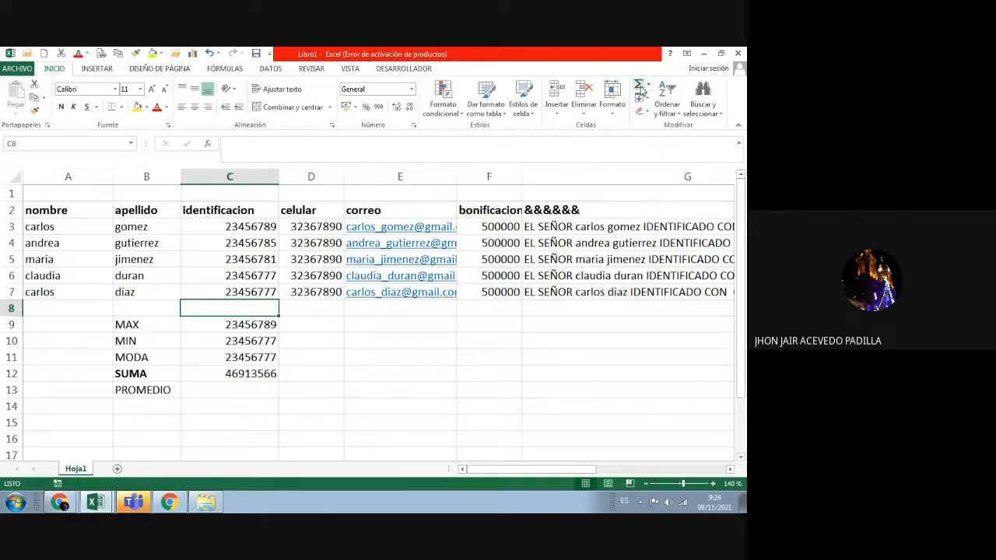
Step: Insert an AutoSum total =SUMA(C3:C7) in C8, showing 117283909
left_click(647, 88)
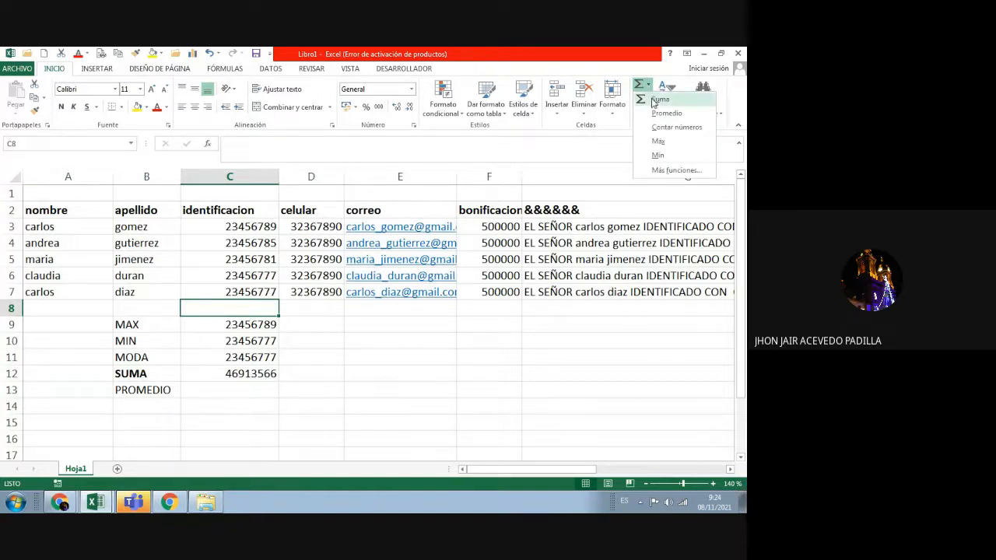
left_click(671, 170)
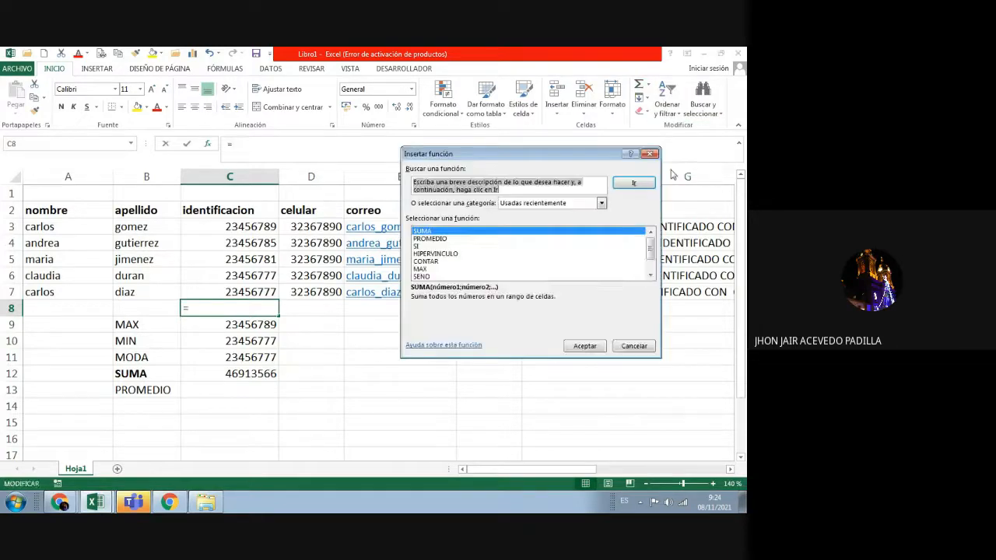
scroll(546, 258, "down", 1)
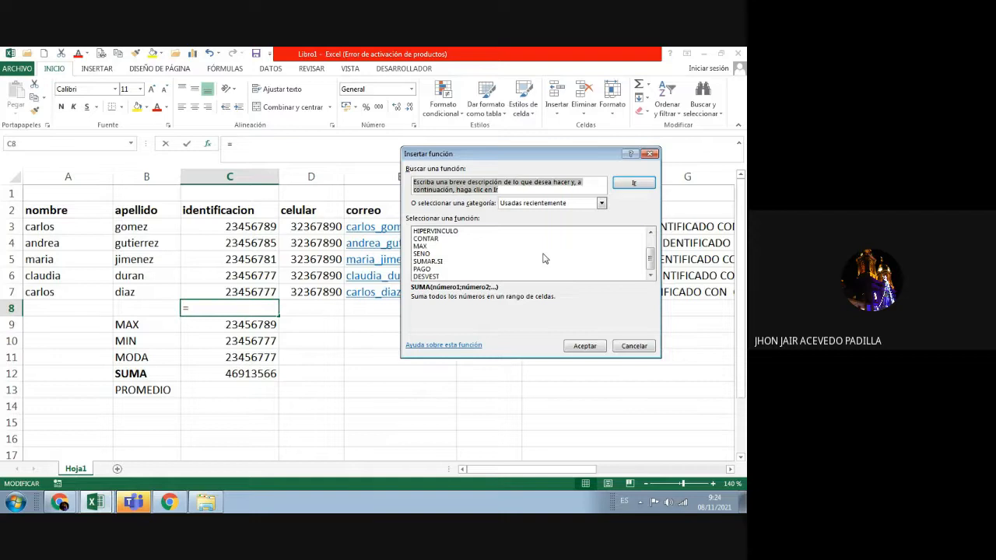
left_click(650, 153)
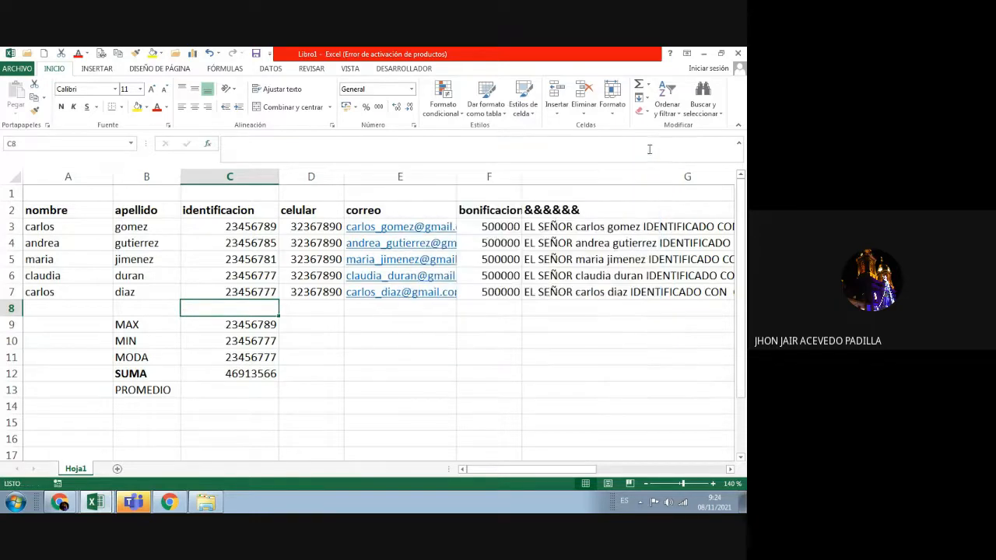
left_click(647, 84)
left_click(655, 97)
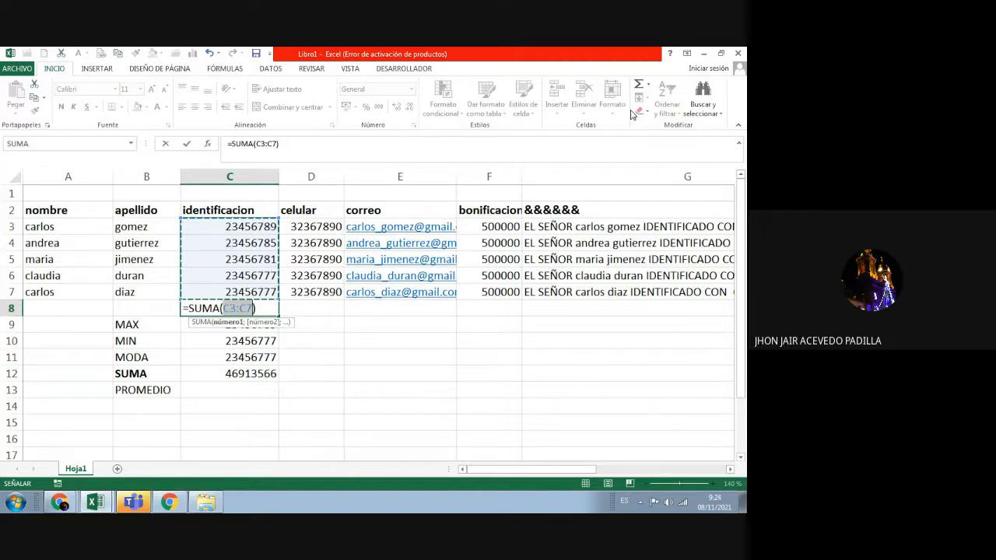
key("Return")
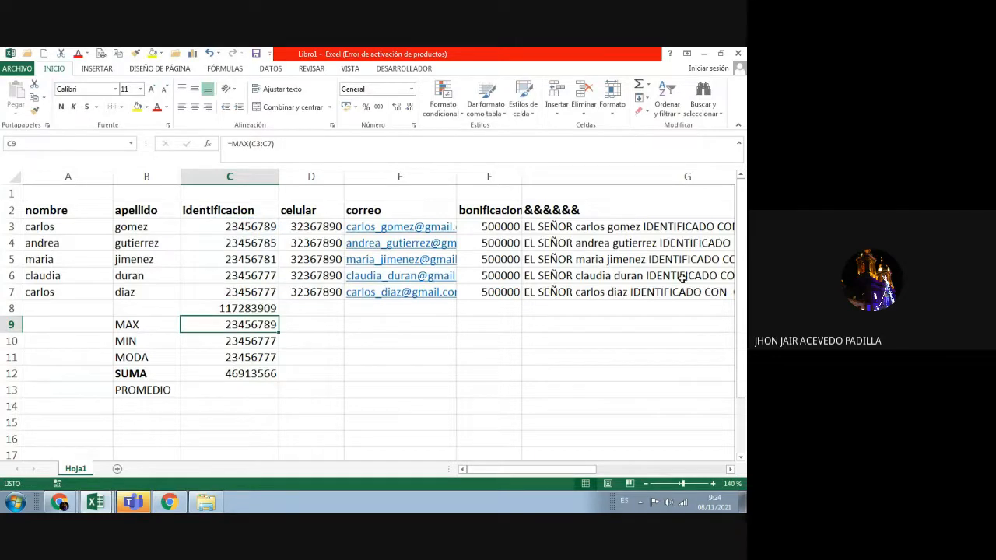
Step: Compare C12's SUMA formula with the C8 total and clear the incorrect formula from C12
left_click(260, 309)
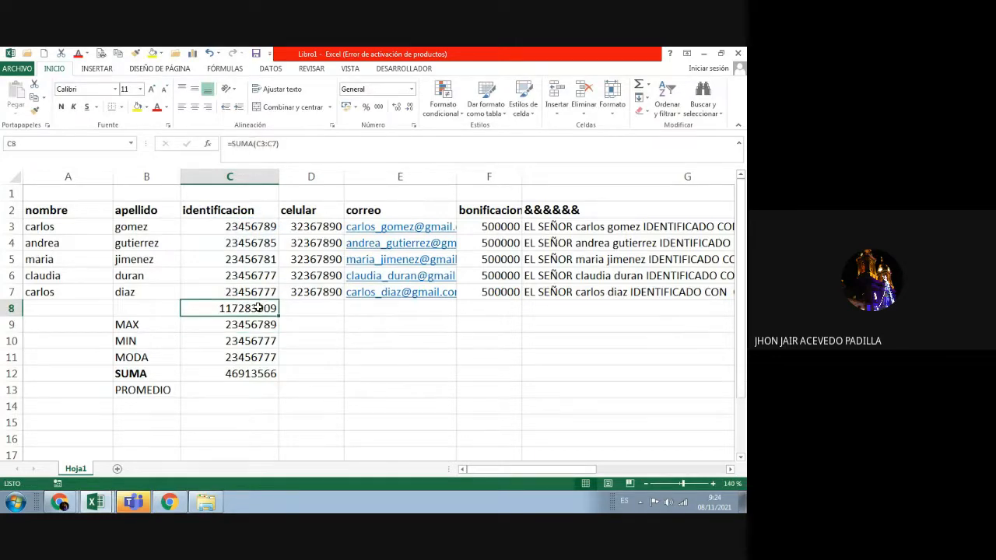
left_click(253, 377)
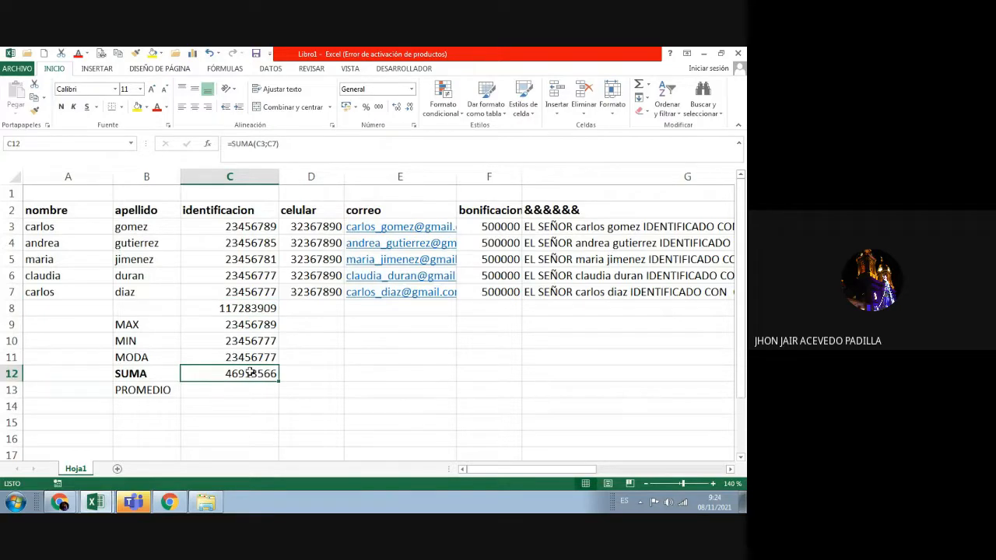
left_click(254, 308)
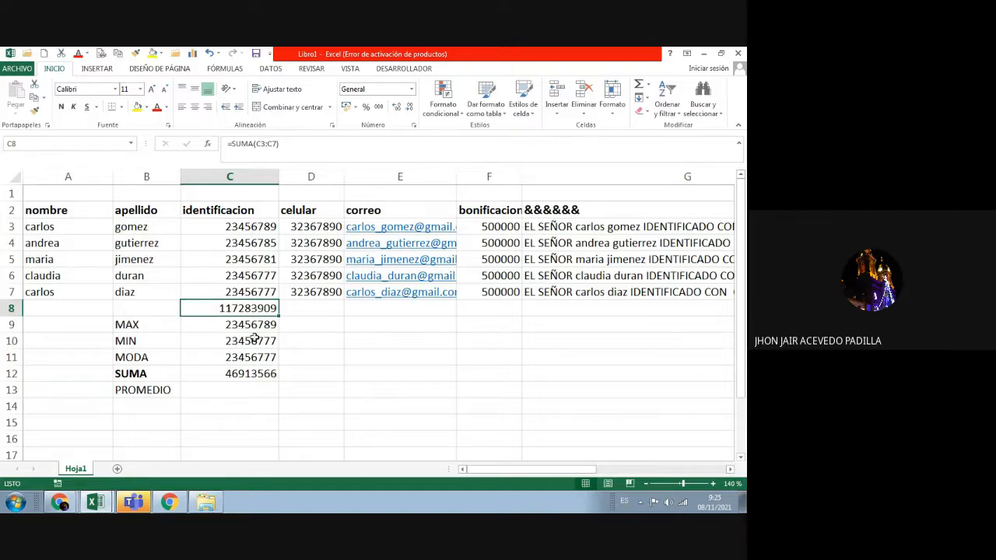
left_click(249, 374)
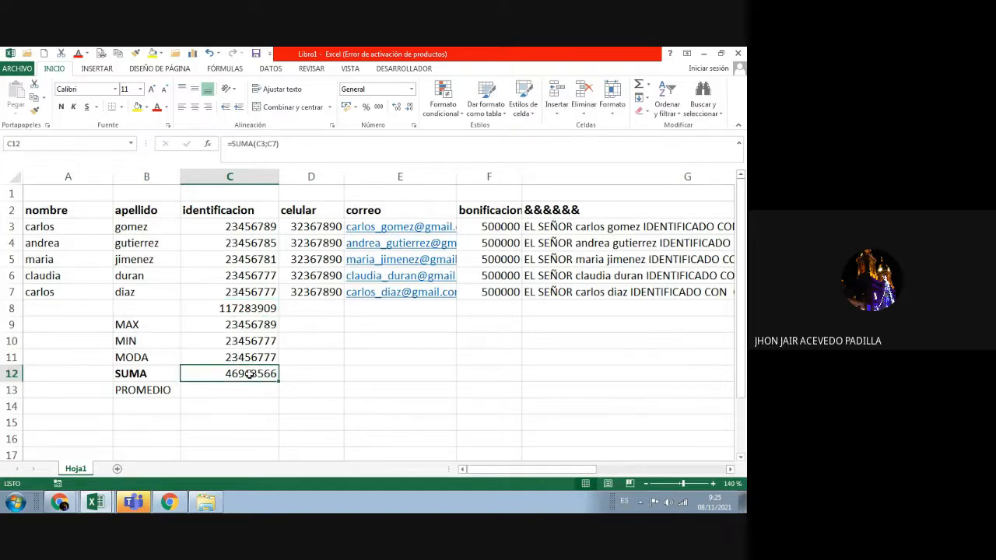
key("Delete")
Step: Enter =SUMA(C3:C7) in C12 so it shows 117283909, matching C8
left_click(286, 387)
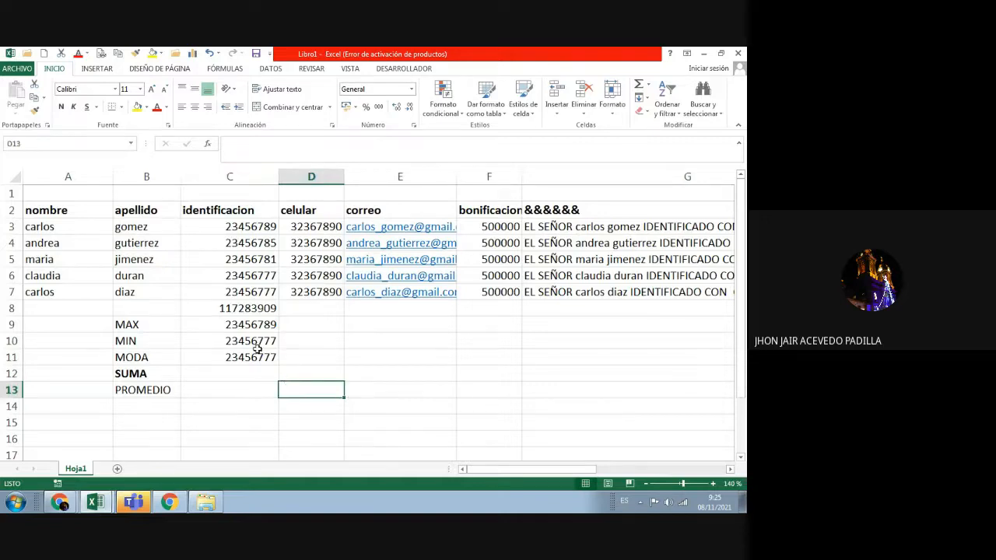
left_click(233, 292)
key("Up")
key("Up")
key("Up")
key("Up")
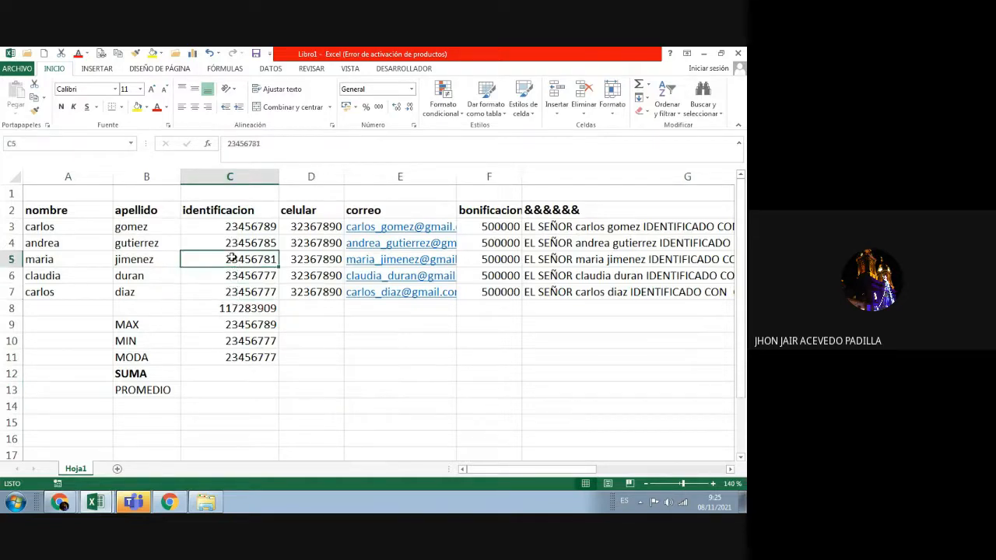
double_click(241, 374)
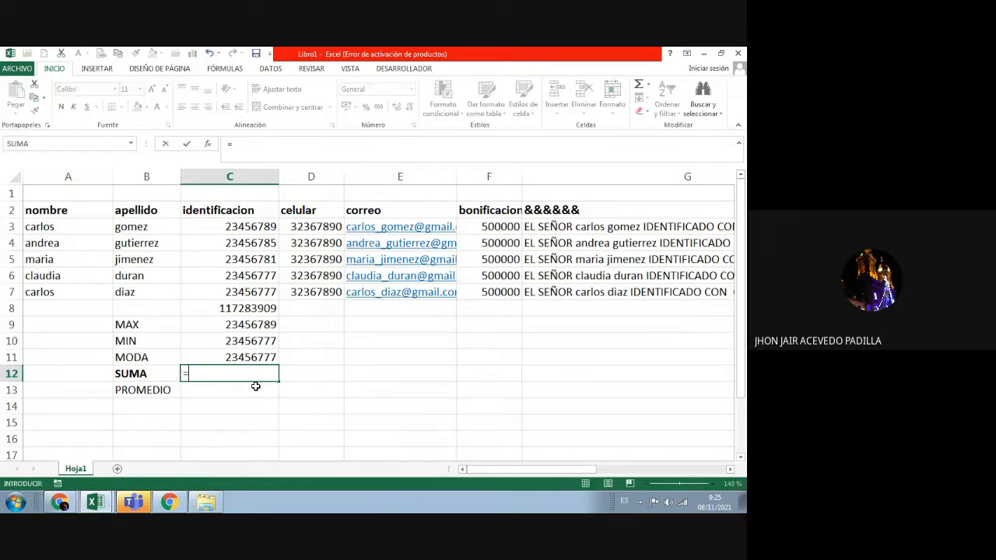
type("=")
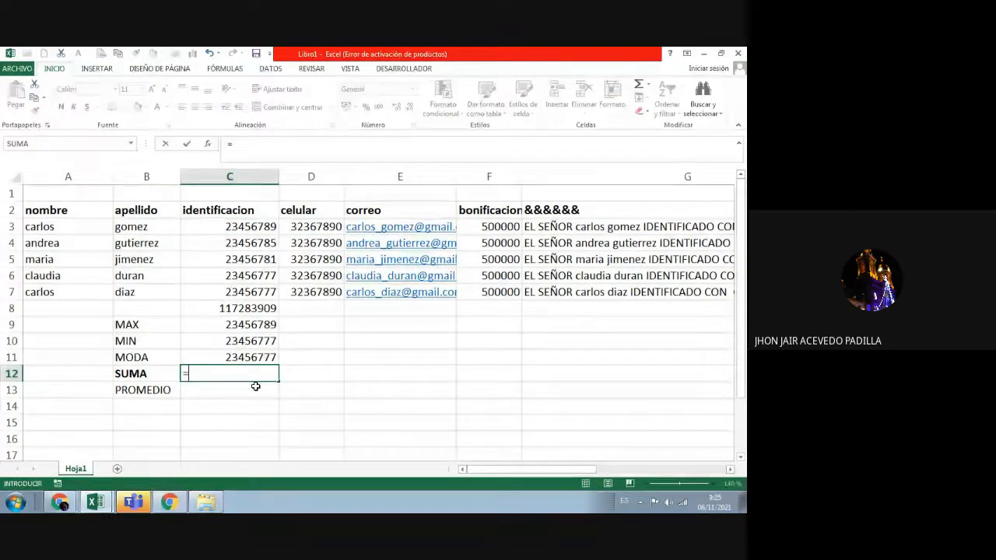
type("SUMA")
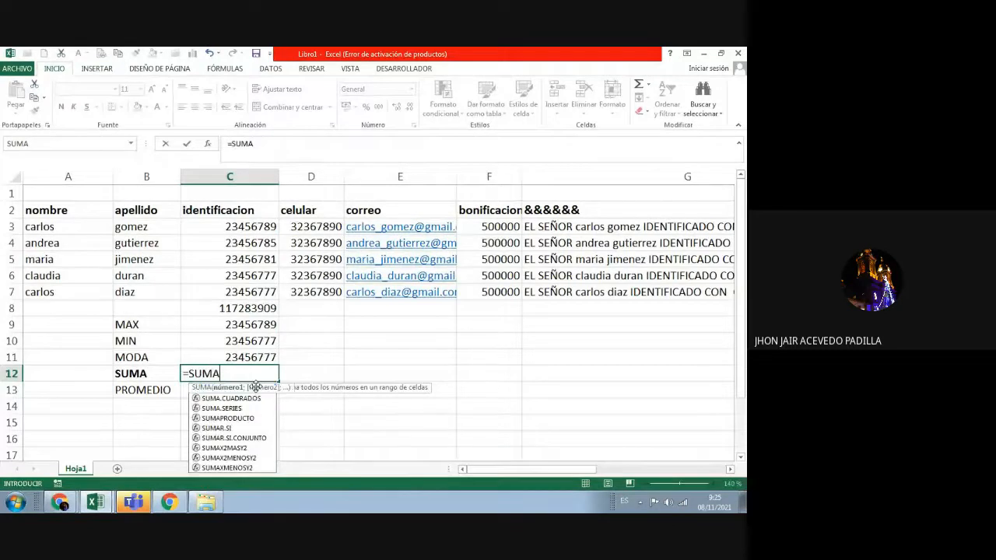
double_click(257, 388)
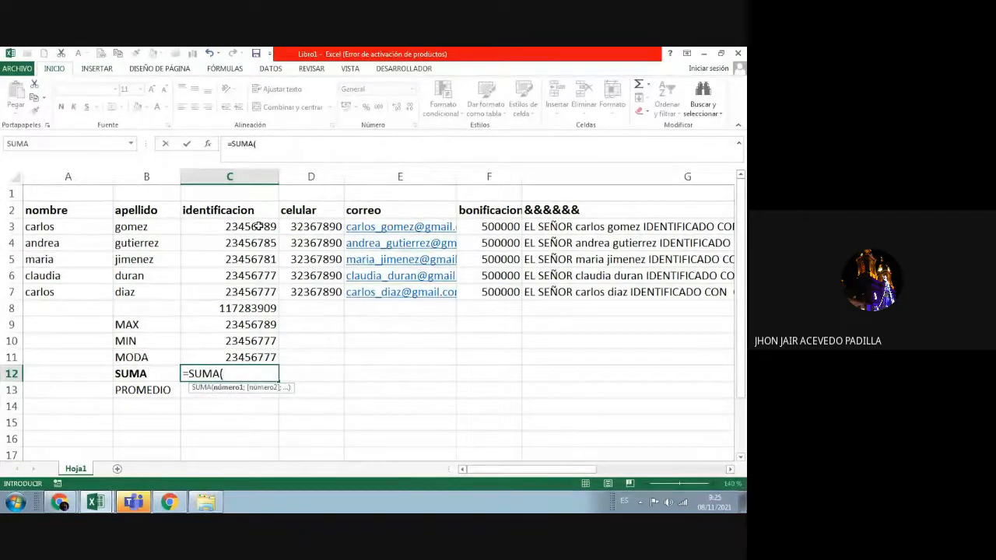
left_click_drag(258, 226, 258, 294)
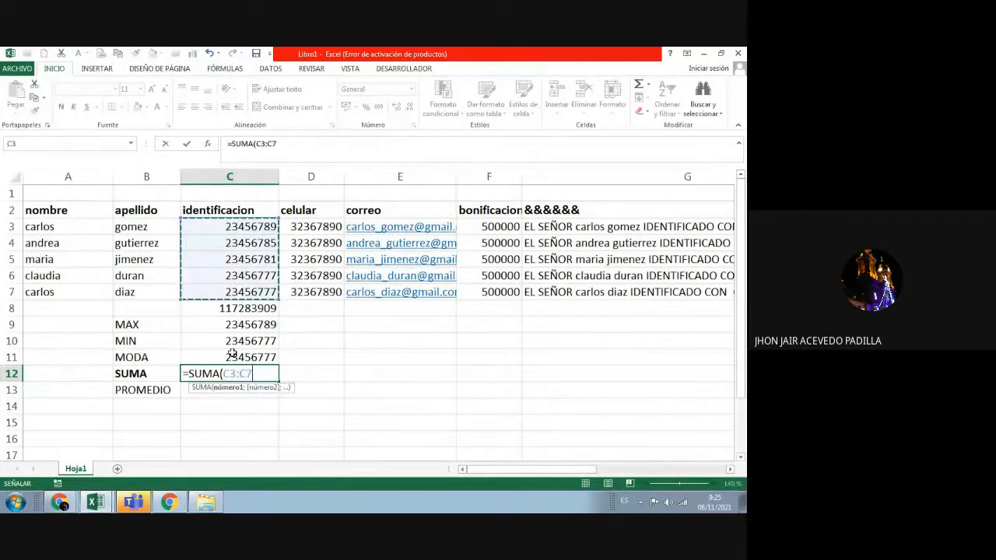
key("Return")
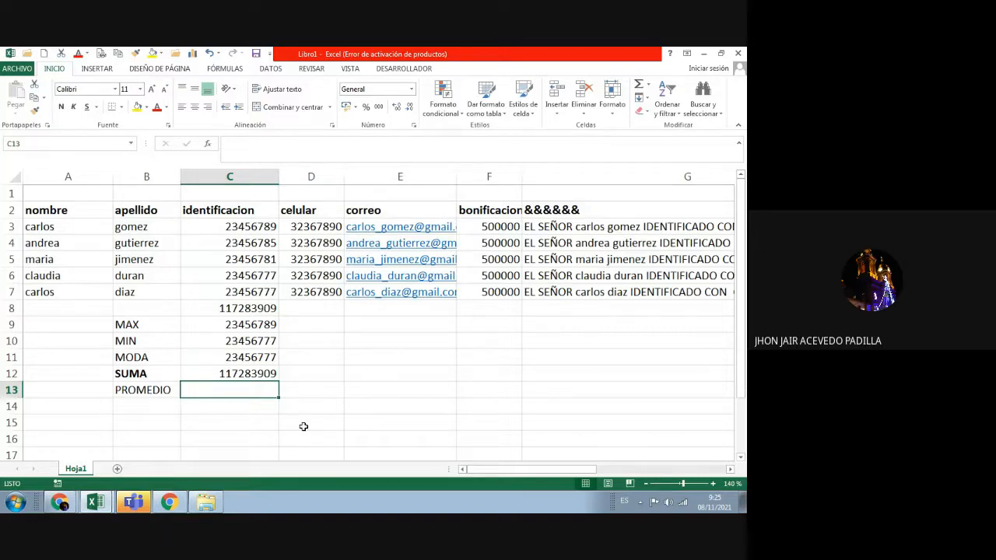
left_click(263, 311)
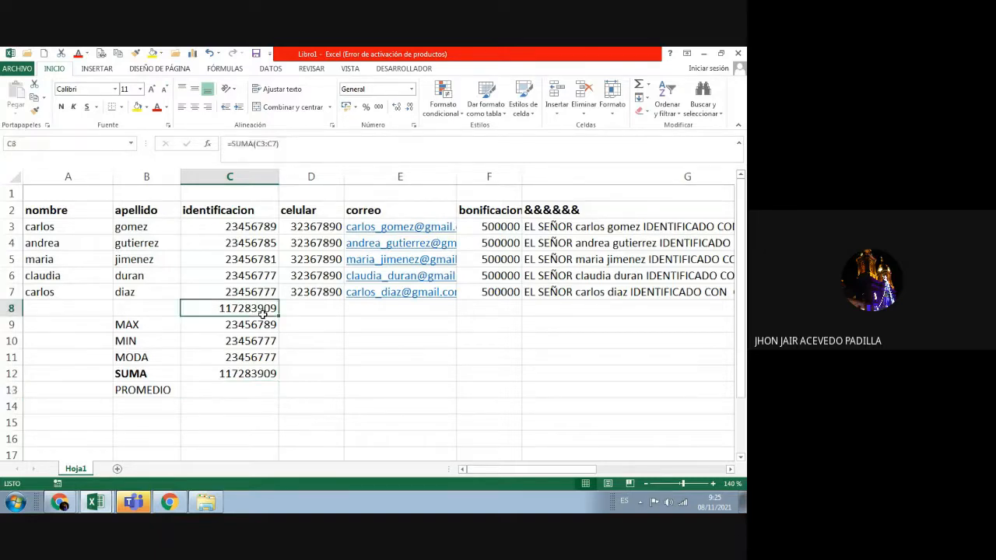
Step: Enter =PROMEDIO(C3:C7) in C13, giving the average 23456781,8
left_click(242, 379)
left_click(237, 387)
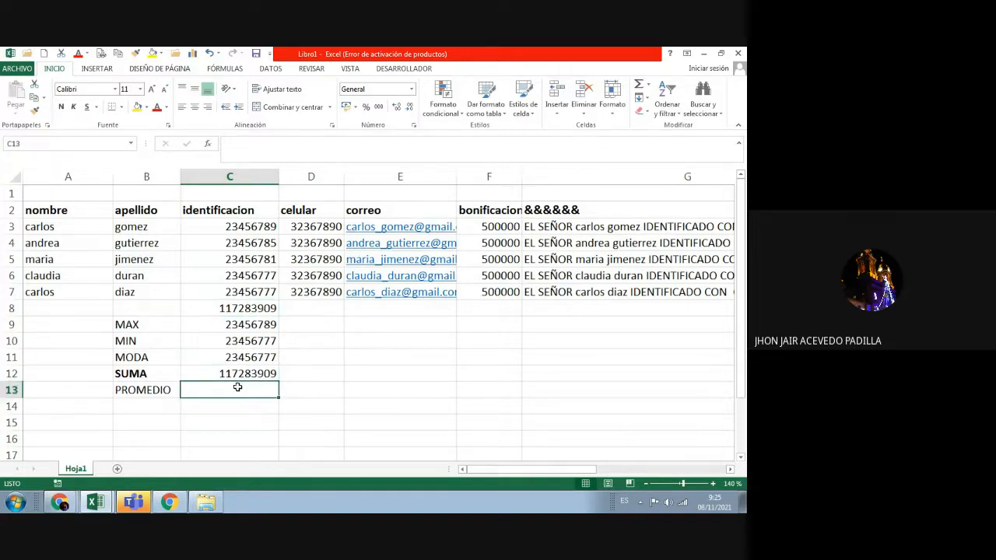
type("=")
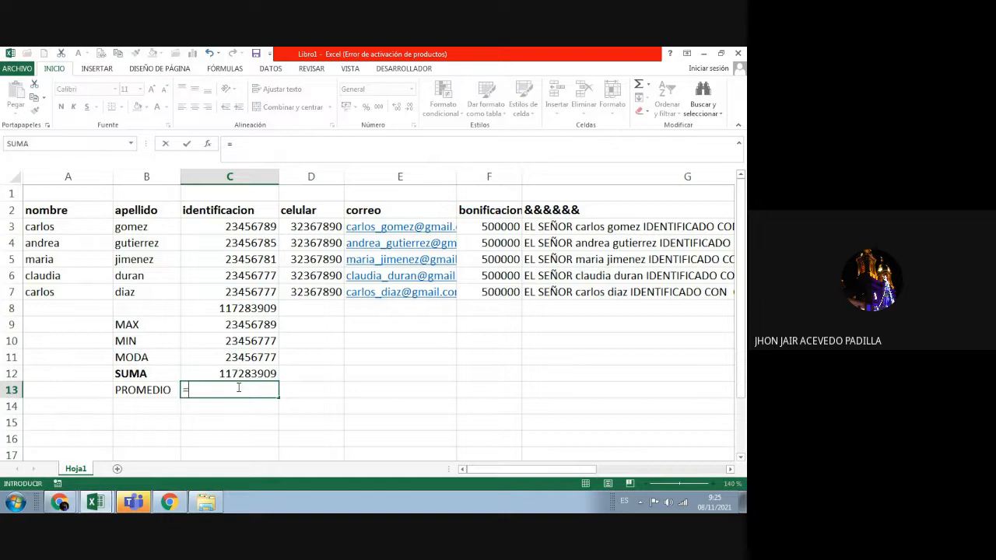
type("PROM")
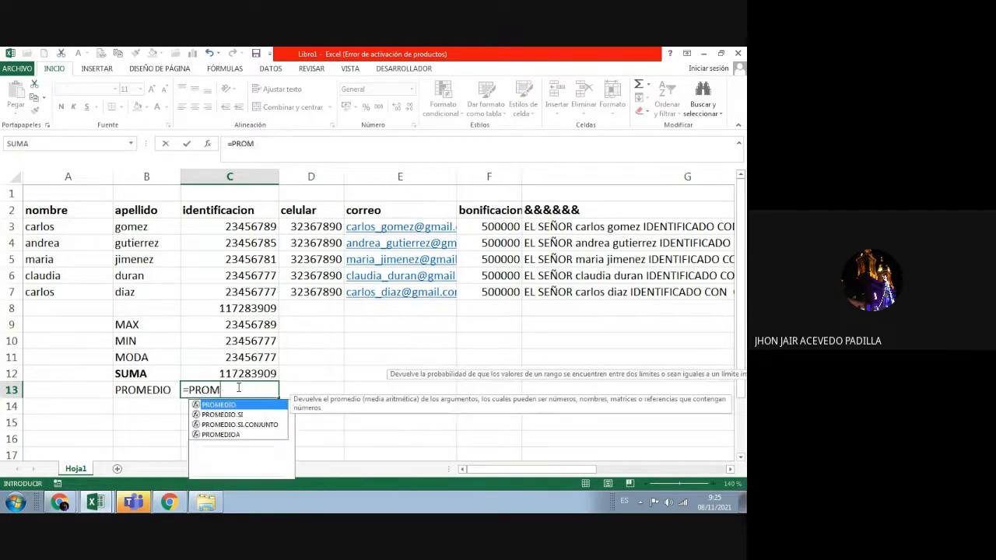
type("EDIO")
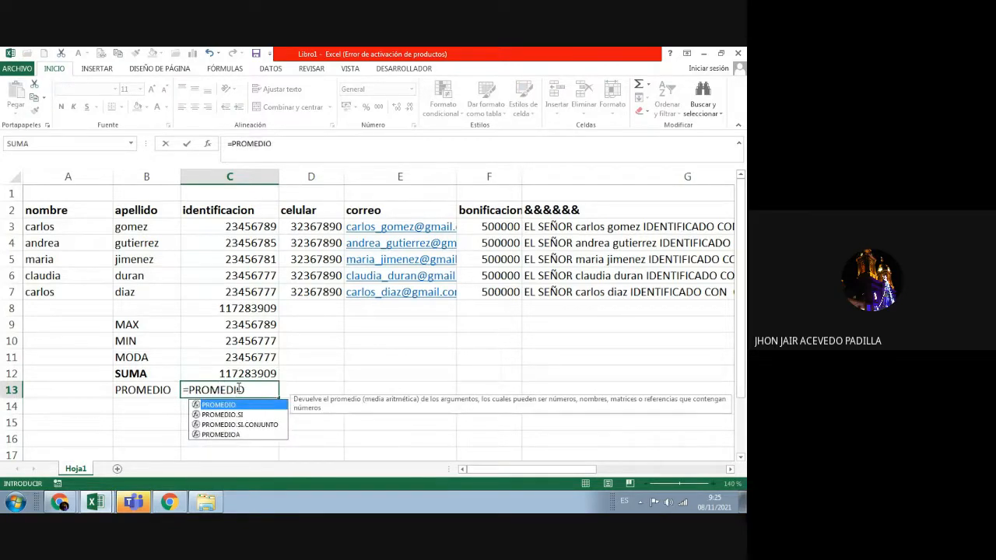
type("(")
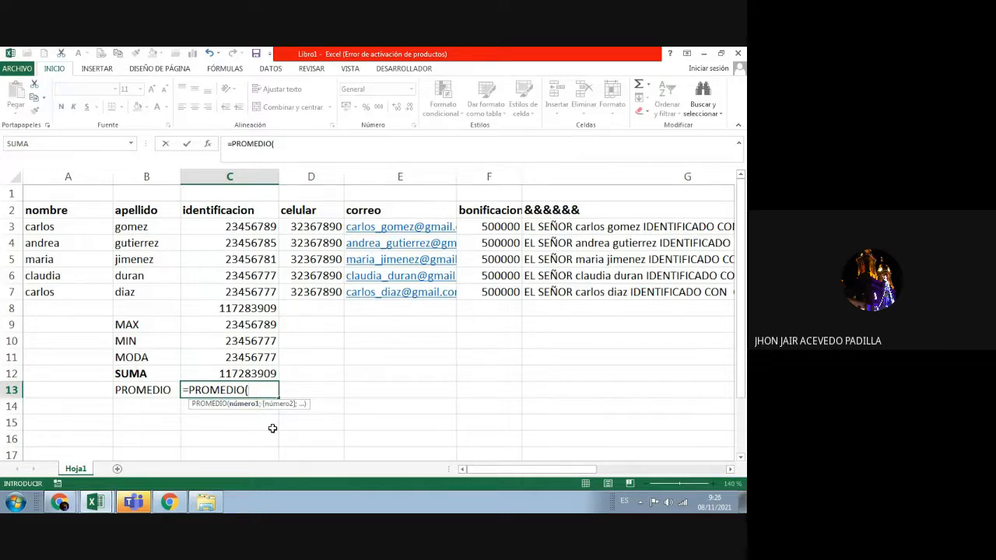
left_click(255, 226)
left_click_drag(255, 226, 262, 289)
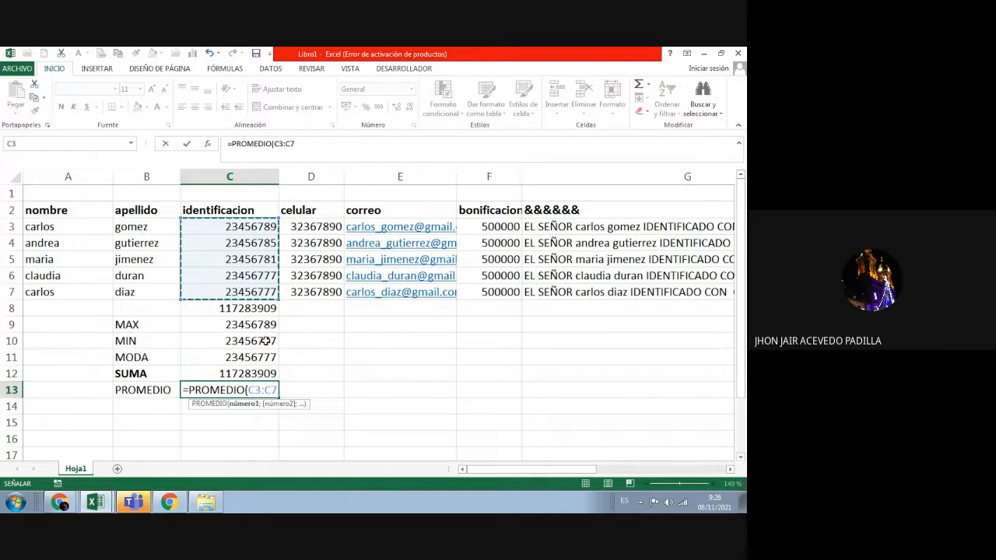
type(")")
key("Return")
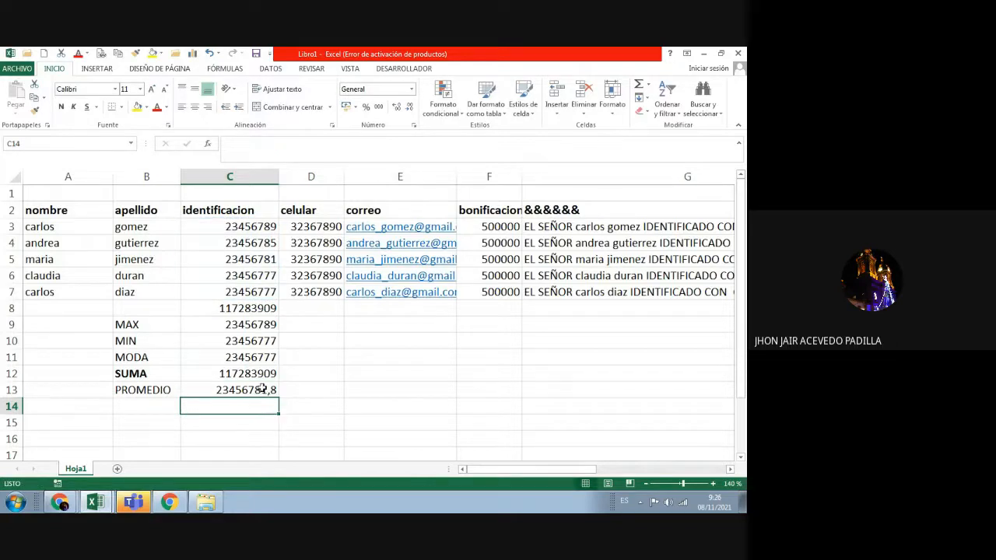
left_click(263, 388)
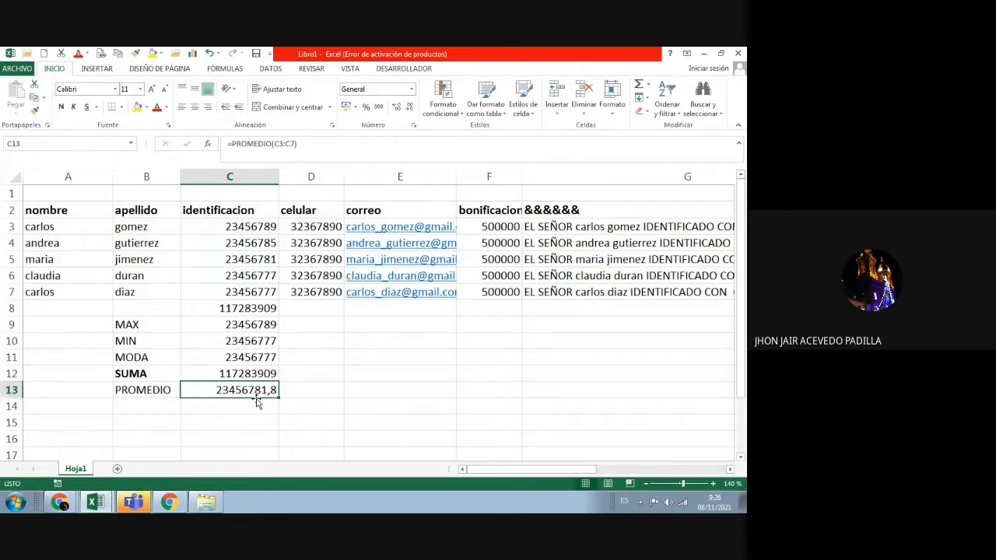
left_click_drag(251, 227, 253, 291)
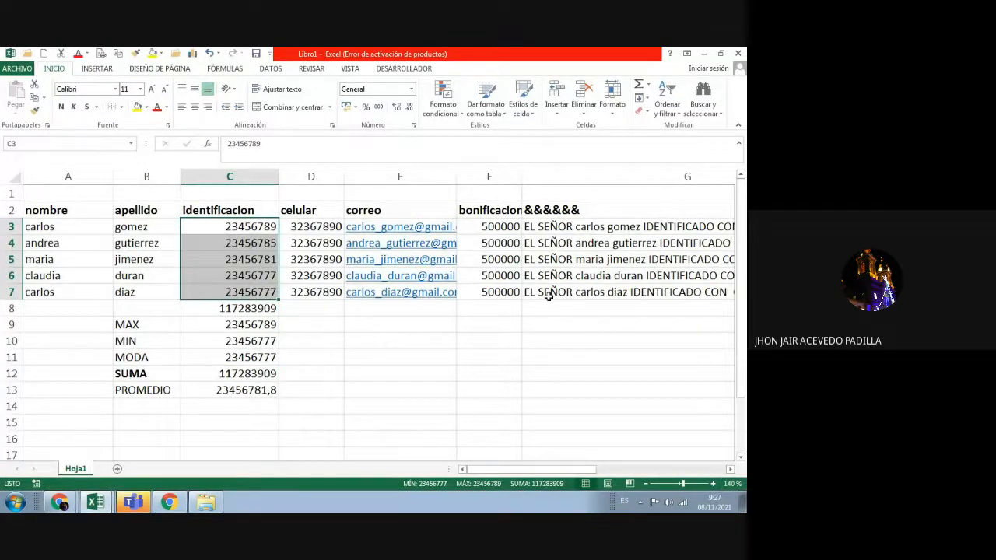
left_click(155, 405)
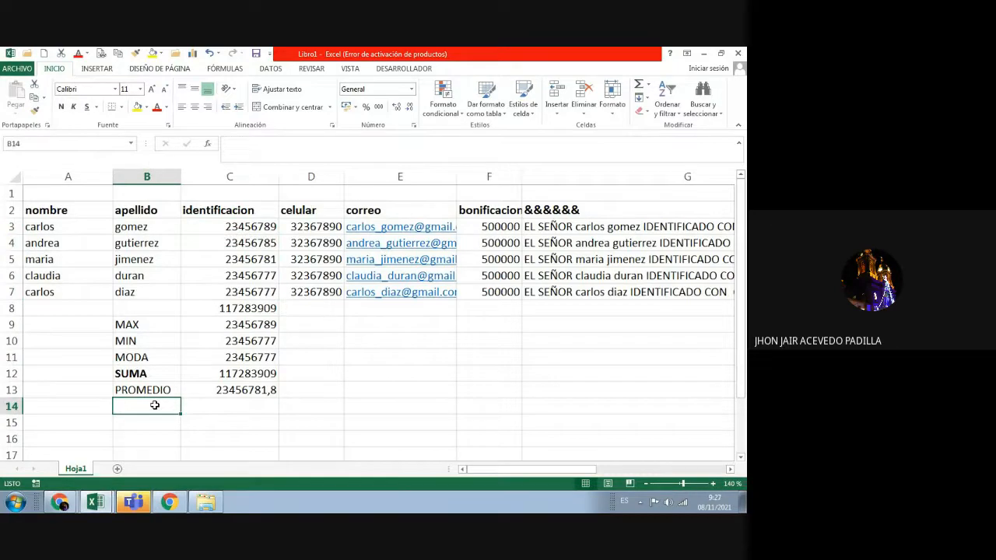
type("=")
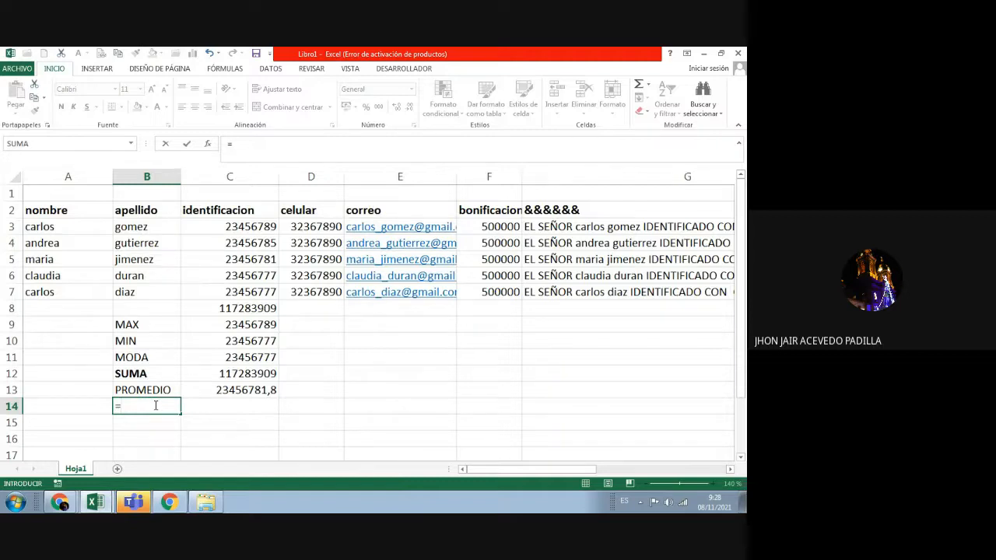
type("CONTAR")
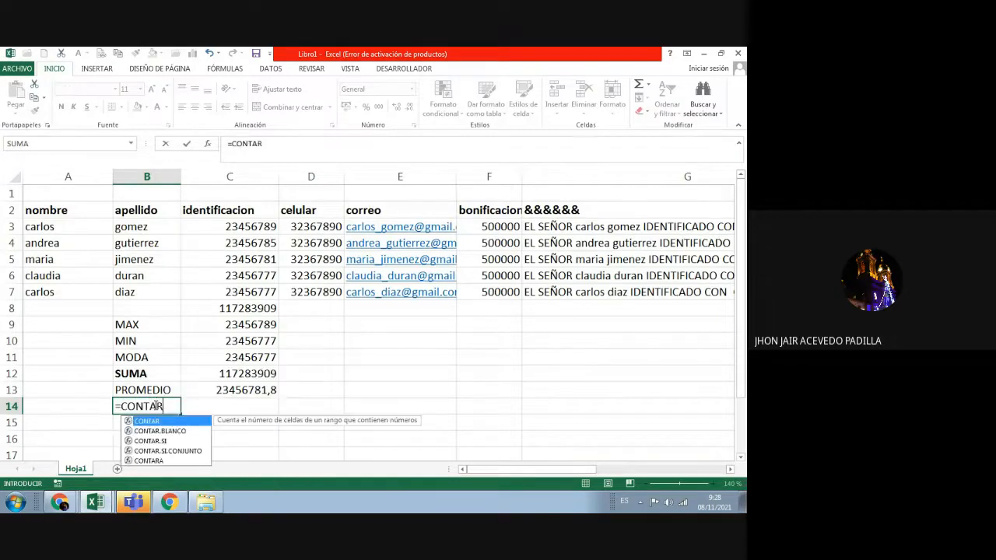
type("(")
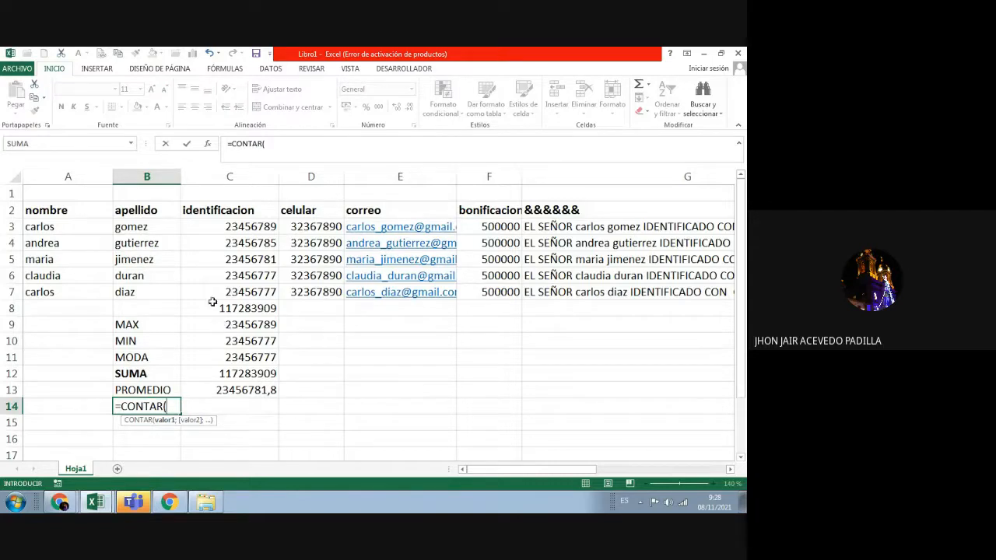
left_click_drag(216, 226, 232, 294)
left_click(198, 407)
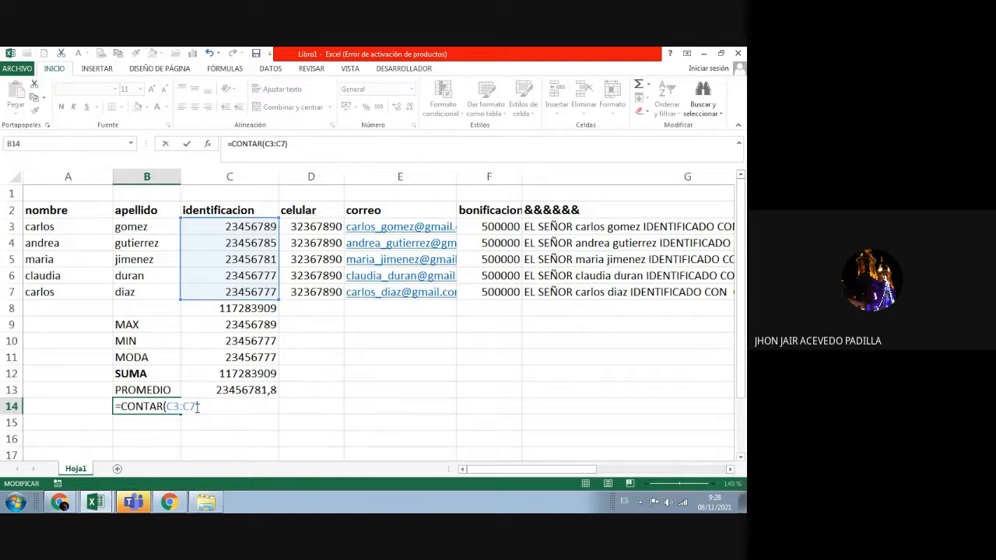
key("Escape")
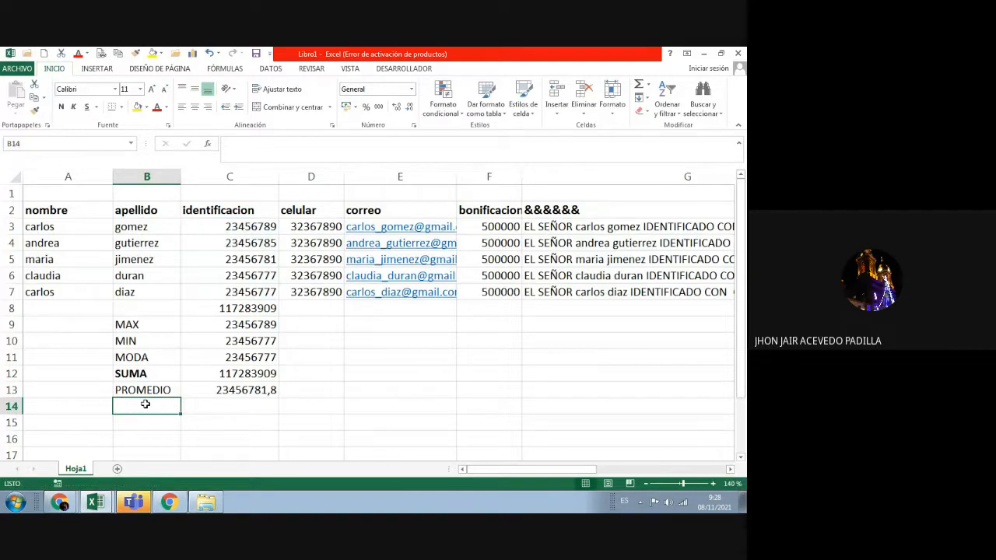
Step: Add the labels CONTAR and CONTARA in B14 and B15
type("CONTAR")
key("Return")
type("CONTAR")
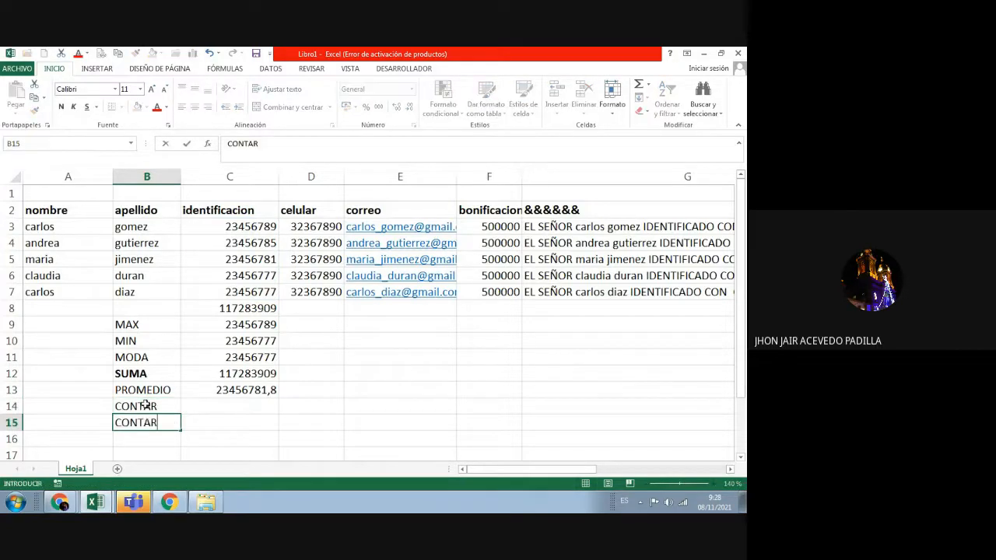
type("A")
key("Return")
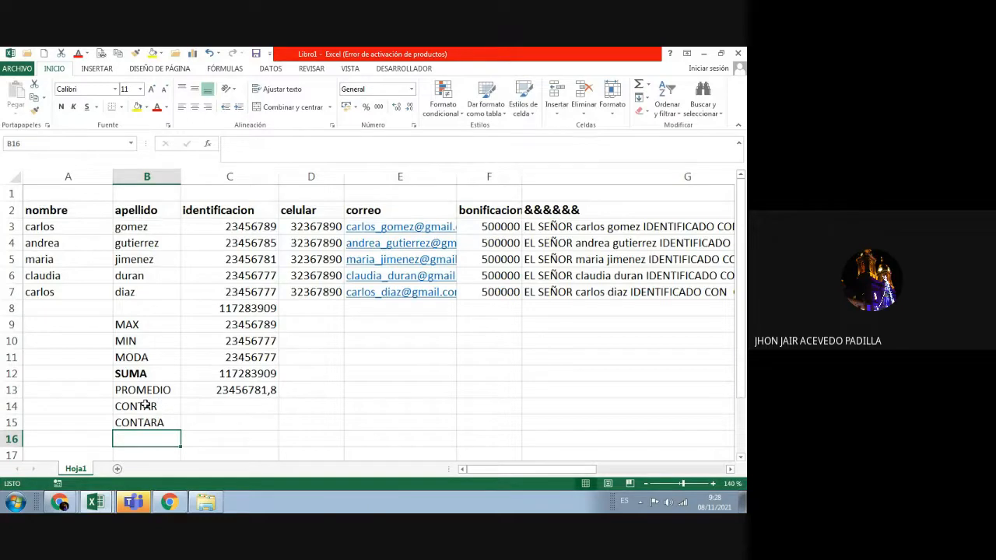
Step: Enter =CONTAR(C3:C7) in C14, counting 5 identification numbers
left_click(211, 405)
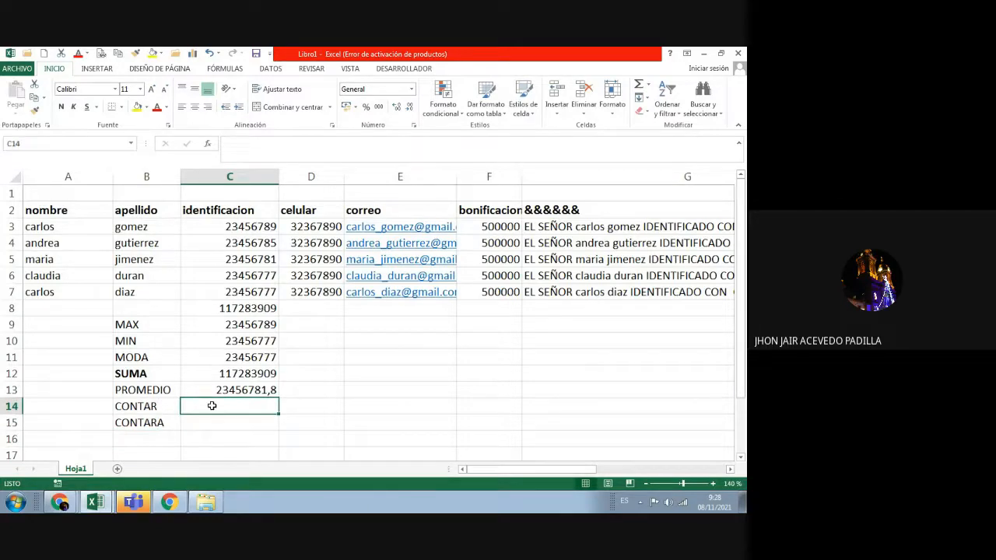
type("=")
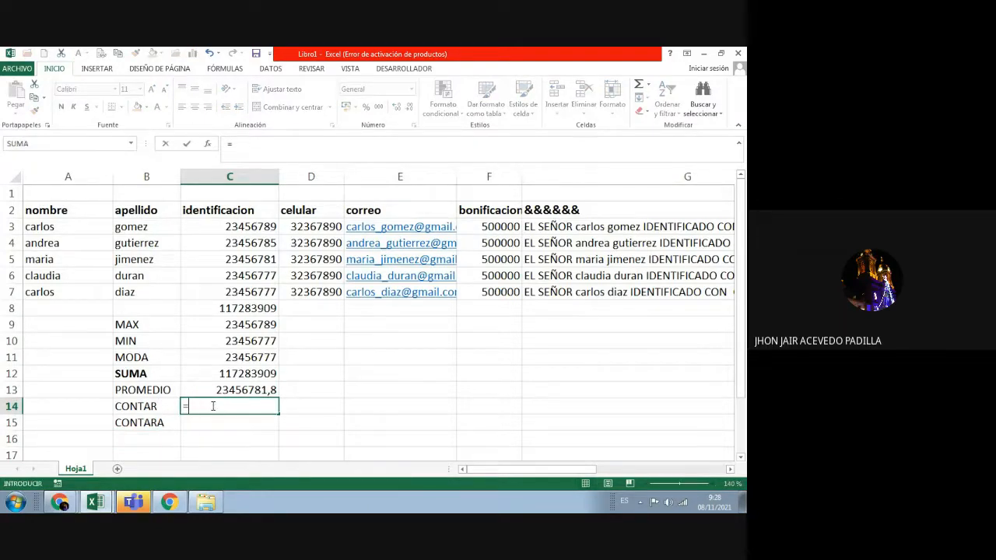
type("CONTAR")
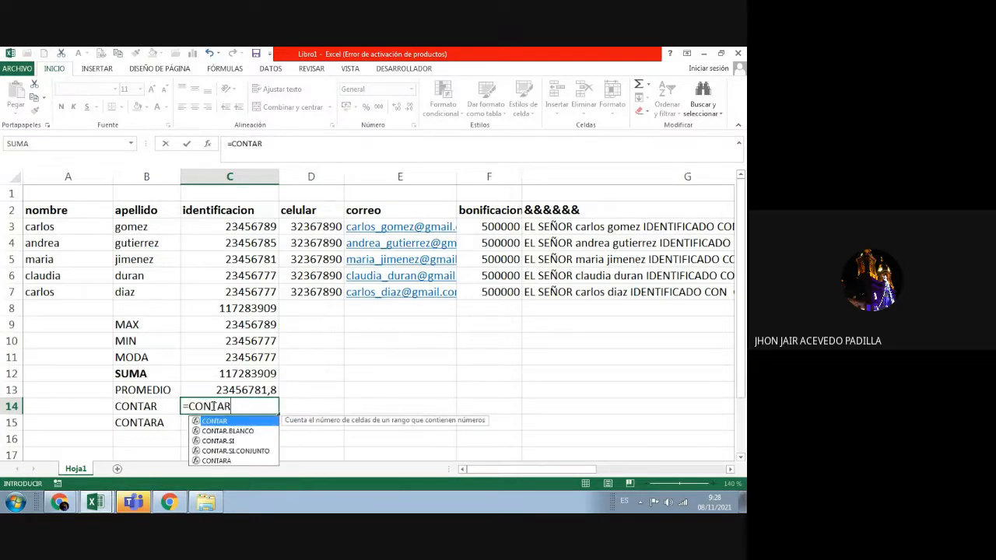
type("(")
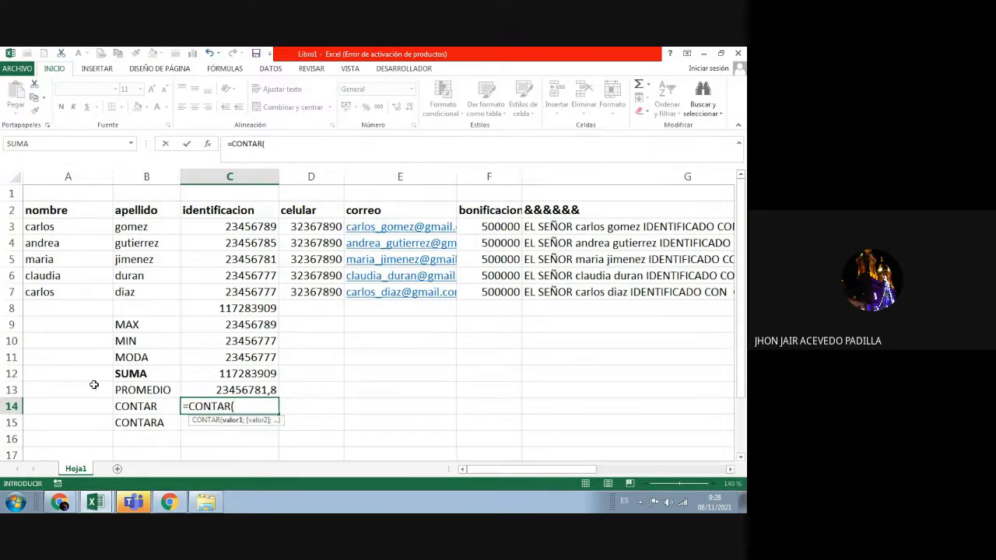
left_click(212, 226)
left_click_drag(212, 226, 214, 289)
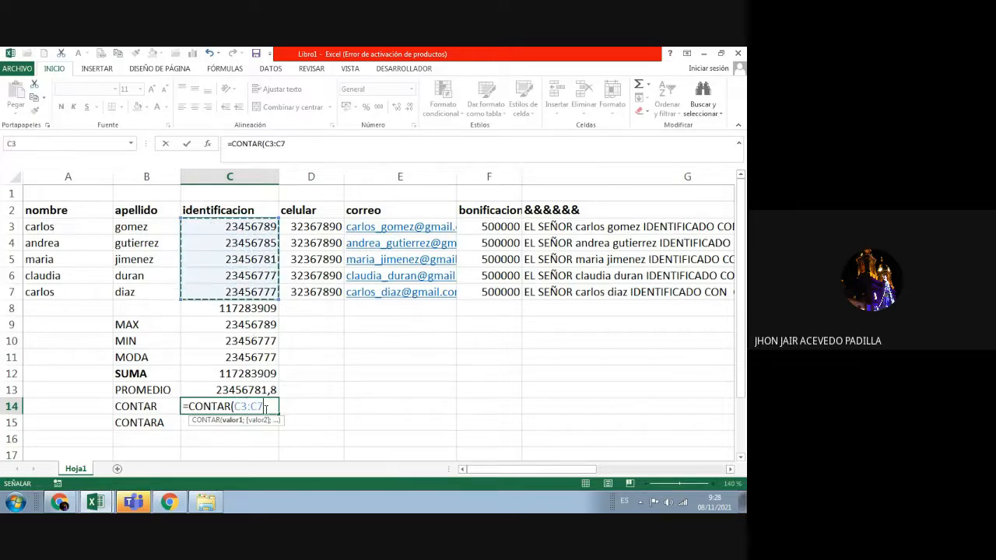
left_click(265, 406)
type(")")
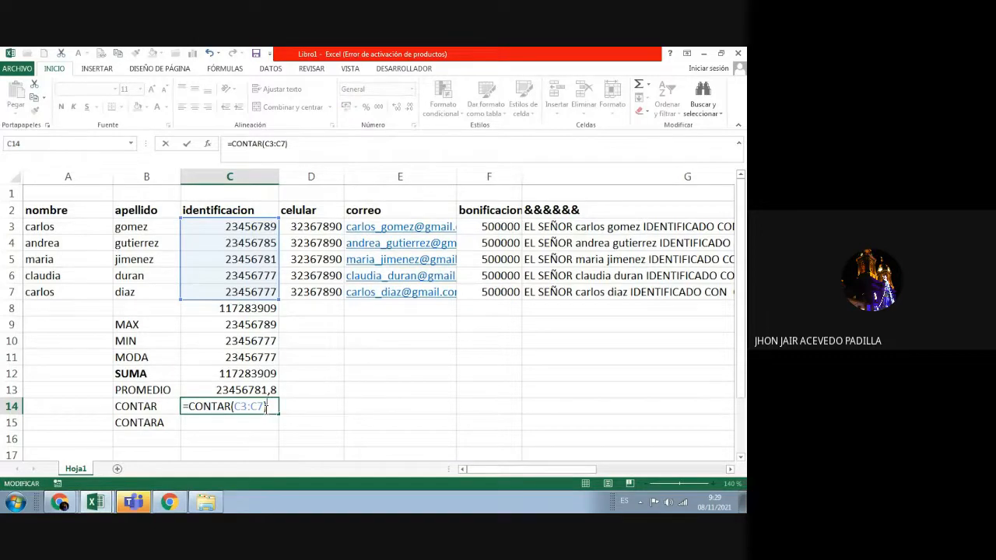
key("Return")
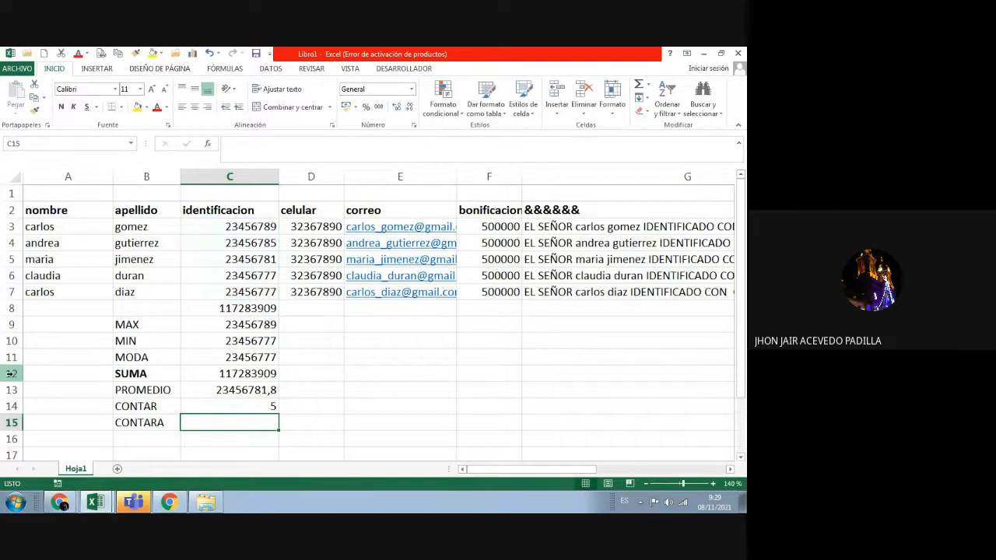
Step: Enter =CONTARA(C3:C7) in C15, which returns 5
left_click(237, 405)
left_click(192, 422)
double_click(209, 422)
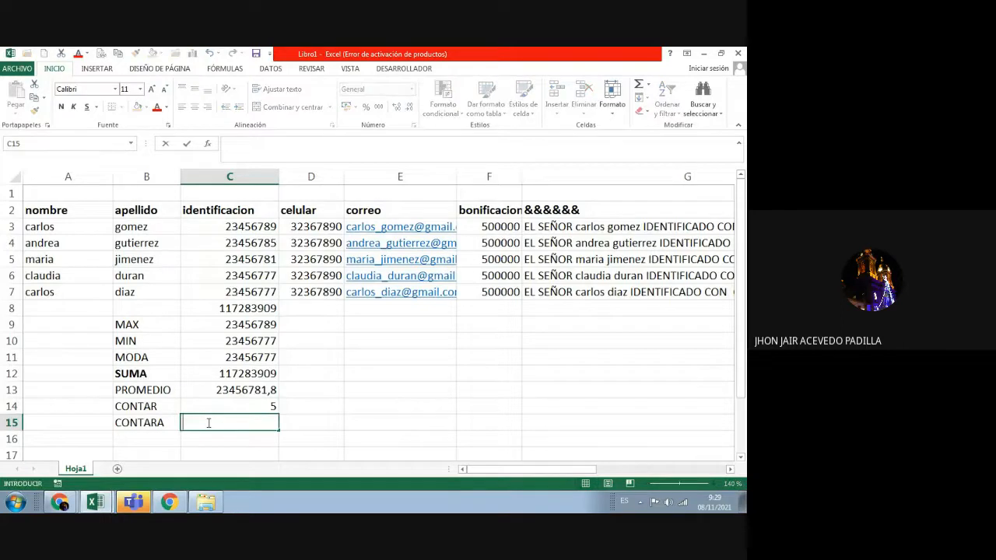
type("=CONTARA")
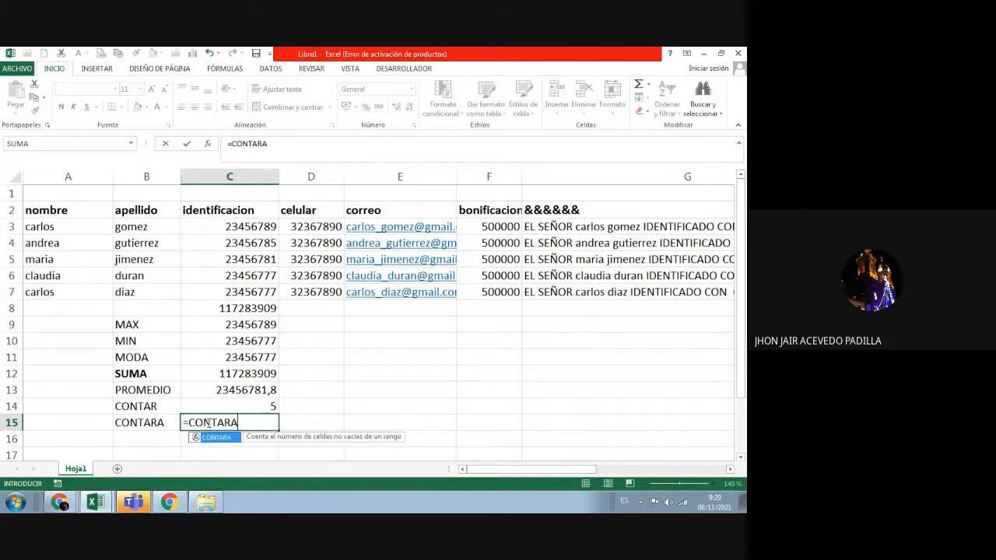
type("(")
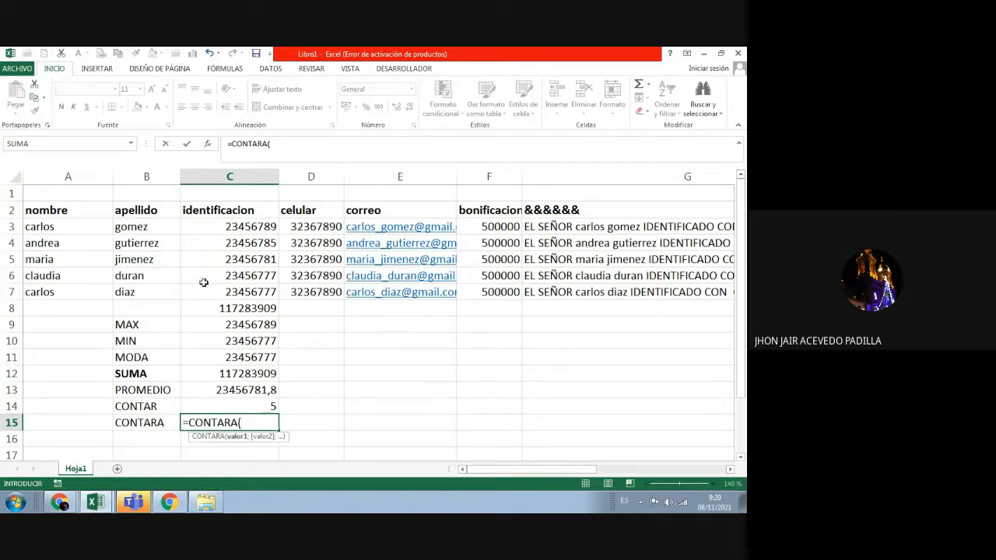
left_click_drag(219, 226, 222, 292)
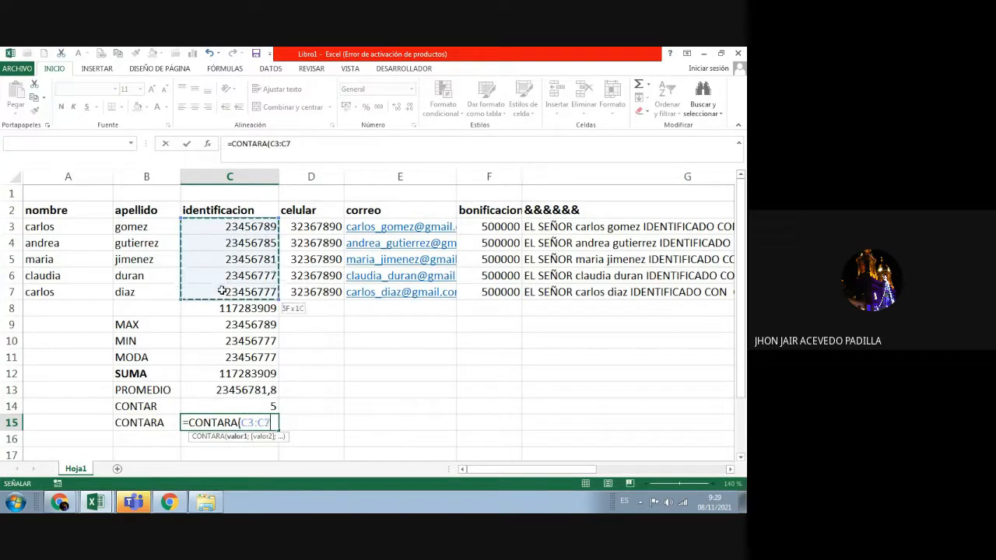
left_click(273, 424)
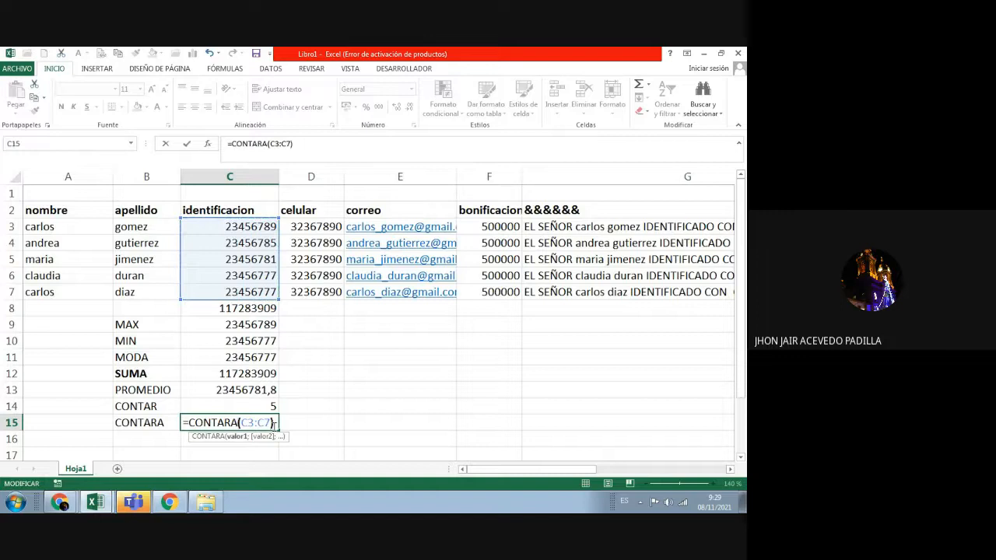
key("Return")
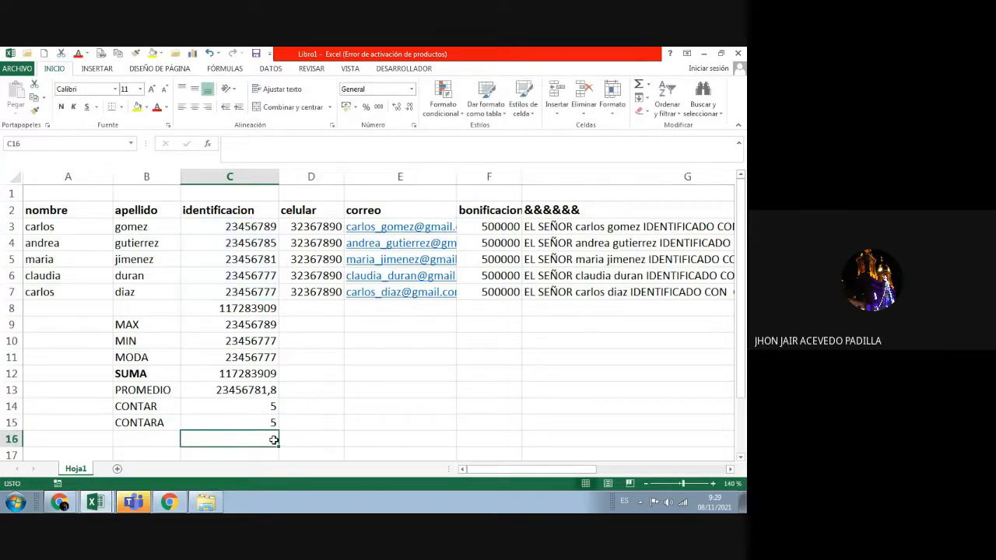
left_click(269, 421)
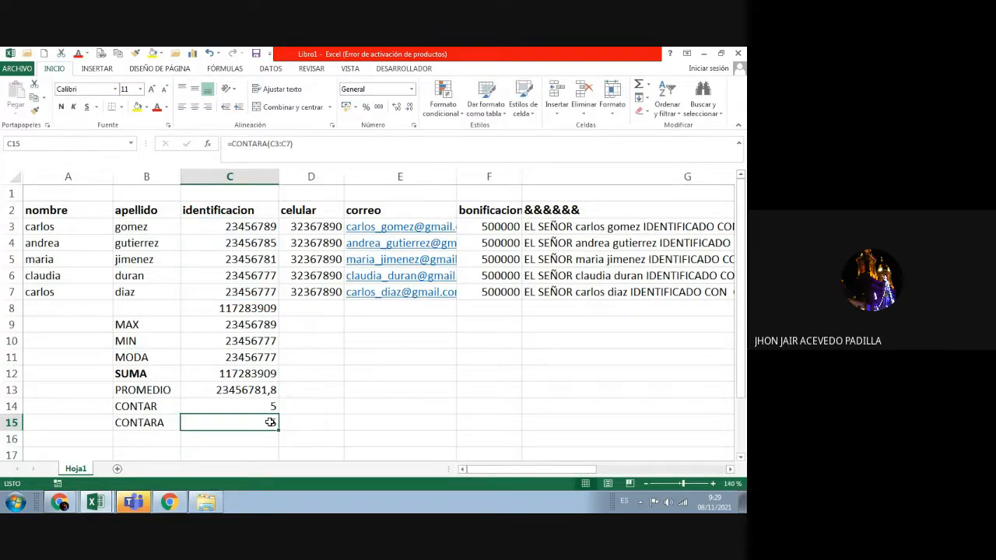
Step: Replace C15's formula with =CONTARA(B3:B7) so it counts the five surnames
key("Delete")
type("=")
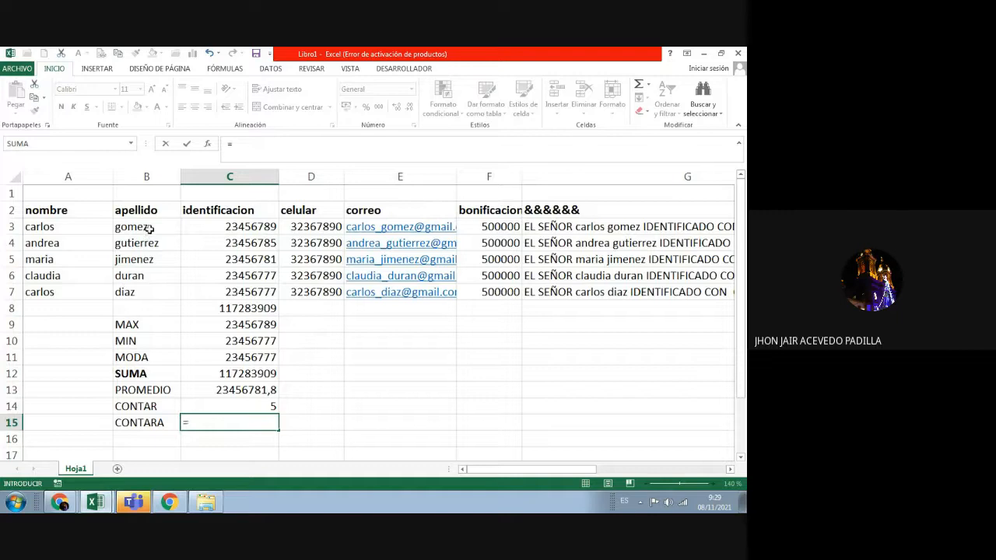
left_click_drag(148, 228, 156, 292)
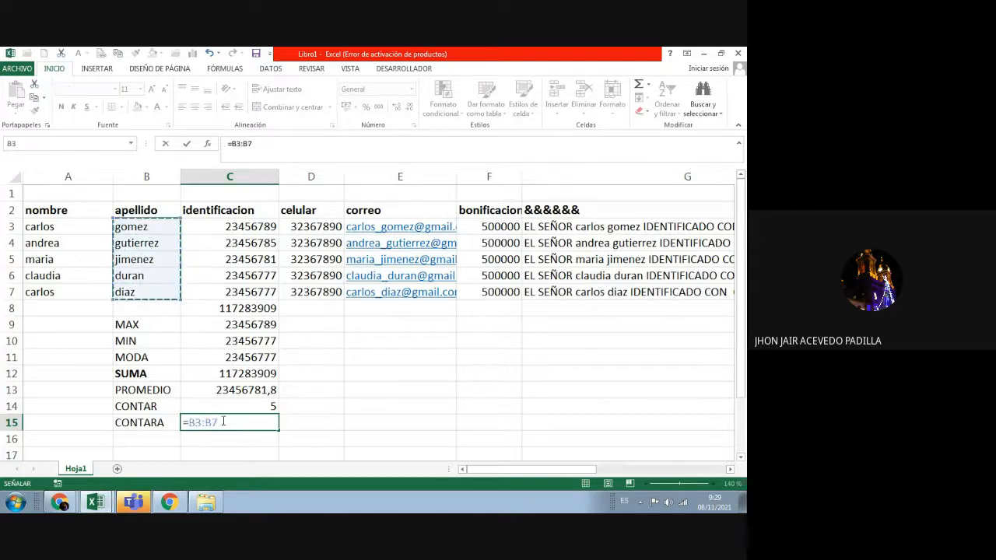
key("BackSpace")
key("BackSpace")
key("BackSpace")
key("BackSpace")
key("BackSpace")
key("BackSpace")
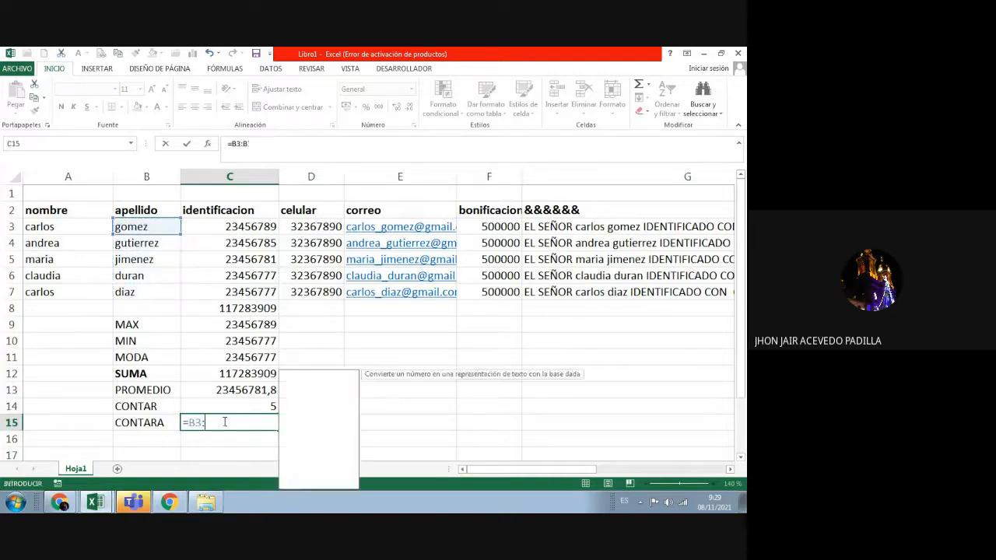
type("=")
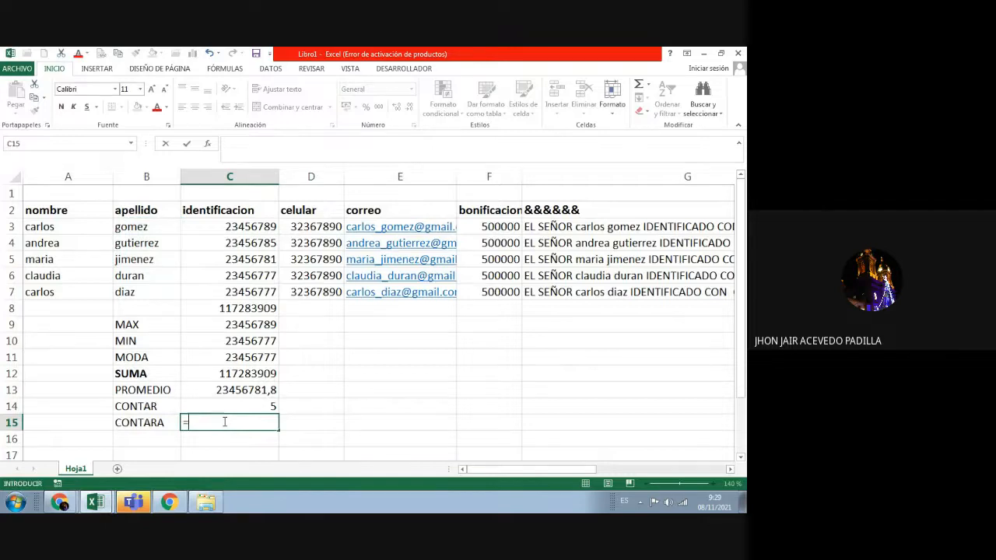
type("CONTARA")
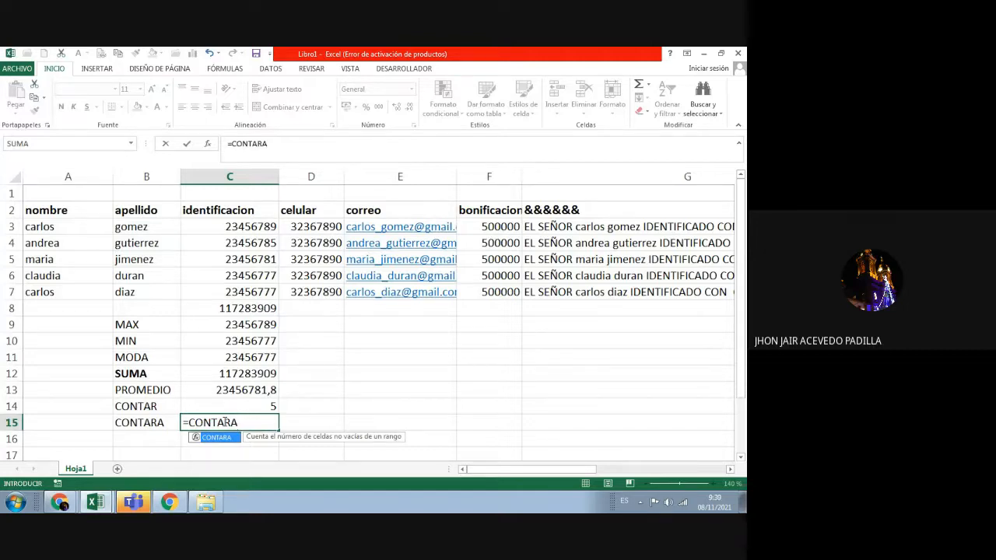
type("(")
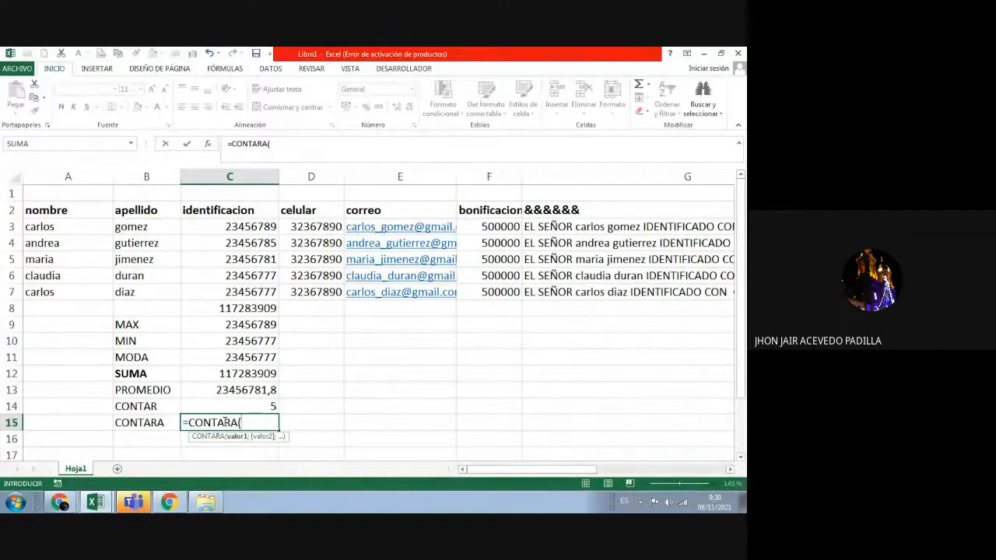
left_click(148, 227)
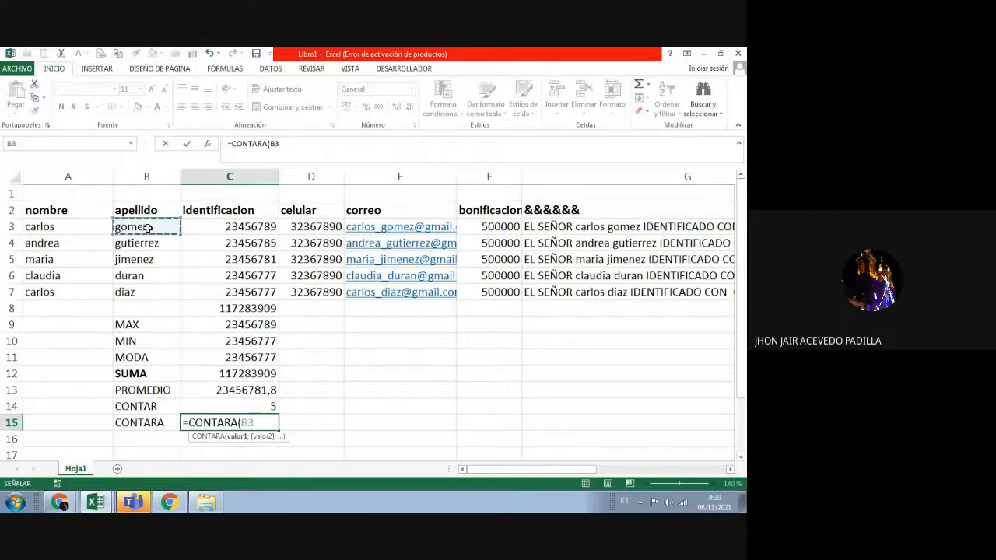
left_click_drag(148, 227, 155, 291)
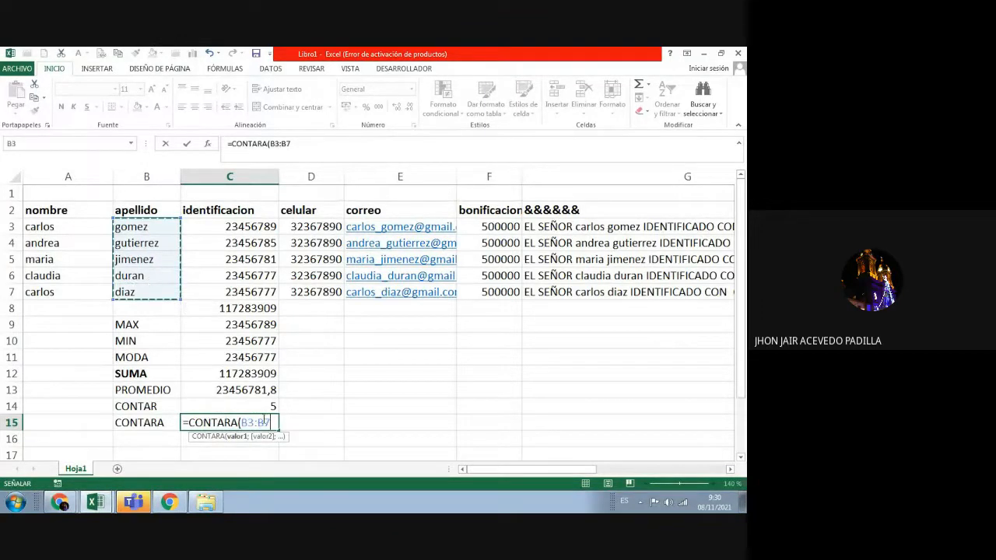
type(")")
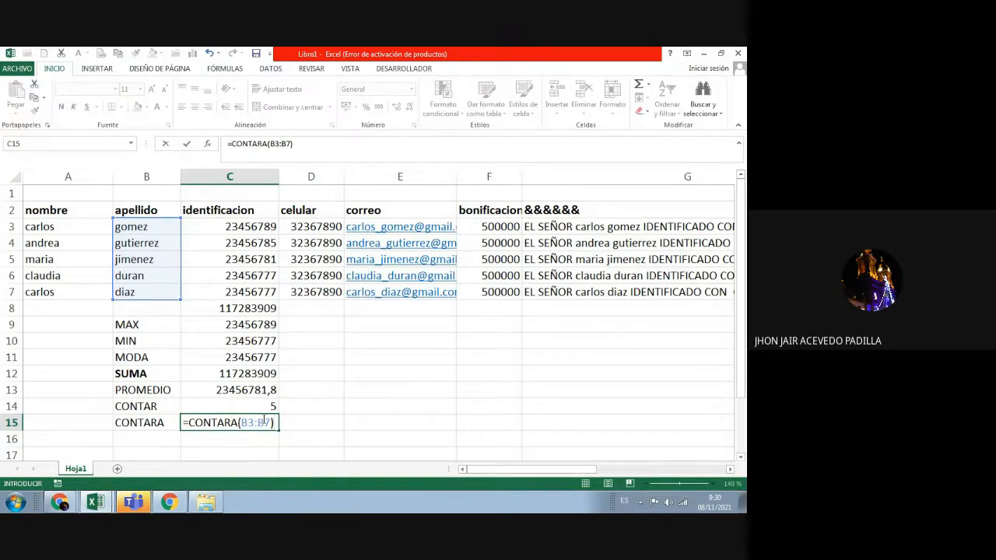
key("Return")
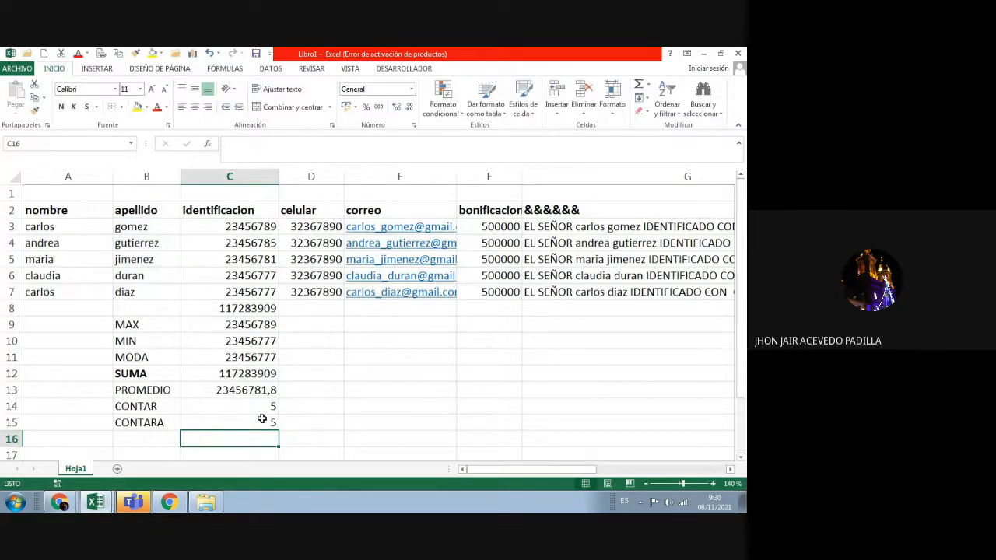
Step: Review the CONTAR and CONTARA labels and the CONTARA result in C15
left_click(263, 421)
left_click(164, 420)
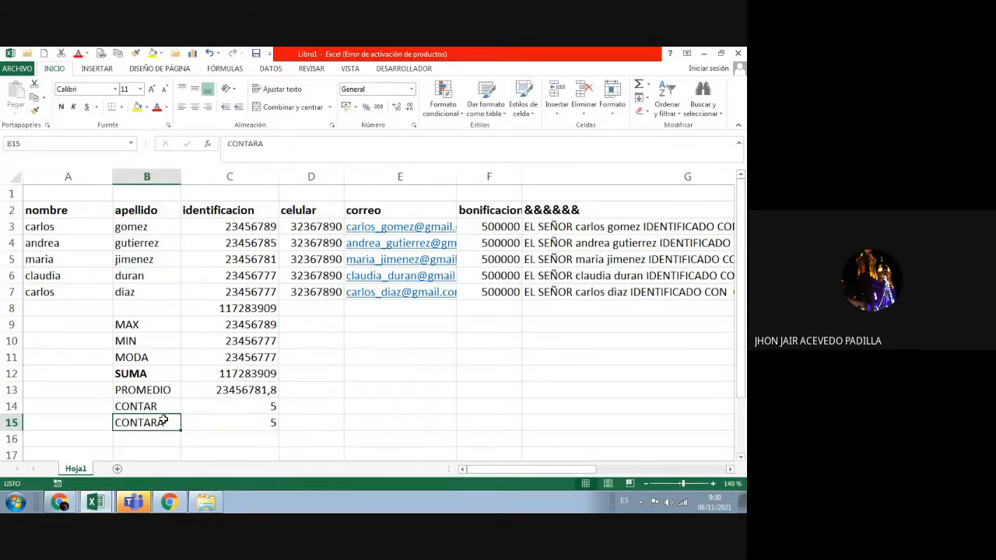
left_click(92, 246)
left_click(163, 408)
left_click(237, 291)
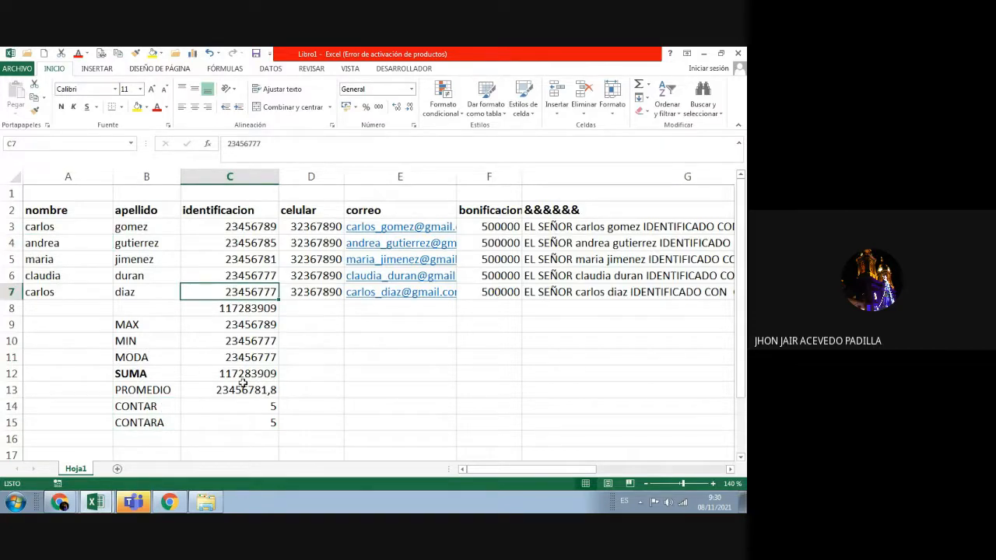
left_click(193, 422)
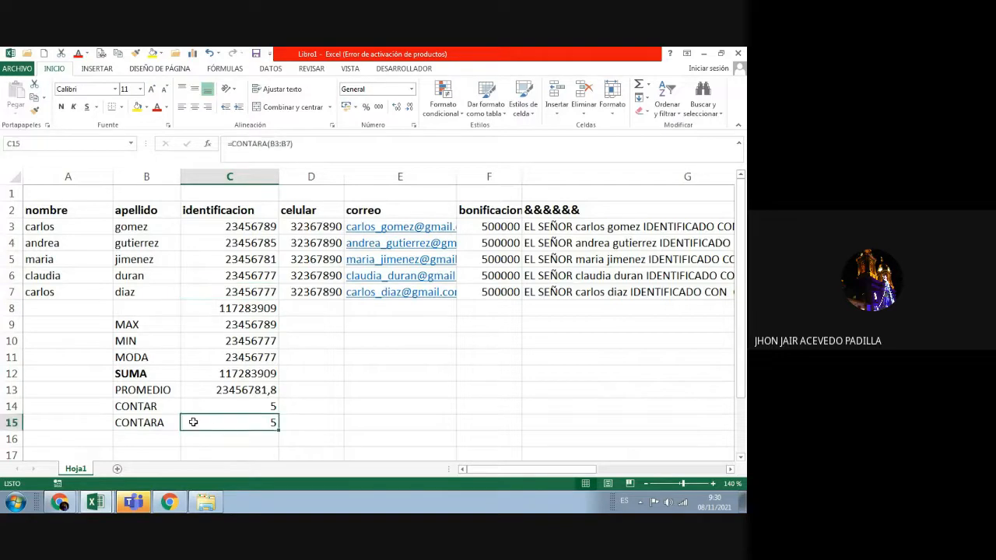
left_click_drag(193, 423, 178, 424)
left_click(224, 428)
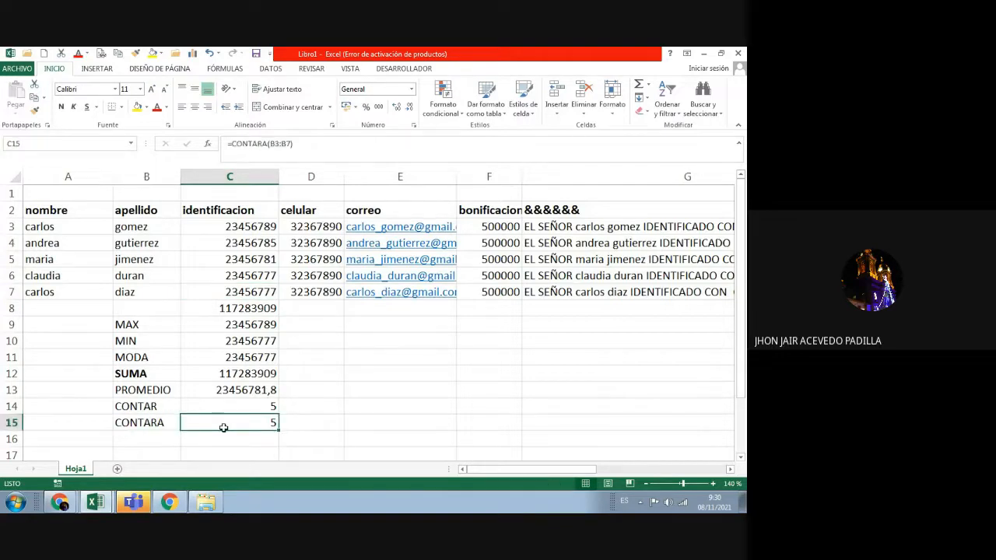
Step: Type and erase a CONTAR.BLA label in B16, then begin =CONTA in C16
left_click(170, 438)
double_click(170, 436)
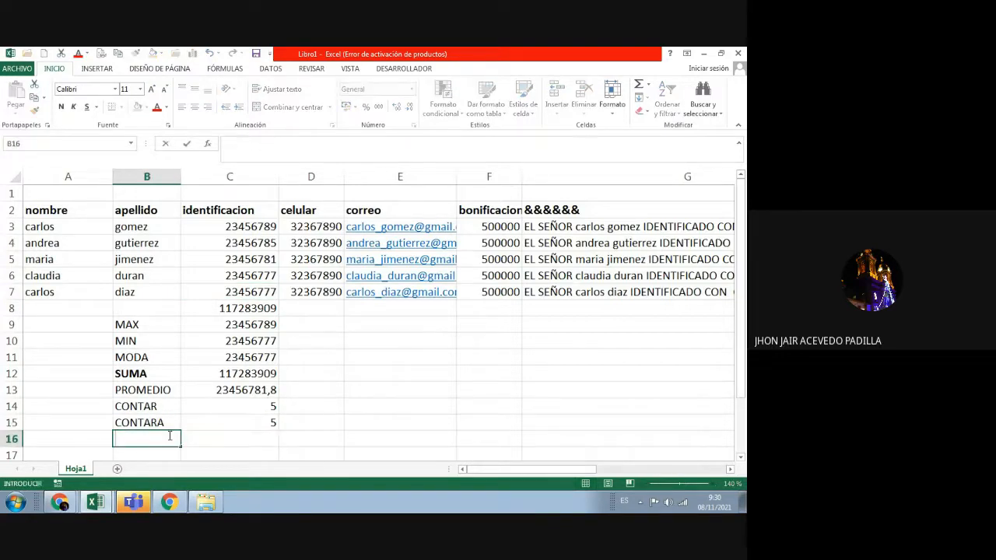
type("CONTAR.BLA")
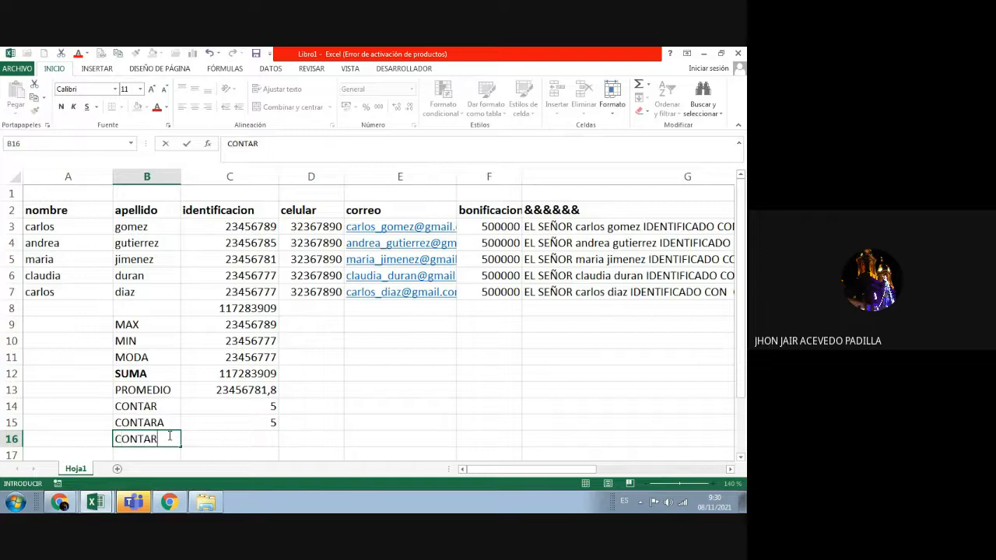
key("BackSpace")
key("BackSpace")
key("BackSpace")
key("BackSpace")
key("BackSpace")
key("BackSpace")
key("BackSpace")
key("BackSpace")
key("BackSpace")
key("BackSpace")
left_click(225, 436)
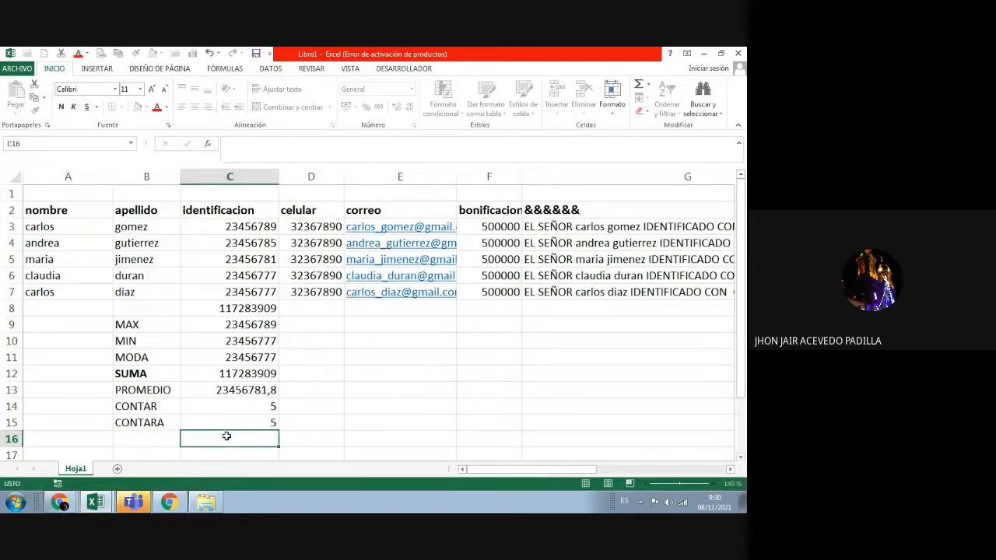
type("=CONTA")
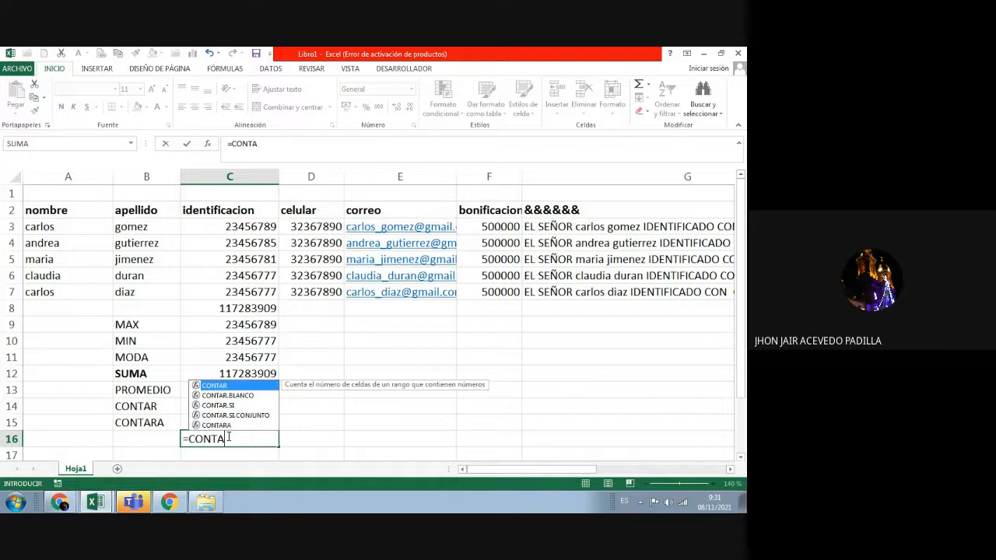
Step: Complete the formula in C16 as =CONTAR.BLANCO(B3:B7)
type("R.")
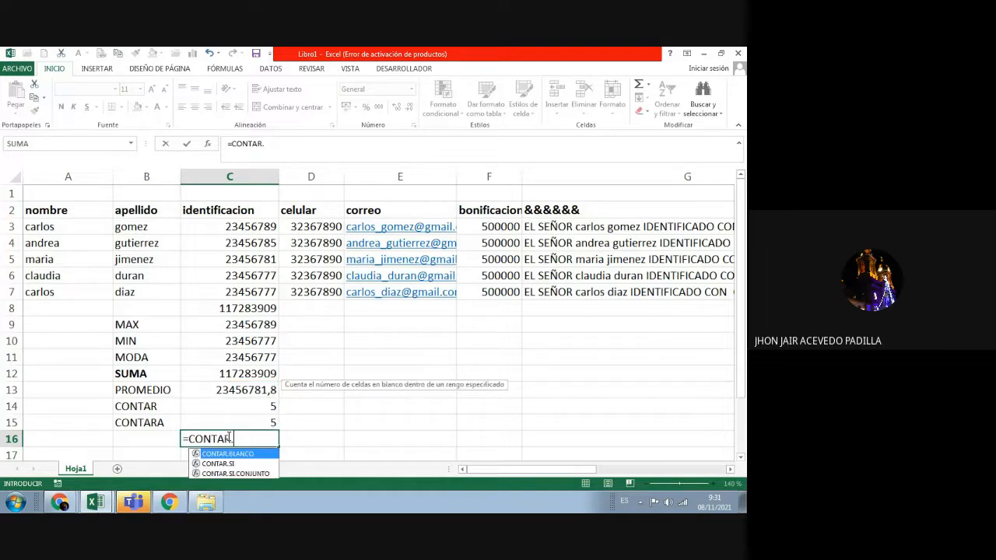
type("BLANCO")
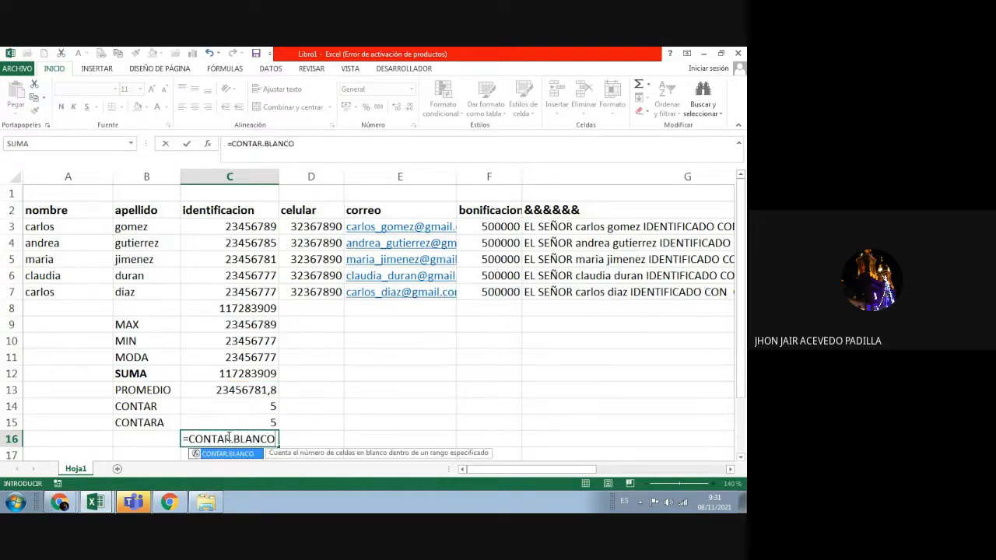
type("(")
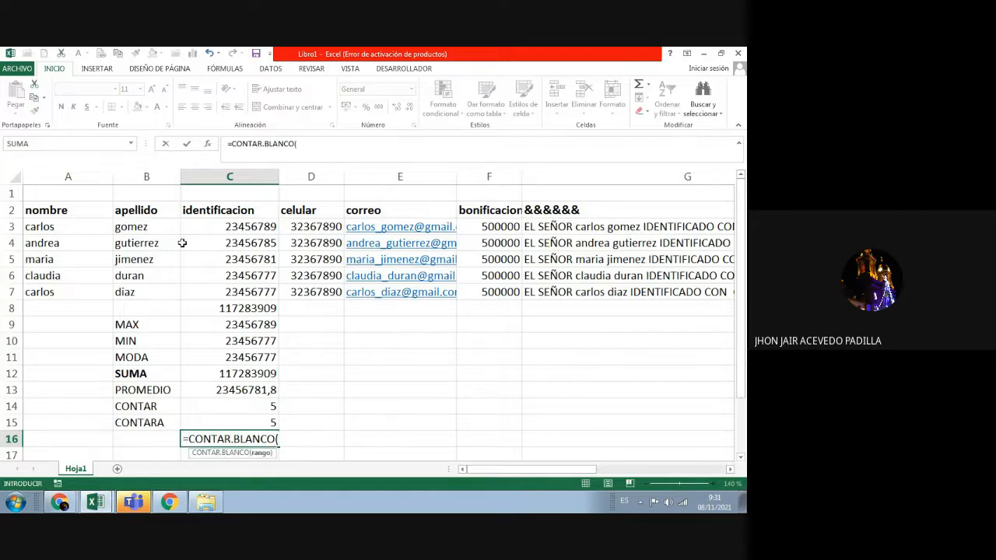
left_click_drag(148, 226, 153, 287)
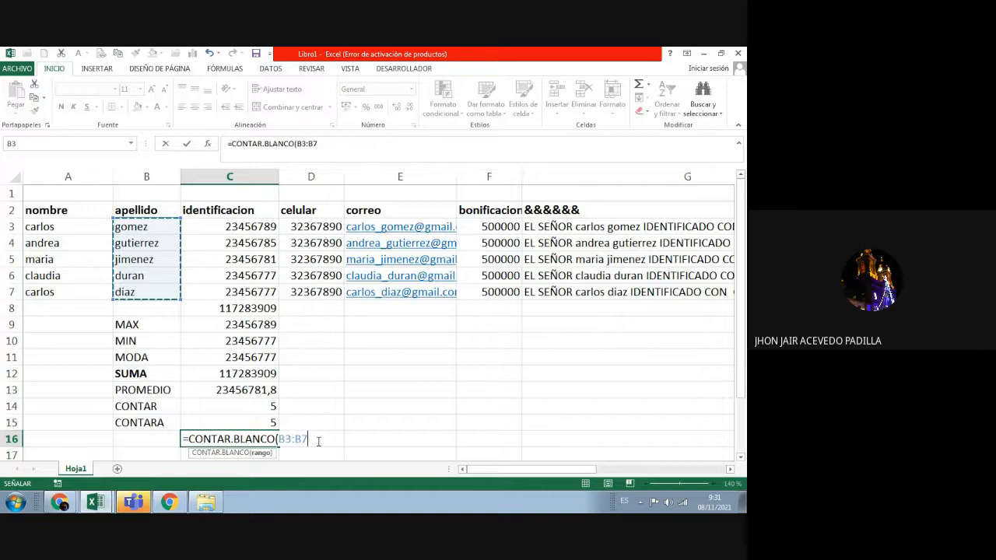
key("Return")
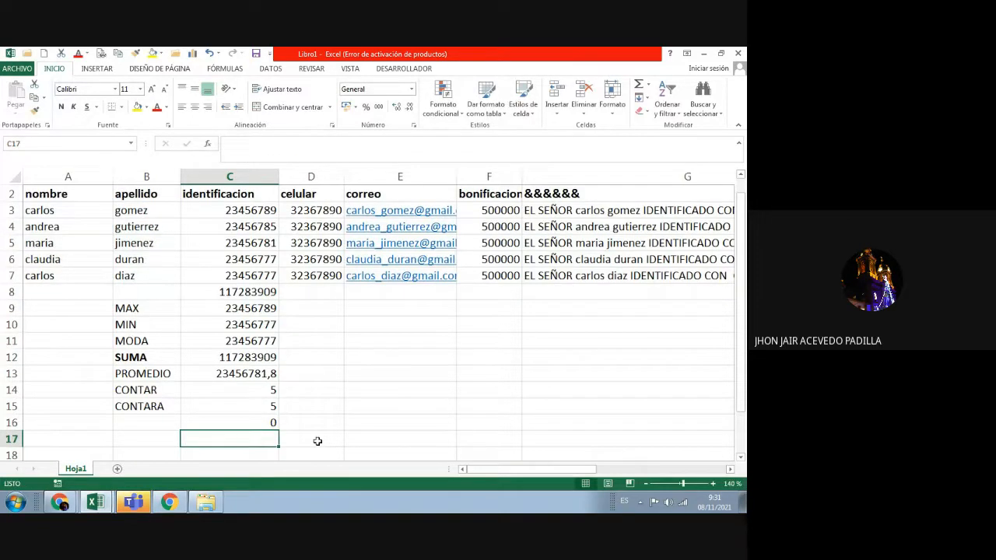
Step: Clear the surname in B5 and confirm C16 shows 1 while CONTARA drops to 4
left_click(157, 239)
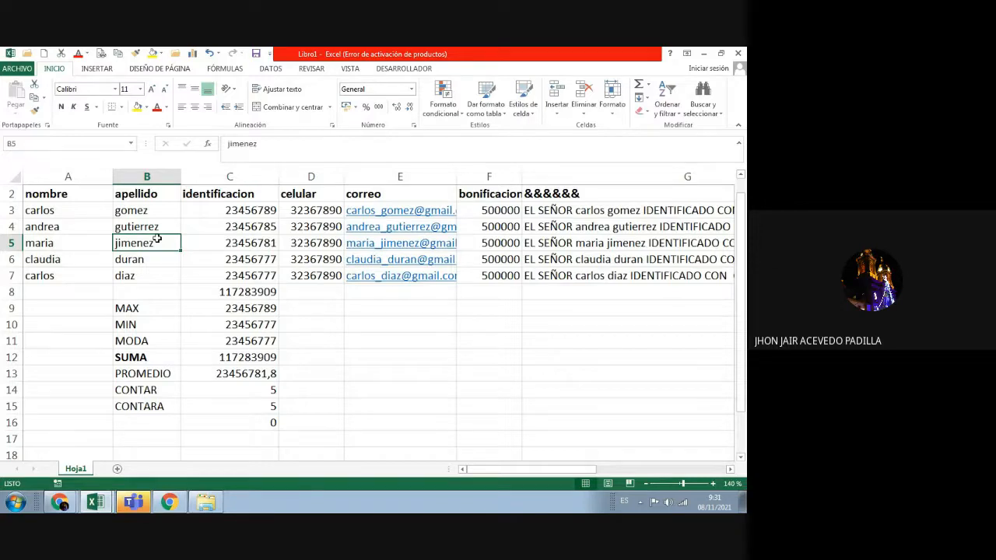
key("Delete")
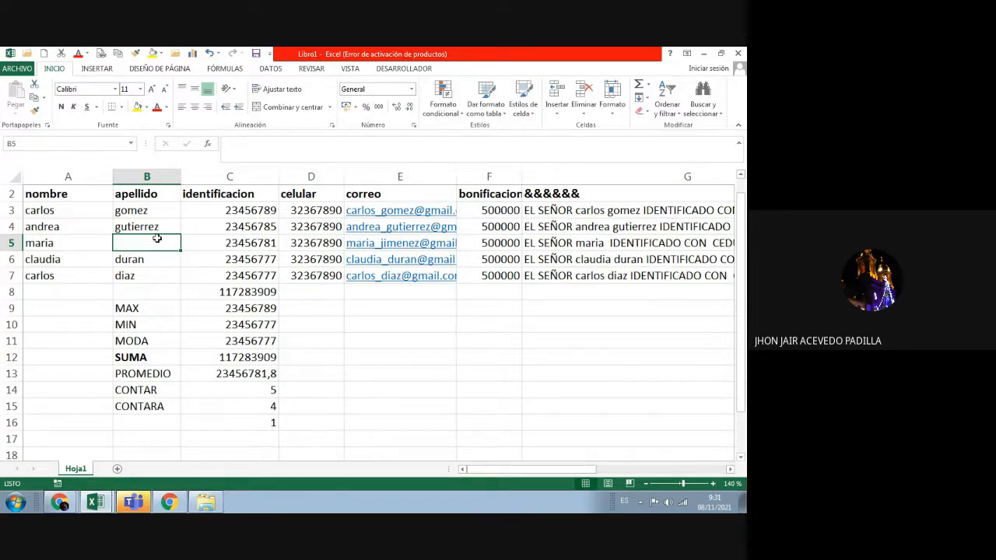
left_click(242, 422)
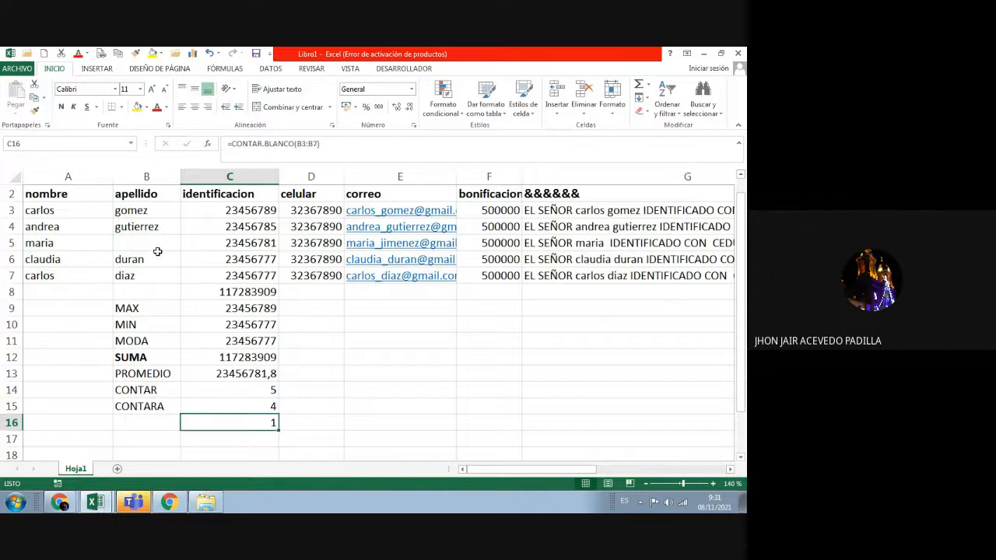
left_click(224, 400)
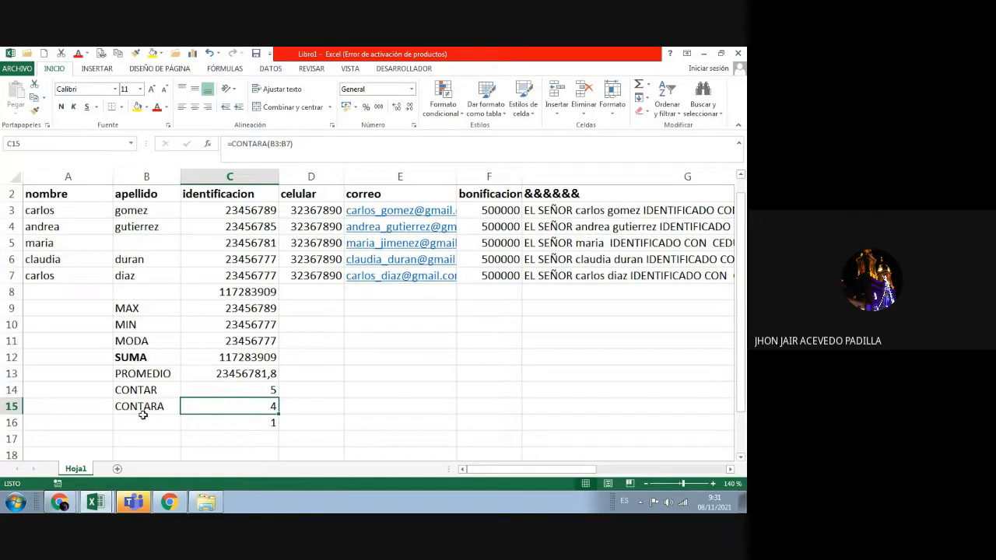
left_click(164, 406)
left_click(234, 411)
left_click(159, 421)
Step: Label B16 CONTAR.BLANCO, widen column B to fit it, and fix a typo in the label
type("C")
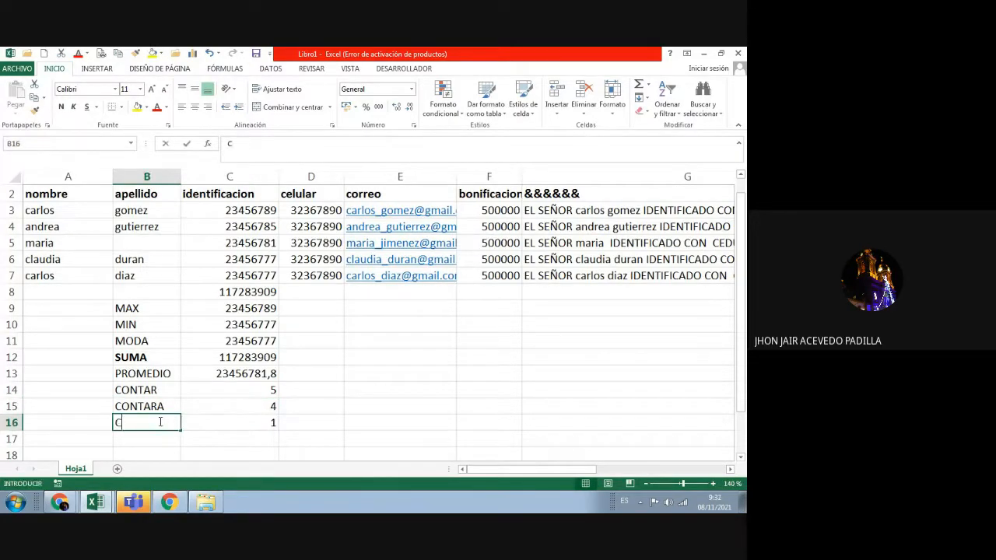
type("ONTAR.BLANCO")
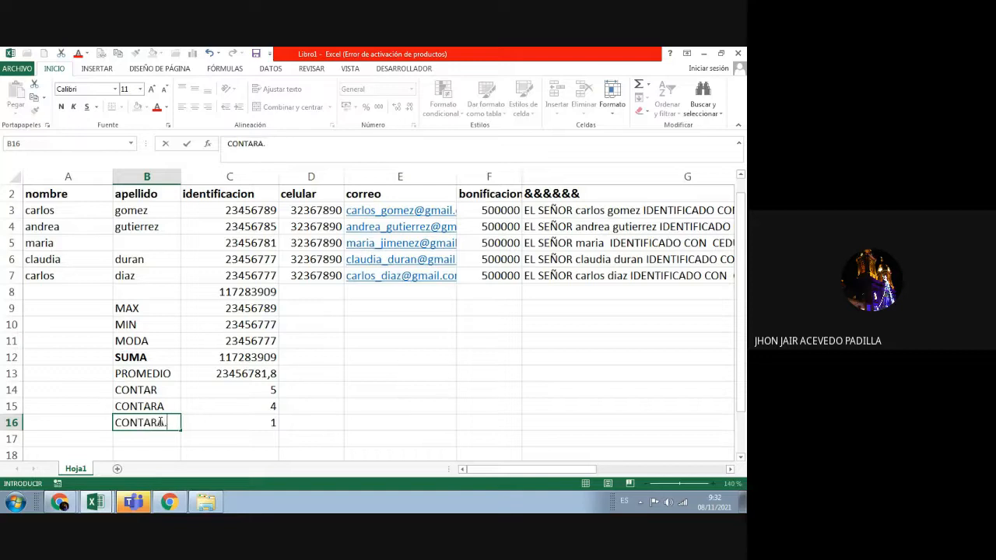
key("Return")
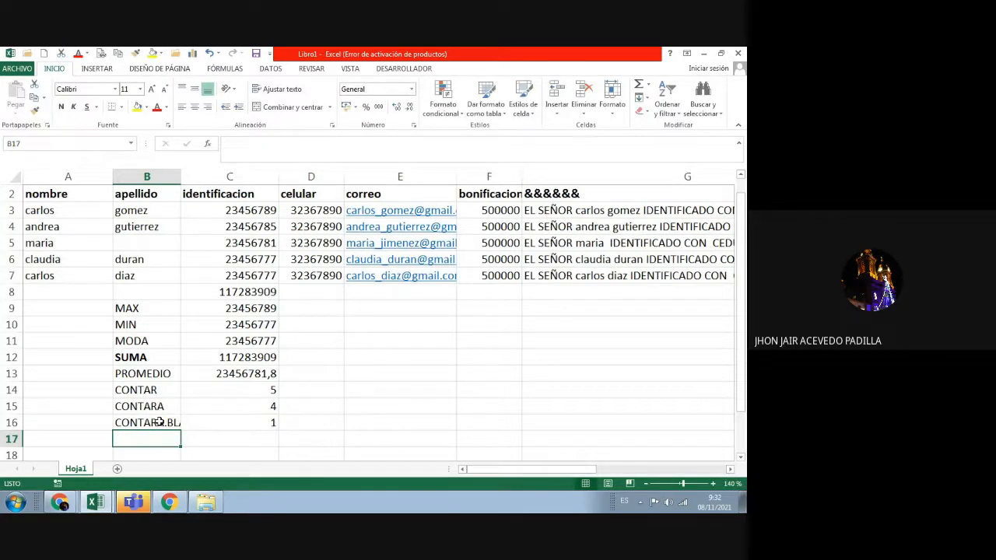
left_click_drag(180, 176, 230, 180)
left_click(210, 422)
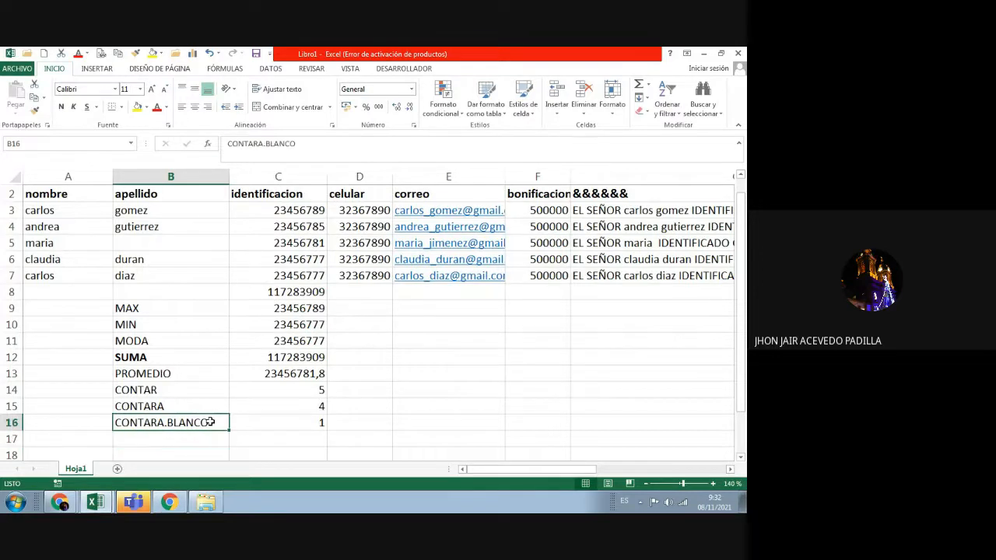
left_click(281, 418)
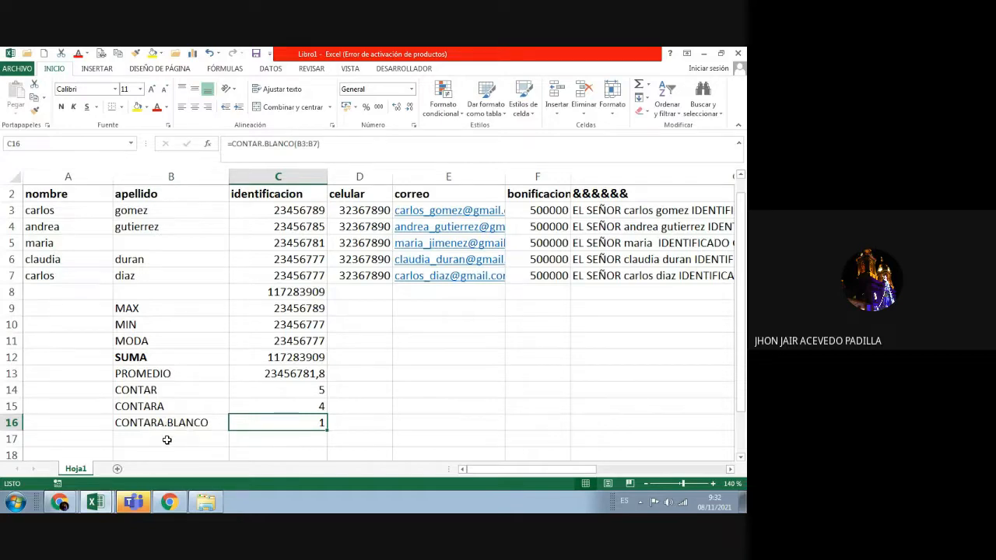
left_click(372, 386)
left_click(156, 426)
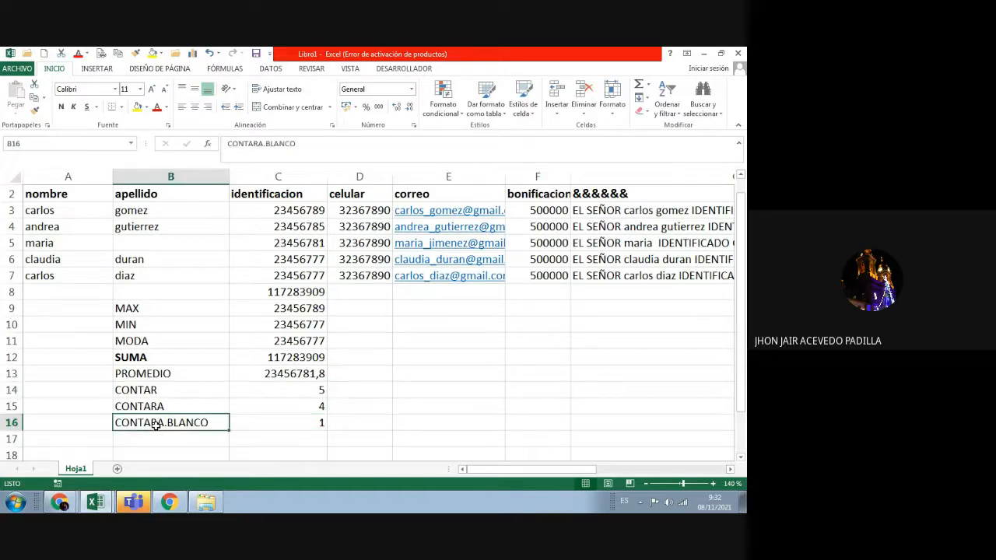
double_click(162, 425)
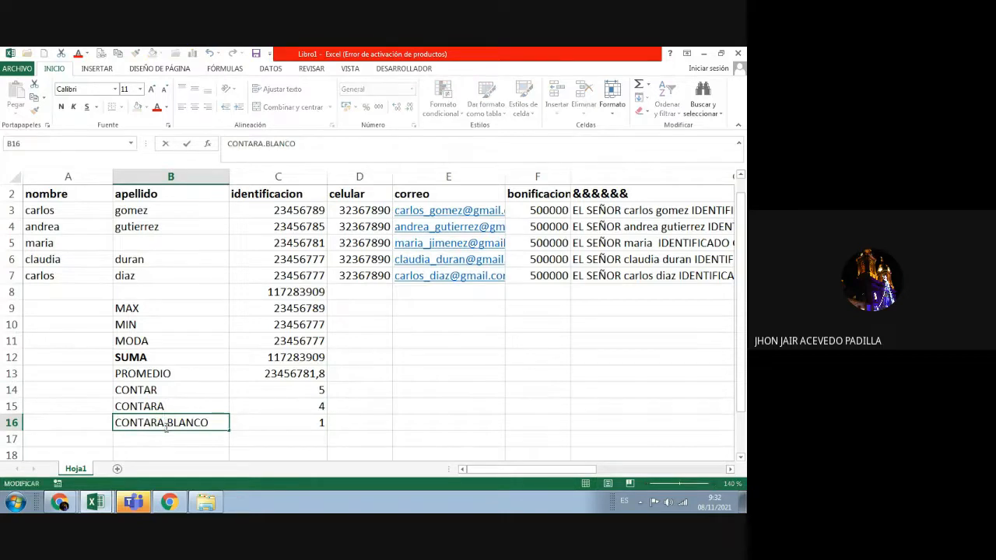
key("BackSpace")
key("Return")
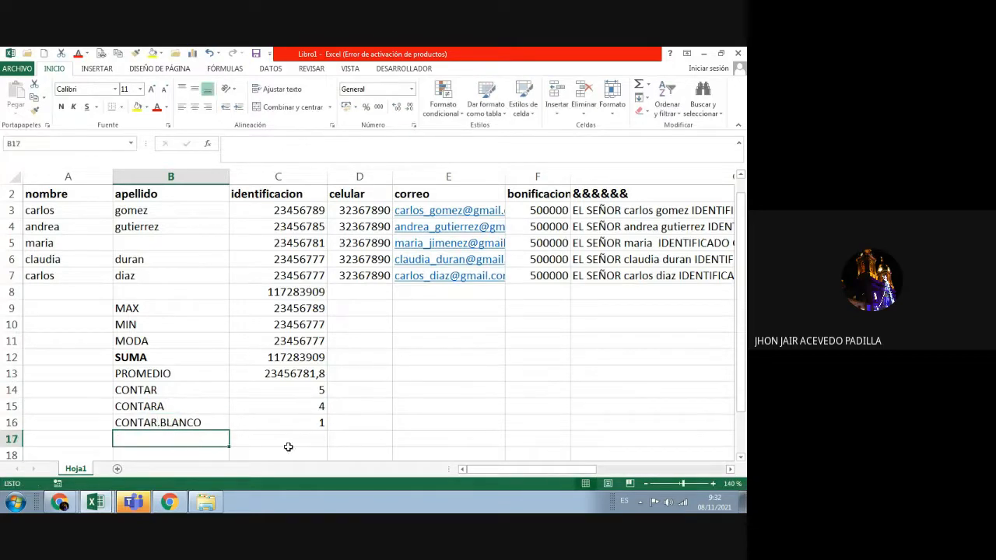
left_click(429, 376)
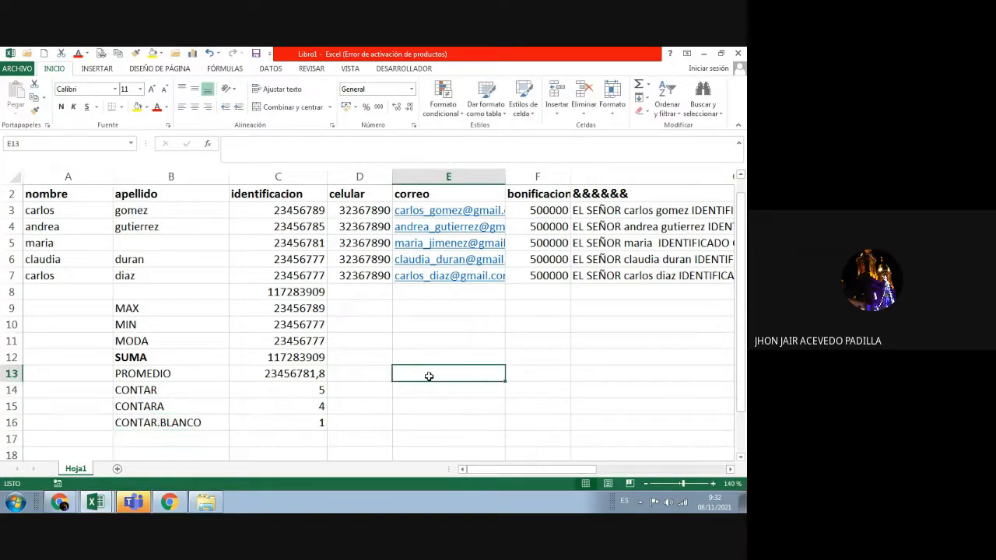
type("=CONTARA")
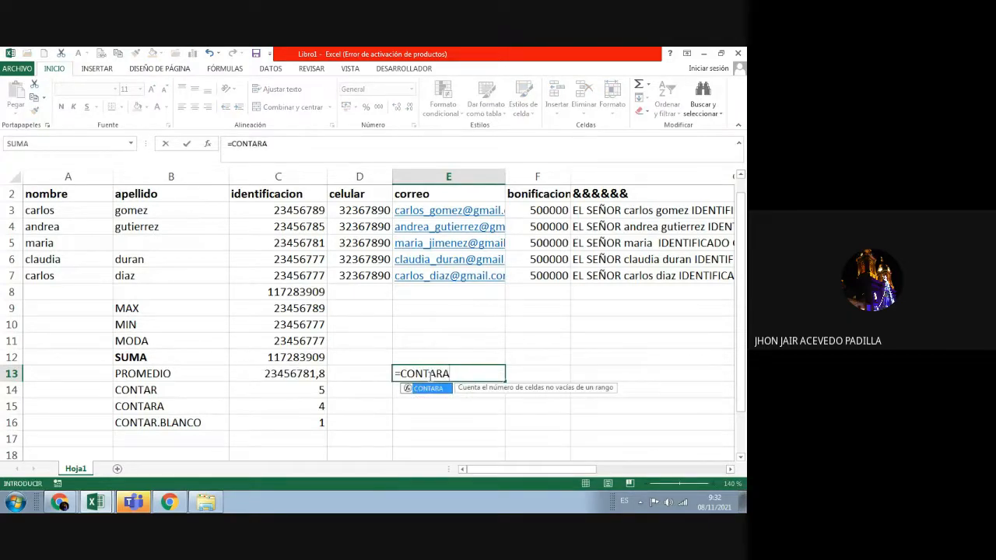
key("BackSpace")
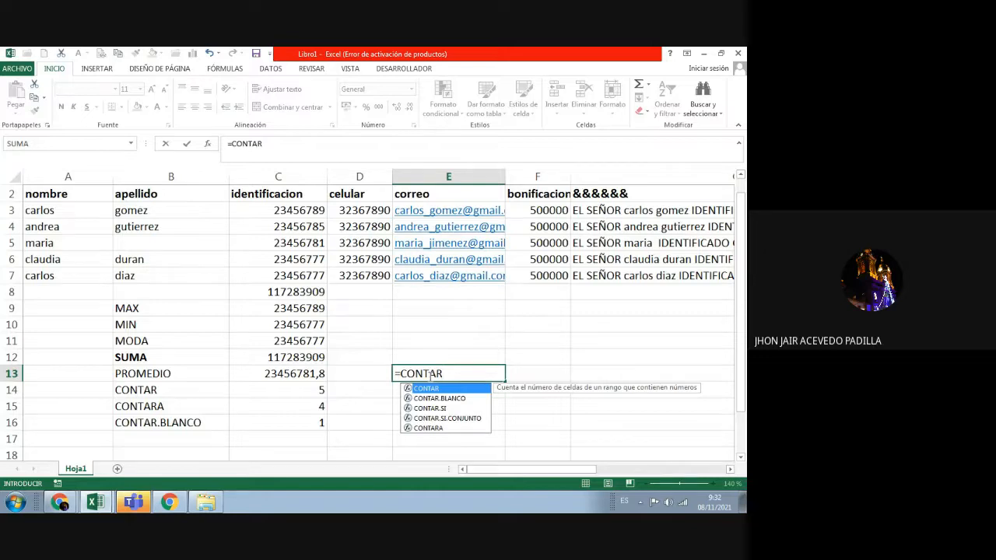
type("A")
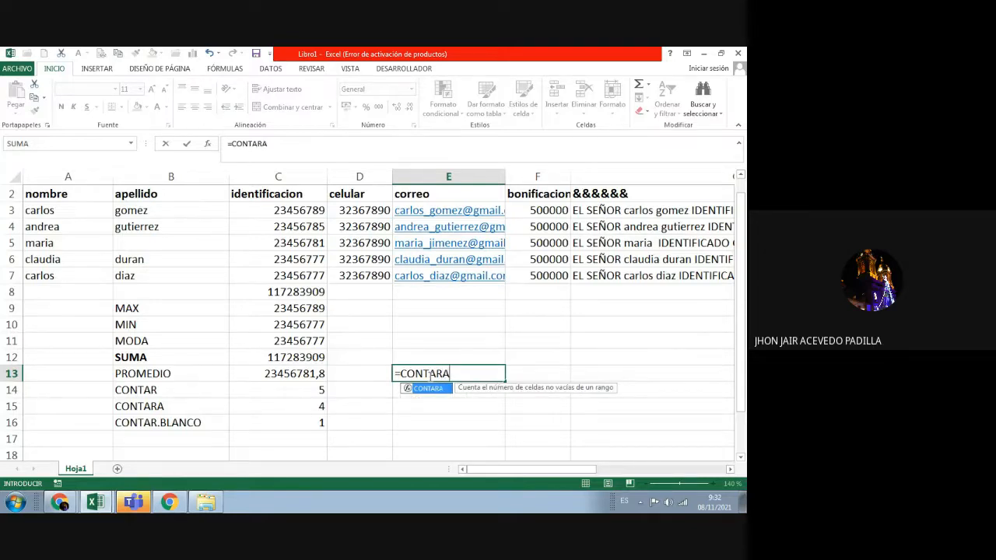
left_click(595, 360)
left_click(442, 375)
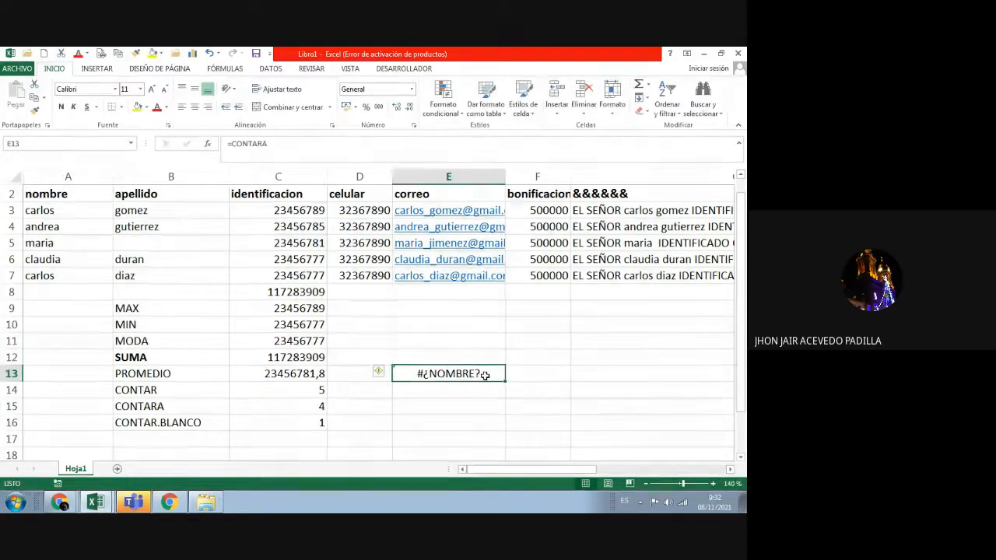
key("Delete")
left_click(470, 420)
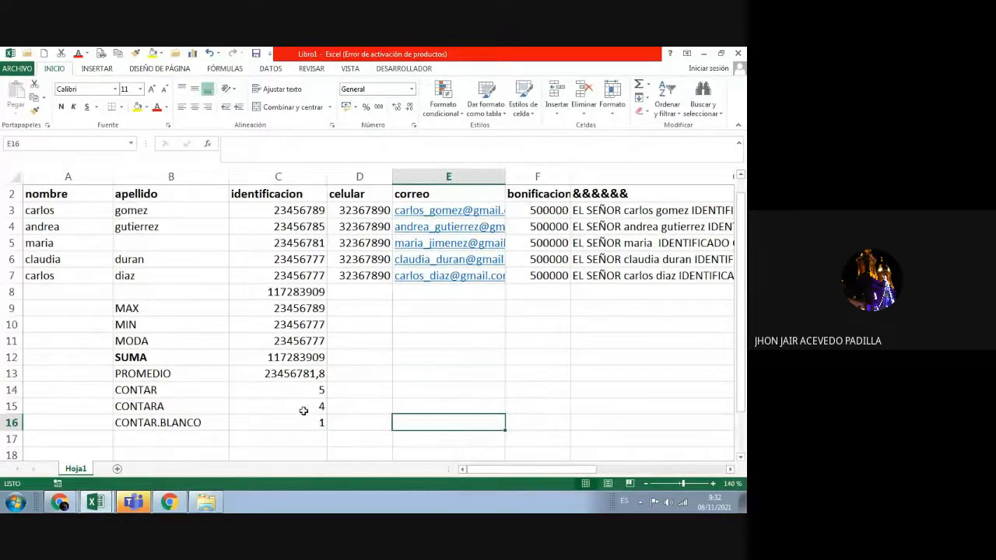
scroll(299, 409, "down", 3)
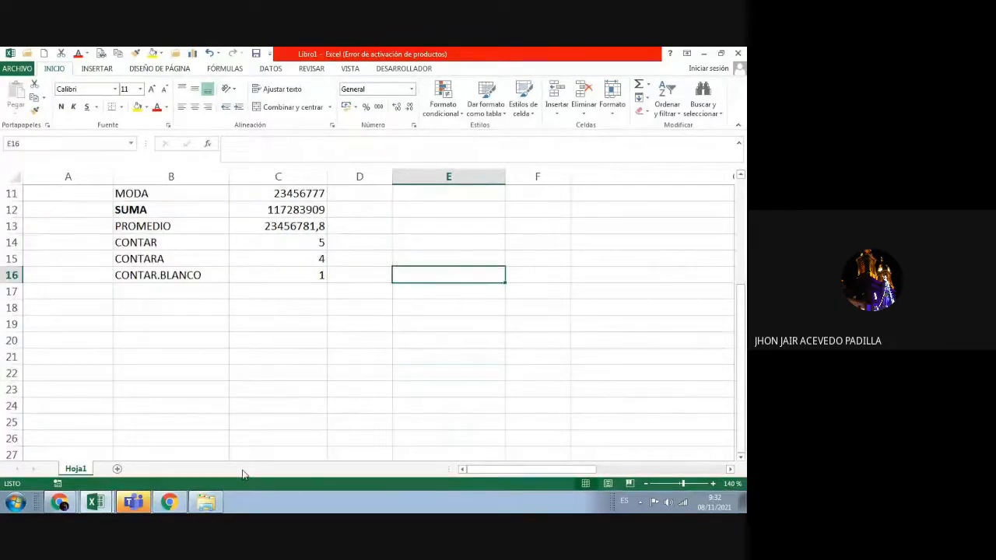
scroll(242, 459, "up", 2)
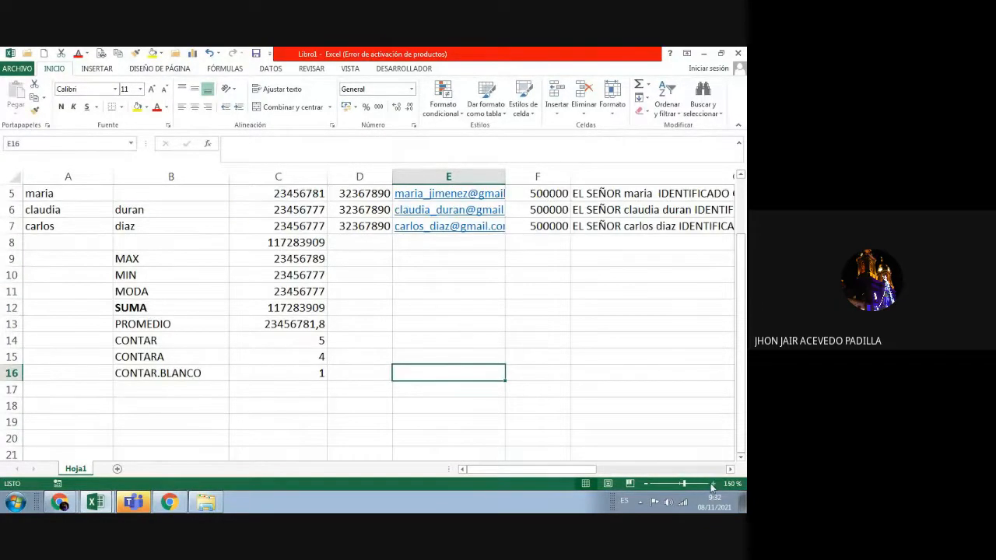
left_click(713, 483)
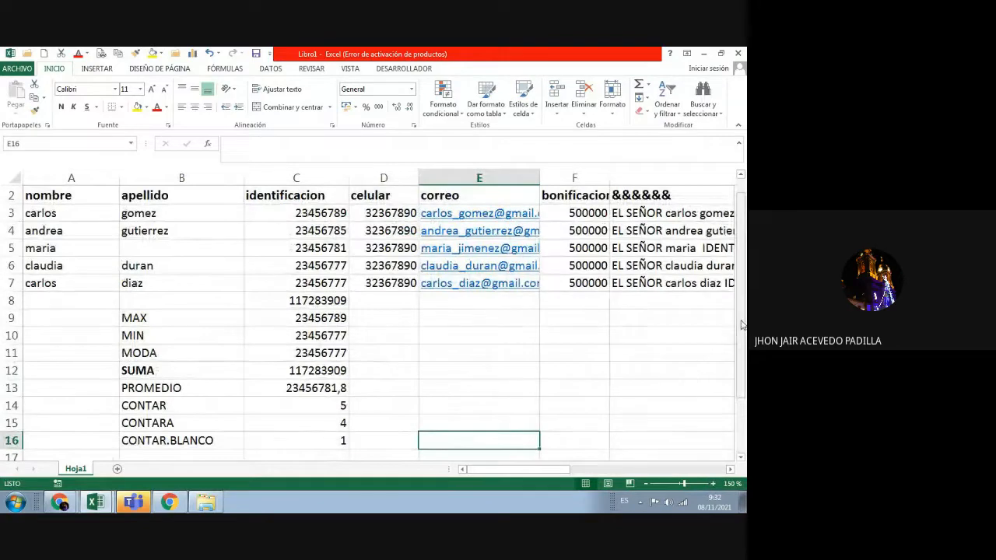
left_click_drag(741, 325, 741, 365)
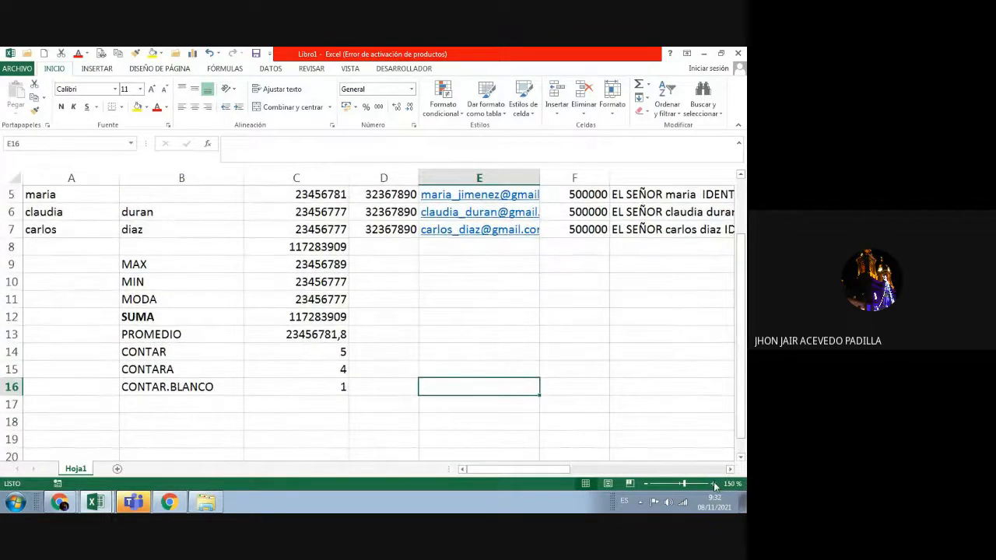
Step: Zoom to 160%, start changing C16's range, then cancel to keep =CONTAR.BLANCO(B3:B7)
left_click(713, 484)
left_click_drag(741, 342, 742, 399)
left_click(337, 363)
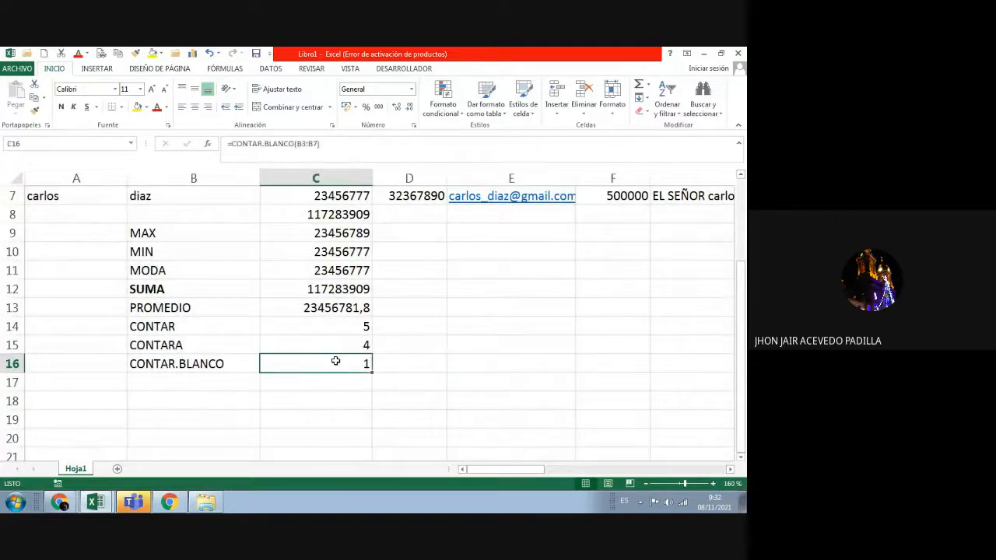
left_click(298, 144)
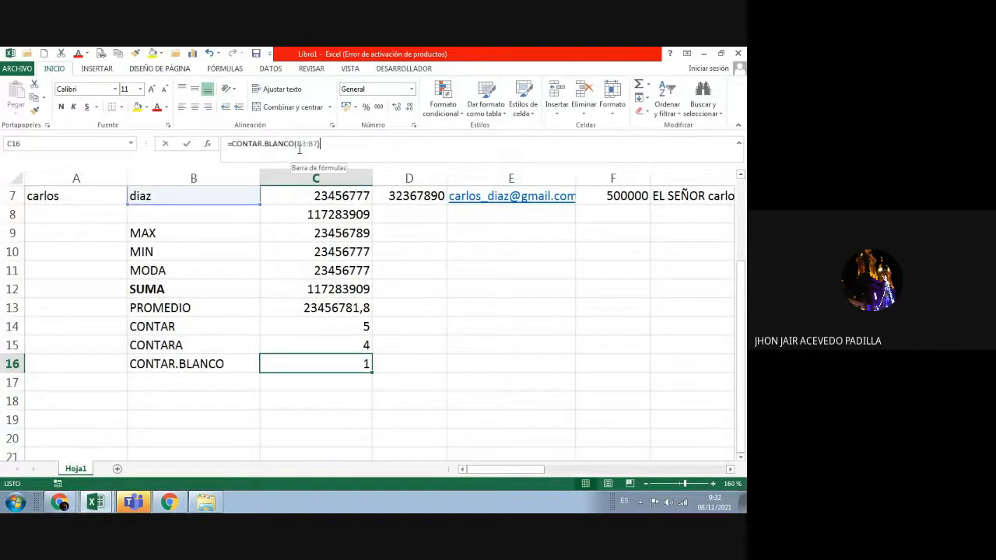
left_click_drag(298, 145, 319, 145)
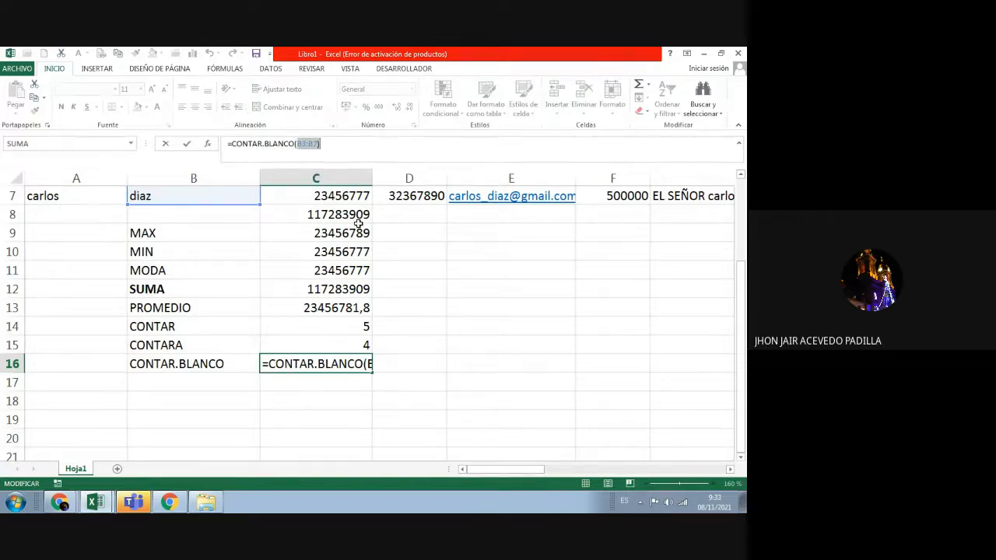
left_click(427, 334)
key("Escape")
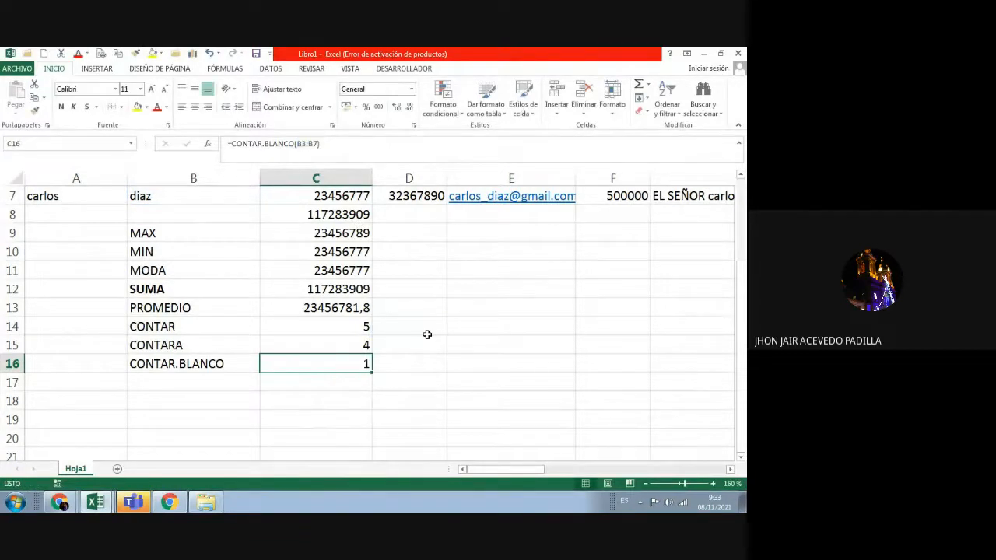
left_click(427, 335)
scroll(428, 336, "up", 2)
left_click(202, 254)
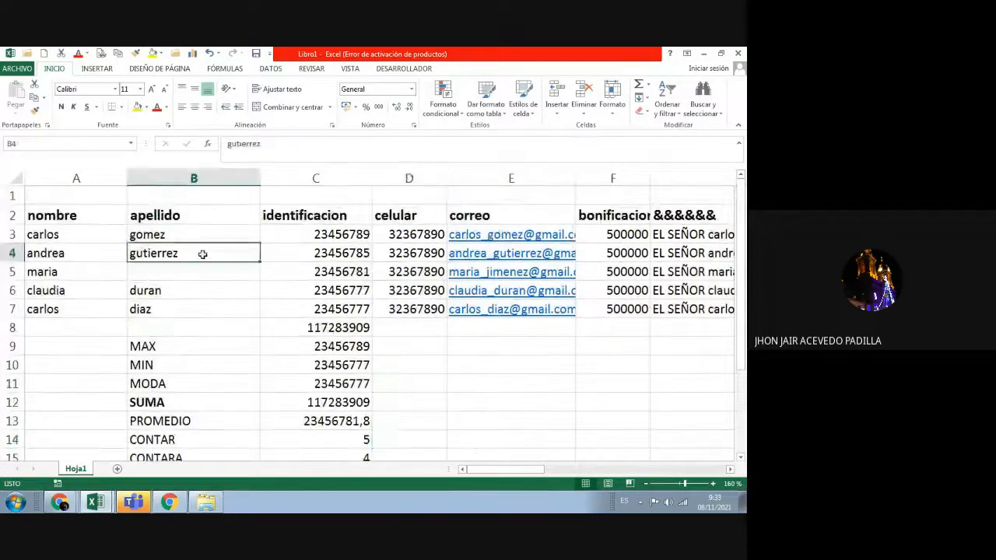
Step: Collapse the ribbon and replace the surname in B4 with placeholder text DRGDRGA
key("Delete")
scroll(222, 291, "down", 1)
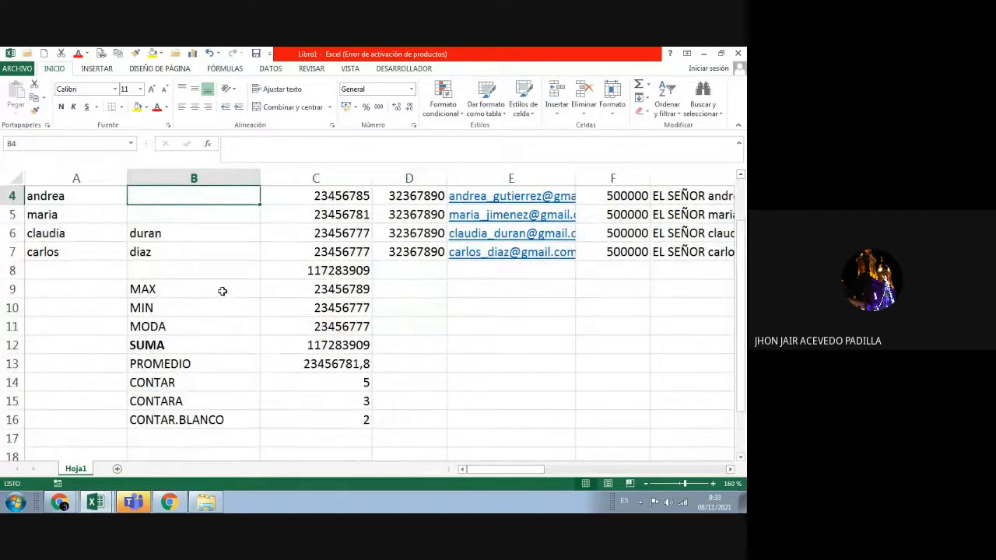
scroll(223, 291, "up", 1)
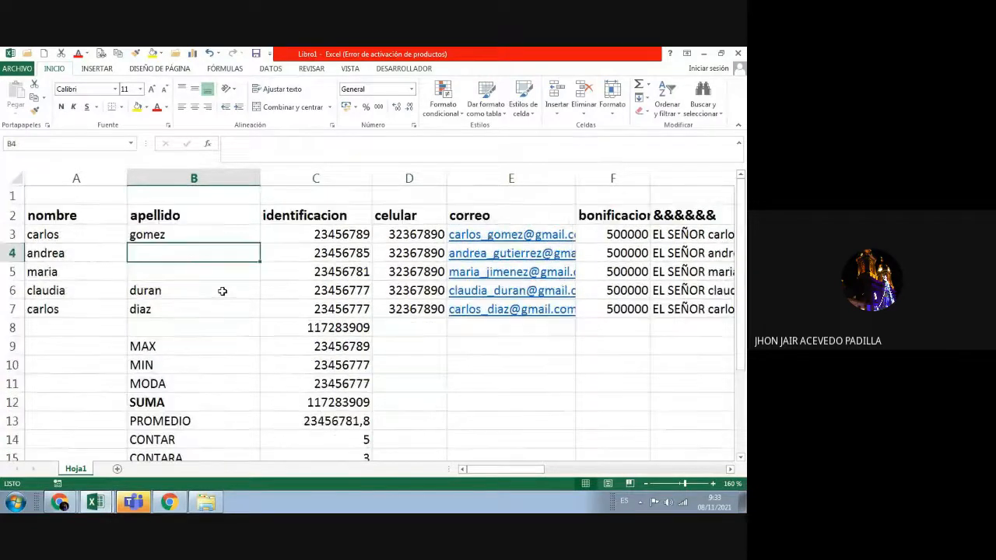
left_click(739, 127)
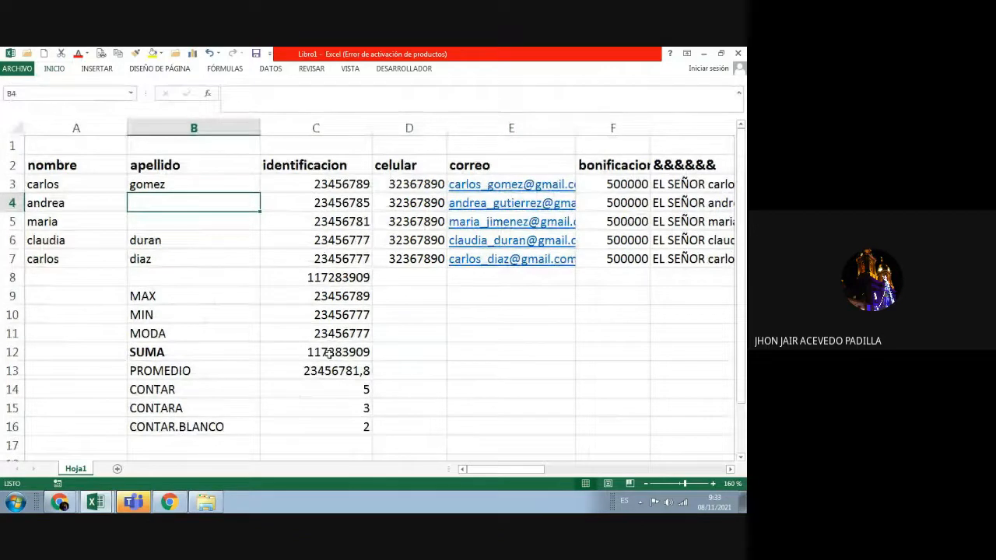
type("DRGDRGA")
key("Return")
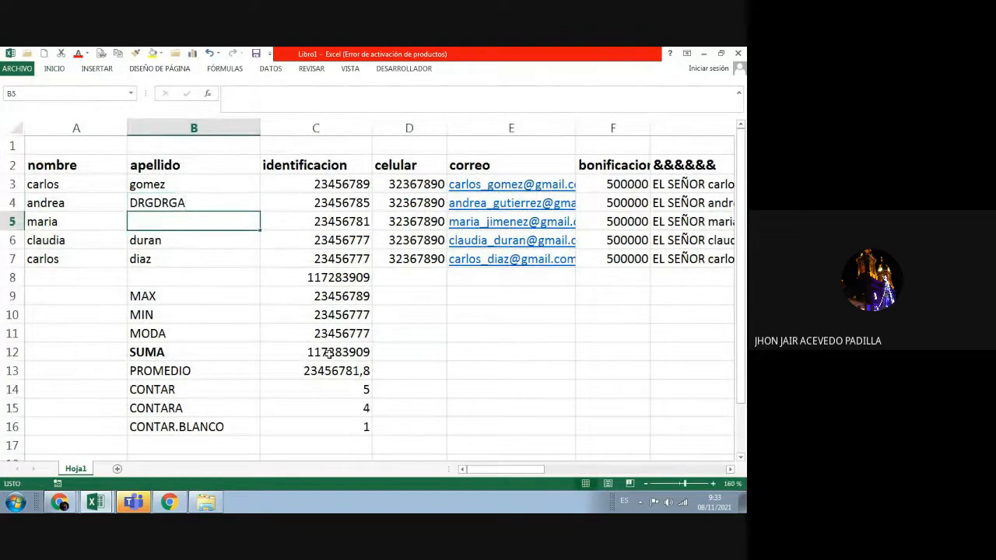
Step: Change the ID in C5 to 123455688 and check the updated PROMEDIO and CONTAR results
left_click(329, 220)
type("UJFGJ")
key("BackSpace")
key("BackSpace")
key("BackSpace")
key("BackSpace")
key("BackSpace")
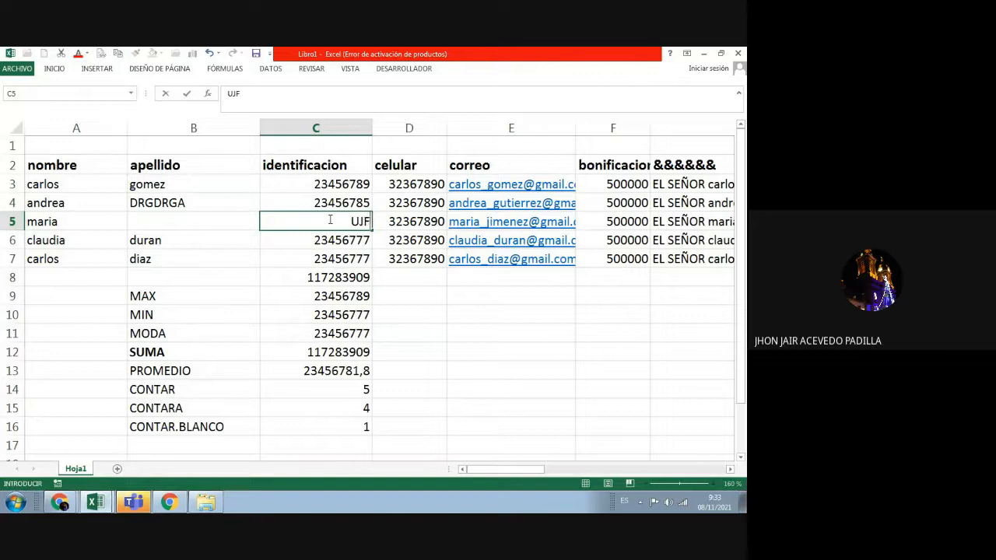
type("123455688")
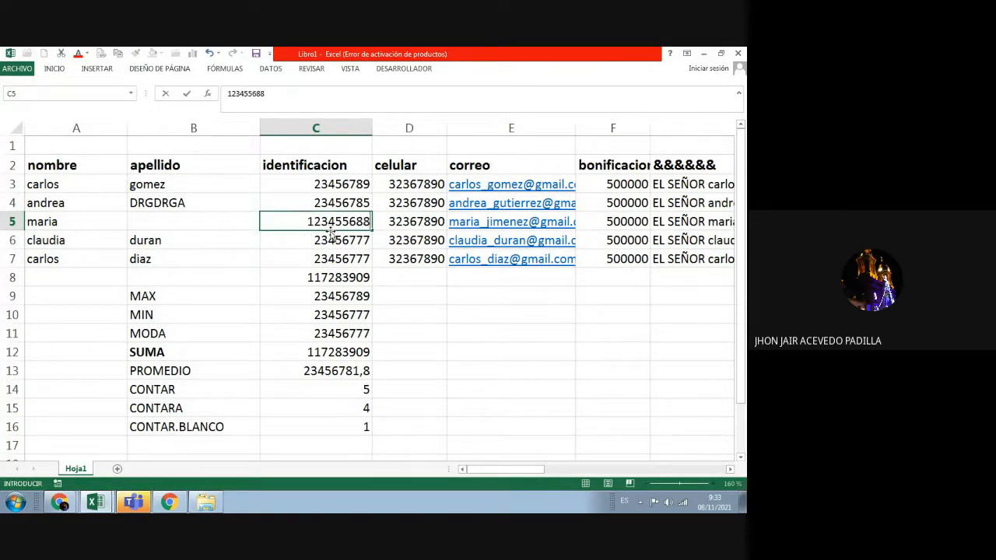
key("Return")
left_click(365, 373)
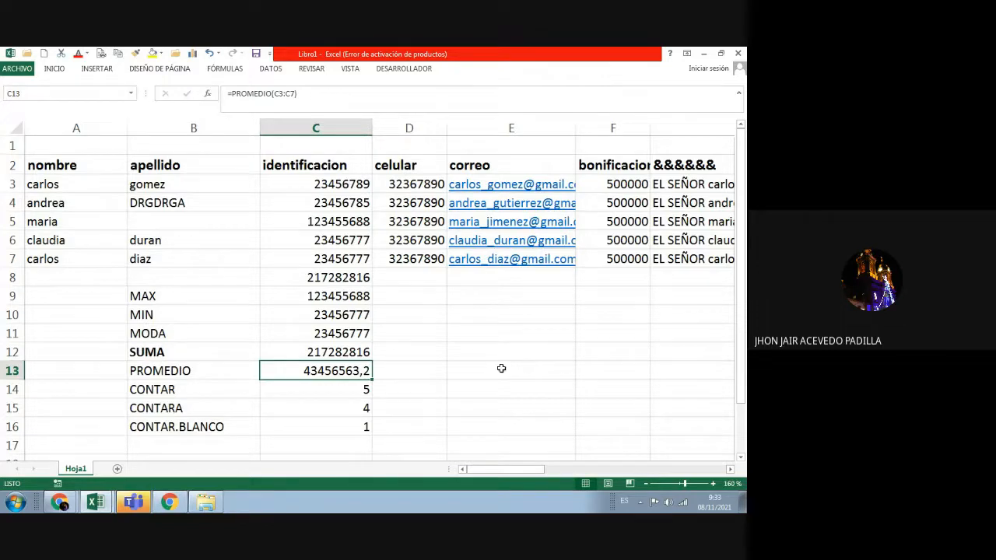
left_click(330, 391)
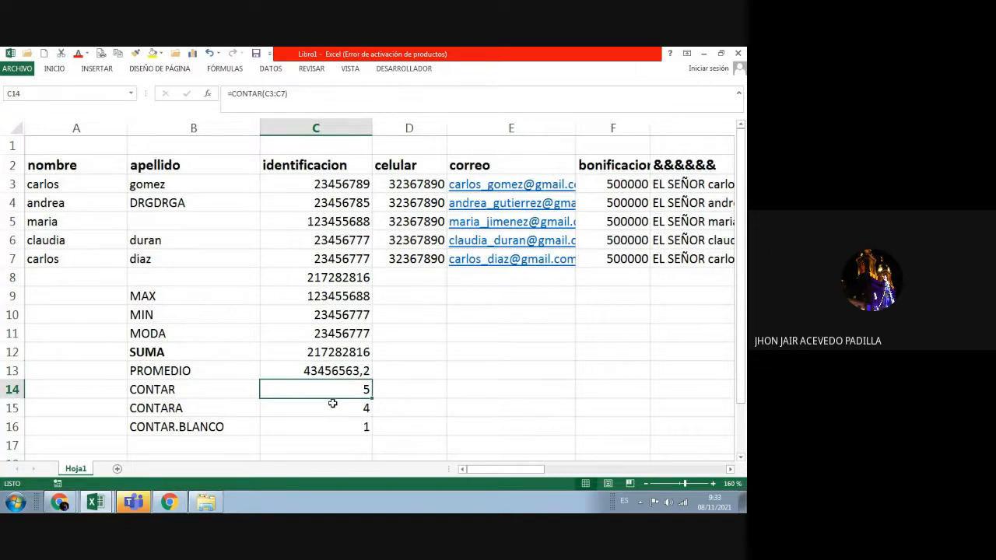
left_click(158, 226)
key("BackSpace")
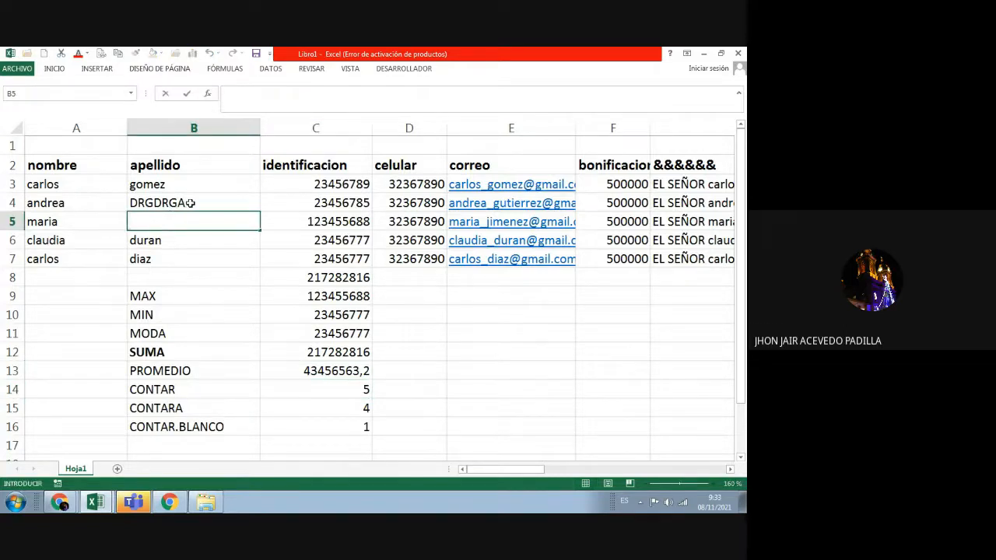
Step: Restore the original surname in B4 and enter another surname in B5
left_click(190, 203)
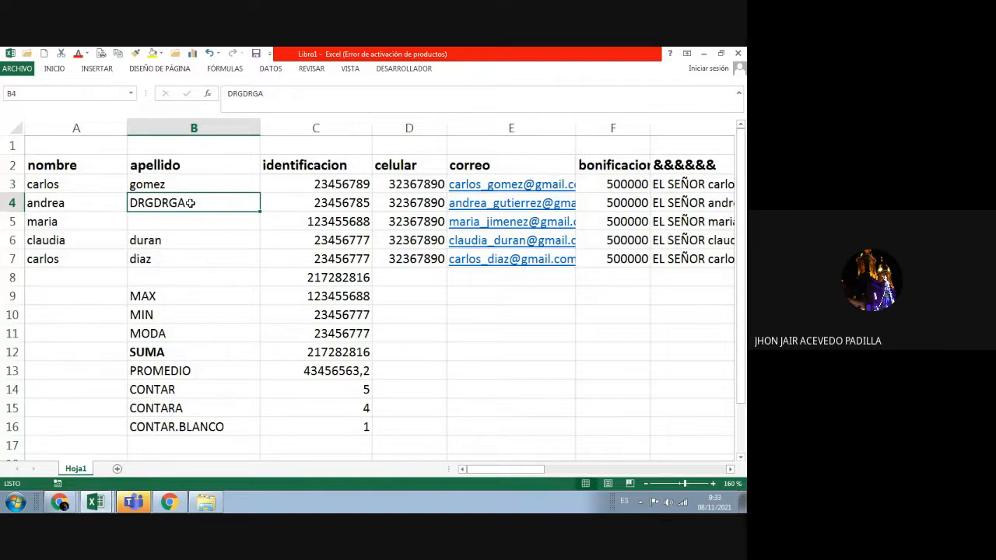
type("gutierrez")
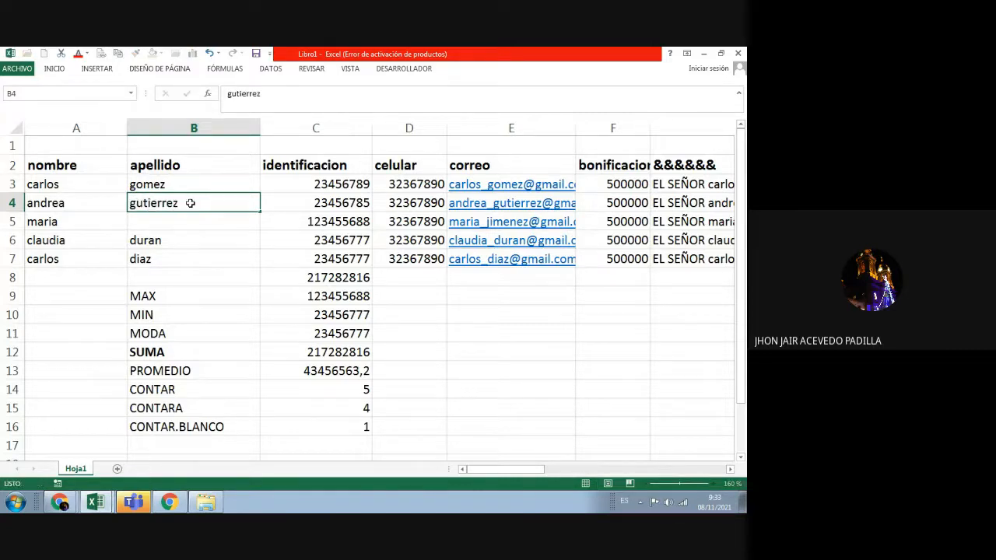
key("Return")
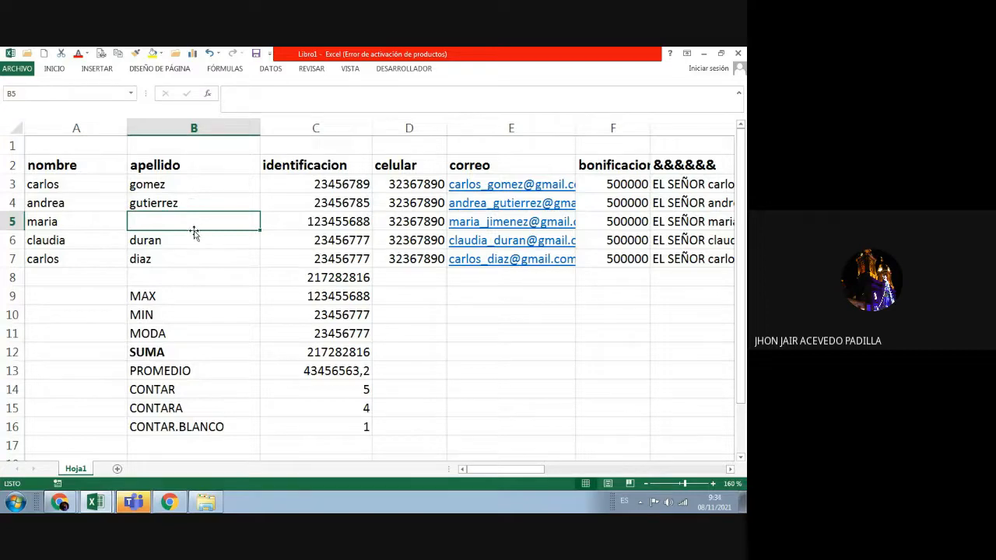
type("lopez")
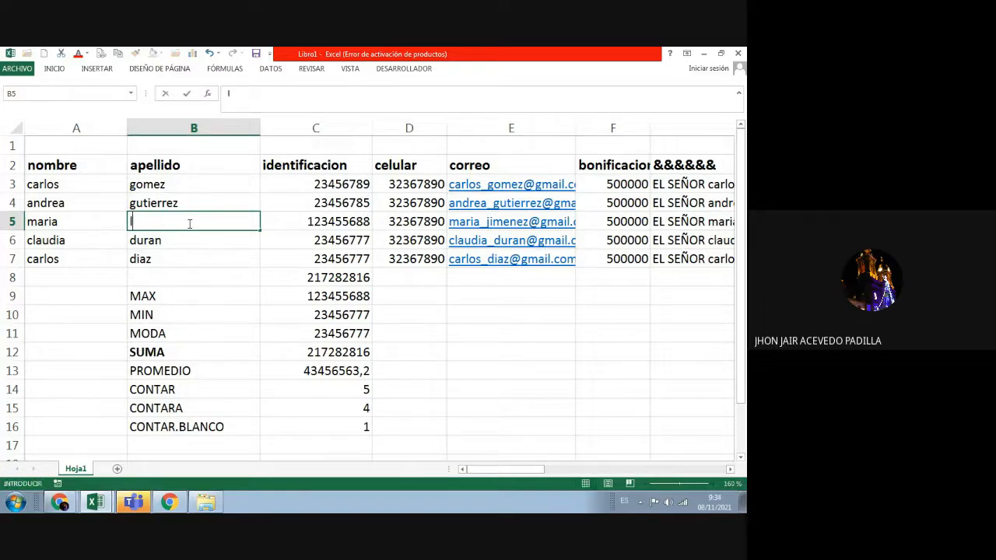
key("Return")
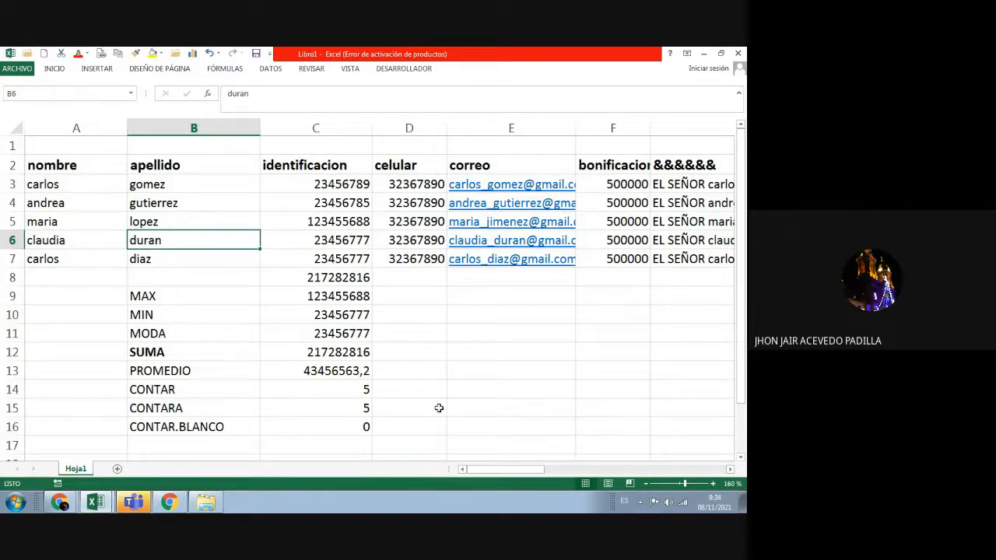
Step: Zoom the sheet out to 130% and select cell A21 below the data
scroll(439, 408, "down", 2)
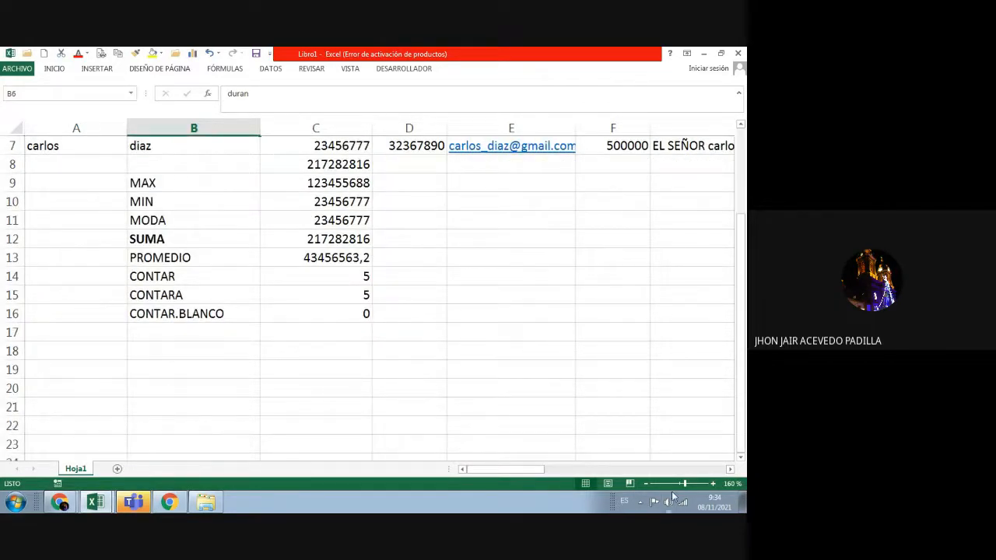
left_click(646, 484)
left_click(646, 483)
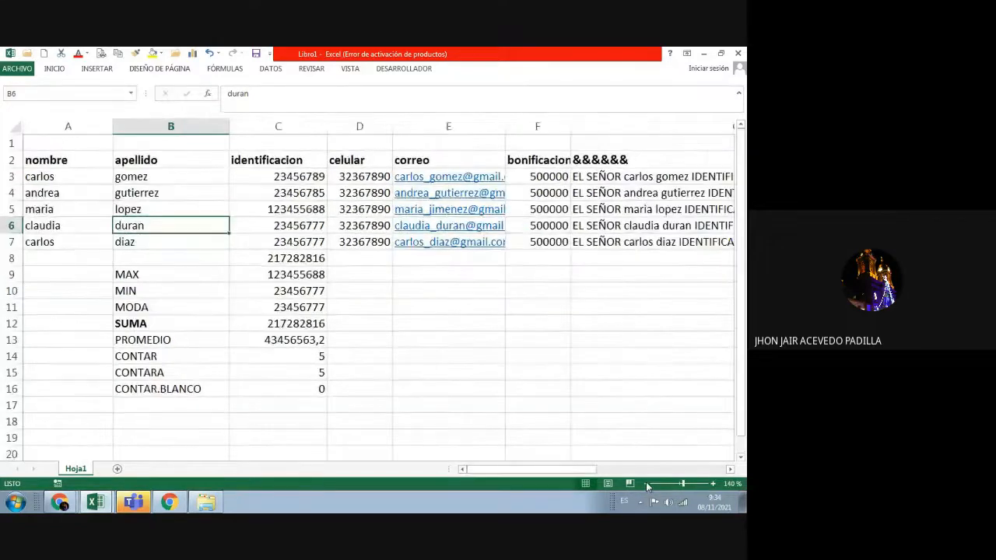
left_click(645, 483)
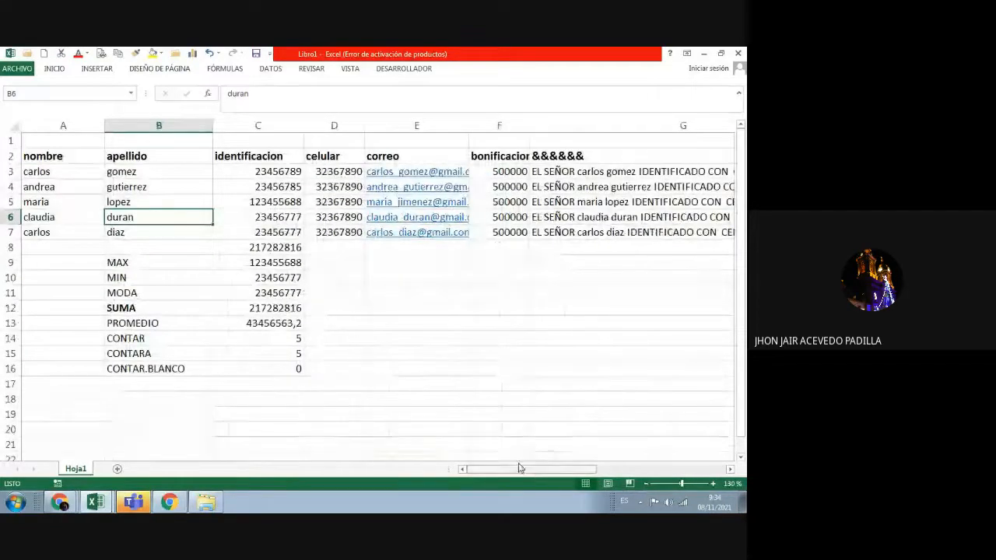
left_click(254, 444)
key("Left")
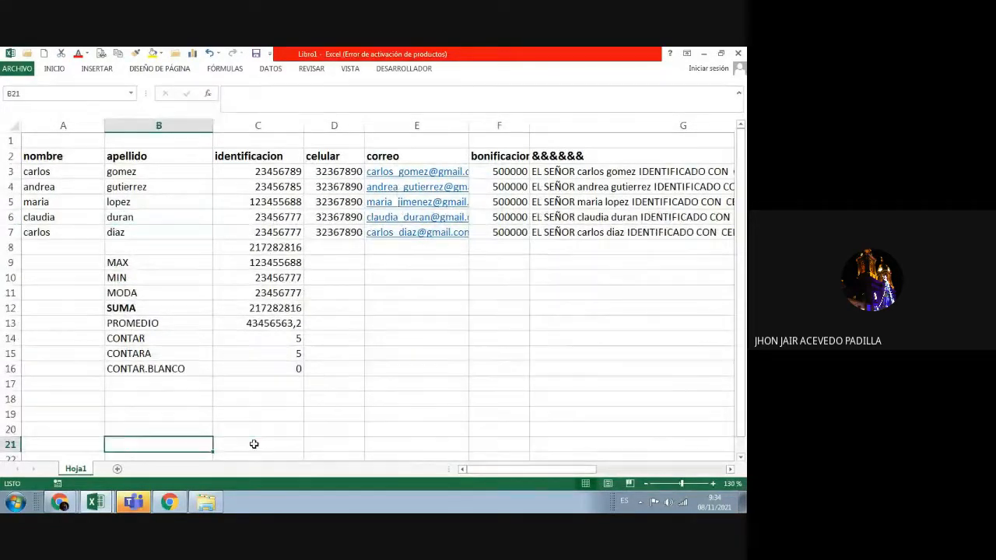
key("Left")
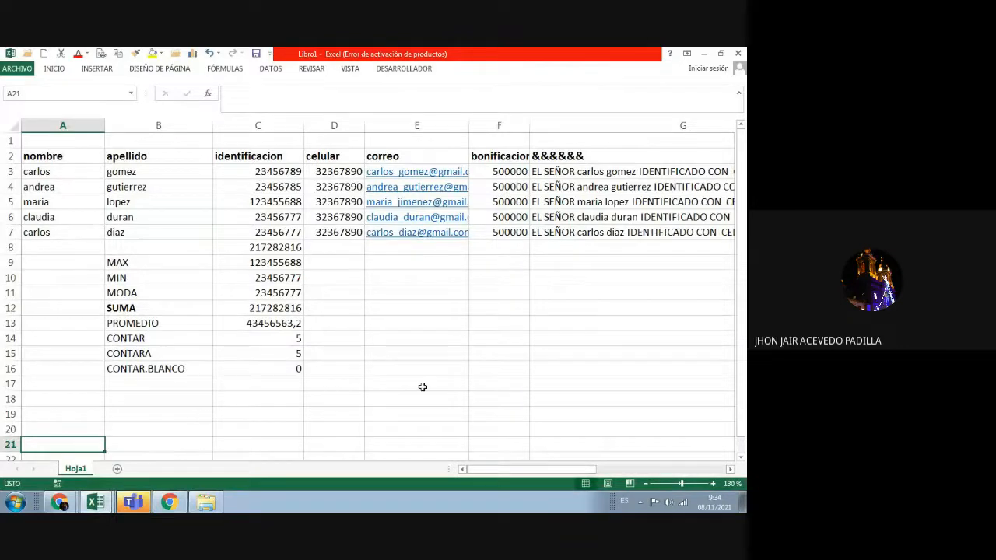
Step: Select the contact table A2:F7 and widen the correo column E
left_click(62, 156)
left_click_drag(63, 156, 500, 232)
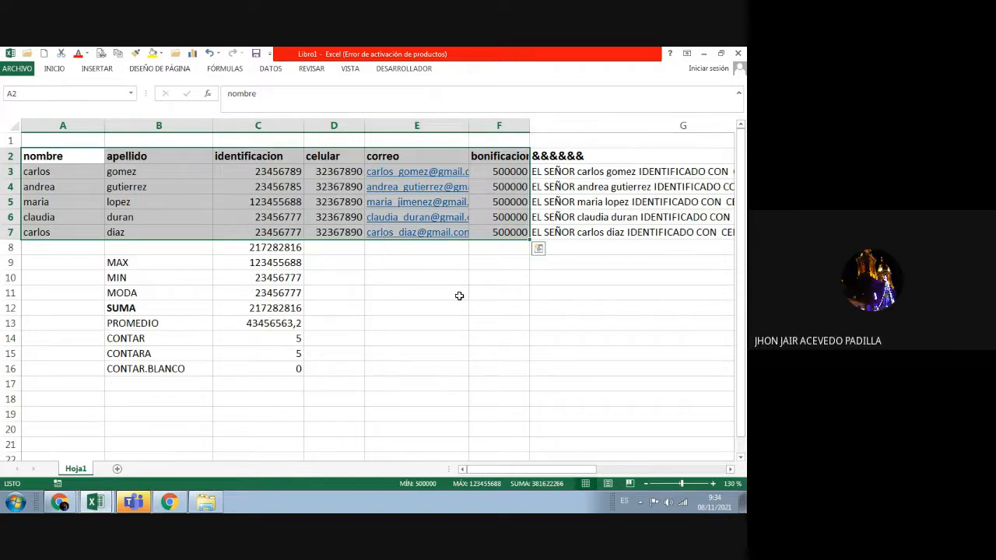
left_click_drag(470, 126, 477, 125)
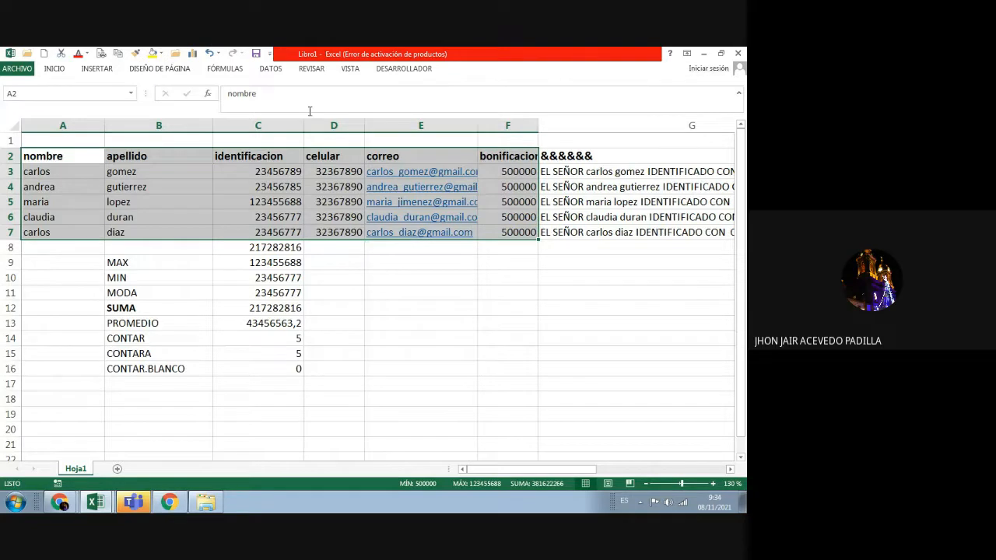
Step: Apply Todos los bordes from the Inicio Bordes menu to the selected table
left_click(55, 69)
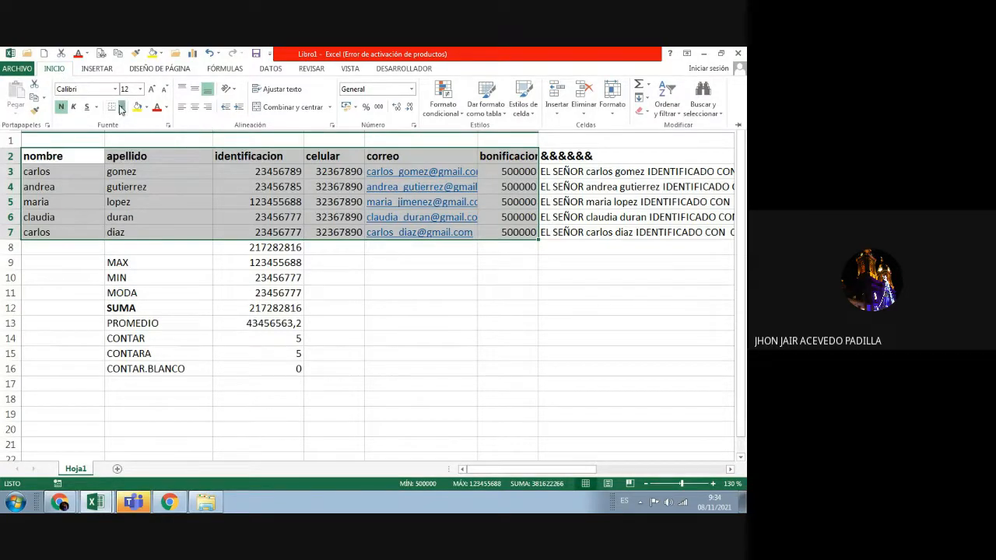
left_click(121, 108)
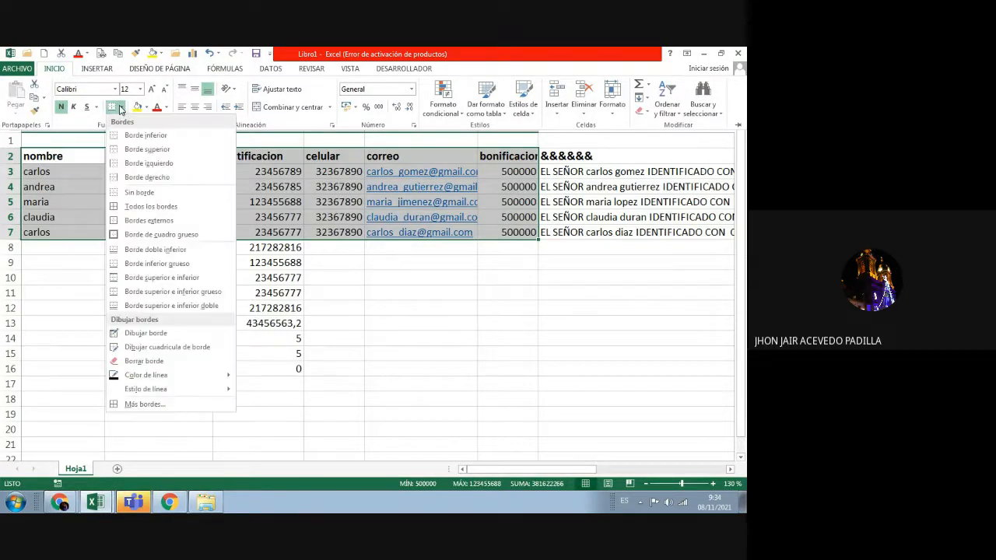
left_click(143, 207)
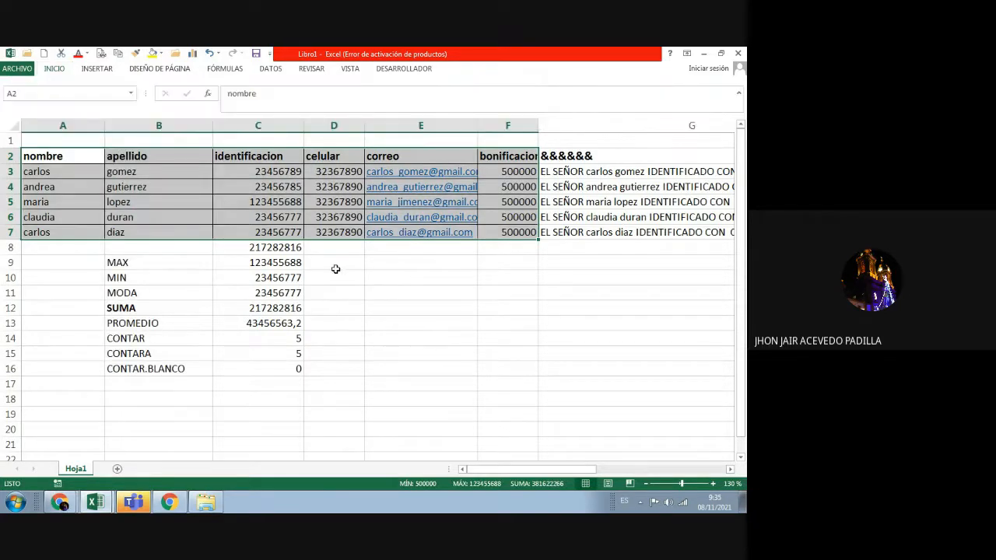
left_click(350, 312)
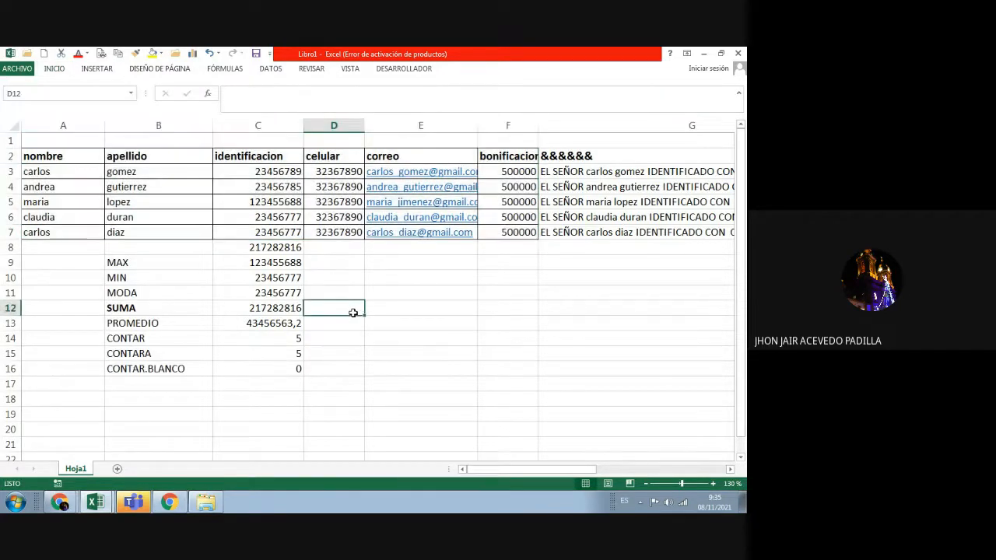
Step: Give header cells A2:E2 a yellow fill and dark font colour
left_click(79, 158)
left_click_drag(78, 157, 428, 227)
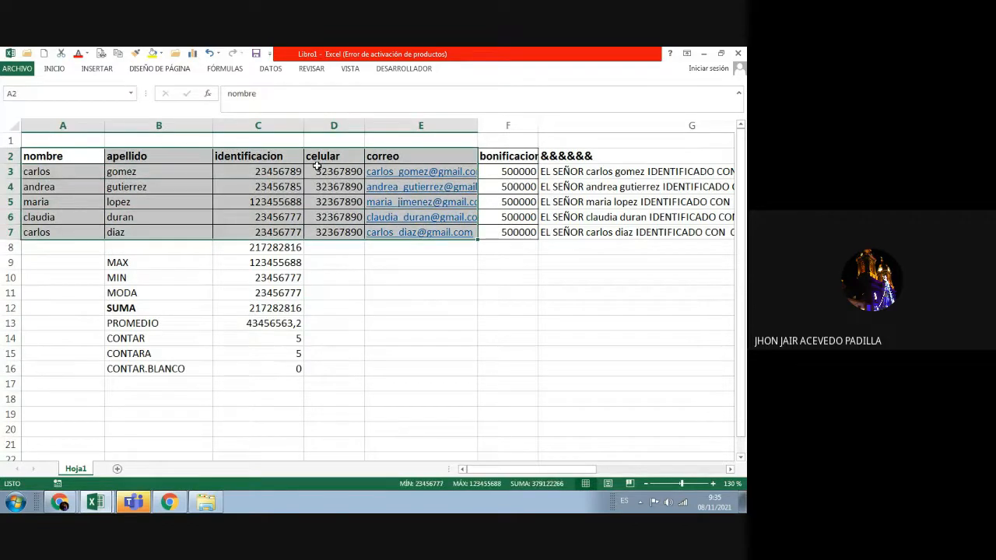
left_click(56, 70)
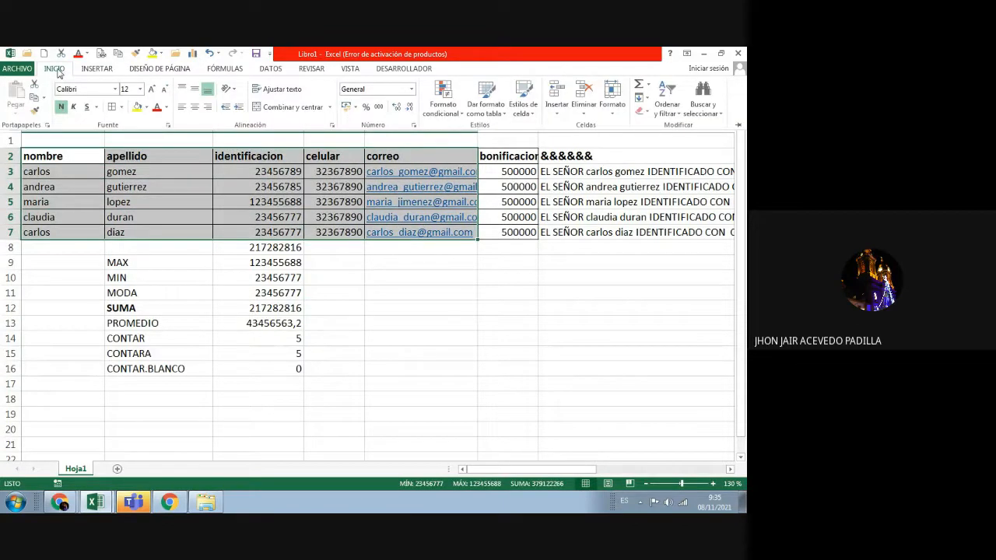
left_click(36, 149)
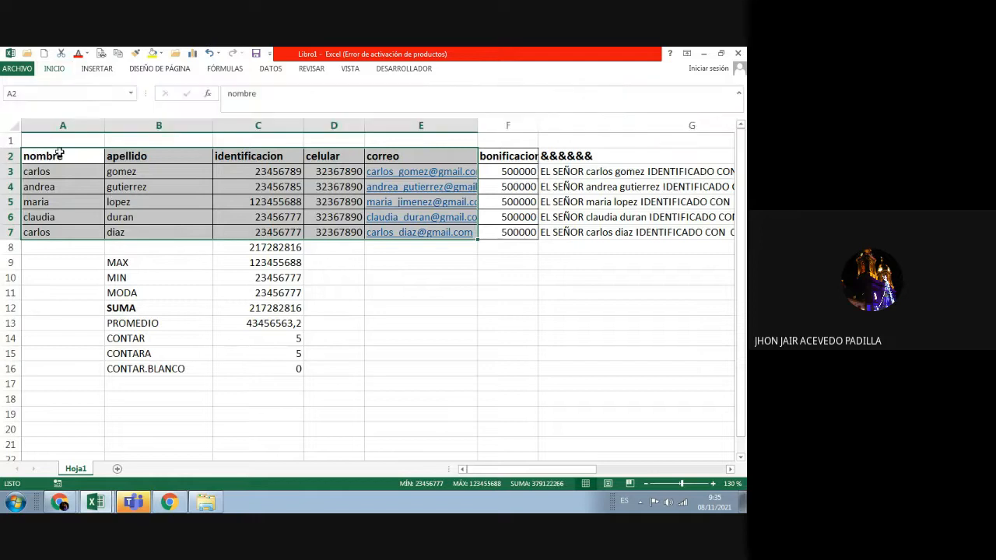
left_click_drag(58, 151, 427, 153)
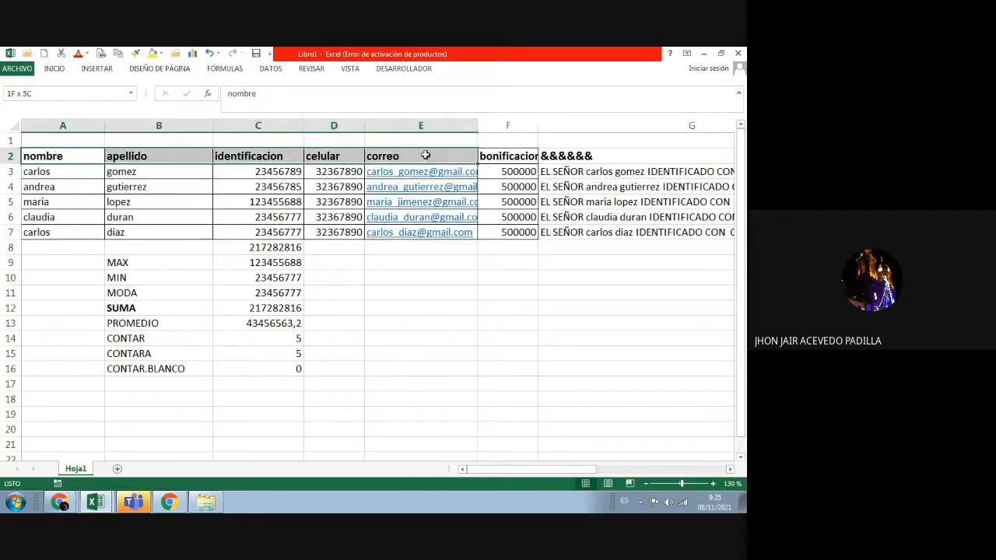
left_click(54, 69)
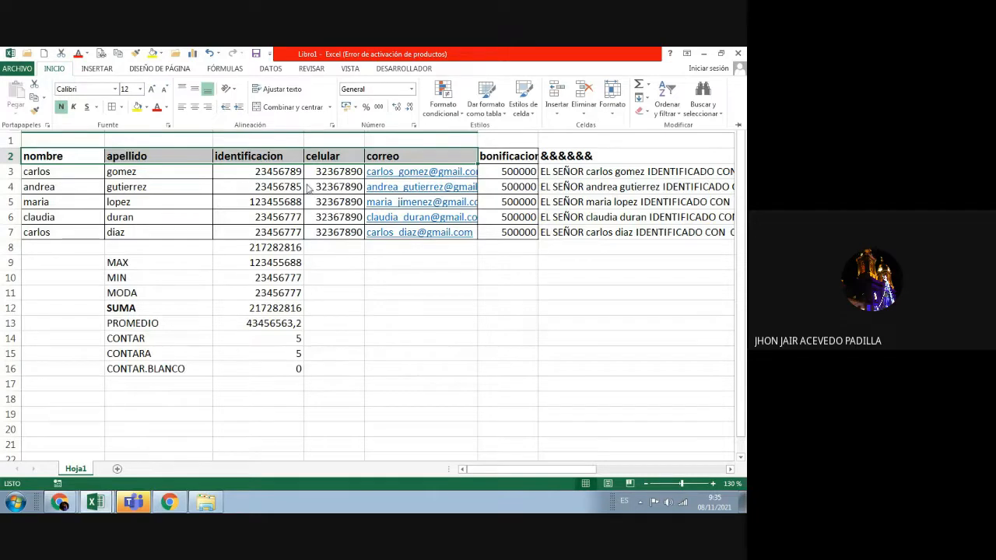
left_click(138, 107)
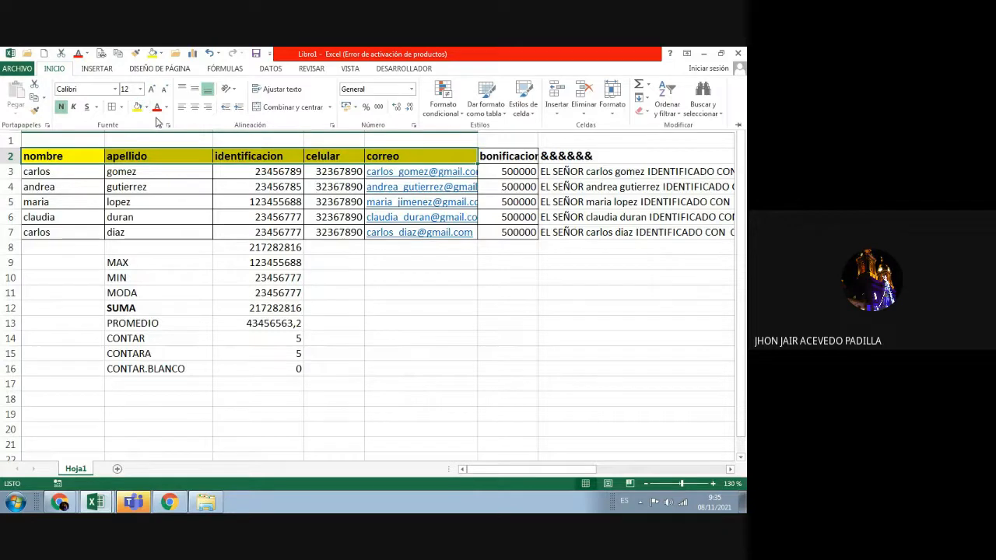
left_click(166, 108)
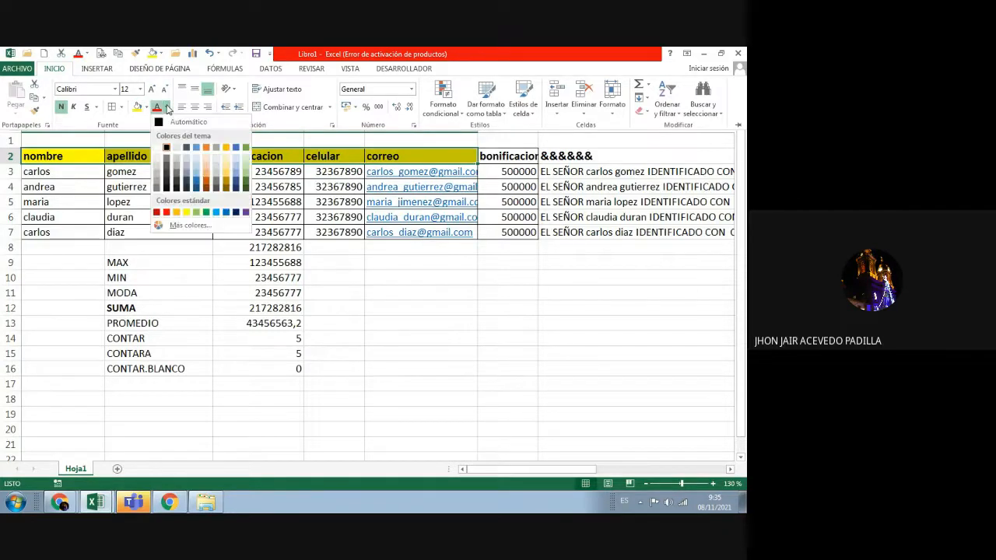
left_click(185, 147)
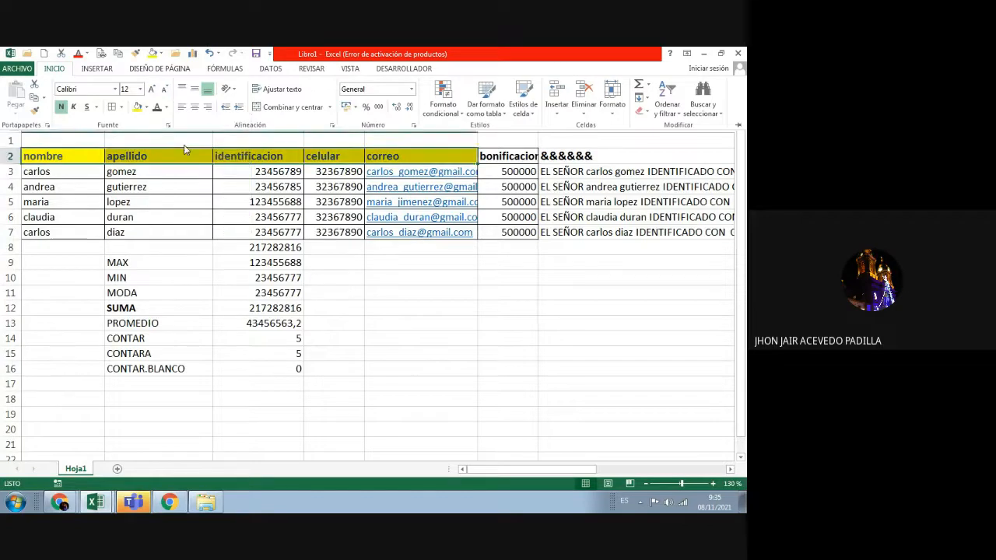
left_click(193, 248)
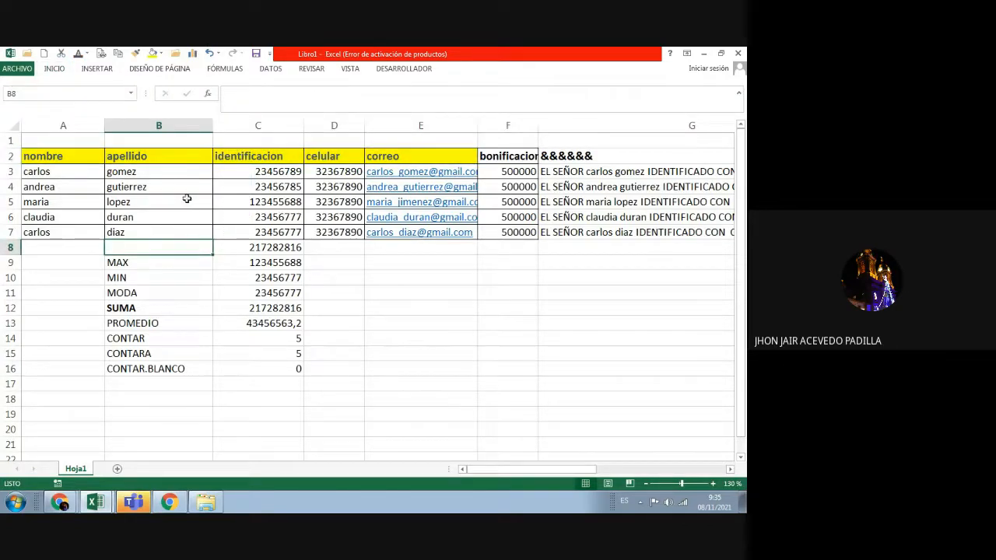
Step: Select the contact data A2:E7 and pin the Inicio ribbon open
left_click(56, 70)
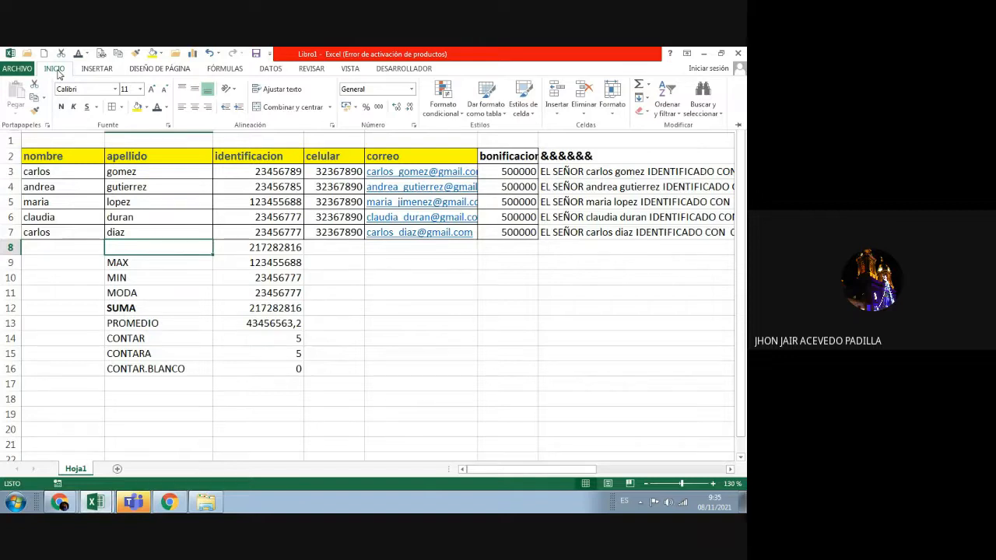
left_click(305, 262)
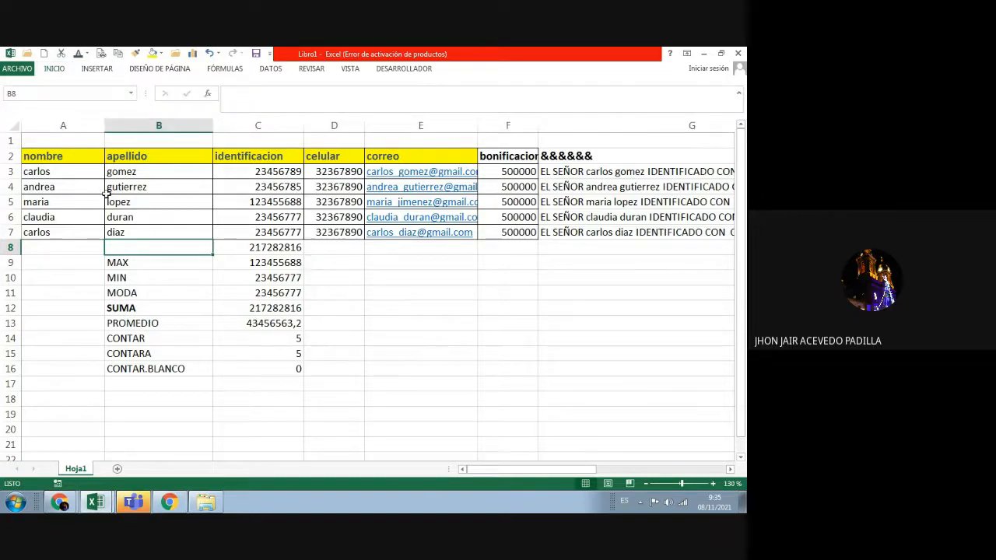
left_click_drag(39, 156, 408, 228)
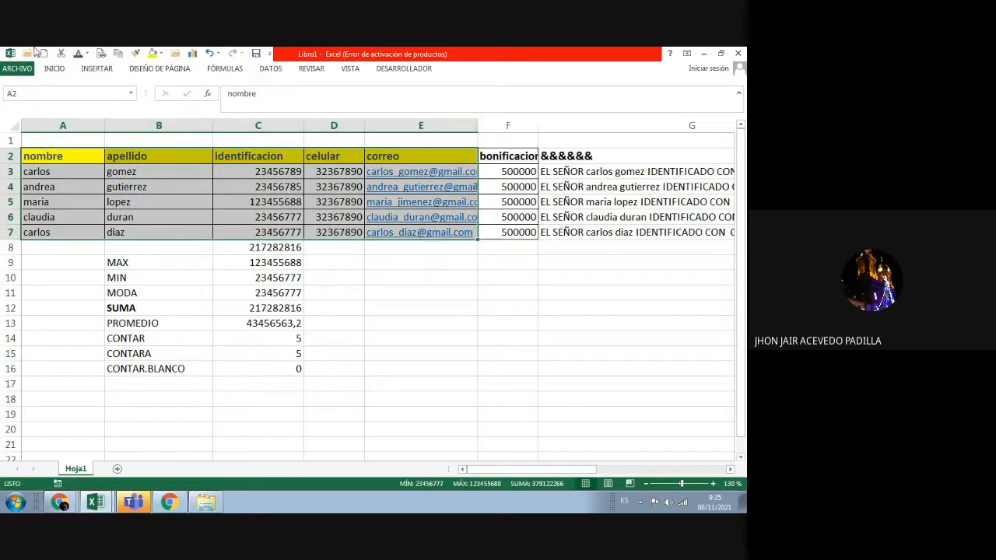
left_click(54, 69)
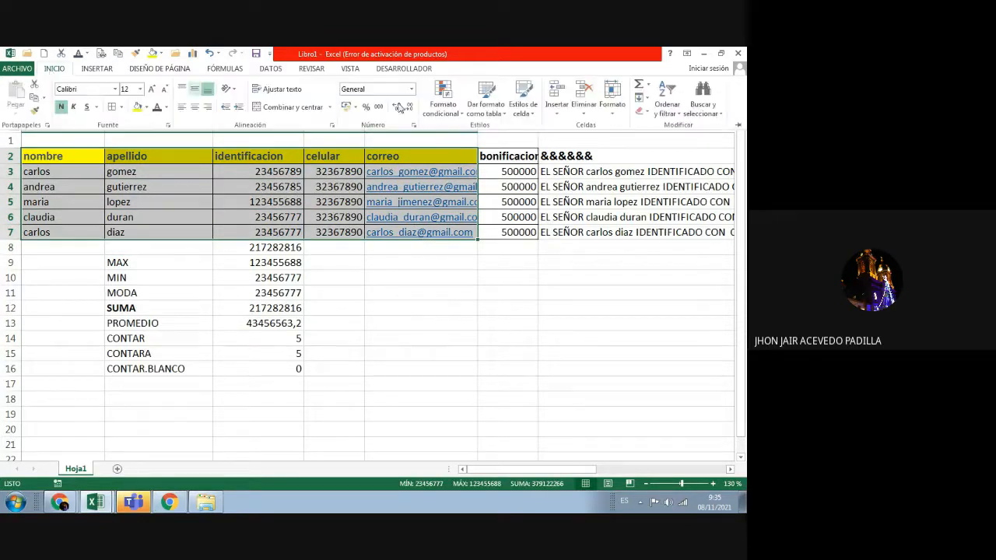
left_click(738, 127)
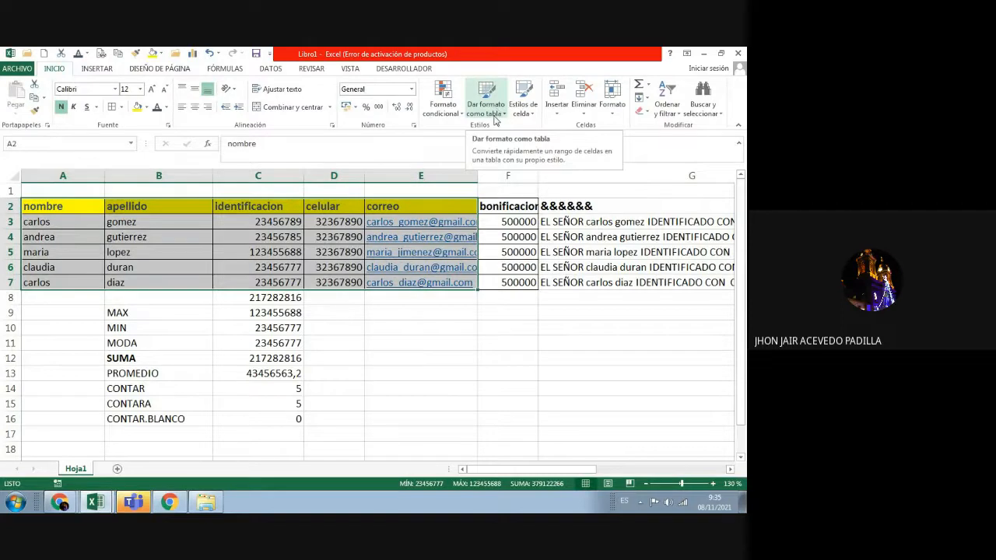
Step: Format A2:E7 as a table with headers using a Medio style from Dar formato como tabla
left_click(493, 117)
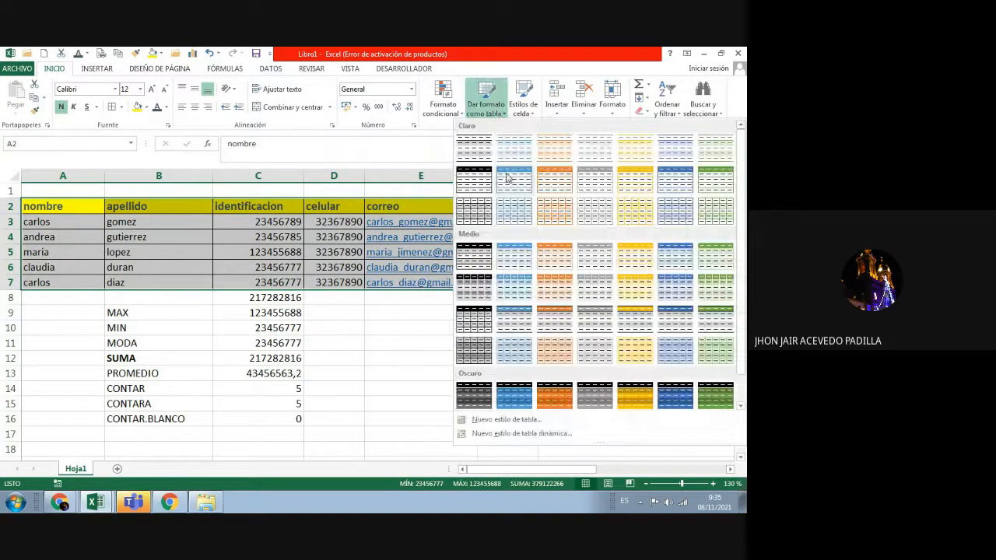
left_click(560, 256)
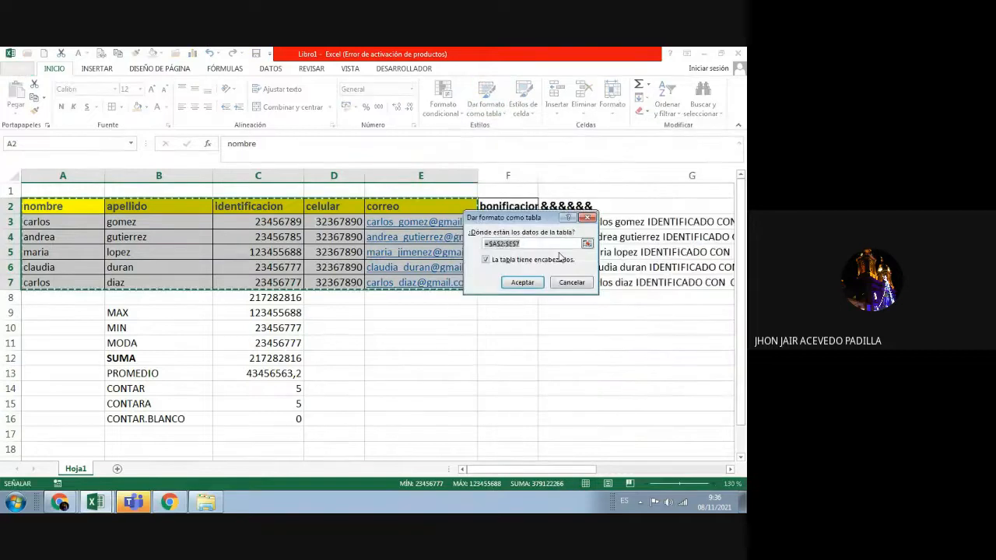
left_click(529, 281)
left_click(440, 321)
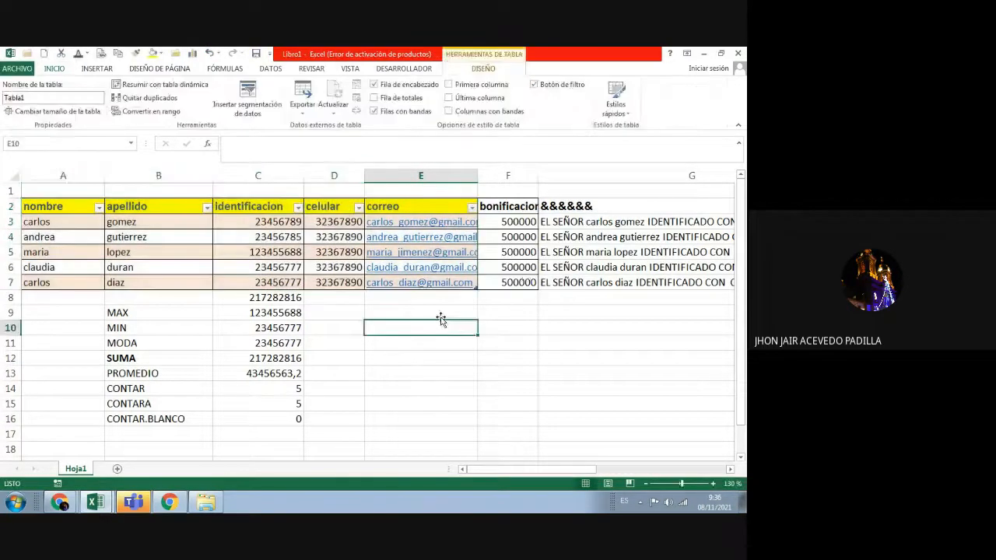
Step: Reselect table A2:E7, then select the bonificacion header and the last e-mail cell
left_click_drag(67, 205, 428, 285)
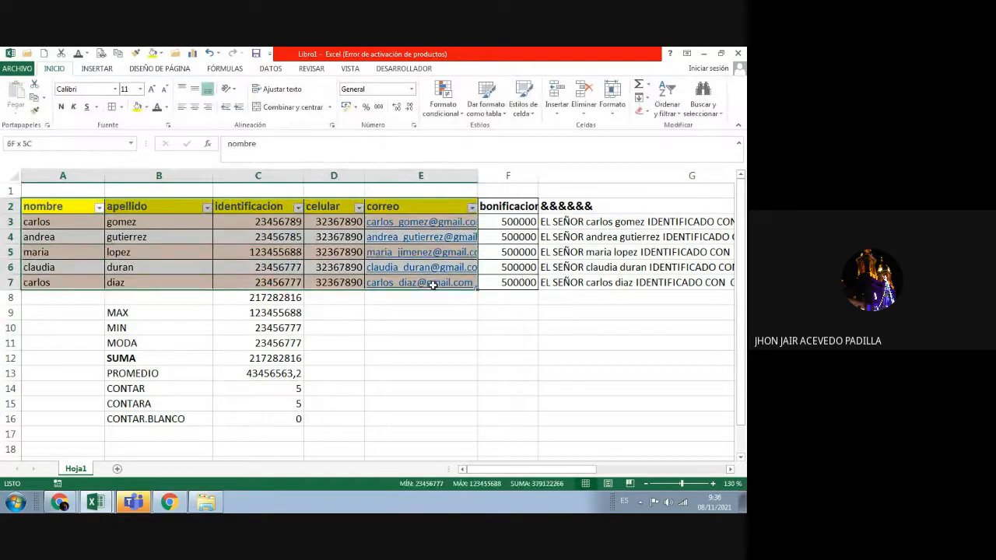
left_click(426, 311)
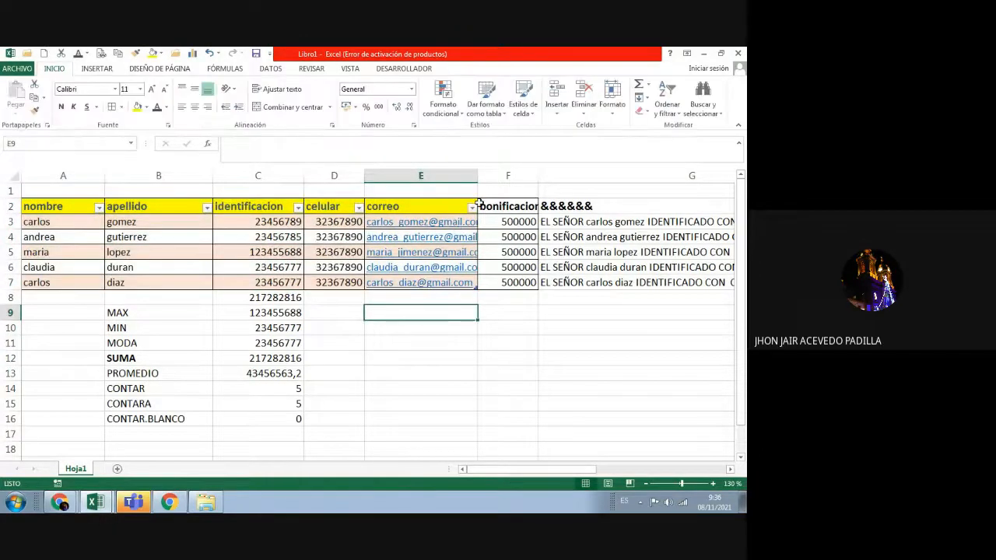
left_click(480, 206)
left_click(470, 283)
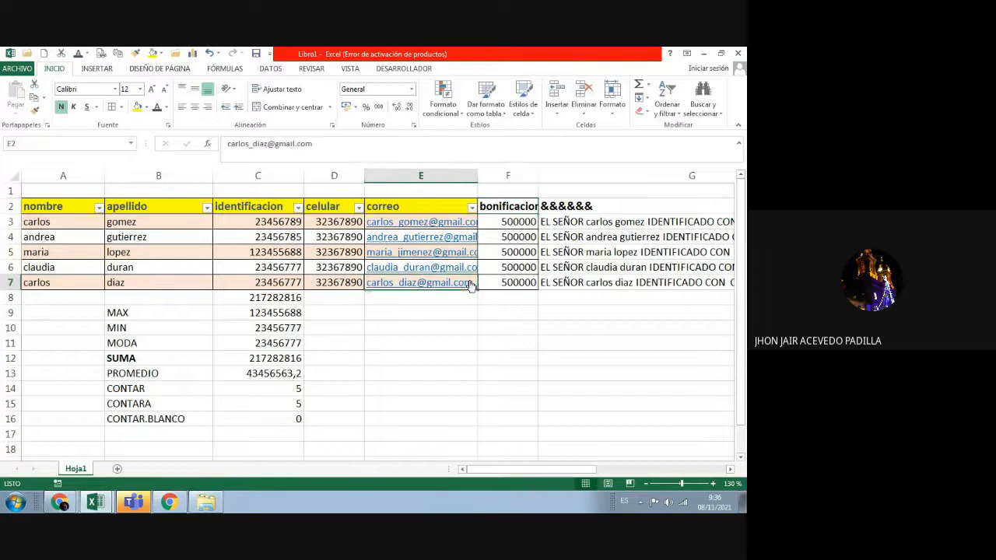
left_click(461, 223)
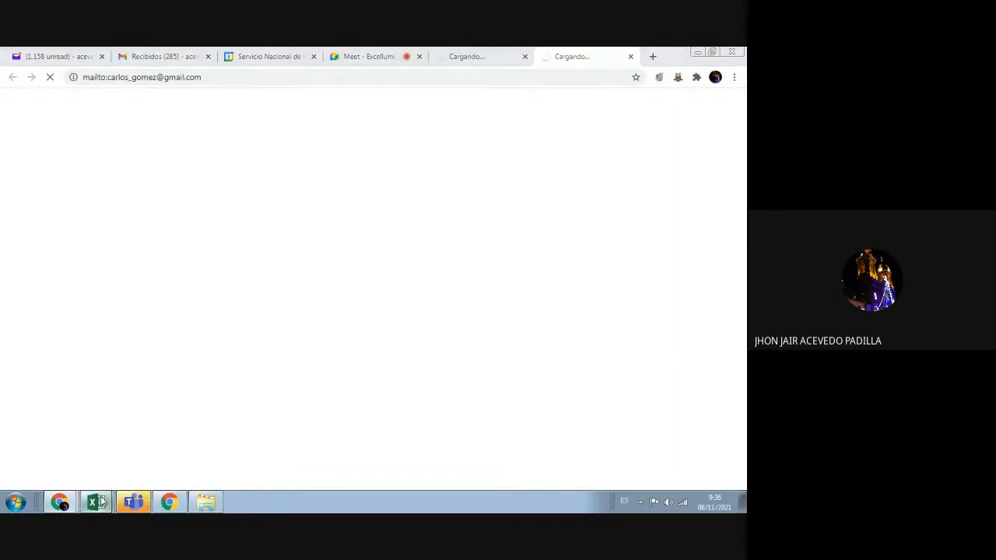
mouse_move(96, 502)
left_click(94, 475)
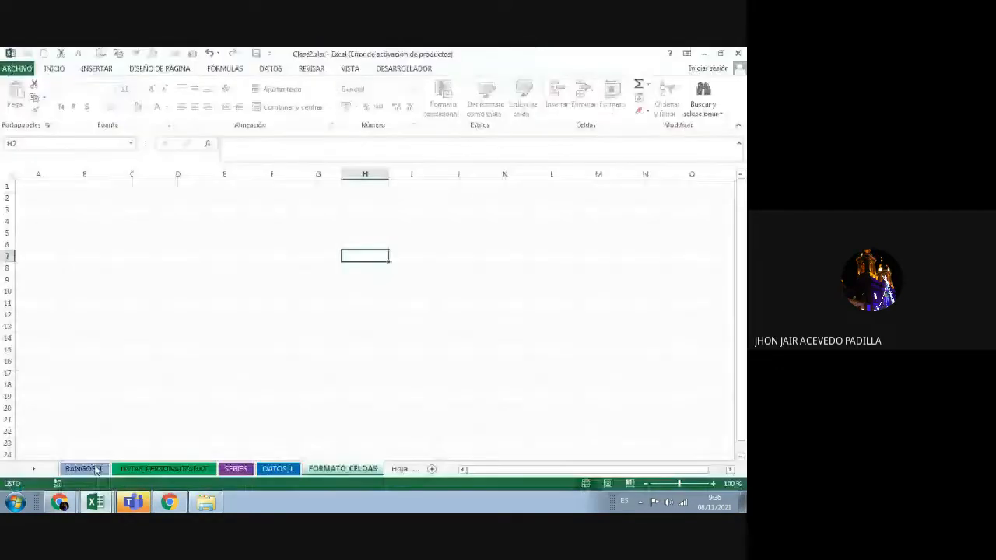
mouse_move(98, 503)
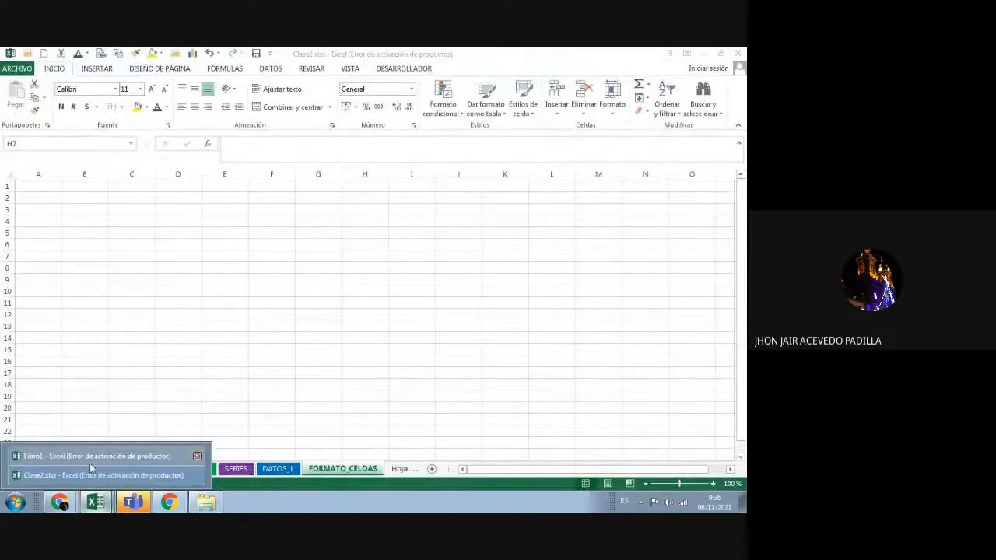
left_click(89, 462)
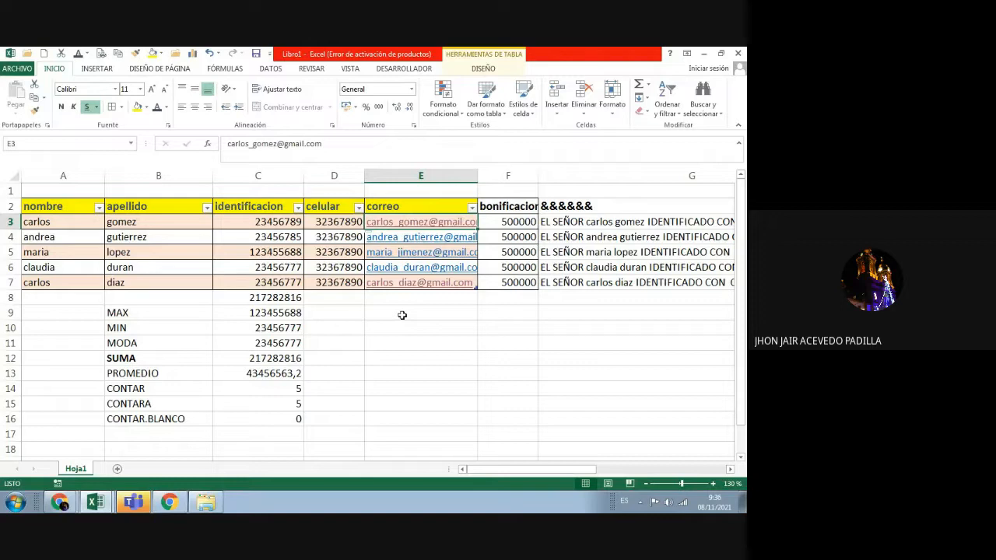
left_click(442, 374)
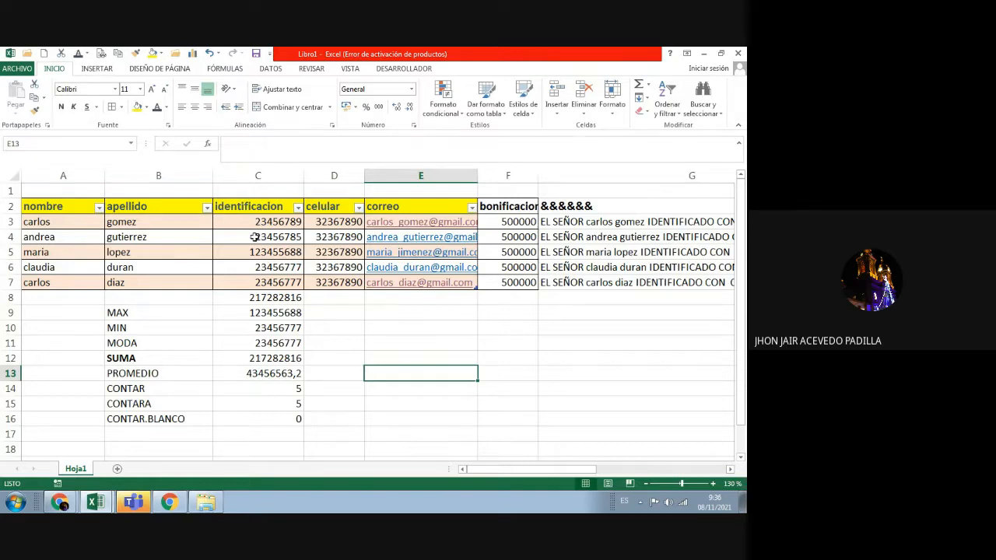
left_click(65, 298)
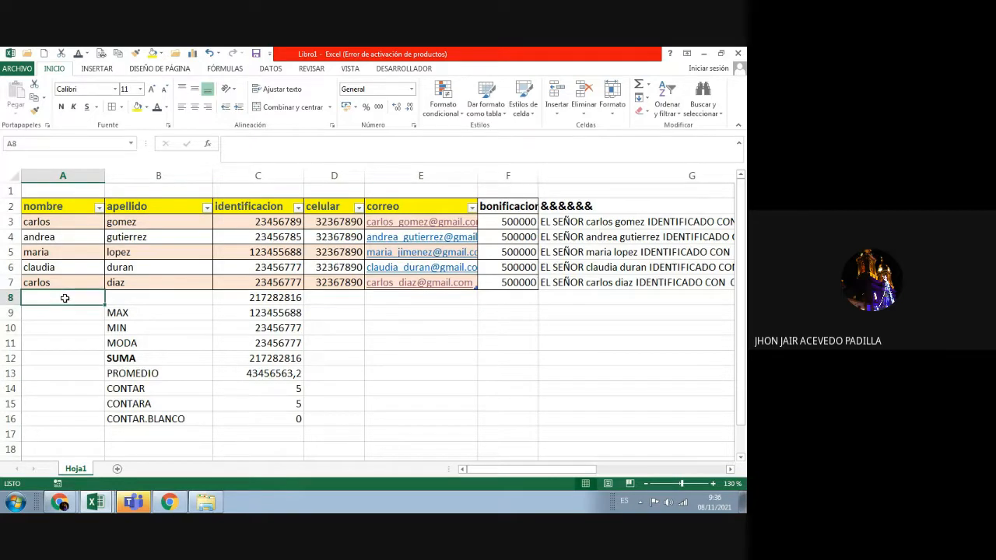
type("jhon")
key("BackSpace")
key("BackSpace")
key("BackSpace")
key("BackSpace")
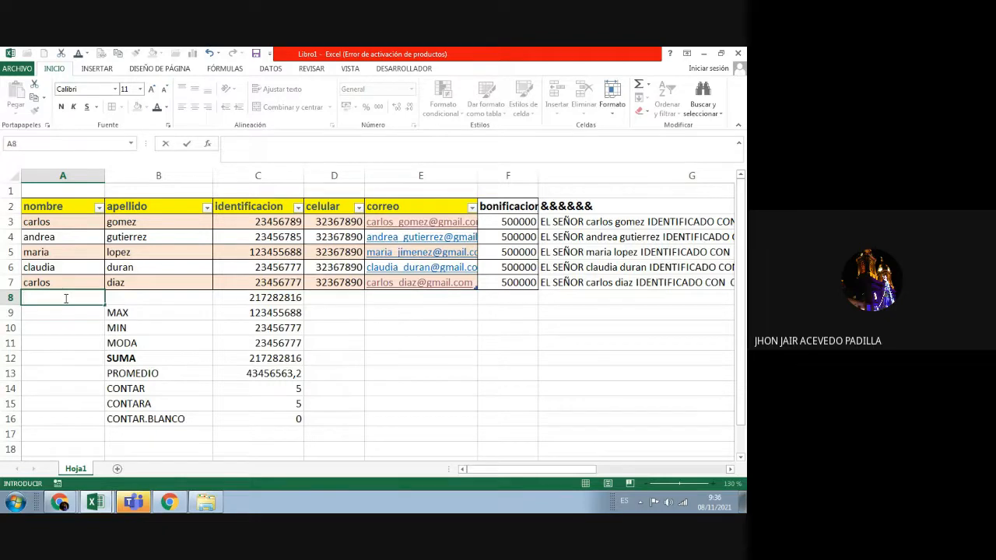
left_click(472, 341)
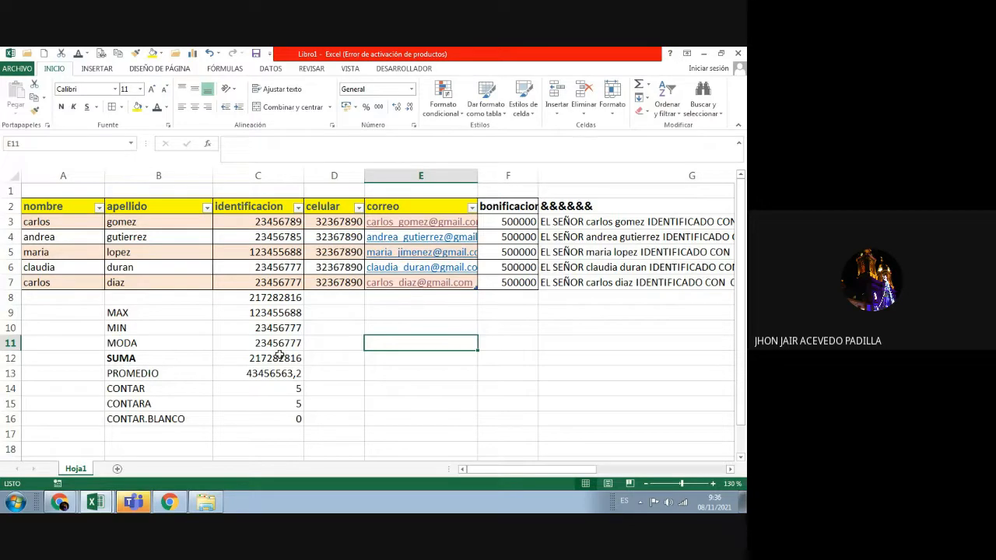
left_click_drag(61, 207, 452, 292)
left_click(422, 403)
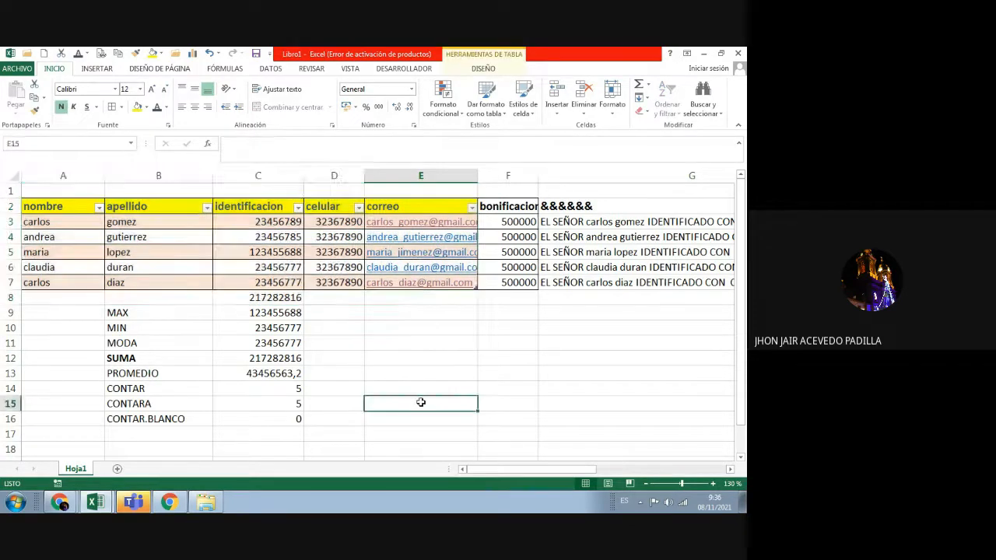
left_click(99, 208)
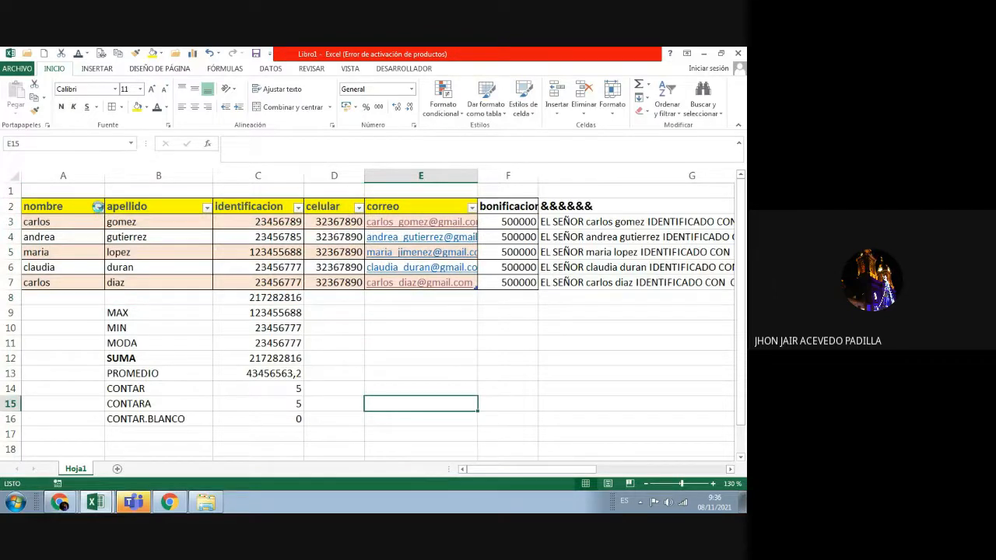
left_click(195, 372)
left_click(672, 101)
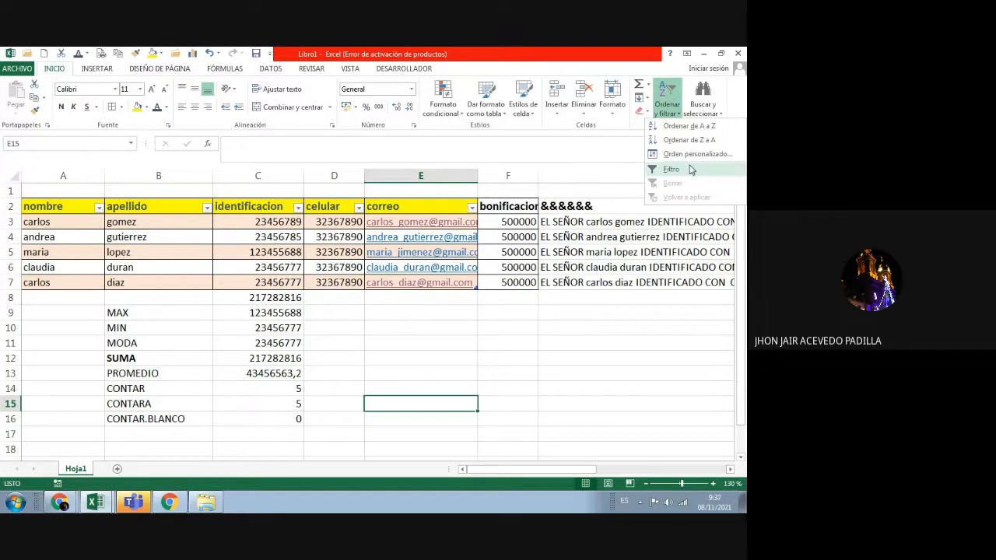
Step: From the nombre header, turn off the table's filter arrows via Ordenar y filtrar
left_click(561, 371)
left_click(88, 265)
left_click(80, 209)
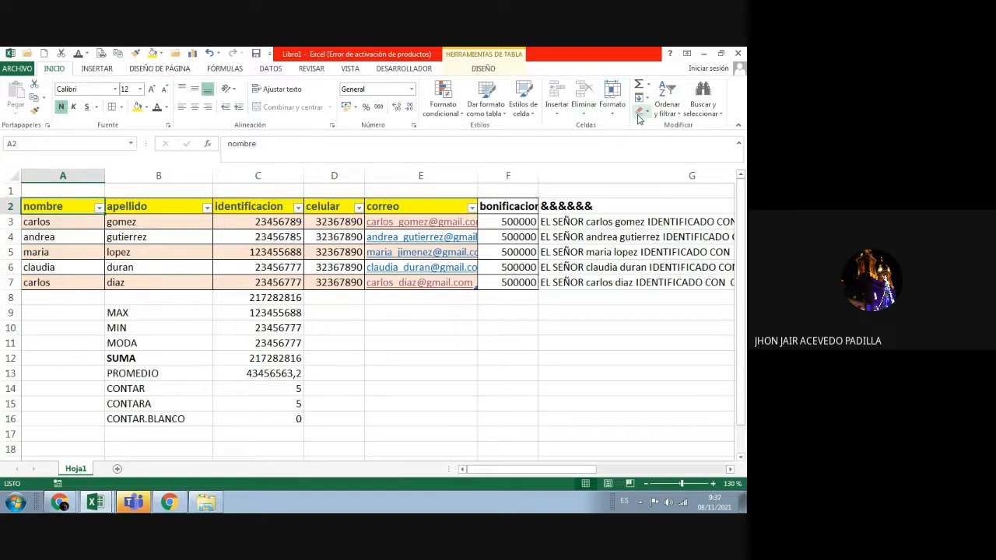
left_click(666, 101)
left_click(668, 167)
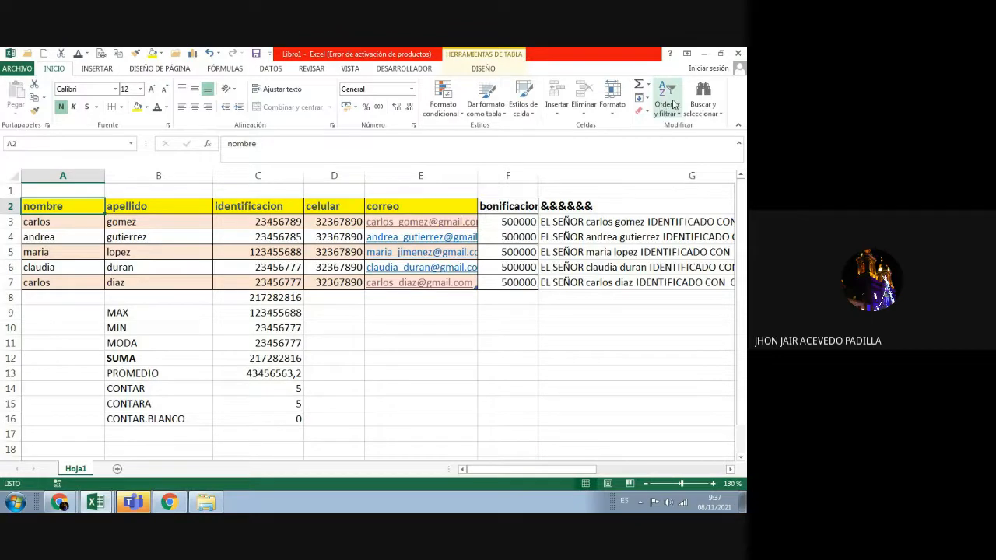
left_click(681, 115)
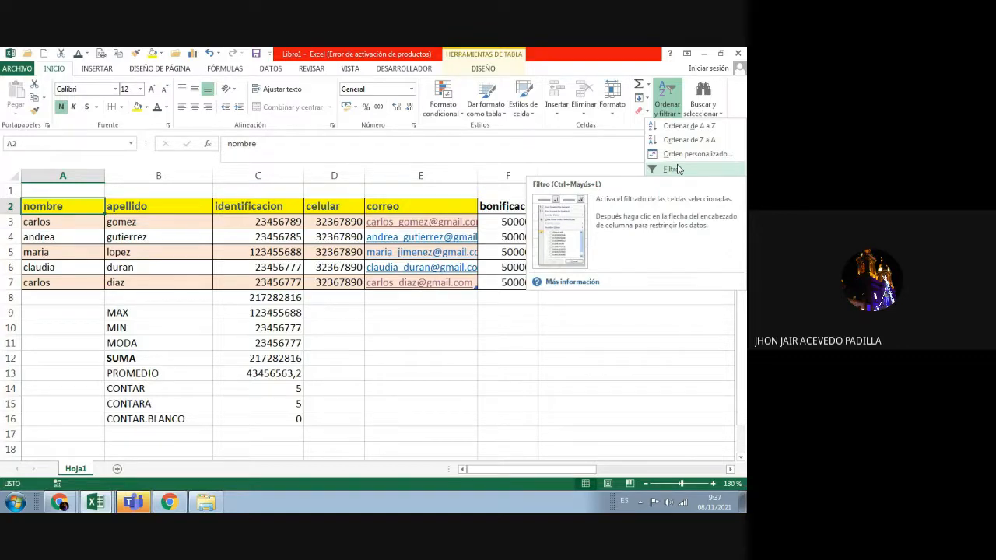
left_click(674, 168)
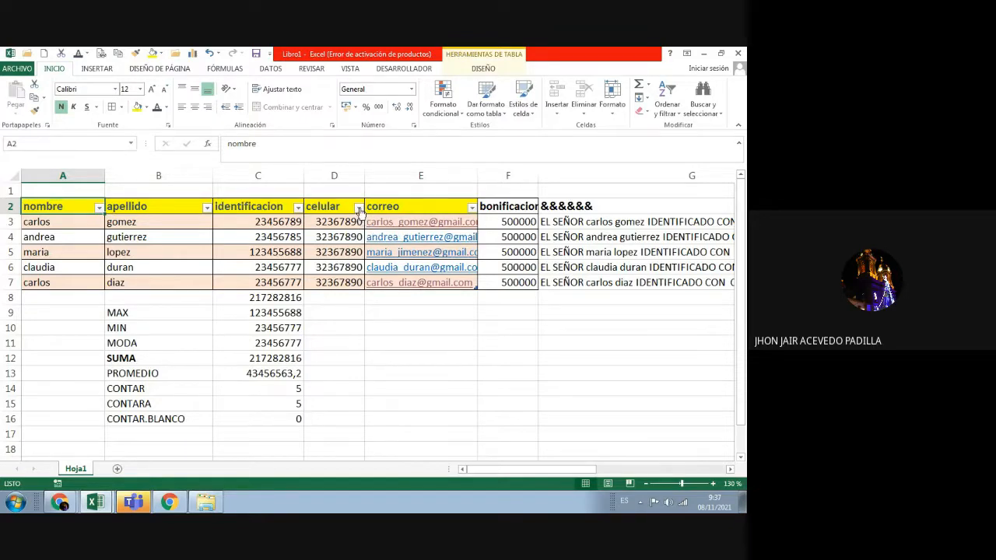
left_click(358, 208)
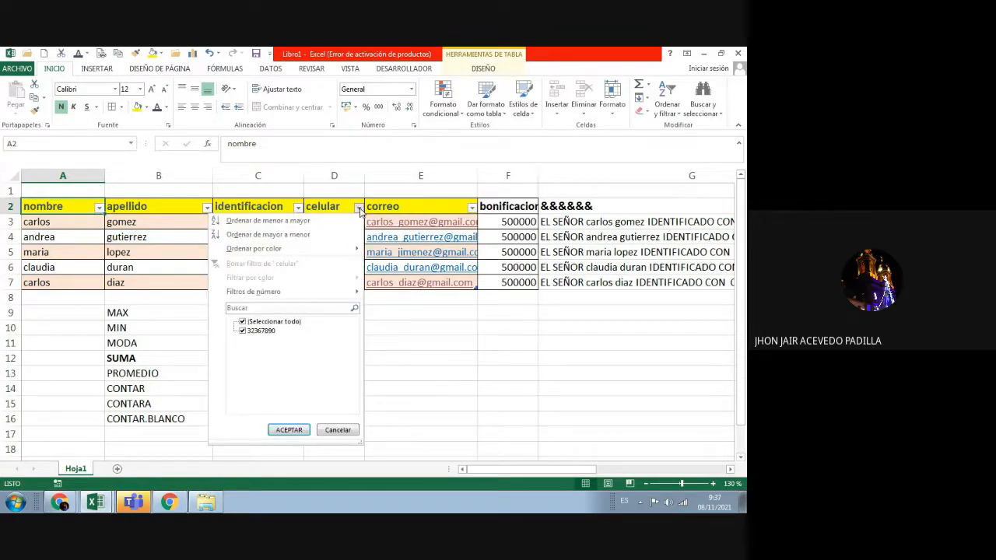
left_click(243, 331)
left_click(242, 322)
left_click(242, 322)
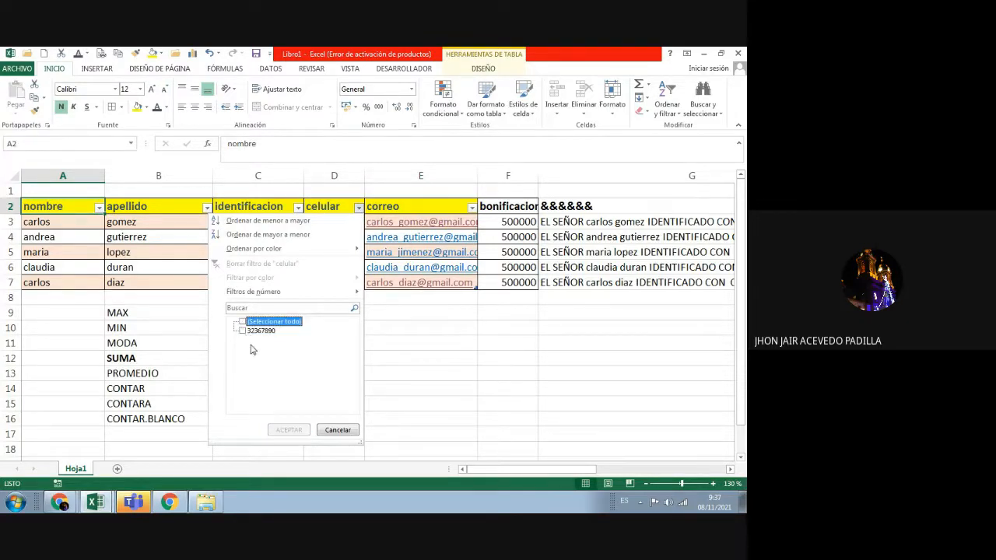
left_click(414, 271)
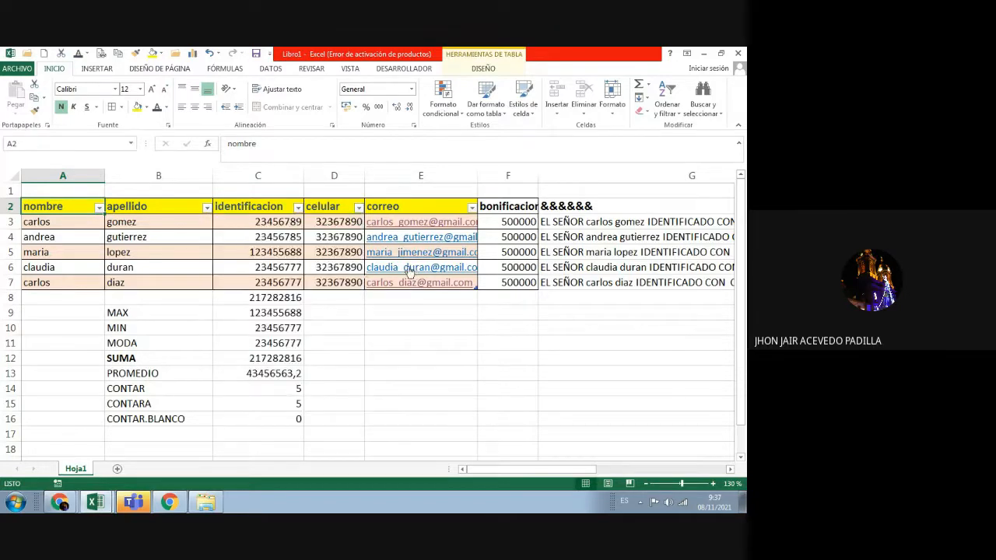
left_click(61, 239)
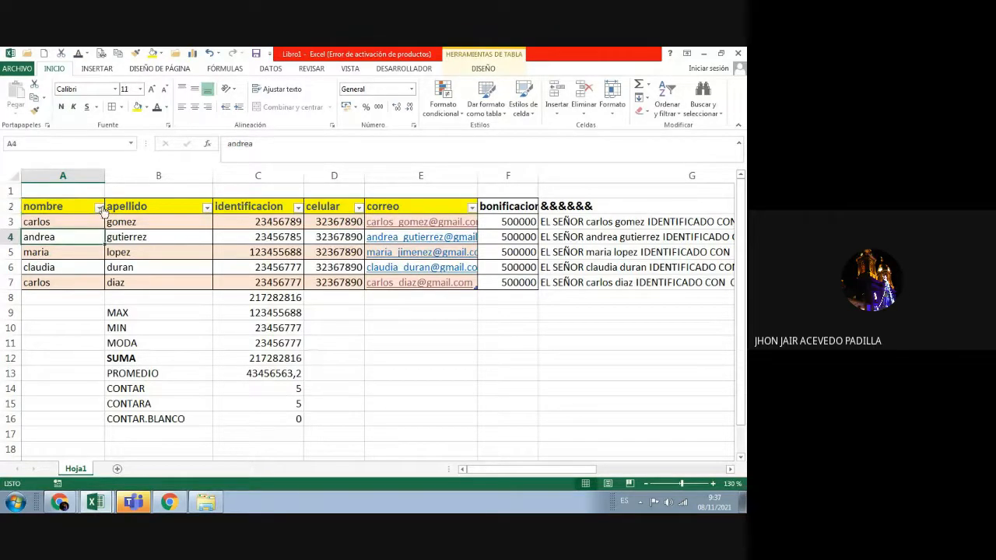
left_click(99, 207)
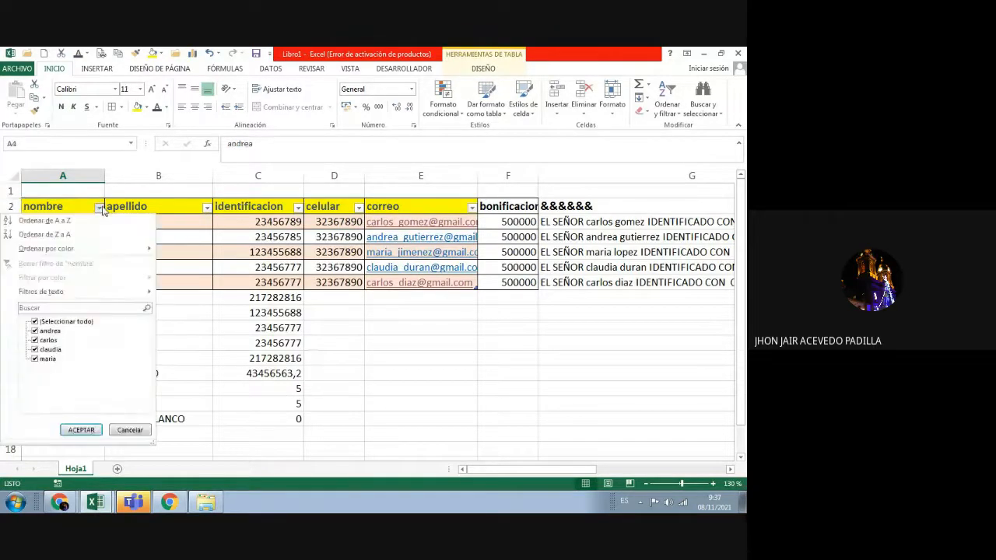
left_click(35, 322)
left_click(35, 330)
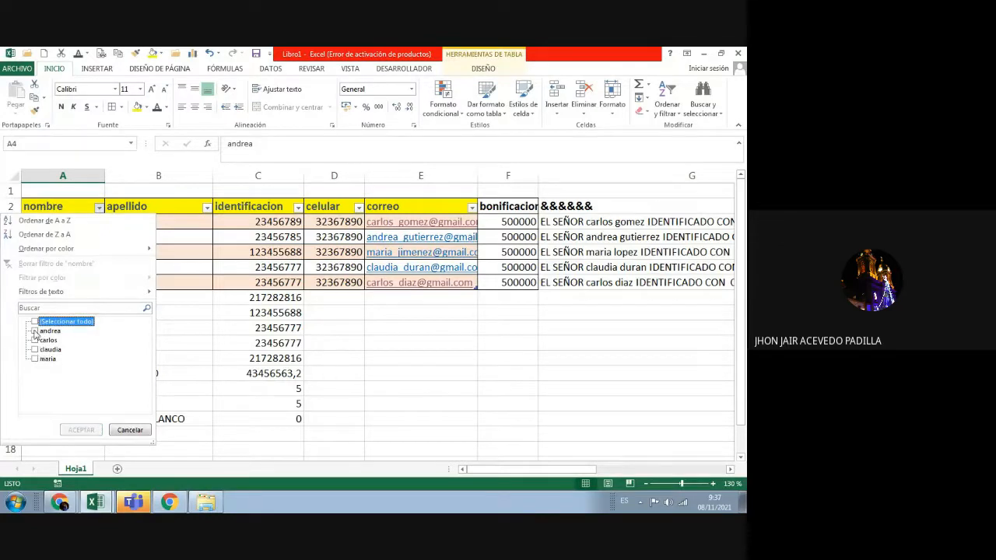
left_click(81, 429)
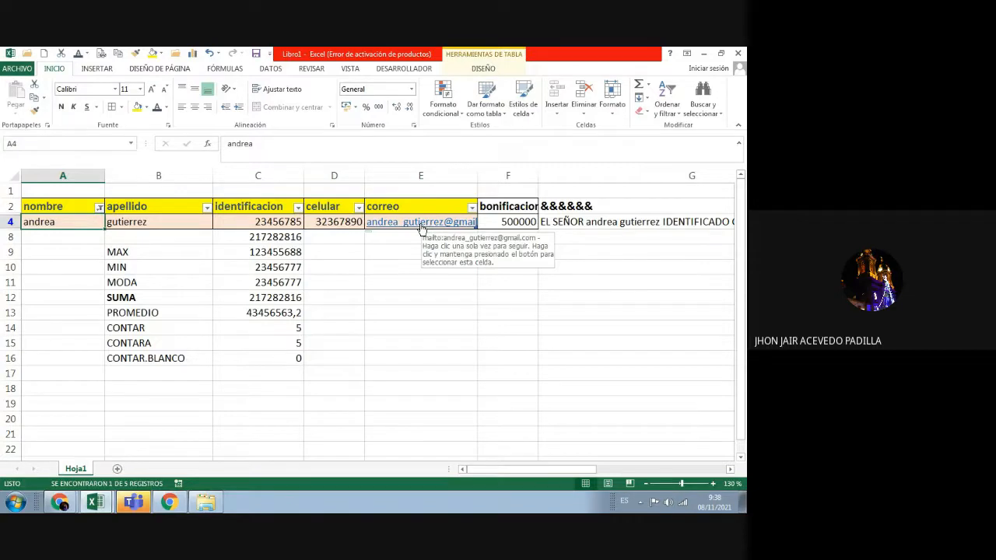
left_click(99, 209)
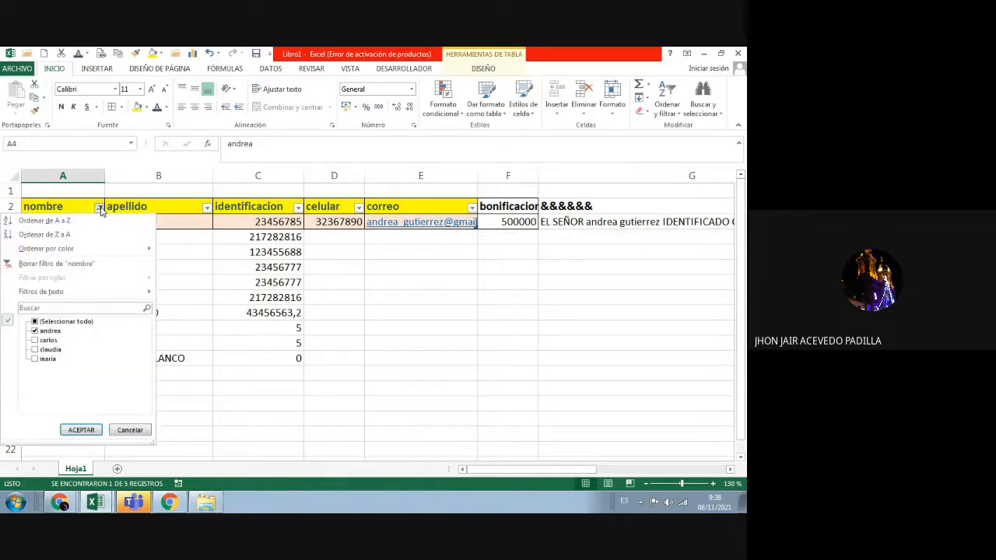
left_click(35, 323)
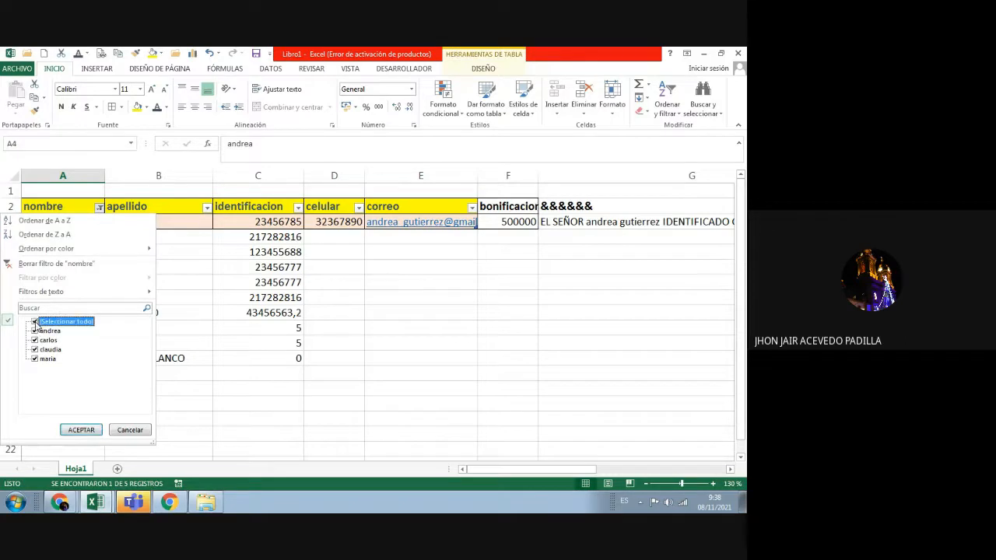
left_click(81, 429)
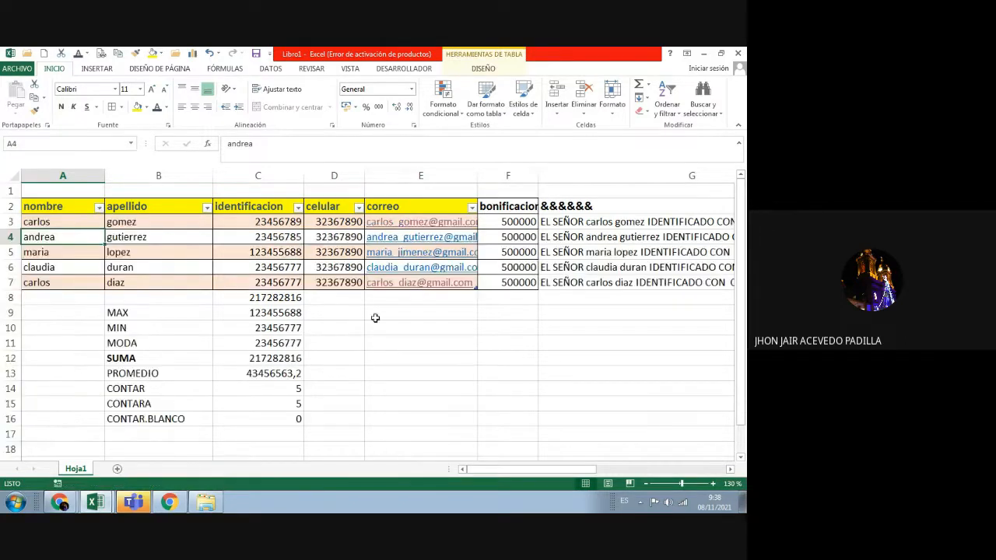
left_click(391, 348)
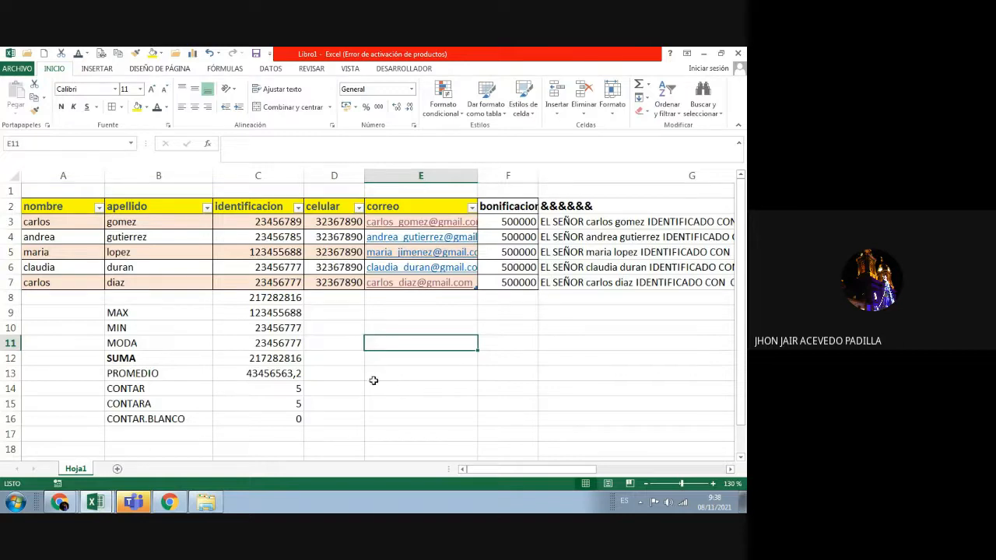
Step: Delete the surnames in B5 and B7
left_click(167, 252)
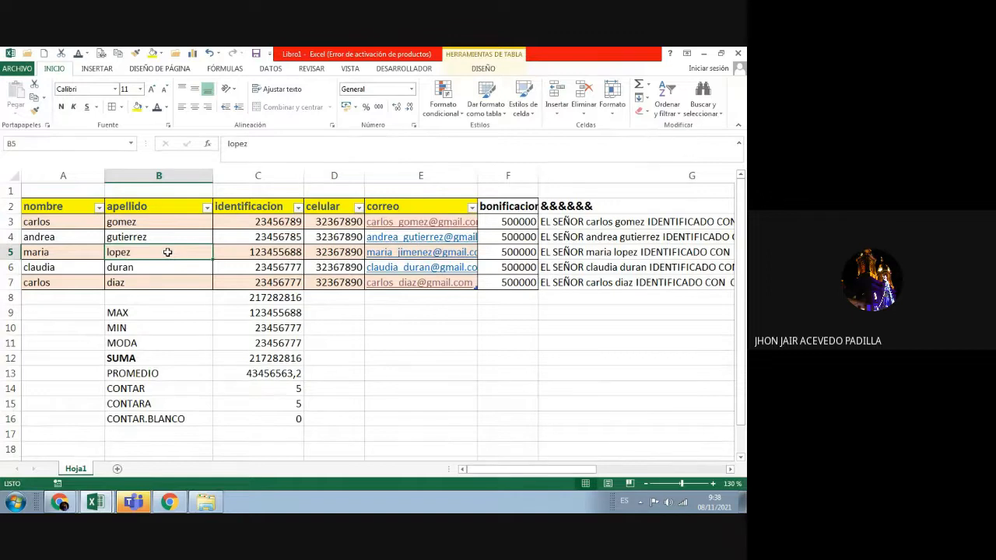
key("Delete")
key("Return")
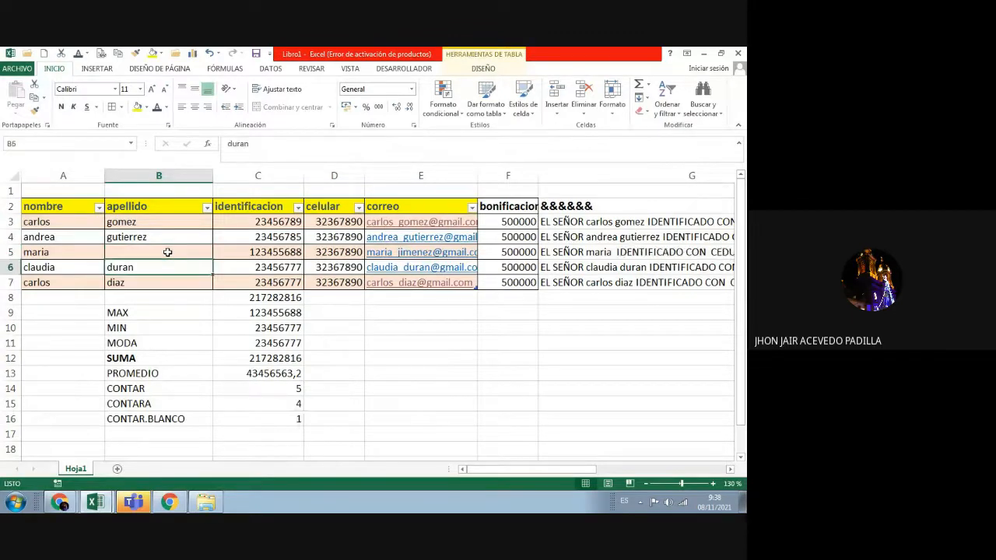
left_click(139, 283)
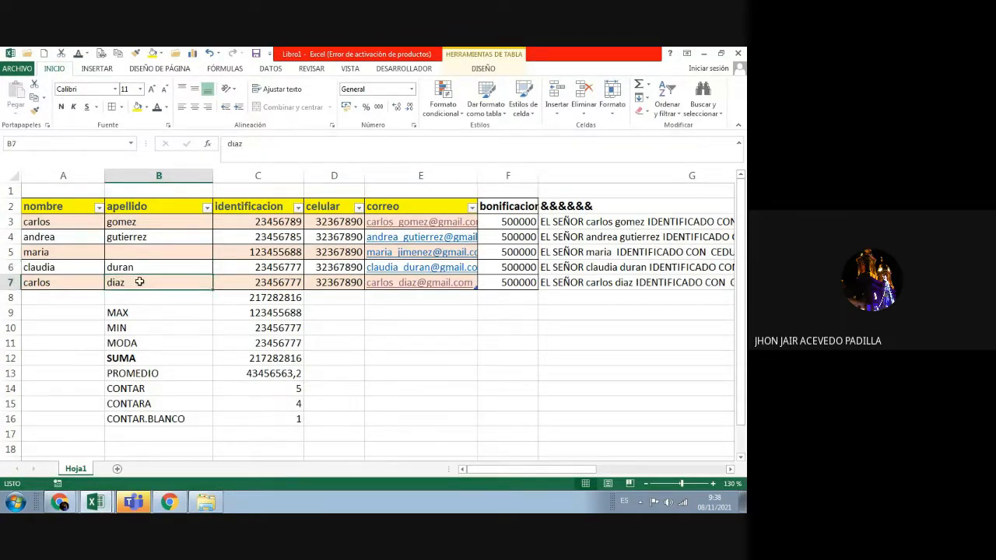
key("Delete")
Step: Check the CONTARA result in C15 and the CONTAR.BLANCO formula in C16
left_click(338, 417)
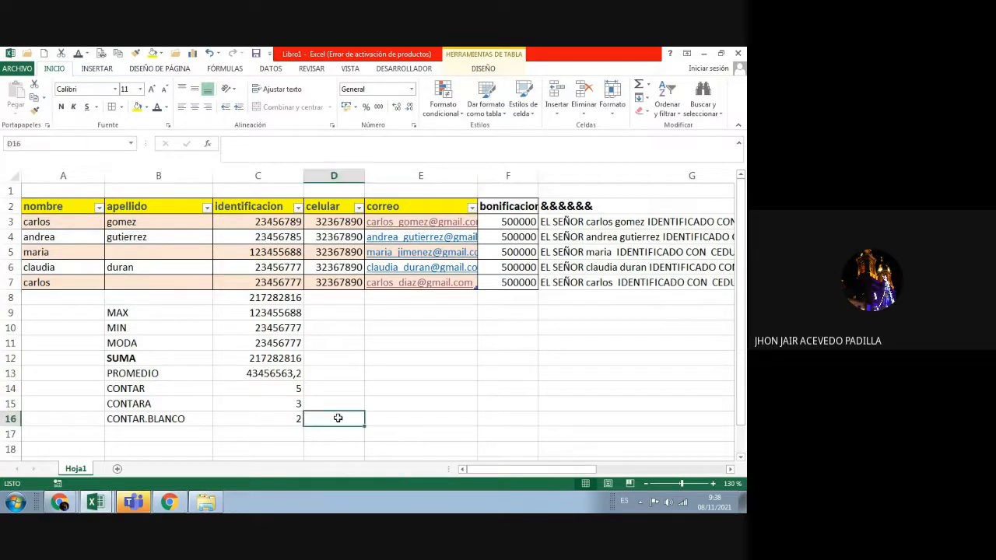
left_click(294, 409)
left_click(287, 418)
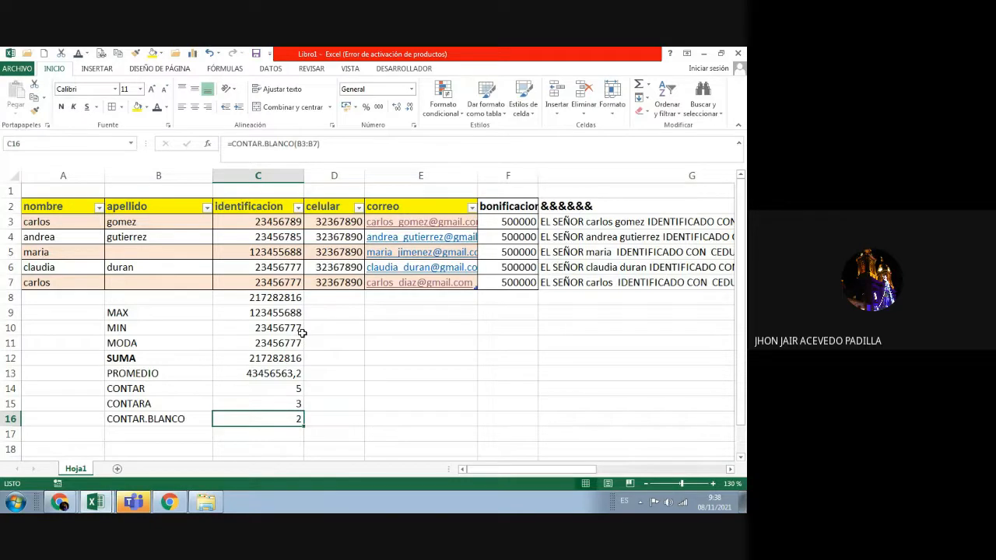
left_click(340, 343)
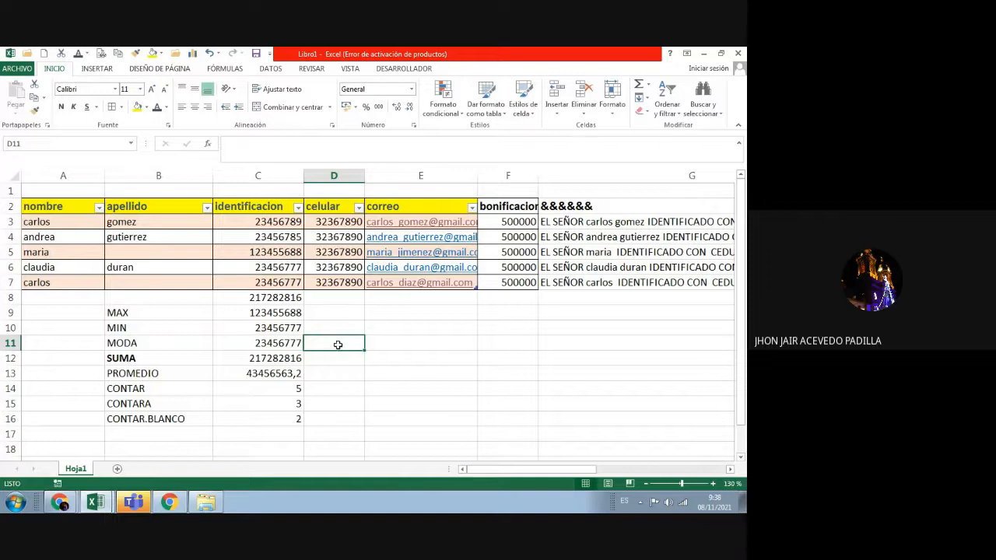
left_click(346, 393)
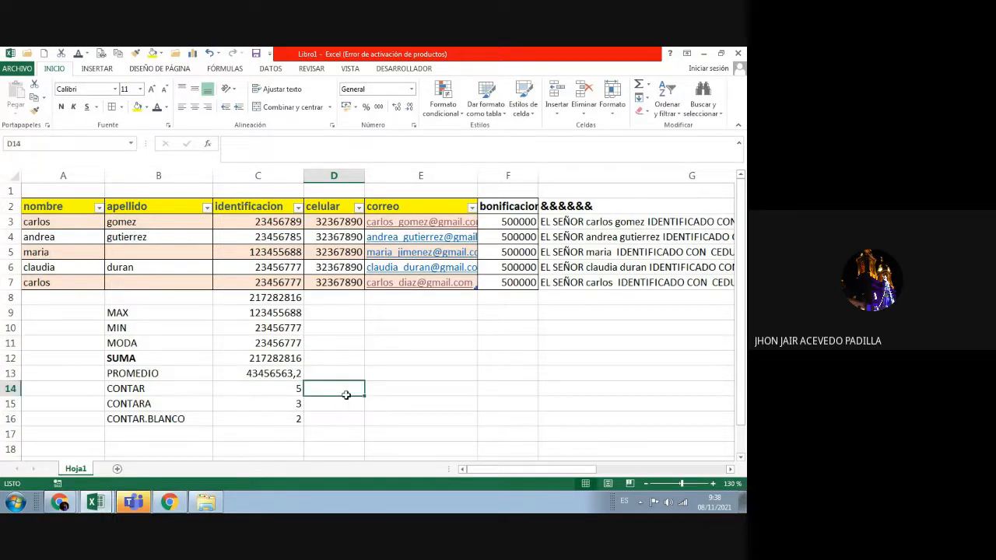
Step: Step through the function labels from MAX down to SUMA
left_click(179, 430)
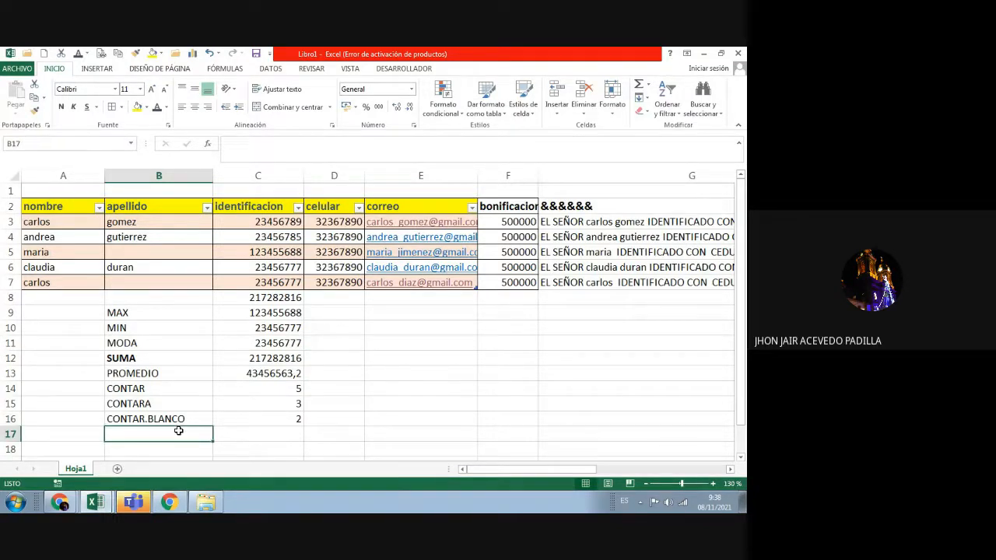
left_click(163, 315)
left_click(158, 332)
left_click(155, 343)
left_click(151, 357)
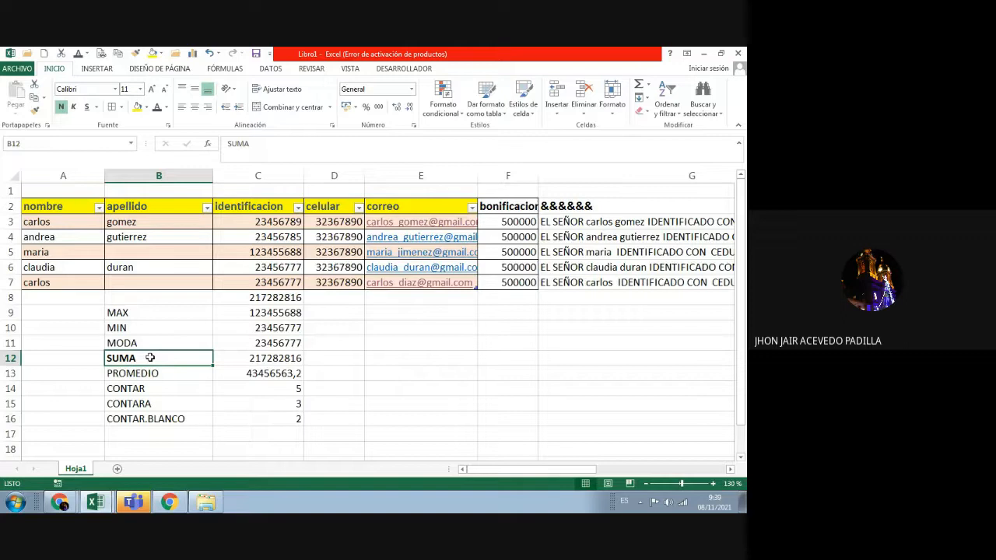
Step: Open the FÓRMULAS tab and browse the Autosuma and Recientes function lists without inserting anything
left_click(146, 432)
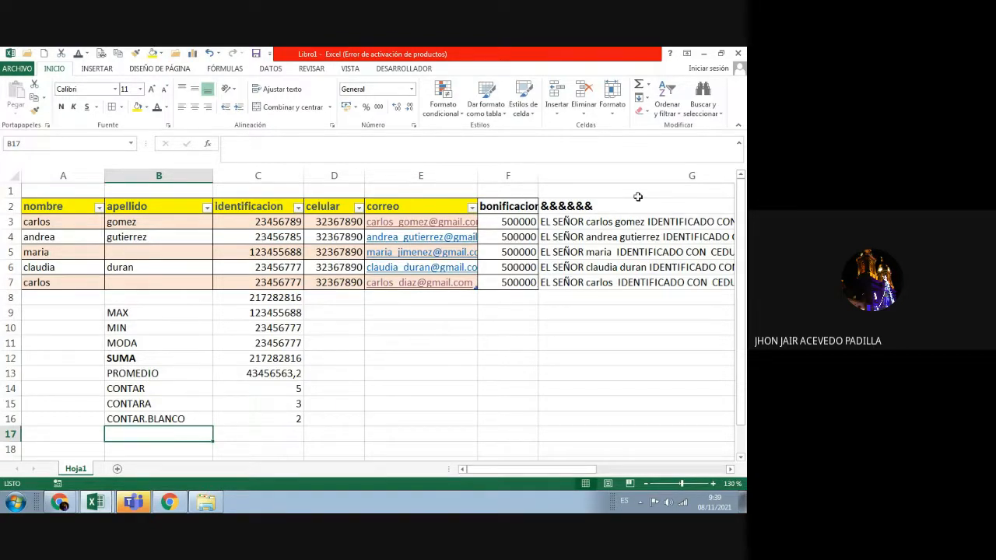
left_click(224, 70)
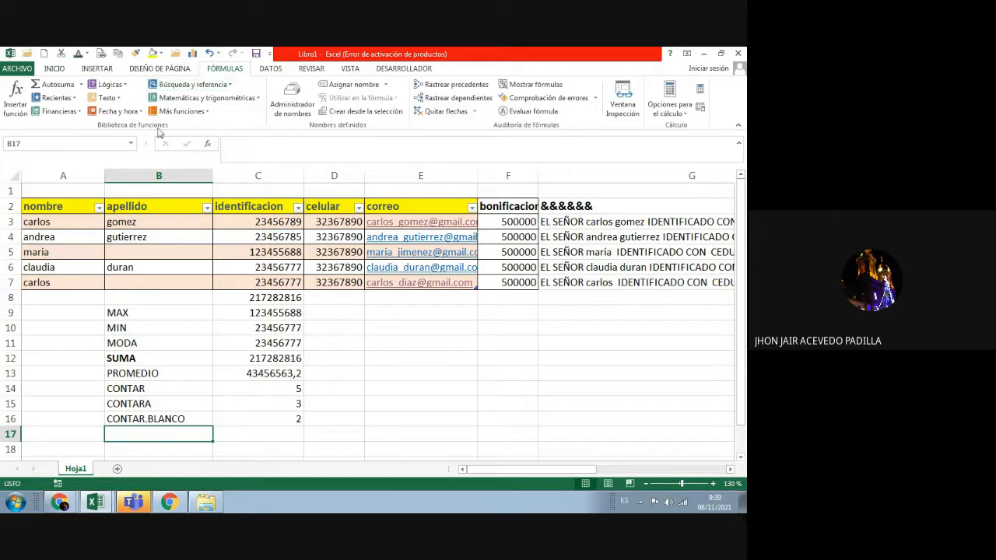
left_click(82, 86)
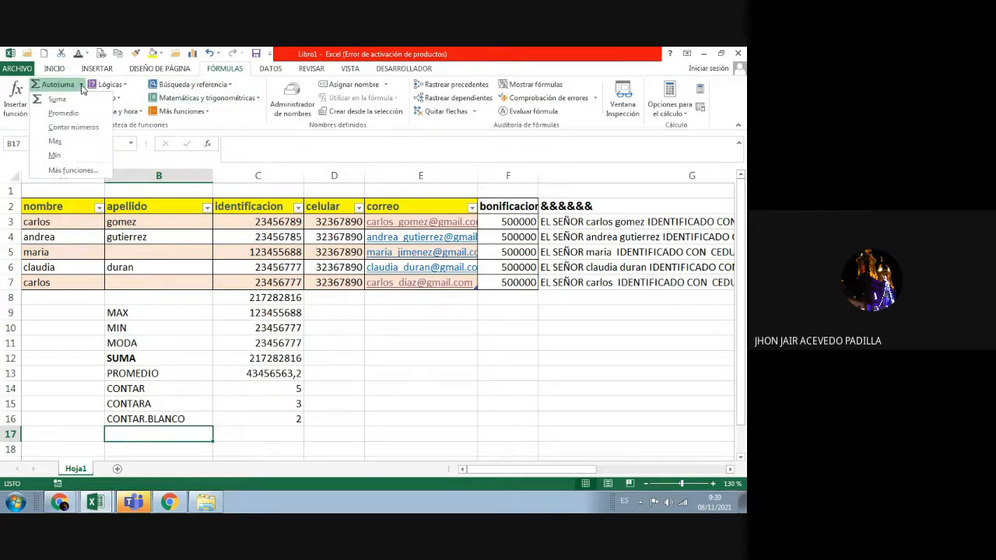
left_click(72, 170)
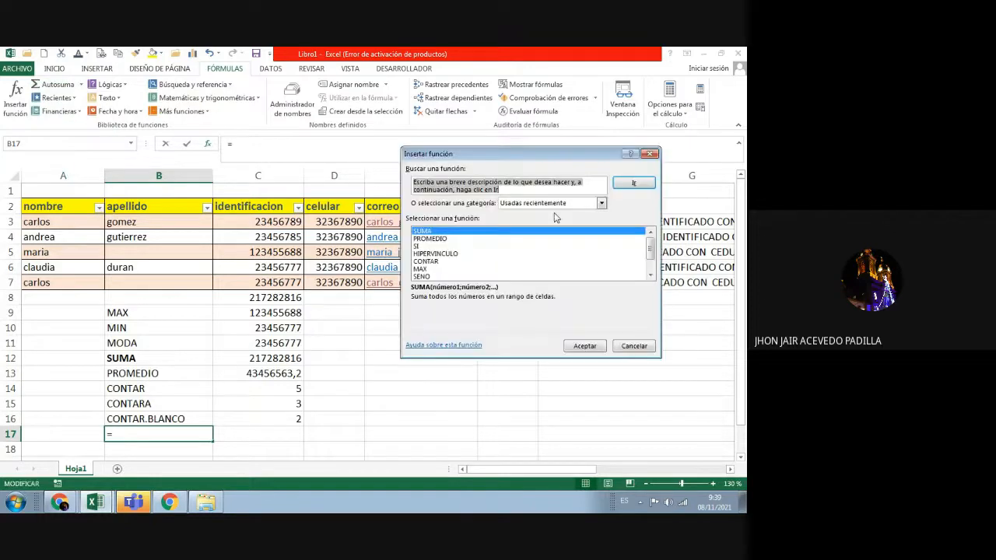
left_click(649, 153)
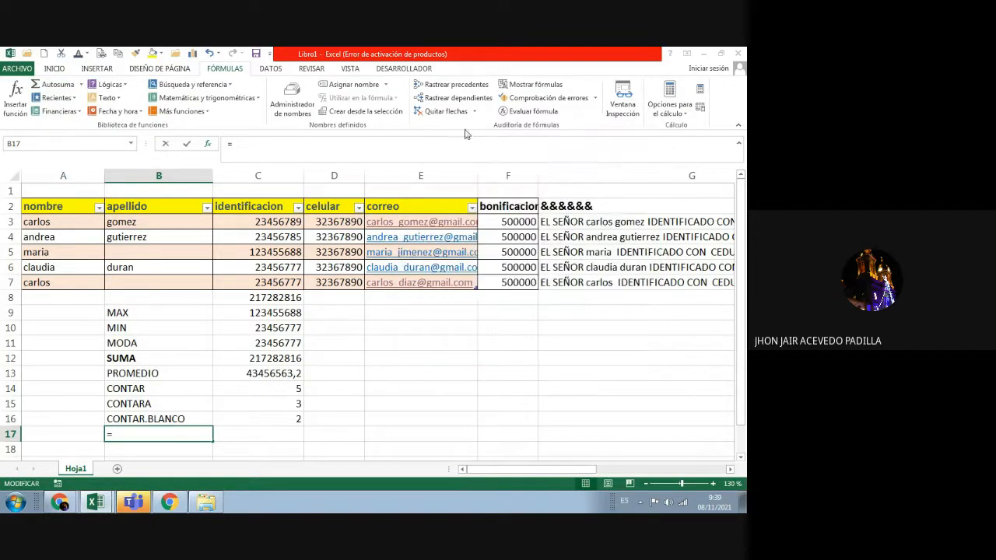
left_click(75, 99)
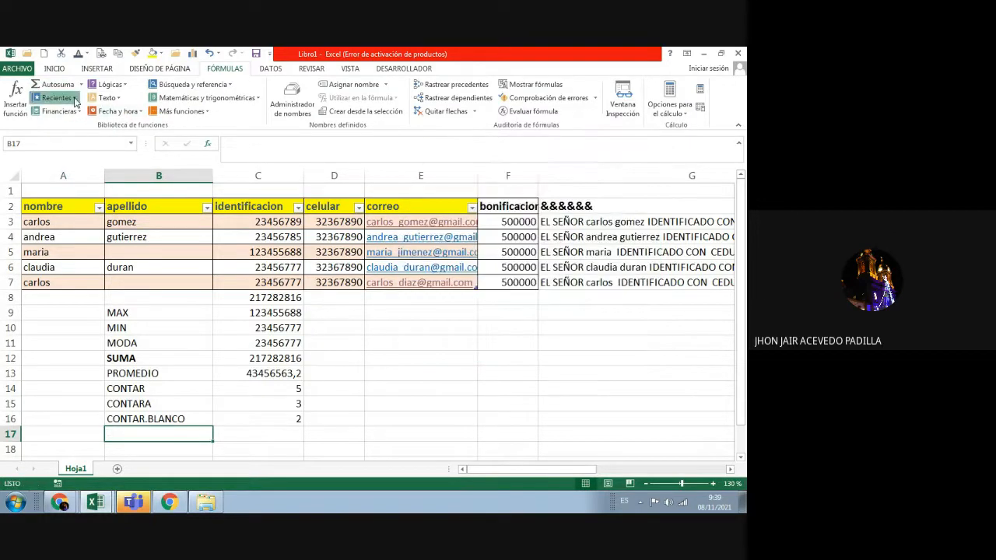
left_click(239, 161)
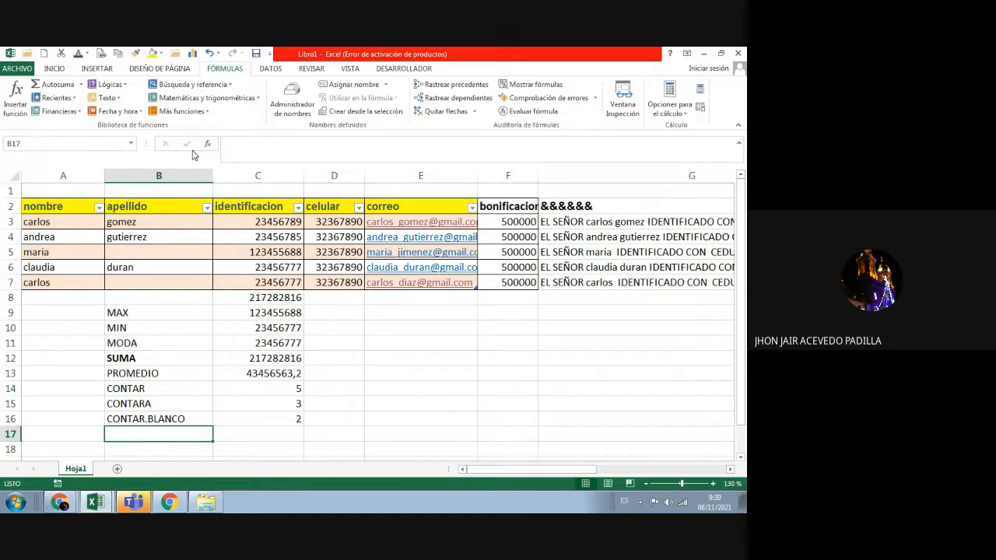
Step: Browse the Financieras, Lógicas and Texto function lists, closing each unused
left_click(79, 113)
left_click_drag(150, 171, 149, 343)
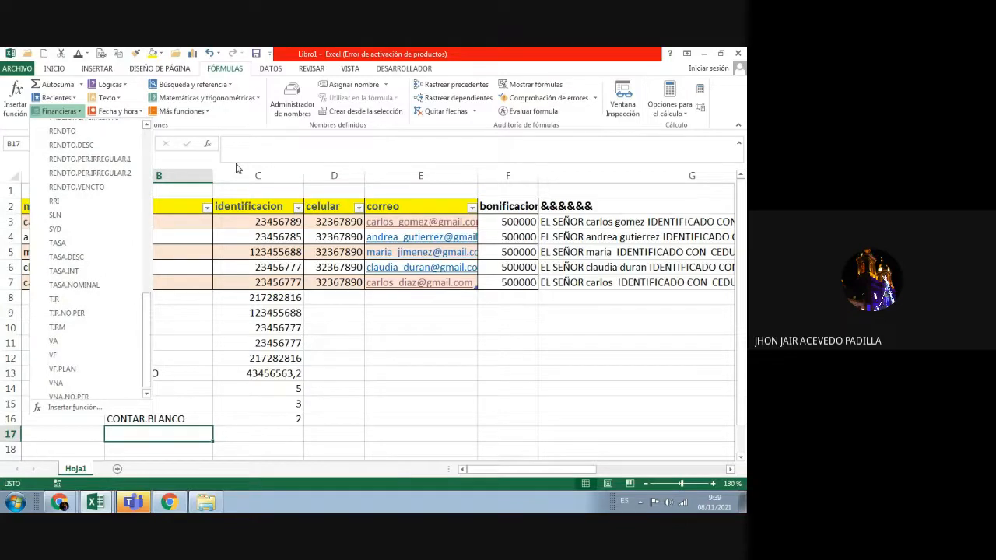
left_click(235, 164)
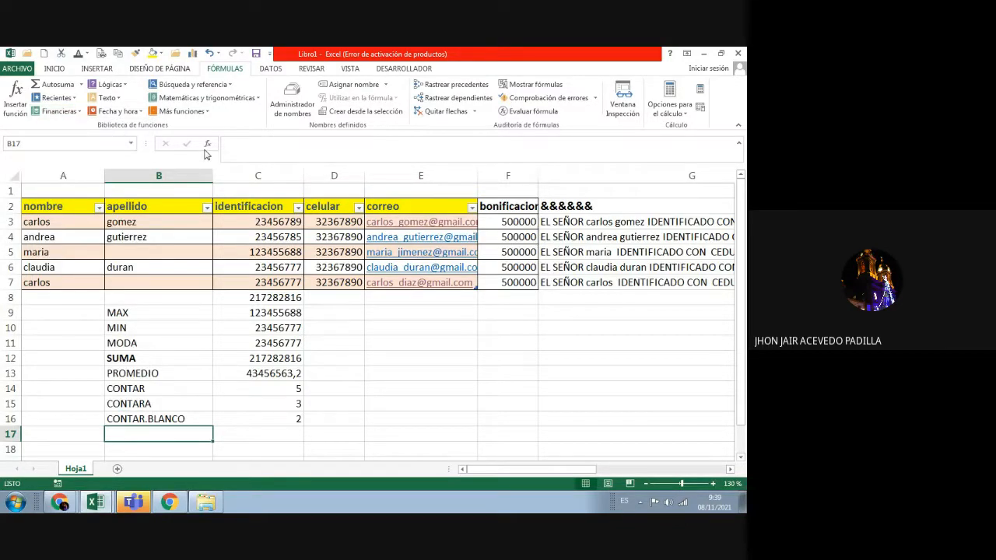
left_click(108, 84)
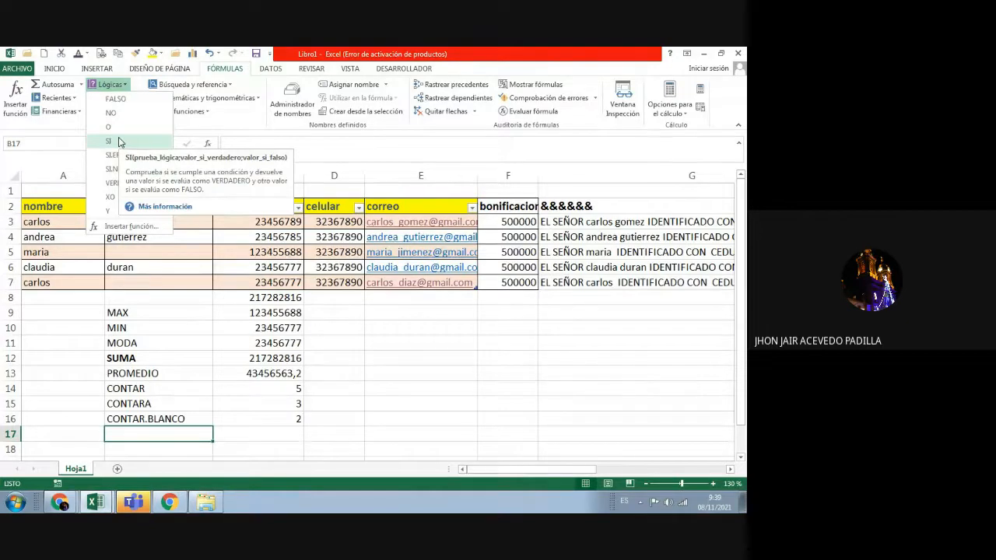
left_click(267, 143)
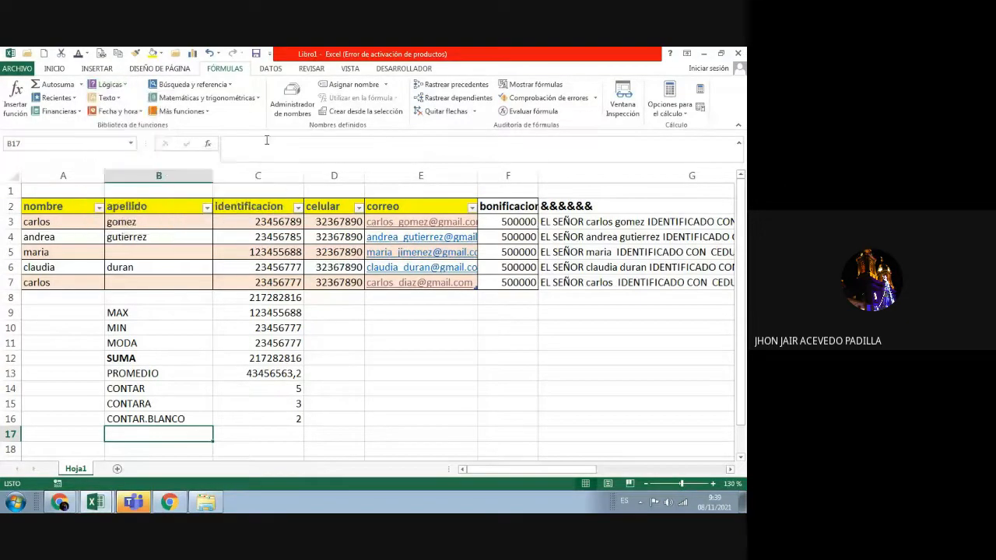
left_click(118, 98)
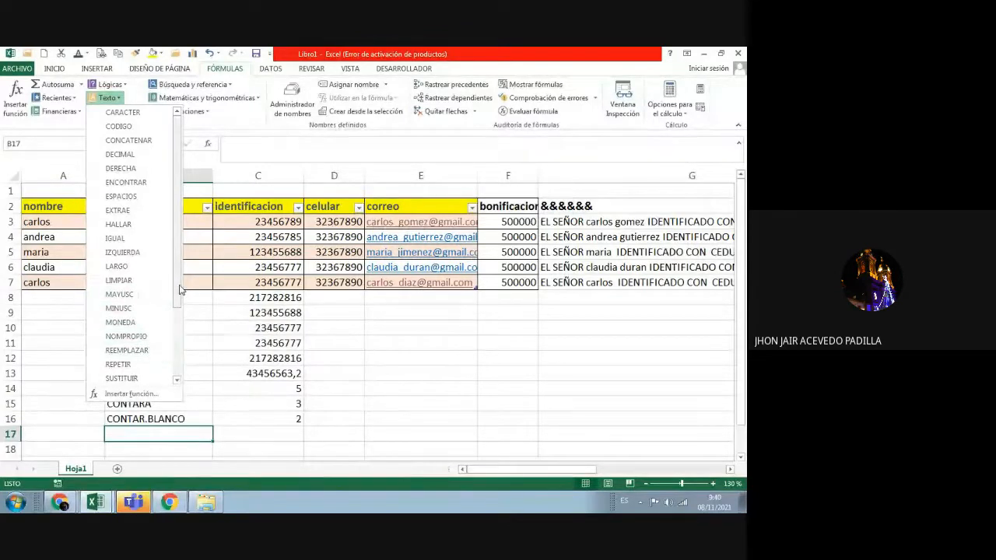
left_click_drag(181, 289, 165, 378)
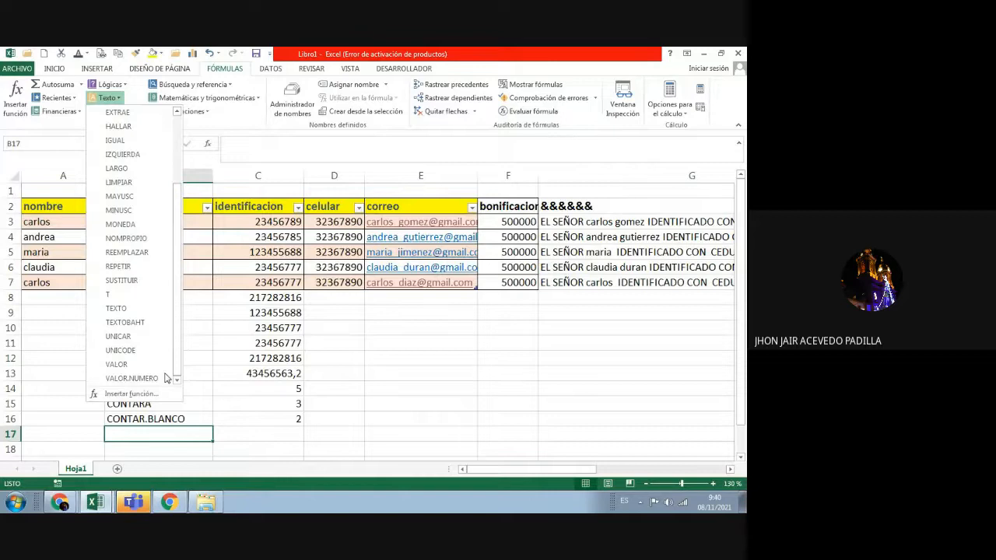
left_click(211, 128)
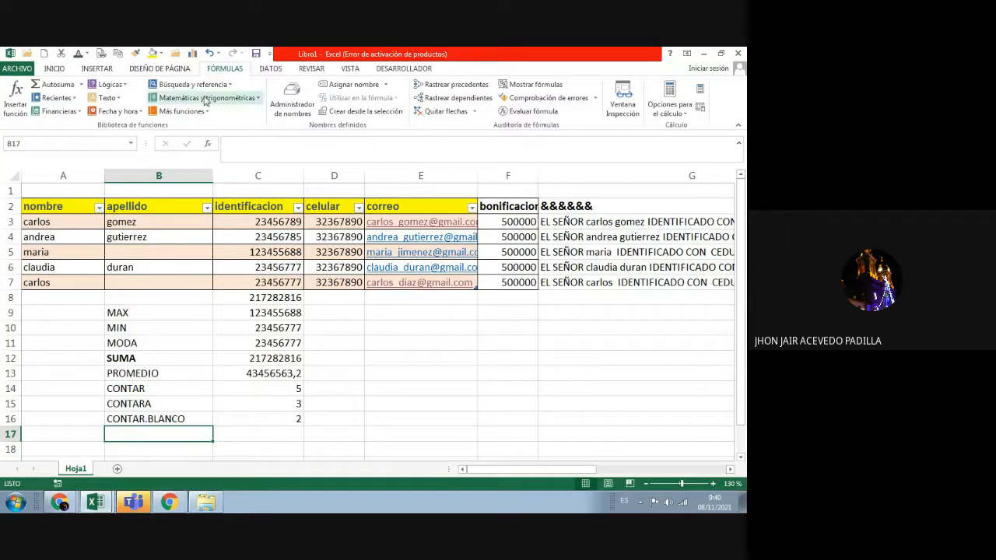
left_click(214, 86)
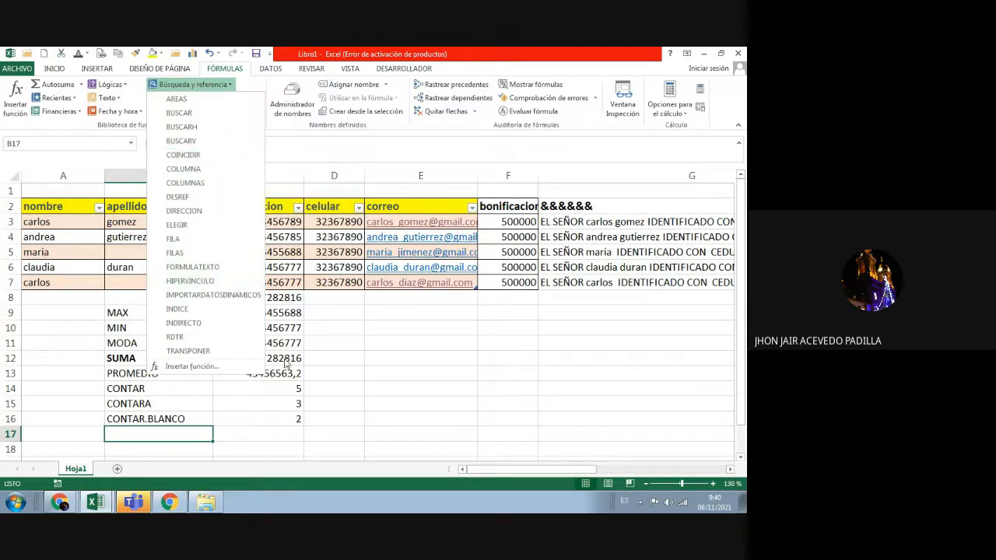
left_click(354, 356)
left_click(236, 100)
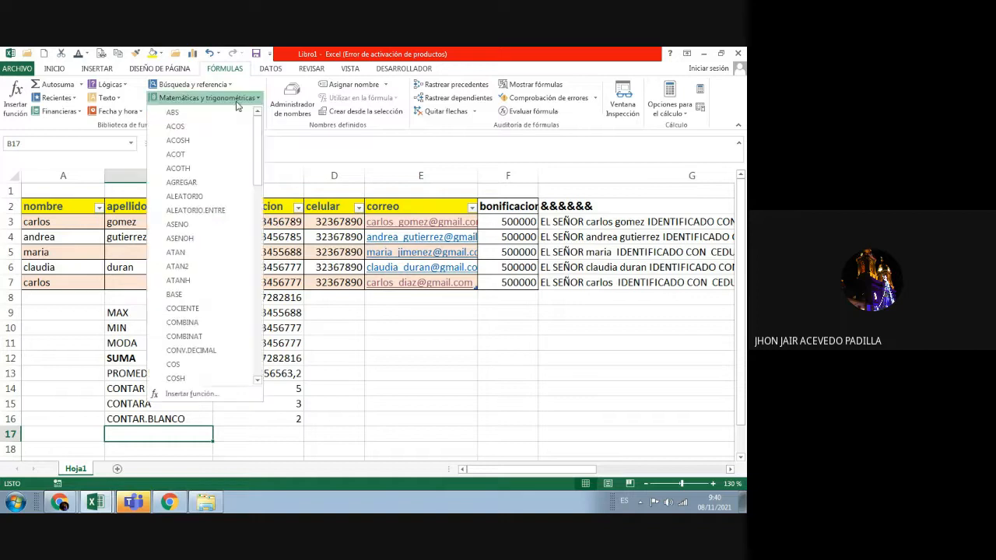
scroll(206, 234, "down", 4)
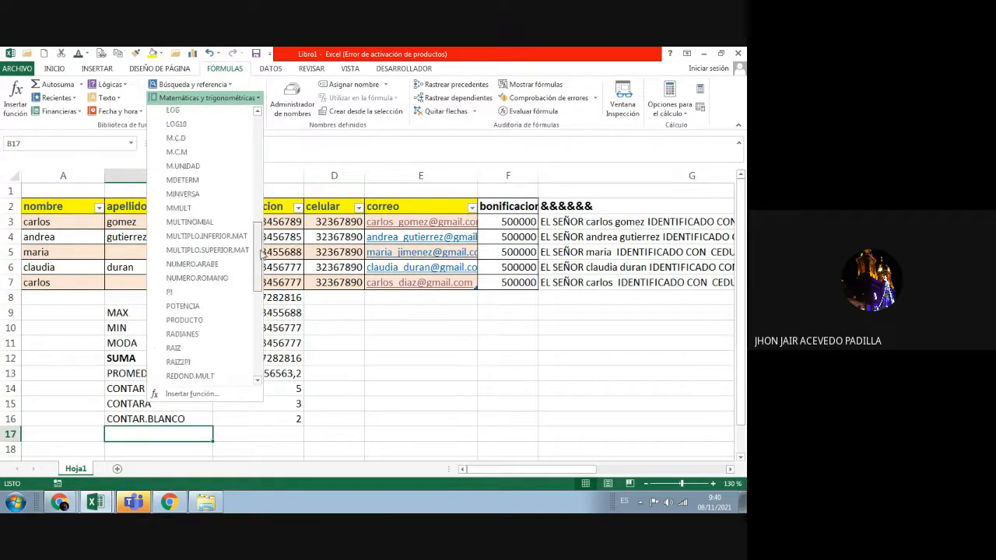
left_click(359, 357)
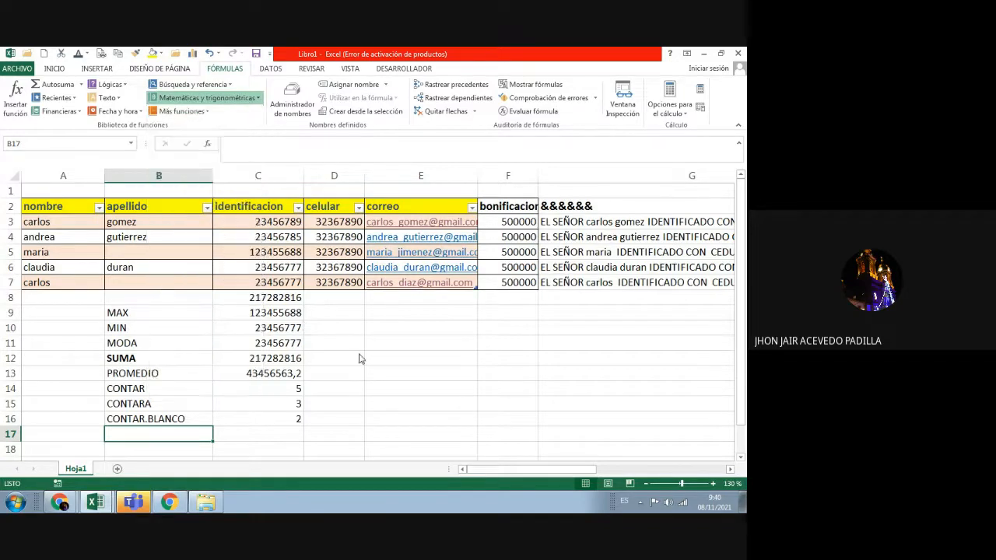
left_click(206, 112)
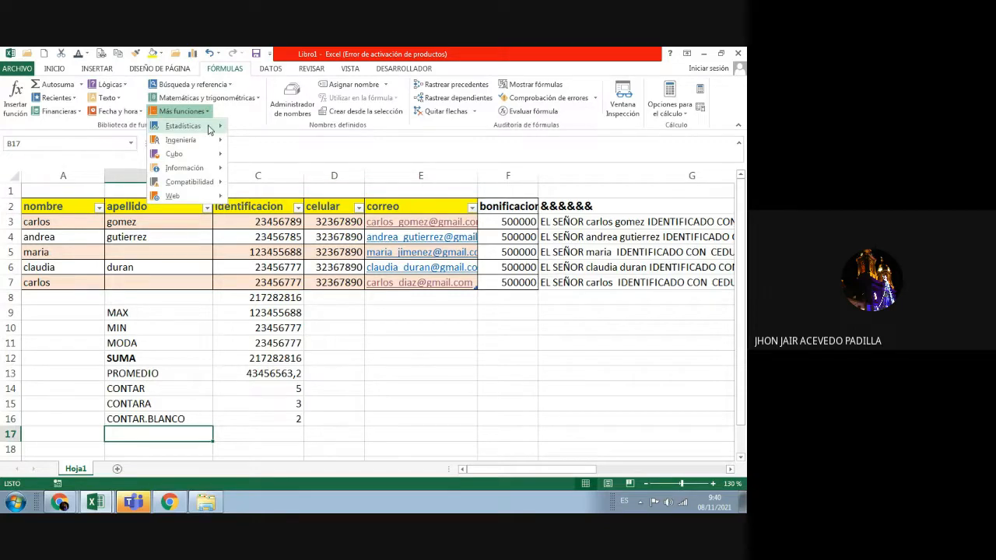
mouse_move(209, 130)
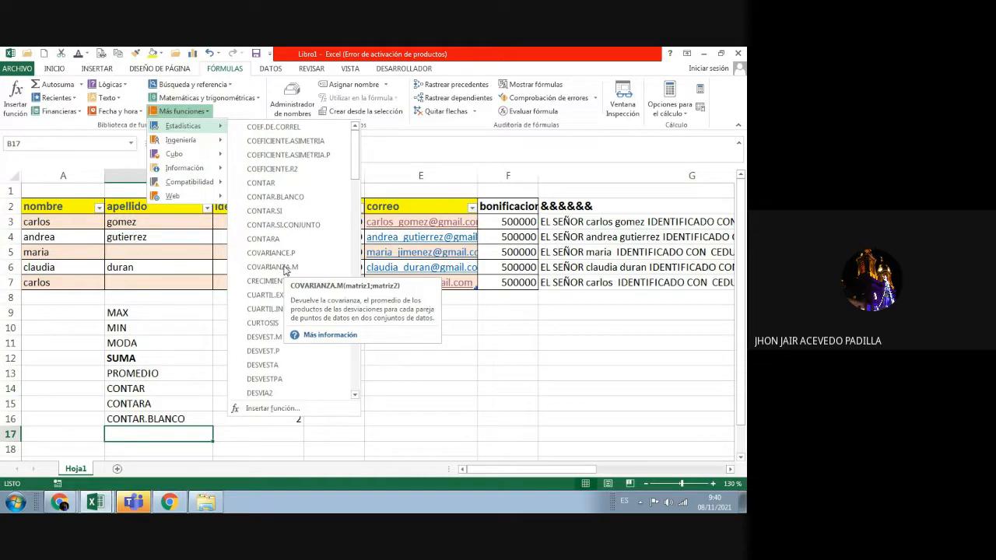
scroll(284, 269, "down", 10)
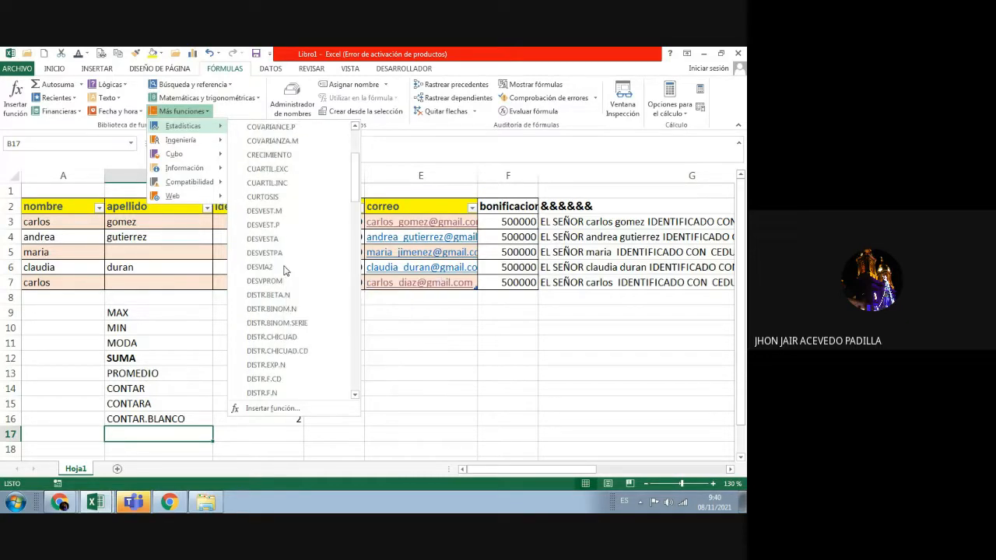
scroll(284, 269, "down", 10)
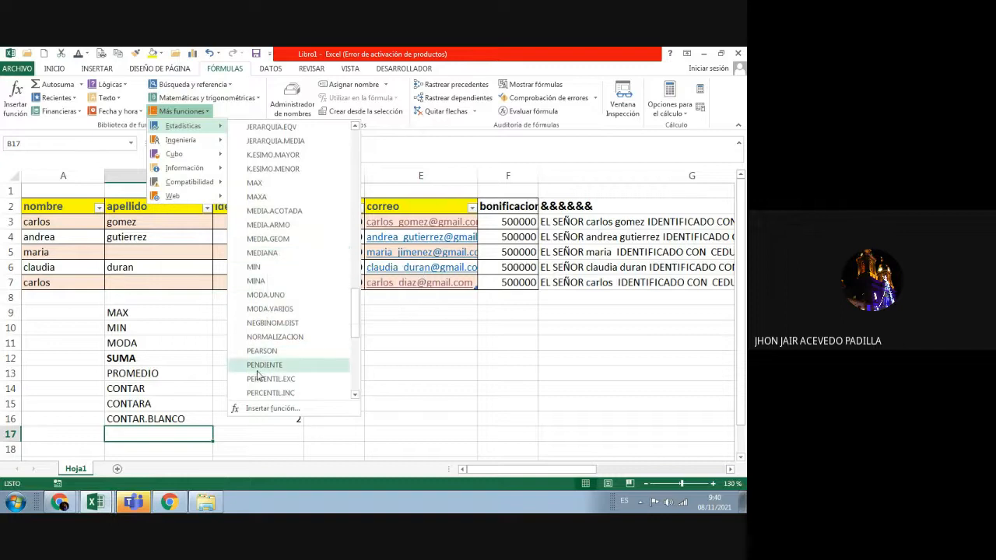
scroll(282, 346, "down", 4)
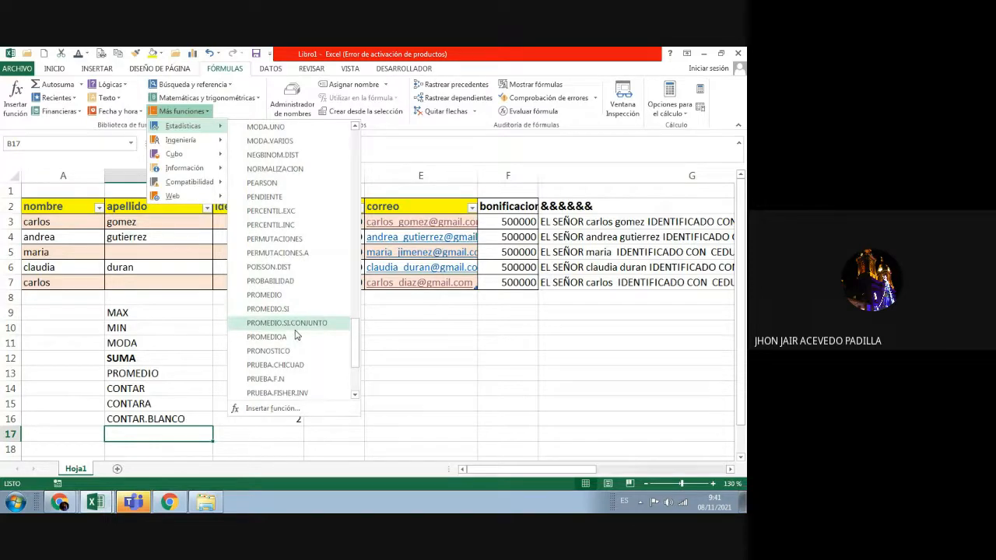
scroll(295, 335, "down", 3)
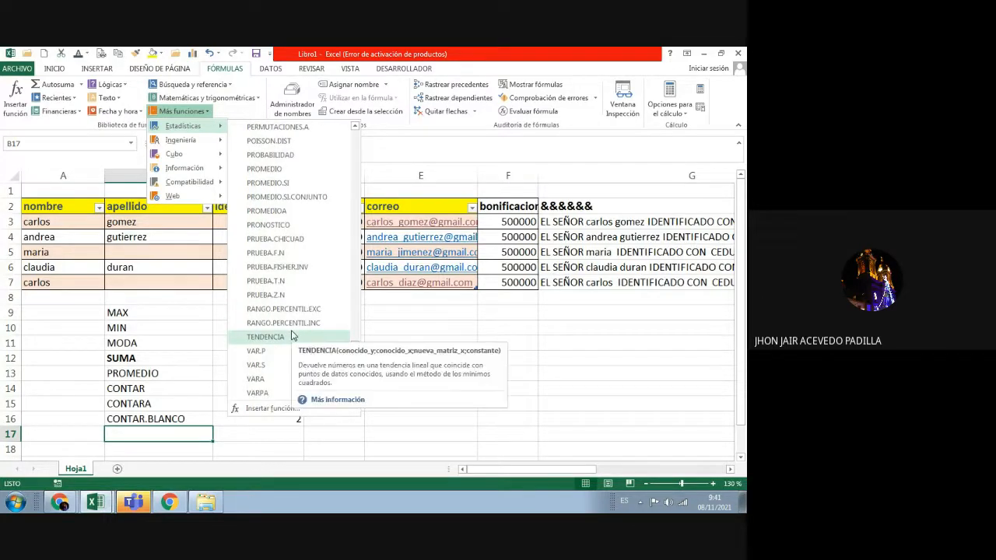
key("Escape")
key("Escape")
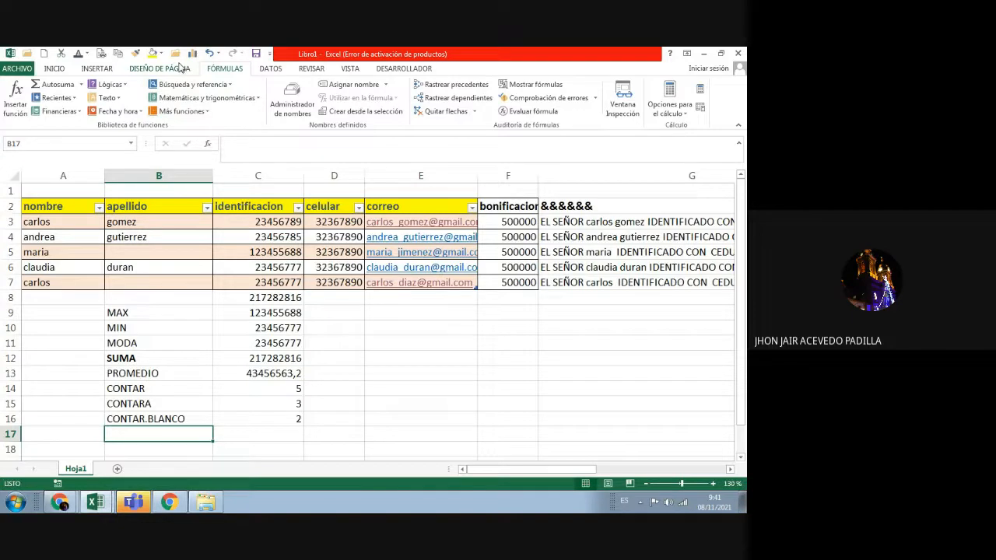
Step: View the DISEÑO DE PÁGINA tab, select cells D3 and D10, then return to INICIO
left_click(180, 69)
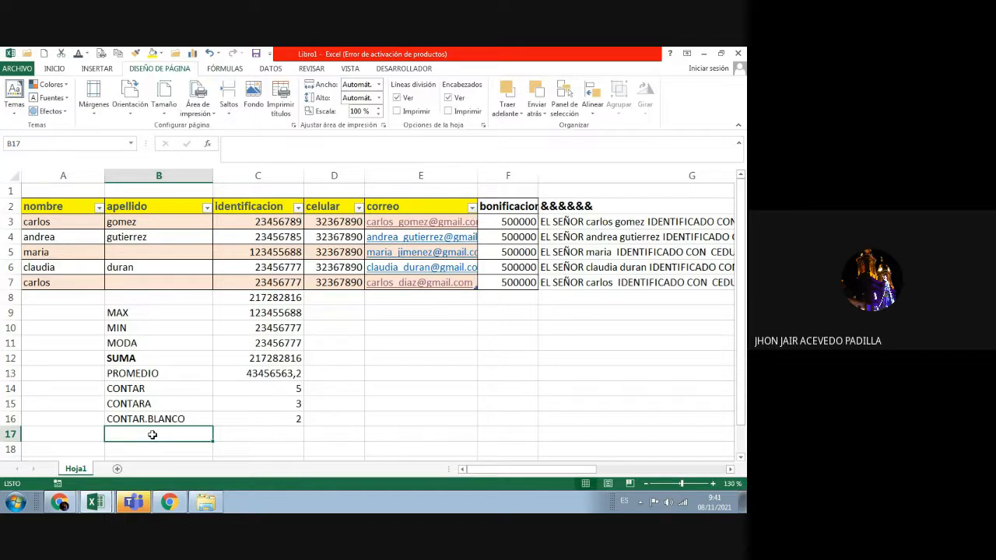
left_click(344, 223)
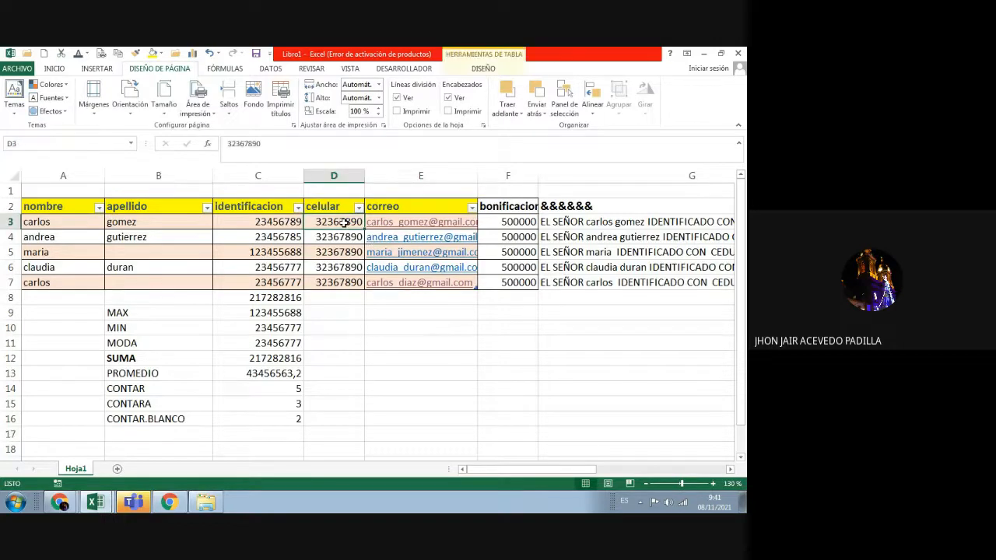
left_click(342, 330)
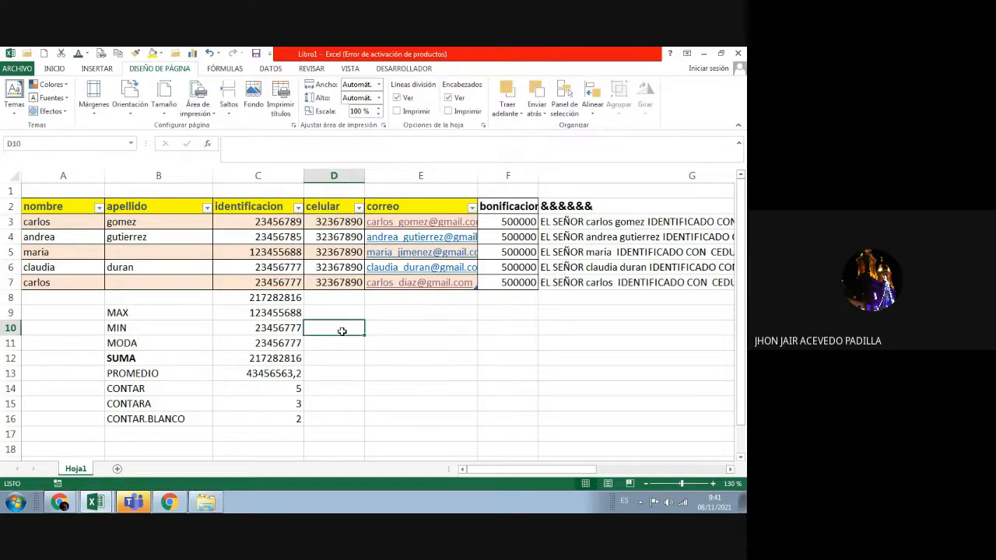
left_click(55, 71)
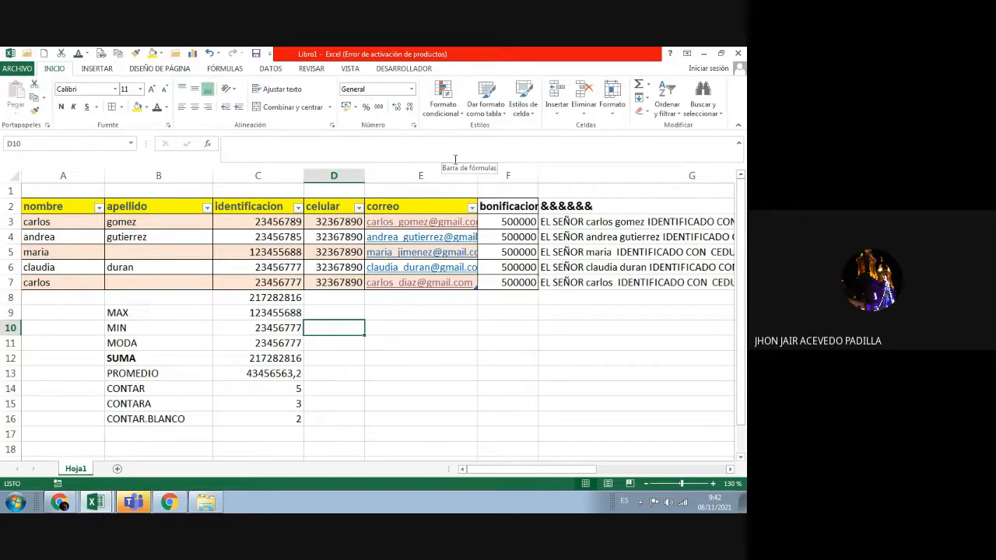
left_click(459, 113)
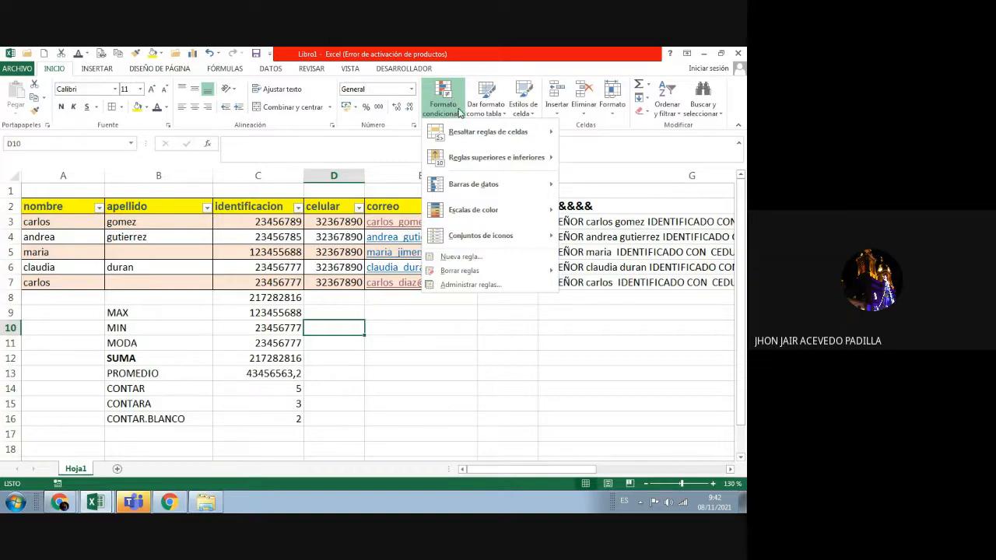
left_click(493, 372)
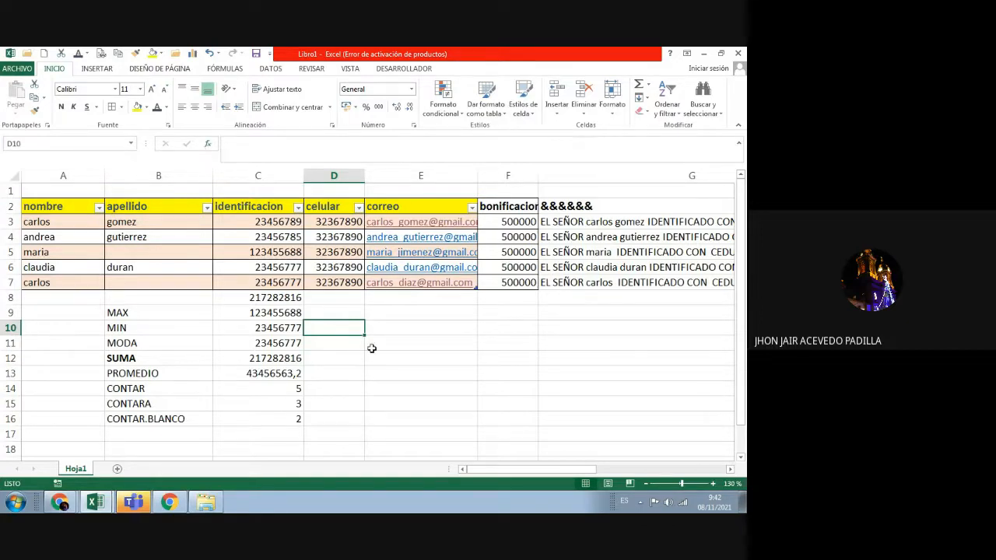
right_click(393, 315)
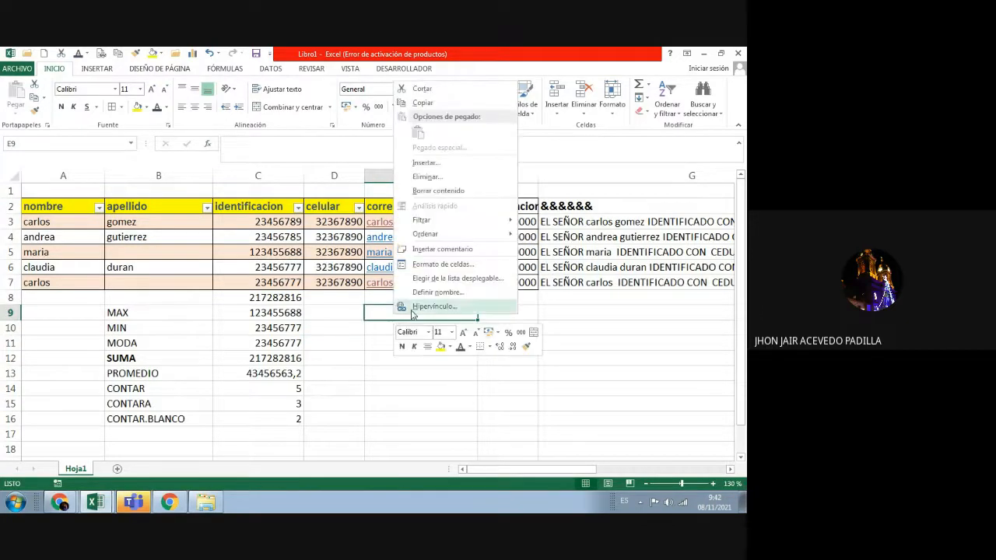
left_click(447, 266)
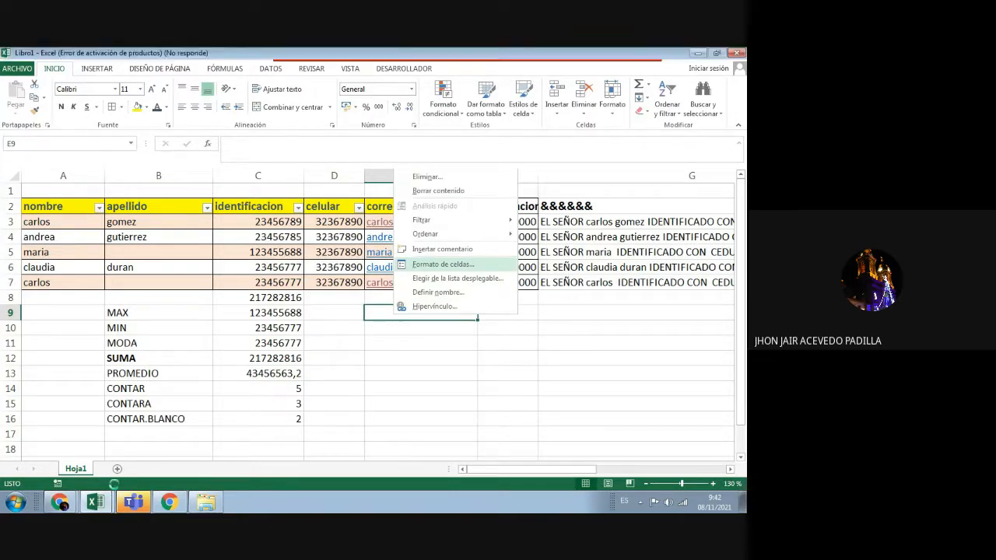
mouse_move(89, 504)
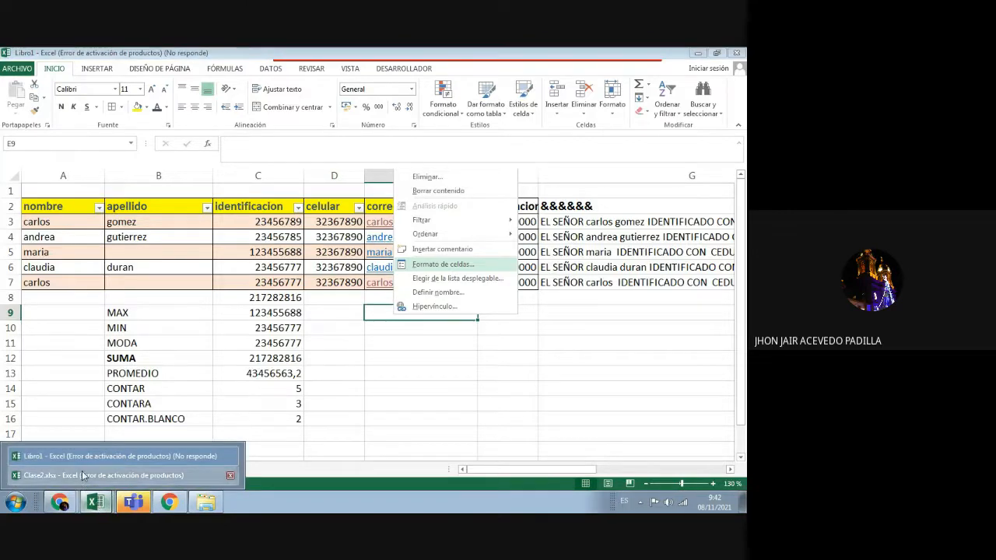
left_click(82, 474)
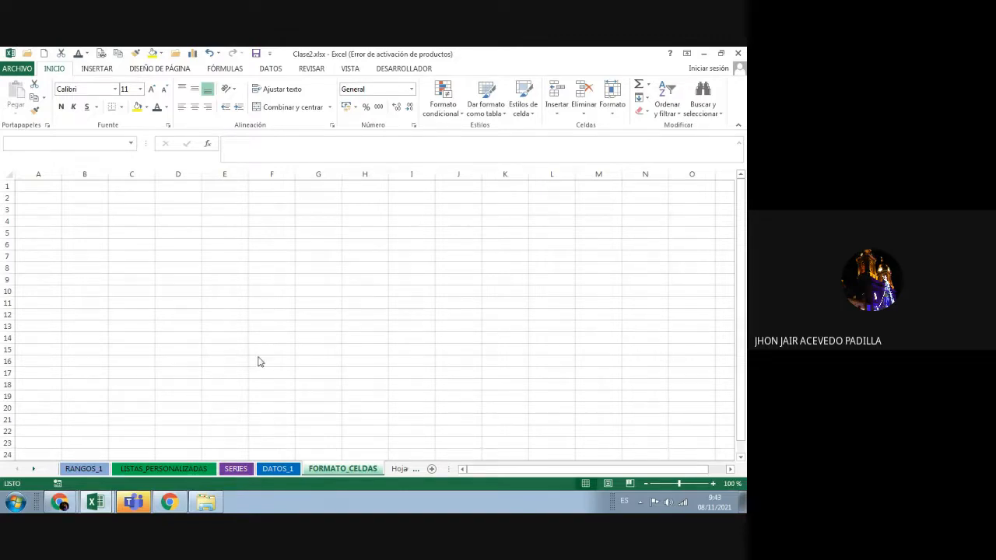
left_click(100, 503)
left_click(102, 457)
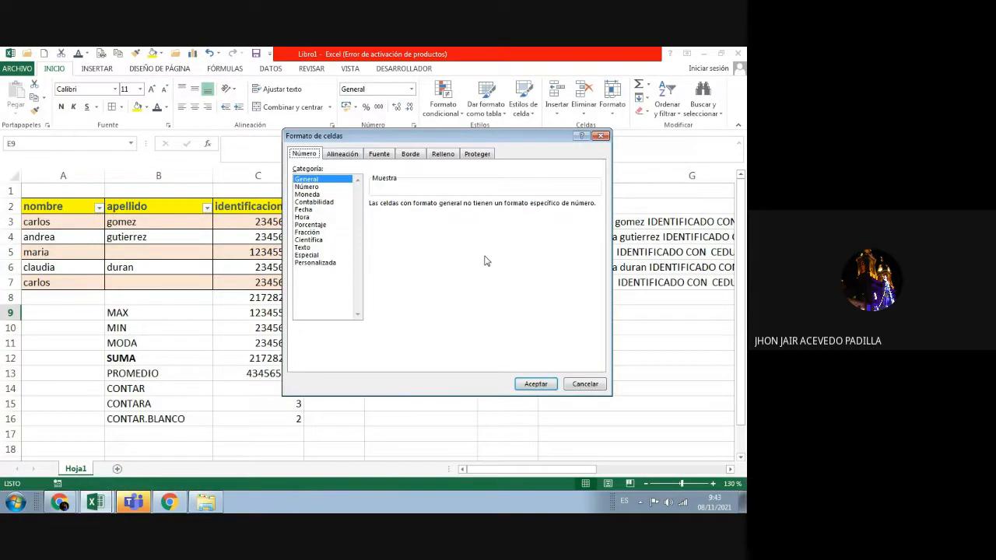
left_click(601, 136)
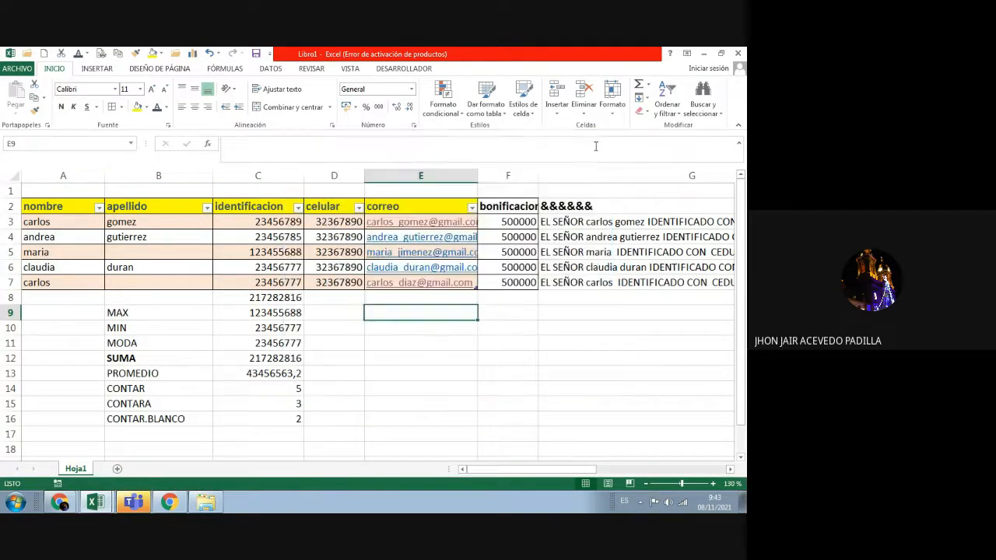
Step: Enter the label FORMATO DE CELDAS in cell E10
left_click(477, 324)
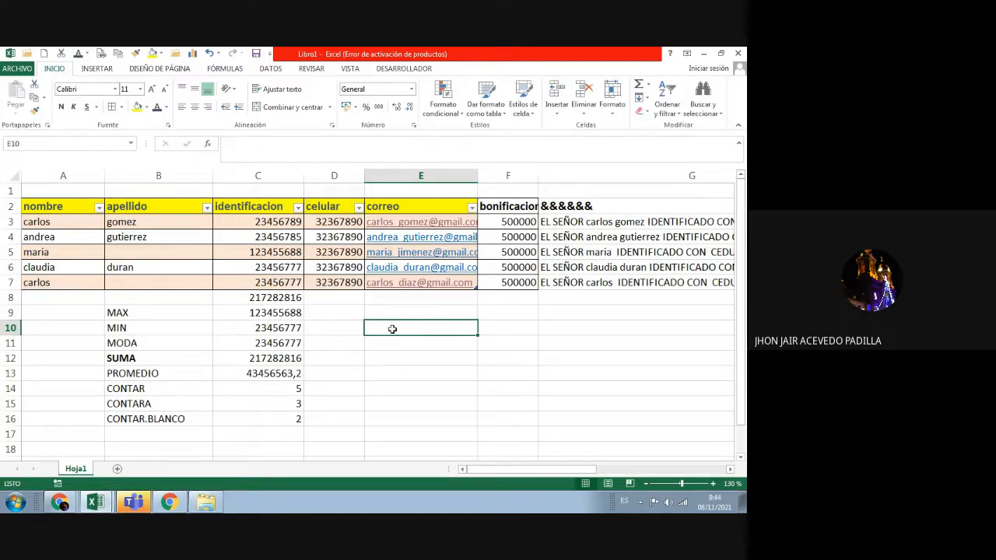
type("func")
key("BackSpace")
key("BackSpace")
key("BackSpace")
key("BackSpace")
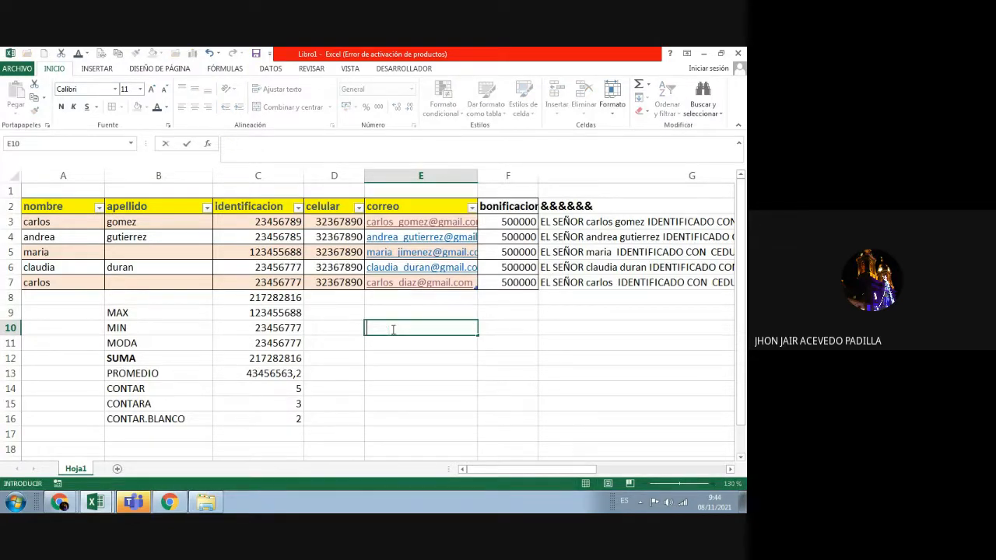
type("FORMATIVO")
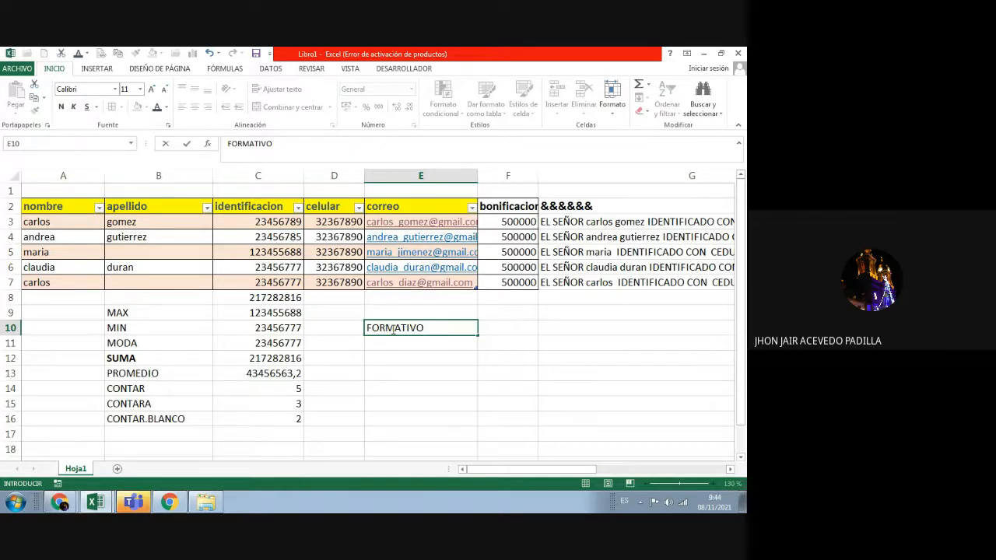
key("BackSpace")
key("BackSpace")
key("BackSpace")
type("O DE S")
key("BackSpace")
type("CELDAS")
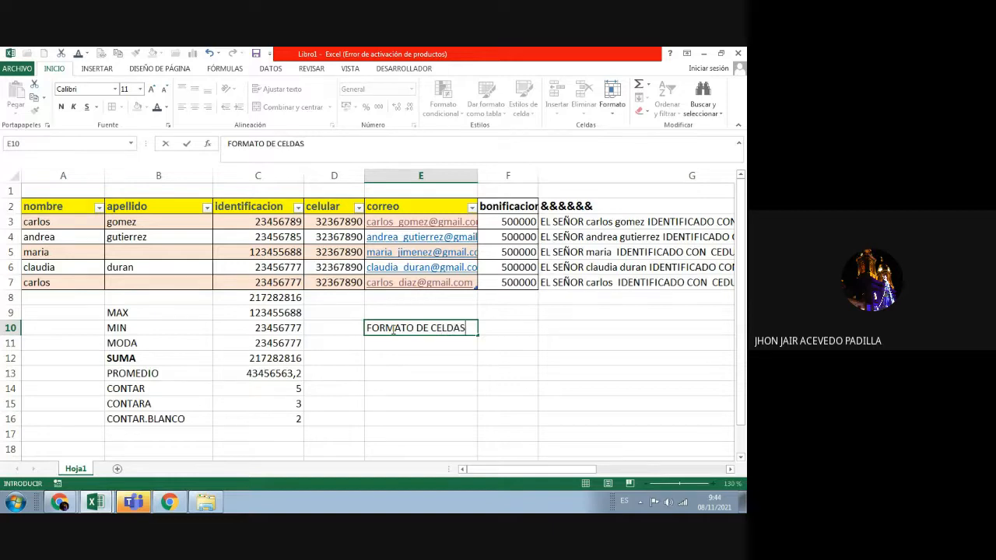
key("Return")
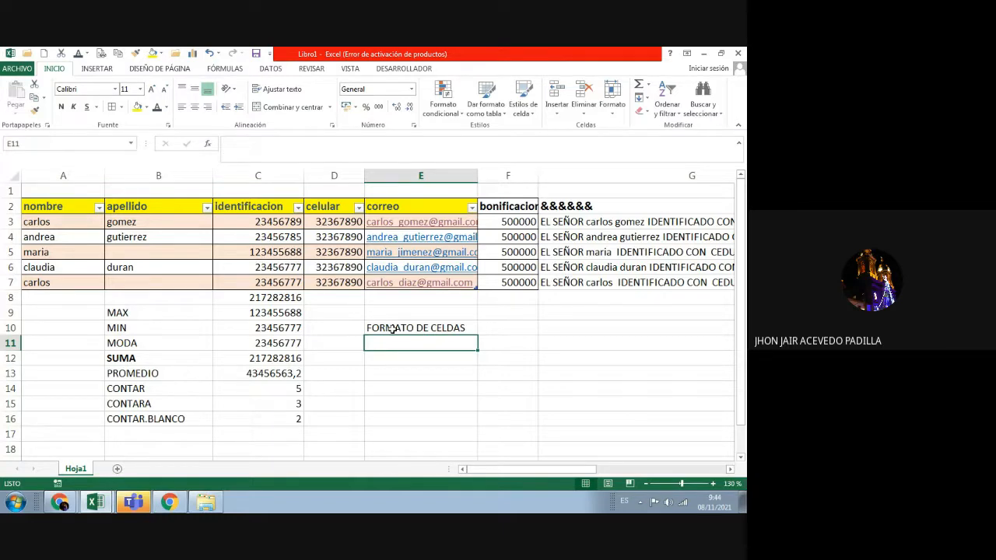
Step: Enter the shortcut note CTRL + 1 in cell F10 beside the label
left_click(504, 327)
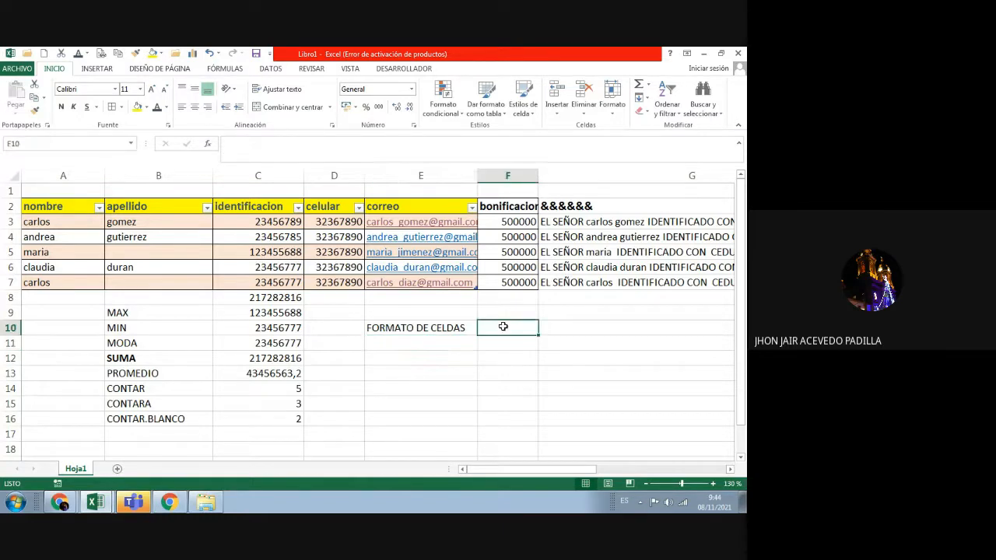
type("CTRL")
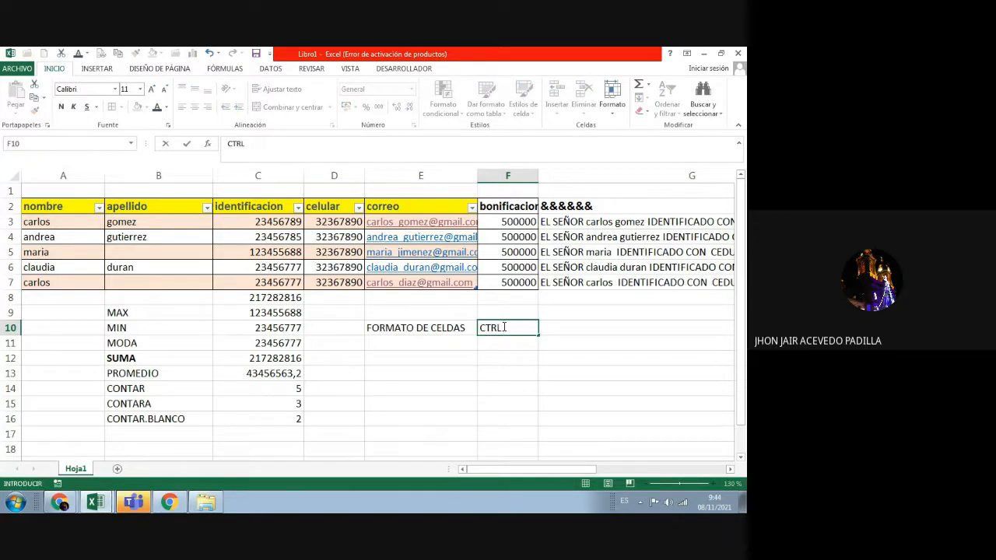
type(" + 1")
key("Return")
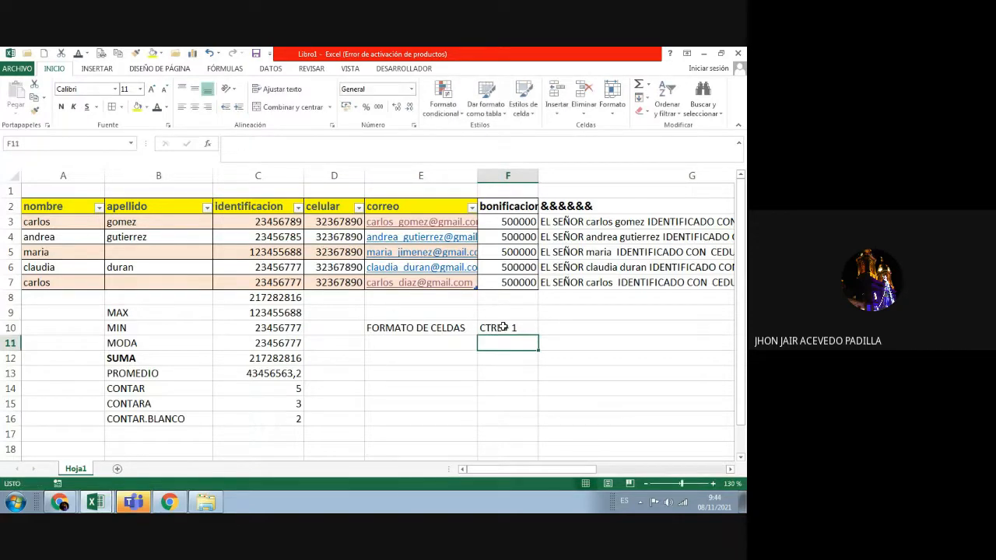
left_click(503, 328)
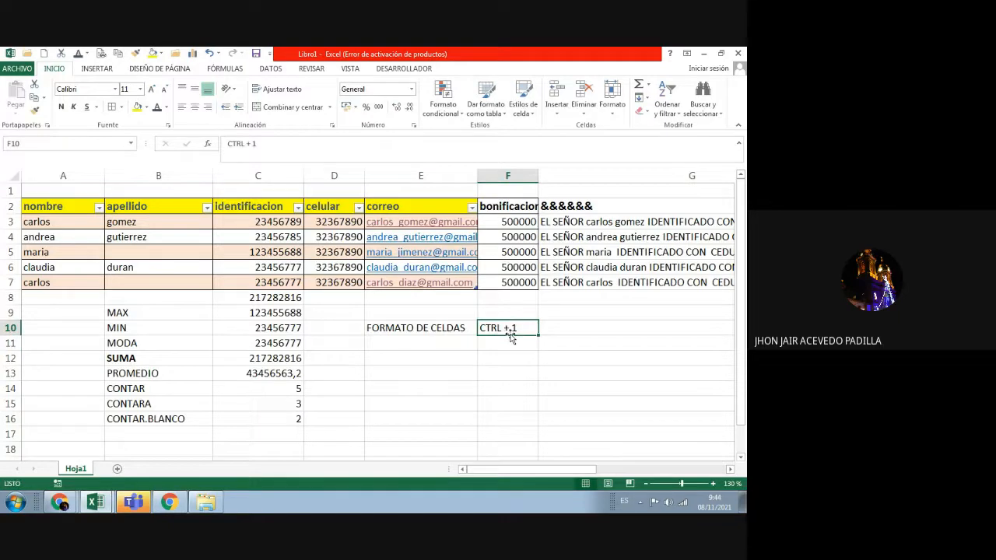
left_click(438, 332)
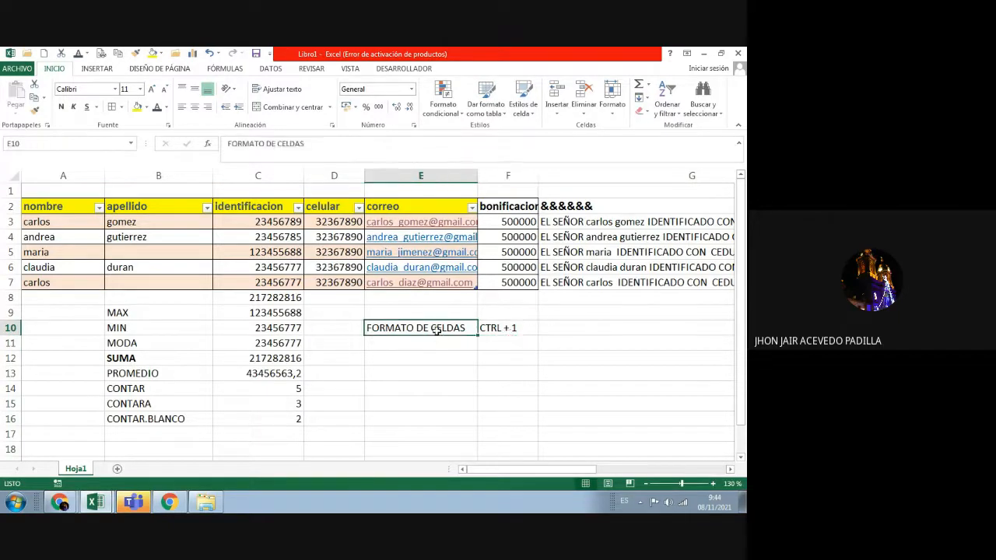
left_click(436, 342)
right_click(437, 345)
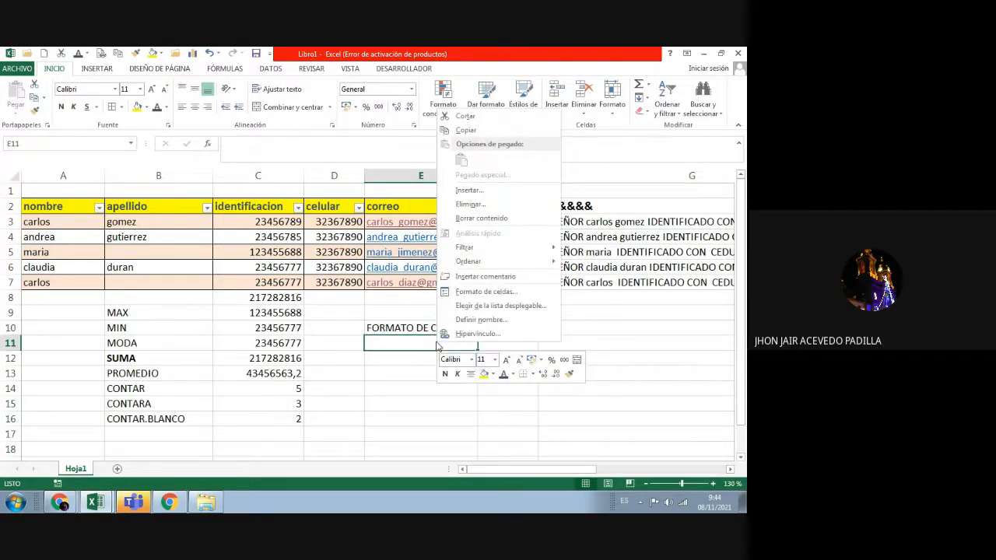
left_click(476, 291)
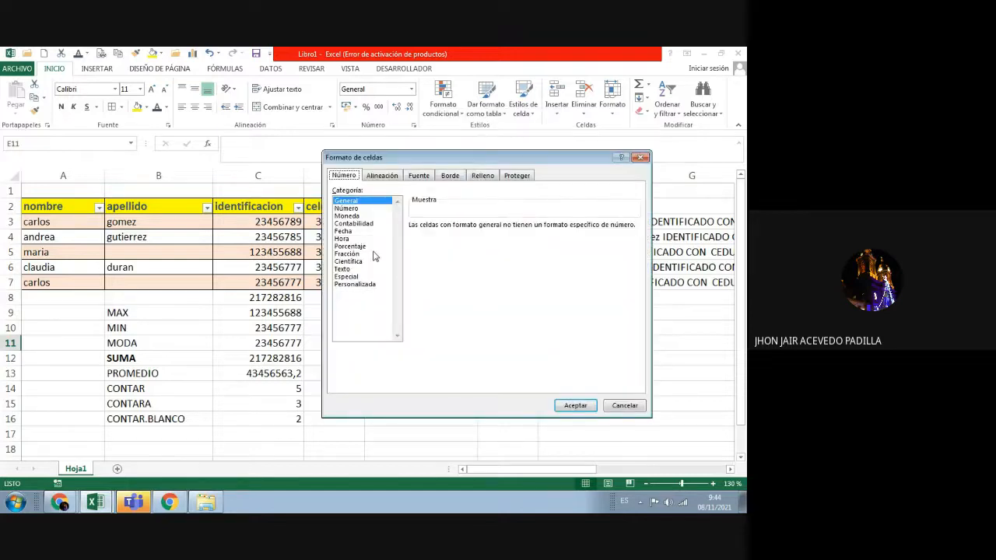
left_click(639, 159)
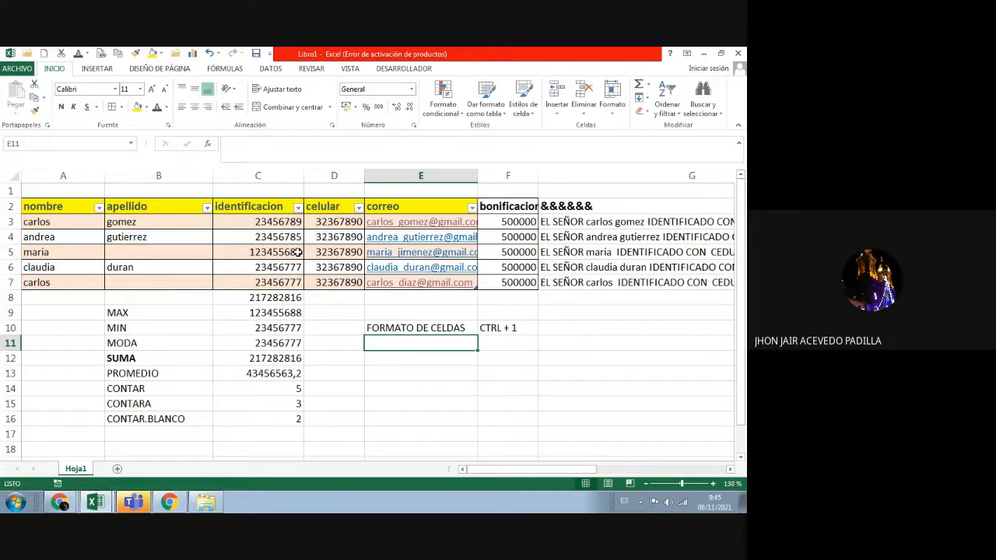
left_click(568, 330)
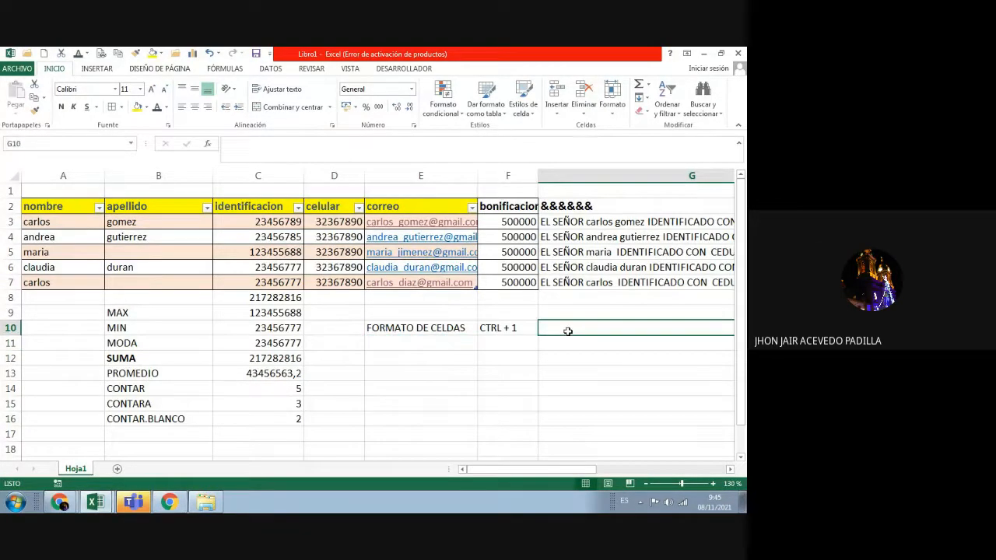
left_click(403, 345)
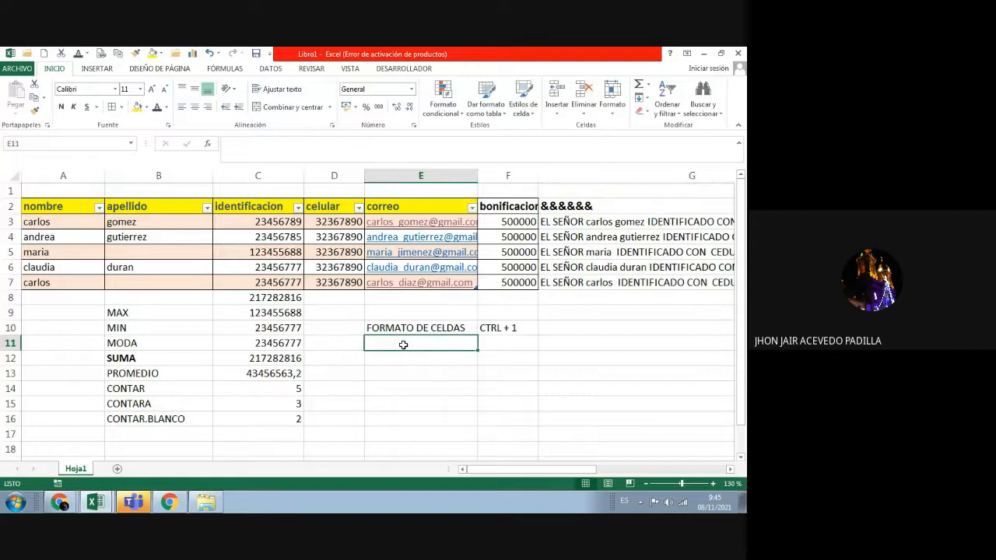
left_click(140, 223)
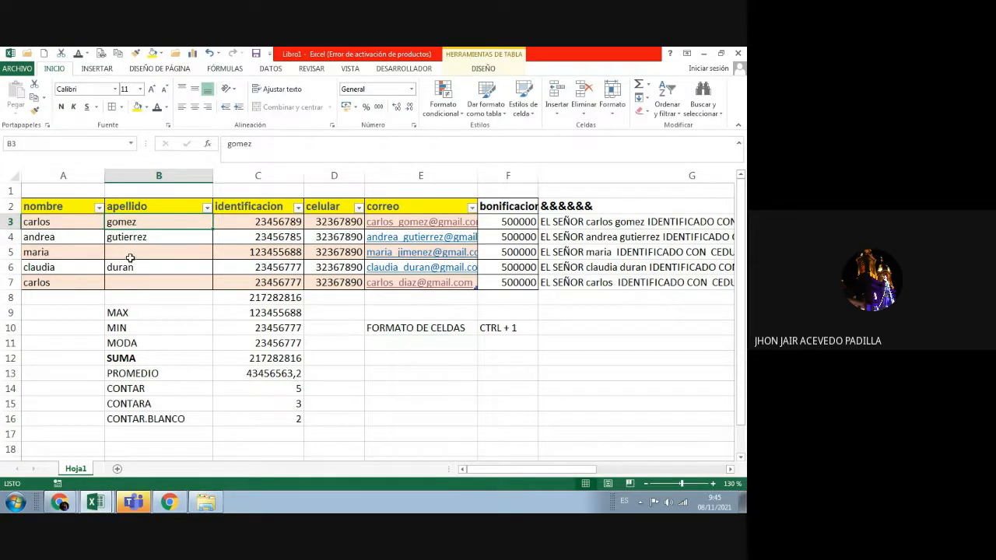
left_click(128, 255)
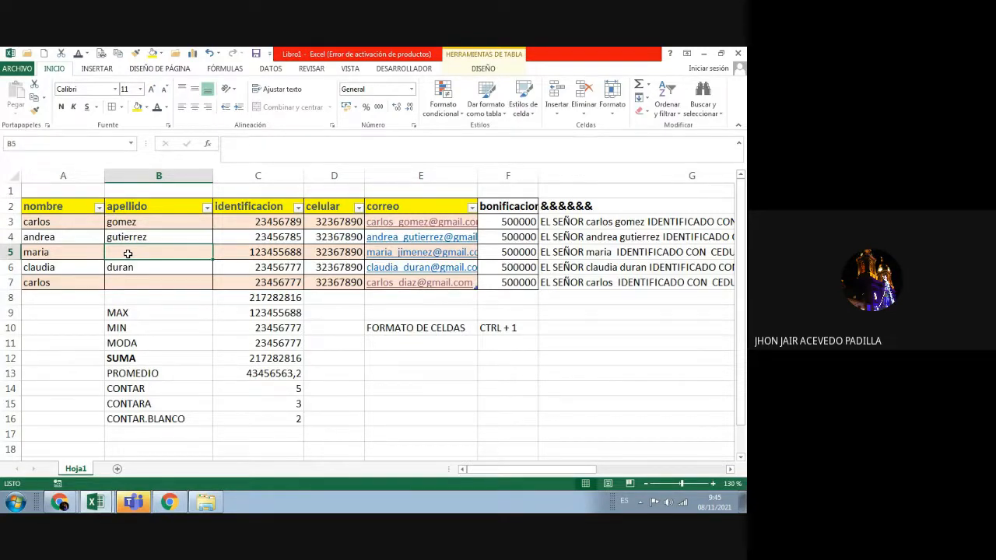
type("jimene")
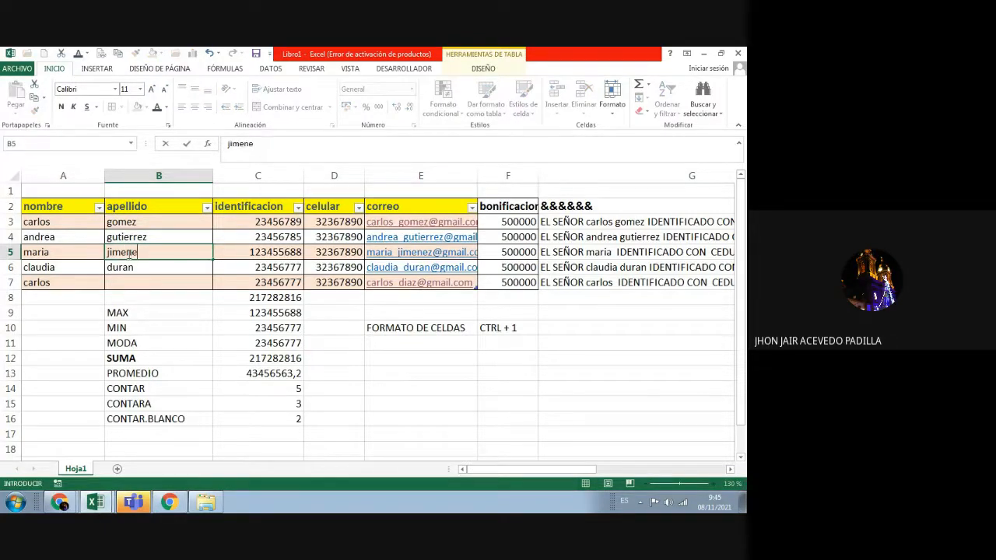
type("z")
key("Return")
key("Return")
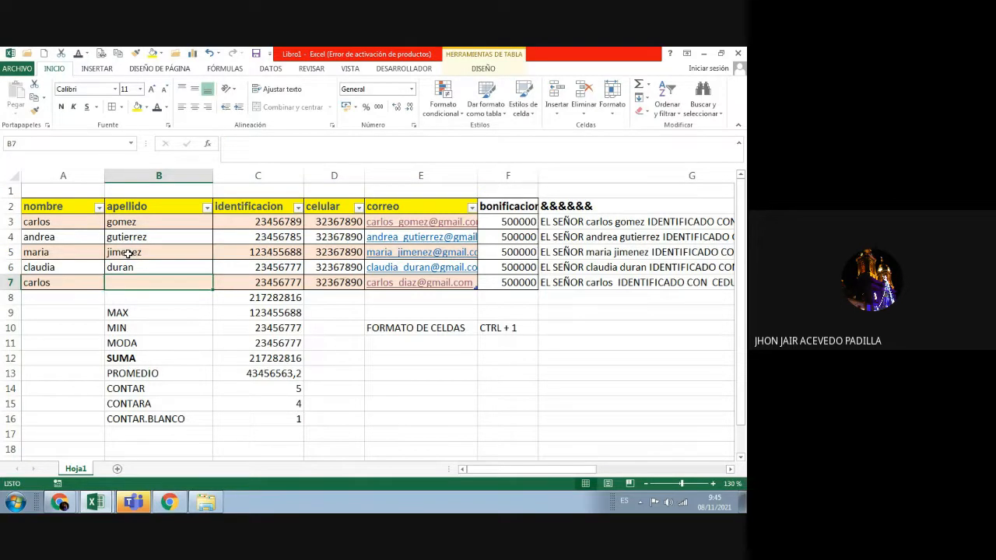
type("diaz")
key("Return")
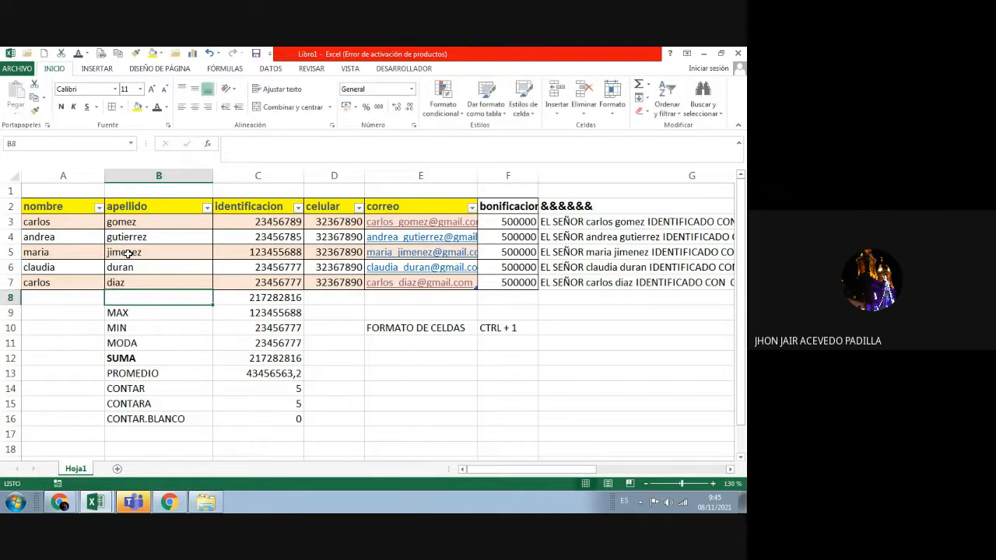
mouse_move(65, 224)
left_mouse_down()
mouse_move(65, 287)
mouse_move(63, 242)
left_mouse_up()
left_click(67, 267)
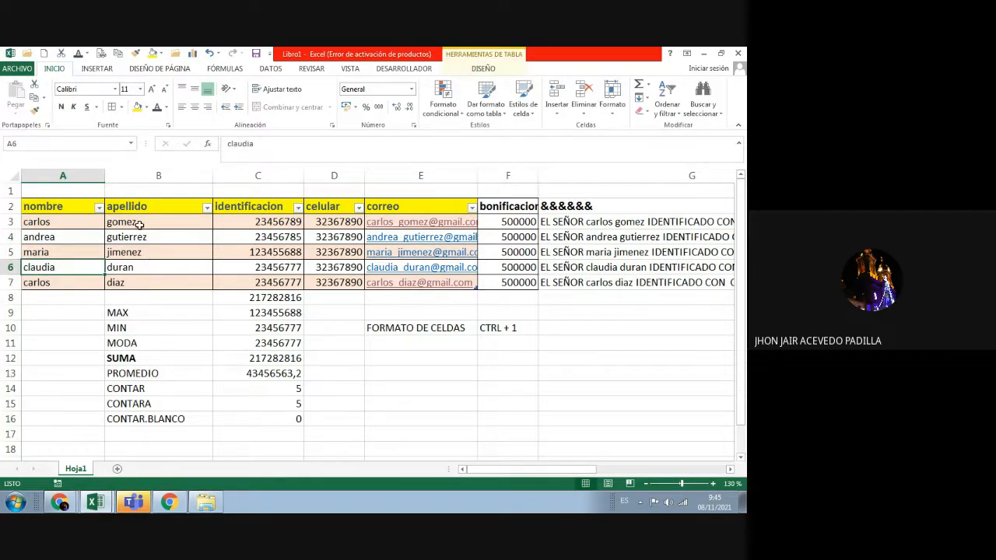
left_click_drag(139, 224, 147, 276)
left_click_drag(280, 223, 280, 287)
left_click_drag(322, 224, 326, 280)
left_click(396, 210)
left_click_drag(392, 226, 395, 276)
left_click_drag(501, 221, 499, 281)
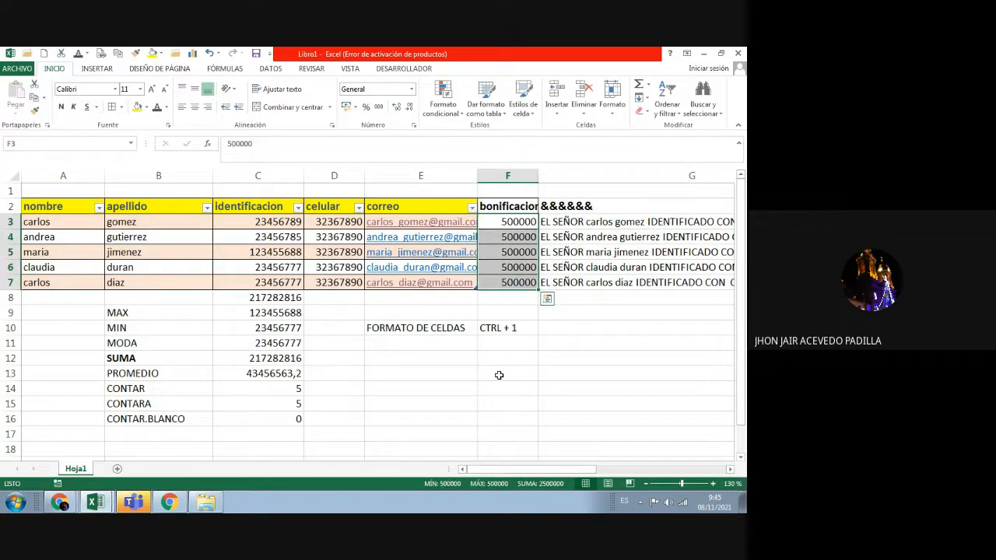
left_click(465, 346)
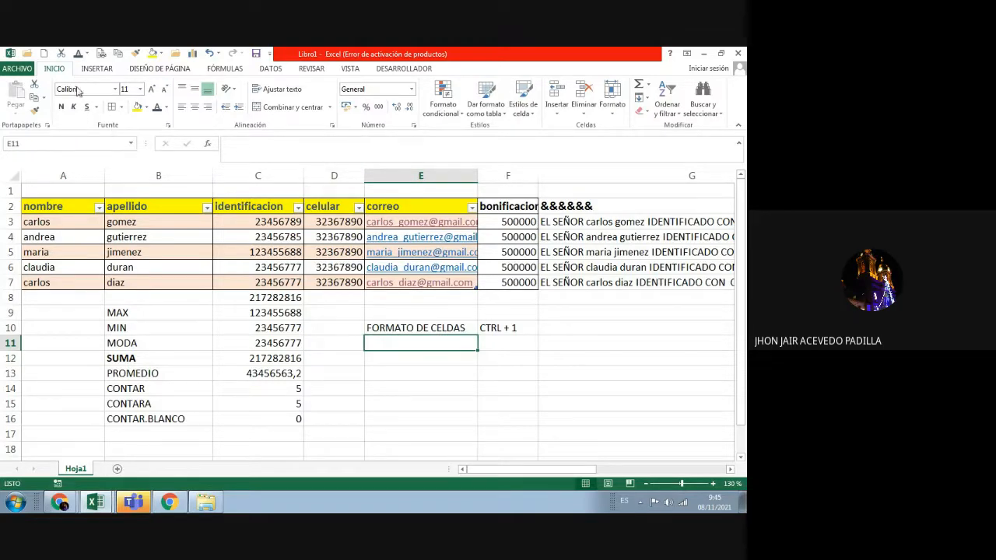
left_click(413, 125)
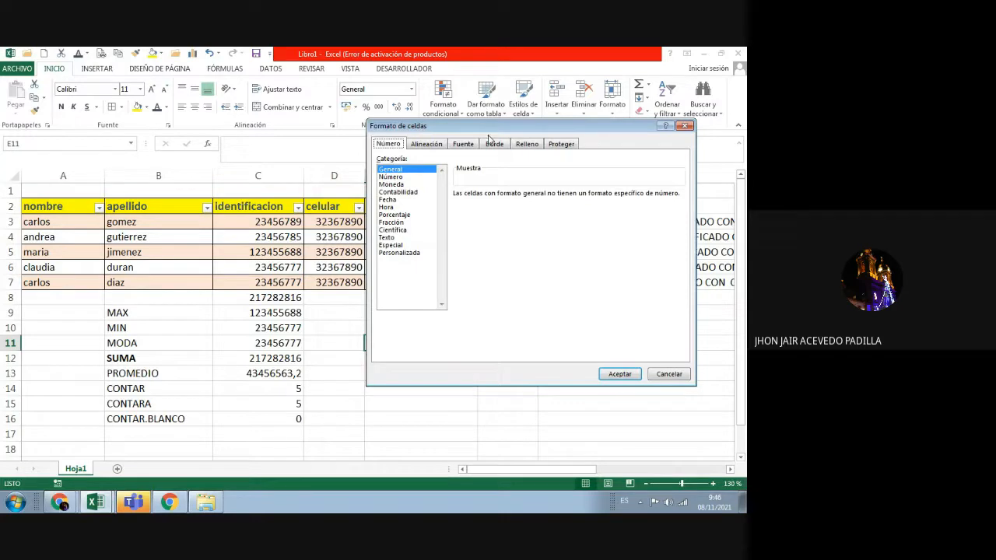
left_click(687, 126)
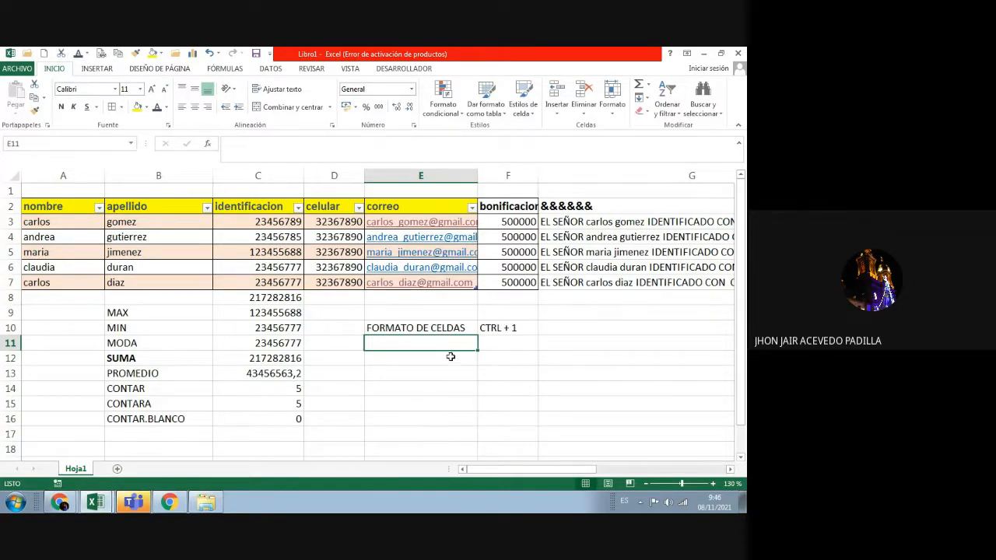
double_click(426, 344)
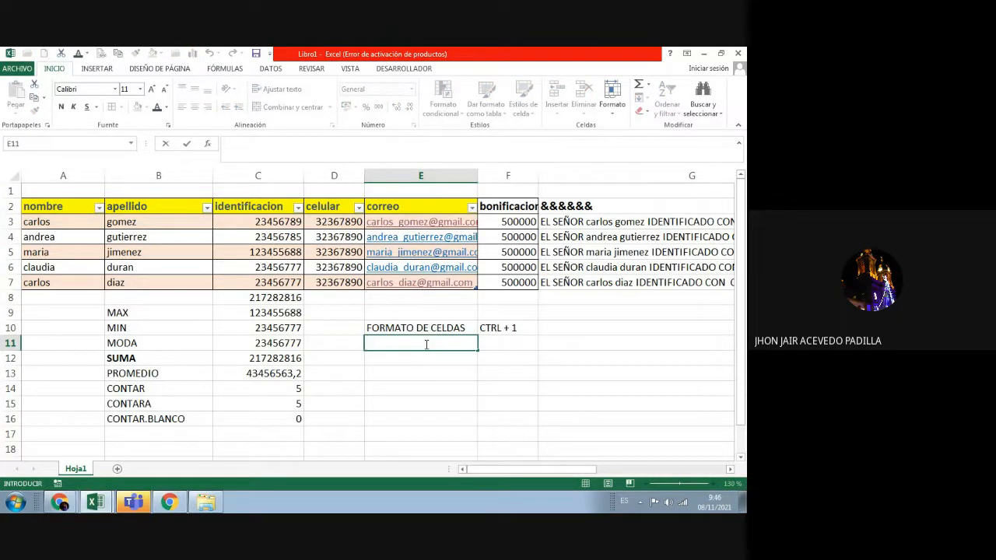
right_click(425, 344)
left_click(404, 360)
left_click(404, 372)
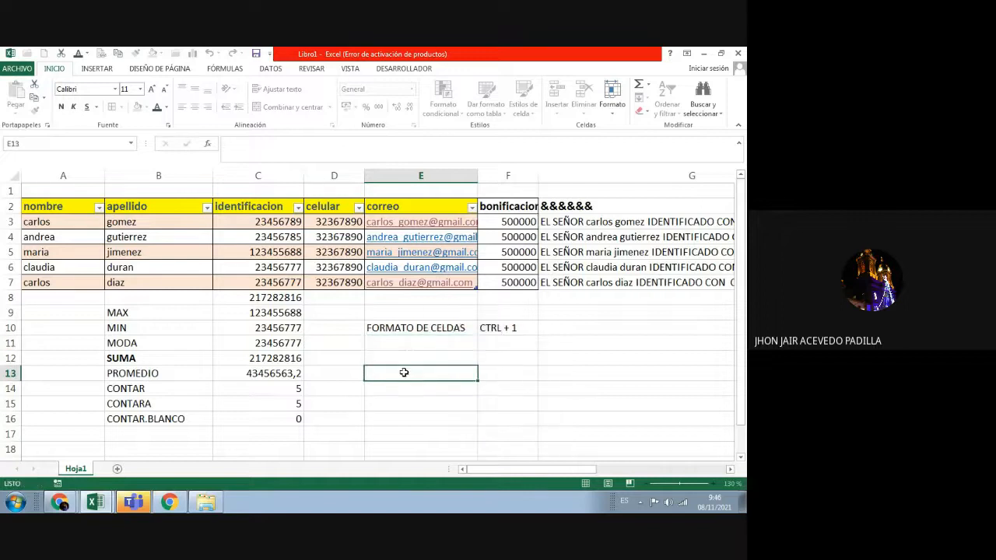
left_click(61, 221)
left_click_drag(61, 221, 64, 282)
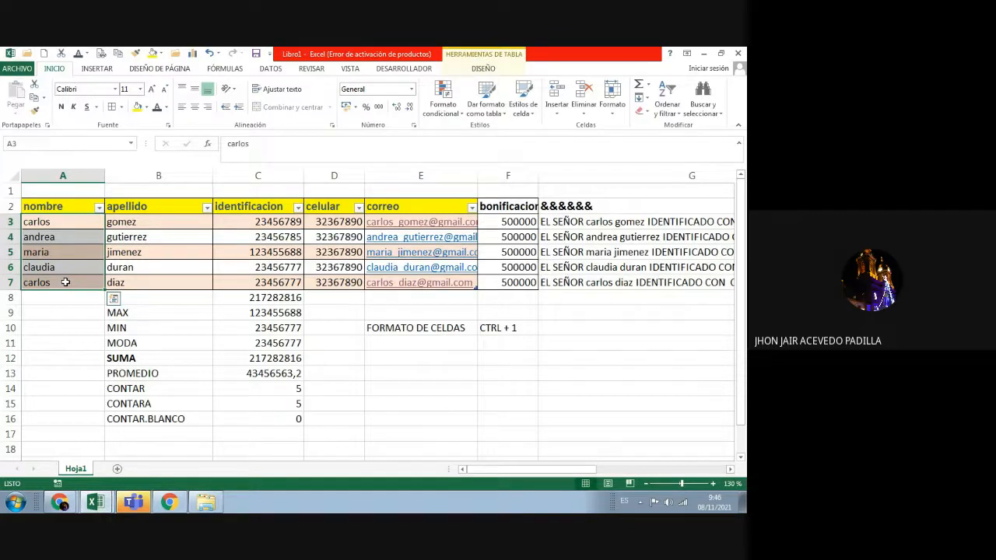
Step: Apply the Texto number format to the first names in A3:A7 via Formato de celdas
right_click(60, 252)
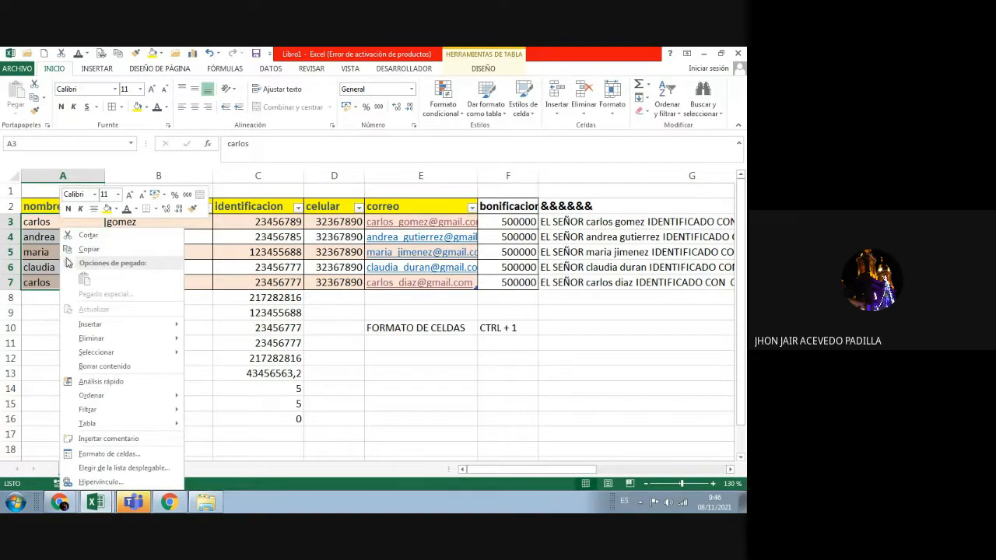
left_click(128, 453)
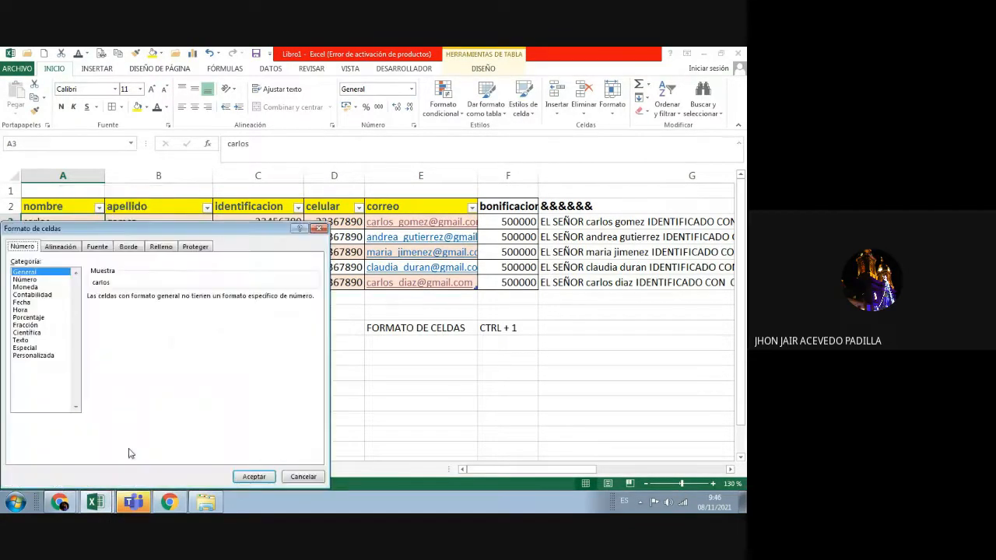
left_click_drag(161, 231, 422, 146)
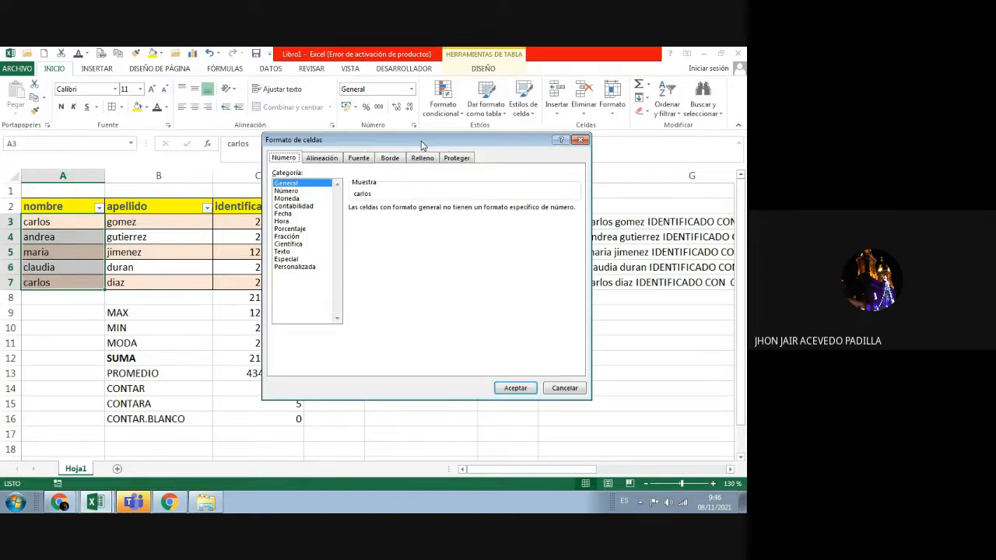
left_click(282, 253)
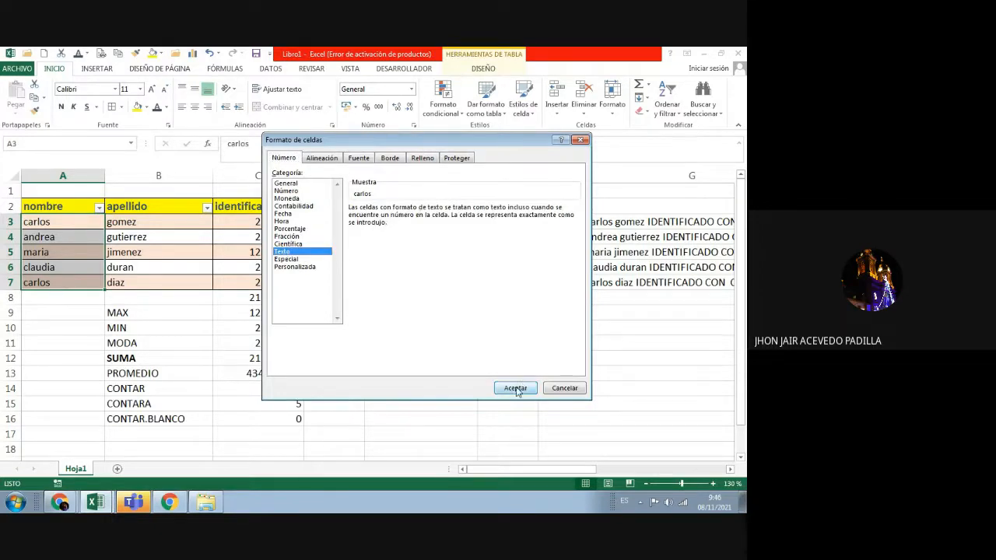
left_click(515, 387)
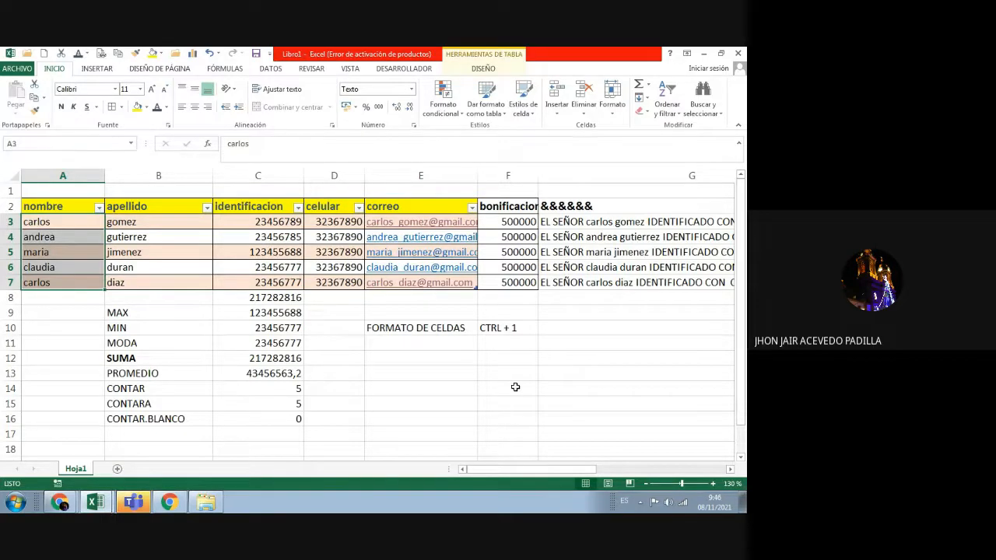
left_click(153, 221)
Step: Format the surnames in B3:B7 as Texto, after previewing the Moneda, Contabilidad, Hora and Porcentaje categories
left_click_drag(153, 222, 158, 281)
right_click(159, 285)
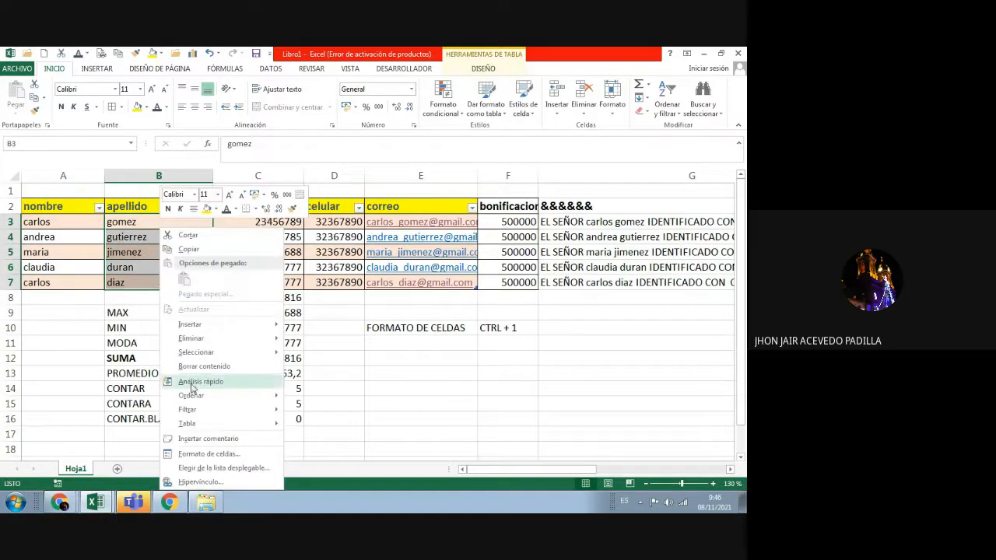
left_click(204, 453)
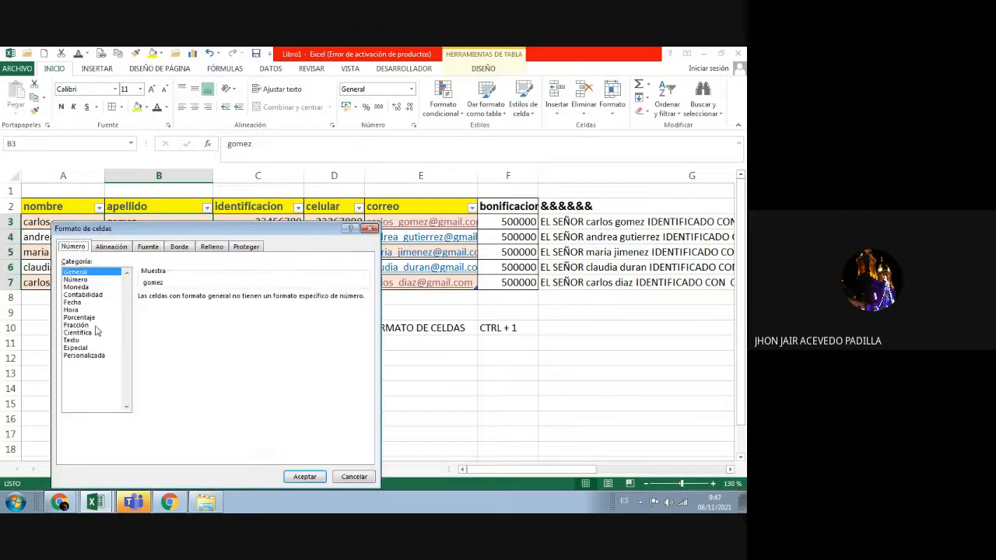
left_click(75, 288)
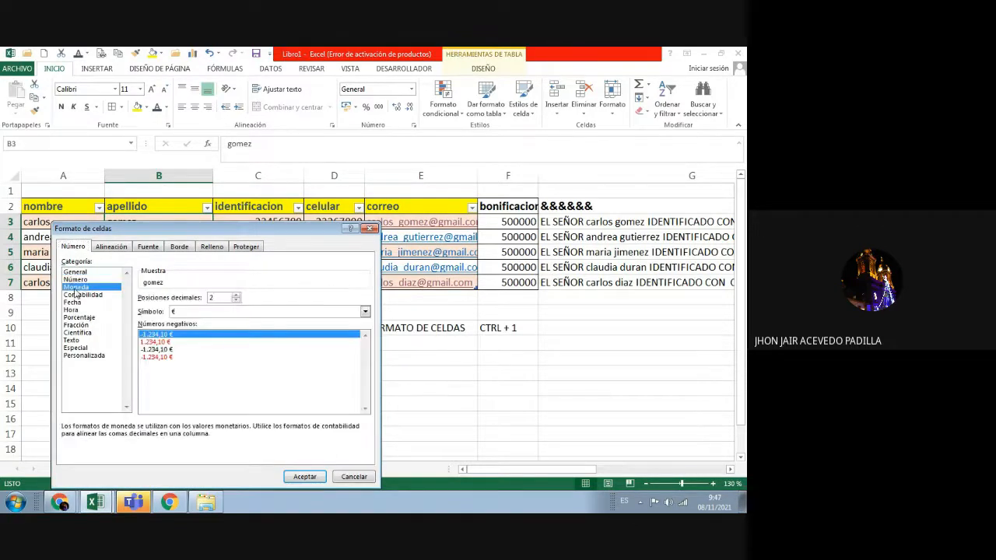
left_click(78, 295)
left_click(72, 310)
left_click(78, 318)
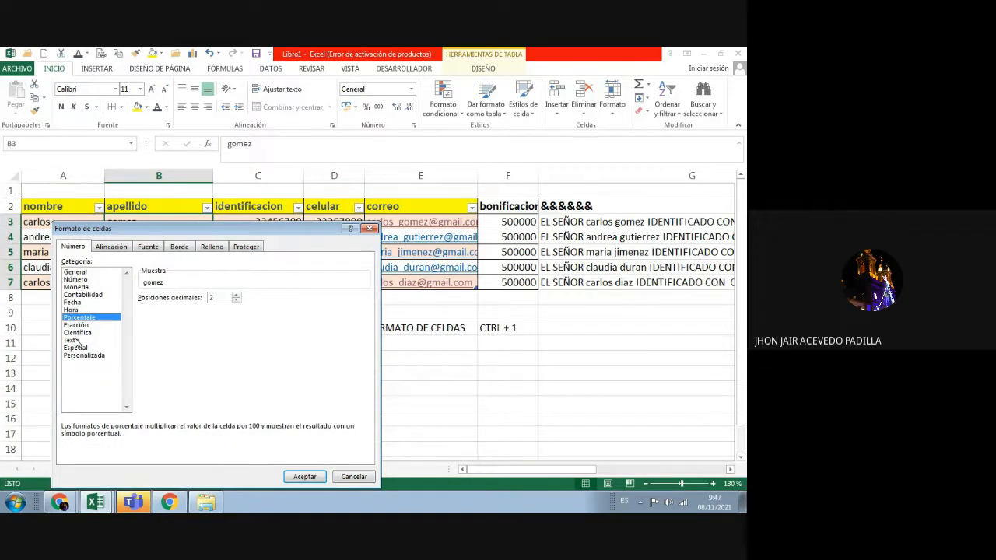
left_click(75, 341)
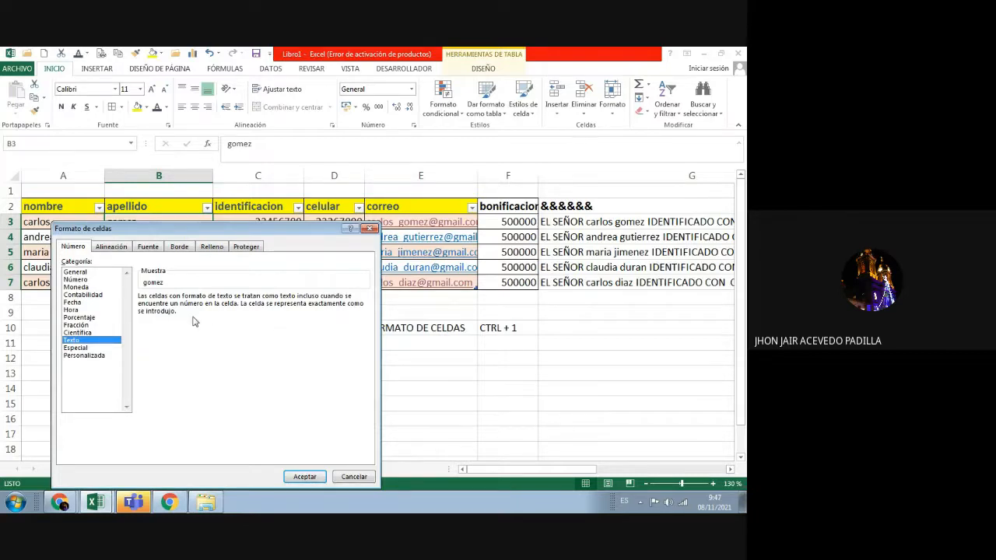
left_click(304, 476)
left_click(265, 343)
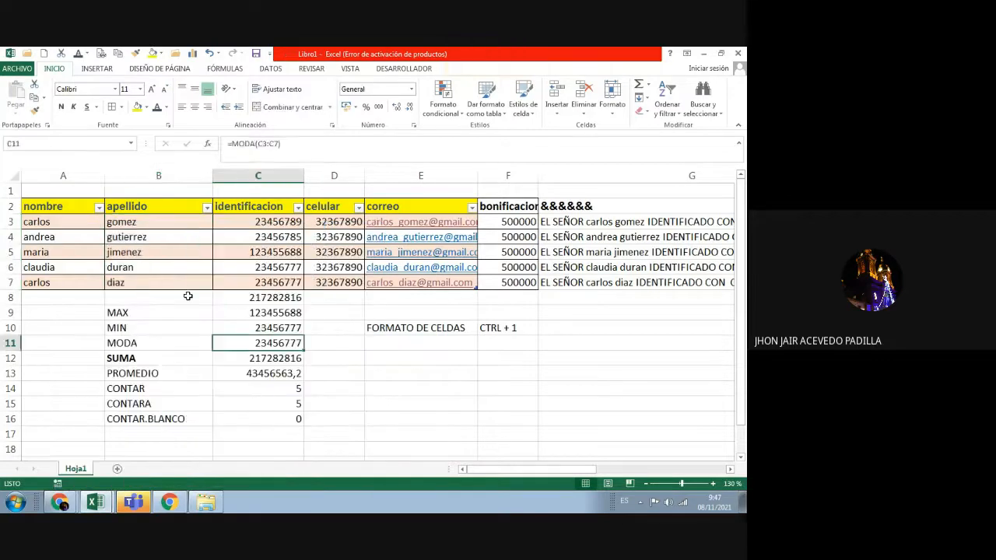
Step: Append a 1 to the surnames in B4 and B3
left_click(156, 235)
double_click(156, 235)
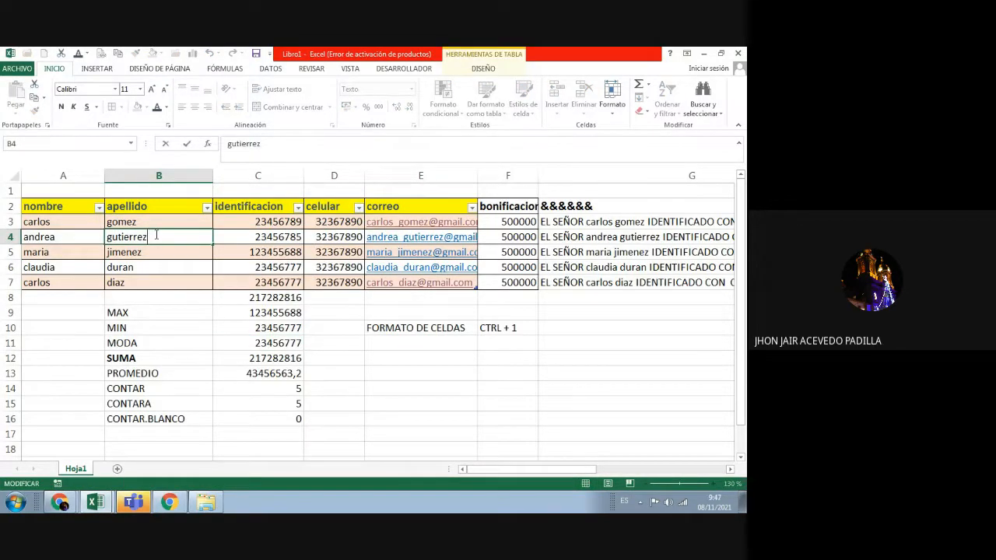
type("1")
key("Return")
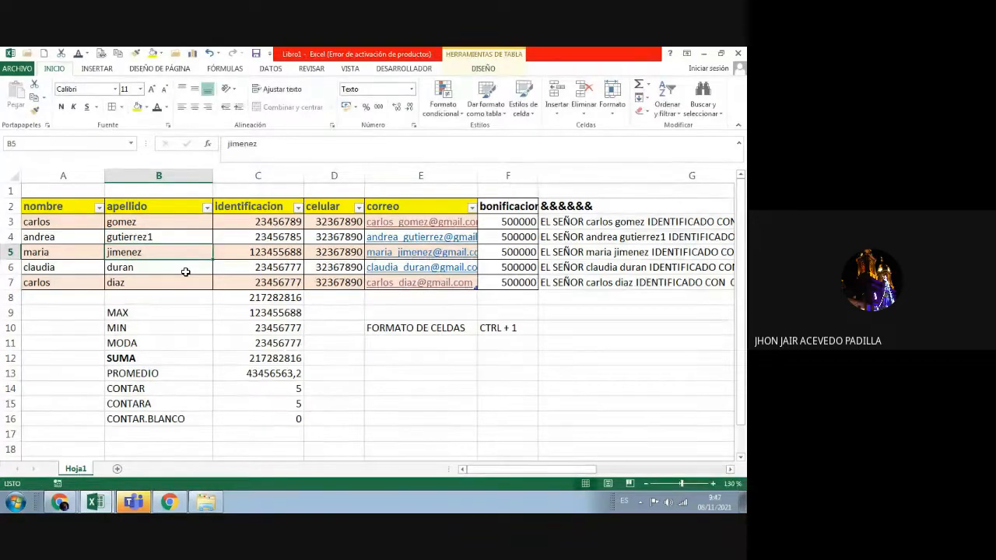
left_click(144, 222)
double_click(145, 222)
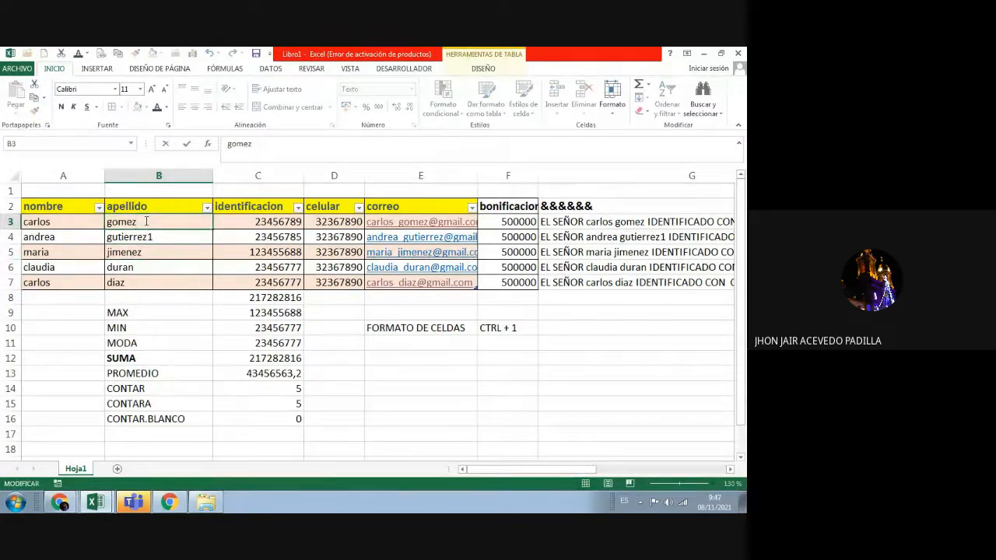
type("1")
key("Return")
Step: Reapply the Texto number format to the surnames in B3:B7
left_click(195, 296)
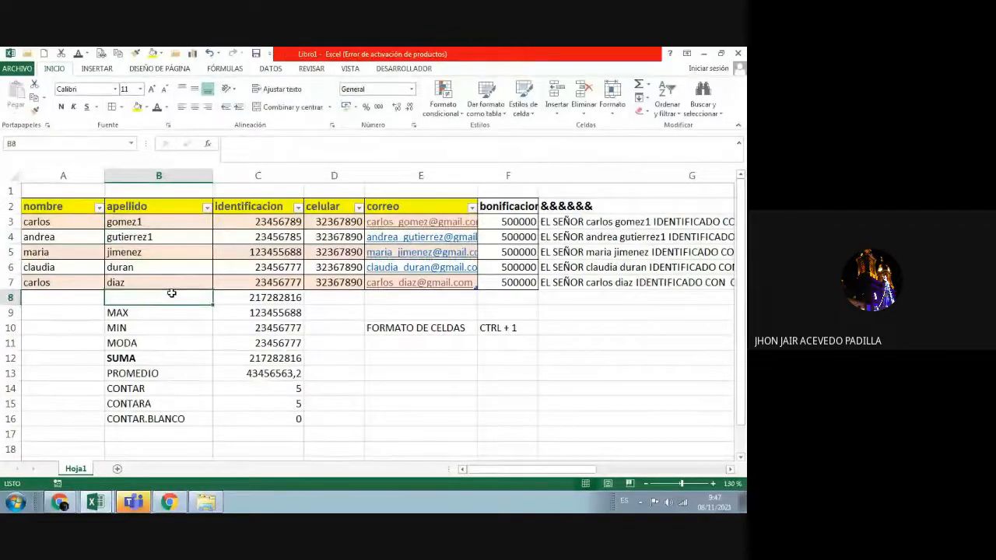
left_click_drag(150, 222, 160, 282)
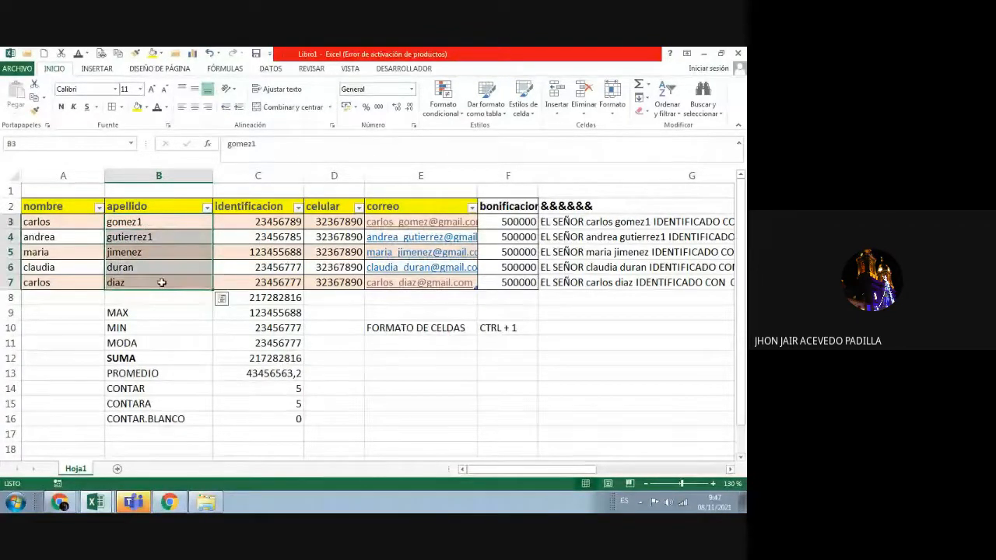
right_click(162, 282)
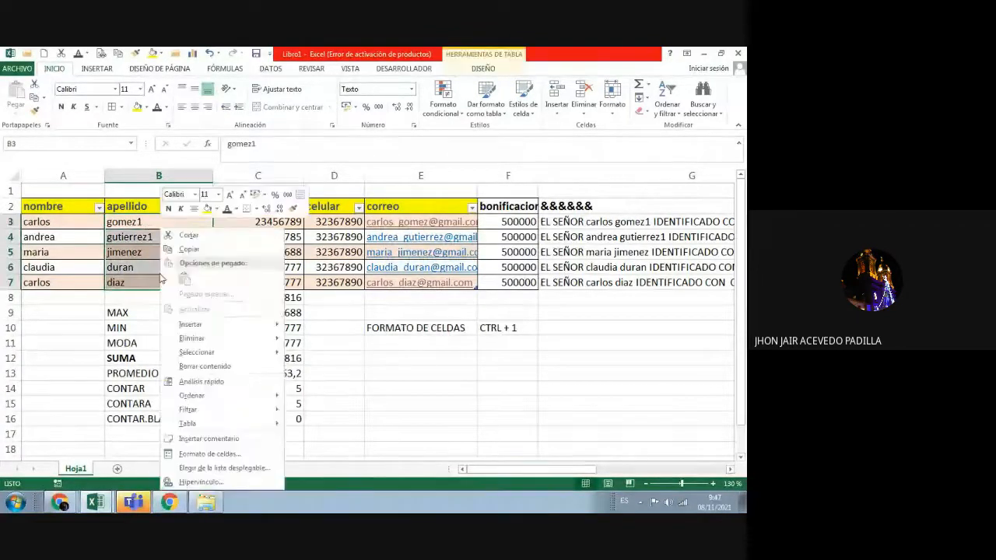
left_click(208, 453)
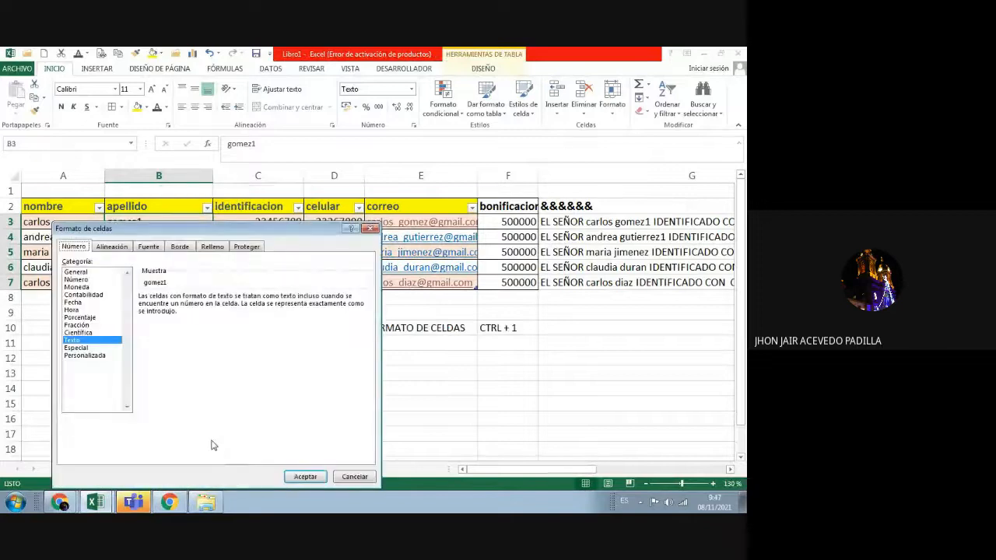
left_click(303, 476)
left_click(386, 385)
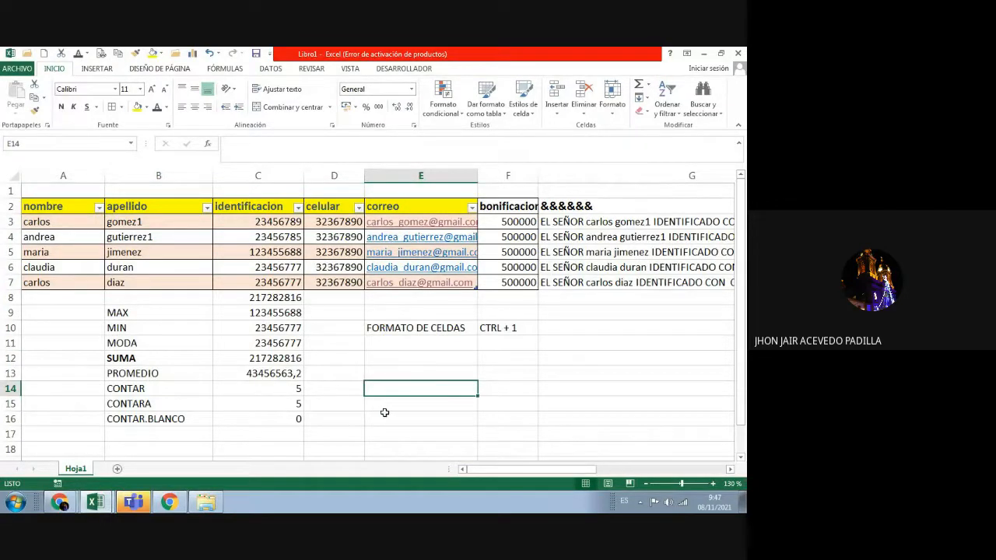
Step: Format the identification numbers in C3:C7 as Número with 0 decimal places
left_click_drag(272, 223, 278, 284)
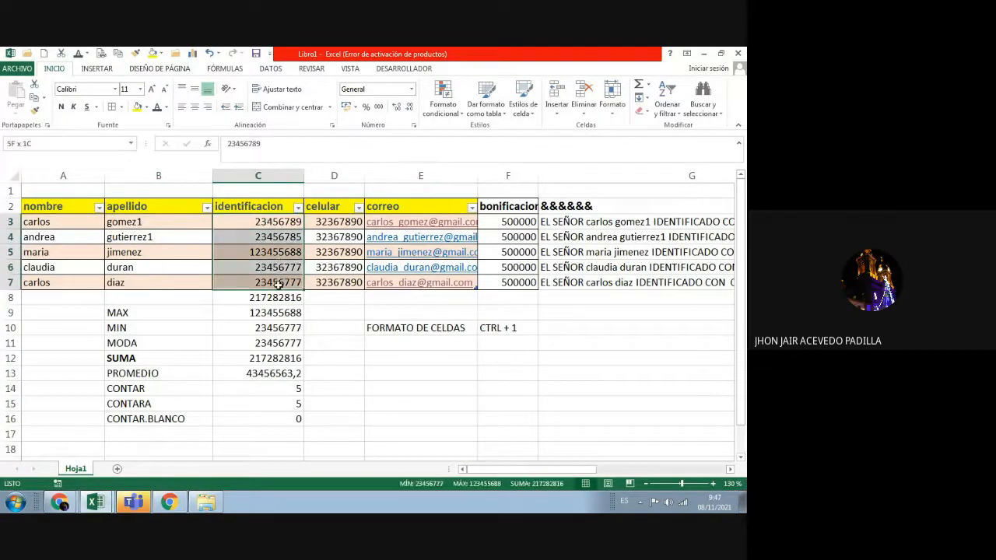
right_click(268, 234)
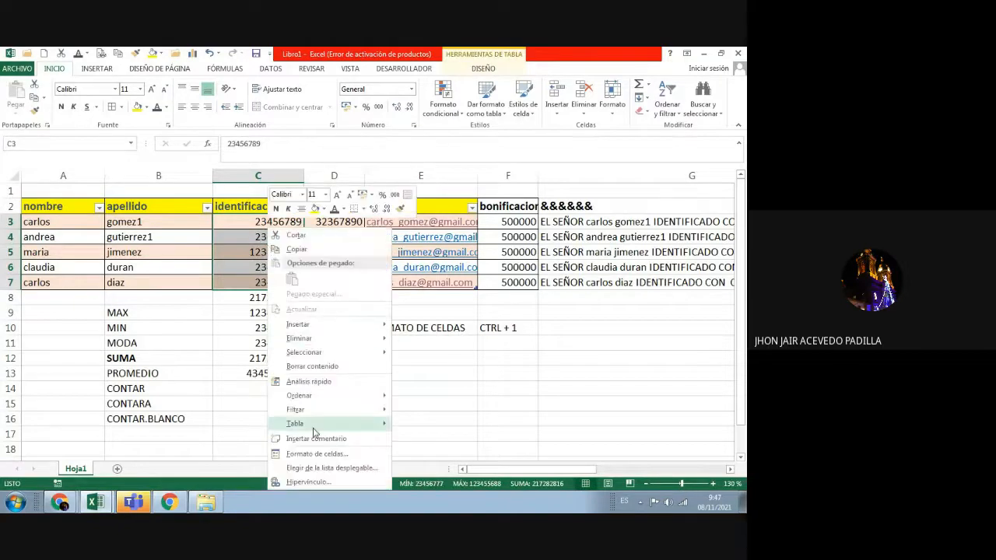
left_click(317, 454)
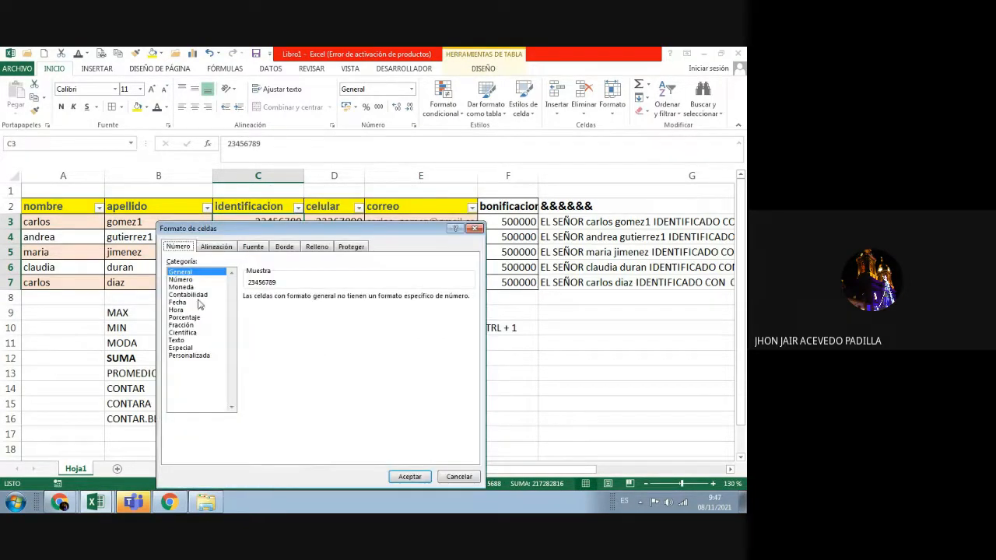
left_click(183, 280)
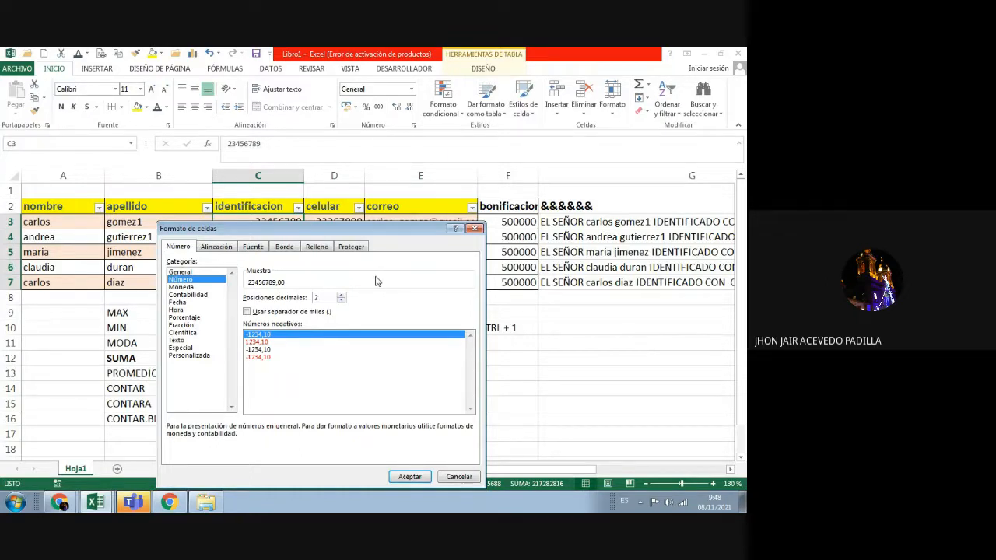
left_click(340, 301)
left_click(340, 301)
left_click(410, 476)
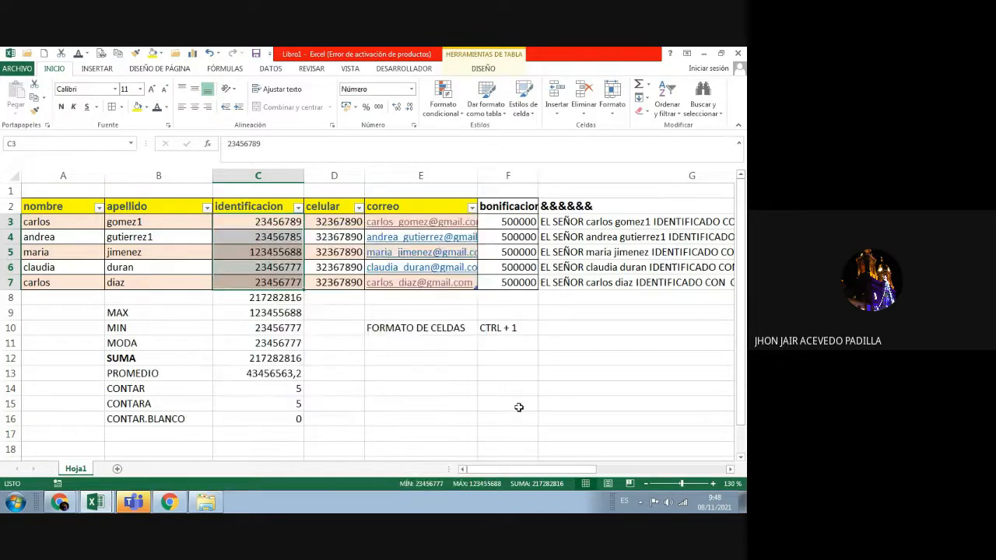
left_click(519, 406)
left_click(395, 345)
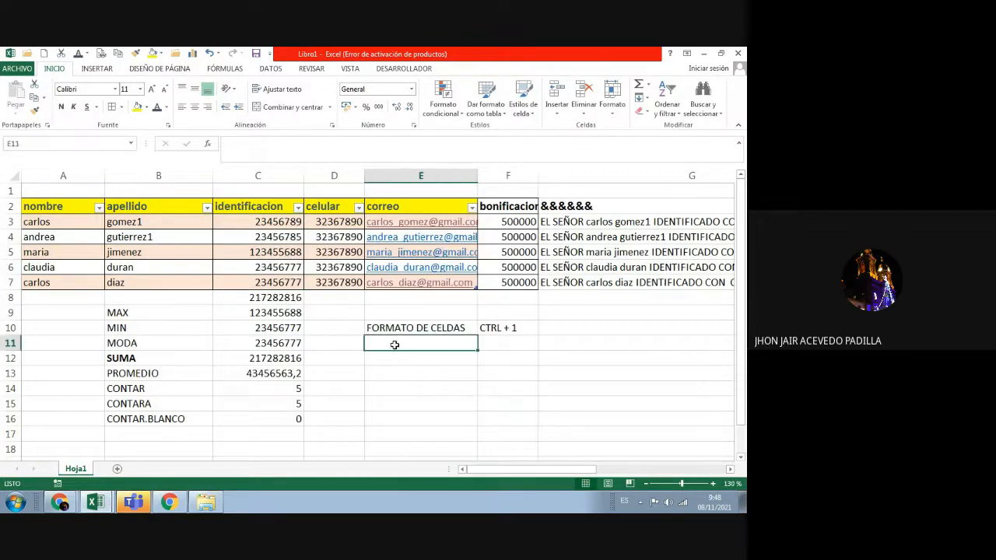
Step: Give the celular numbers in D3:D7 the Número format with 0 decimal places
left_click_drag(327, 226, 333, 283)
right_click(335, 227)
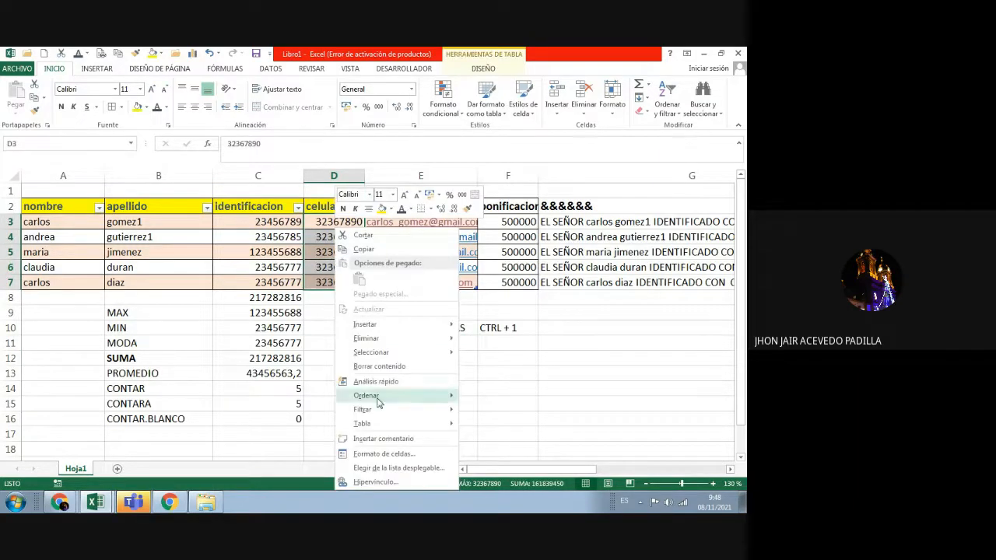
left_click(392, 453)
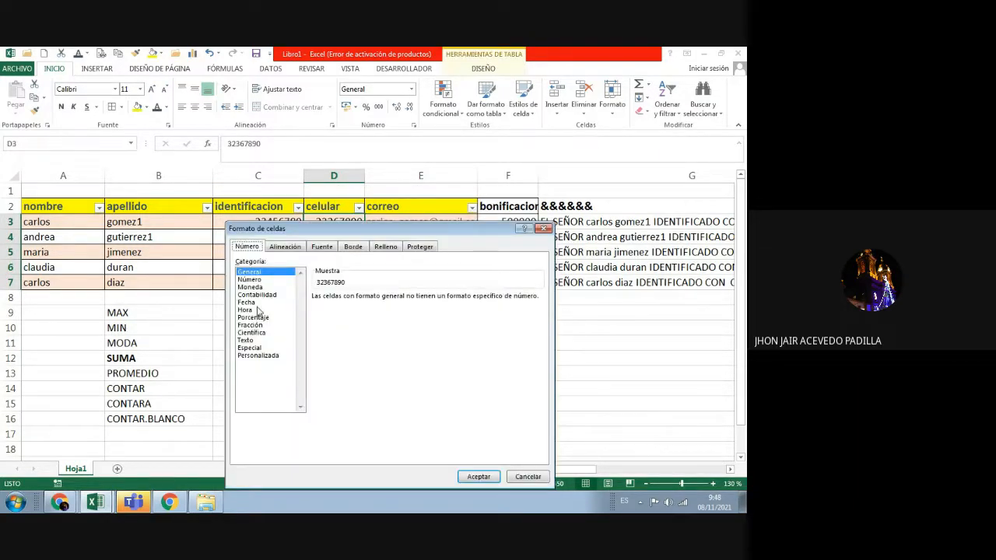
left_click(249, 279)
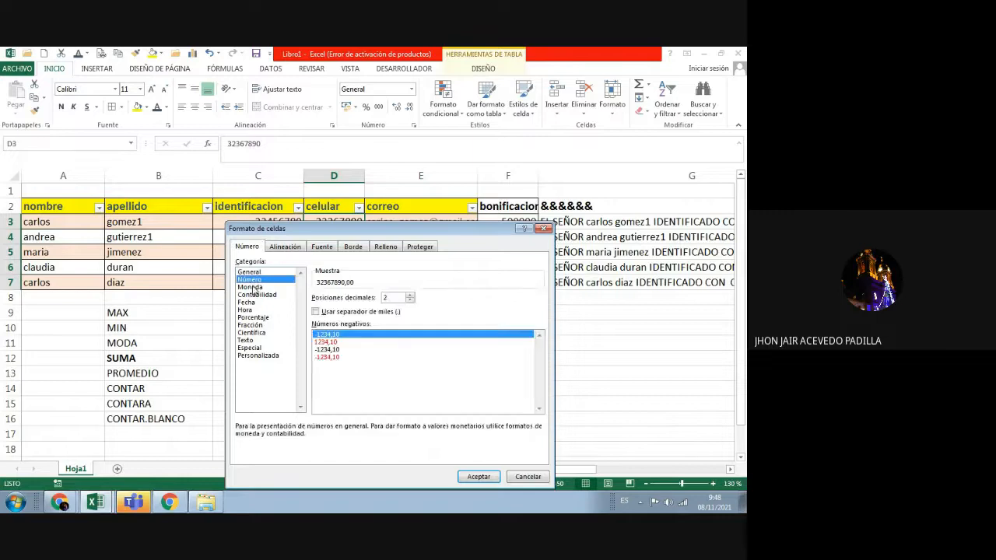
double_click(410, 300)
left_click(476, 478)
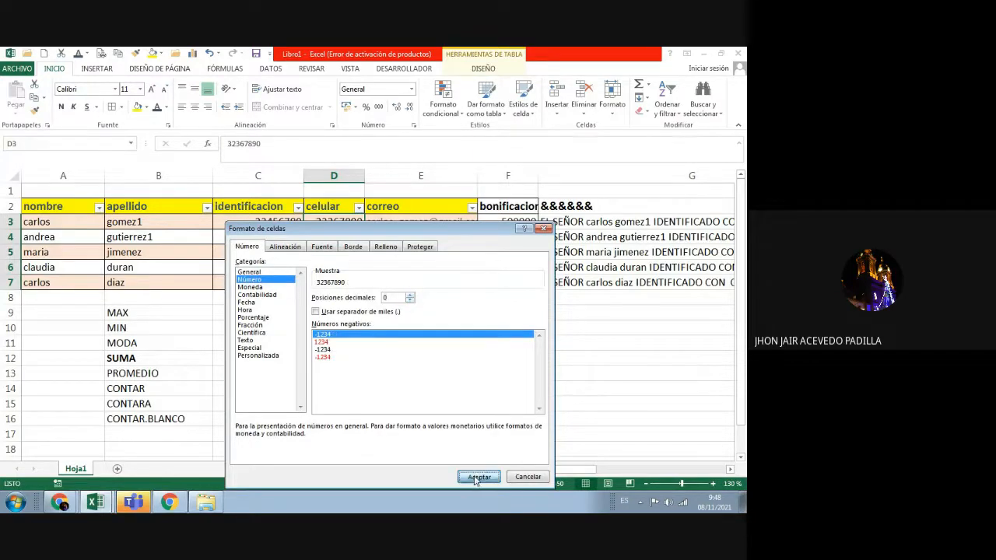
double_click(436, 345)
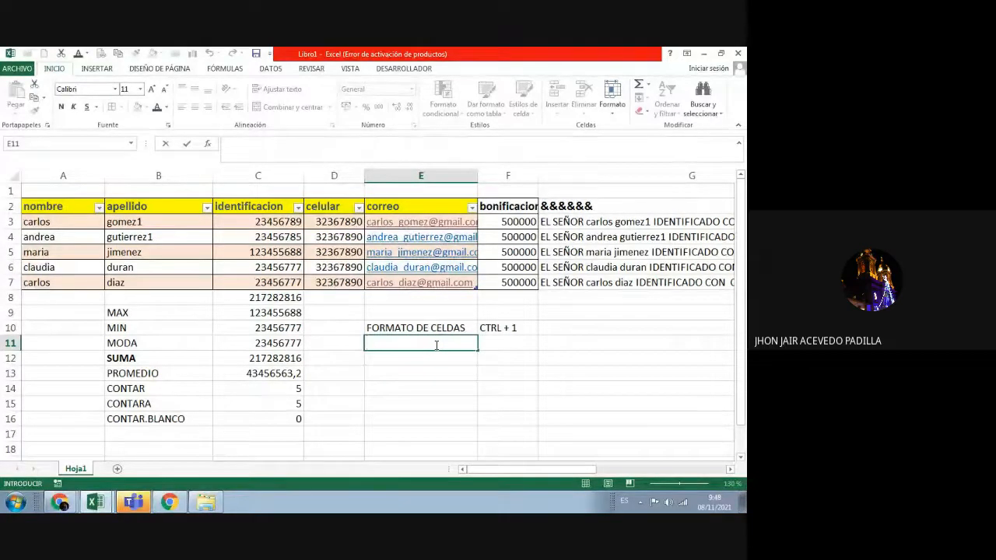
Step: Zoom the sheet to 190% and enter 1.1 in cell E11
type("1.1")
key("Return")
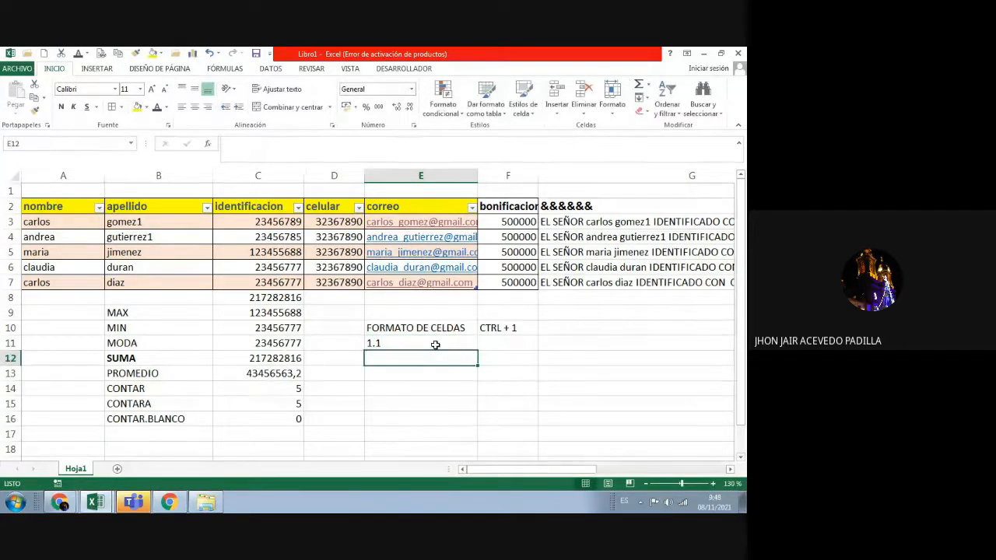
left_click(713, 484)
left_click(713, 484)
left_click(714, 484)
left_click(713, 484)
left_click(713, 484)
left_click(713, 484)
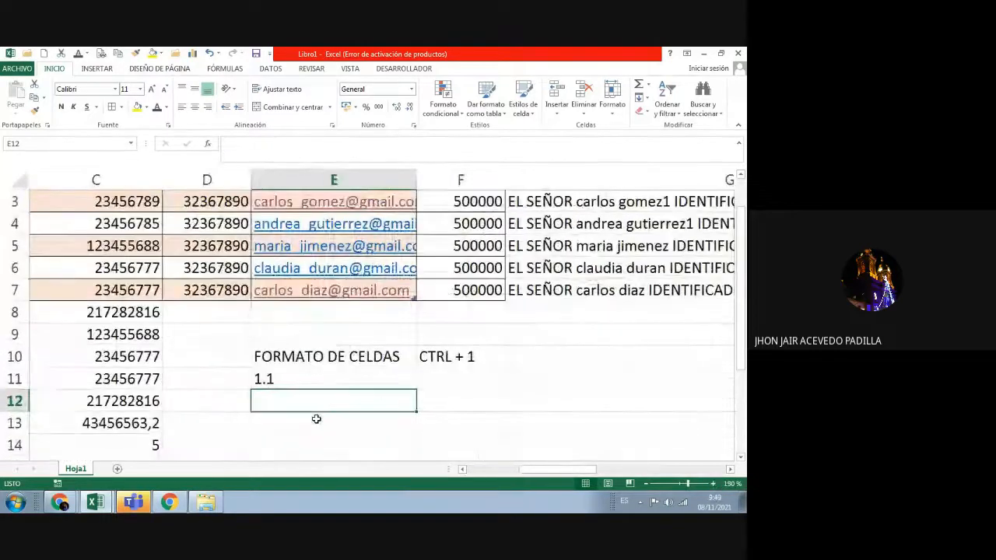
left_click(292, 378)
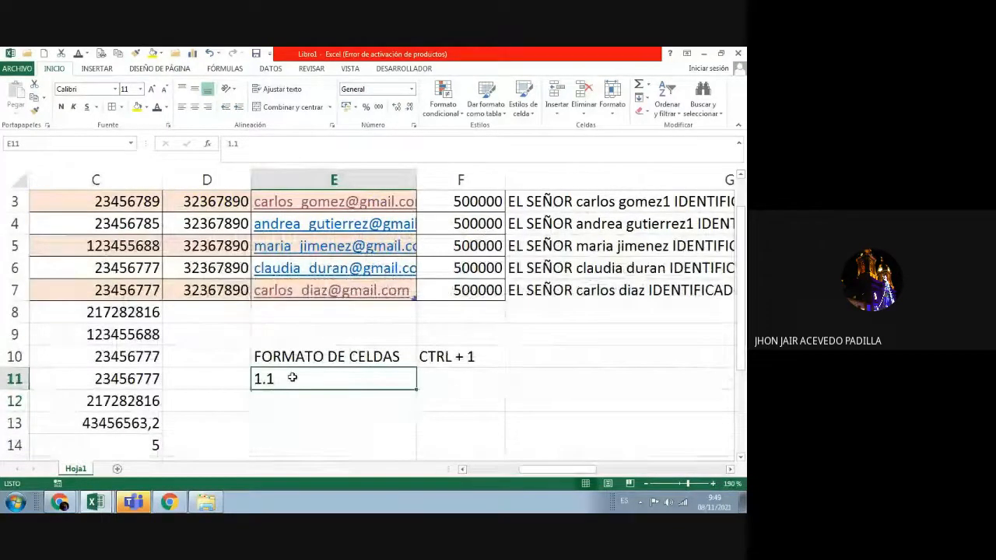
type("1.1")
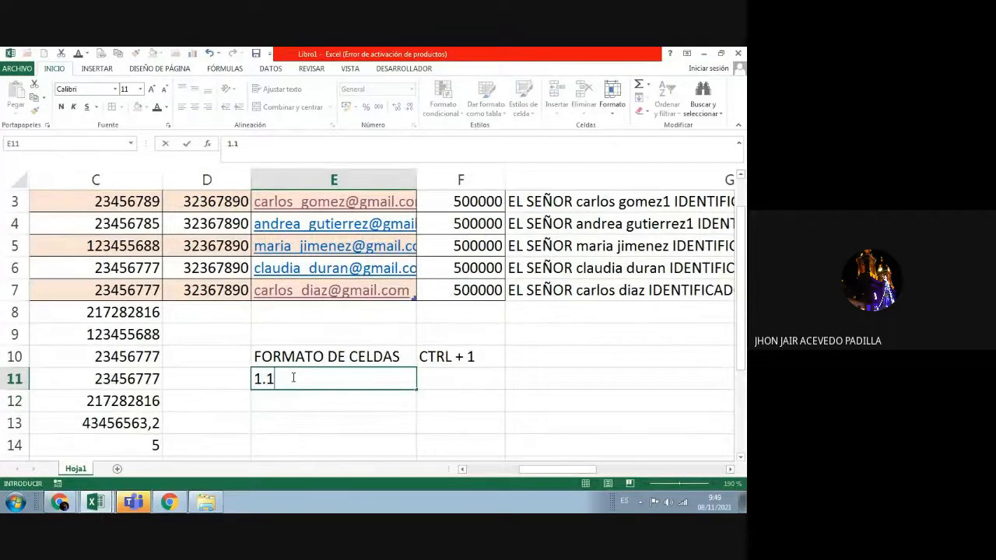
key("Return")
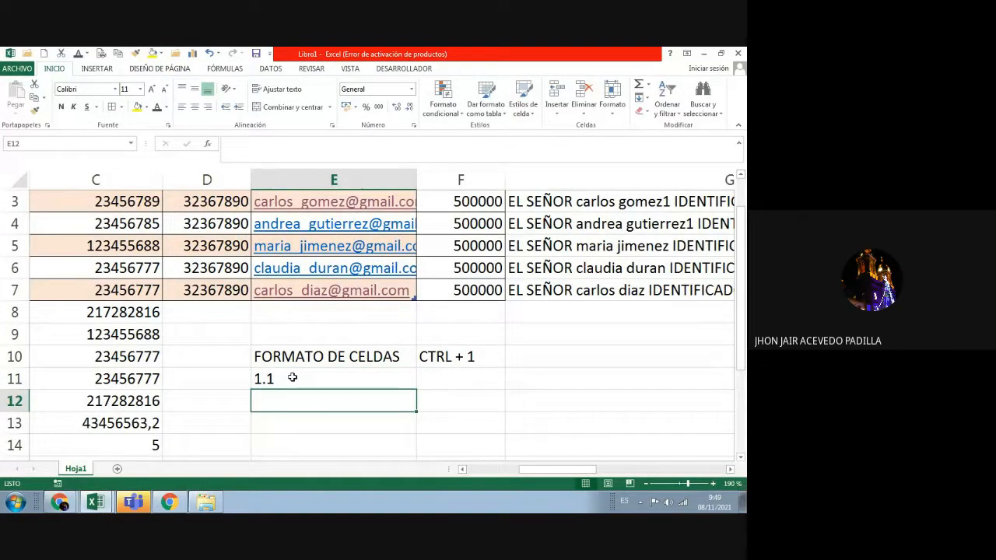
Step: Enter 1,1 in cell E12 and compare it with the 1.1 in E11
type("1,1")
key("Return")
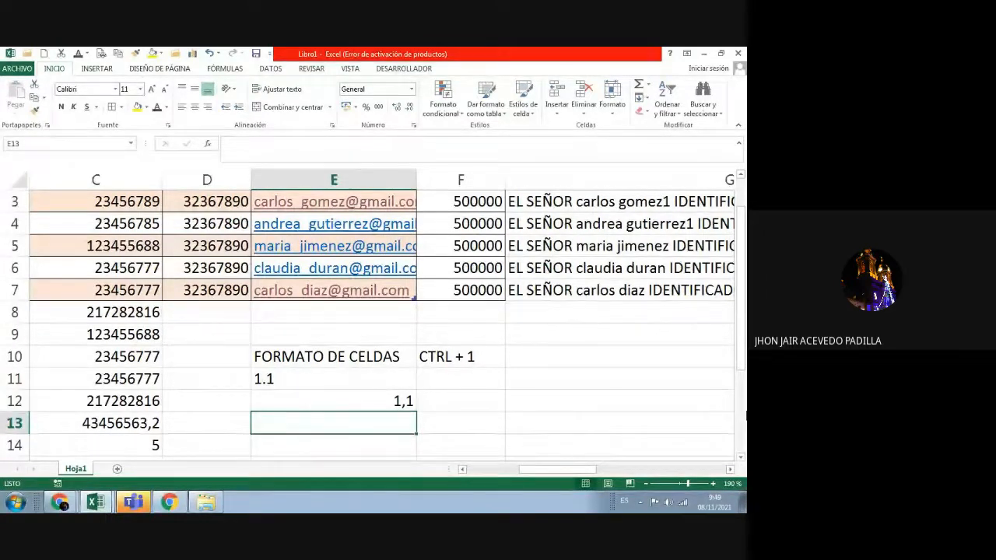
left_click(331, 383)
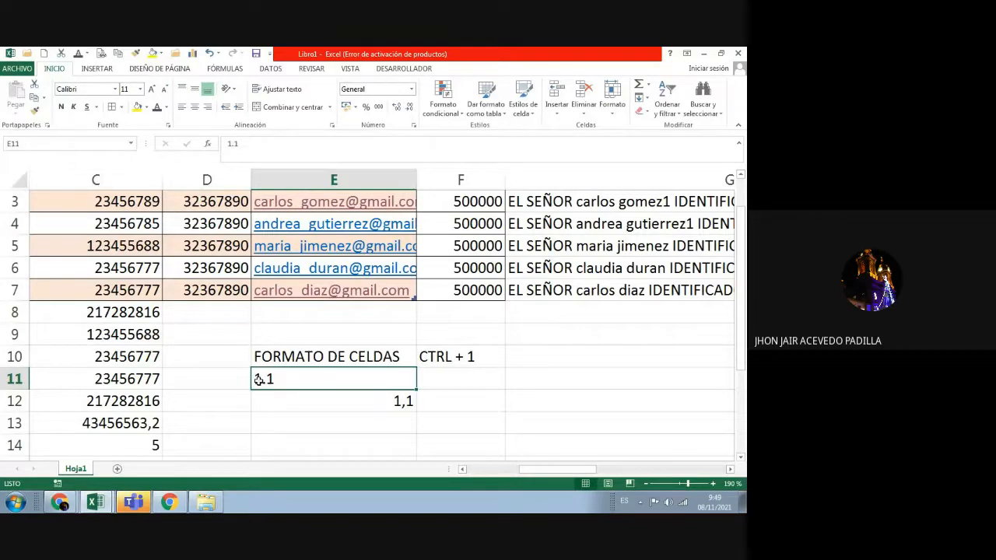
left_click(397, 400)
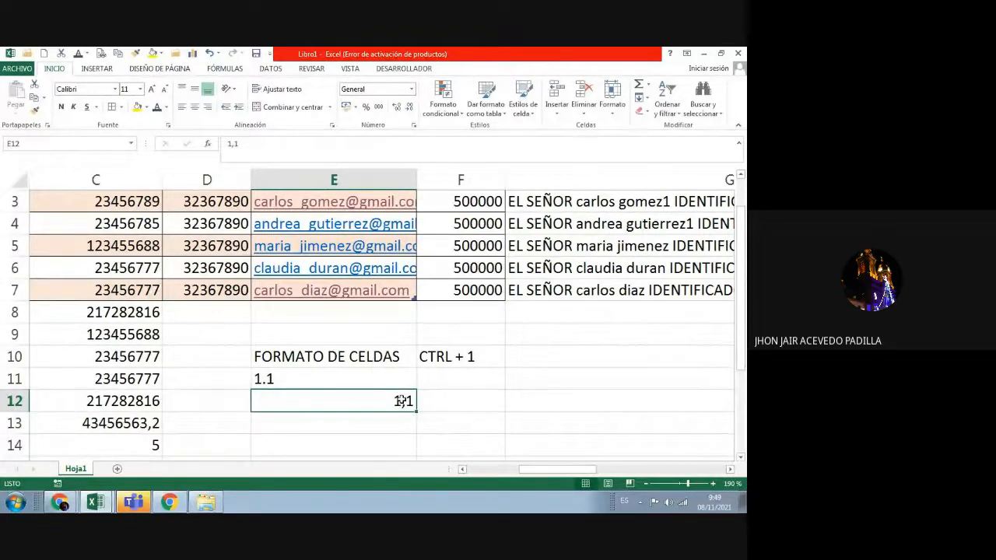
type("cuales")
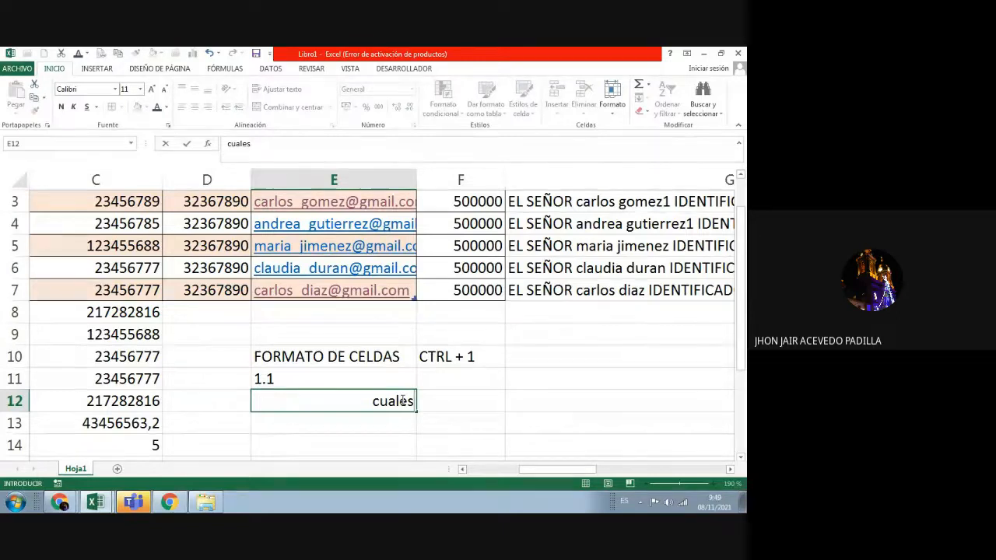
key("BackSpace")
key("BackSpace")
key("BackSpace")
key("BackSpace")
key("BackSpace")
key("BackSpace")
type("1,1")
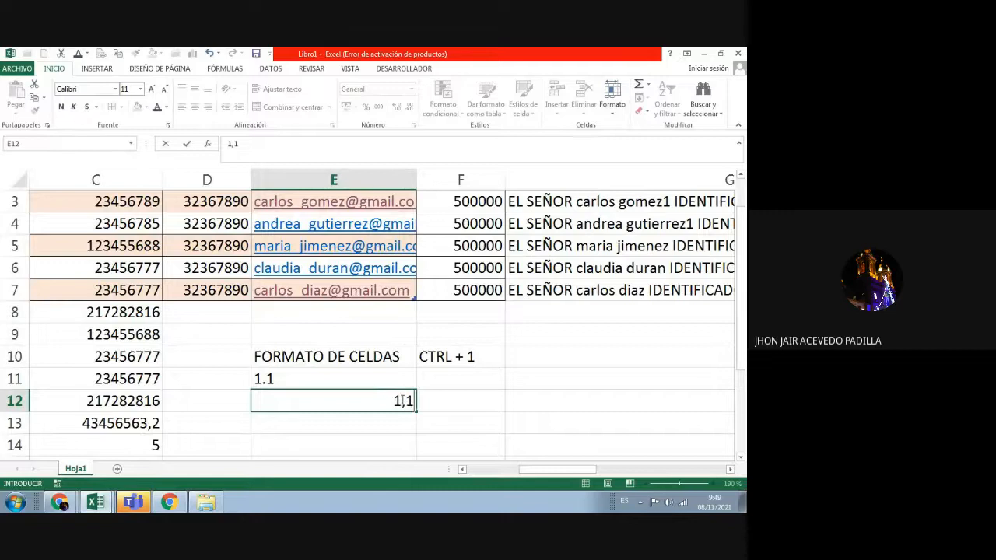
key("Return")
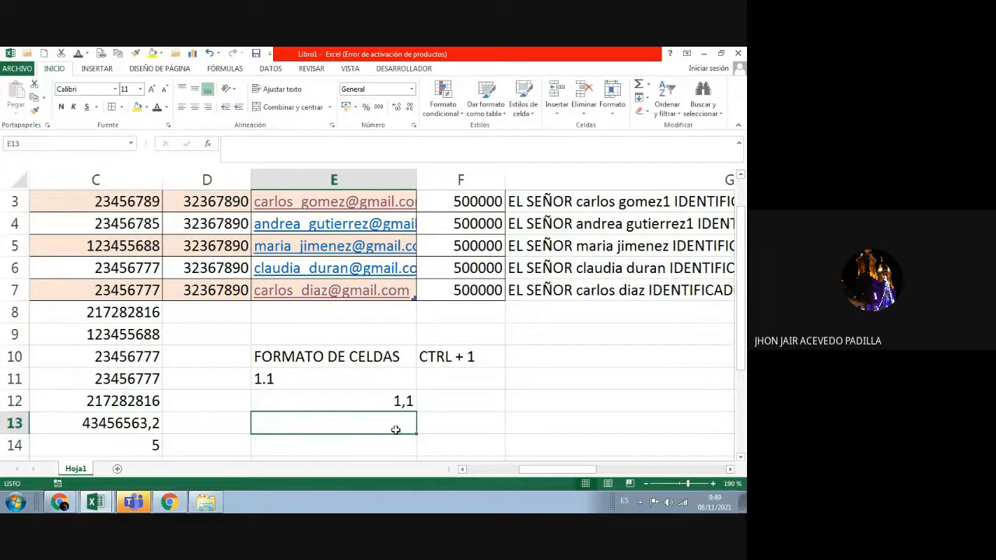
Step: Enter 1,0000001 in cell E13, completing it in the formula bar
type("1")
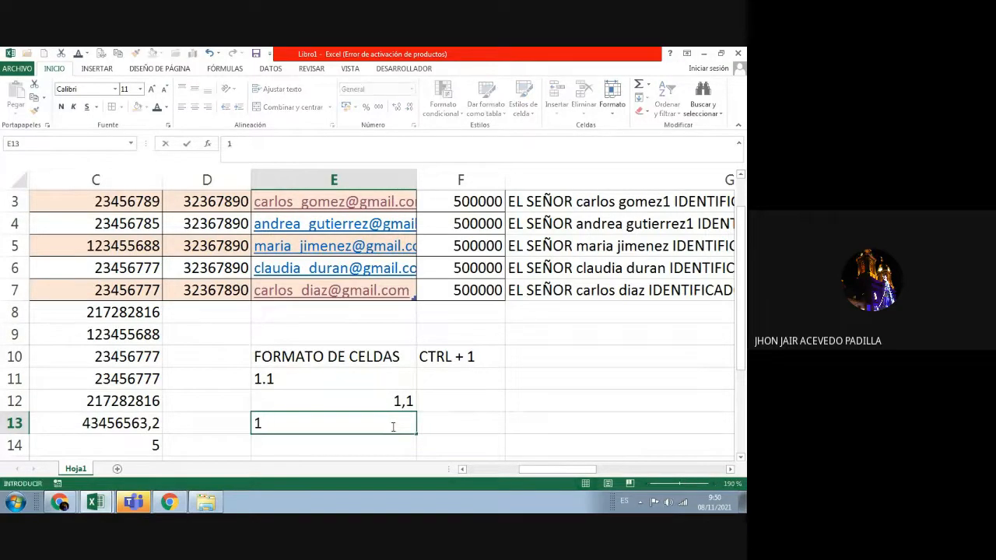
type(",000000")
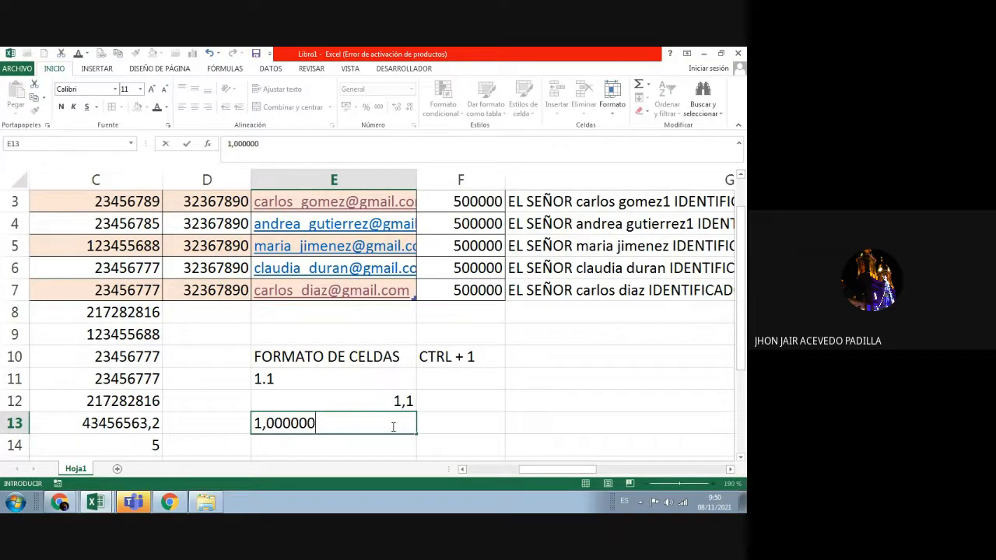
key("Return")
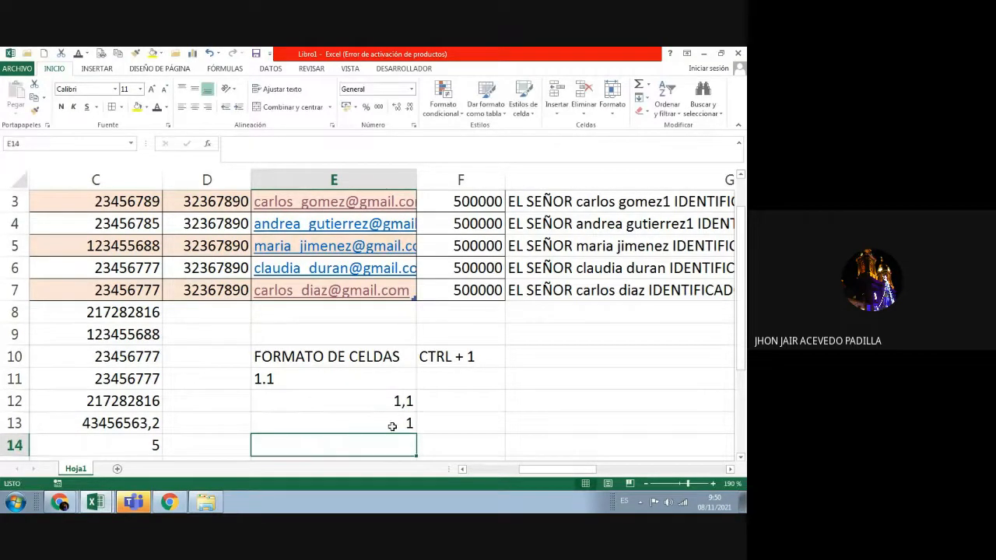
left_click(393, 425)
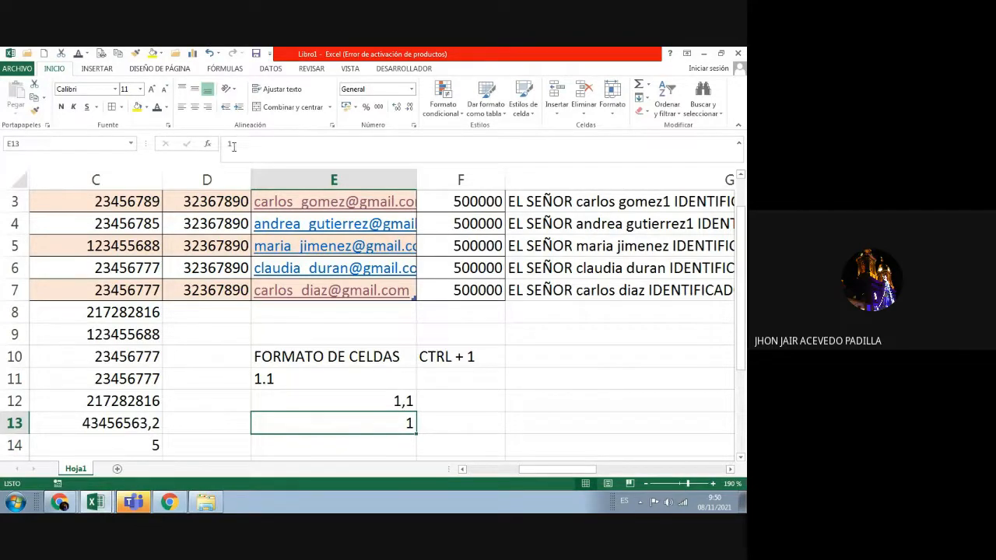
left_click(267, 154)
type(",")
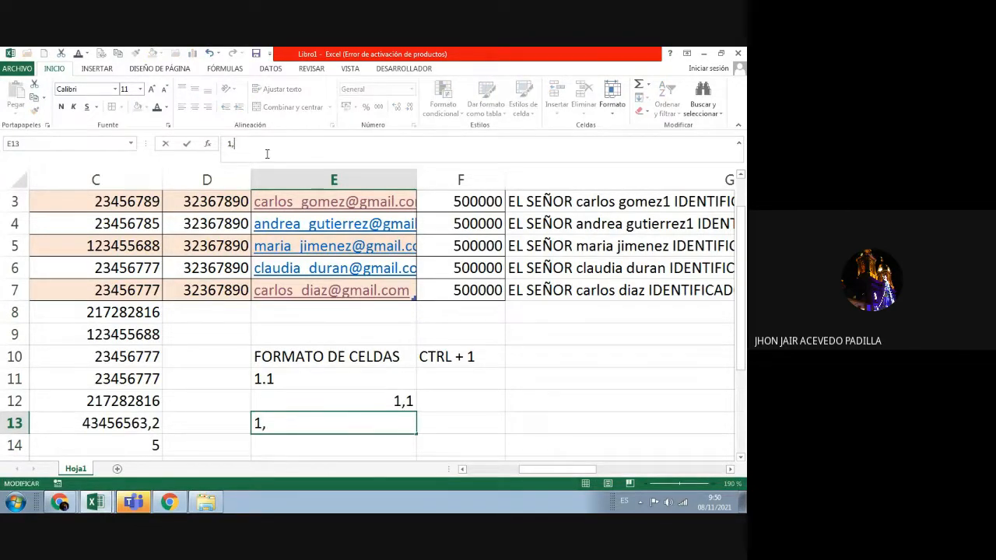
type("0000001")
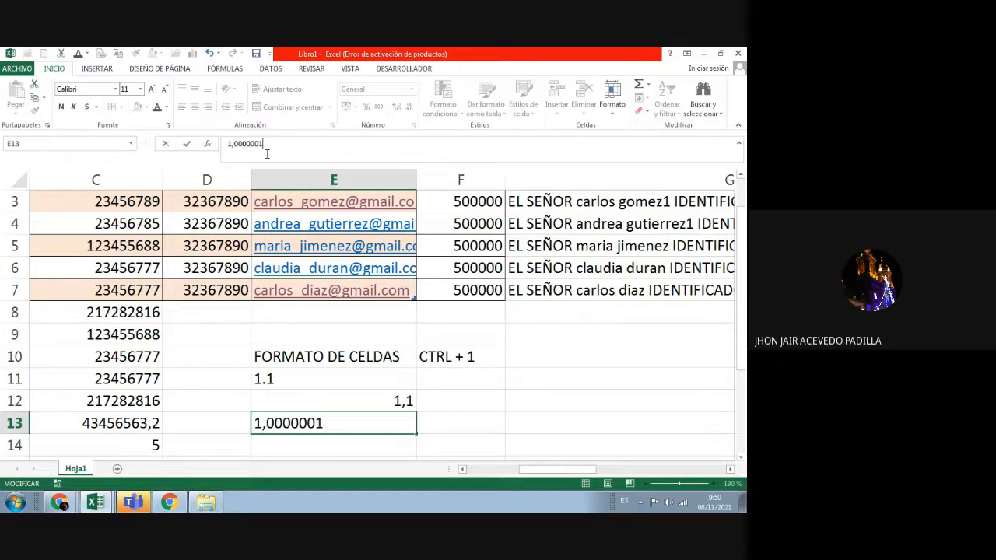
key("Return")
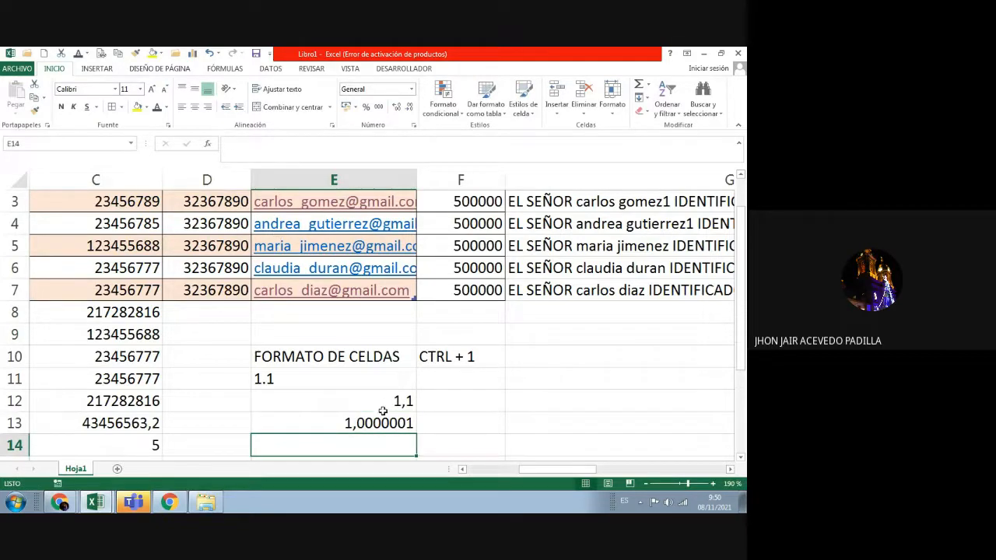
left_click(378, 422)
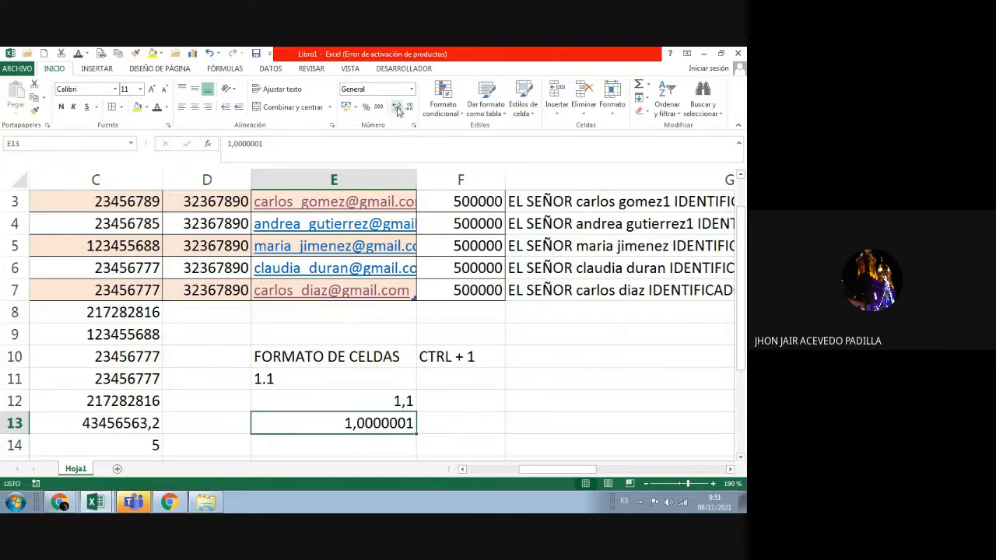
Step: Format E13 as Número with 4 decimal places so it displays 1,0000
right_click(355, 421)
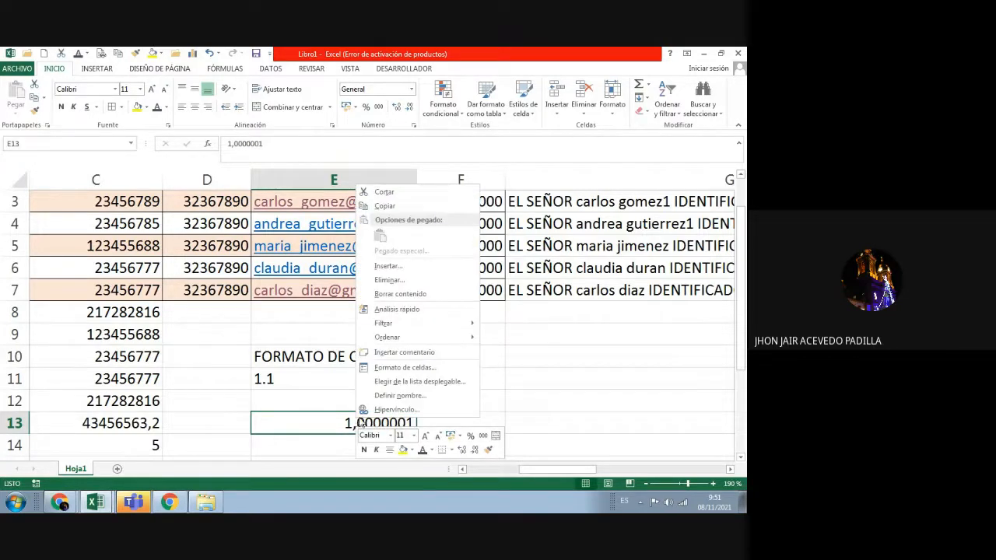
left_click(404, 368)
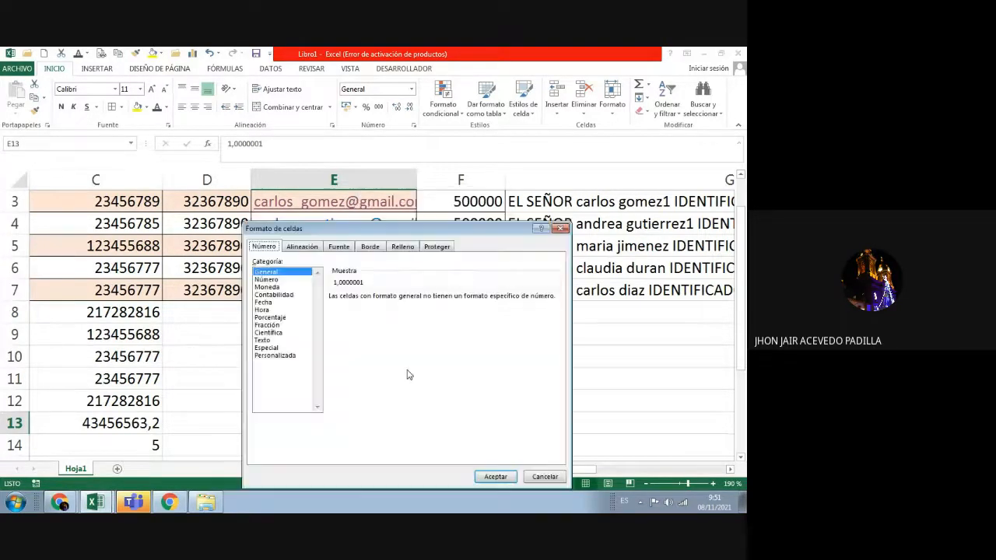
left_click(266, 280)
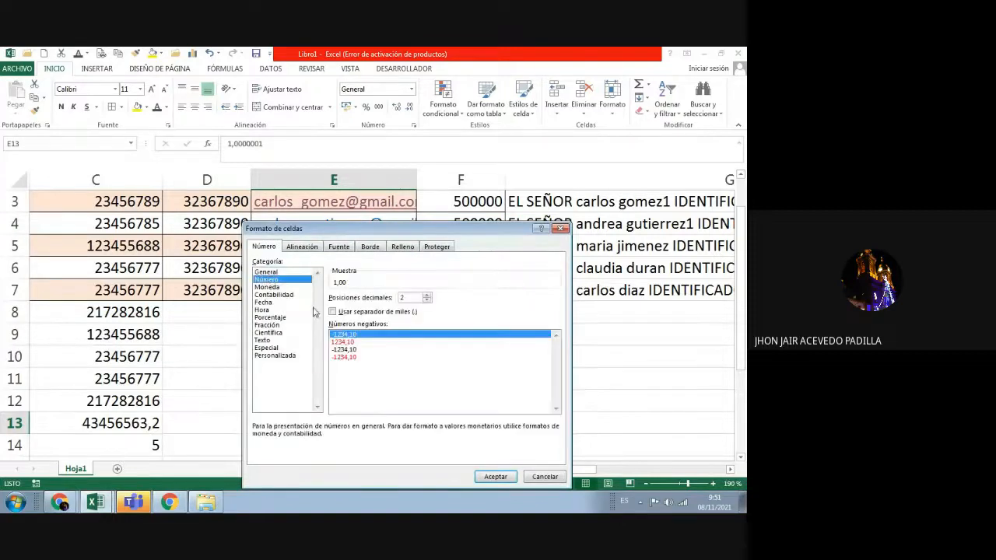
left_click(427, 296)
left_click(427, 296)
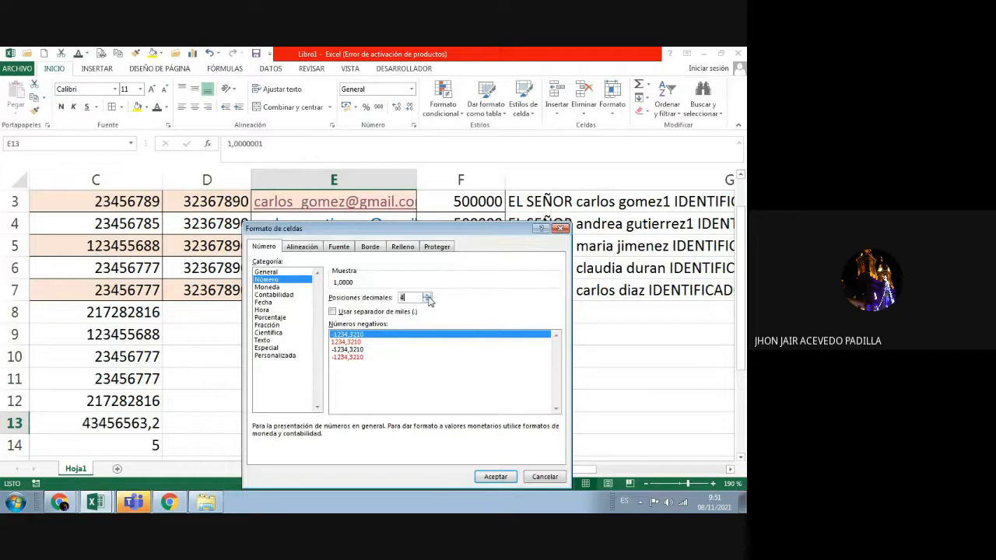
left_click(502, 484)
left_click(443, 408)
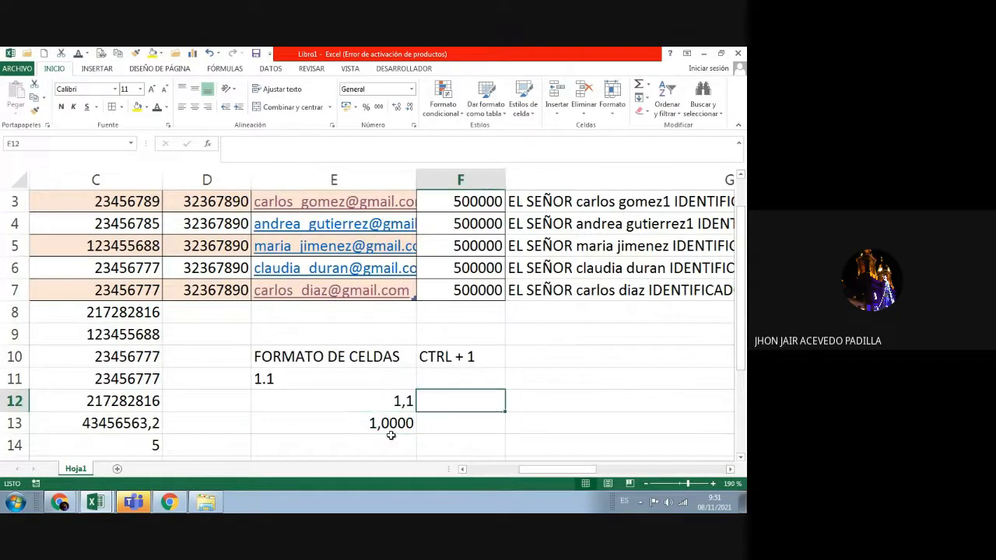
left_click(386, 425)
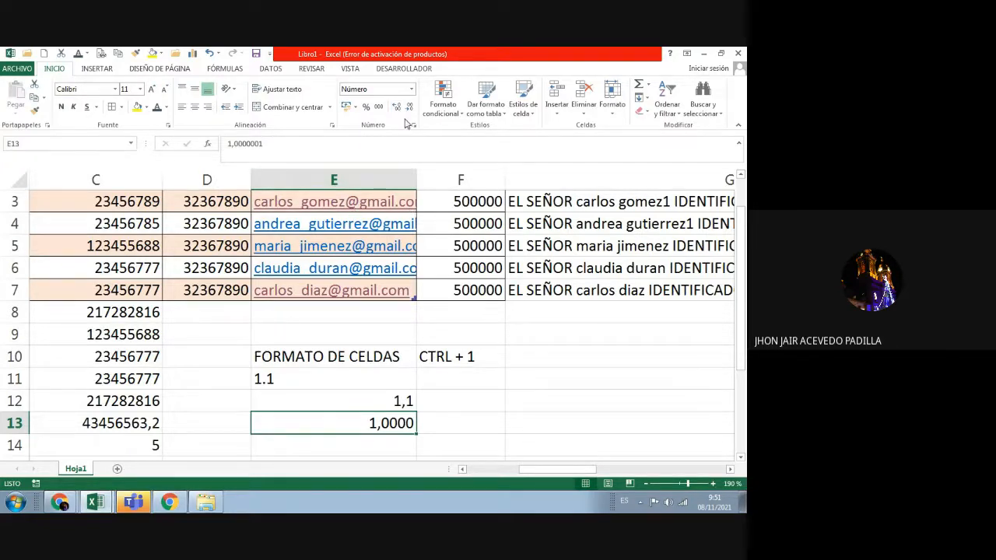
Step: Try different numbers of decimal places on E13, adding and removing them in turn
left_click(399, 107)
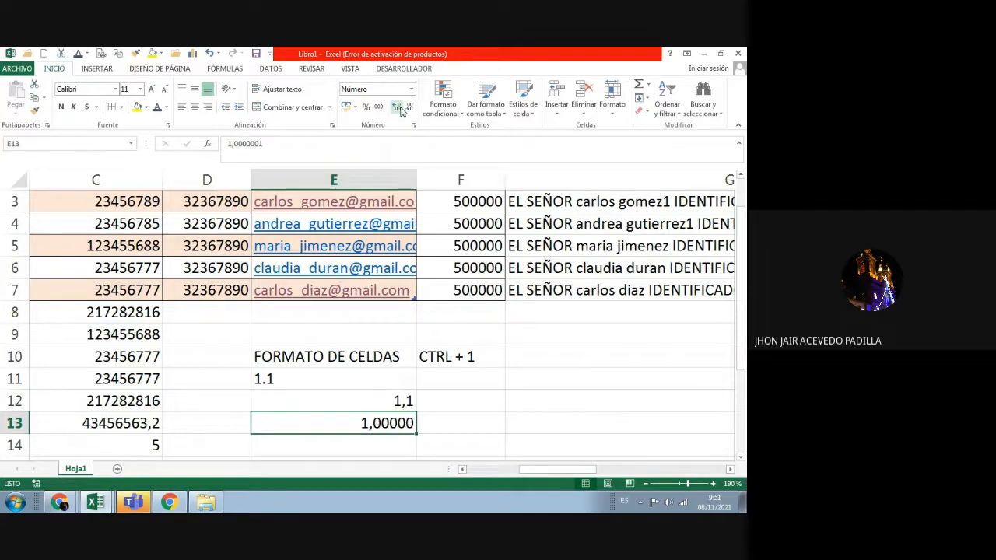
left_click(399, 109)
left_click(408, 111)
left_click(409, 110)
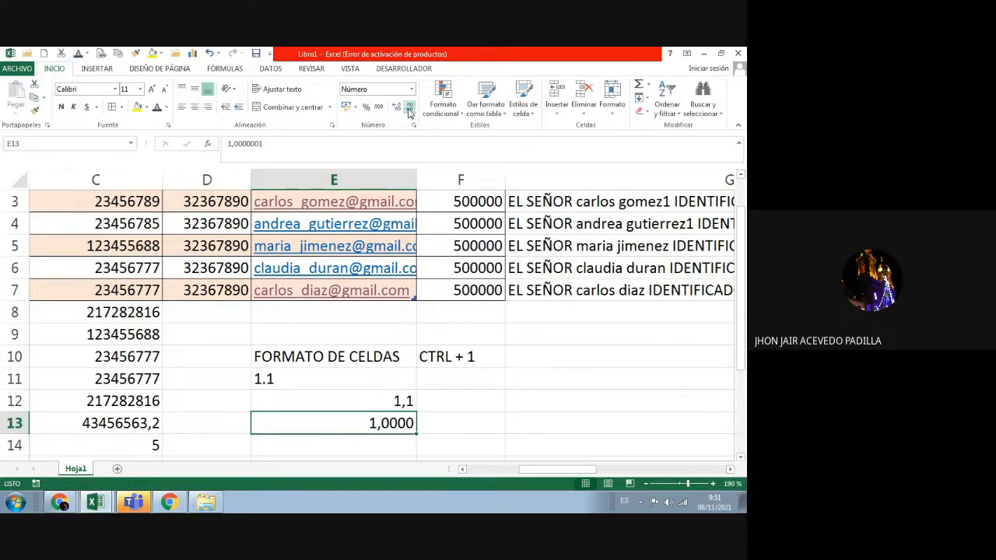
left_click(409, 110)
left_click(409, 111)
left_click(409, 111)
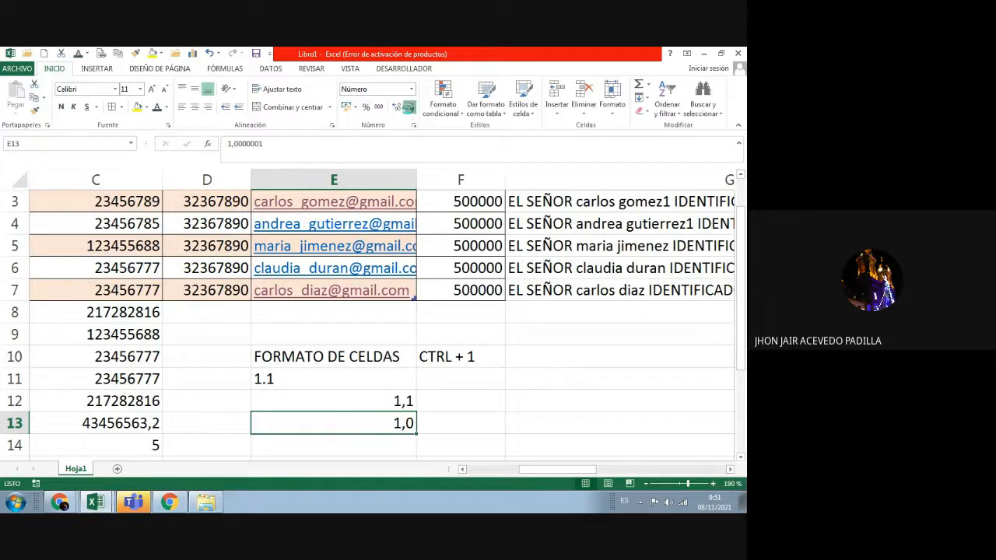
left_click(409, 111)
left_click(398, 109)
left_click(398, 109)
left_click(398, 108)
left_click(397, 109)
left_click(398, 109)
left_click(398, 111)
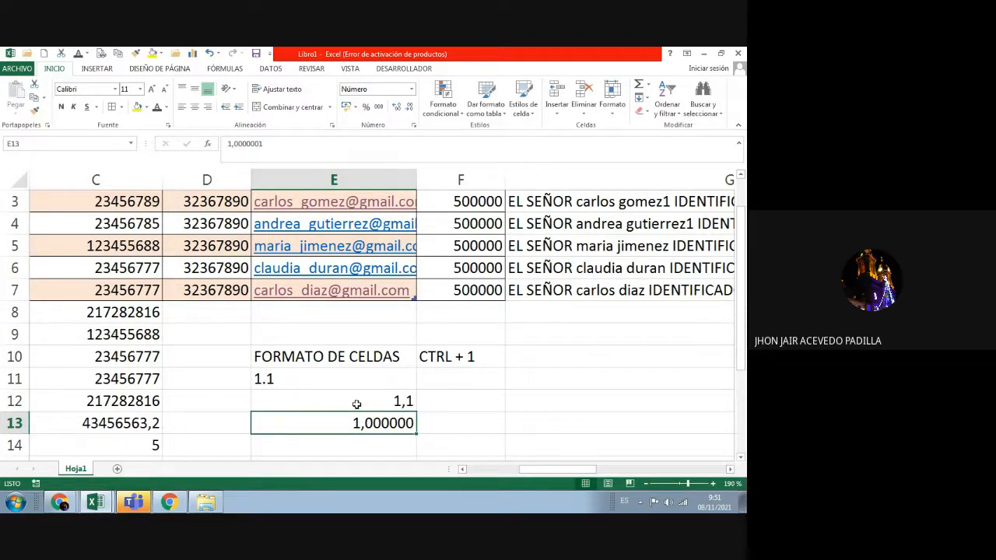
Step: Apply the thousands separator to E13 and raise it to eight decimals, showing 1,00000010
left_click(380, 109)
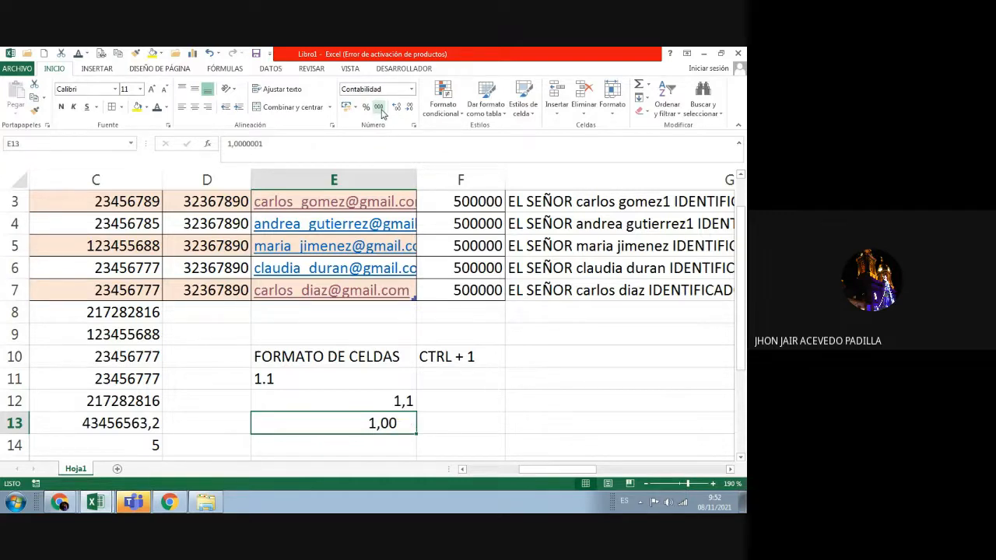
left_click(396, 107)
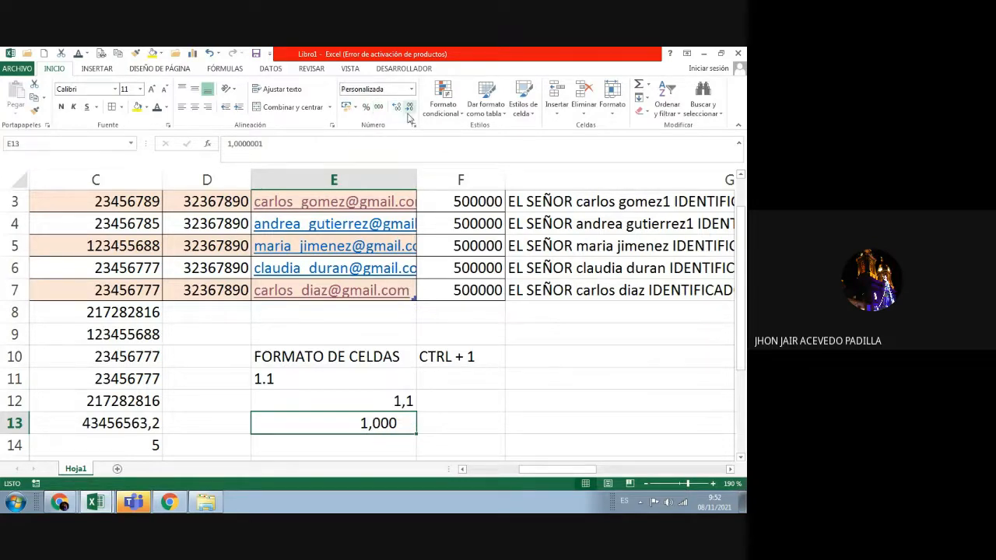
left_click(408, 108)
left_click(409, 108)
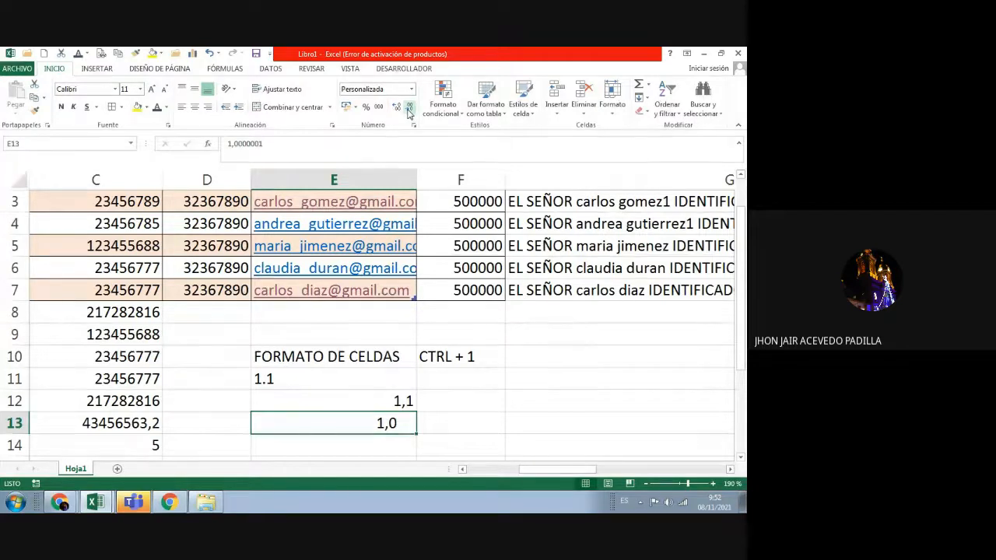
left_click(396, 108)
left_click(396, 108)
left_click(396, 109)
left_click(396, 108)
left_click(396, 109)
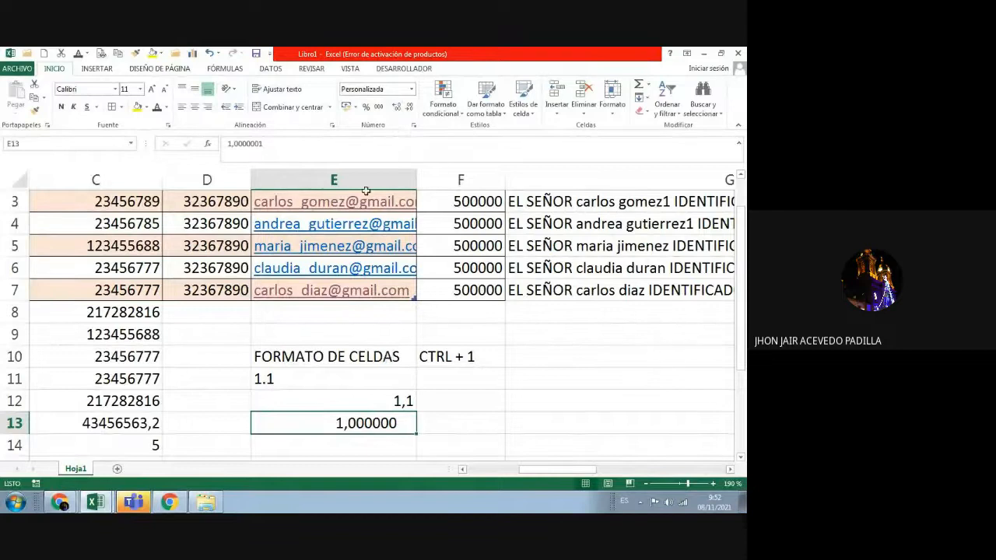
left_click(396, 108)
left_click(396, 108)
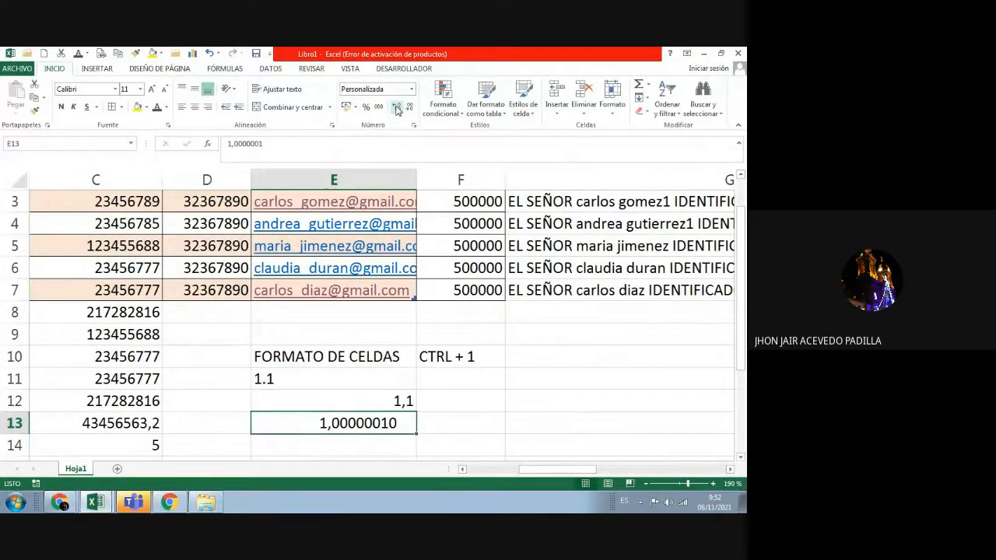
Step: Check E13's contents, then return to column A and select the contact table
left_click(269, 140)
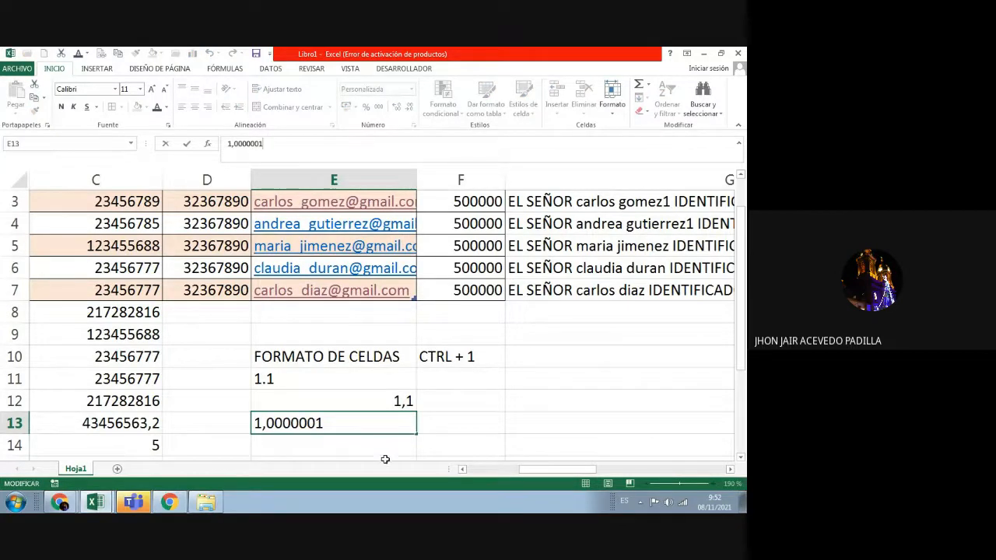
left_click(477, 416)
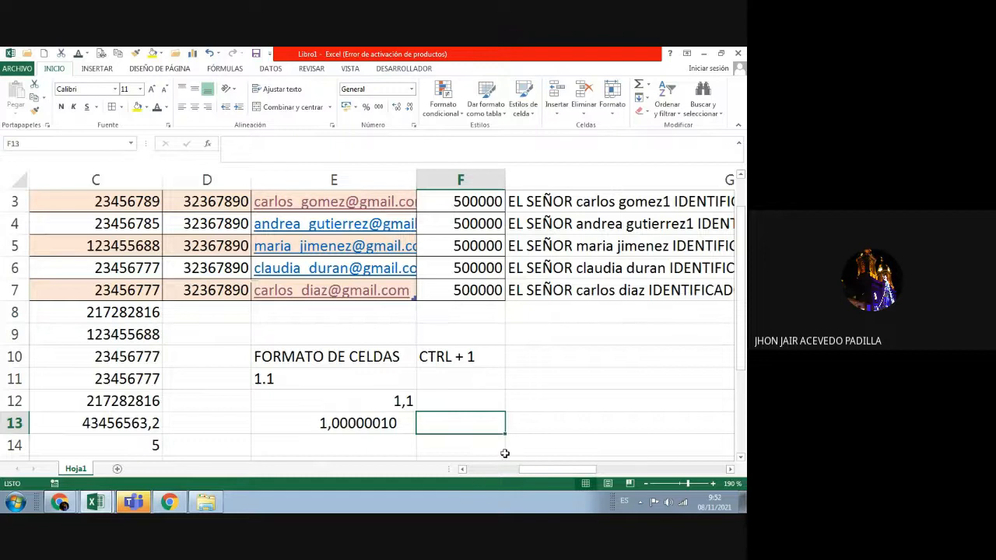
left_click(476, 470)
left_click(217, 263)
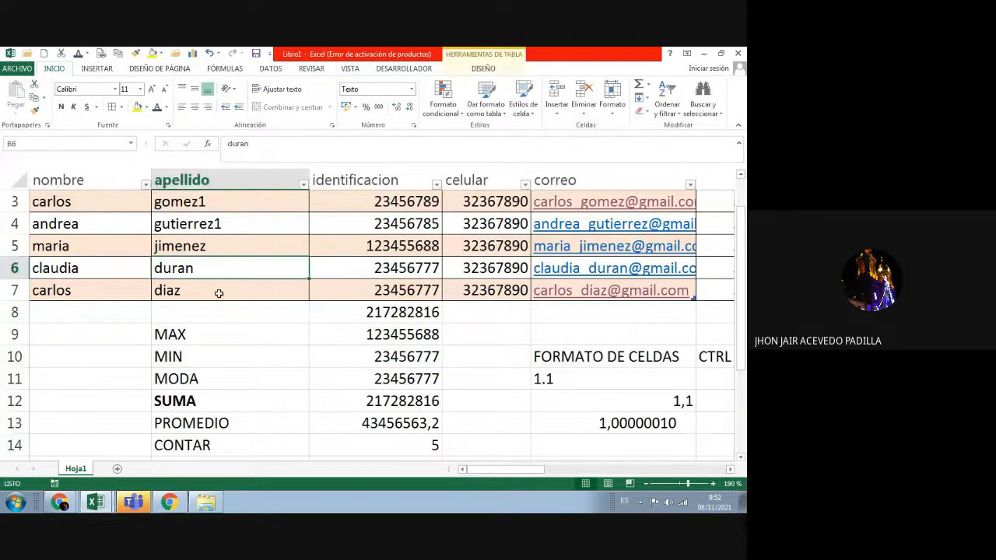
scroll(217, 303, "up", 1)
left_click_drag(72, 224, 607, 336)
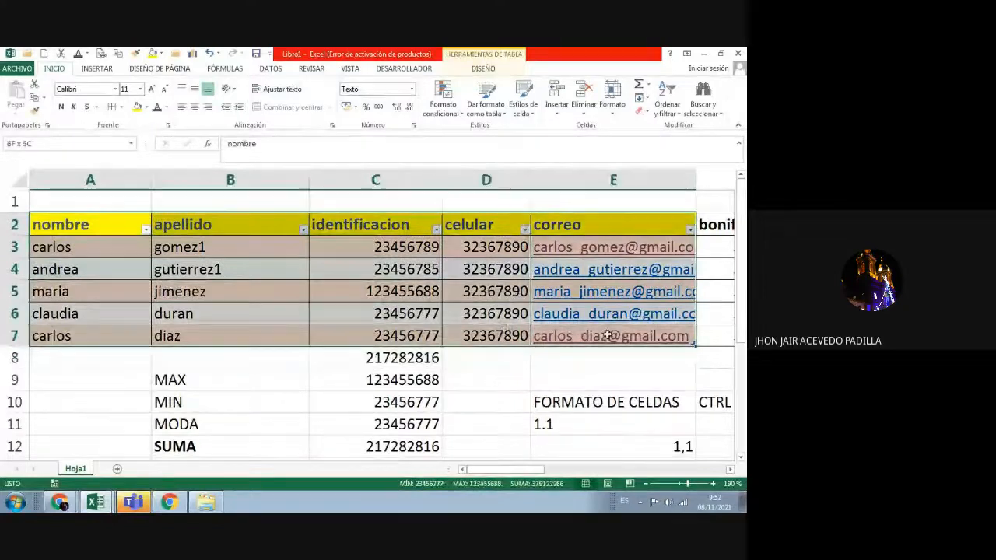
Step: Reselect the contact table A2:E7, then select the MODA result in C11
left_click(218, 362)
left_click_drag(110, 225, 607, 336)
left_click(345, 427)
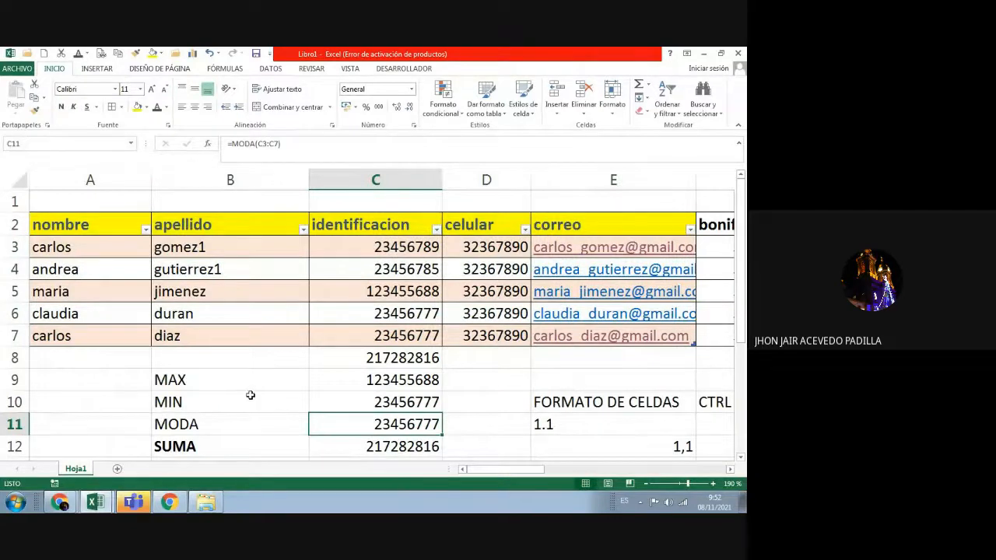
Step: Close the Borders menu without applying any border, cancel a new Insert Table, and scroll down to row 23
left_click(122, 109)
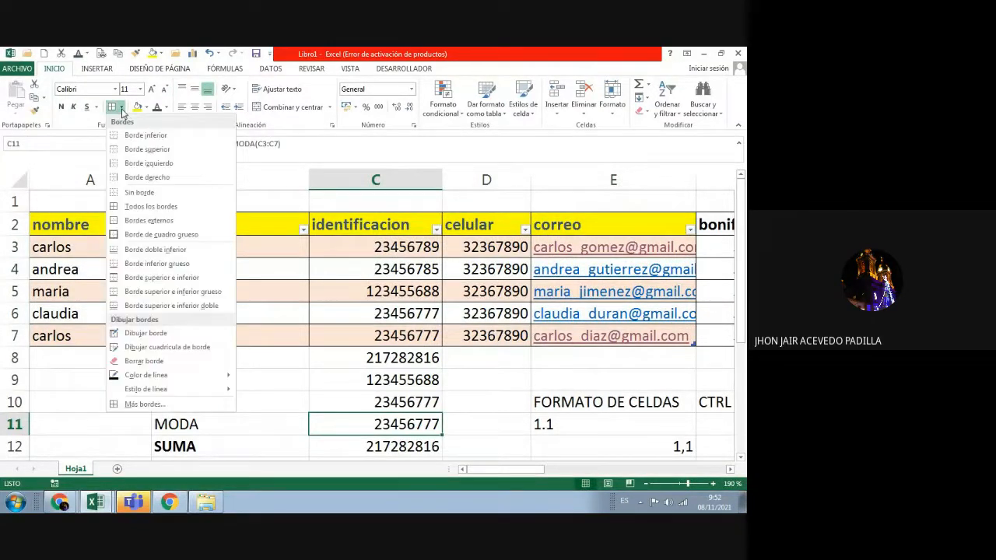
left_click(96, 71)
left_click(95, 69)
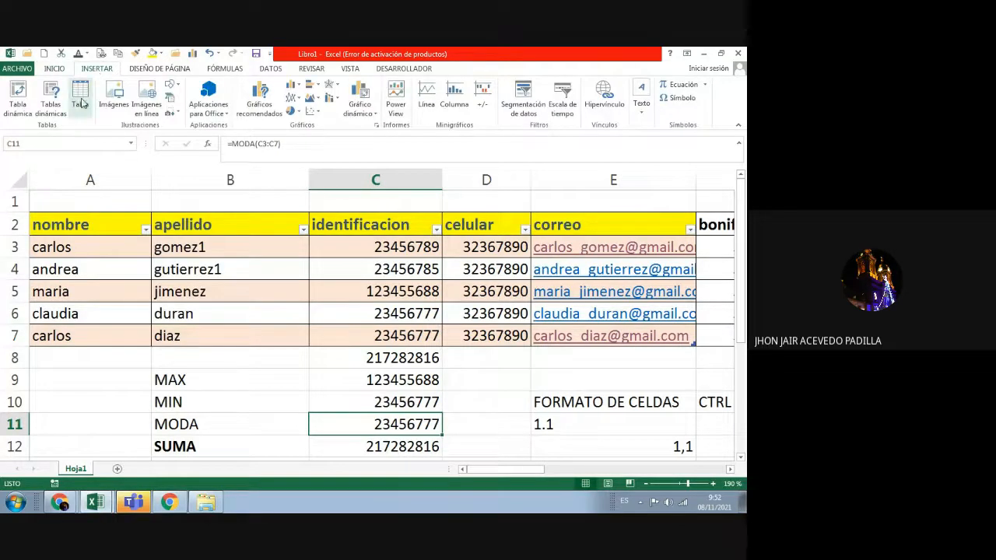
left_click(80, 101)
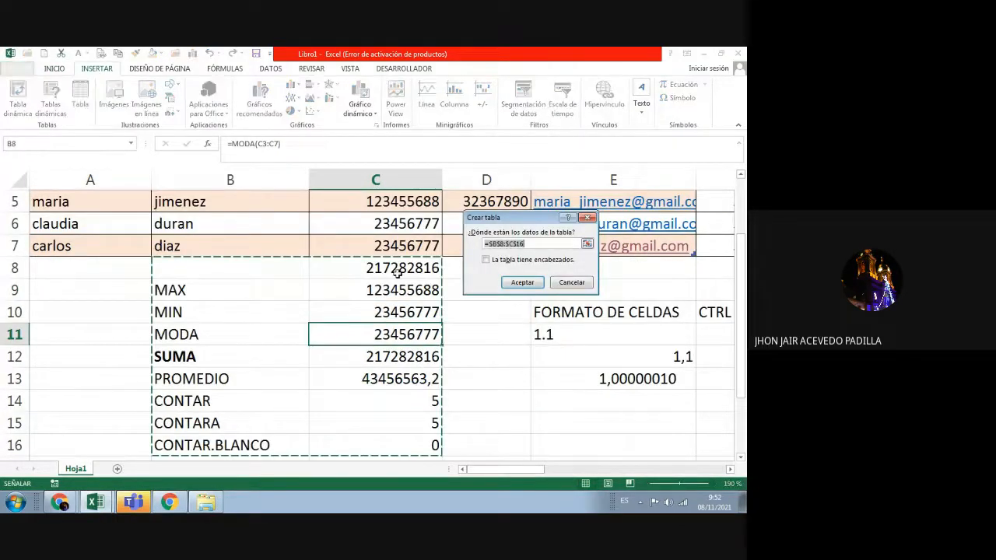
left_click(588, 218)
scroll(446, 312, "down", 6)
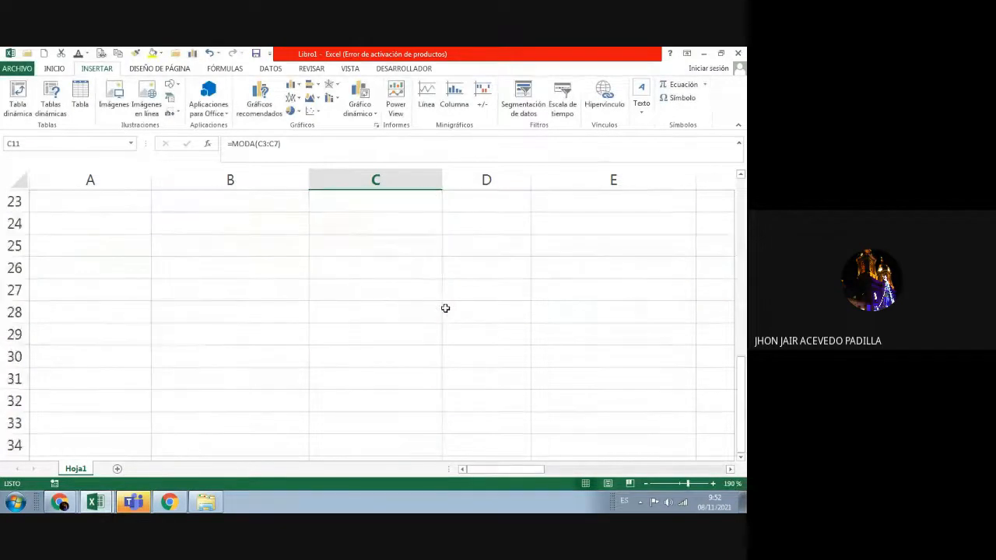
left_click(129, 226)
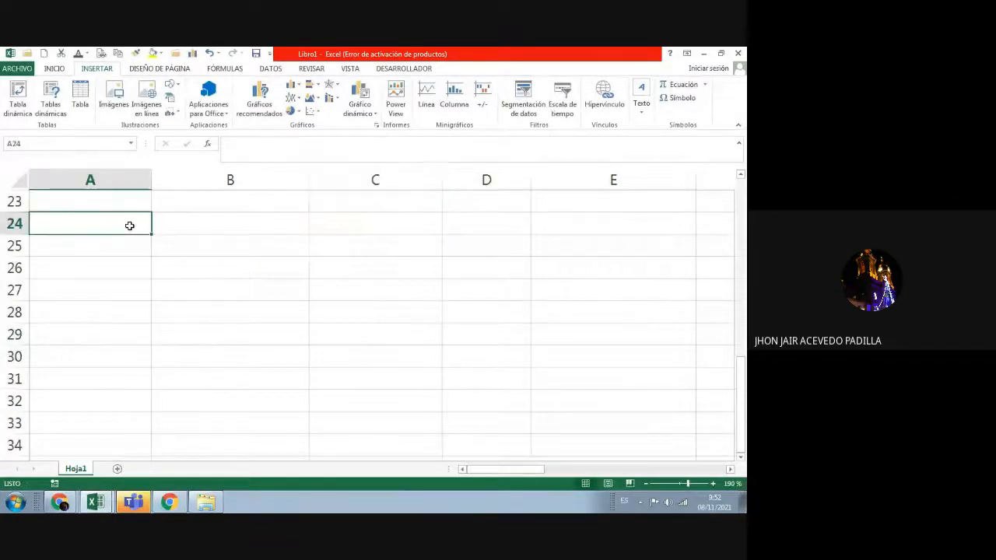
left_click(80, 97)
left_click(521, 284)
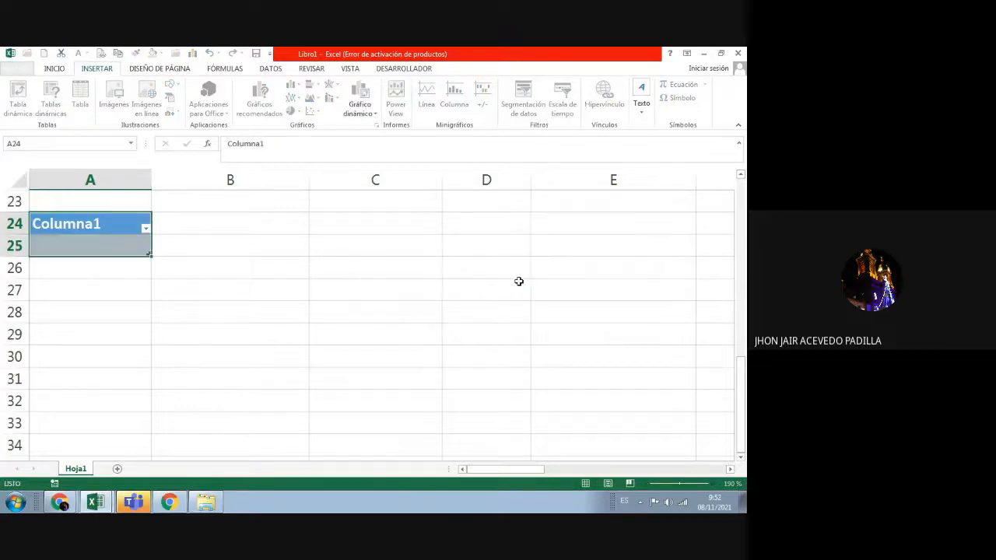
left_click(253, 312)
left_click_drag(128, 226, 140, 246)
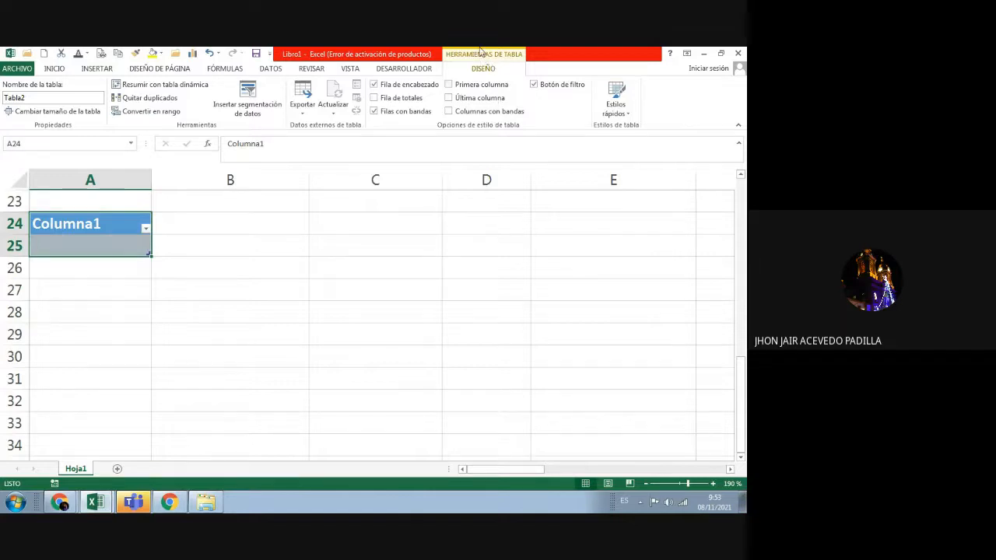
left_click(628, 113)
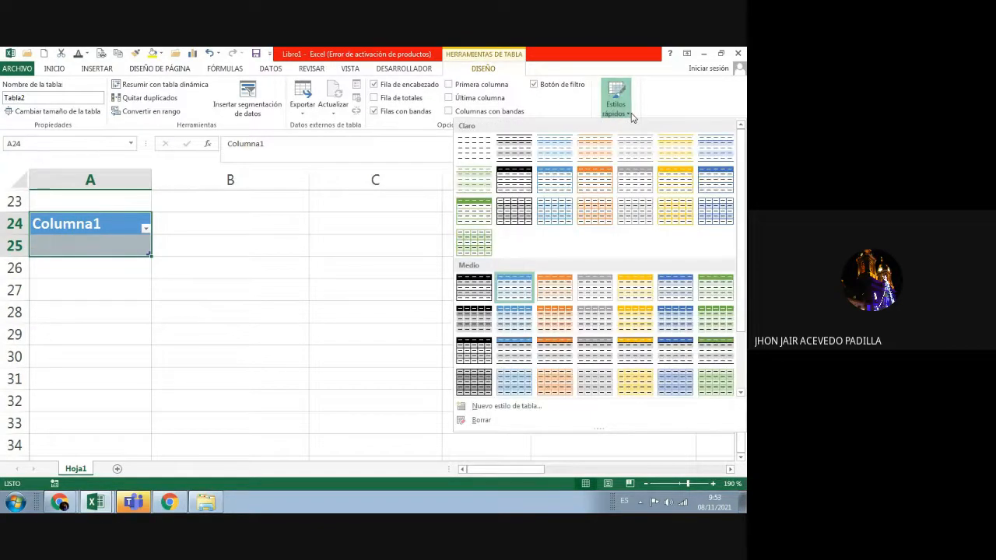
left_click(180, 272)
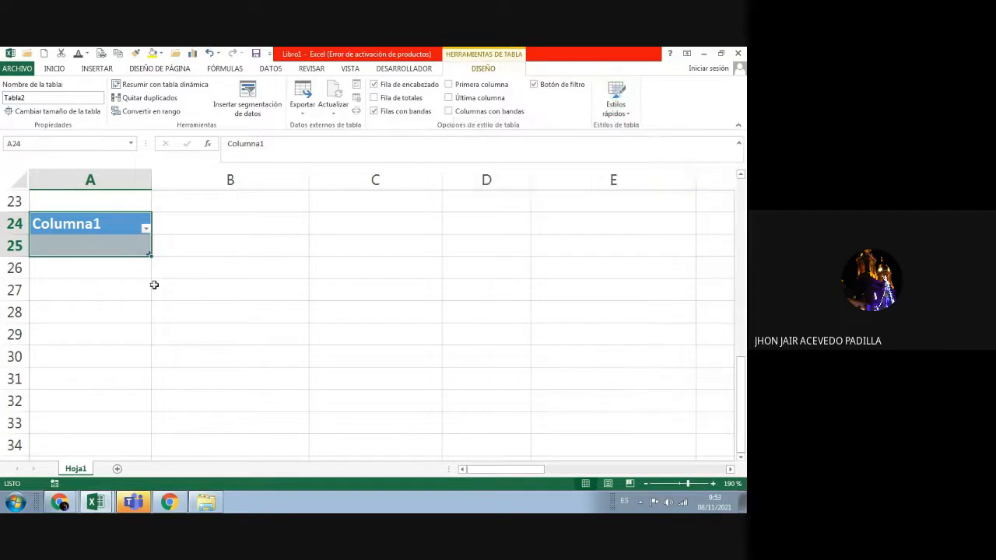
left_click(211, 336)
left_click_drag(122, 224, 123, 237)
key("ctrl+z")
left_click(159, 287)
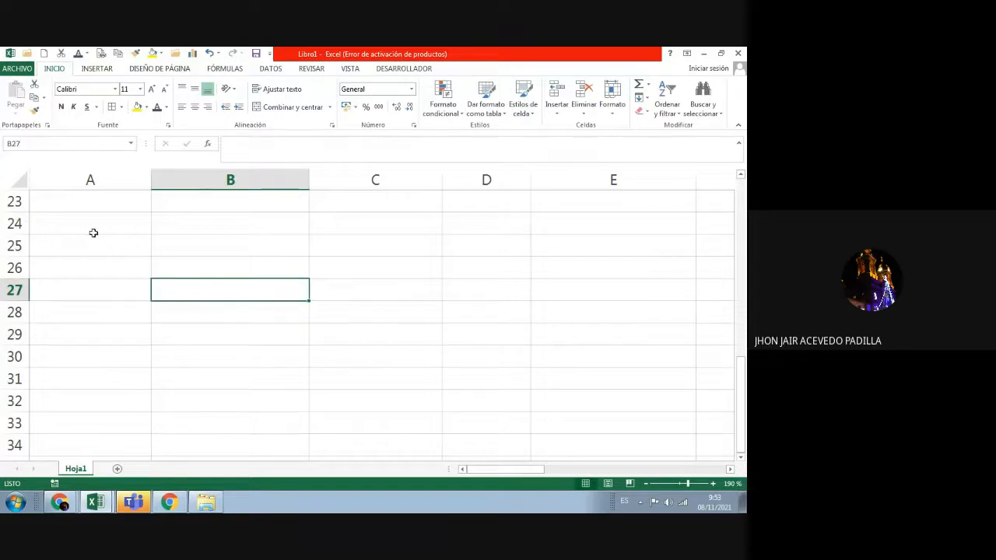
Step: Insert a table over A27:E32 with 'La tabla tiene encabezados' ticked
left_click_drag(93, 232, 620, 391)
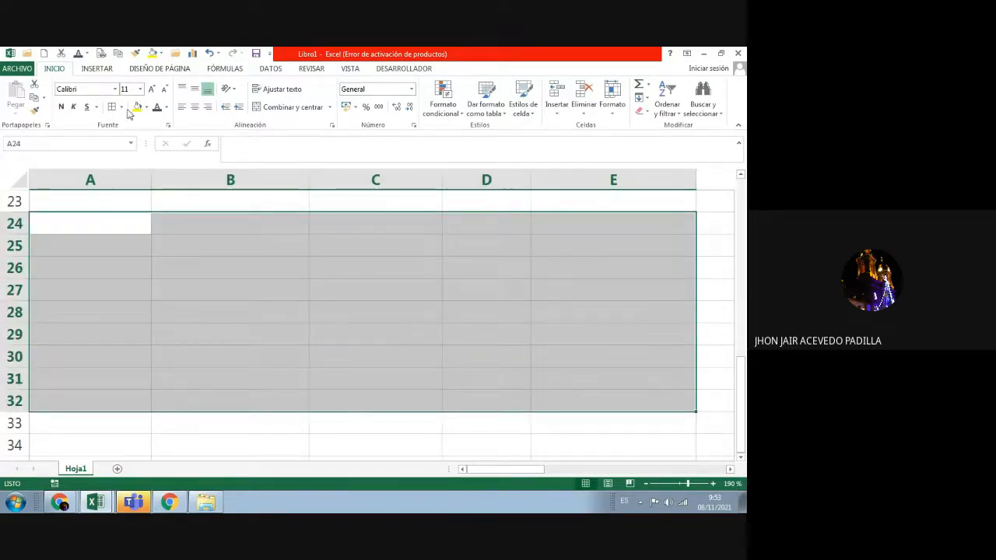
left_click(133, 290)
left_click(99, 70)
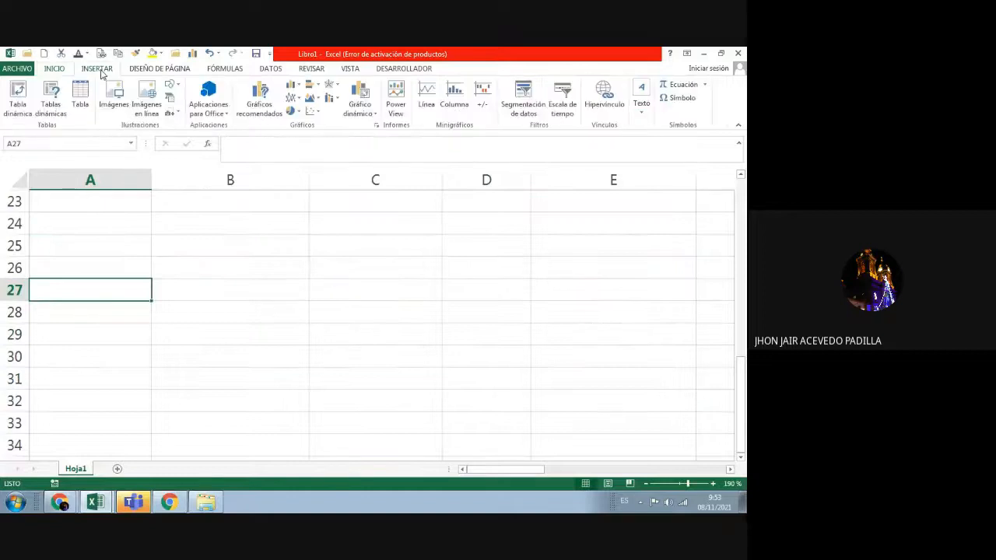
left_click(80, 97)
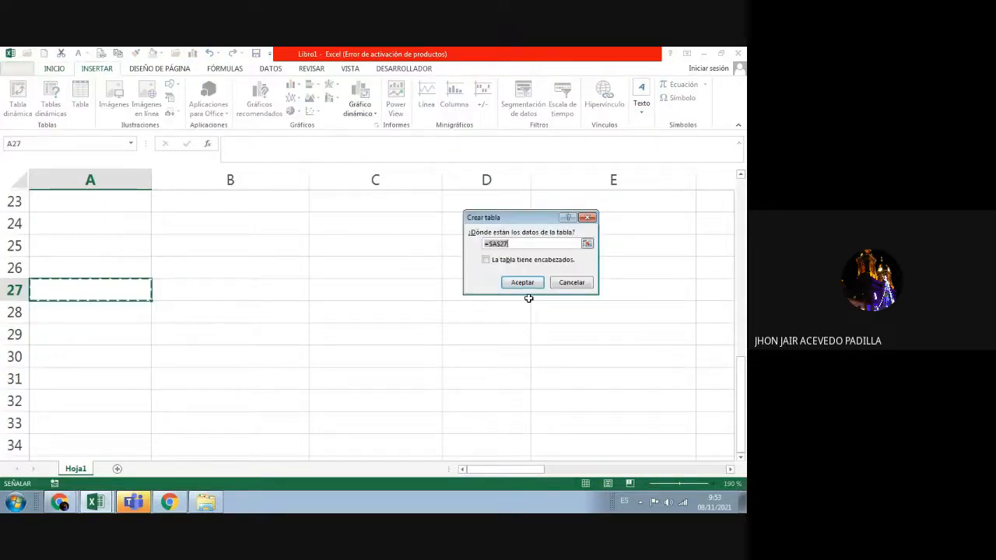
left_click(88, 287)
left_click_drag(88, 288, 536, 397)
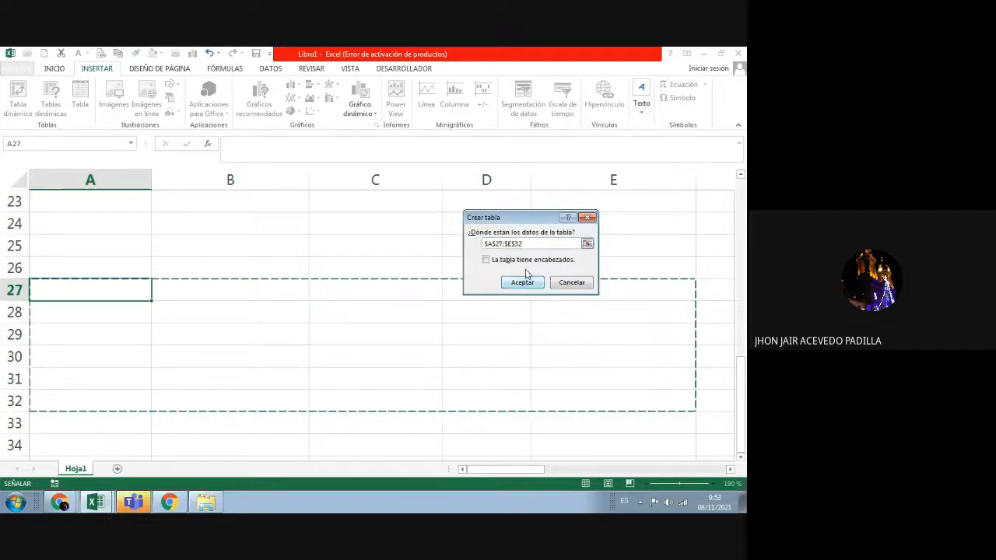
left_click(486, 260)
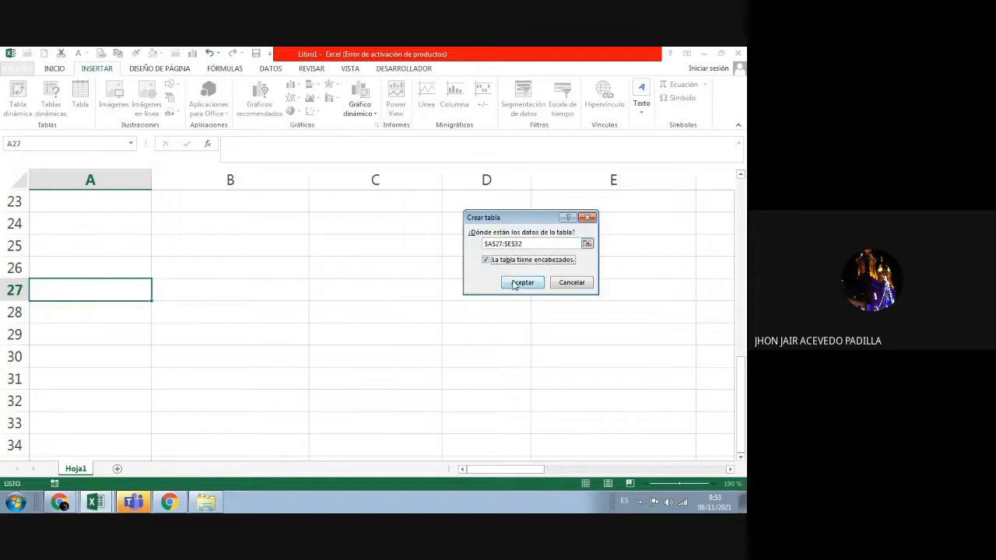
left_click(522, 281)
Step: Apply a medium blue banded quick style to the new table
left_click(400, 329)
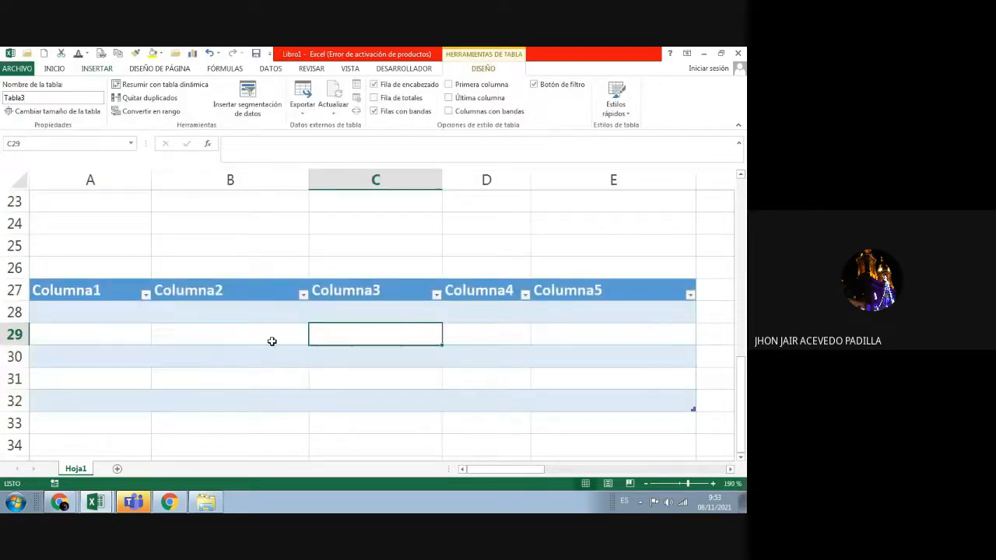
left_click(94, 285)
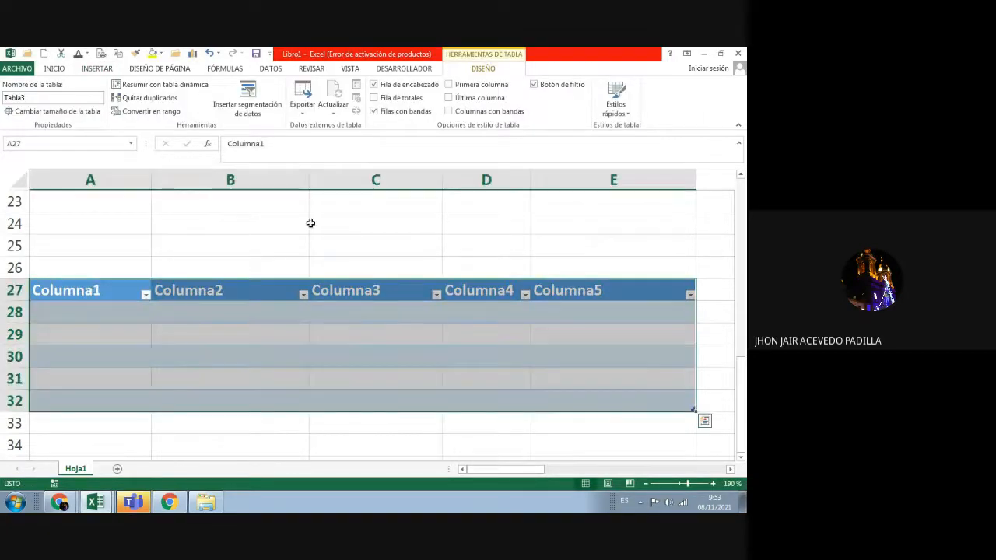
left_click(618, 105)
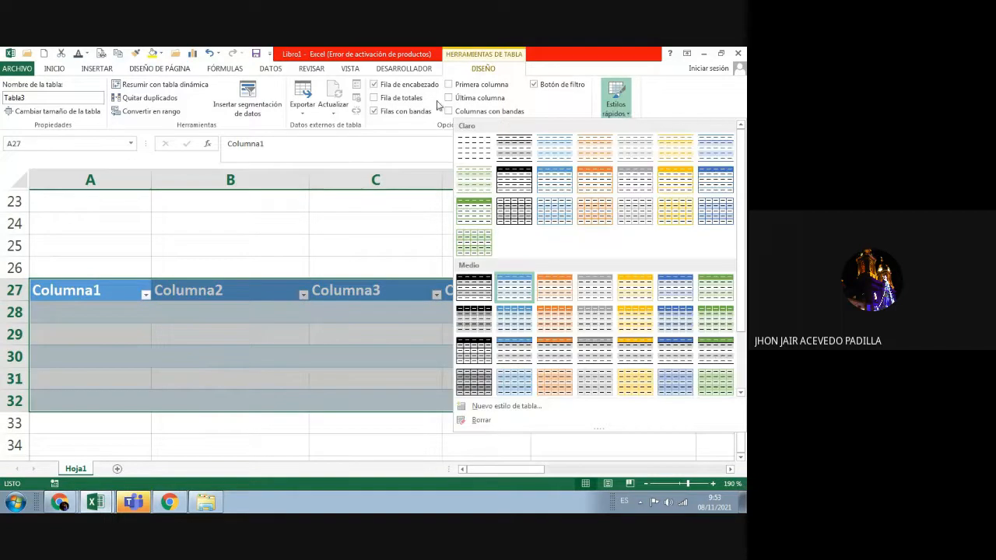
left_click(674, 327)
left_click(423, 244)
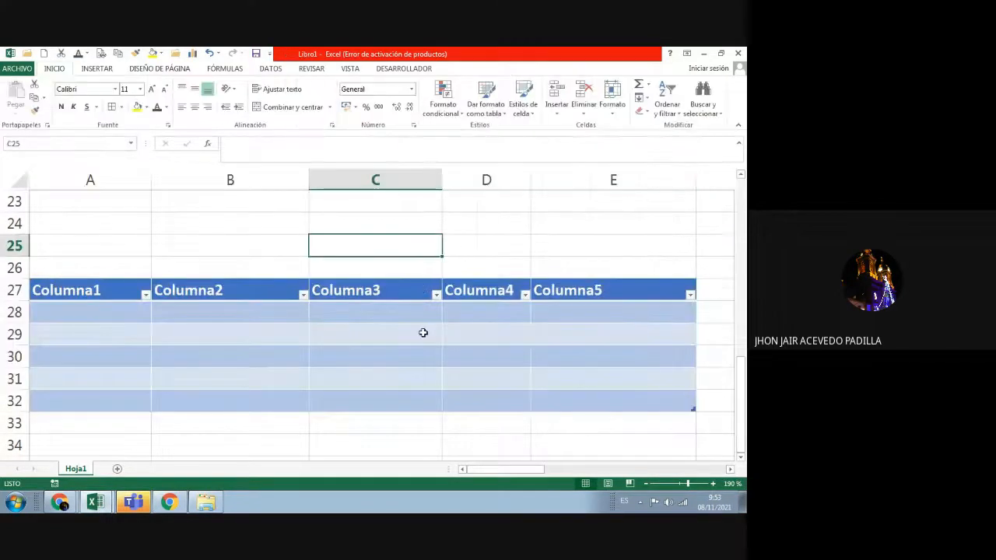
scroll(422, 332, "down", 1)
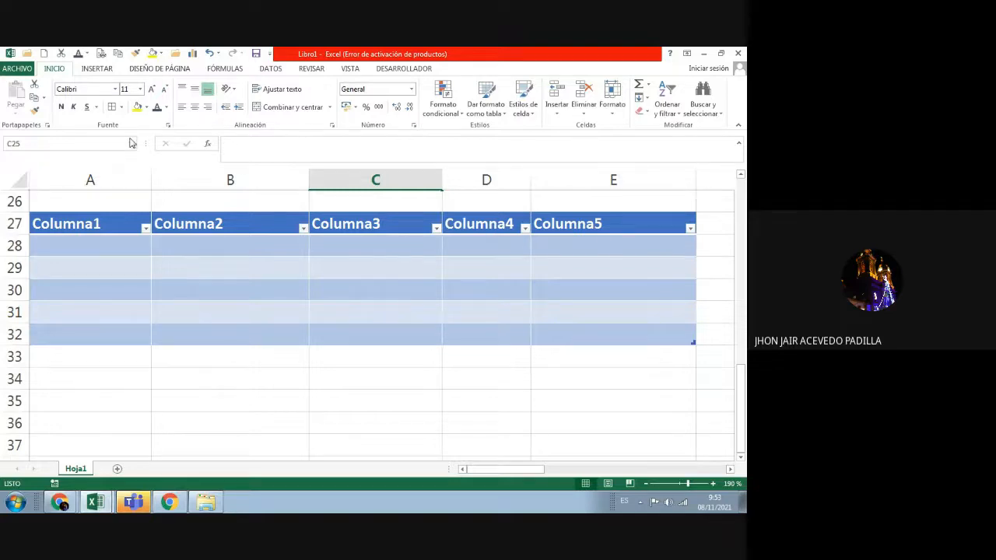
left_click(255, 286)
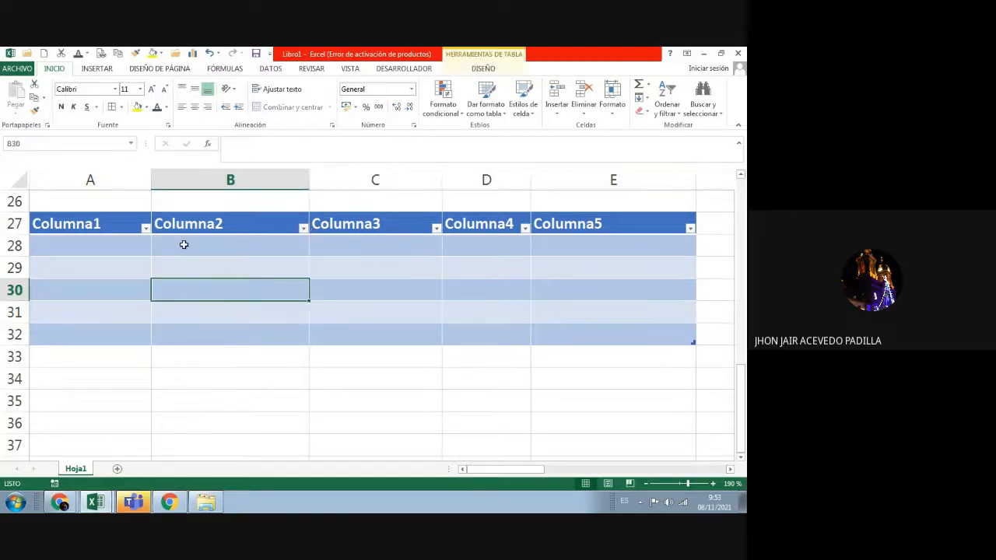
left_click(124, 227)
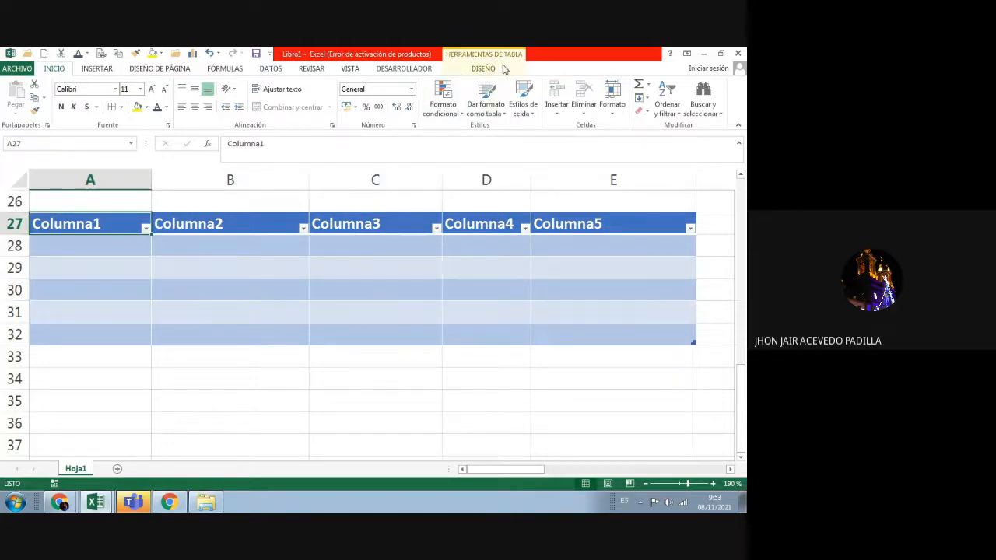
left_click(491, 70)
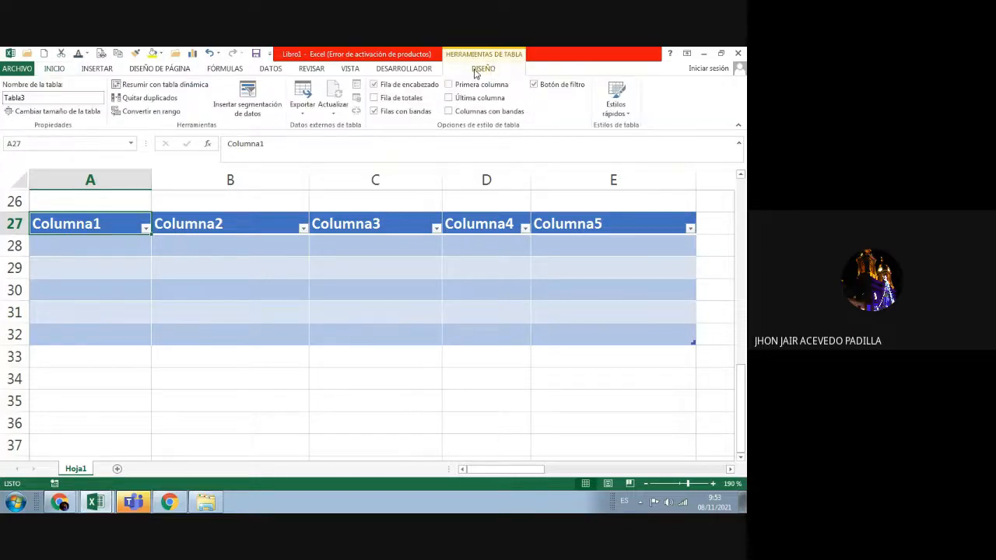
left_click(450, 86)
left_click(449, 85)
left_click(450, 99)
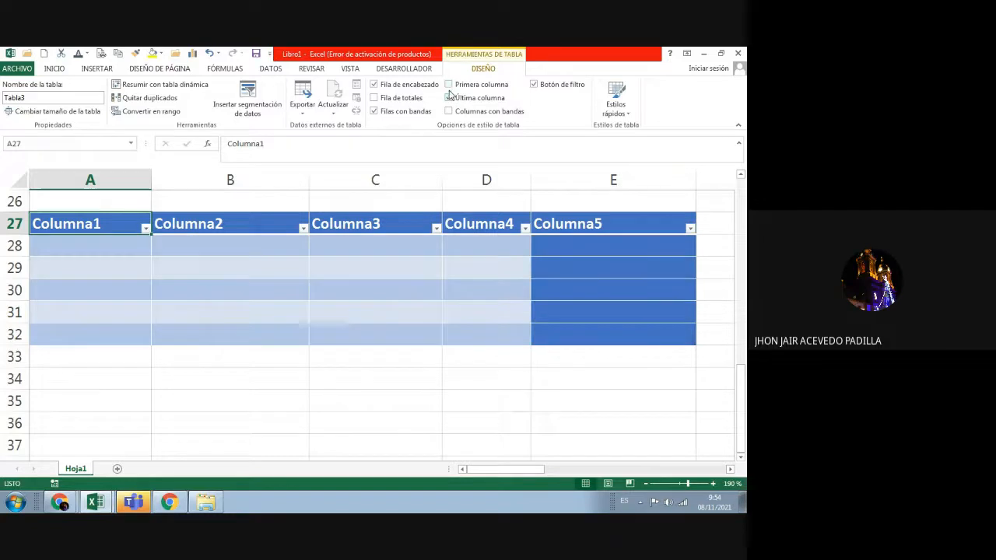
left_click(450, 98)
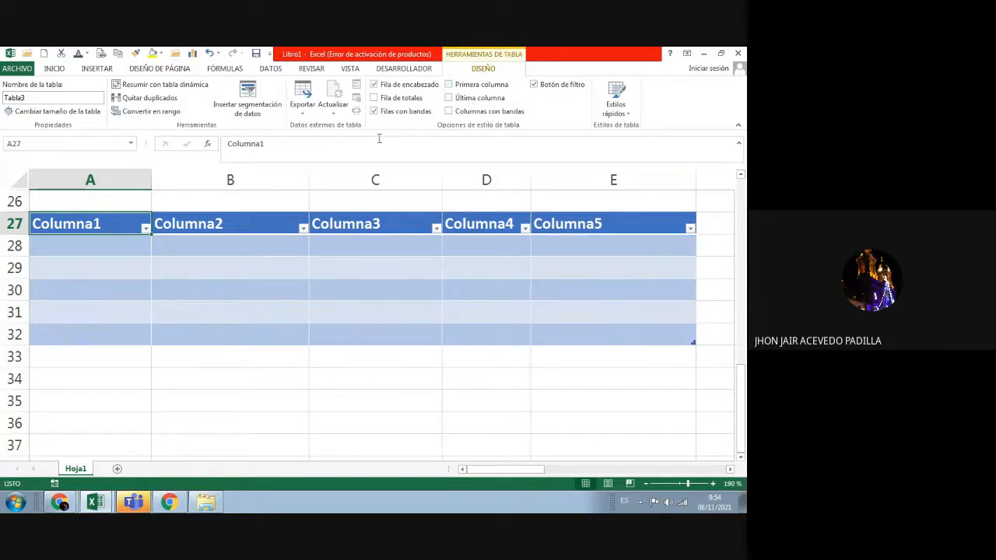
left_click(54, 68)
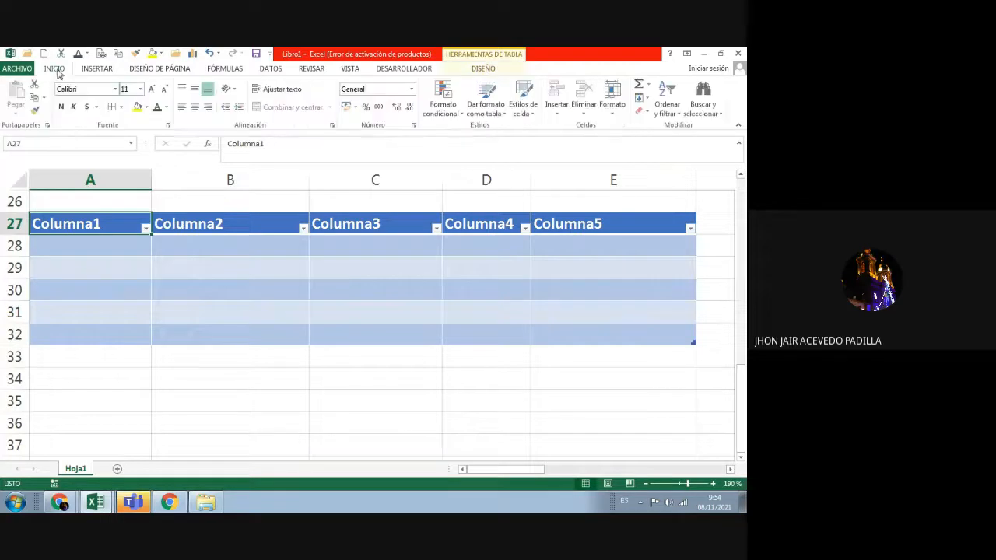
left_click(455, 116)
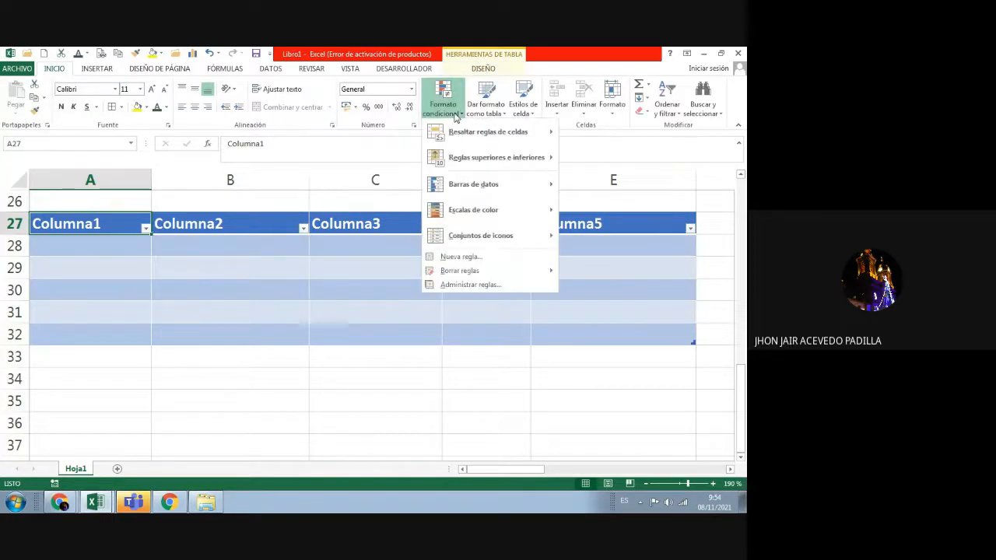
left_click(487, 70)
left_click(425, 75)
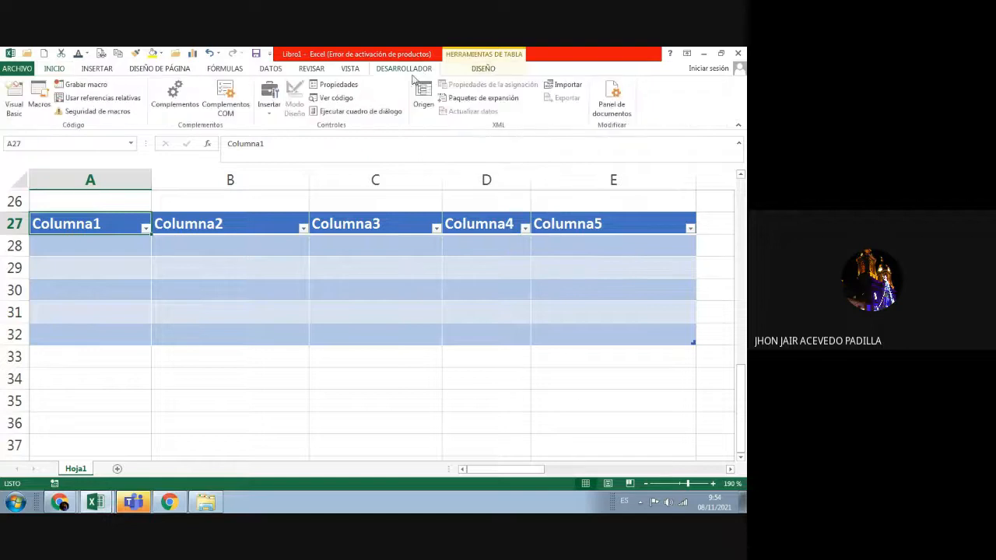
left_click(358, 71)
left_click(318, 72)
left_click(270, 68)
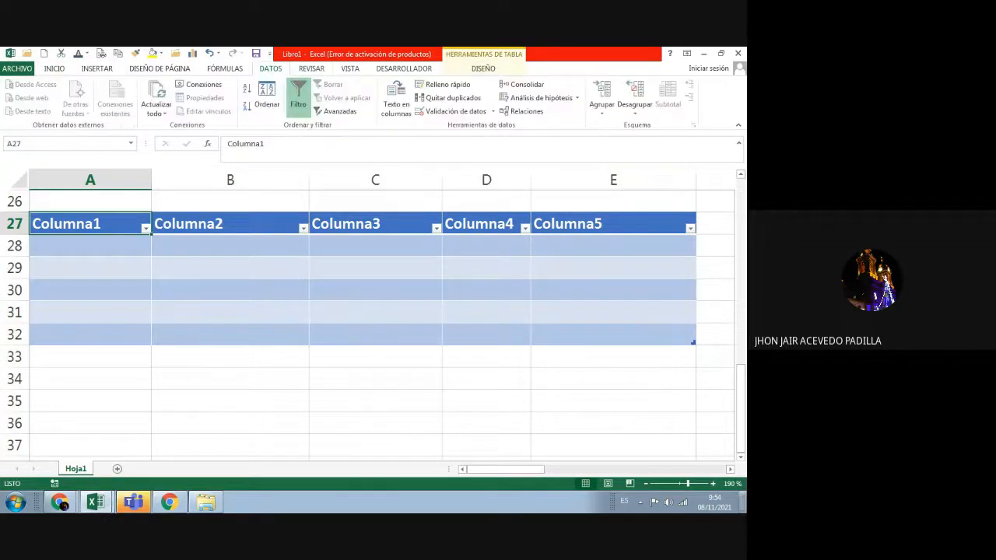
left_click(145, 73)
left_click(98, 69)
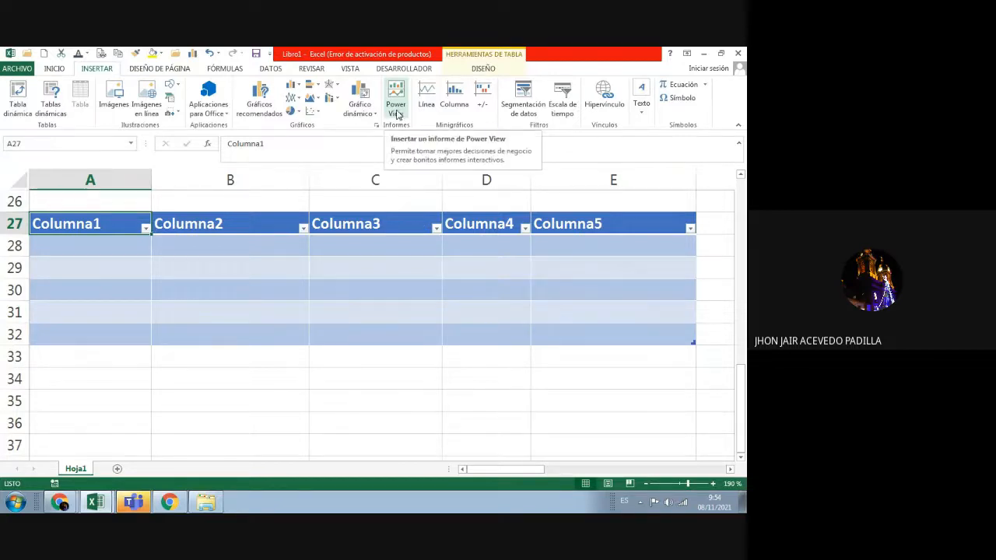
left_click(482, 68)
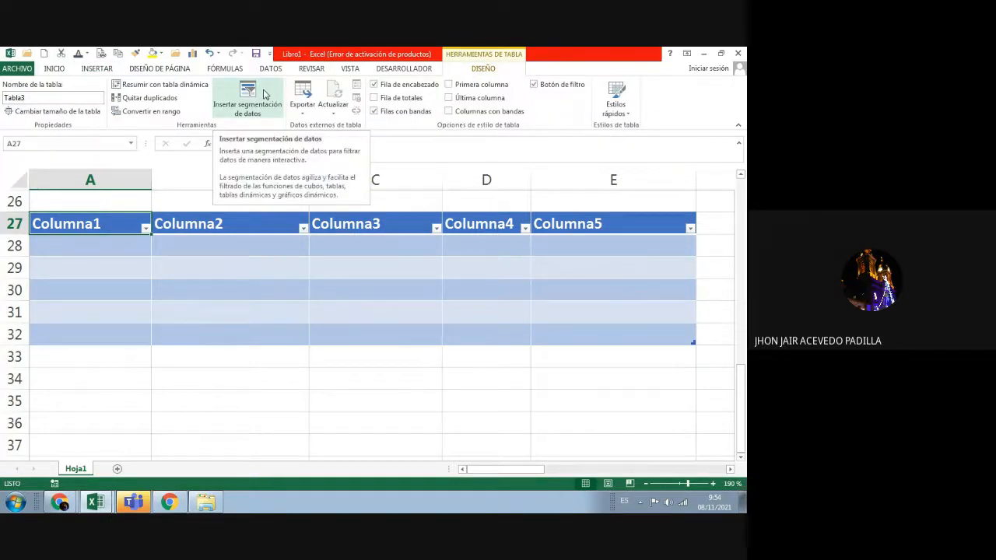
Step: Switch from Excel to the Google Meet tab in Chrome and hide the screen-sharing notice
left_click(168, 508)
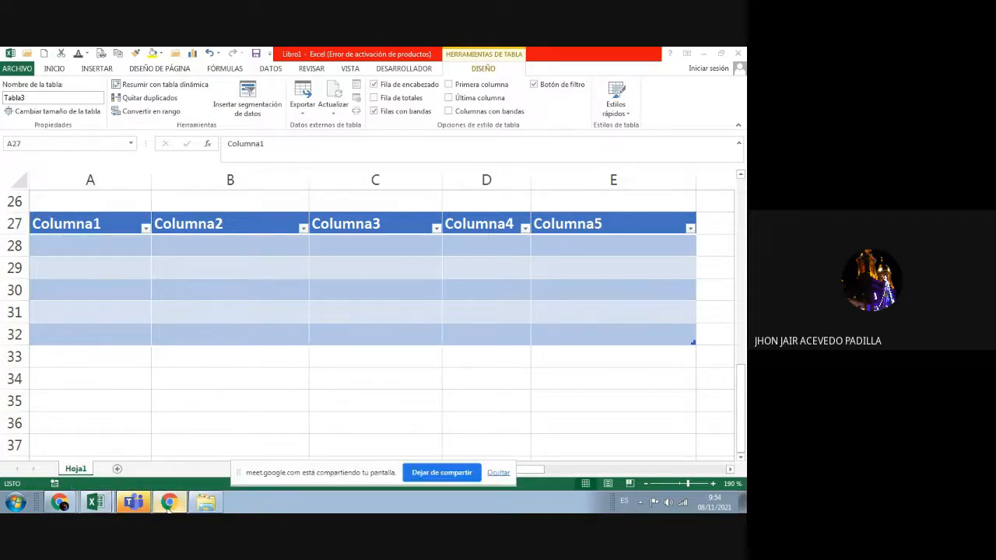
mouse_move(60, 502)
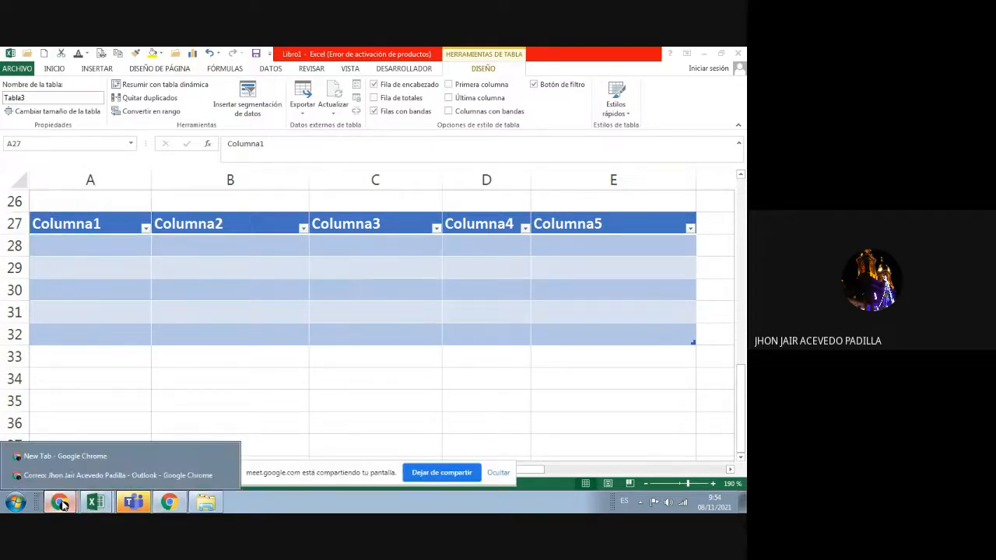
left_click(101, 476)
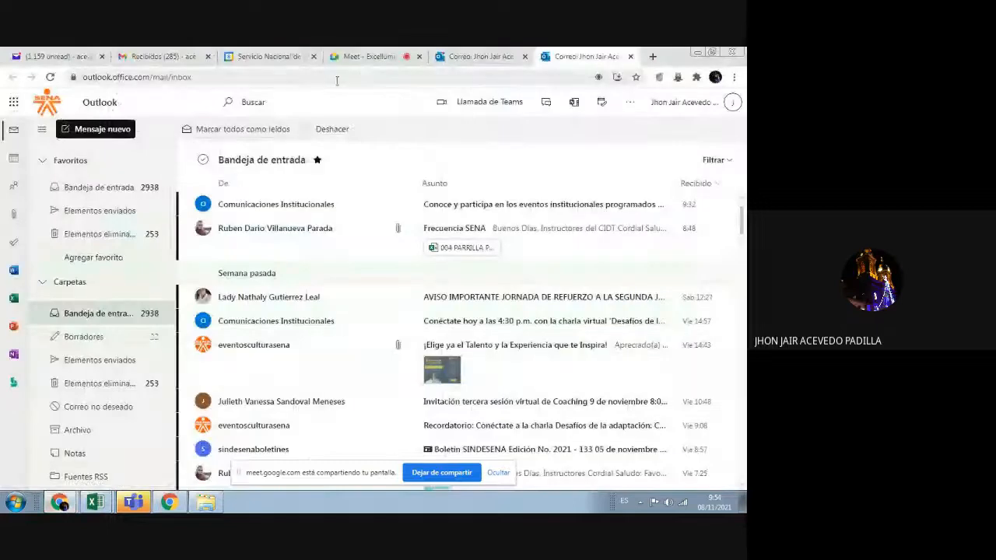
left_click(366, 60)
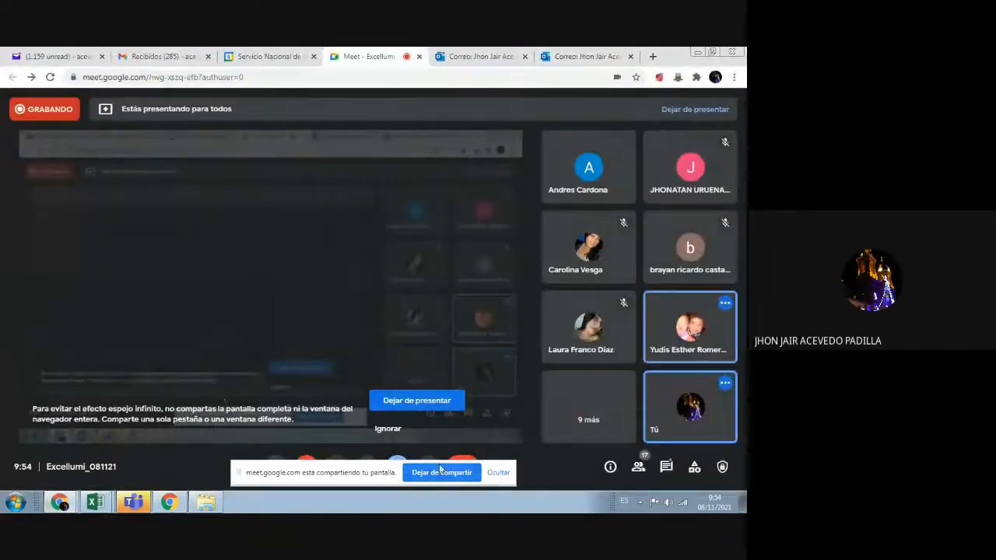
left_click(498, 472)
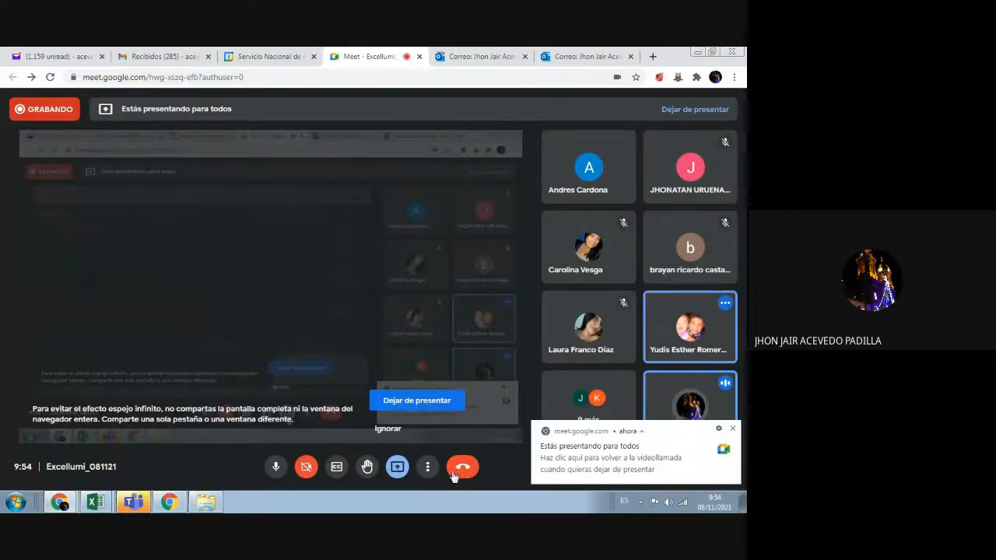
Step: Choose Detener grabación from the meeting's More options and request stopping the recording
left_click(429, 467)
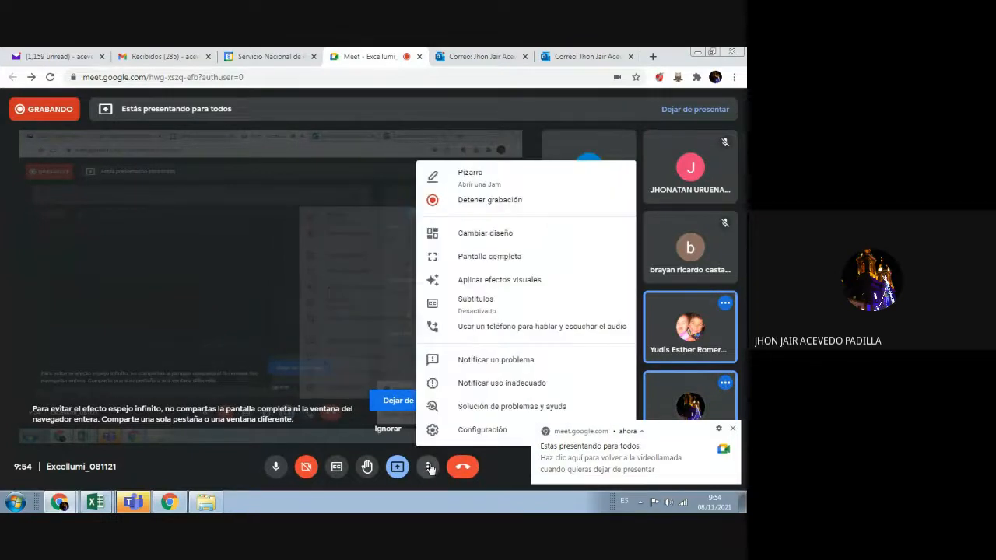
left_click(511, 202)
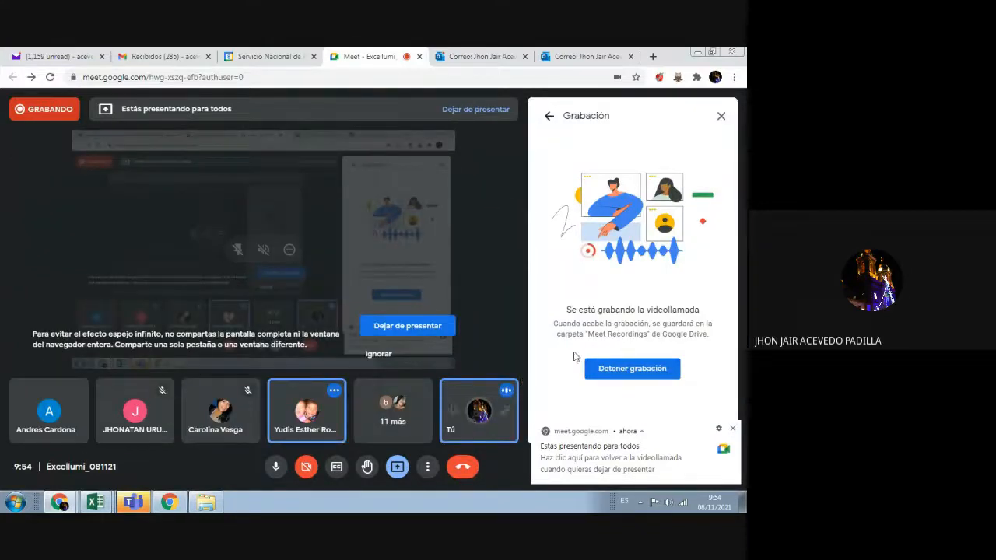
left_click(604, 370)
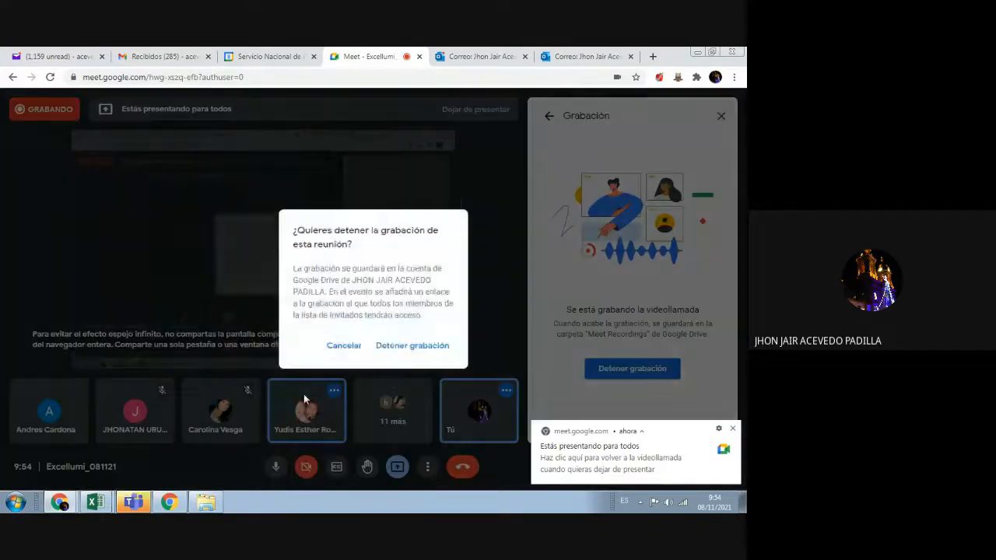